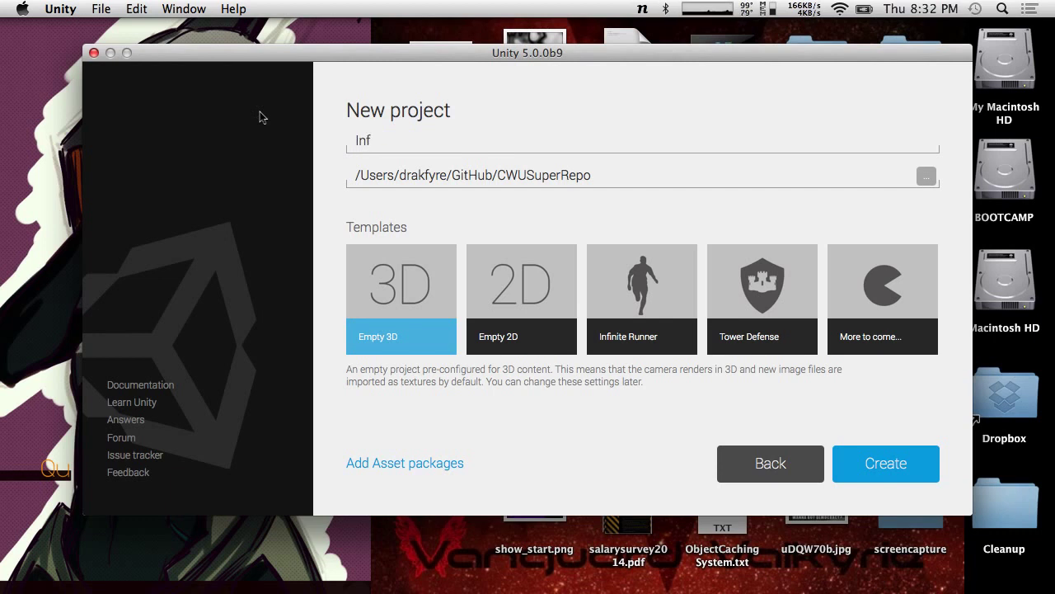
# Step: Name the new project InfiniteRunnerTest, without a space between the words
pyautogui.write('inite Runner')
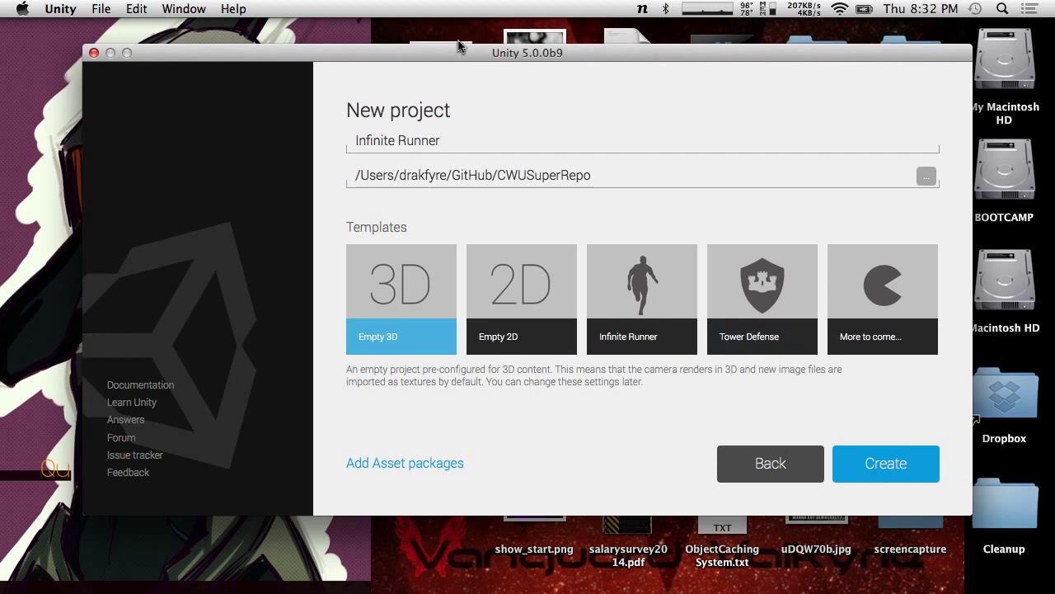
pyautogui.click(399, 141)
pyautogui.press('BackSpace')
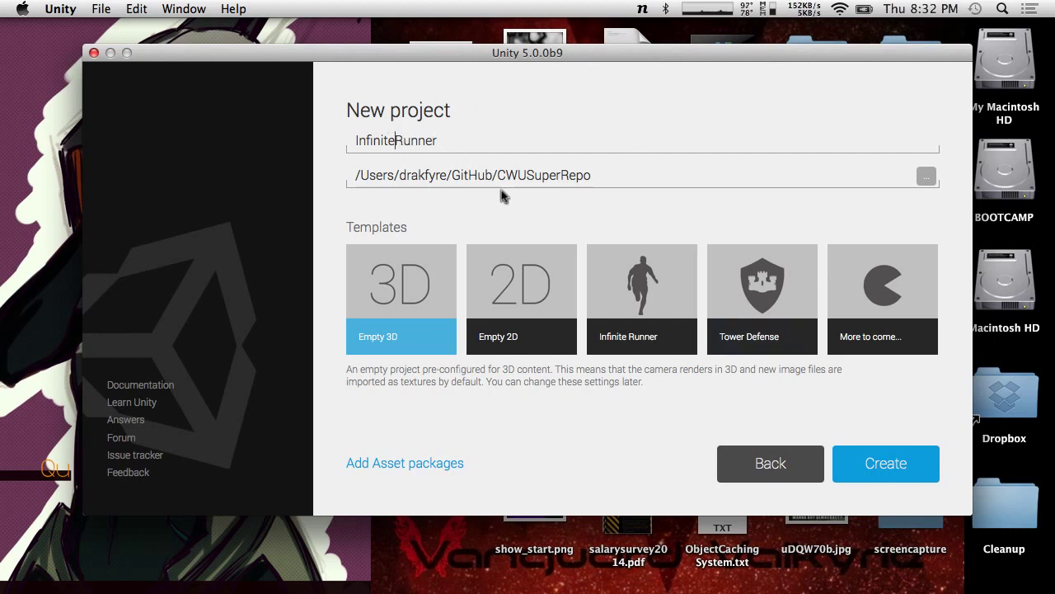
pyautogui.click(536, 144)
pyautogui.write('Test')
# Step: Choose the Infinite Runner template and create the project
pyautogui.click(647, 298)
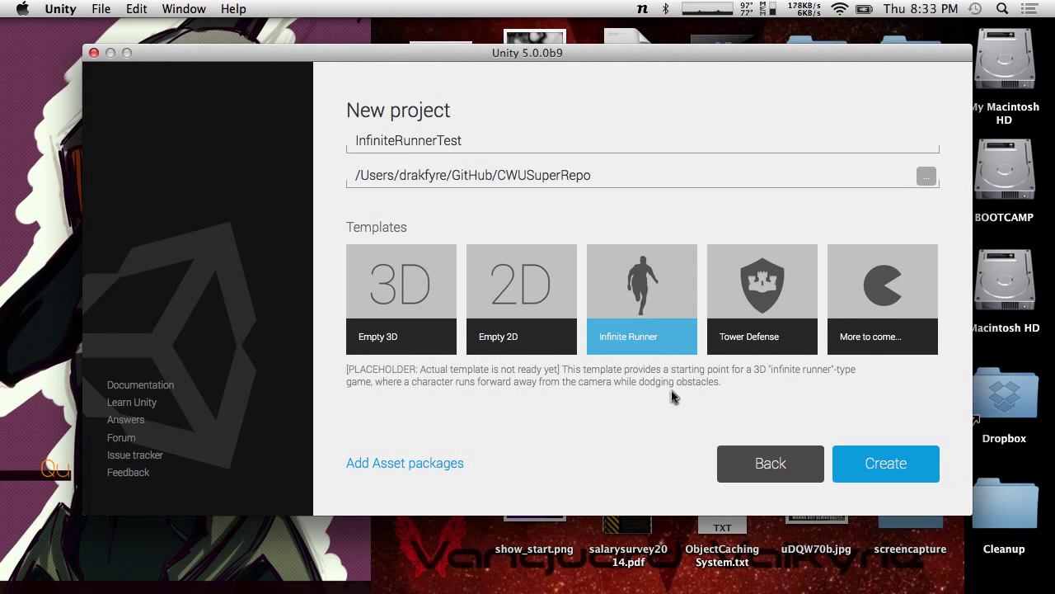
pyautogui.click(779, 296)
pyautogui.click(683, 283)
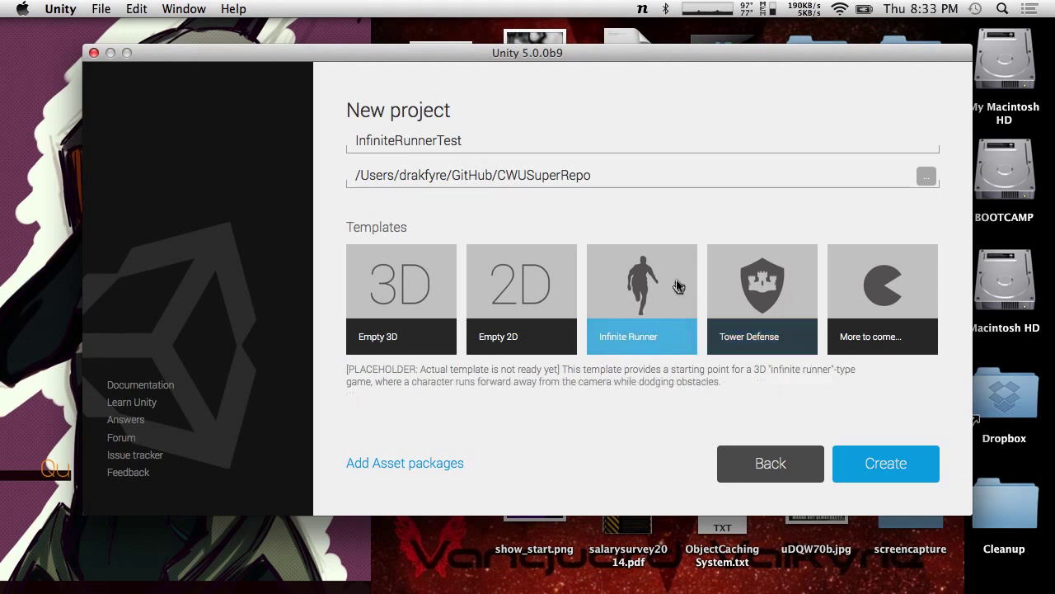
pyautogui.click(882, 454)
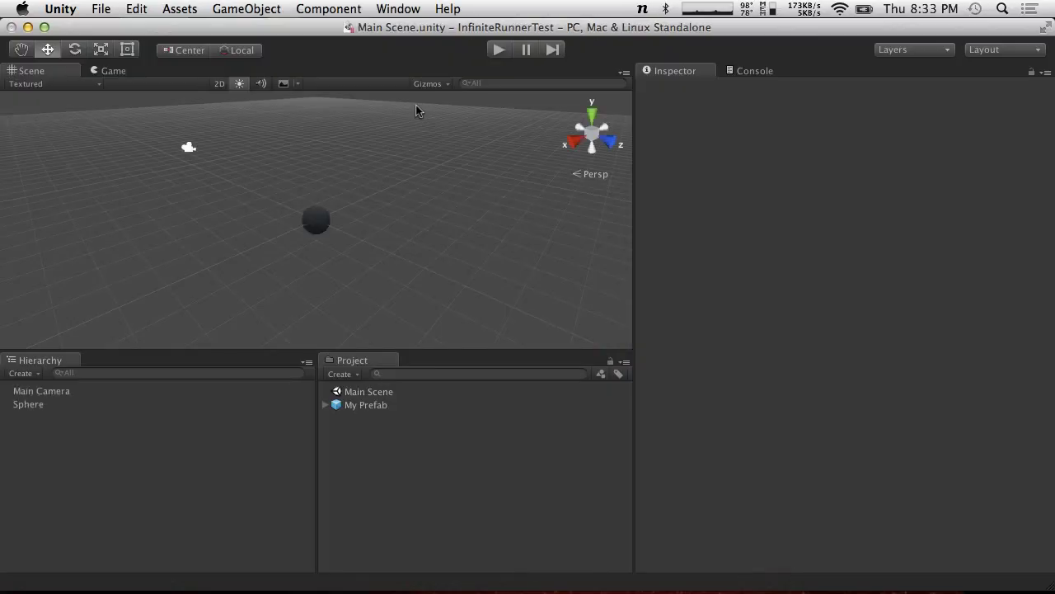
# Step: Inspect the Main Scene asset, the My Prefab asset with its child, and the Sphere in the scene
pyautogui.click(379, 392)
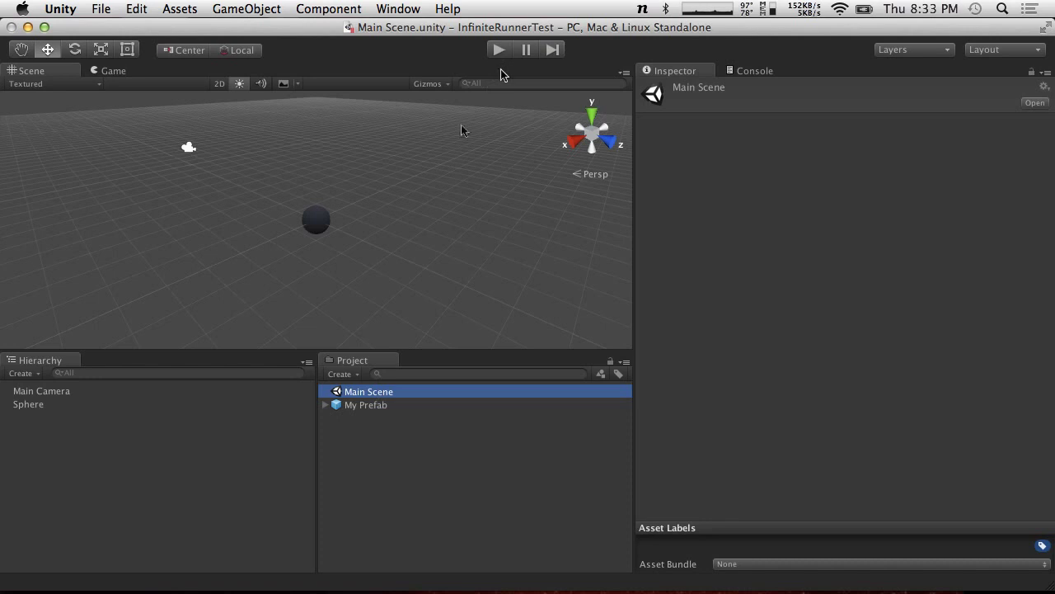
pyautogui.click(350, 405)
pyautogui.scroll(-3, 715, 291)
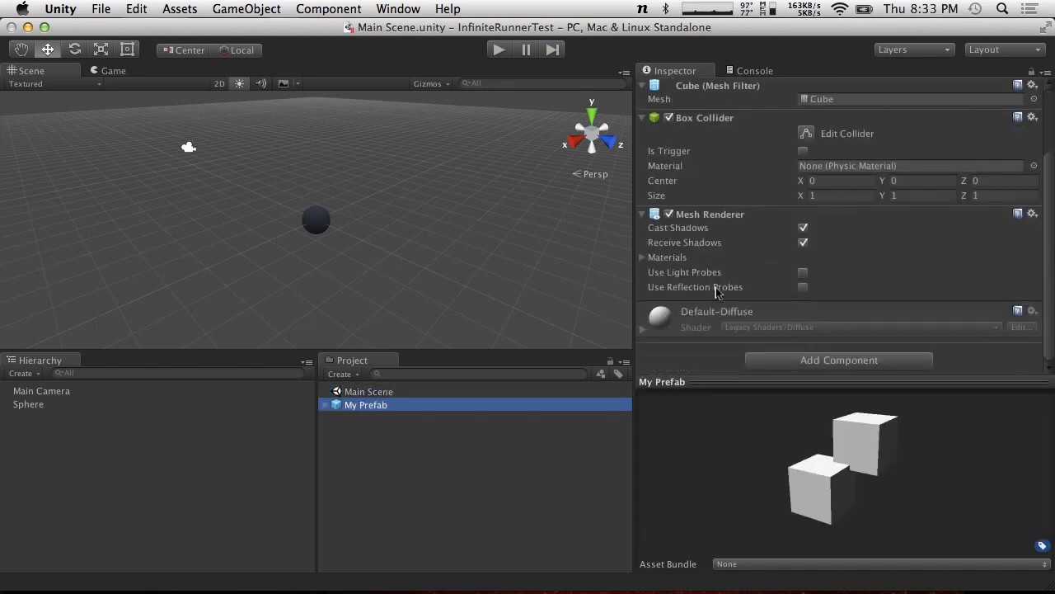
pyautogui.click(328, 406)
pyautogui.click(71, 408)
pyautogui.click(361, 409)
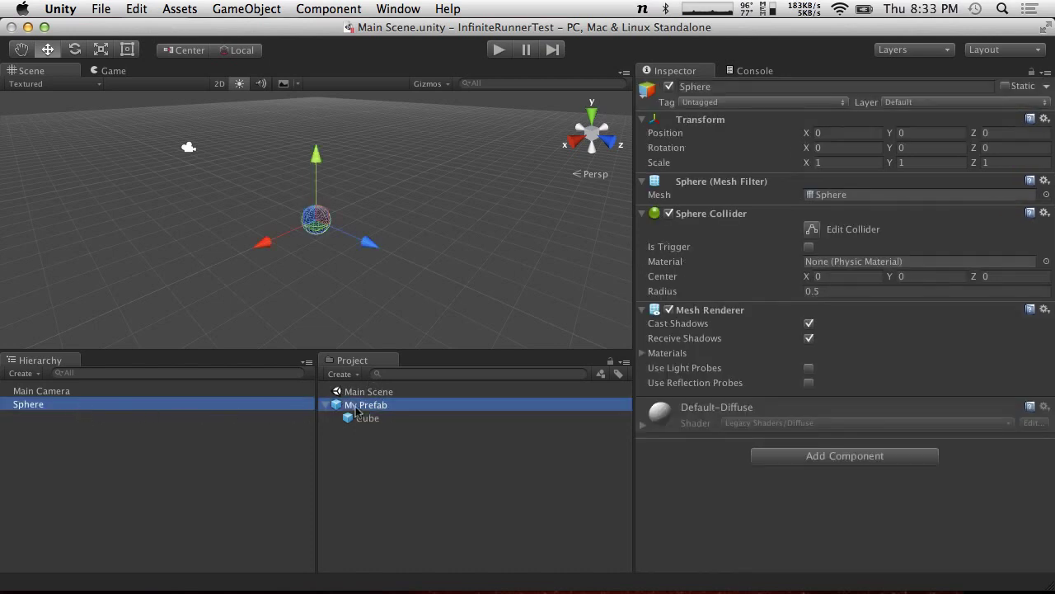
# Step: Add an instance of My Prefab to the scene, run the game briefly and stop it
pyautogui.moveTo(376, 408); pyautogui.dragTo(141, 436)
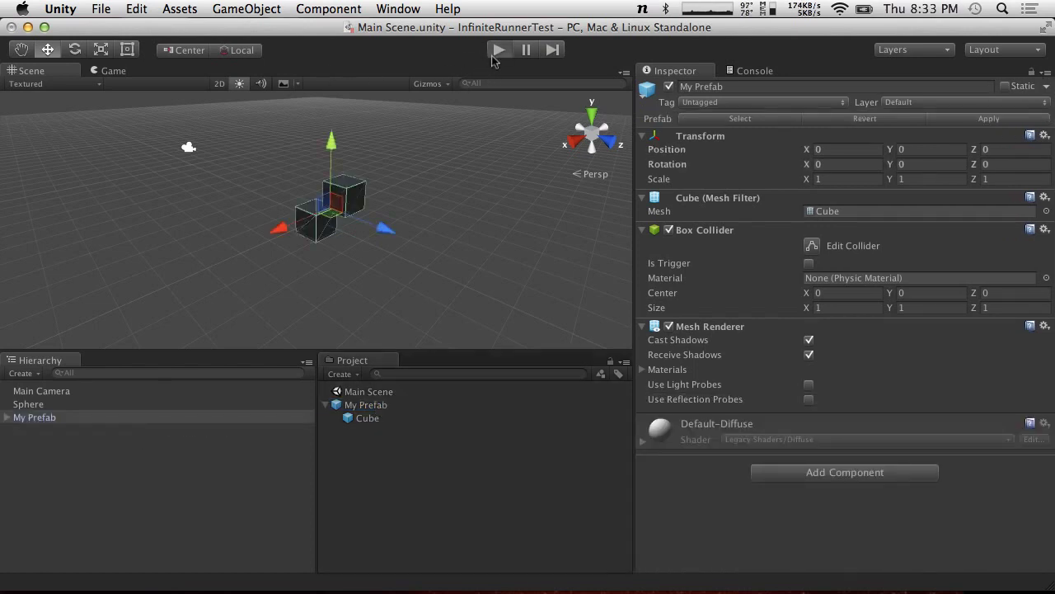
pyautogui.click(495, 53)
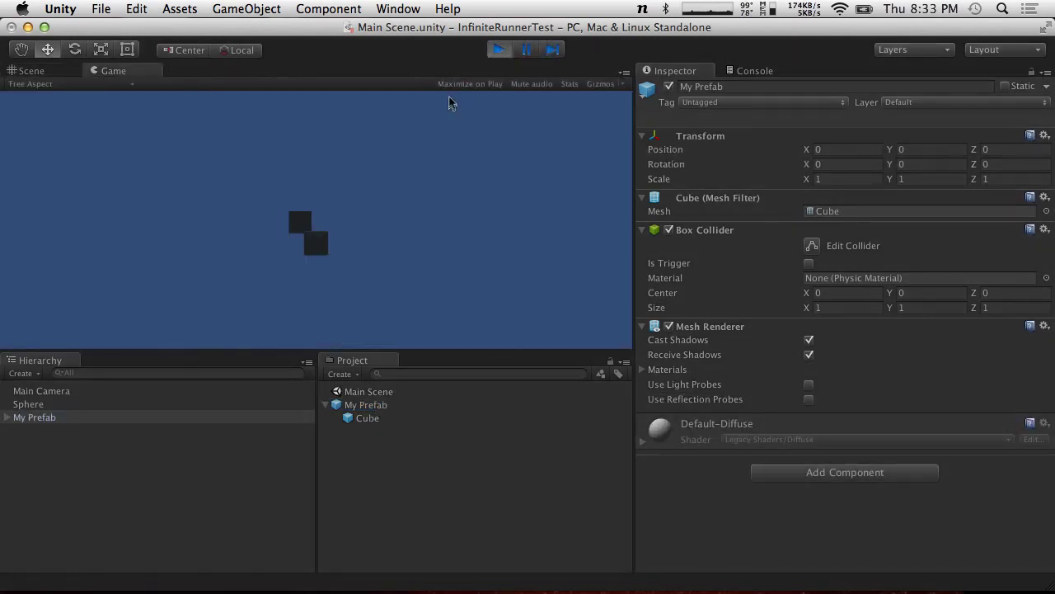
pyautogui.click(501, 53)
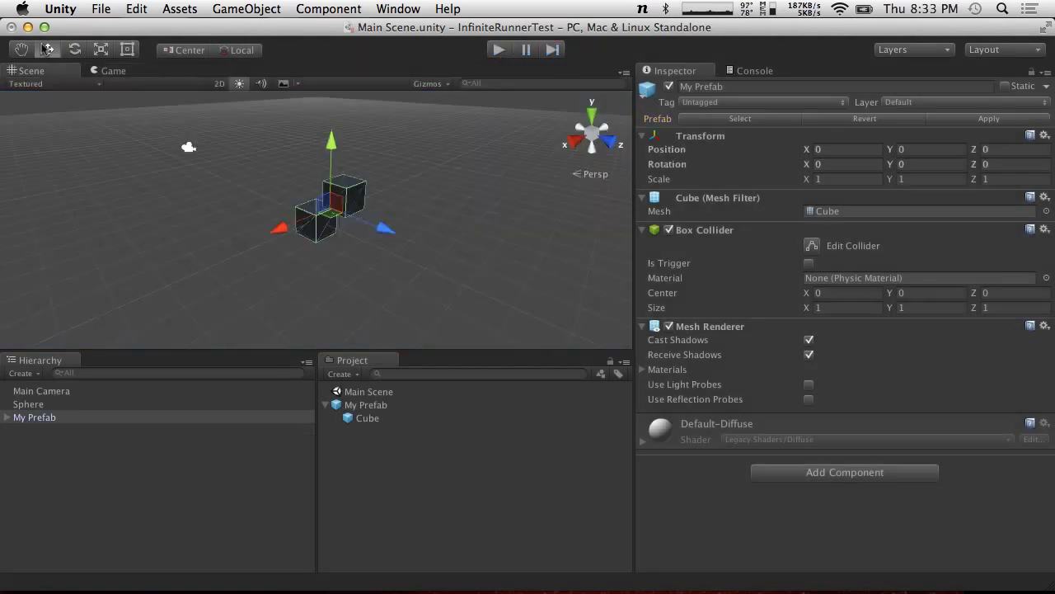
# Step: Quit Unity without saving the scene changes and launch it again
pyautogui.click(76, 8)
pyautogui.click(83, 194)
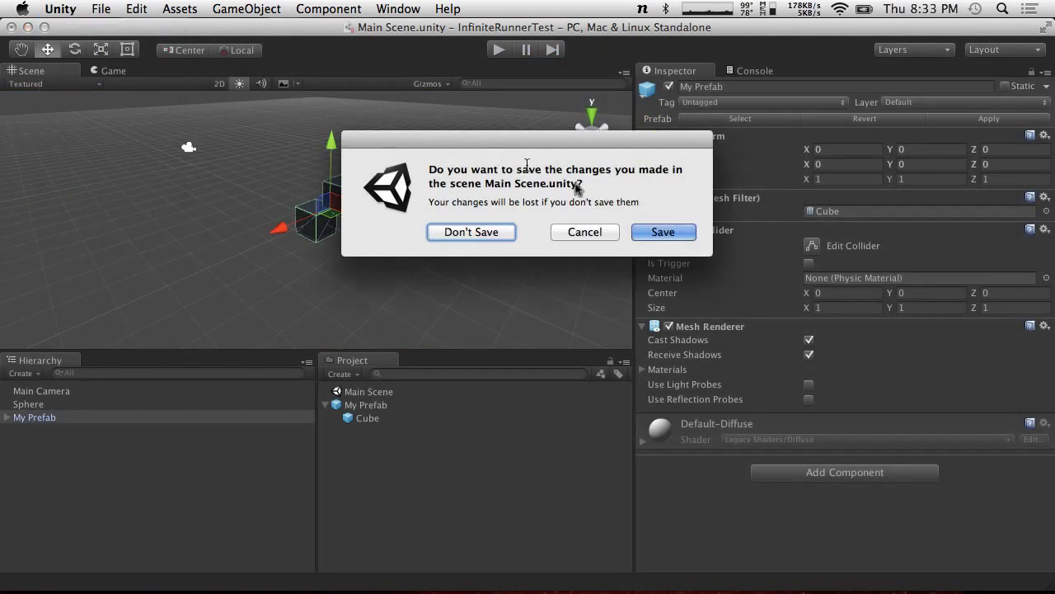
pyautogui.click(483, 234)
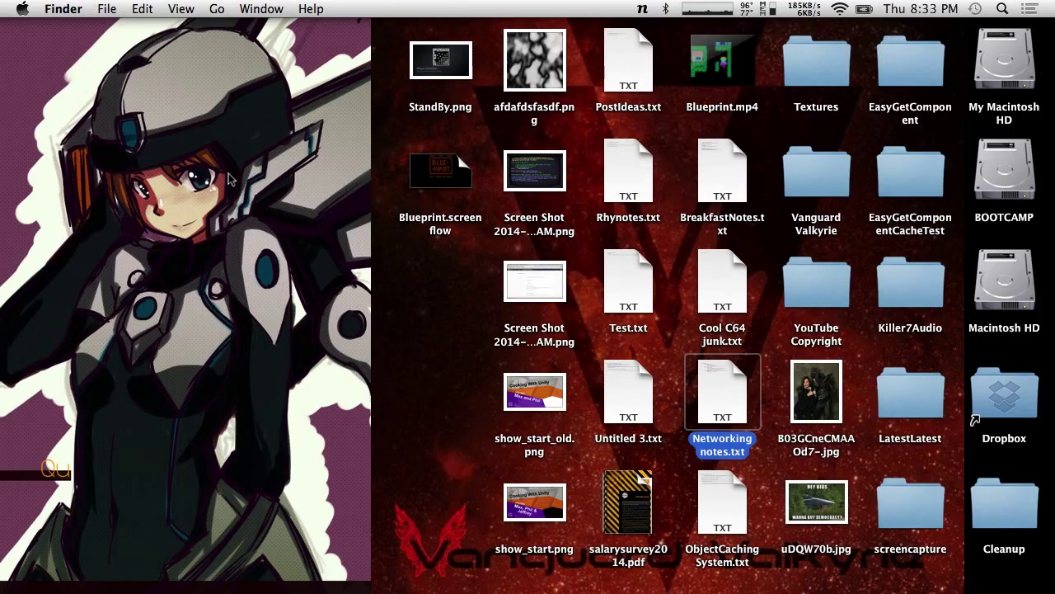
pyautogui.hotkey('alt', 'space')
pyautogui.write('un')
pyautogui.press('Return')
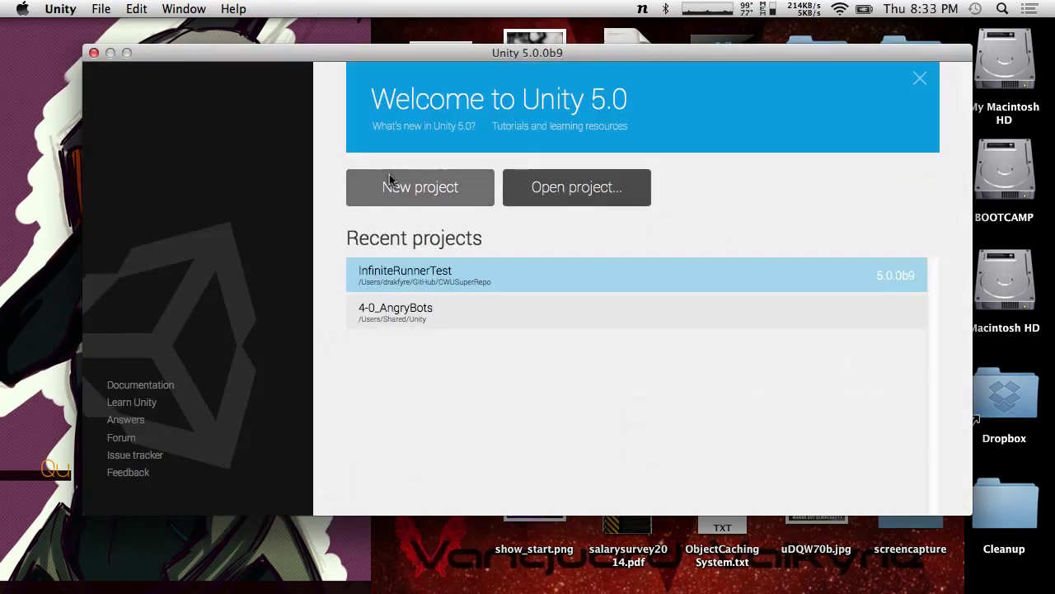
# Step: Create a new project named TowerDTest from the Tower Defense template
pyautogui.click(452, 194)
pyautogui.click(773, 306)
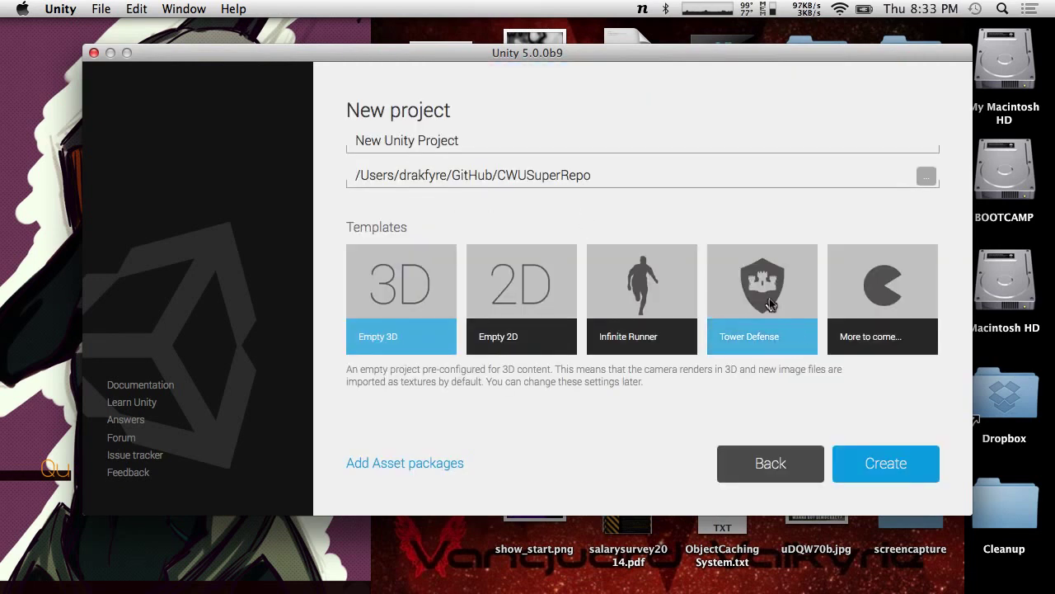
pyautogui.tripleClick(489, 145)
pyautogui.write('TowerD')
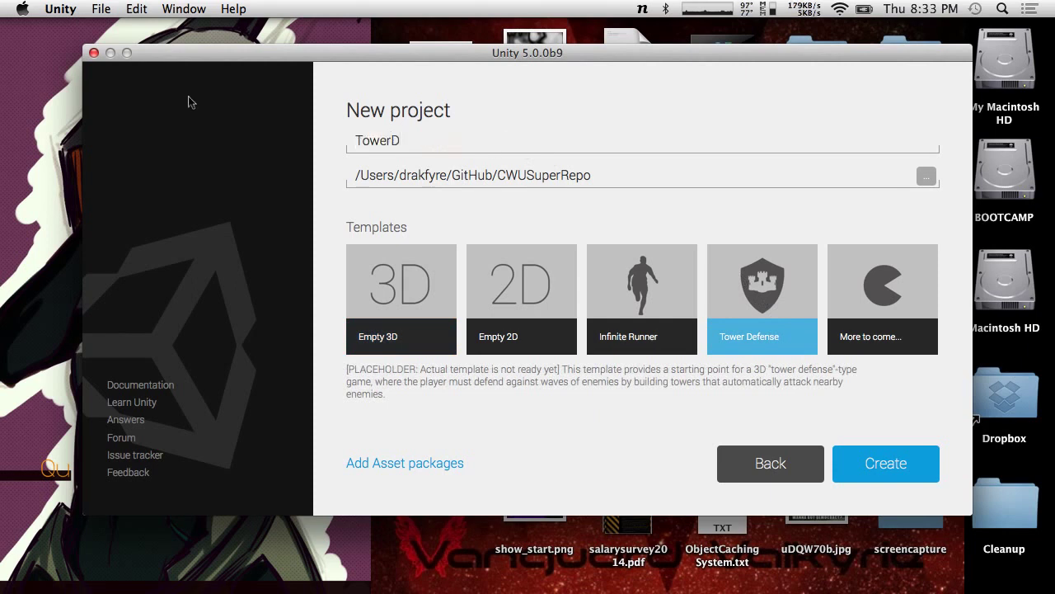
pyautogui.write('Test')
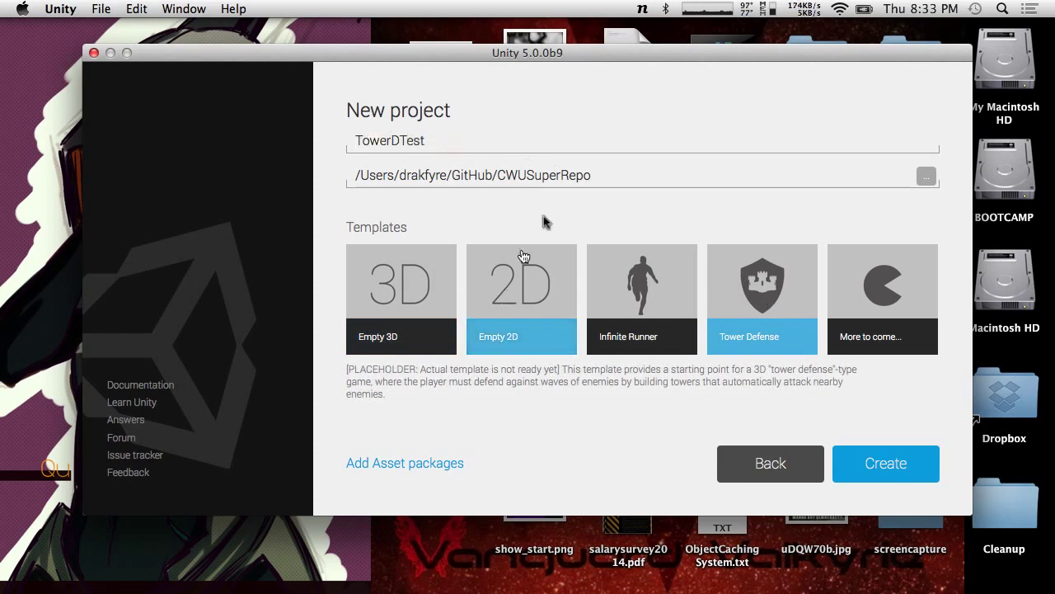
pyautogui.click(893, 466)
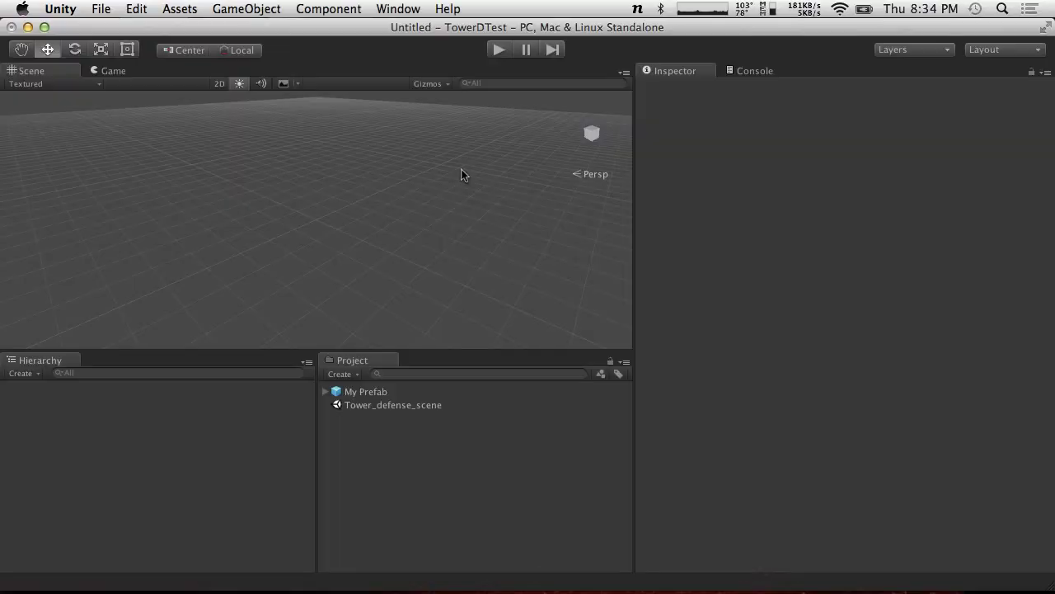
# Step: Open Tower_defense_scene and inspect My Prefab, its child Cube and the Sphere in the scene
pyautogui.click(350, 403)
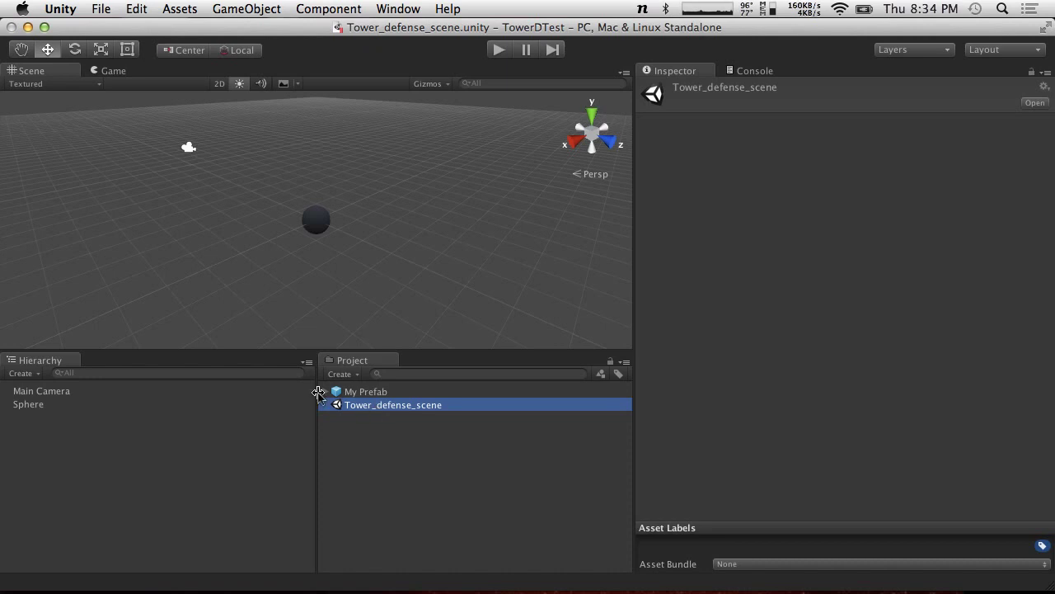
pyautogui.click(362, 395)
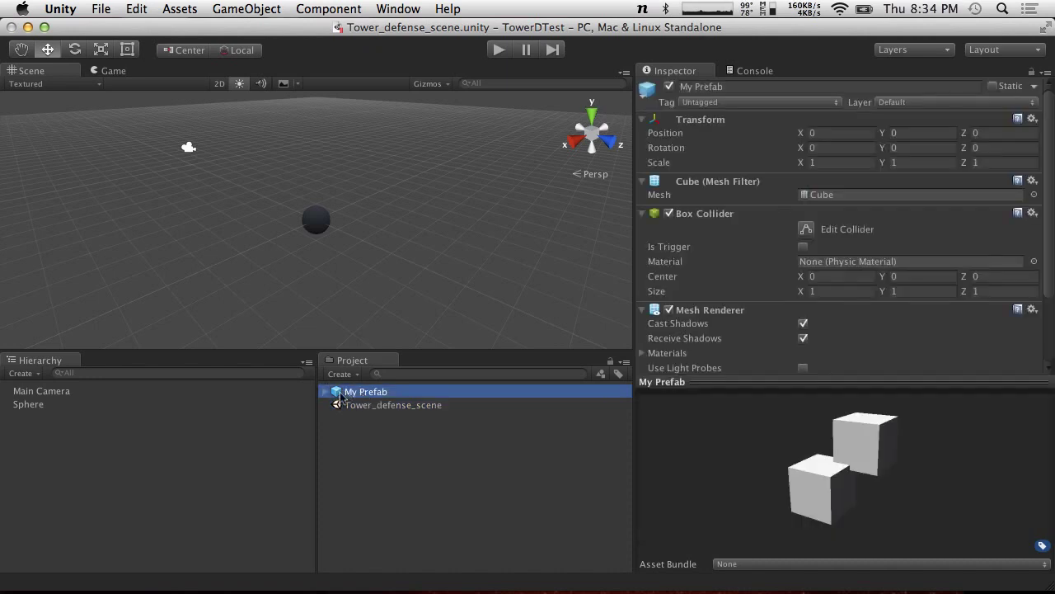
pyautogui.scroll(-3, 793, 243)
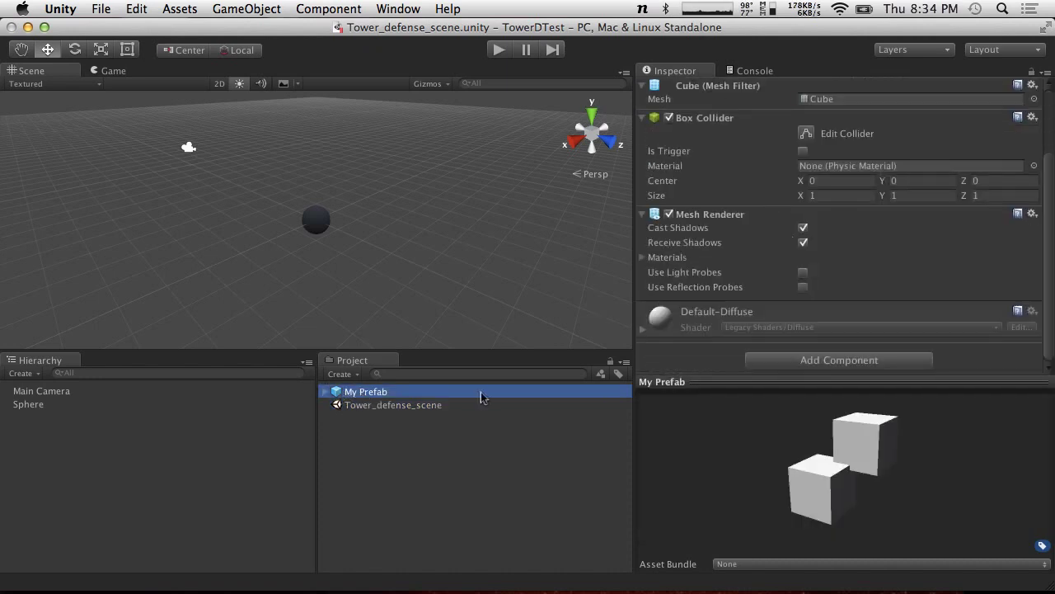
pyautogui.click(326, 393)
pyautogui.click(363, 404)
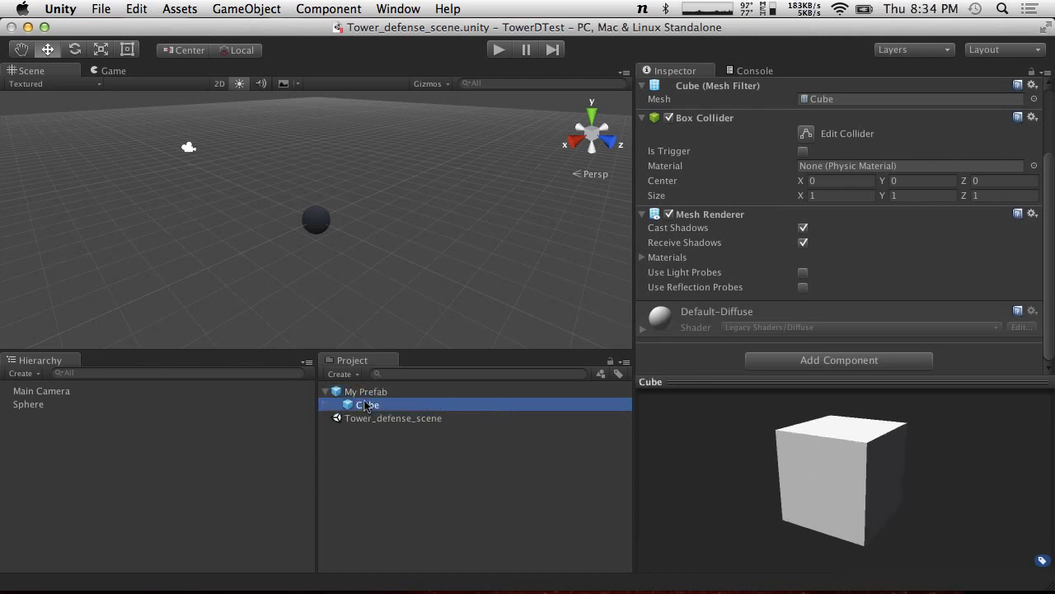
pyautogui.click(365, 396)
pyautogui.click(367, 405)
pyautogui.click(50, 408)
pyautogui.click(50, 408)
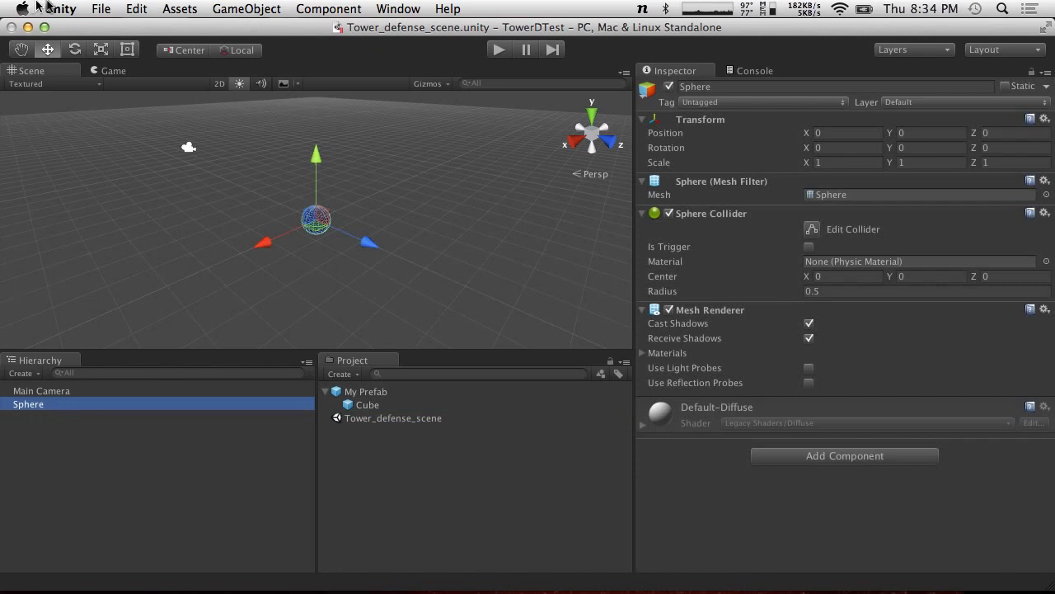
# Step: Look through the list of standard asset packages available for import
pyautogui.click(62, 8)
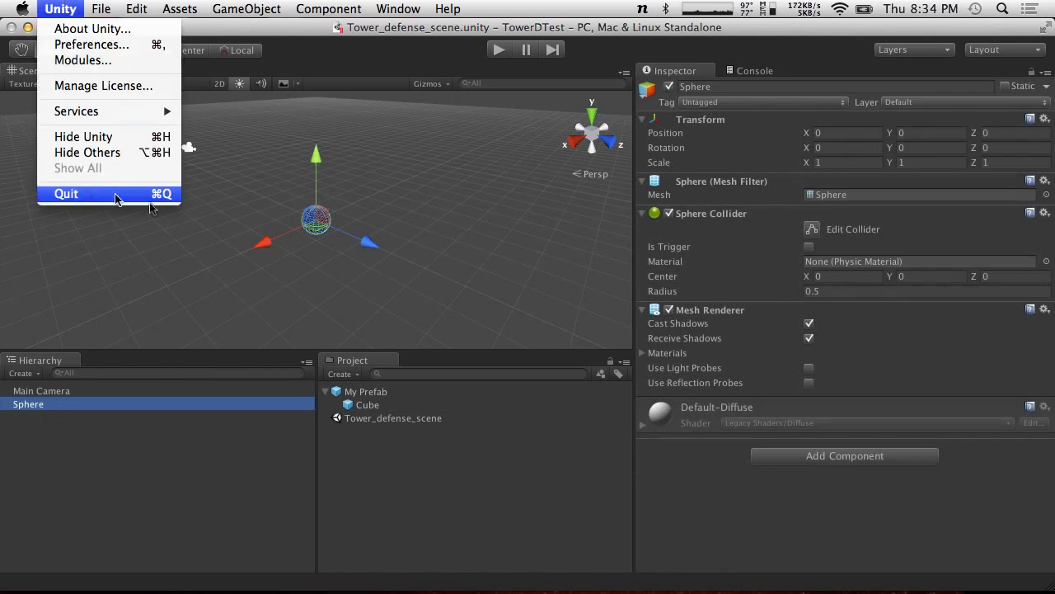
pyautogui.click(301, 249)
pyautogui.click(179, 8)
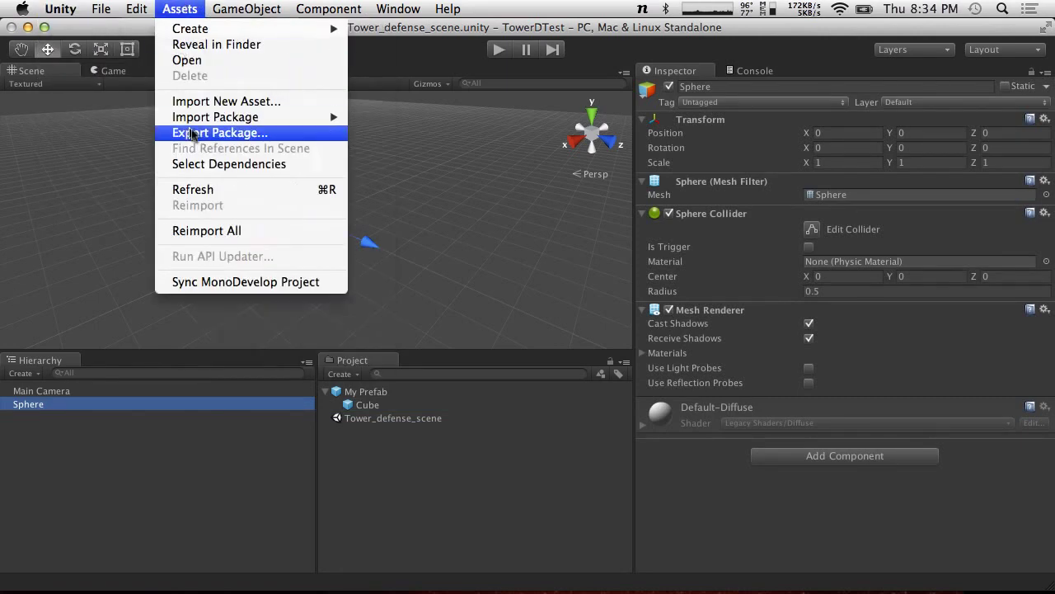
pyautogui.moveTo(402, 9)
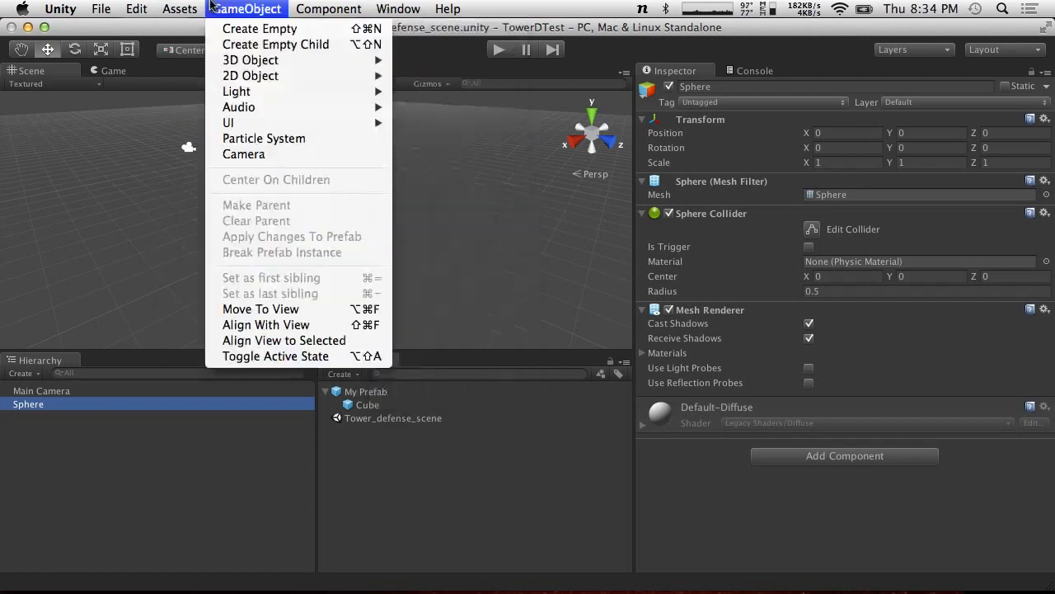
pyautogui.moveTo(218, 117)
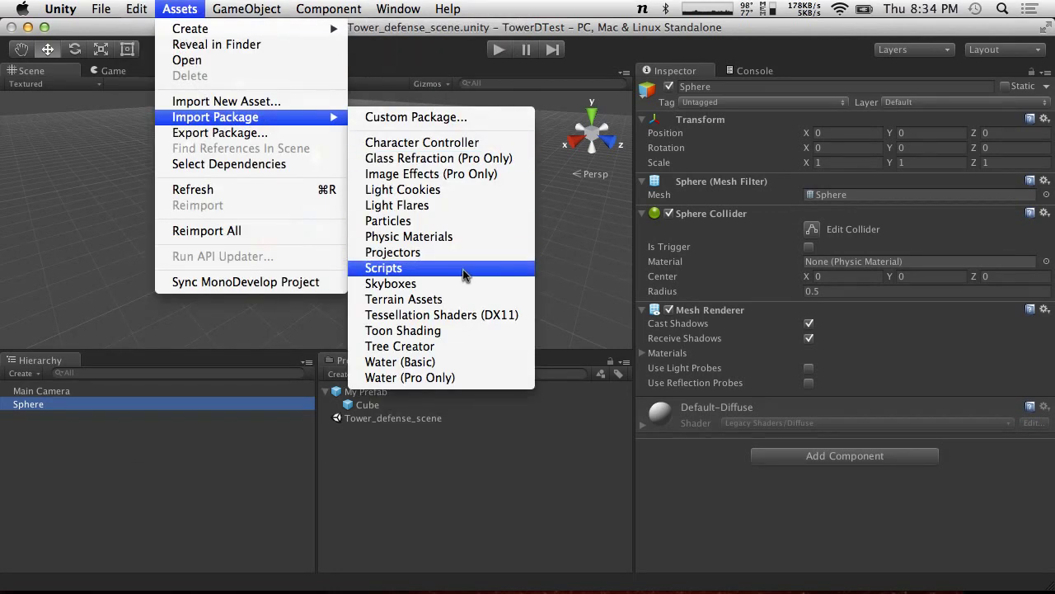
pyautogui.click(420, 99)
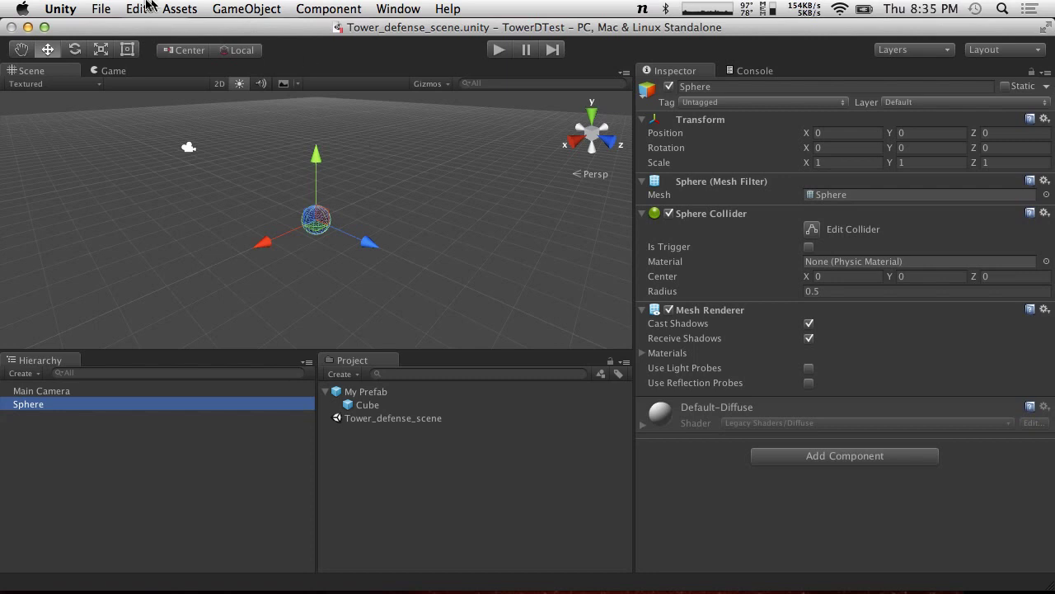
# Step: Review the contents of the Character Controller package in its import dialog, and cancel the import
pyautogui.click(180, 9)
pyautogui.moveTo(231, 120)
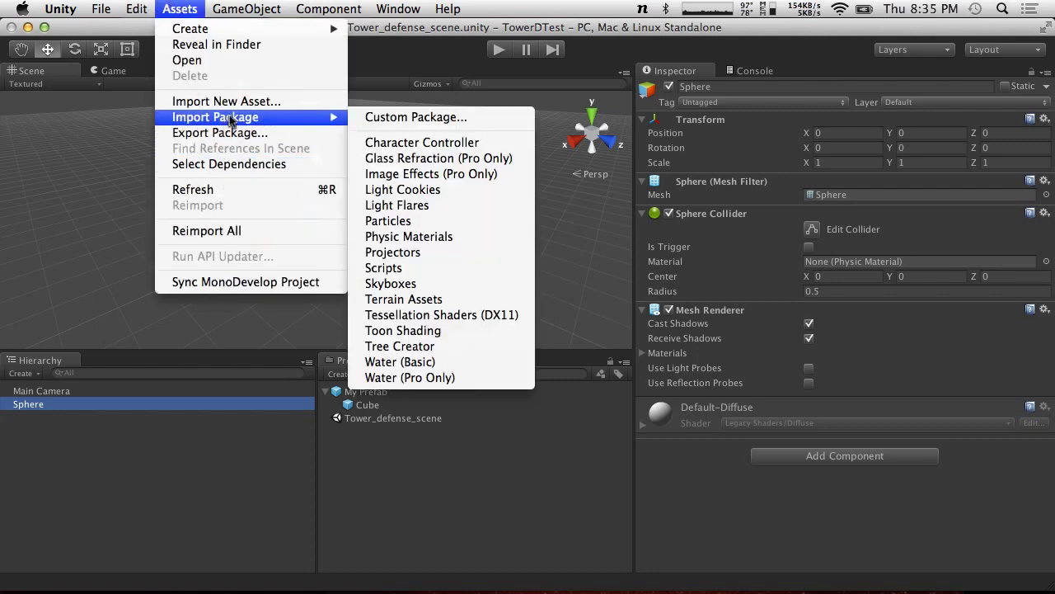
pyautogui.click(414, 145)
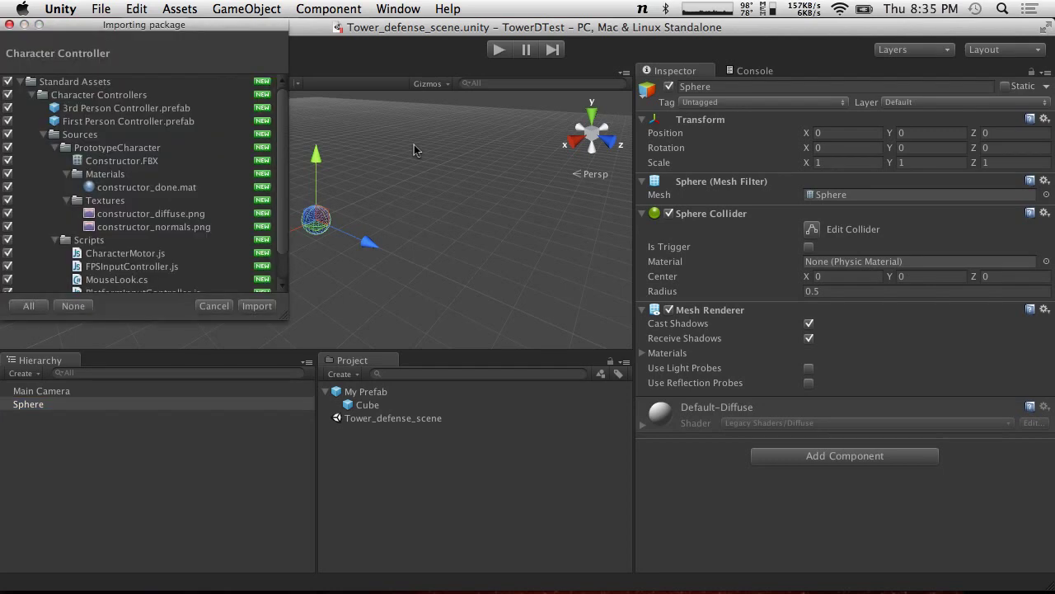
pyautogui.click(213, 306)
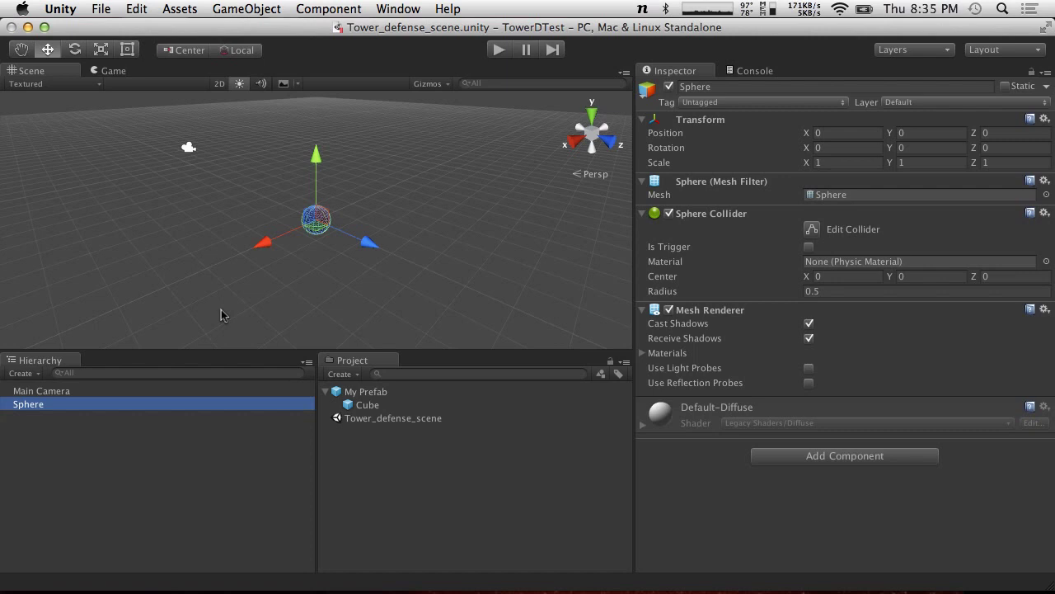
# Step: Open the Project Wizard for creating a new project from within the editor
pyautogui.click(101, 8)
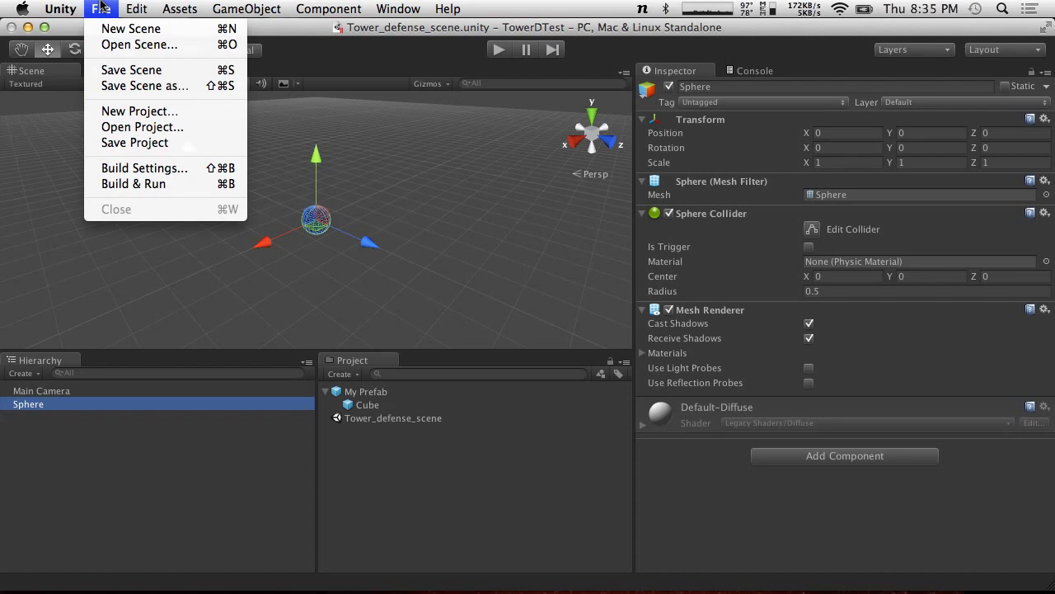
pyautogui.click(57, 6)
pyautogui.click(59, 6)
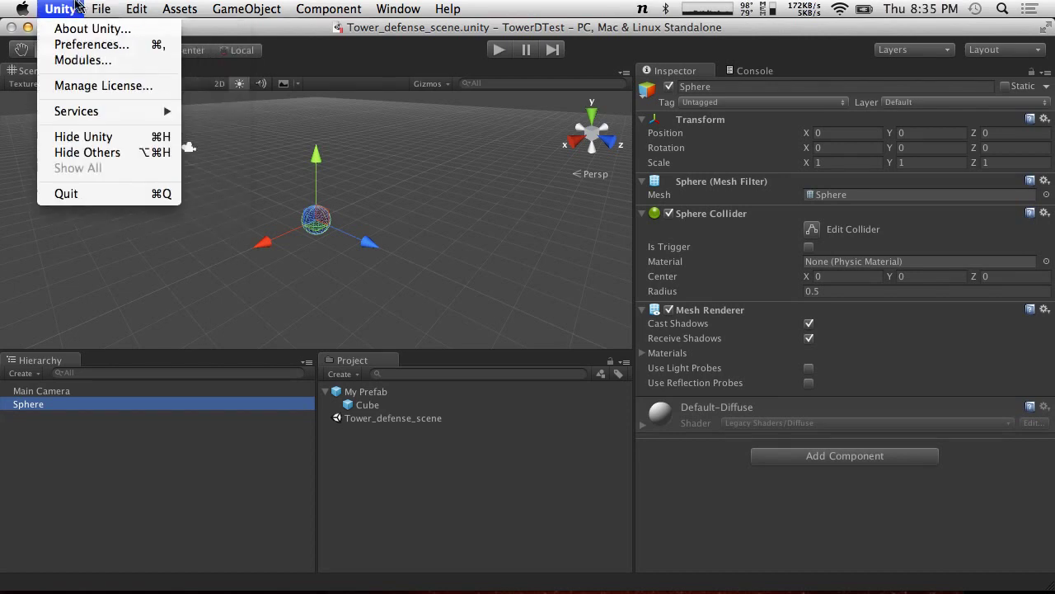
pyautogui.click(76, 4)
pyautogui.click(101, 8)
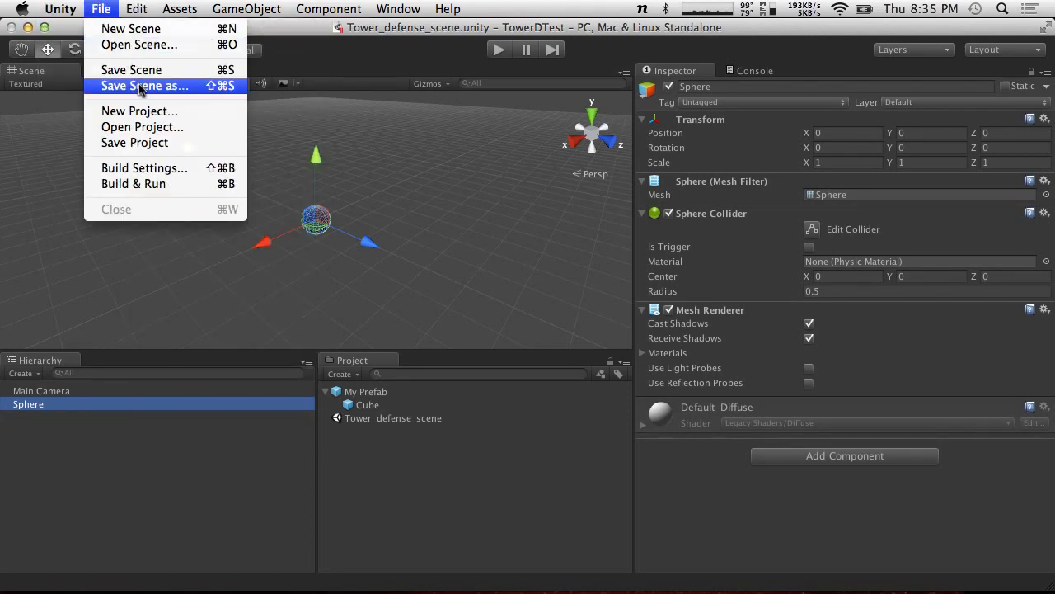
pyautogui.click(136, 111)
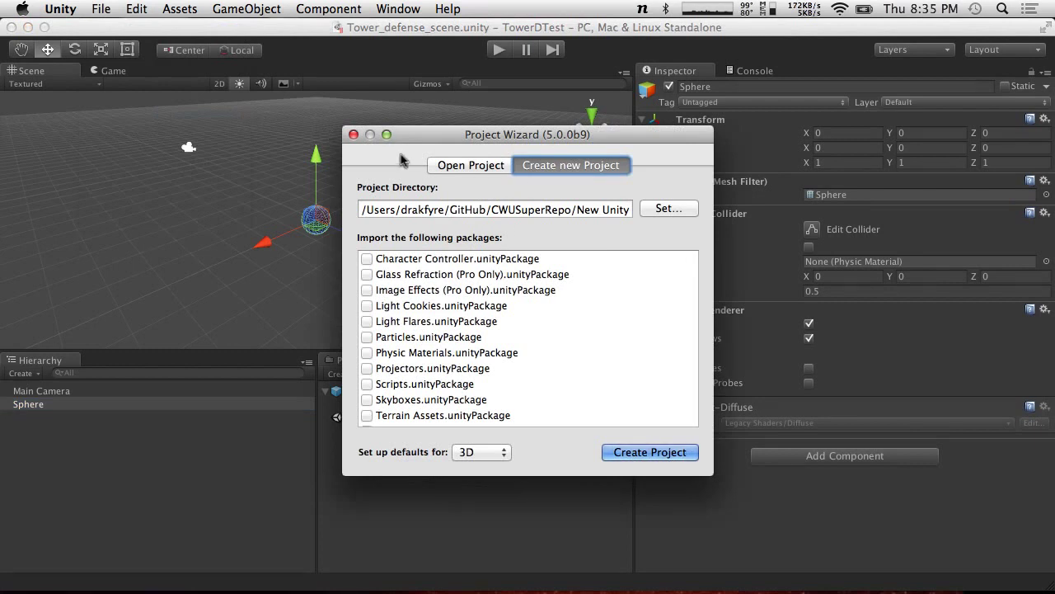
# Step: Create a new project named UnityPlayaround with 3D defaults and no imported packages
pyautogui.click(542, 211)
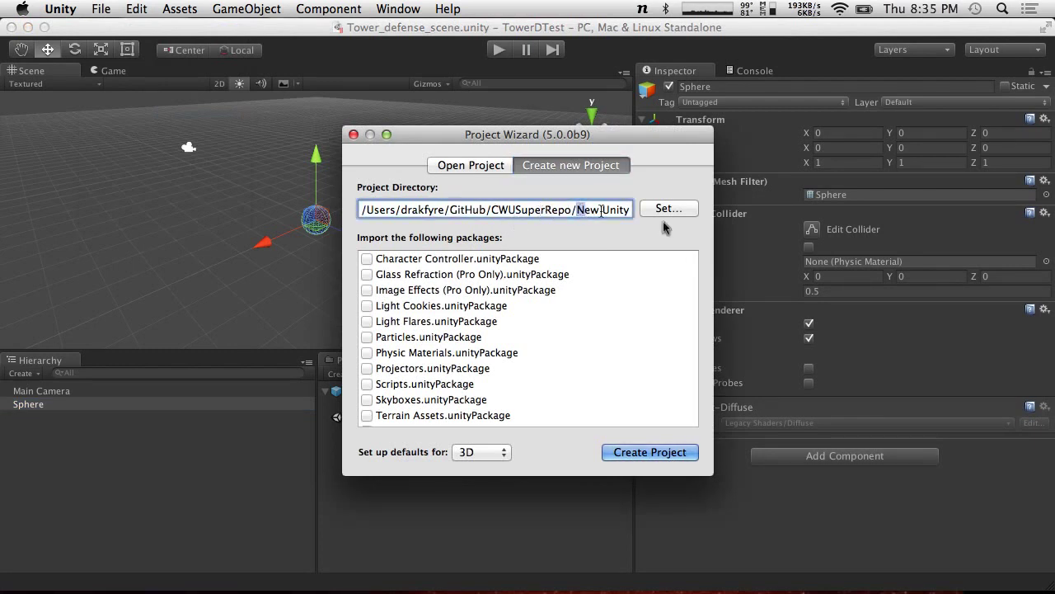
pyautogui.moveTo(579, 209); pyautogui.dragTo(746, 239)
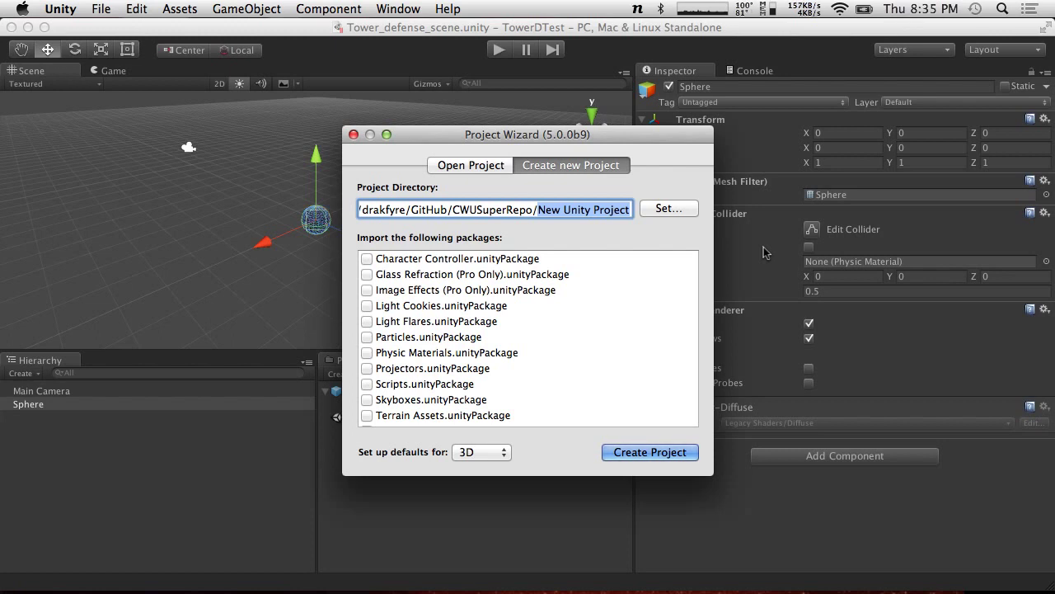
pyautogui.write('UnityPla')
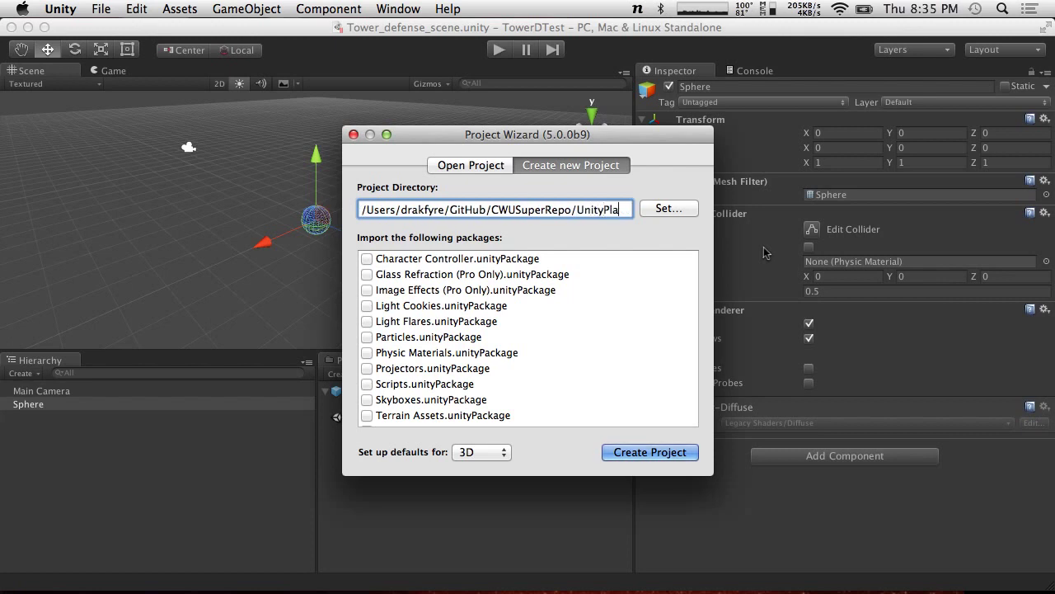
pyautogui.write('yground')
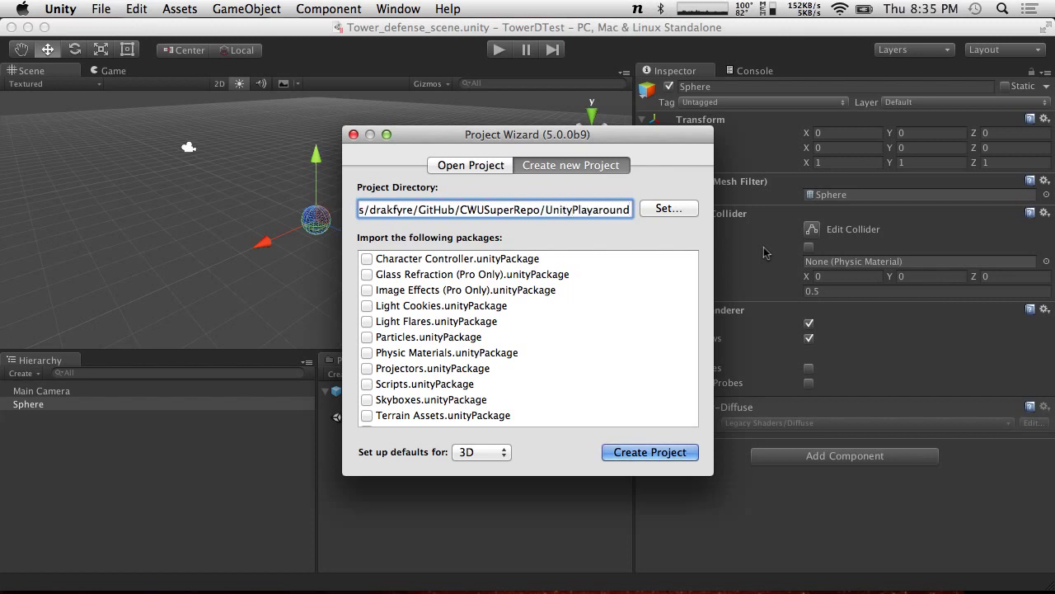
pyautogui.click(642, 454)
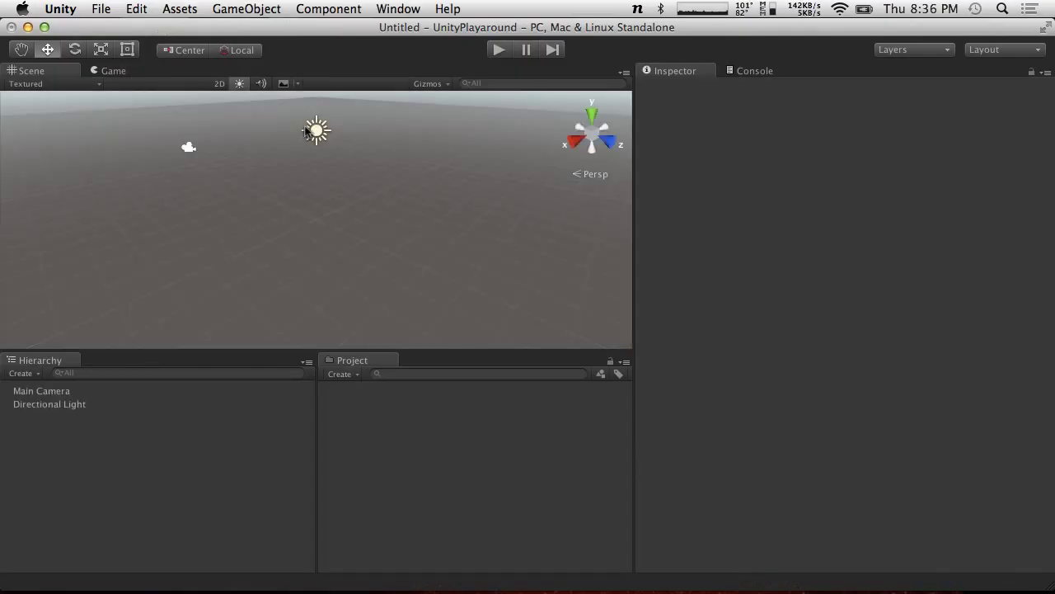
# Step: Look over the new default scene and the component categories available, including Physics, Rendering and Audio
pyautogui.keyDown('alt'); pyautogui.moveTo(336, 184); pyautogui.dragTo(363, 196); pyautogui.keyUp('alt')
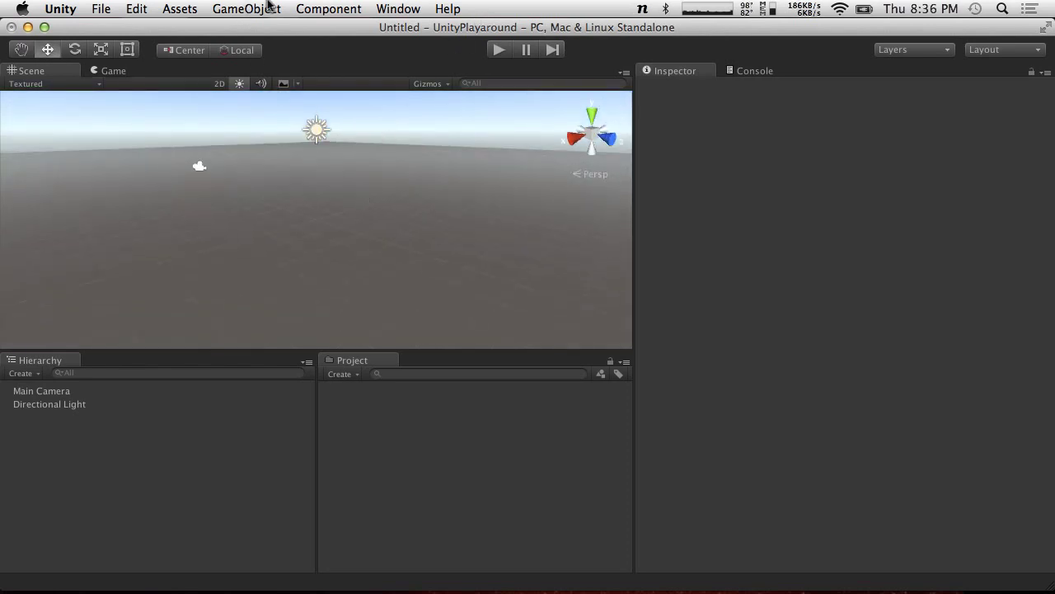
pyautogui.click(268, 7)
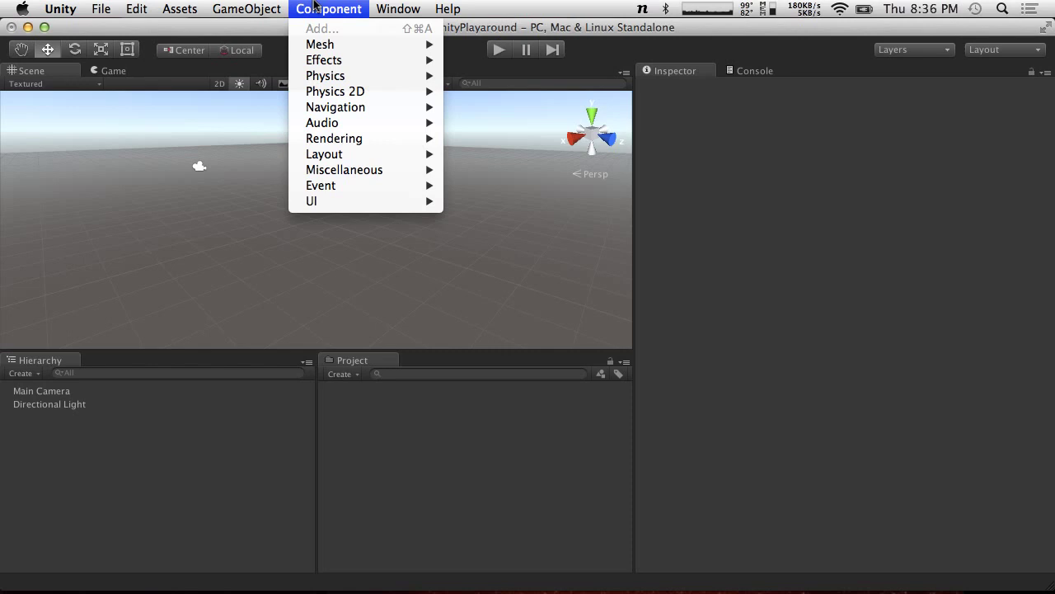
pyautogui.moveTo(349, 77)
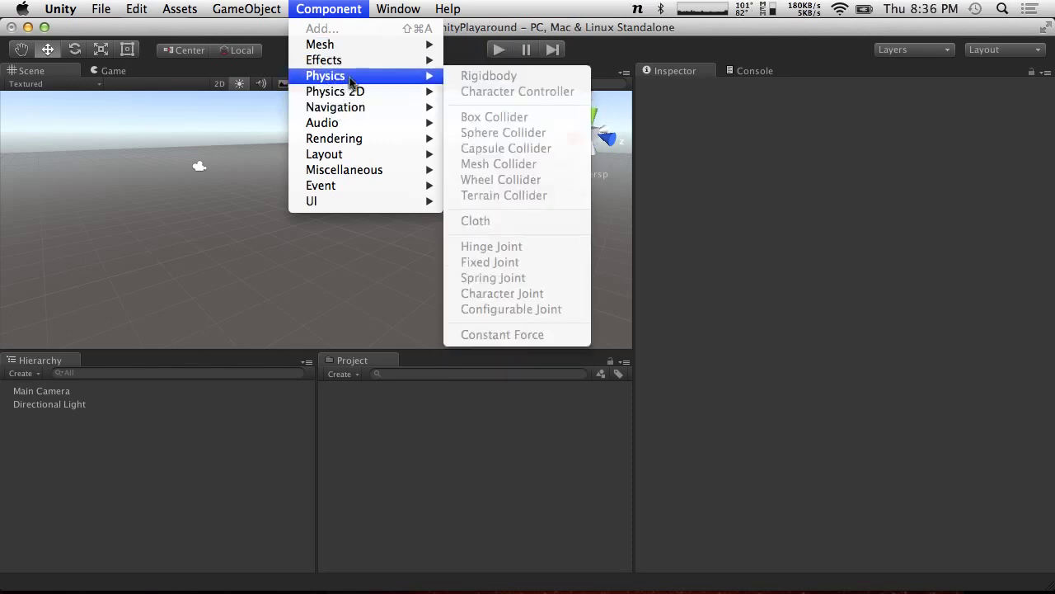
pyautogui.moveTo(345, 137)
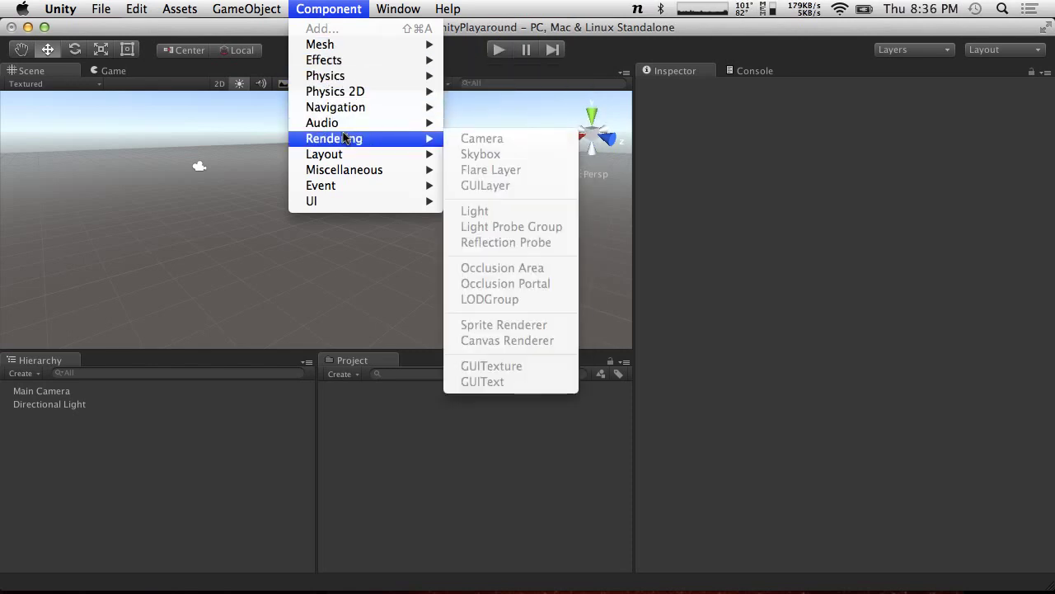
pyautogui.moveTo(349, 173)
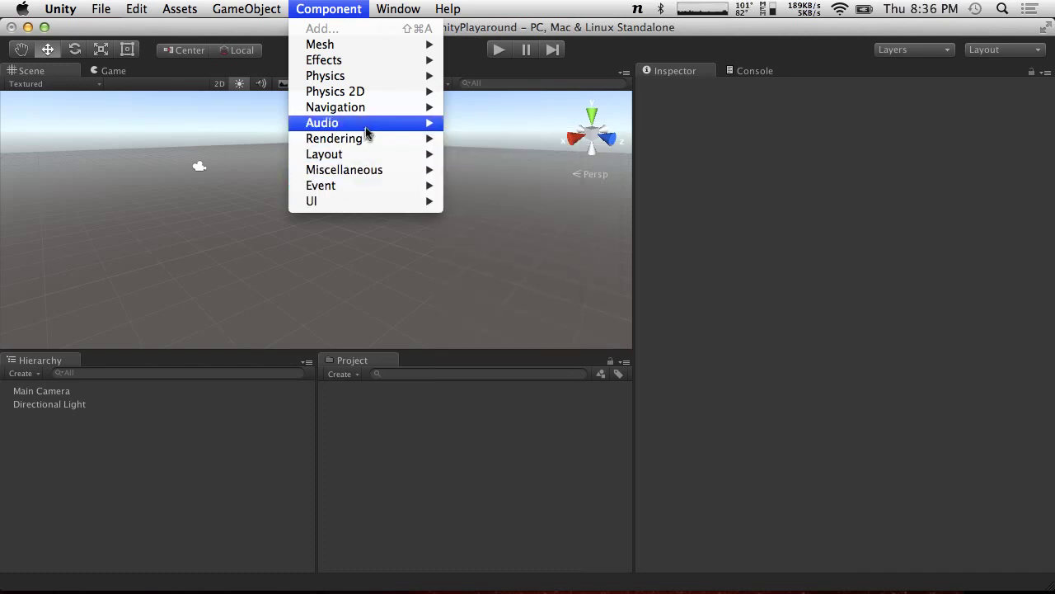
pyautogui.click(572, 336)
# Step: Switch to Chrome and open the API changes article from the Unity 5.0 beta page's learning resources
pyautogui.hotkey('ctrl', 'Right')
pyautogui.hotkey('ctrl', 'Right')
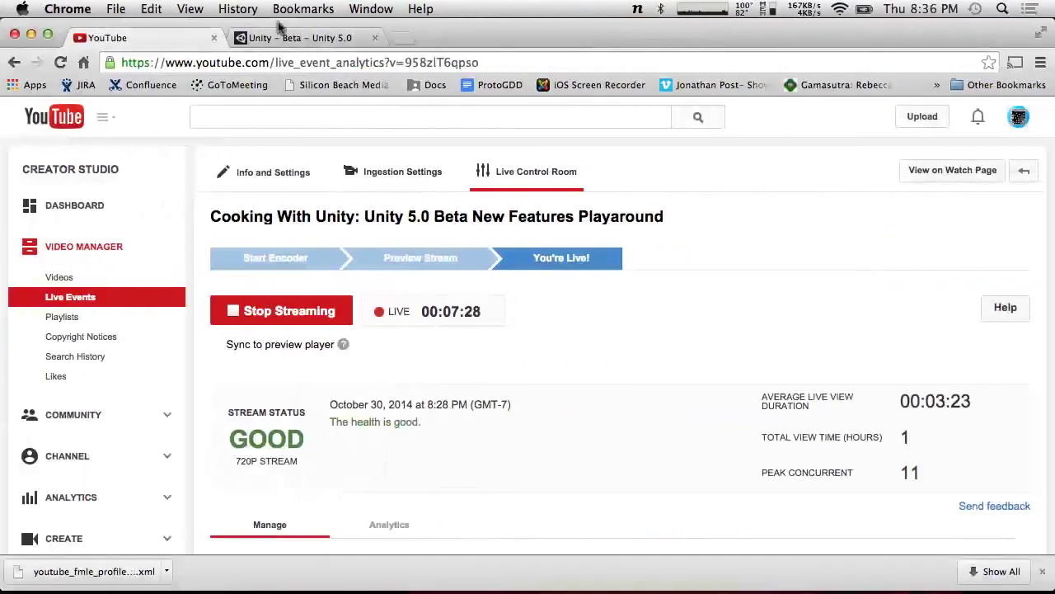
pyautogui.click(280, 36)
pyautogui.scroll(-2, 404, 391)
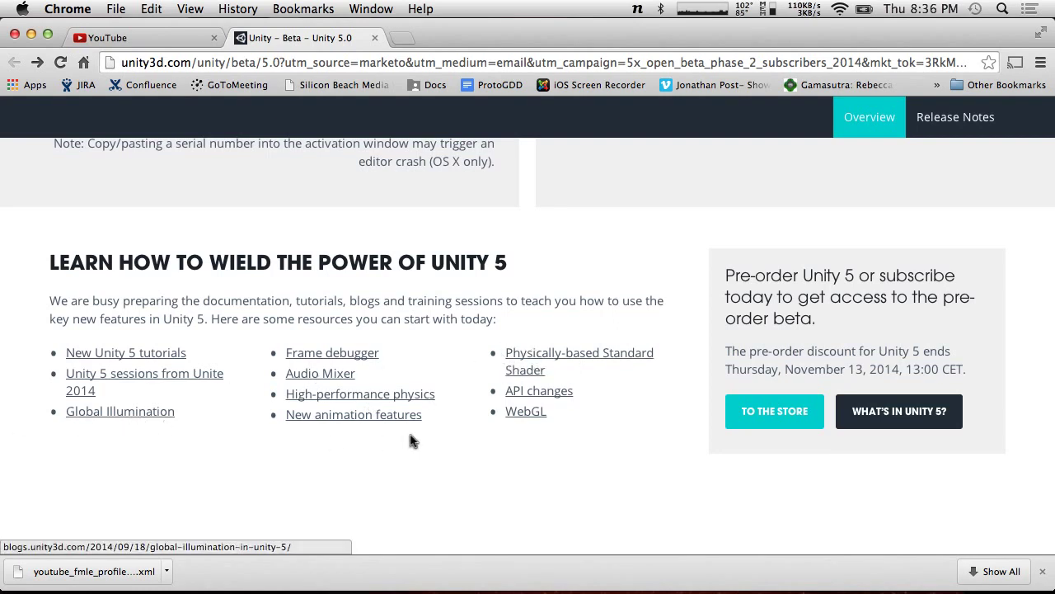
pyautogui.click(537, 396)
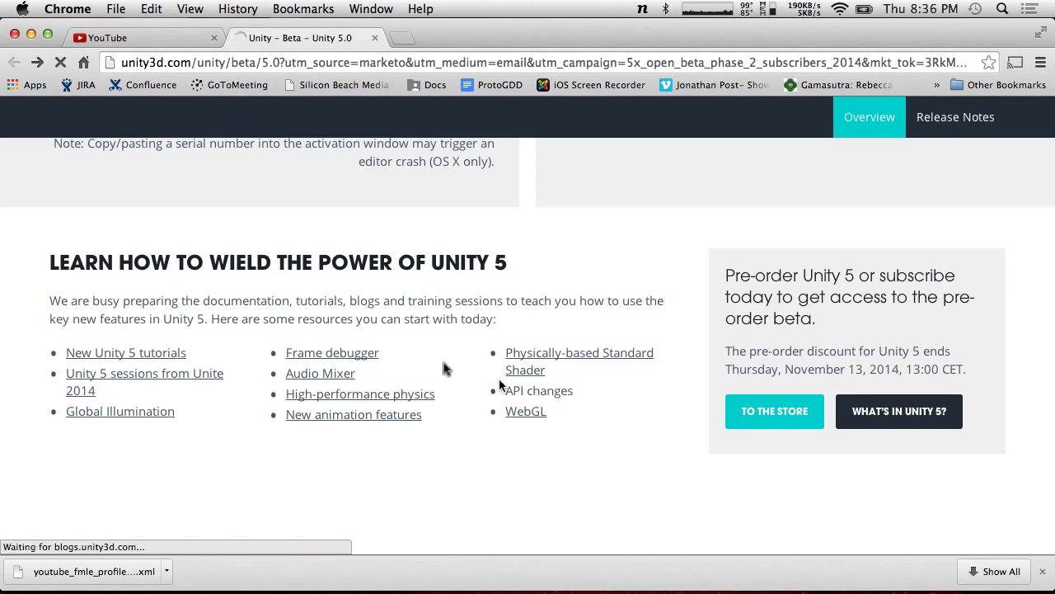
# Step: Read through the article on API changes and automatic script updating, including the .RigidBody() example in its footnotes
pyautogui.scroll(-10, 373, 350)
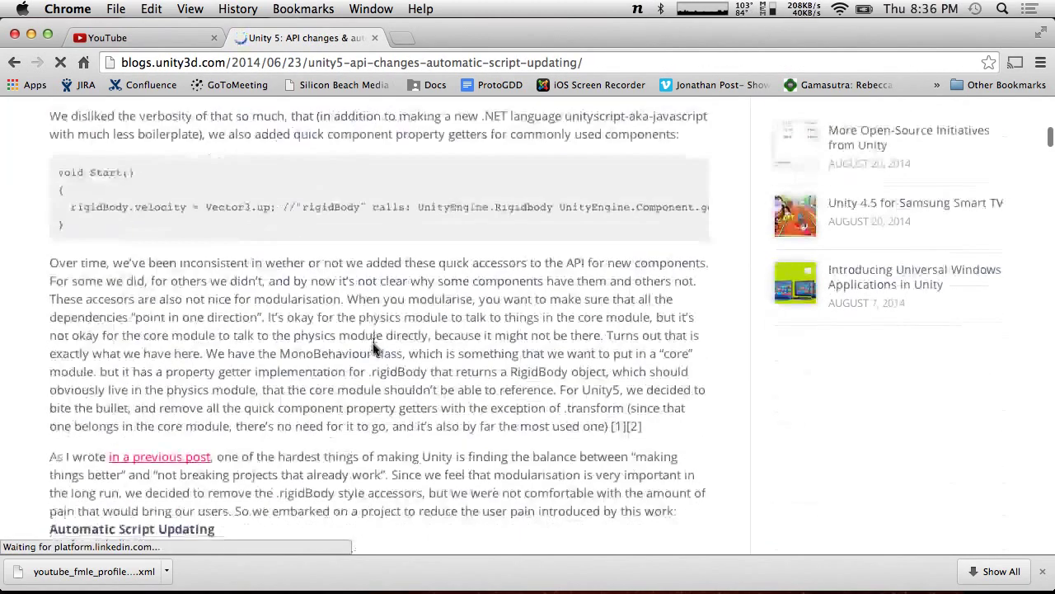
pyautogui.scroll(3, 373, 350)
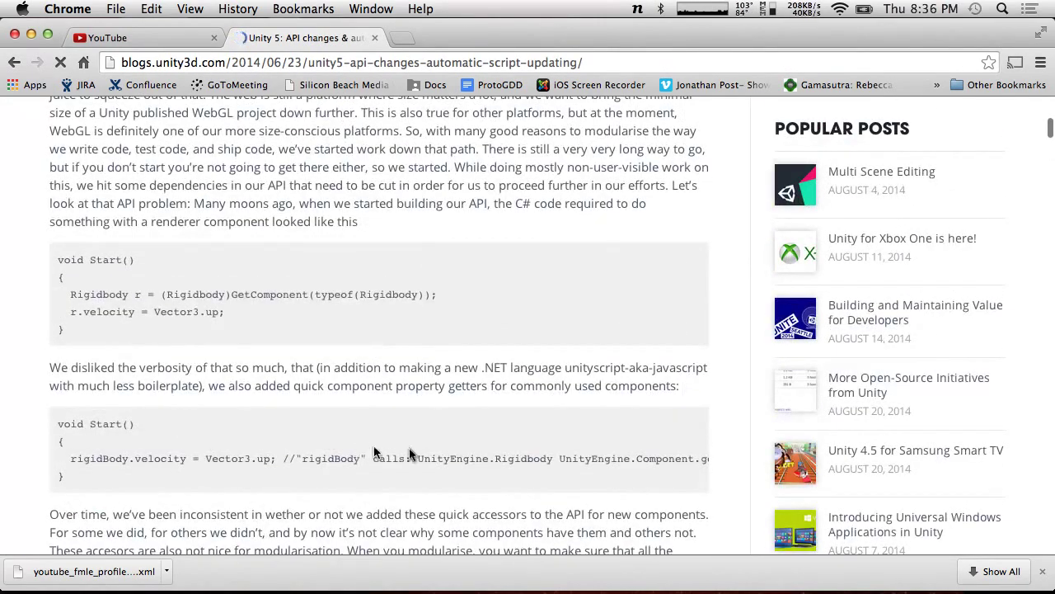
pyautogui.scroll(-20, 165, 297)
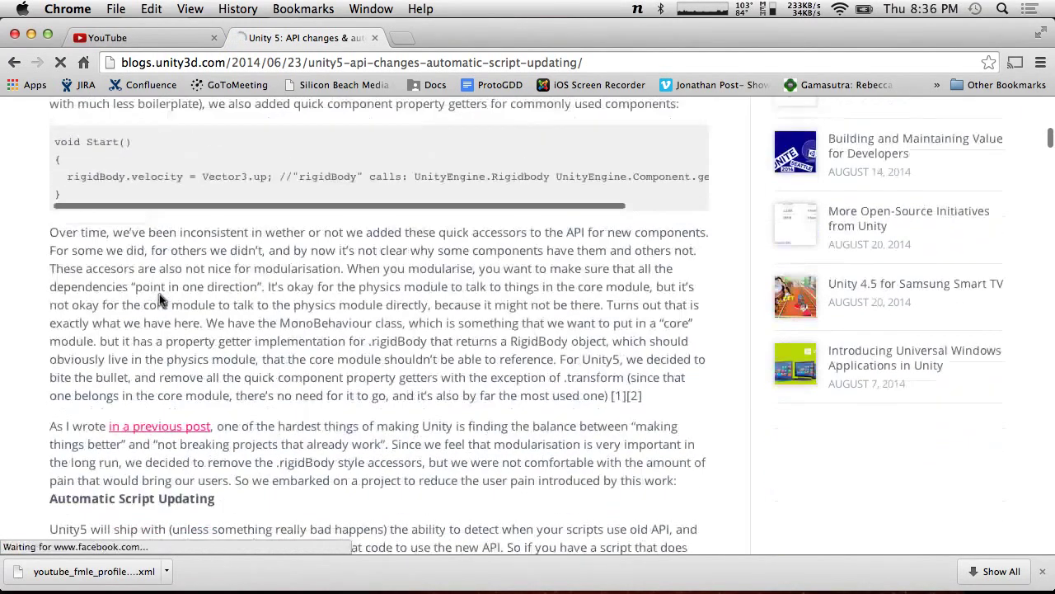
pyautogui.scroll(-10, 160, 300)
pyautogui.scroll(10, 159, 305)
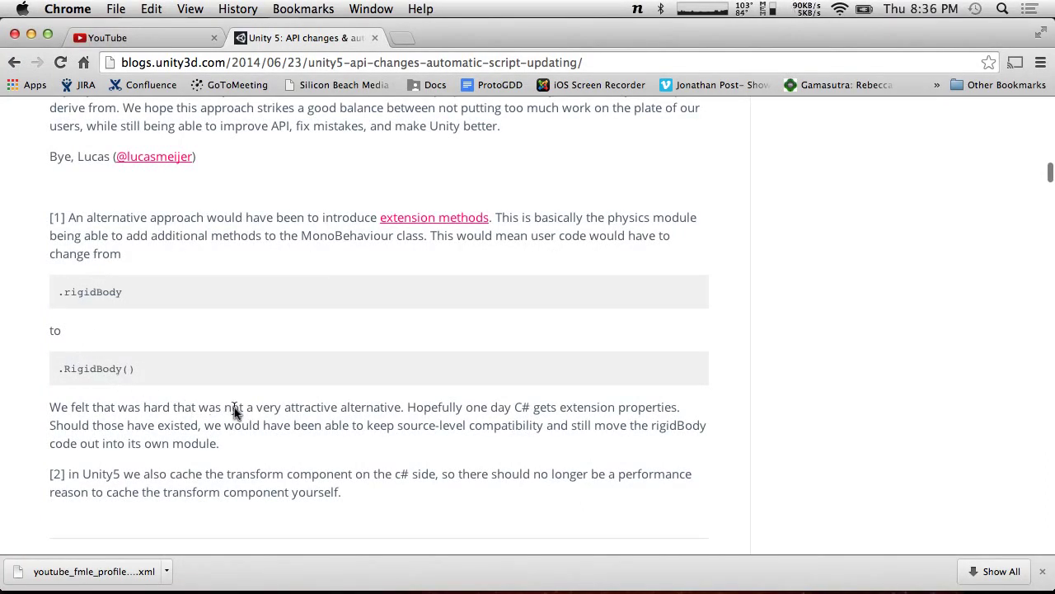
pyautogui.moveTo(156, 371); pyautogui.dragTo(54, 374)
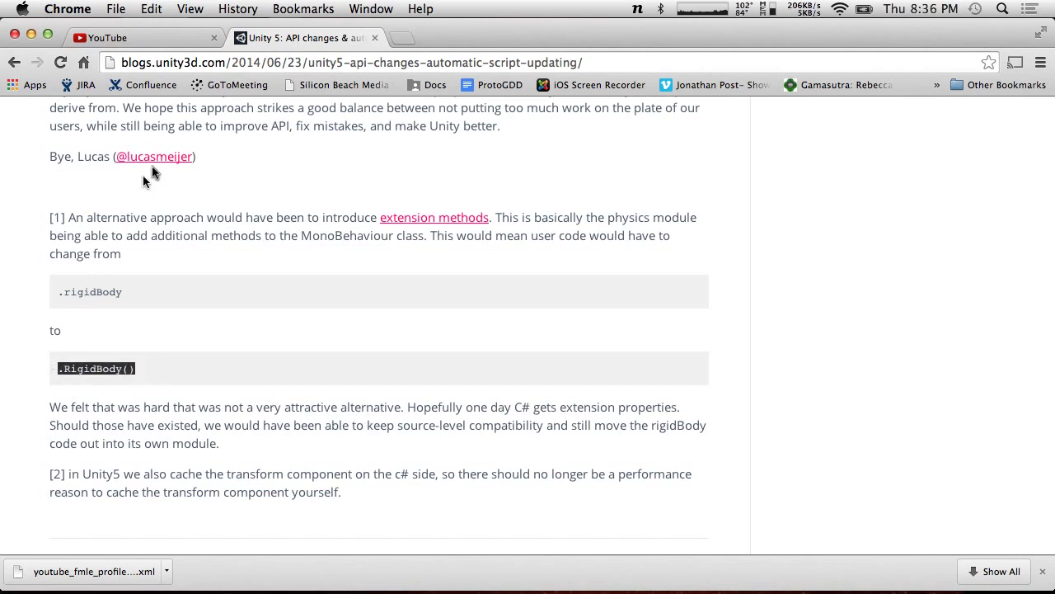
pyautogui.click(111, 38)
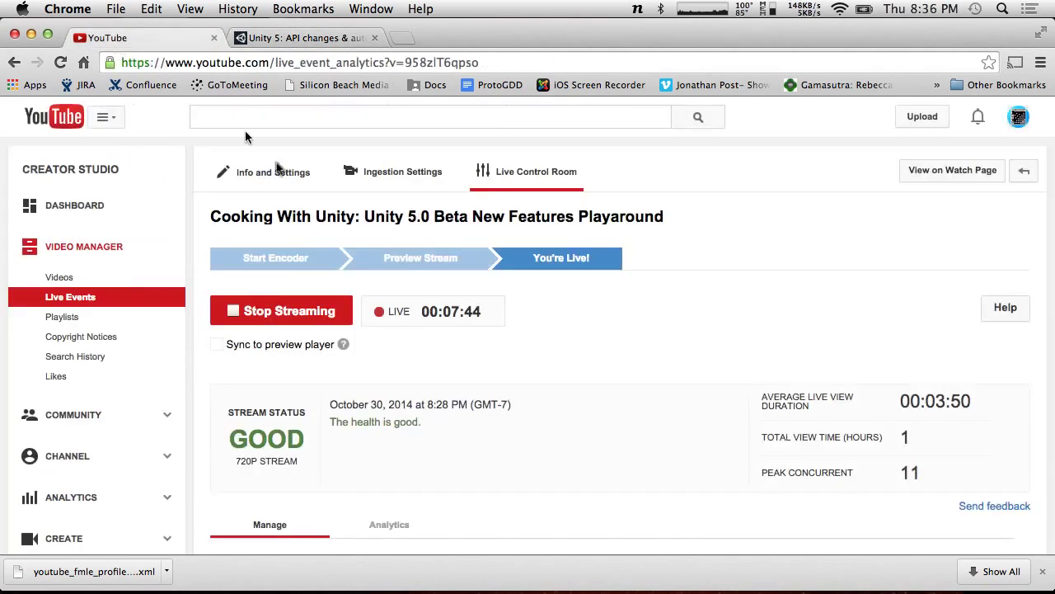
pyautogui.hotkey('ctrl', 'Left')
pyautogui.hotkey('ctrl', 'Left')
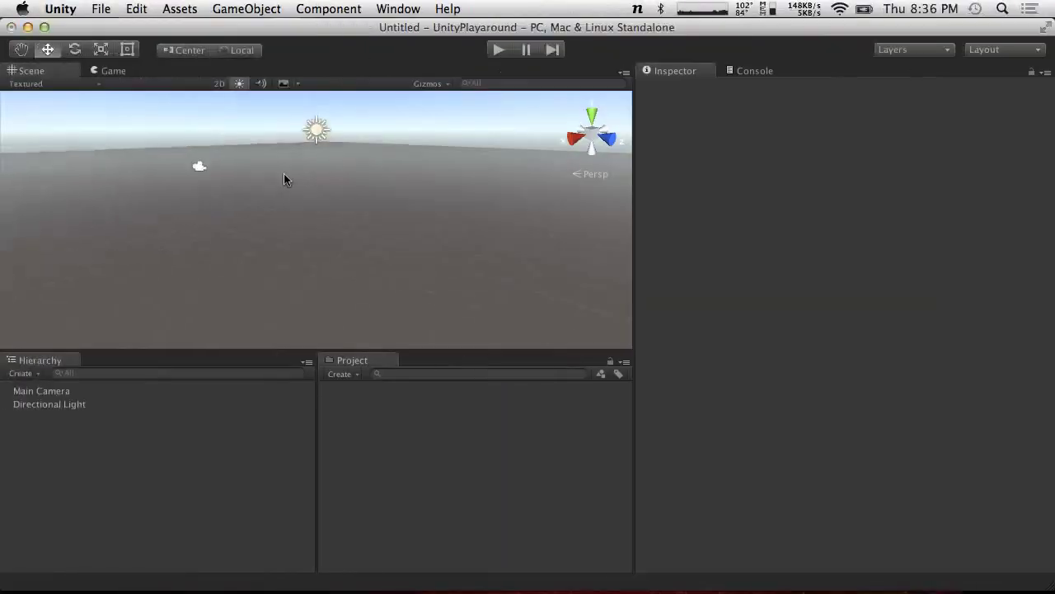
pyautogui.hotkey('ctrl', 'Right')
pyautogui.hotkey('ctrl', 'Right')
pyautogui.click(314, 38)
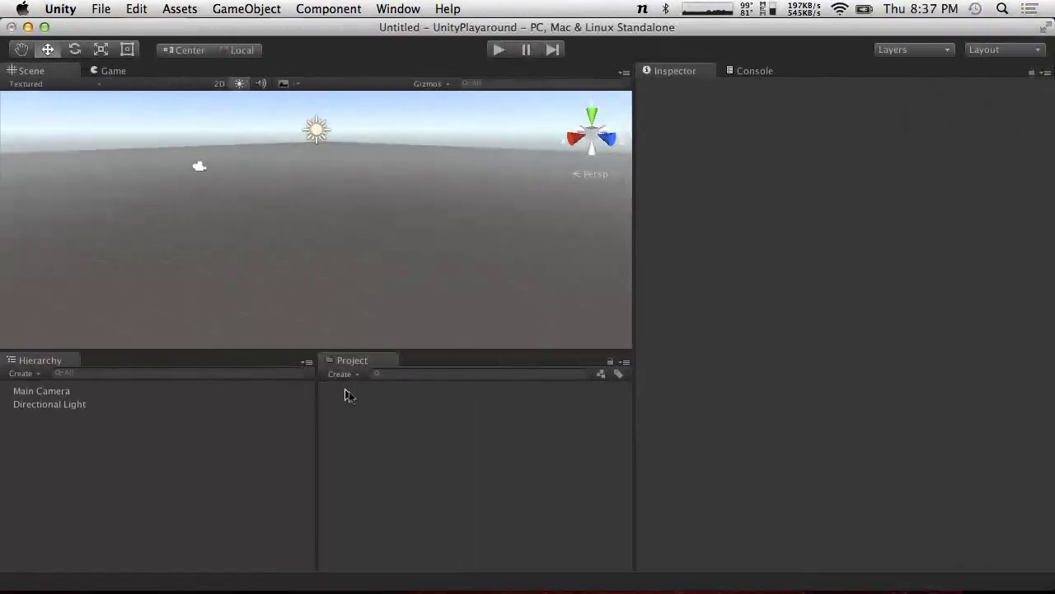
# Step: Create a C# script named SpawnRandomly in the Unity project and open it in MonoDevelop
pyautogui.click(338, 375)
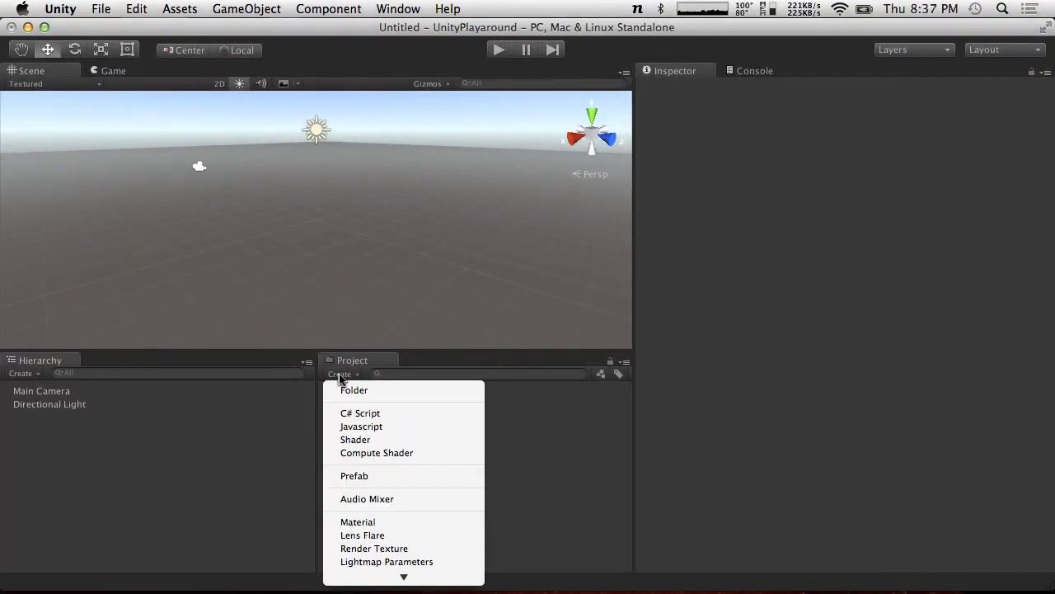
pyautogui.click(377, 415)
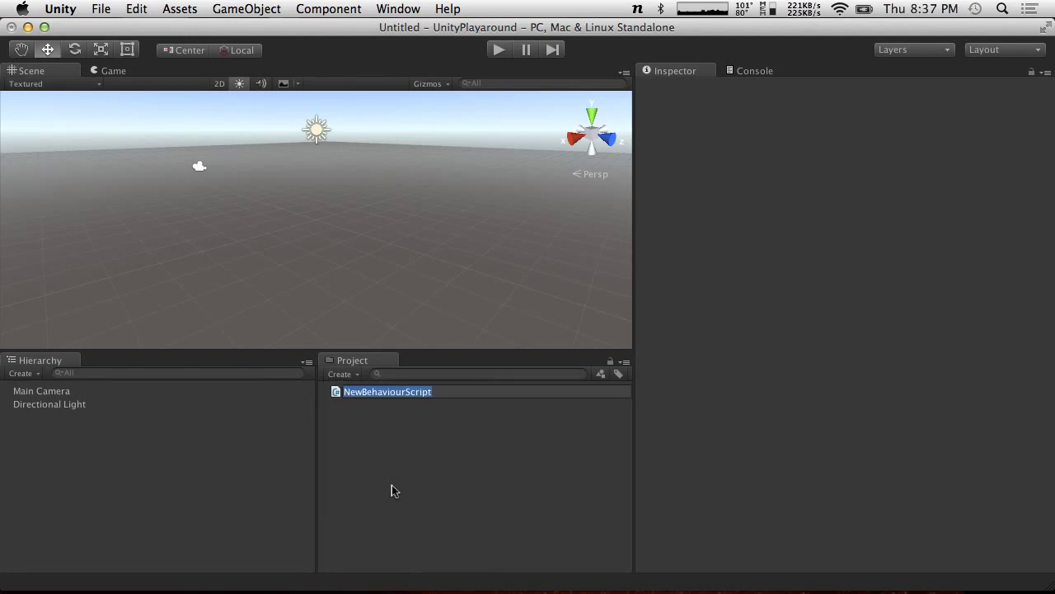
pyautogui.write('SpawnRan')
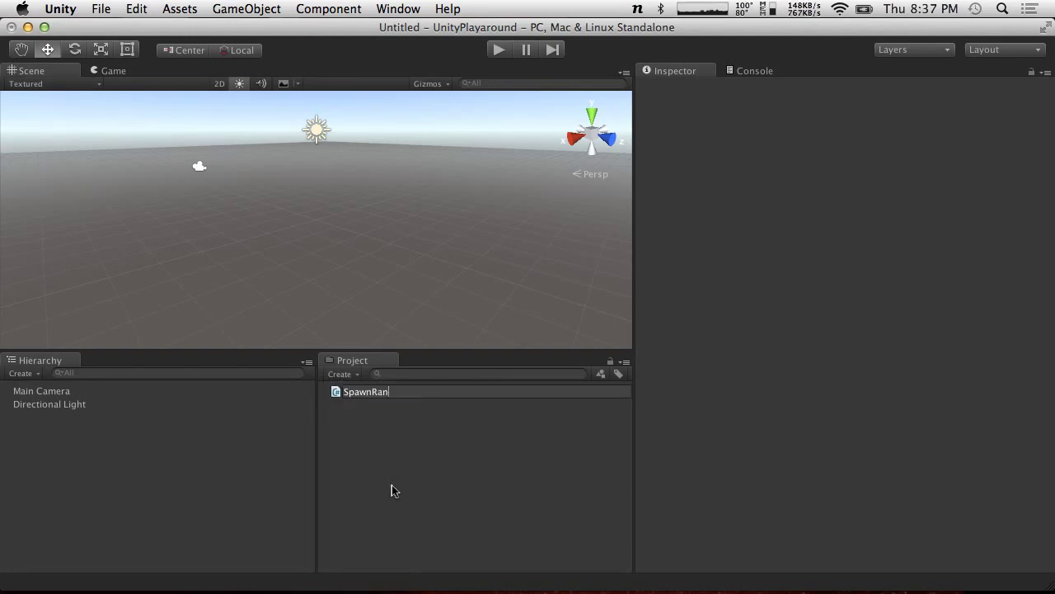
pyautogui.write('domly')
pyautogui.press('Return')
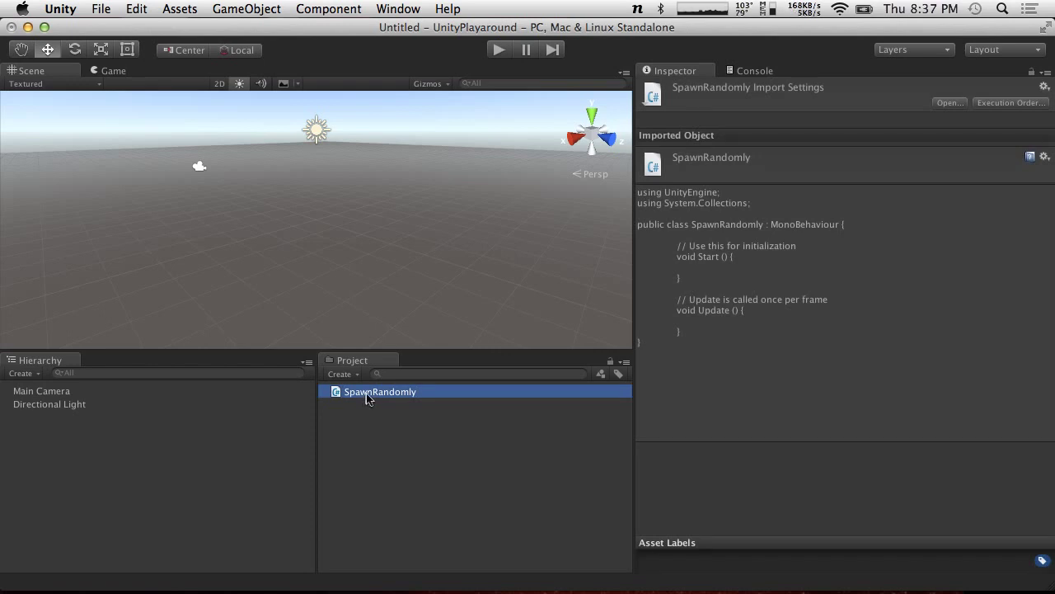
pyautogui.doubleClick(367, 393)
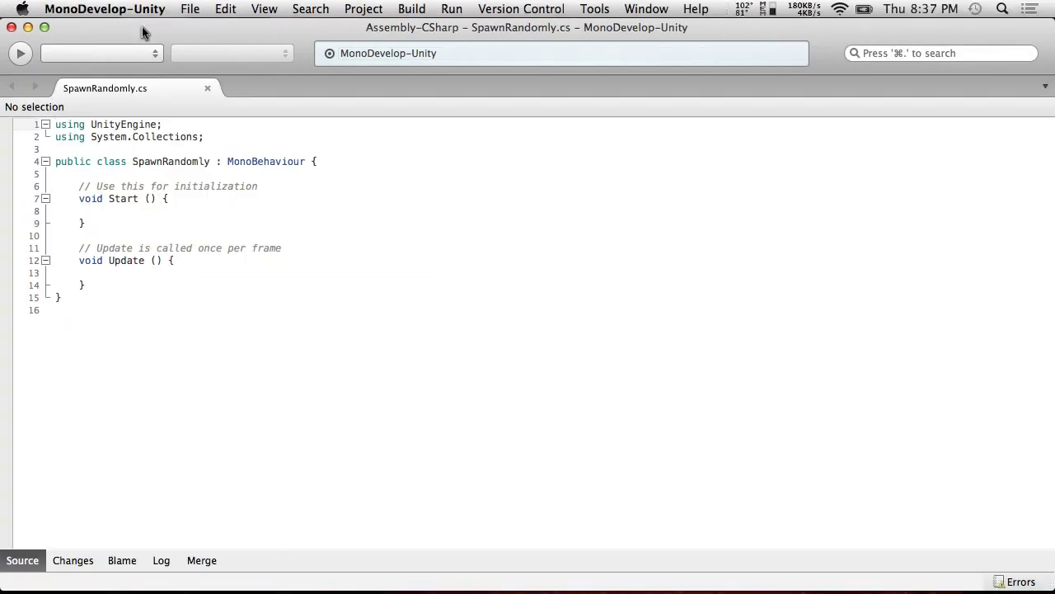
# Step: Move the SpawnRandomly class's opening brace onto its own line and add an empty line below it
pyautogui.click(316, 160)
pyautogui.press('BackSpace')
pyautogui.press('Return')
pyautogui.press('Right')
pyautogui.press('Return')
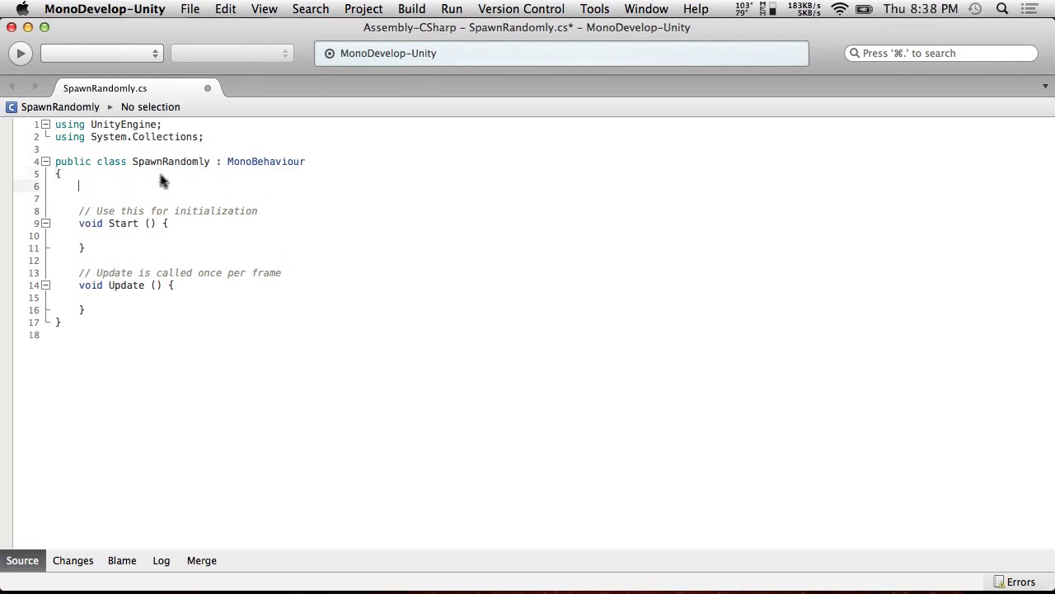
# Step: Declare a public GameObject variable objectToSpawn and a public float variable radius at the start of the class
pyautogui.write('public GameObject objectToSpawn;')
pyautogui.press('Return')
pyautogui.write('public ')
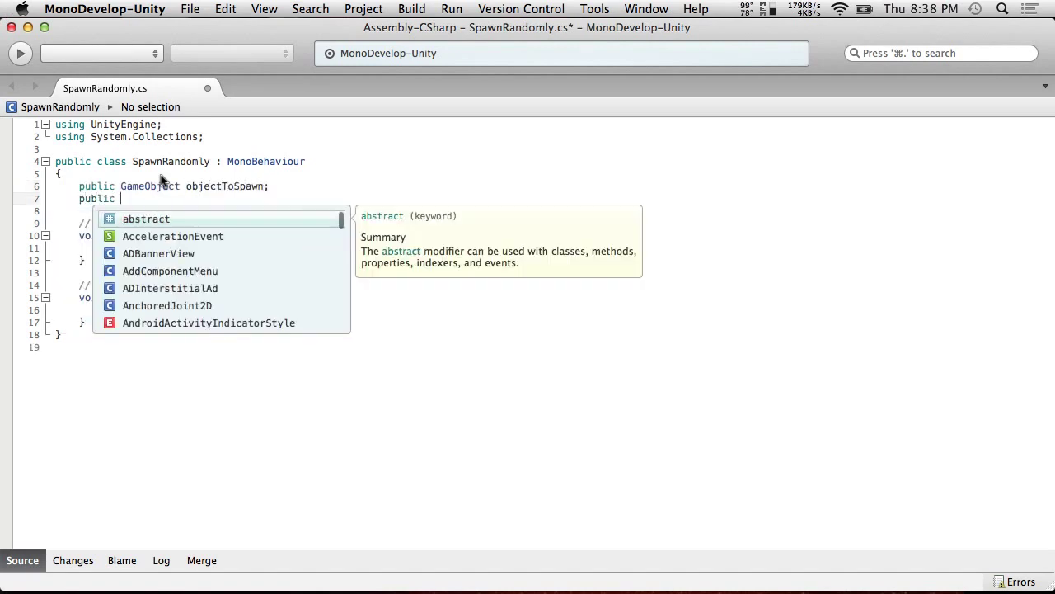
pyautogui.write('float ')
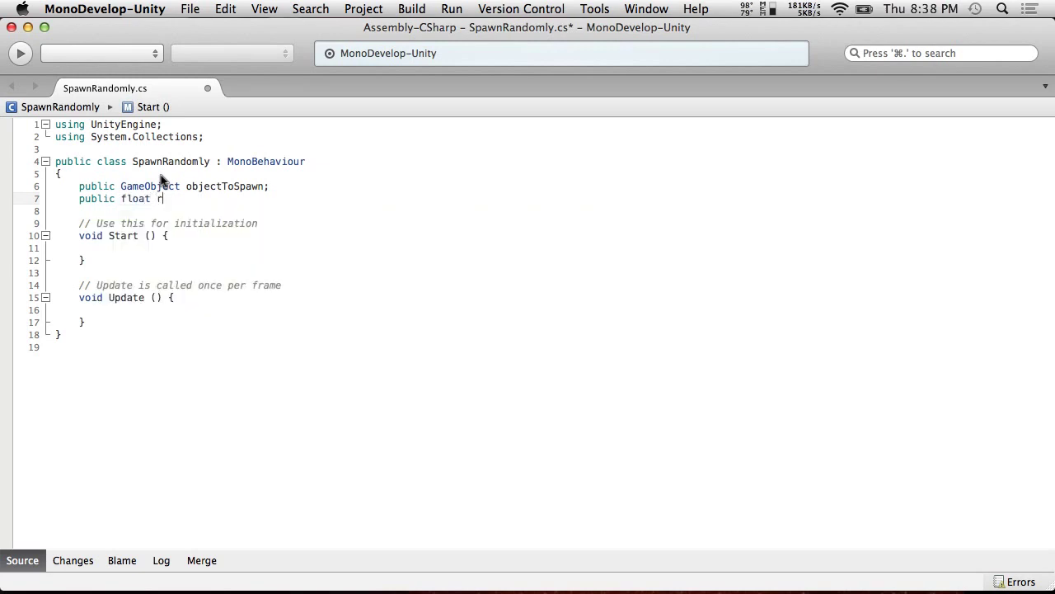
pyautogui.write('radius;')
pyautogui.press('Return')
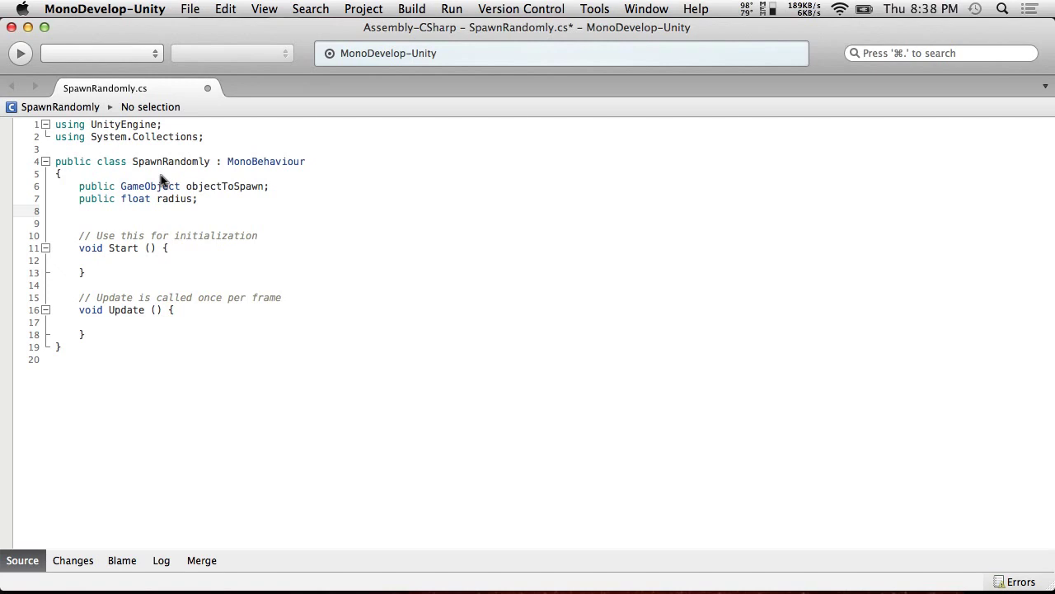
# Step: Declare a public float rate with a default of 0.5f, and give radius a default of 1.0f
pyautogui.write('public float r')
pyautogui.write('ate =;')
pyautogui.press('Left')
pyautogui.write('= 0.5f')
pyautogui.press('Up')
pyautogui.press('Left')
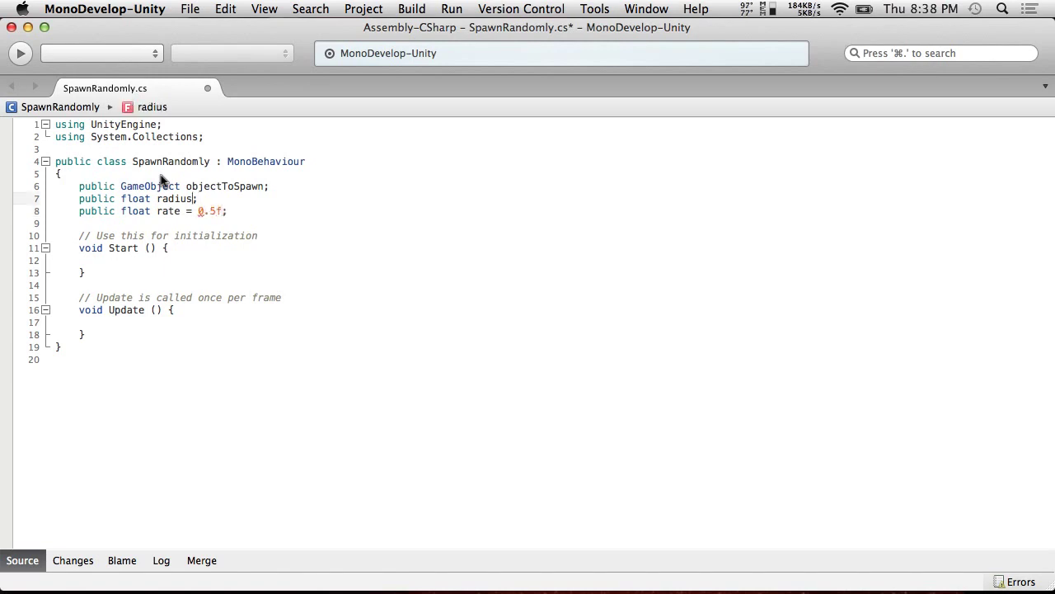
pyautogui.write('= 0')
pyautogui.press('BackSpace')
pyautogui.write('1.0f')
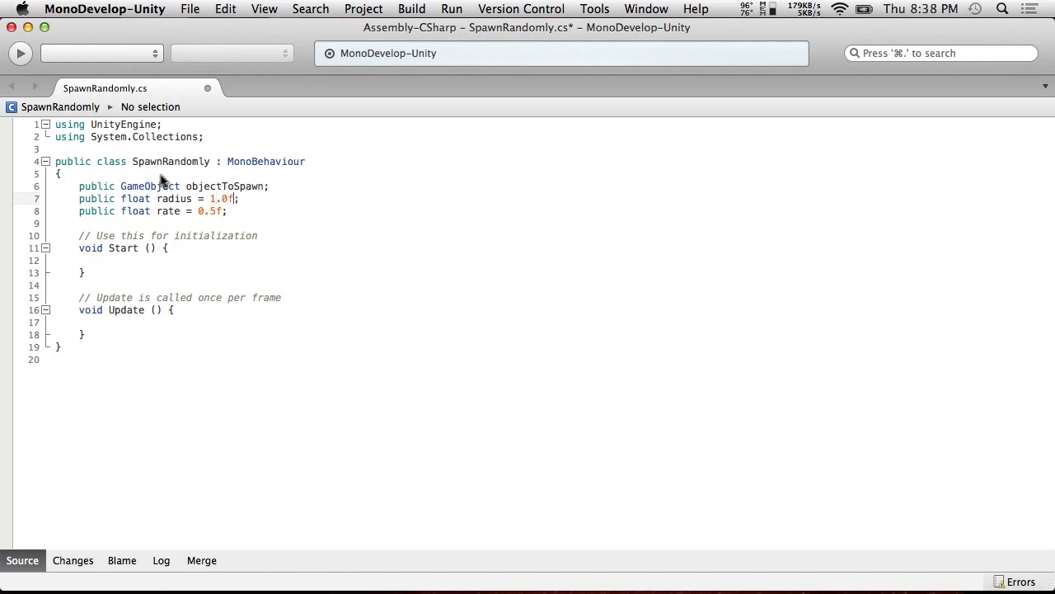
# Step: Move the Update method's opening brace onto its own line and place the cursor inside the method body
pyautogui.click(162, 248)
pyautogui.click(115, 273)
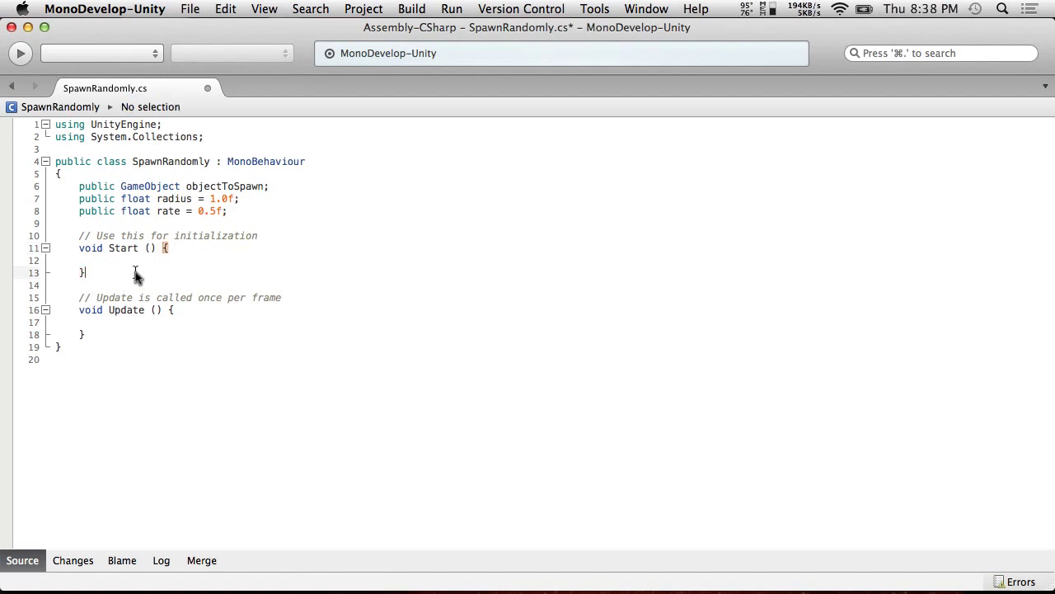
pyautogui.click(174, 311)
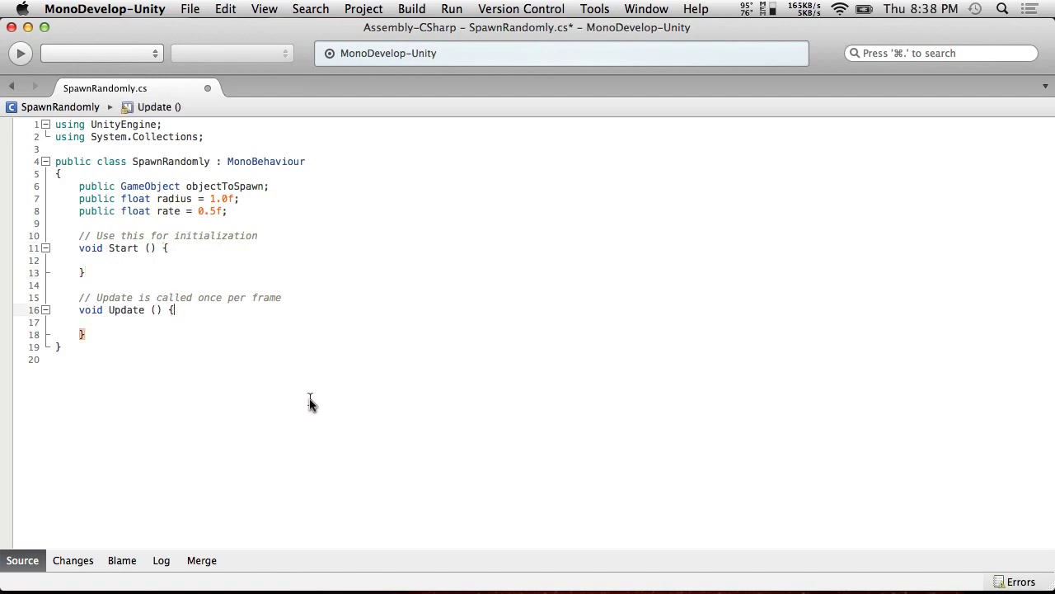
pyautogui.press('Return')
pyautogui.click(132, 336)
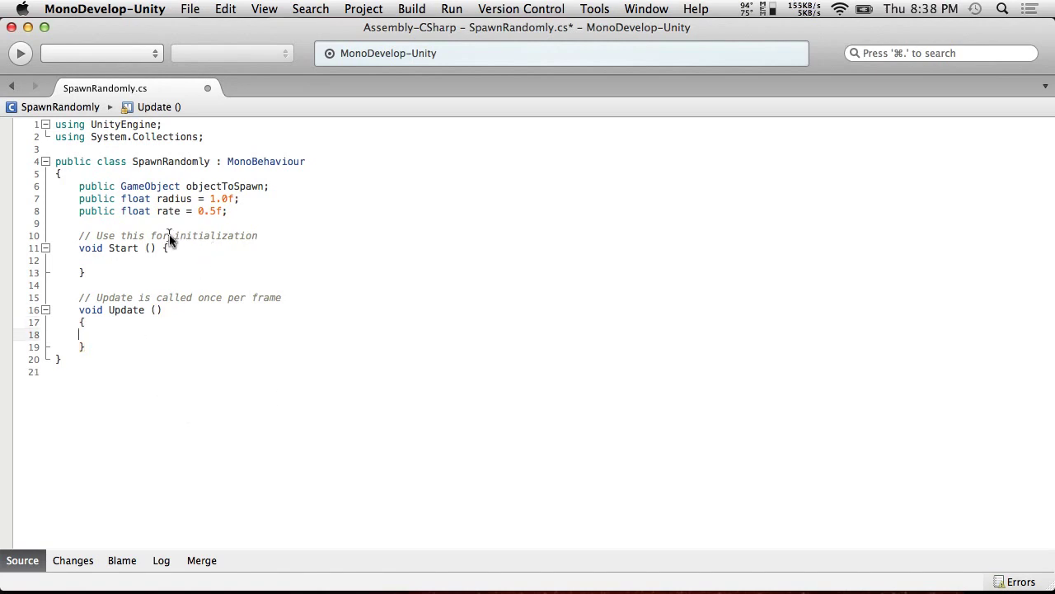
# Step: Move the Start method's opening brace onto its own line and place the cursor inside the method body
pyautogui.click(161, 248)
pyautogui.press('Return')
pyautogui.click(132, 272)
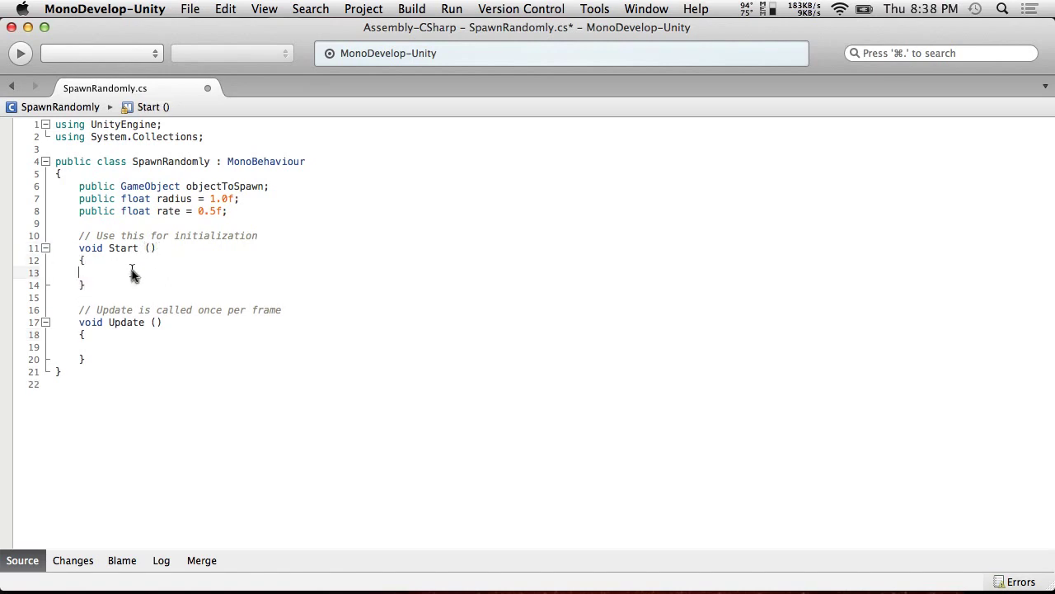
# Step: Write Invoke("SpawnNow",rate); in the body of the Start method
pyautogui.write('Invoke (')
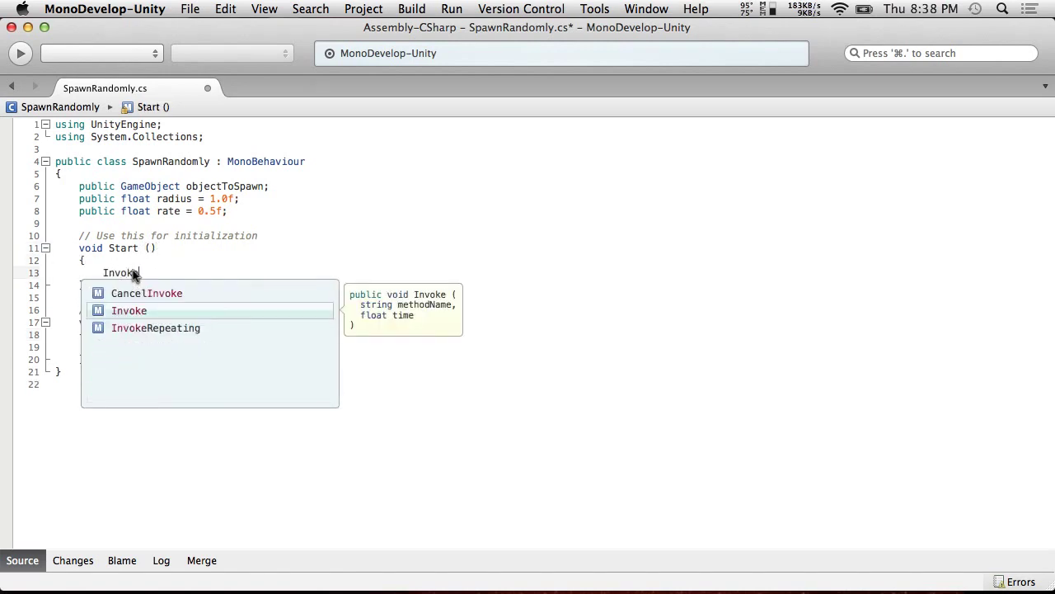
pyautogui.press('BackSpace')
pyautogui.press('BackSpace')
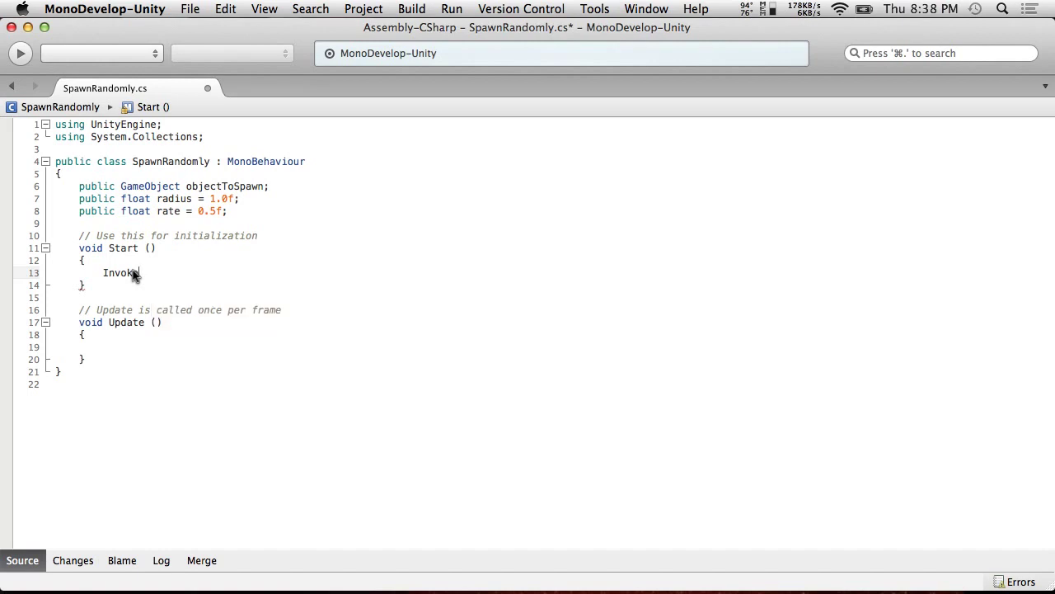
pyautogui.write('("Spwa')
pyautogui.press('BackSpace')
pyautogui.write('pwa')
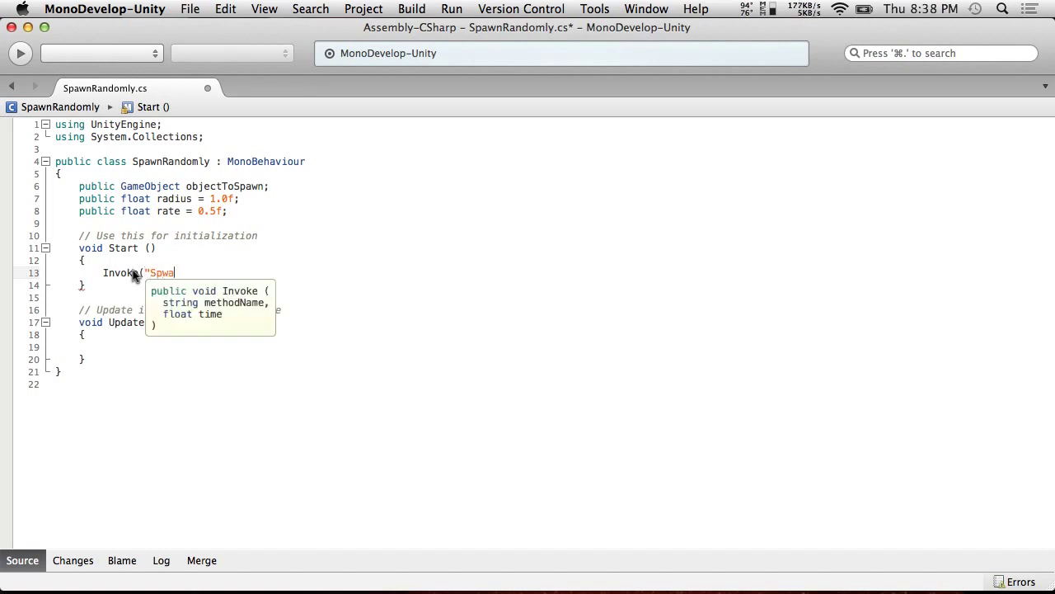
pyautogui.press('BackSpace')
pyautogui.press('BackSpace')
pyautogui.write('awnNow",rate);')
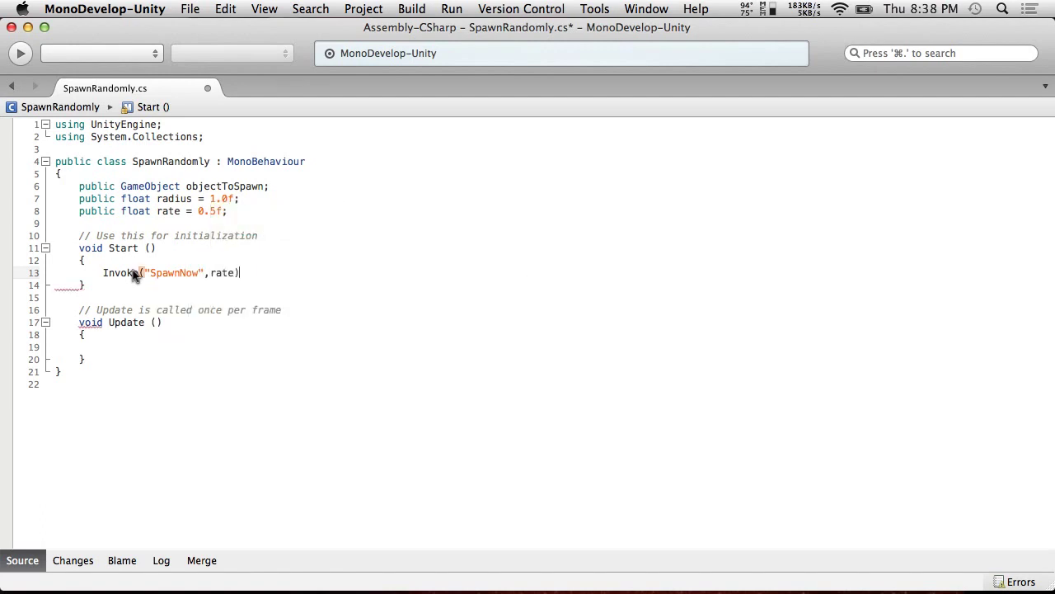
# Step: Copy the Invoke statement from Start into the body of the Update method
pyautogui.moveTo(274, 277); pyautogui.dragTo(102, 274)
pyautogui.press('super+c')
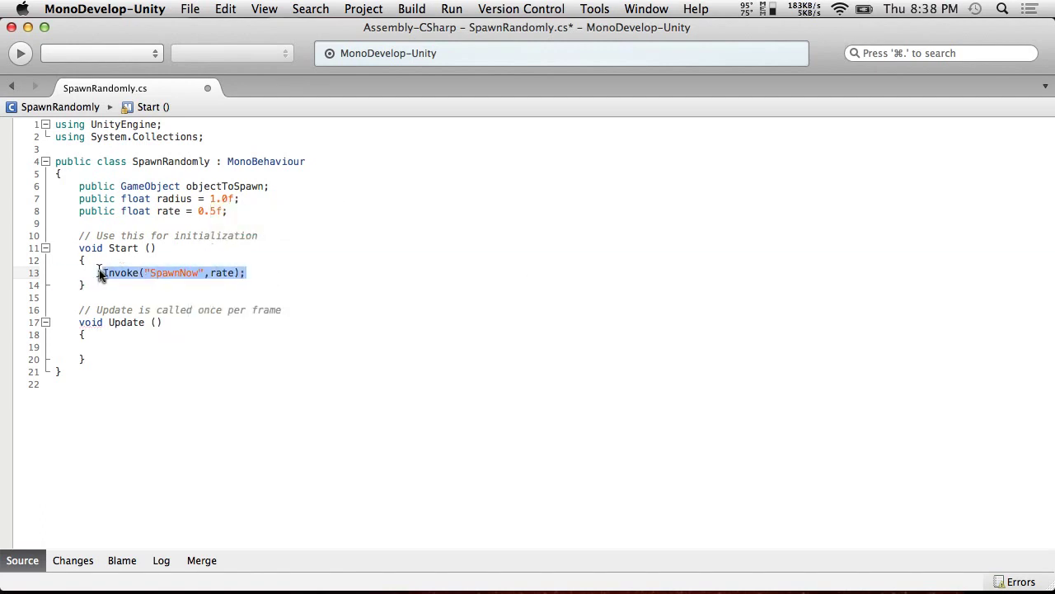
pyautogui.click(122, 353)
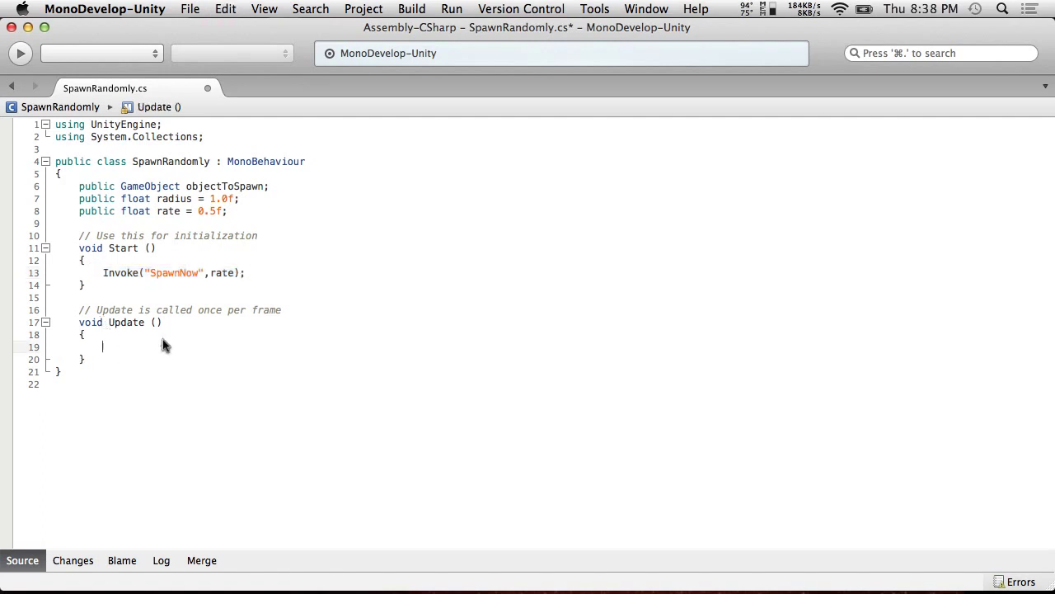
pyautogui.press('super+v')
# Step: Rename the public float variable rate to delay and use delay in the Invoke call inside Start
pyautogui.doubleClick(174, 210)
pyautogui.write('delay')
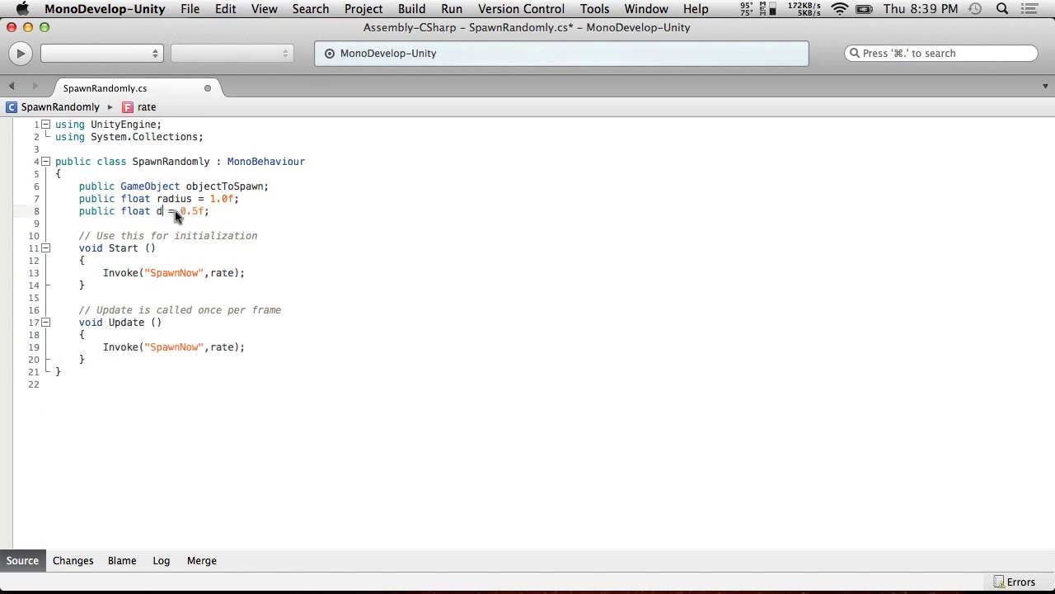
pyautogui.doubleClick(171, 211)
pyautogui.press('super+c')
pyautogui.doubleClick(229, 273)
pyautogui.press('super+v')
# Step: Rename the Update method to SpawnNow and delete the "Update is called once per frame" comment above it
pyautogui.click(128, 326)
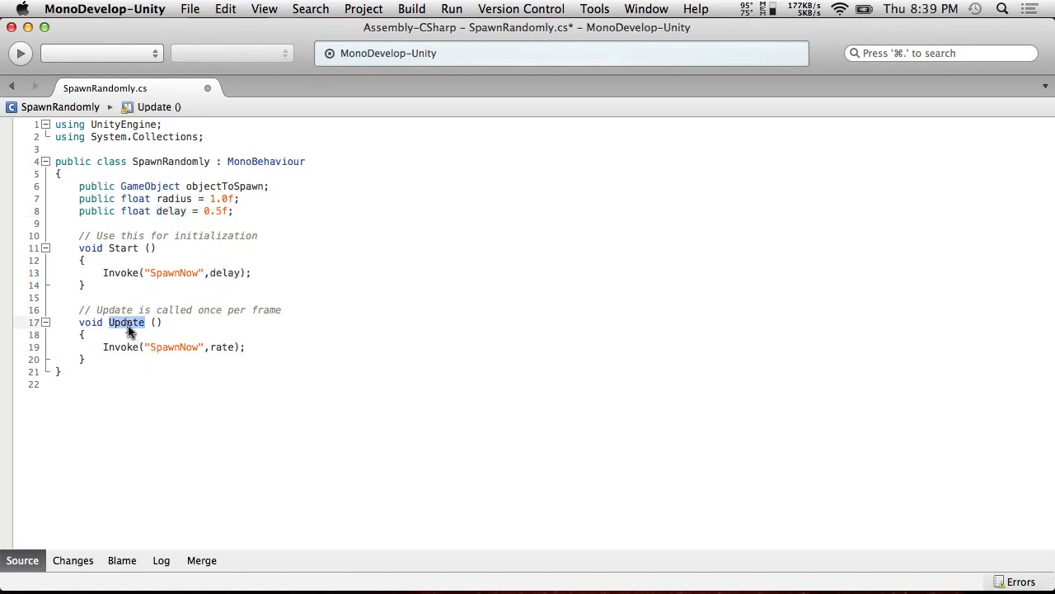
pyautogui.write('SpawnNow')
pyautogui.moveTo(296, 311); pyautogui.dragTo(13, 311)
pyautogui.press('BackSpace')
pyautogui.press('BackSpace')
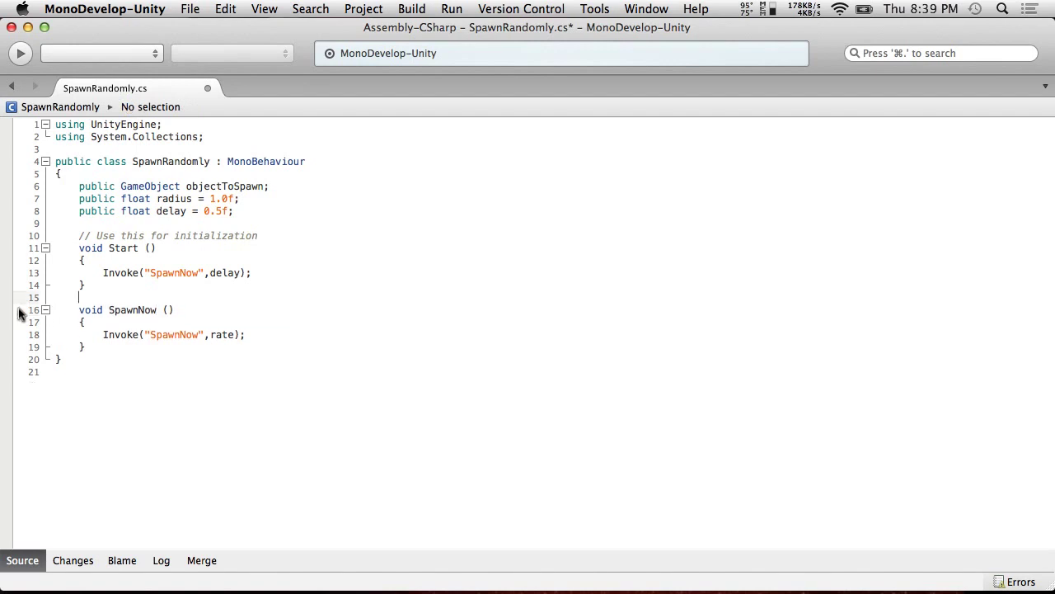
# Step: Begin an Instantiate call with objectToSpawn as its first argument on a new line above Invoke in SpawnNow
pyautogui.press('Return')
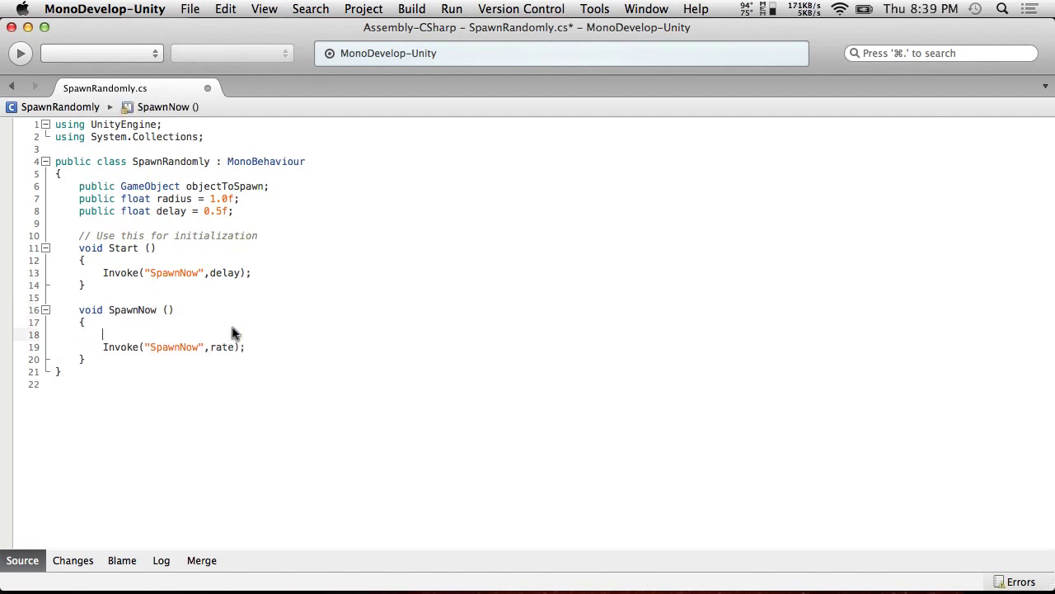
pyautogui.write('Instantiate(')
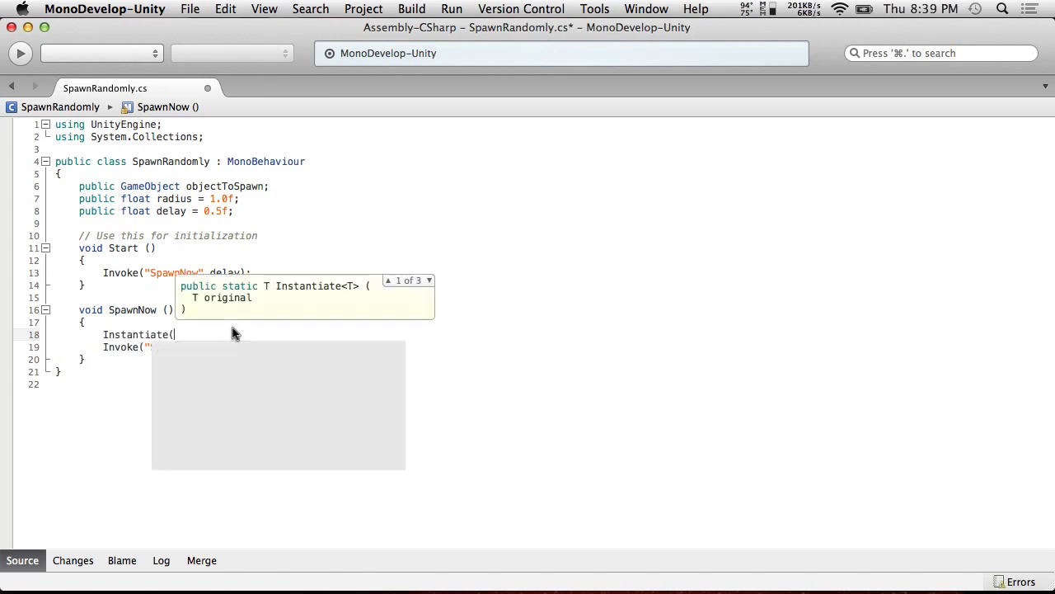
pyautogui.write('objec')
pyautogui.press('Down')
pyautogui.press('Down')
pyautogui.press('Return')
pyautogui.write(',')
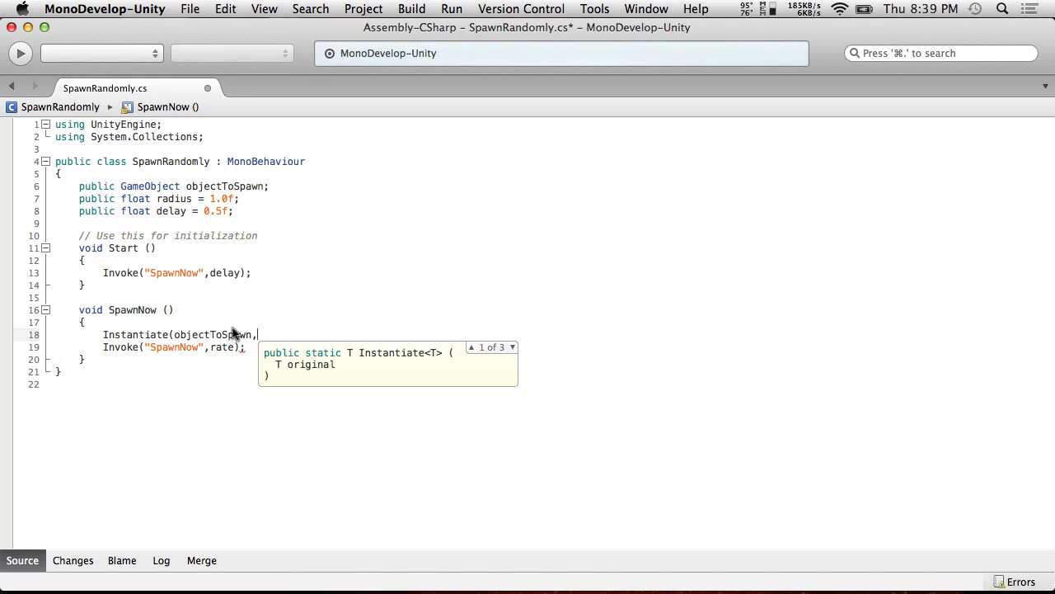
# Step: Comment out the incomplete Instantiate line in SpawnNow and save the script
pyautogui.click(98, 336)
pyautogui.write('//')
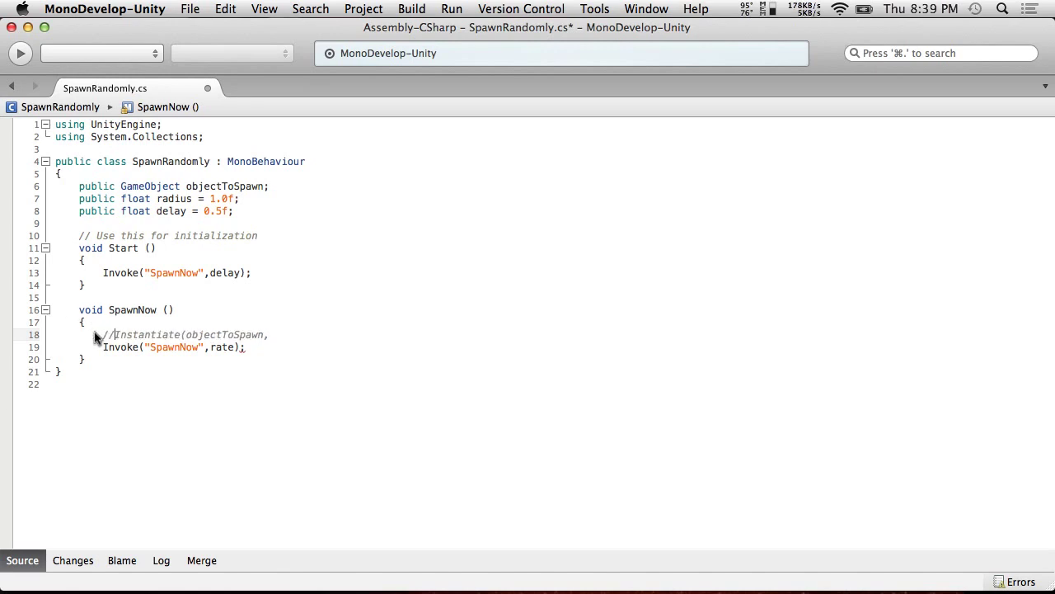
pyautogui.click(153, 8)
pyautogui.click(207, 69)
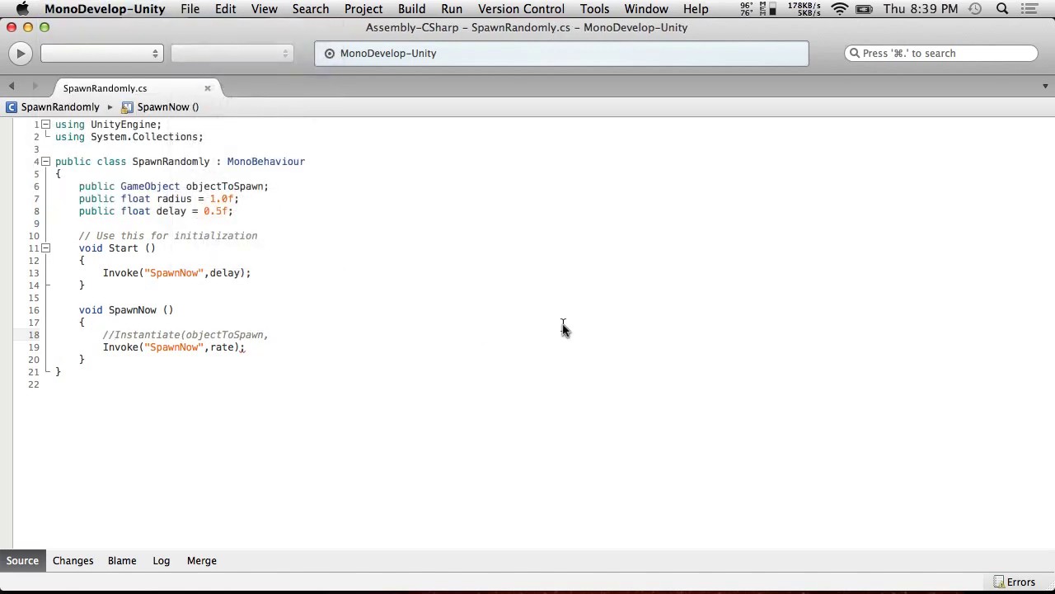
# Step: Switch to the Unity editor and quit it
pyautogui.press('super+Tab')
pyautogui.click(60, 8)
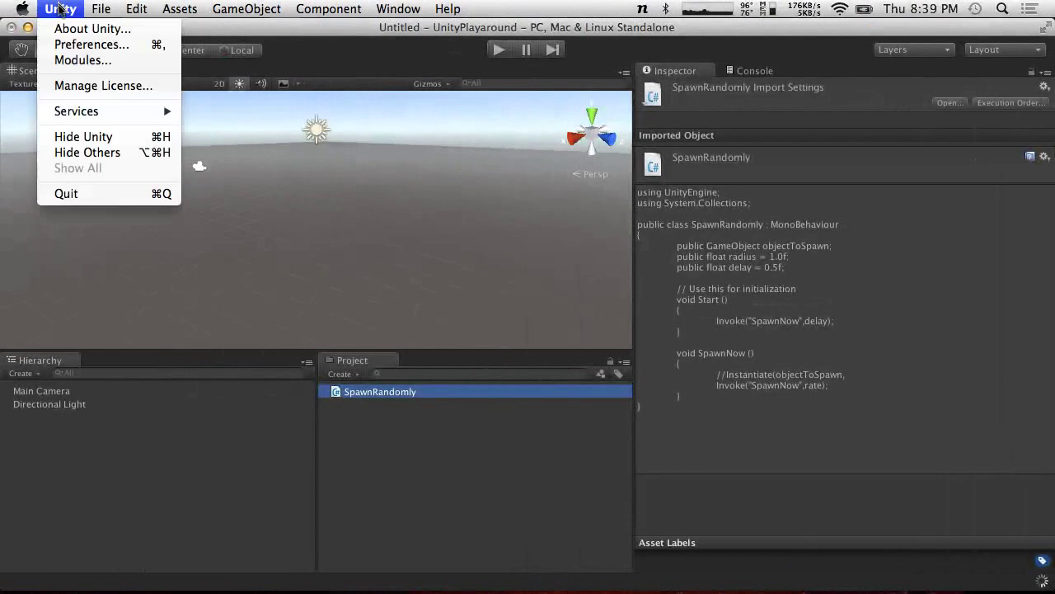
pyautogui.click(71, 195)
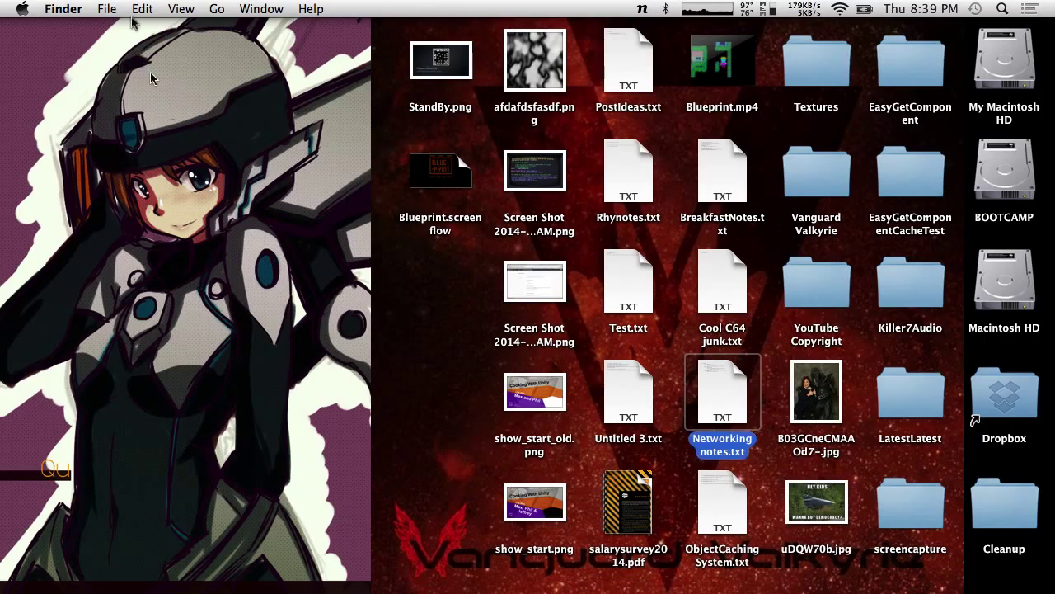
# Step: Launch Unity again by searching for "uni" in the application launcher
pyautogui.click(114, 7)
pyautogui.click(113, 8)
pyautogui.hotkey('alt', 'space')
pyautogui.write('uni')
pyautogui.press('Return')
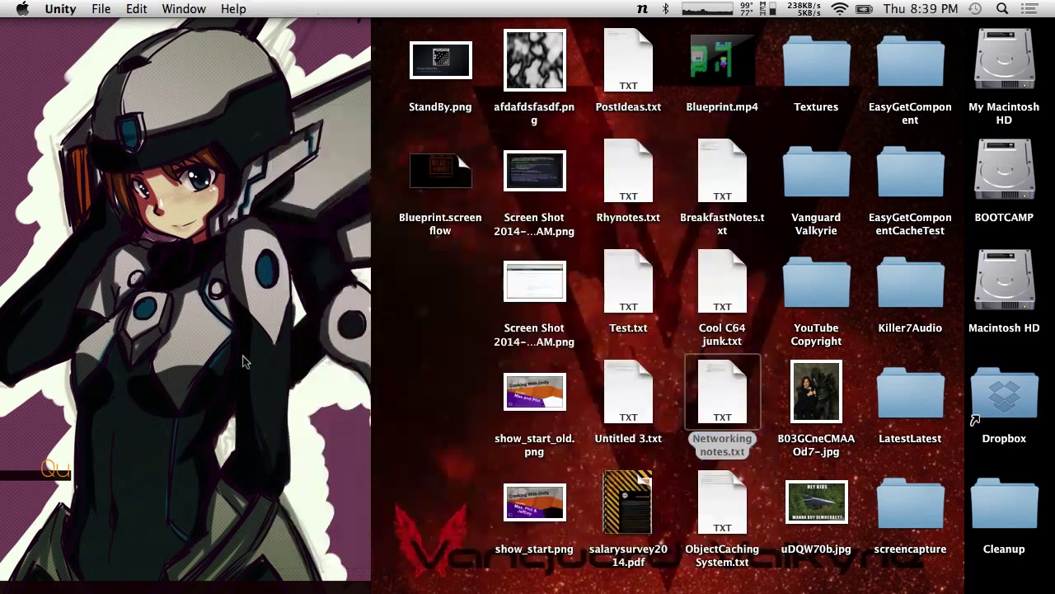
# Step: Open the BreakfastWithUnity project from the GitHub folder, accepting both the project upgrade and the script API upgrade
pyautogui.click(555, 183)
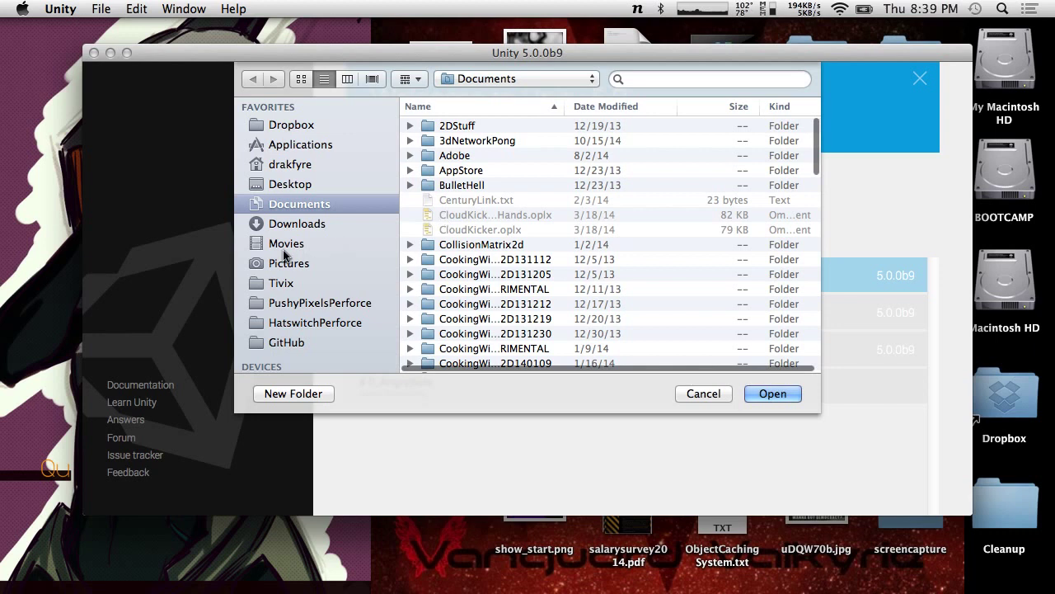
pyautogui.click(313, 323)
pyautogui.click(308, 342)
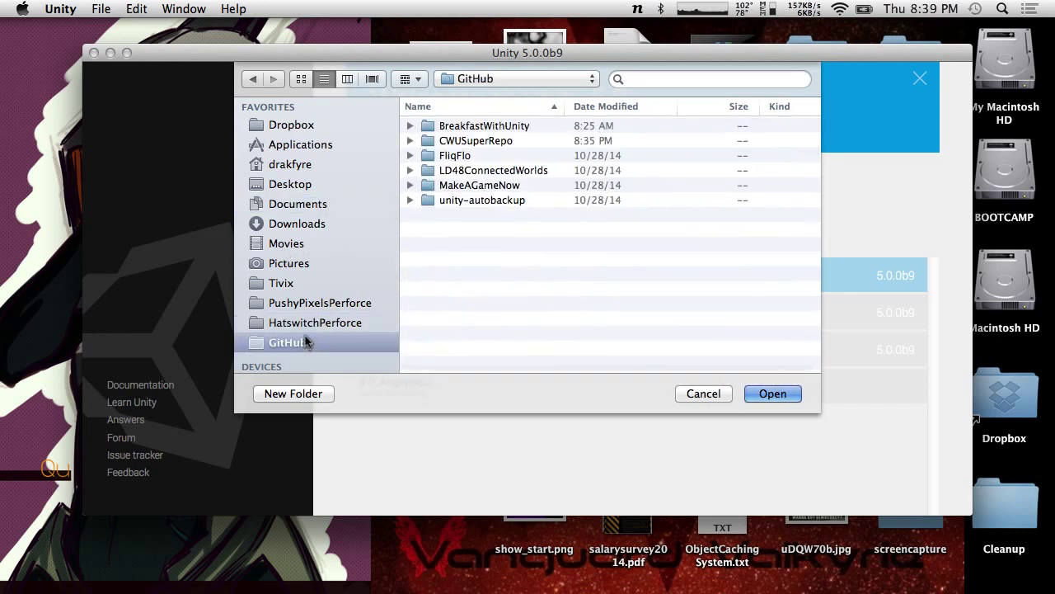
pyautogui.click(484, 126)
pyautogui.click(772, 393)
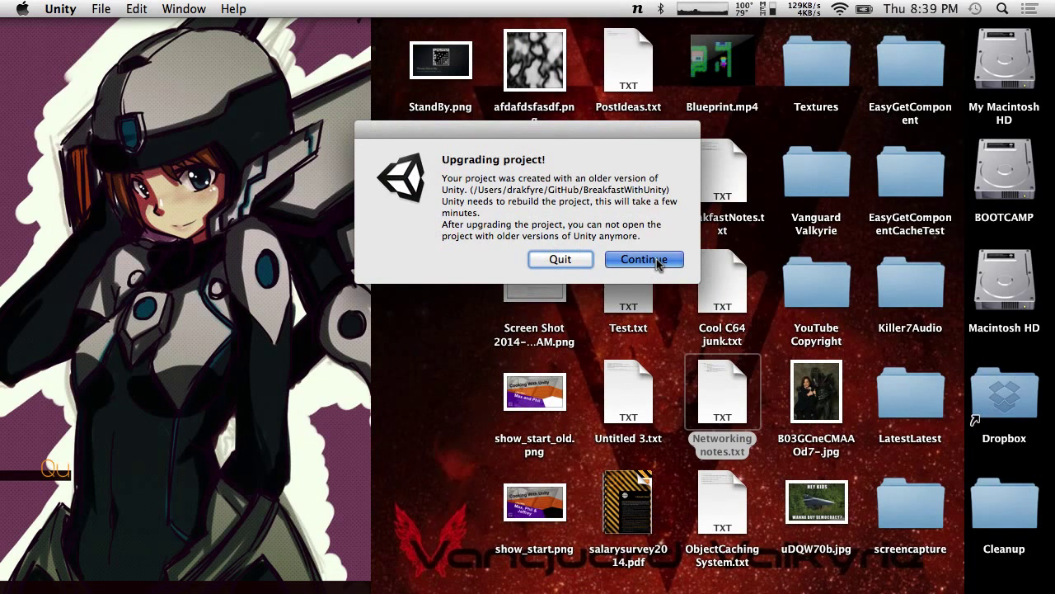
pyautogui.click(643, 260)
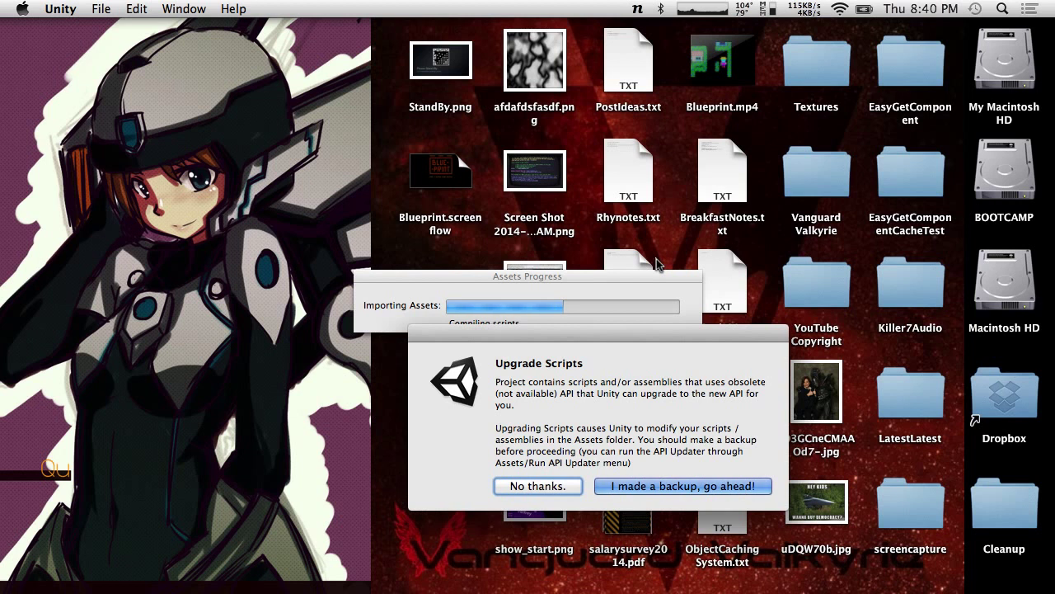
pyautogui.click(694, 487)
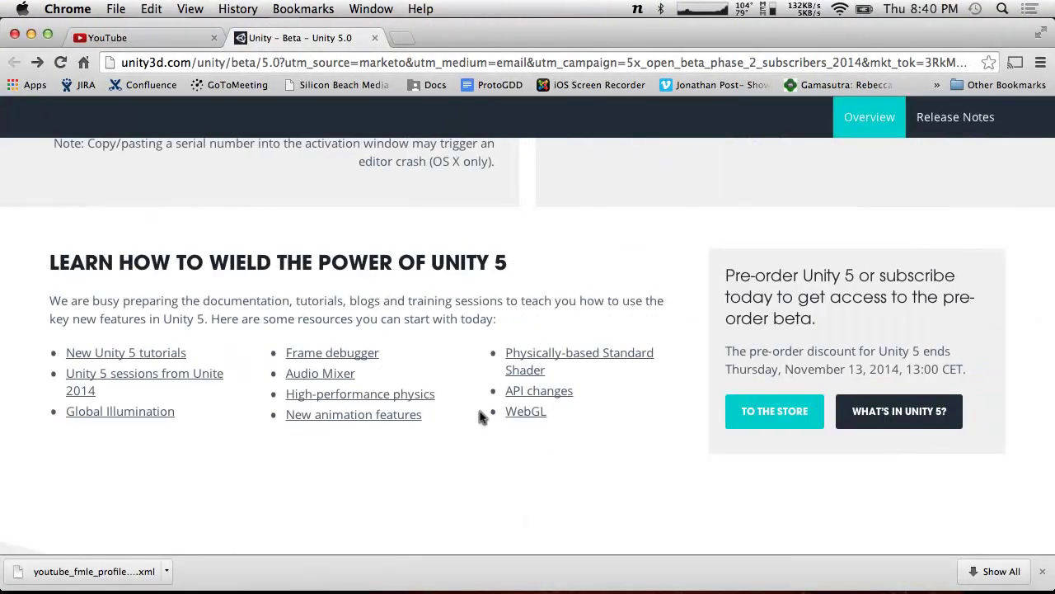
# Step: In Chrome, open the New animation features article and highlight the list of state callbacks from OnStateEnter to OnStateIK
pyautogui.click(390, 414)
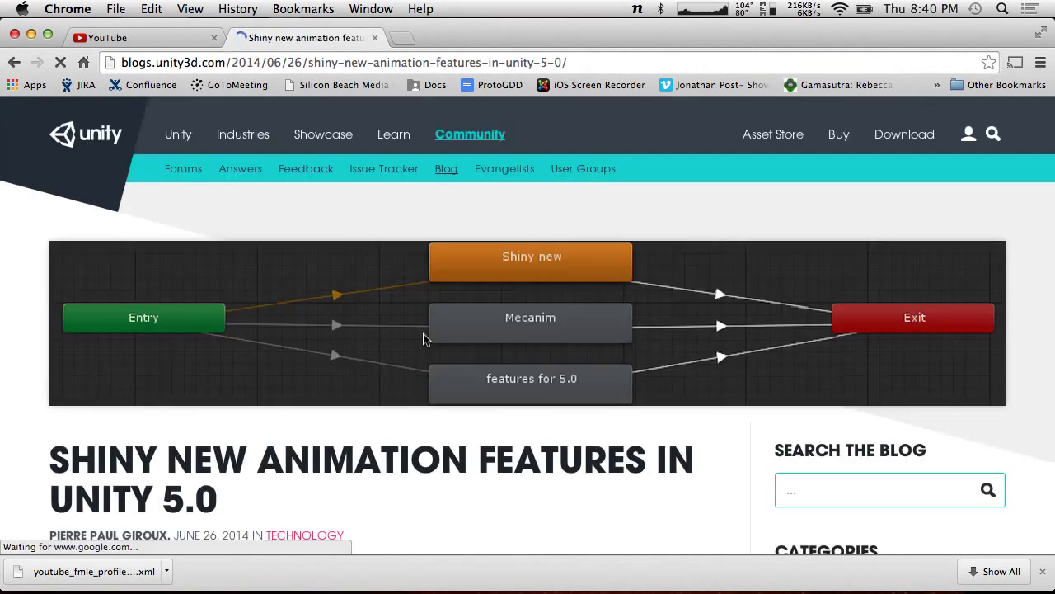
pyautogui.scroll(-10, 423, 338)
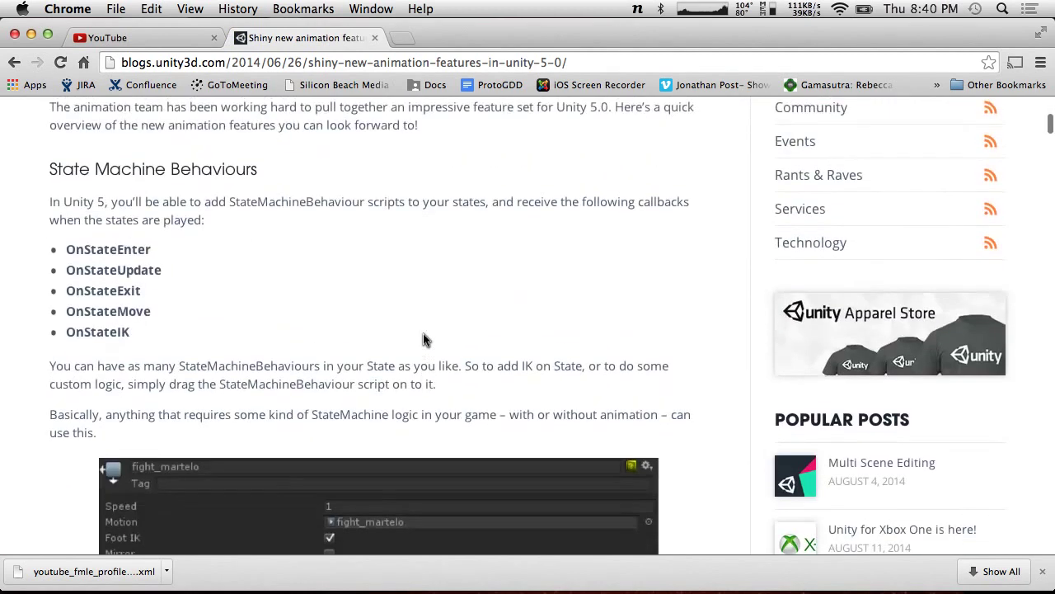
pyautogui.moveTo(68, 252); pyautogui.dragTo(198, 343)
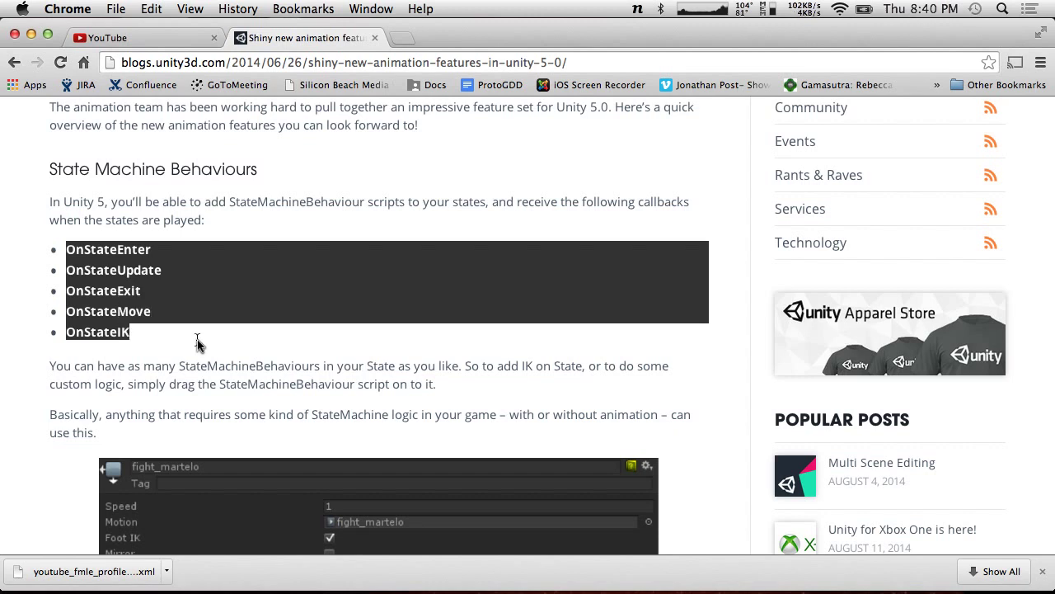
# Step: Examine the article's State Machine Behaviours and State Machine Transitions sections, including the inspector screenshot, and clear the text highlight
pyautogui.scroll(-4, 197, 341)
pyautogui.scroll(3, 198, 340)
pyautogui.scroll(1, 198, 341)
pyautogui.scroll(-4, 198, 342)
pyautogui.scroll(4, 289, 256)
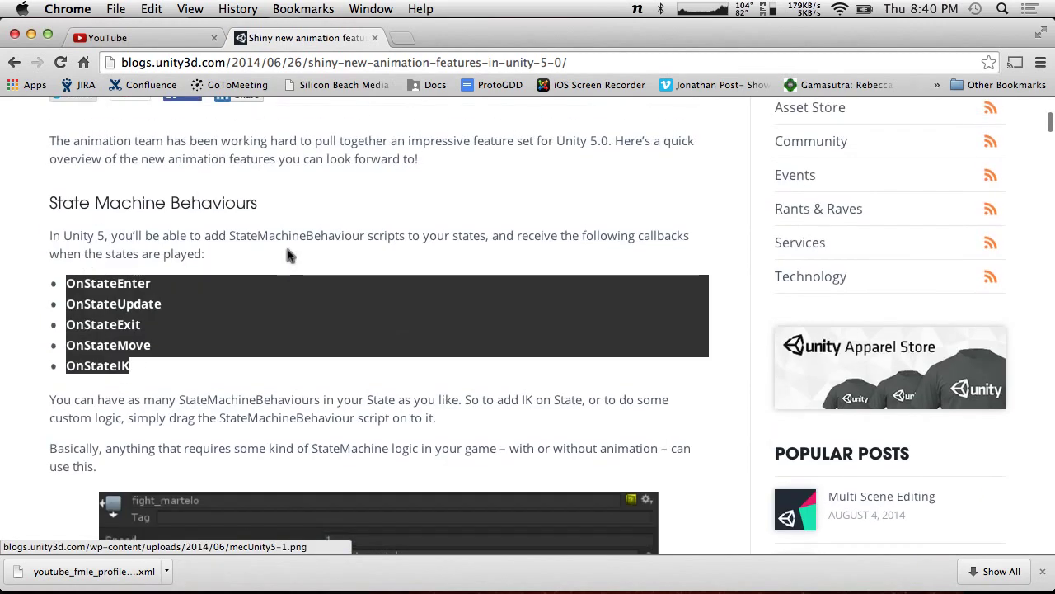
pyautogui.scroll(3, 289, 256)
pyautogui.scroll(-6, 289, 255)
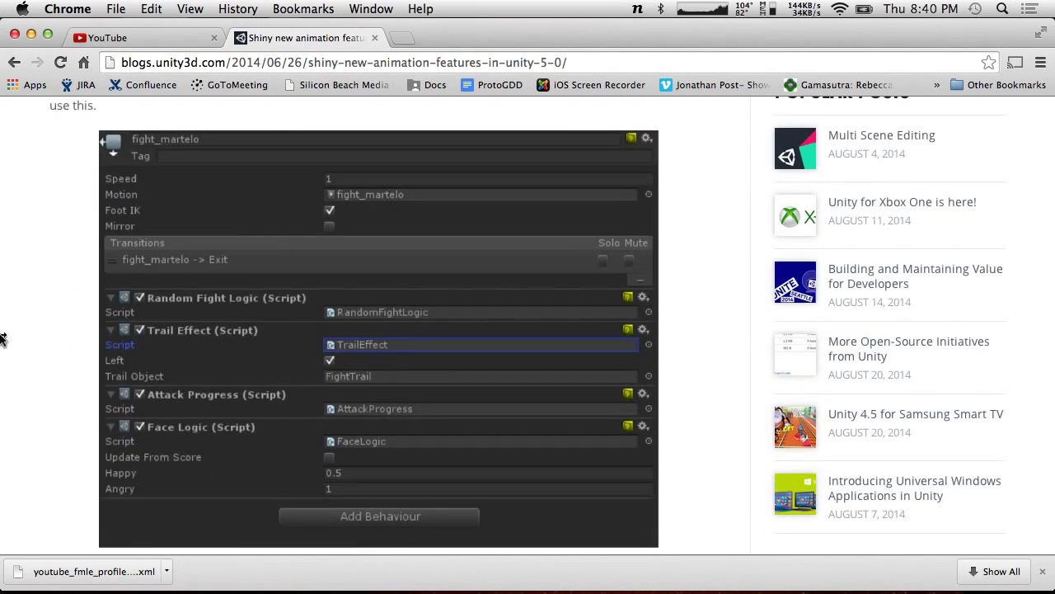
pyautogui.scroll(-5, 2, 338)
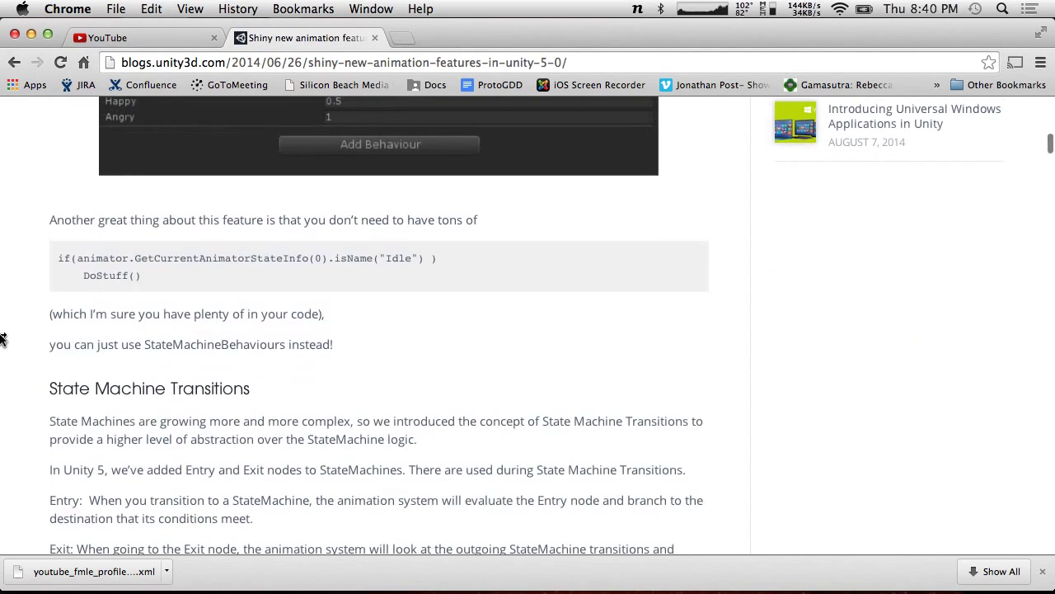
pyautogui.scroll(-6, 2, 338)
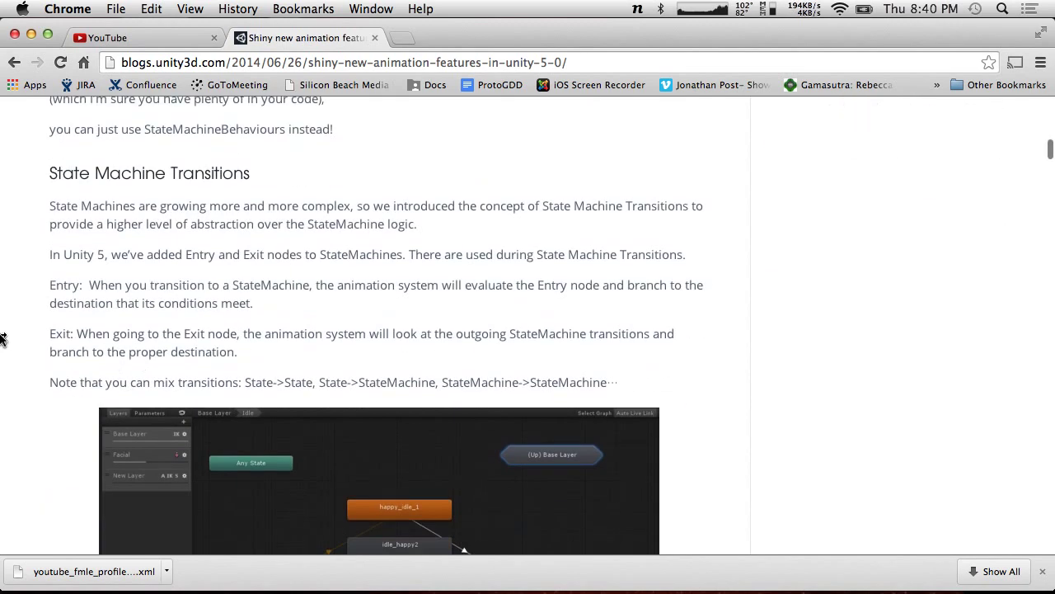
pyautogui.scroll(4, 2, 338)
pyautogui.scroll(8, 2, 338)
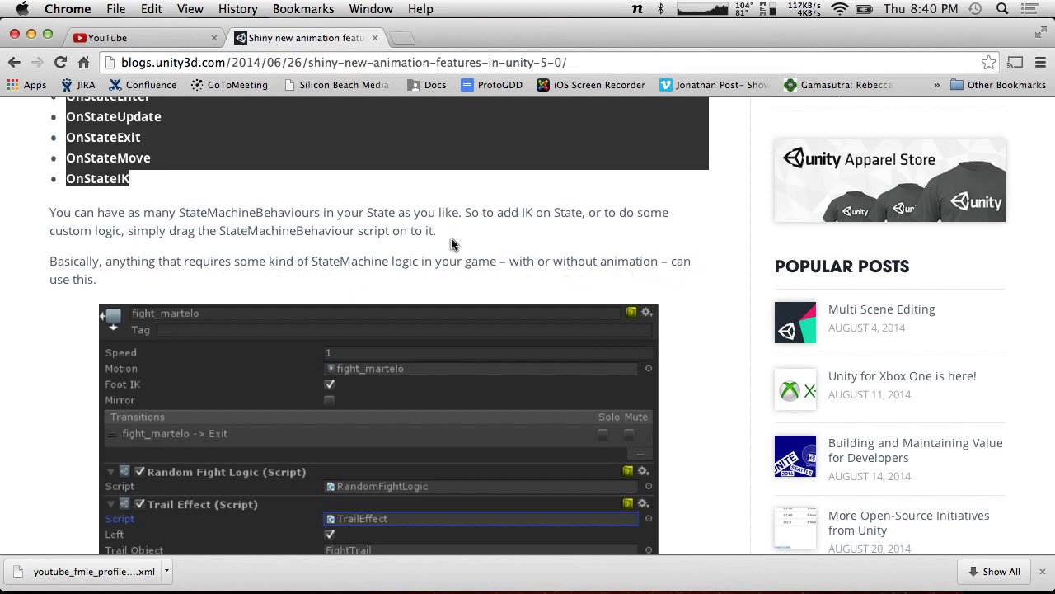
pyautogui.scroll(-5, 3, 358)
pyautogui.scroll(15, 2, 358)
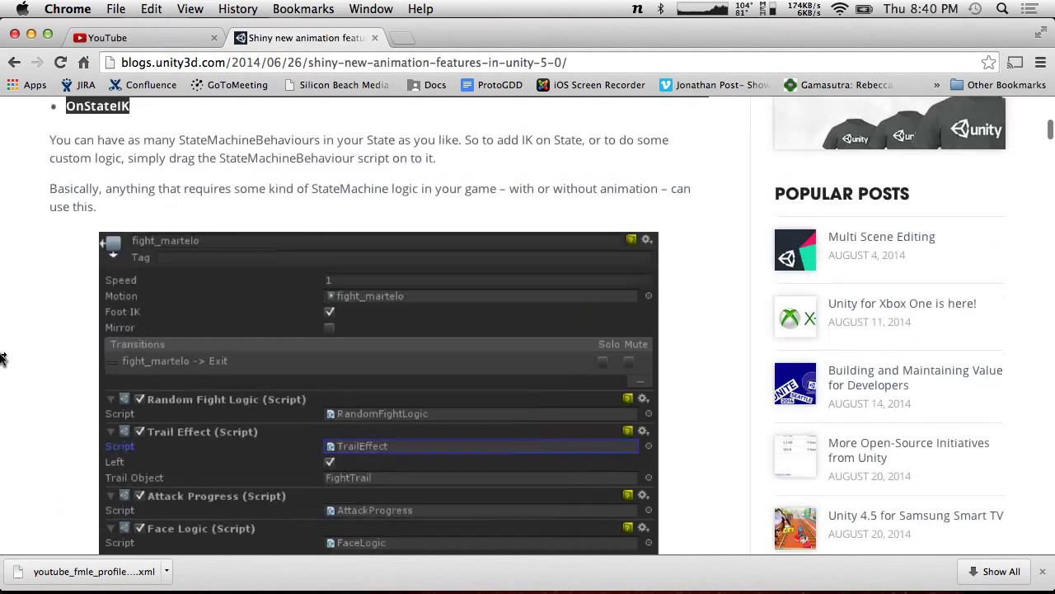
pyautogui.scroll(-12, 3, 358)
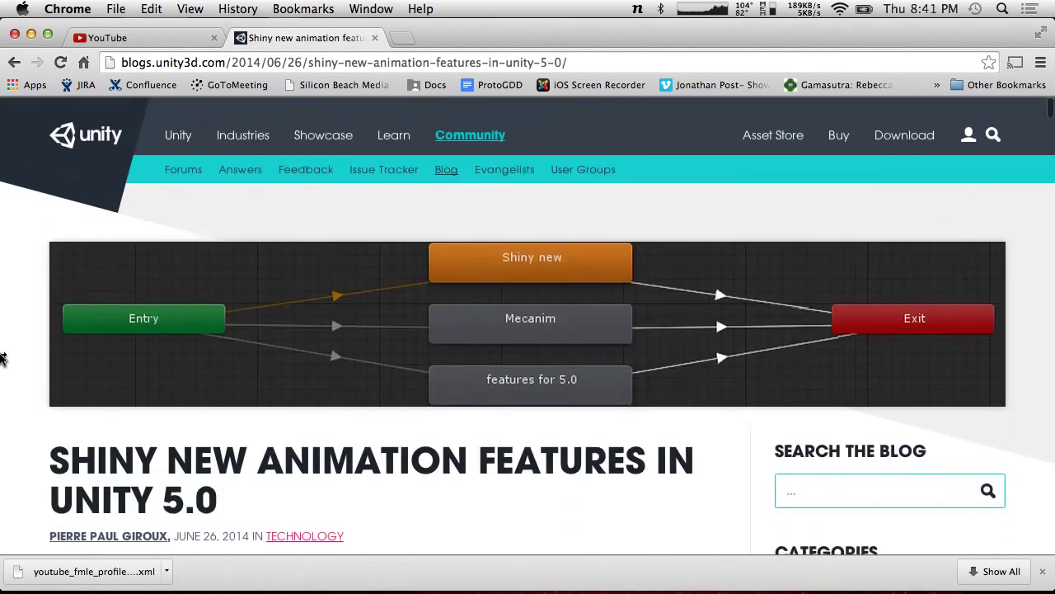
pyautogui.scroll(3, 2, 358)
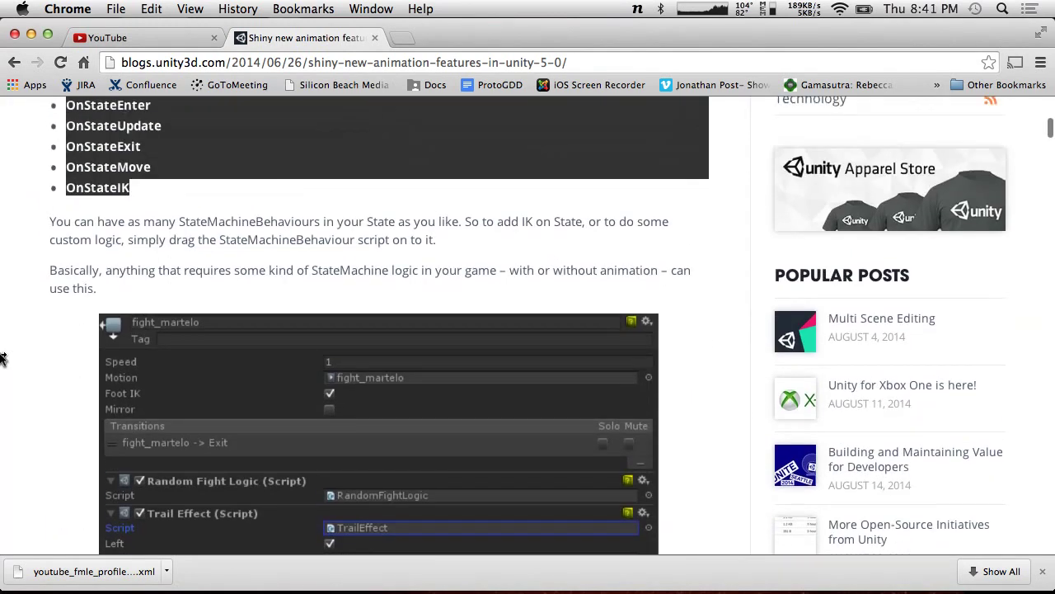
pyautogui.click(3, 357)
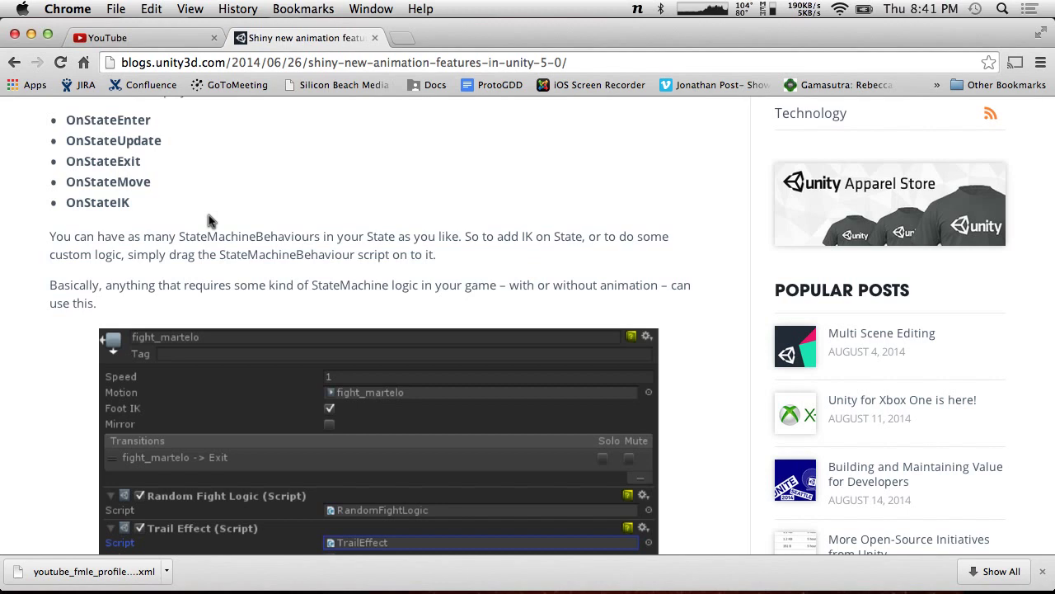
# Step: Check the BreakfastWithUnity project's asset import progress, and return to the animation features article
pyautogui.hotkey('ctrl', 'Left')
pyautogui.hotkey('ctrl', 'Left')
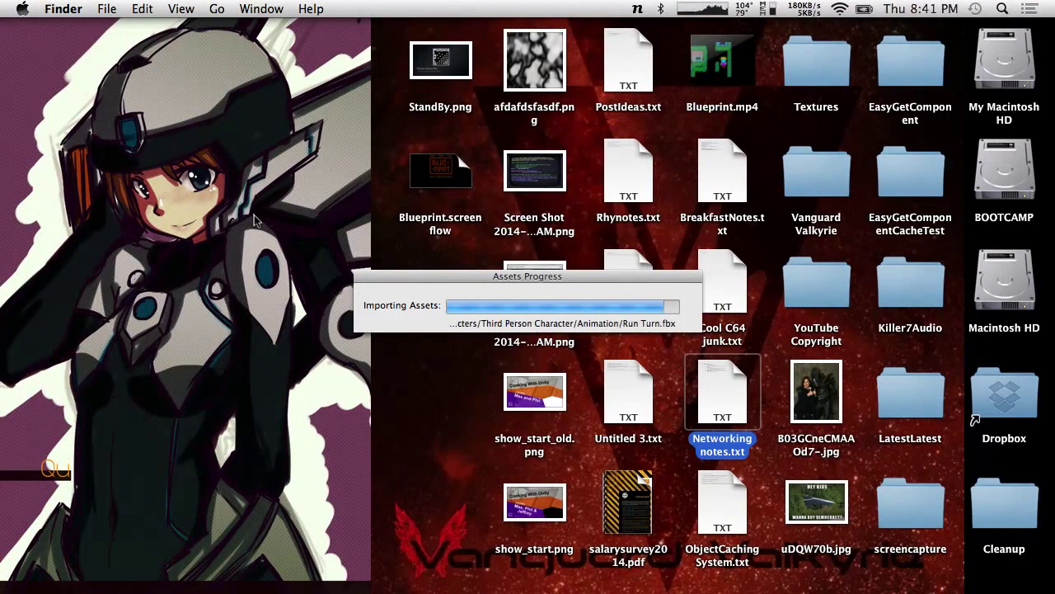
pyautogui.click(254, 221)
pyautogui.hotkey('ctrl', 'Right')
pyautogui.hotkey('ctrl', 'Right')
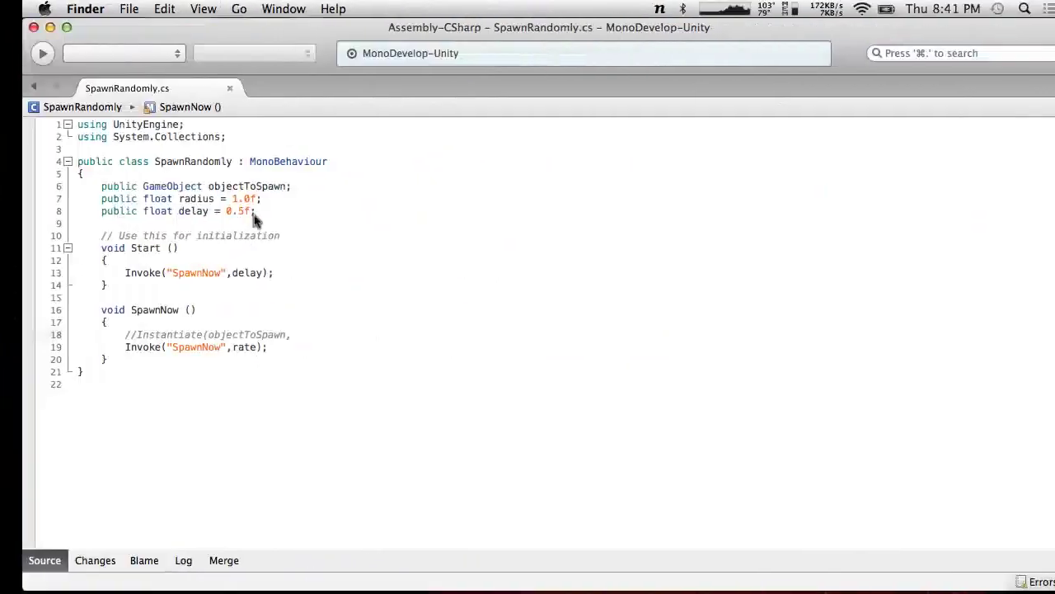
# Step: Examine the rest of the article, from State Machine Transitions through Asset Creation API, Direct Blend Trees and Root Motion Authoring
pyautogui.scroll(-5, 84, 278)
pyautogui.scroll(-5, 85, 278)
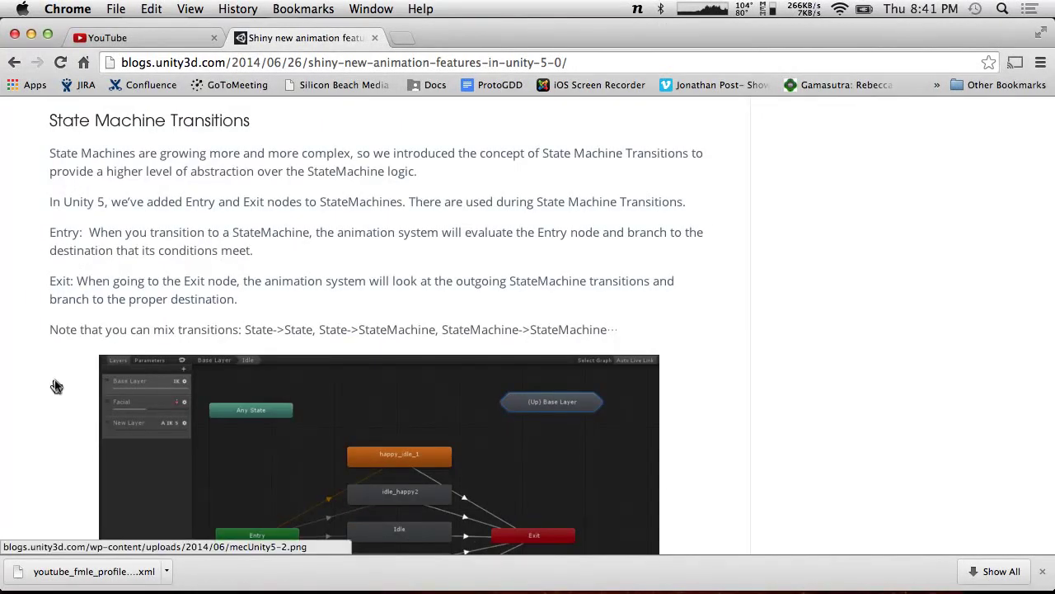
pyautogui.scroll(-4, 54, 380)
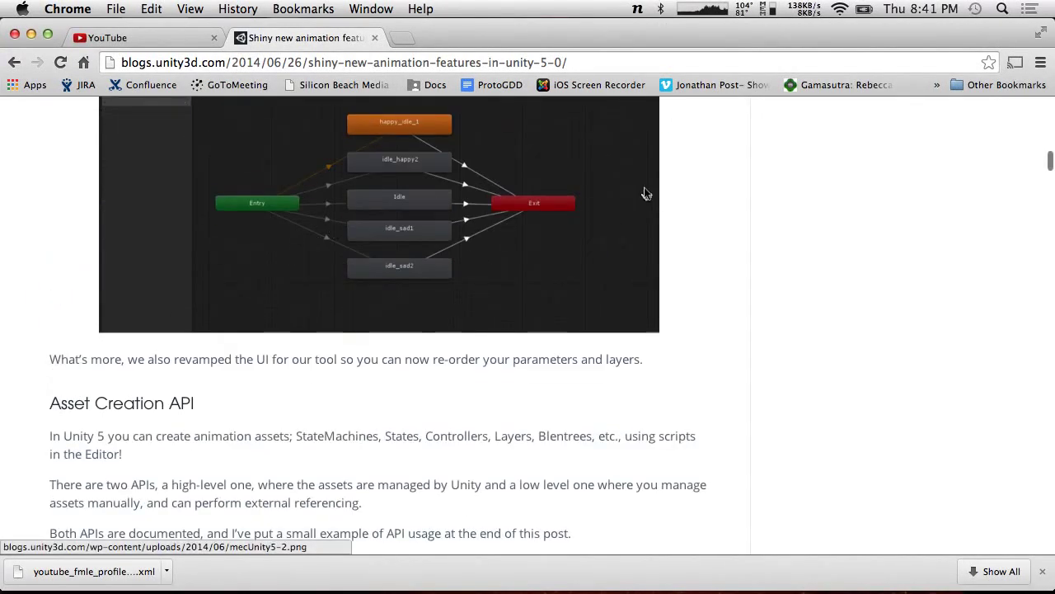
pyautogui.scroll(-2, 514, 278)
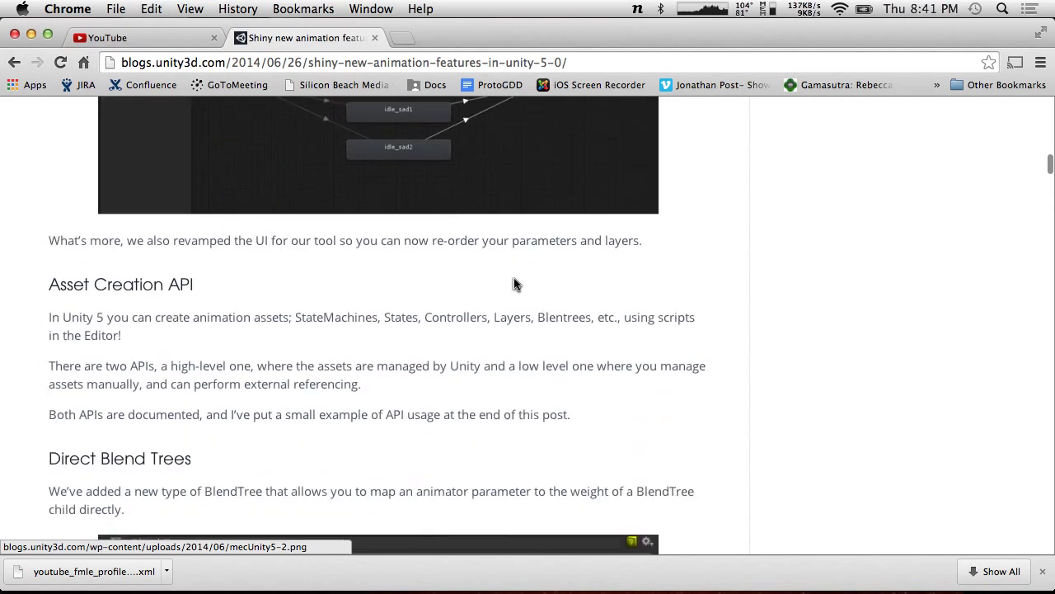
pyautogui.scroll(10, 514, 284)
pyautogui.scroll(-10, 516, 288)
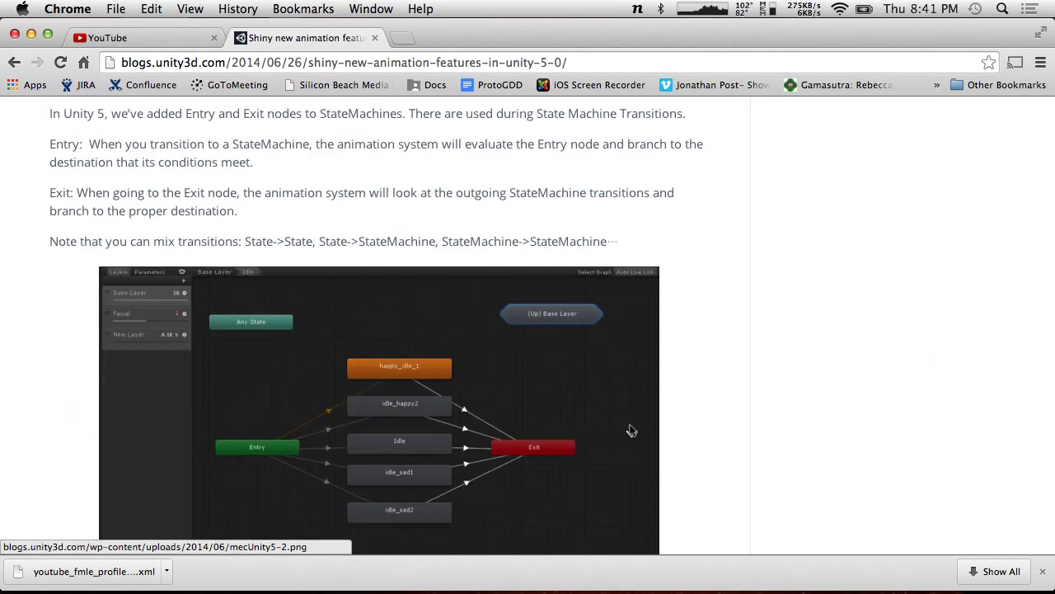
pyautogui.scroll(-10, 813, 424)
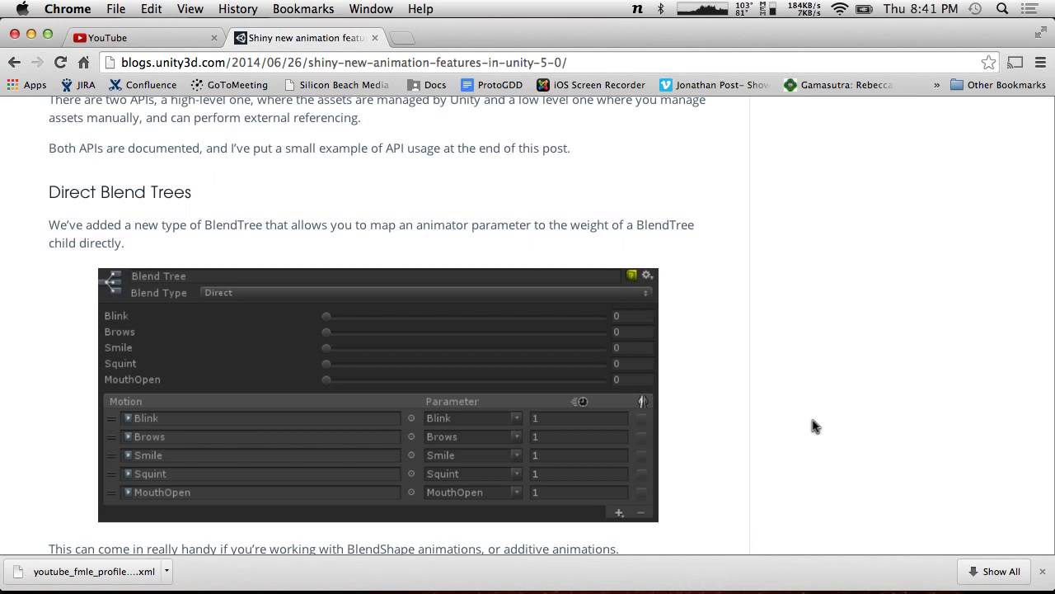
pyautogui.scroll(-10, 813, 425)
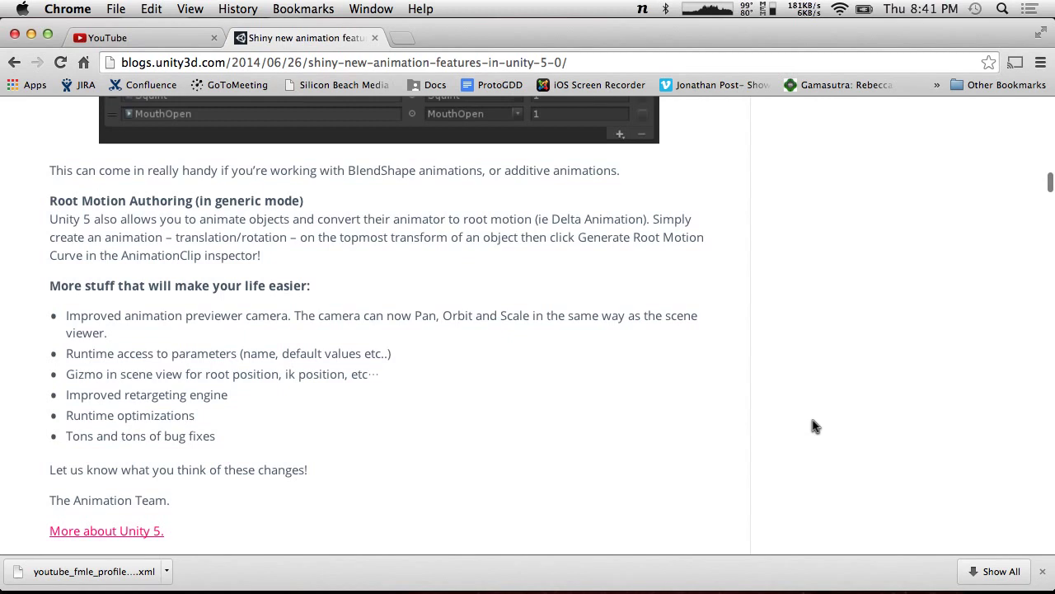
pyautogui.scroll(-3, 813, 426)
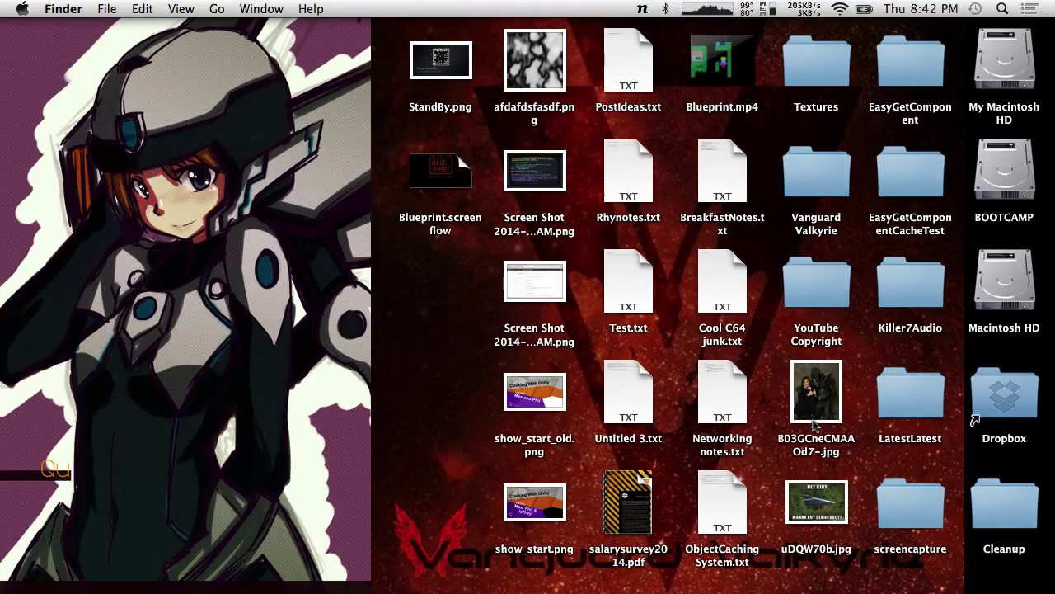
# Step: Switch to Unity and expand the project folders 17AddressingParticles, 16LaserBeam, 15ZeroGAssist and 13LightningBall
pyautogui.click(669, 560)
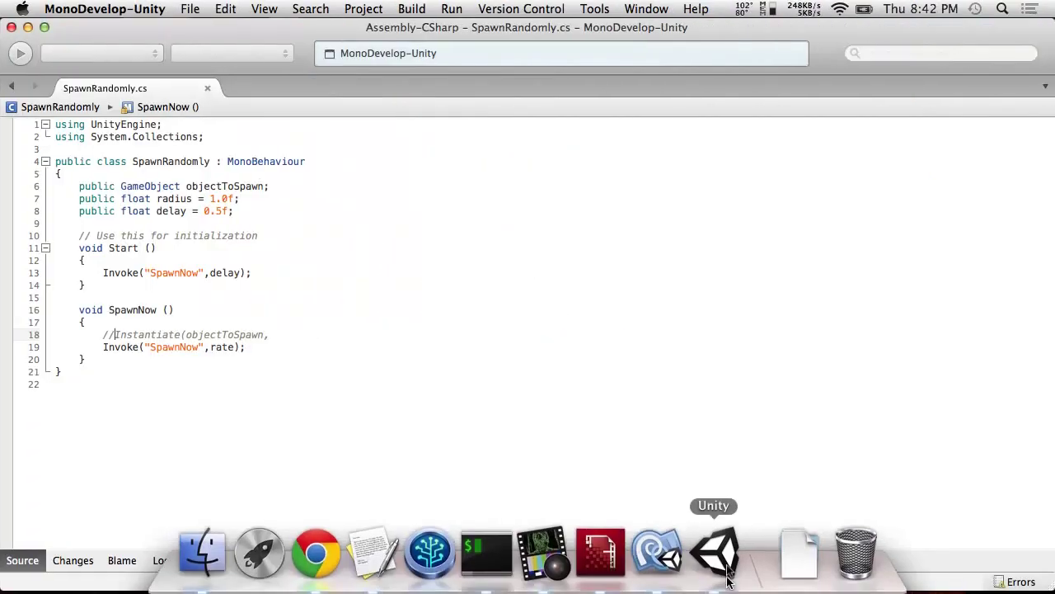
pyautogui.click(724, 559)
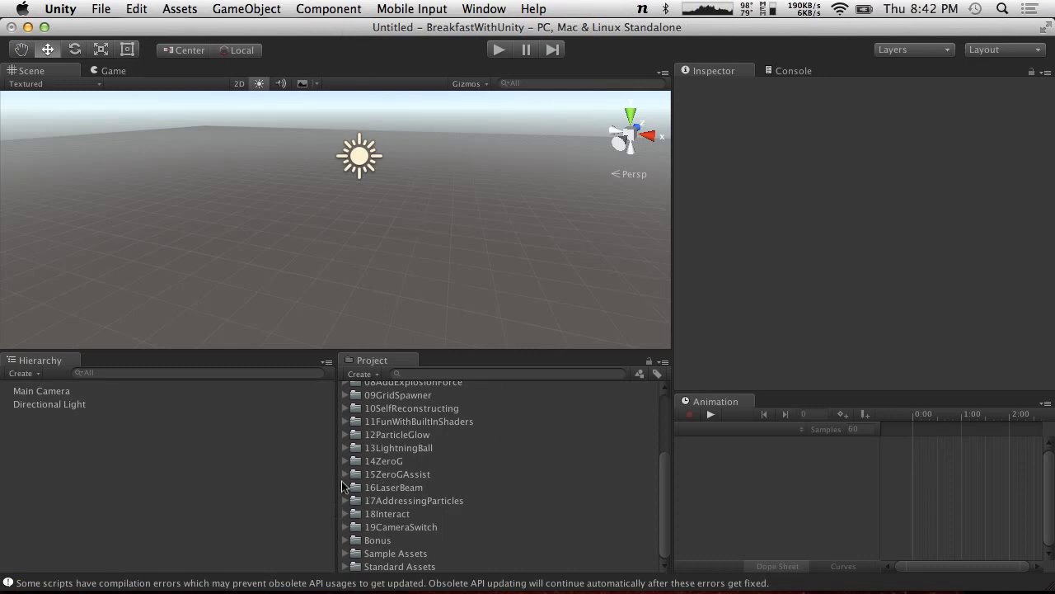
pyautogui.click(346, 500)
pyautogui.click(346, 487)
pyautogui.click(346, 474)
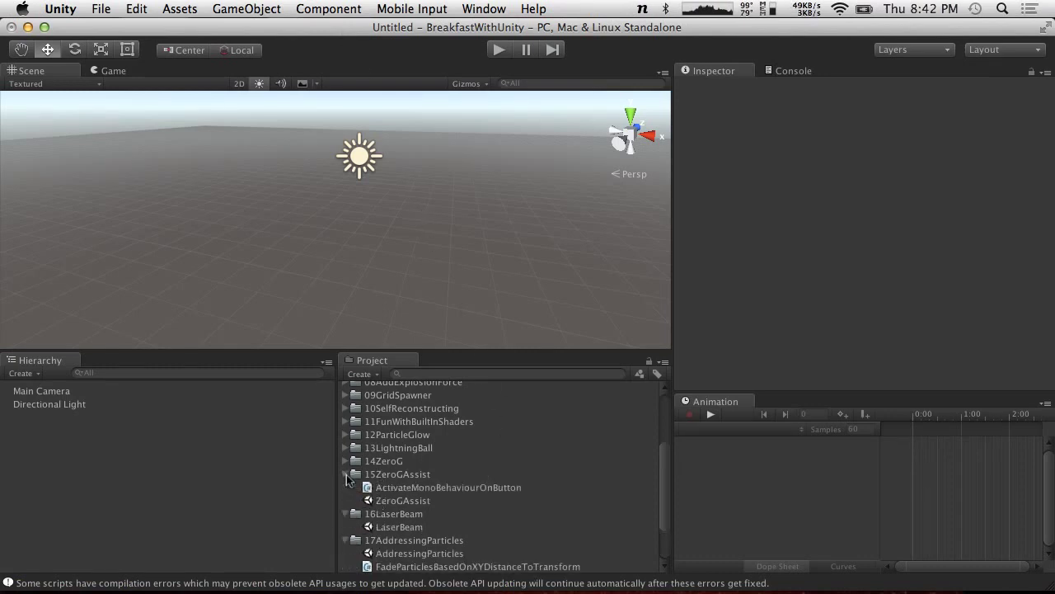
pyautogui.click(348, 447)
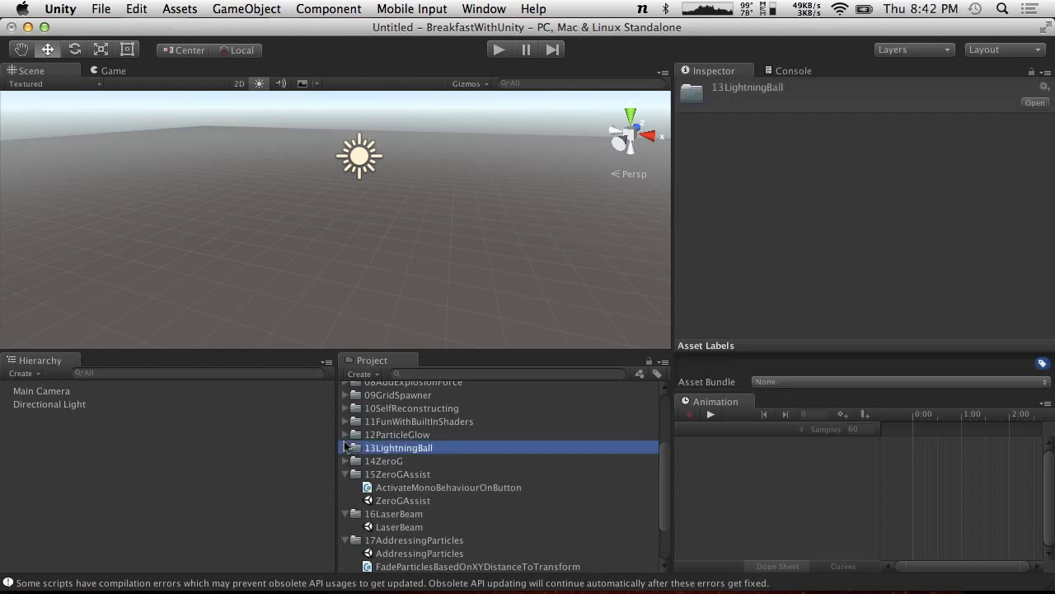
pyautogui.click(346, 447)
# Step: Open the LightningBall scene from the 13LightningBall folder, discarding the changes to the untitled scene
pyautogui.doubleClick(402, 474)
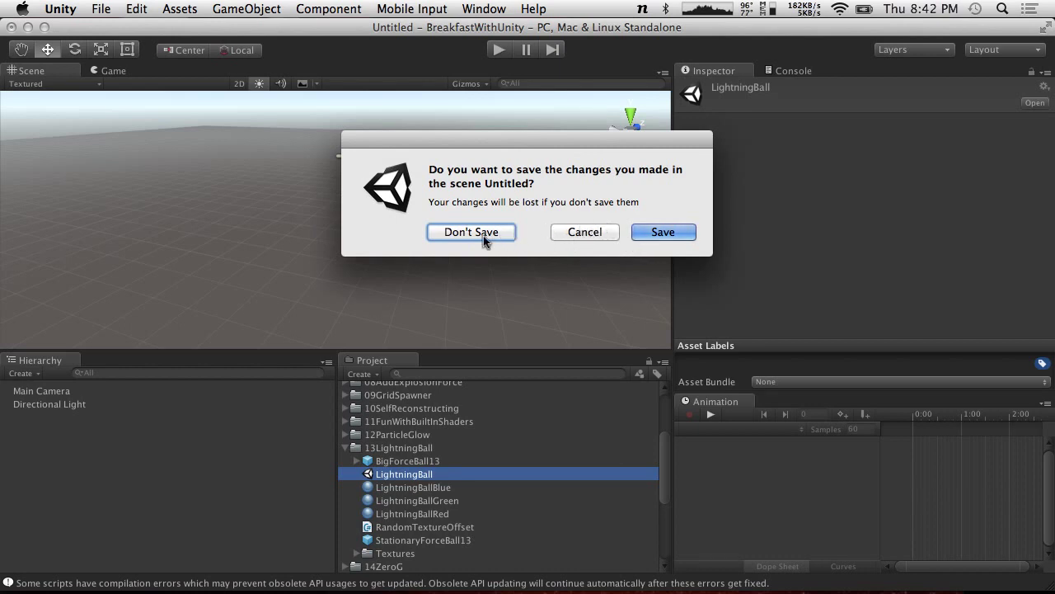
pyautogui.click(648, 233)
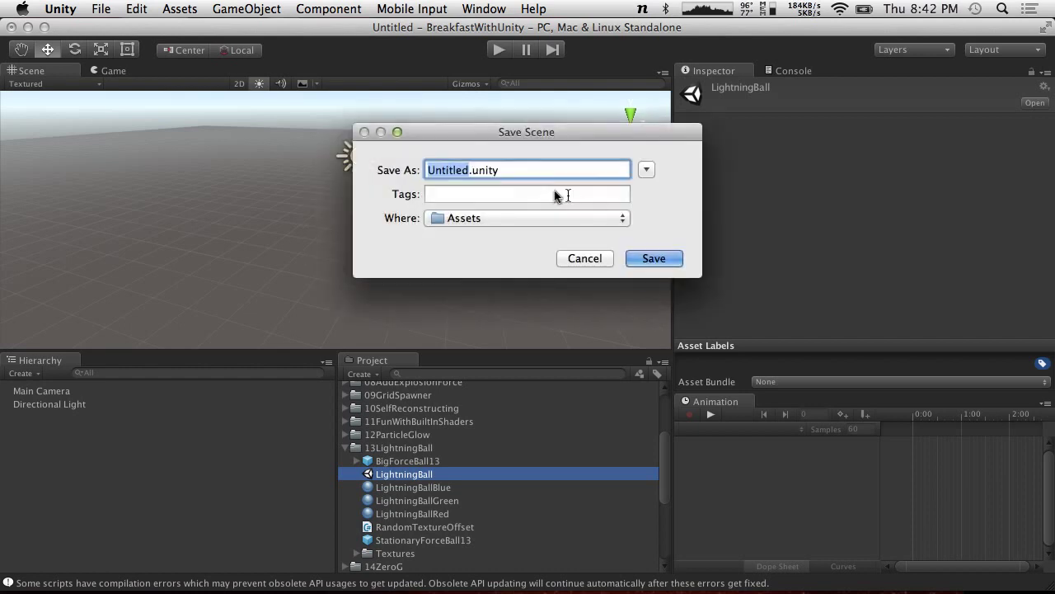
pyautogui.click(581, 259)
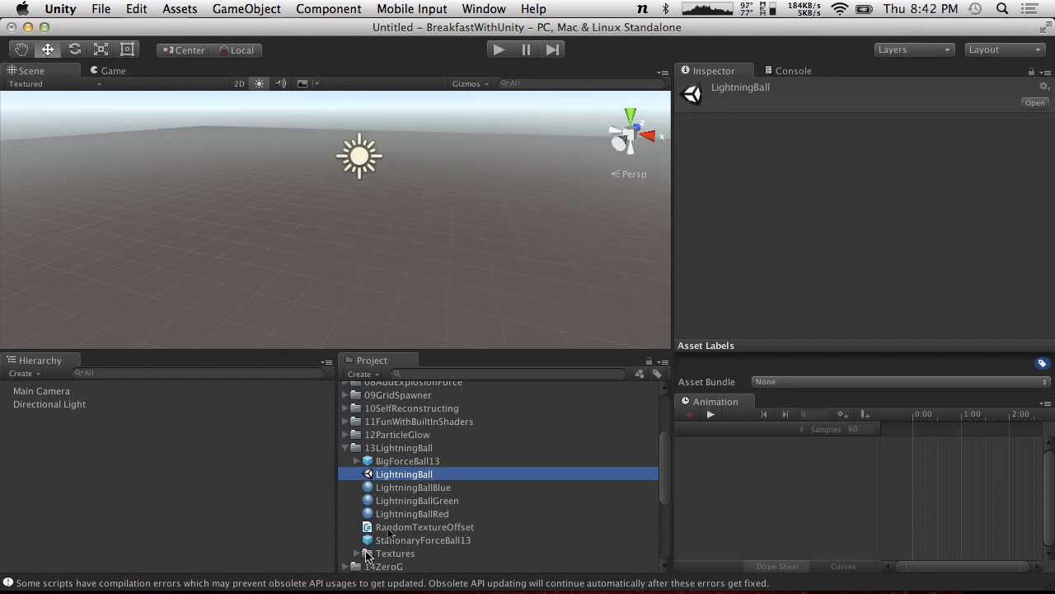
pyautogui.doubleClick(428, 474)
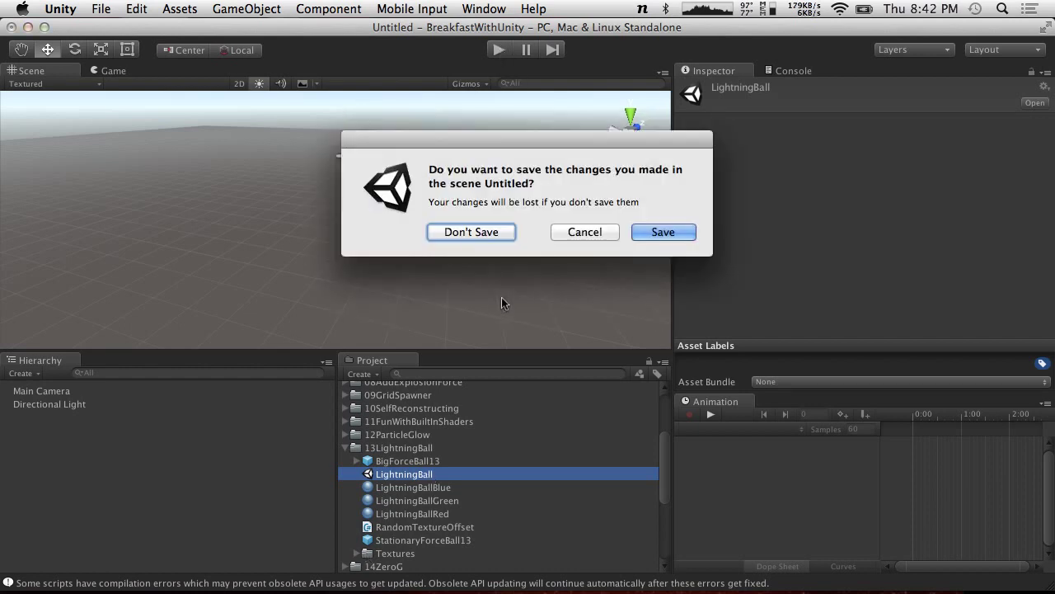
pyautogui.click(473, 231)
# Step: Try to play the LightningBall scene, and open the WaterHoseParticles script from the compiler error in the console
pyautogui.click(498, 49)
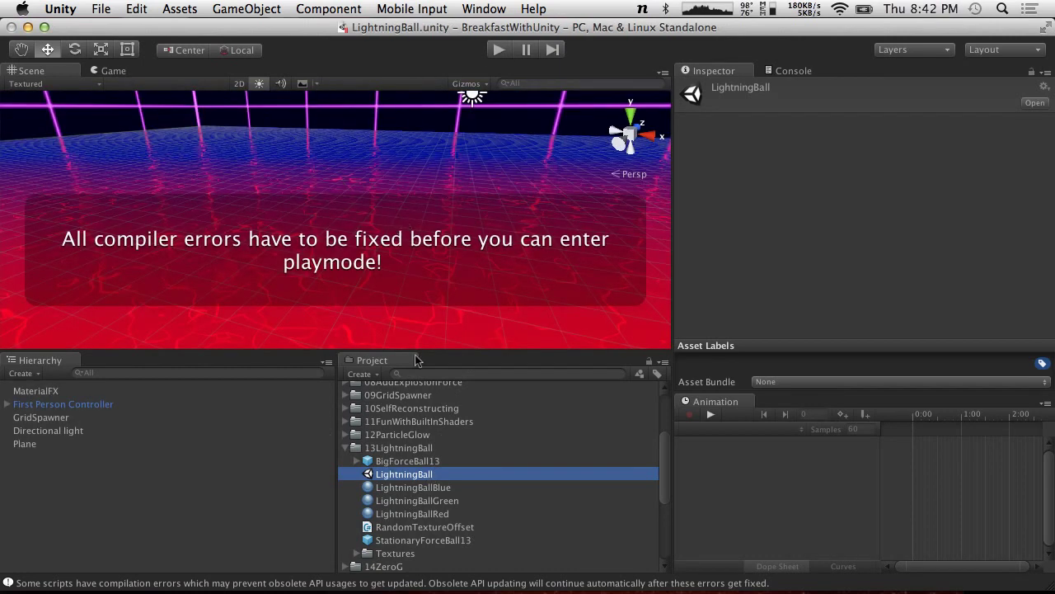
pyautogui.click(825, 71)
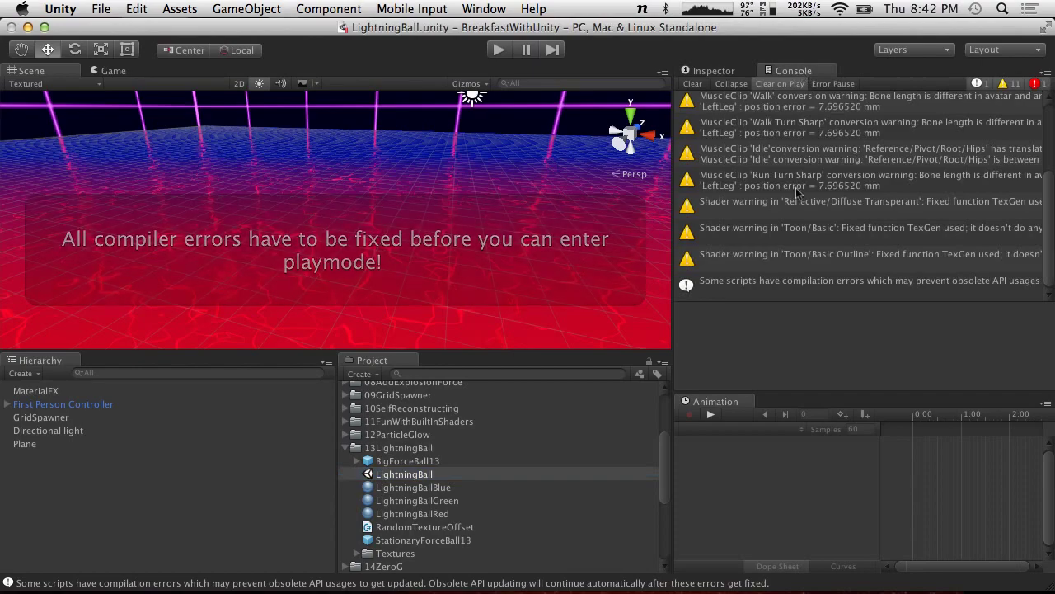
pyautogui.doubleClick(784, 115)
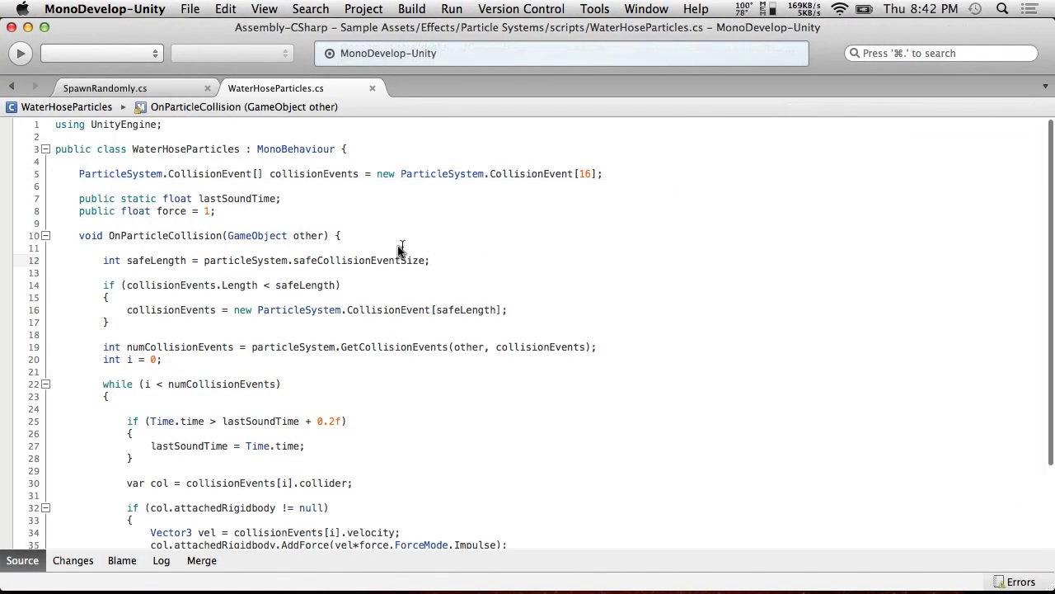
# Step: Return to Unity and delete the WaterHoseParticles script from the Particle Systems scripts folder
pyautogui.press('super+Tab')
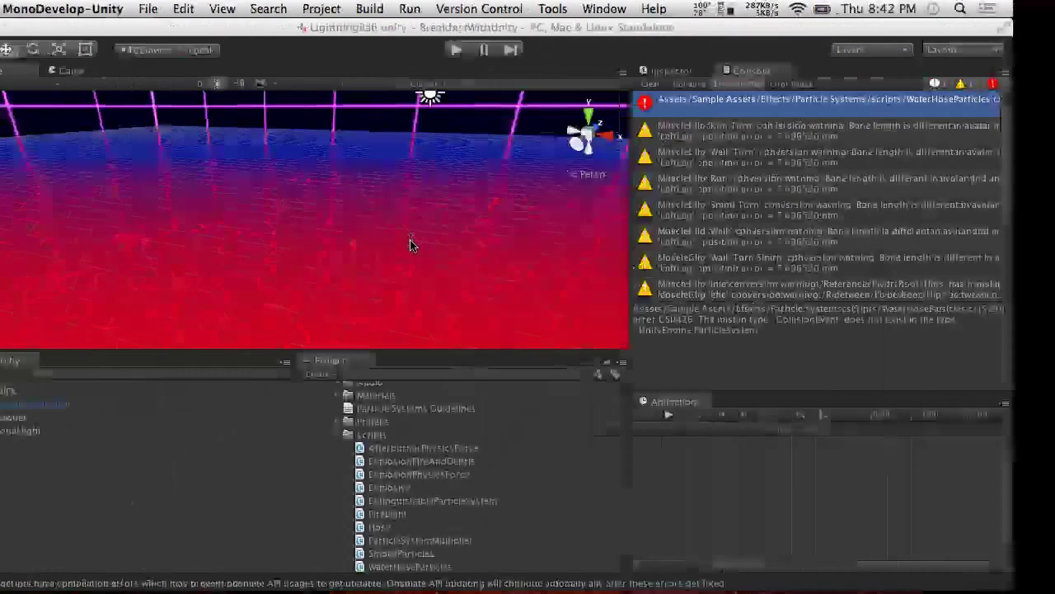
pyautogui.click(498, 526)
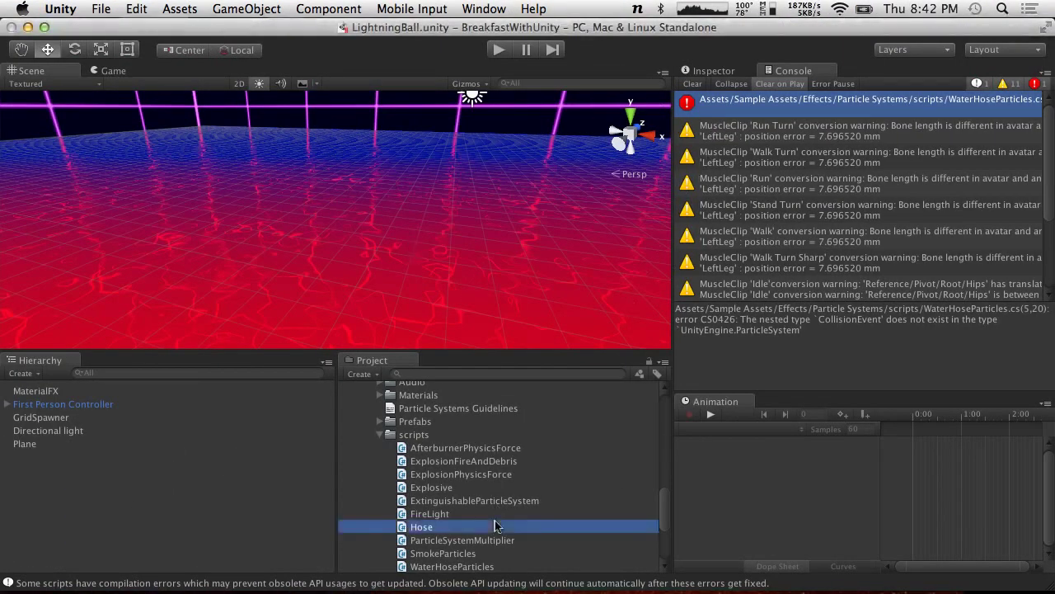
pyautogui.scroll(-3, 497, 526)
pyautogui.click(463, 470)
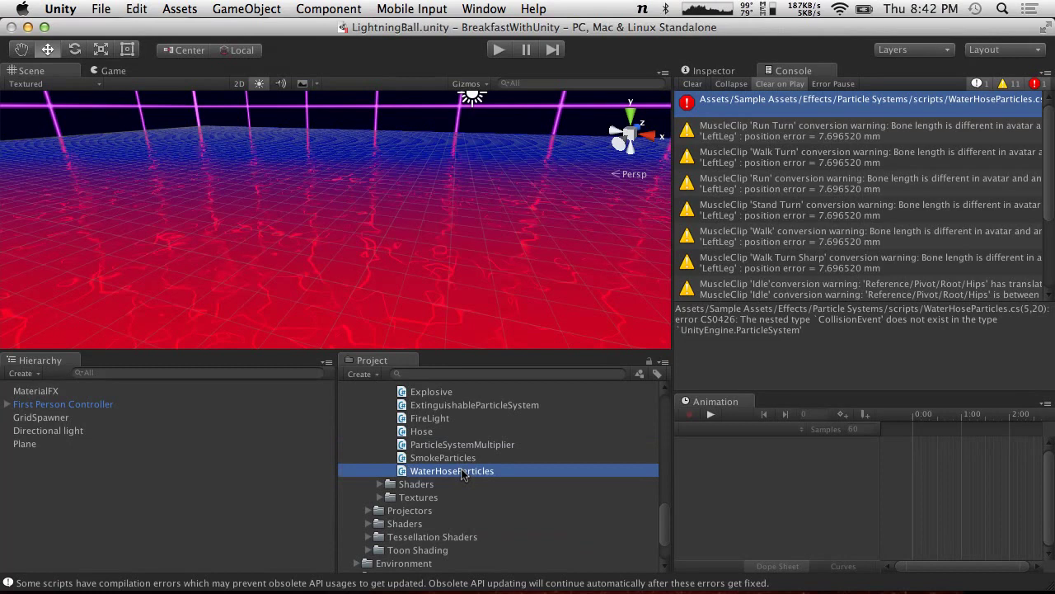
pyautogui.rightClick(439, 475)
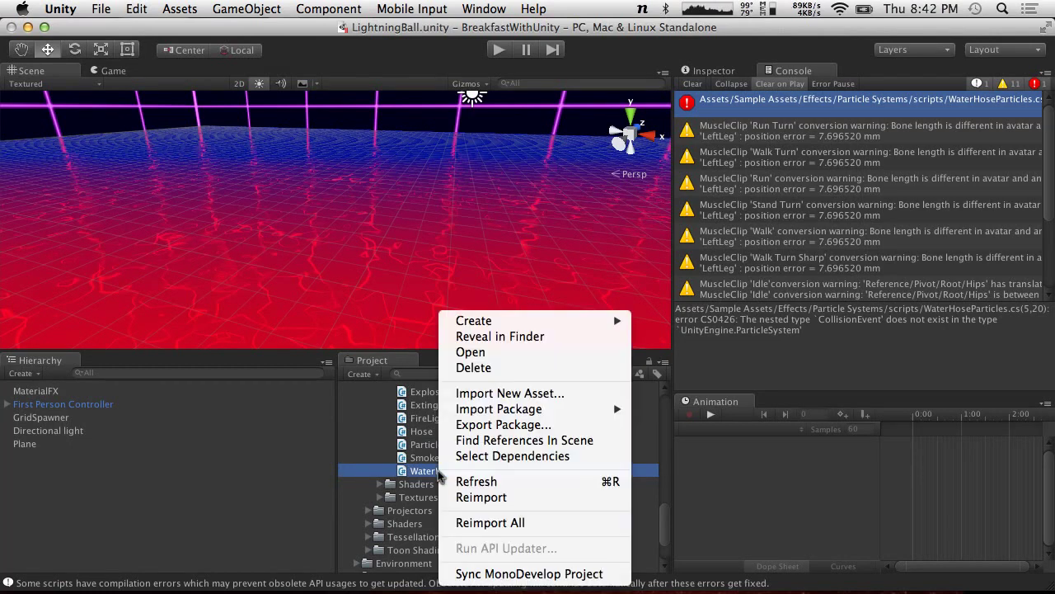
pyautogui.click(474, 367)
pyautogui.click(650, 242)
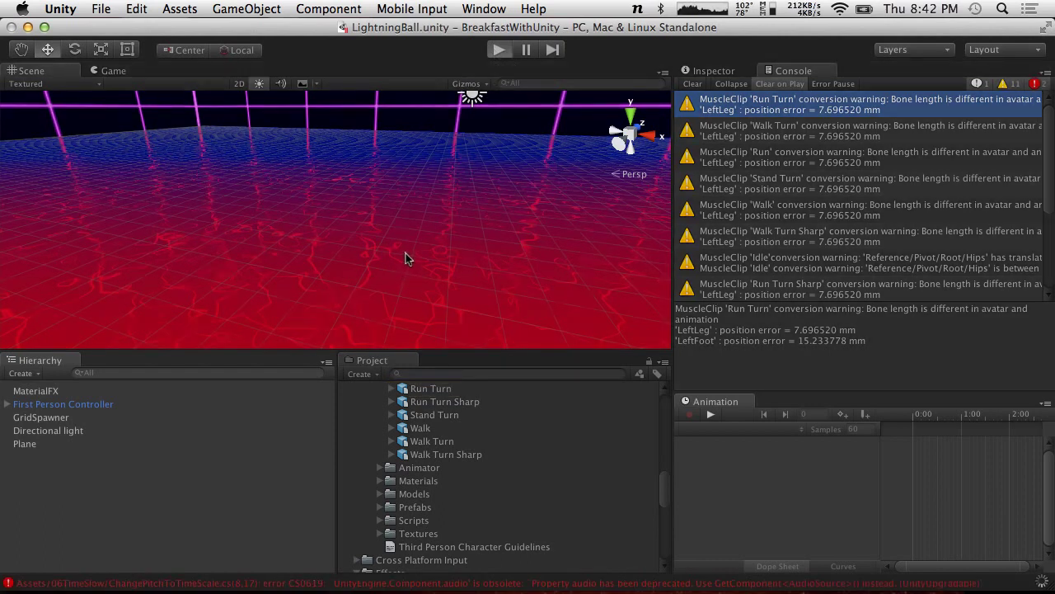
# Step: Try to play the scene again, and inspect the CrossPlatformInputInitialize compiler errors in the console
pyautogui.press('super+p')
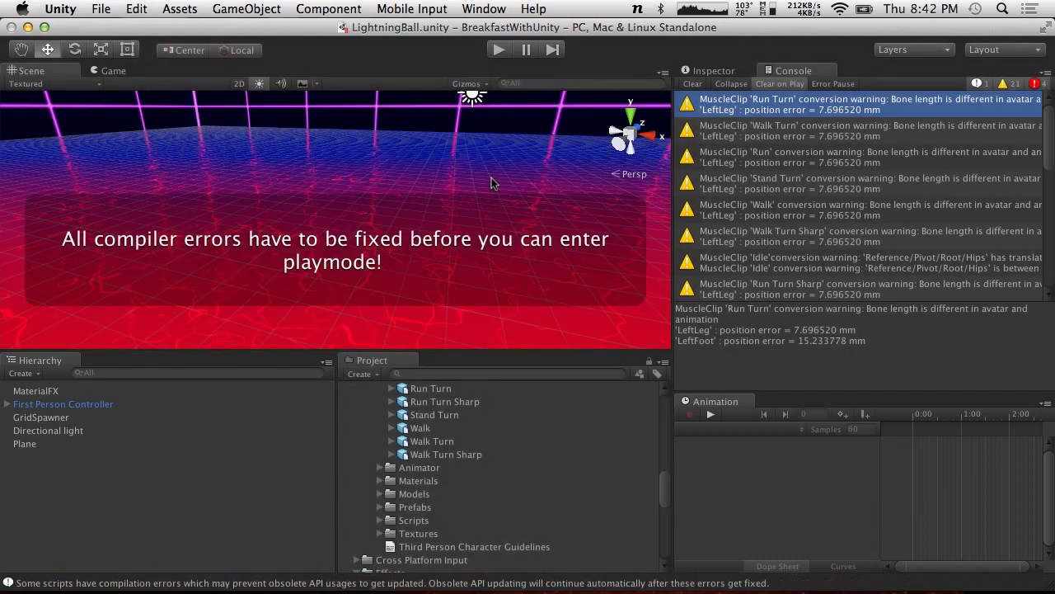
pyautogui.scroll(-10, 796, 178)
pyautogui.click(789, 155)
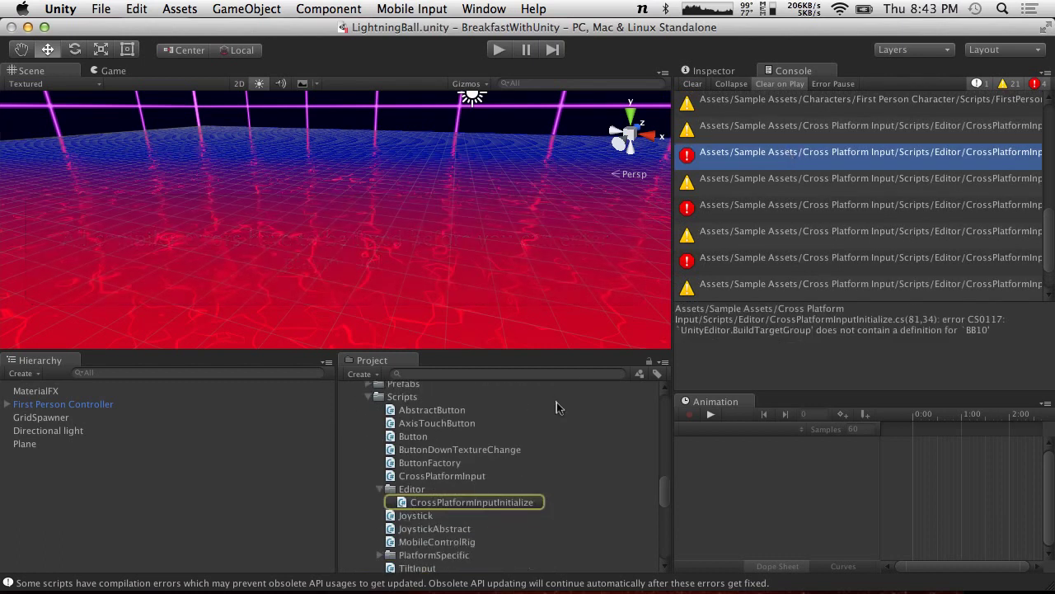
pyautogui.click(816, 206)
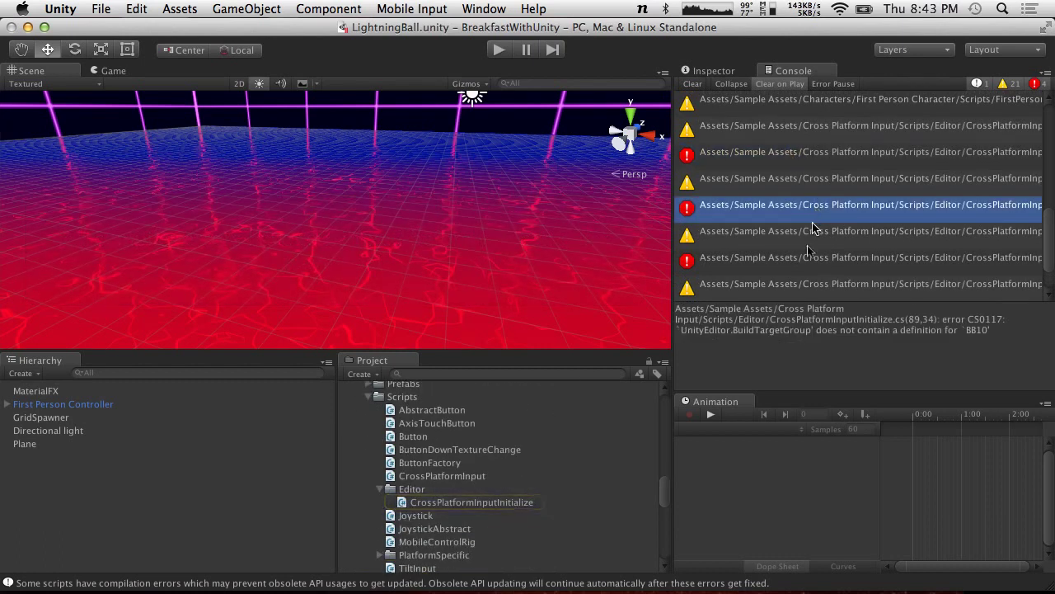
pyautogui.click(806, 261)
pyautogui.scroll(-2, 804, 264)
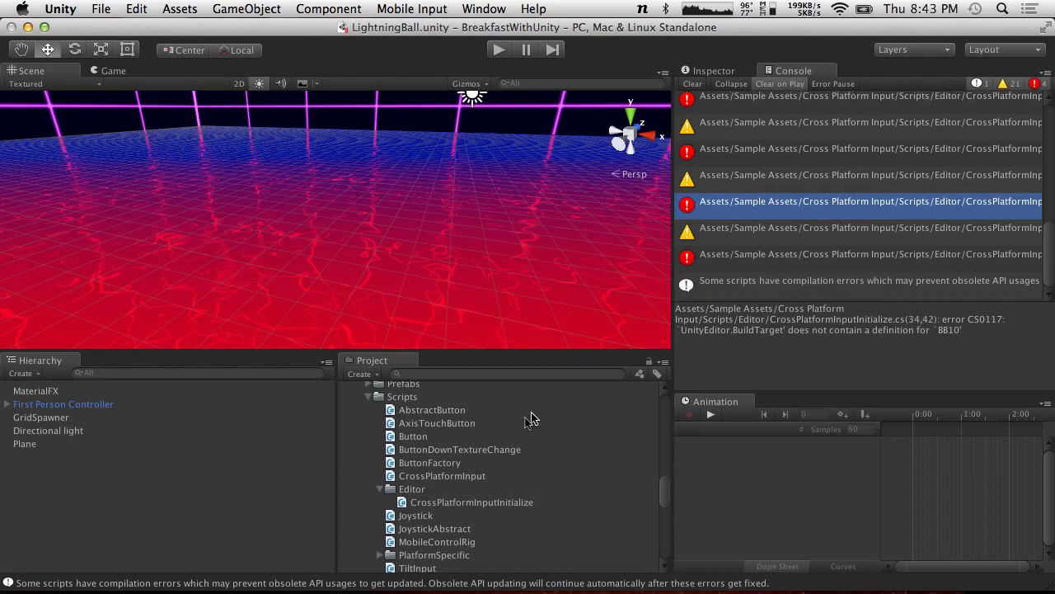
# Step: Delete the entire Scripts folder of the Cross Platform Input sample assets
pyautogui.rightClick(435, 506)
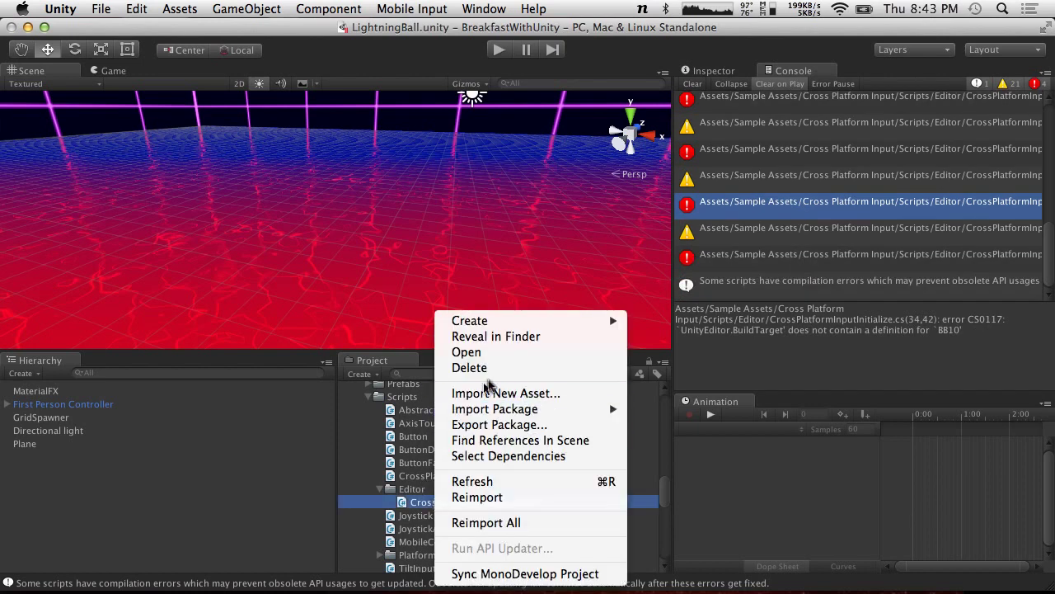
pyautogui.click(408, 441)
pyautogui.rightClick(402, 398)
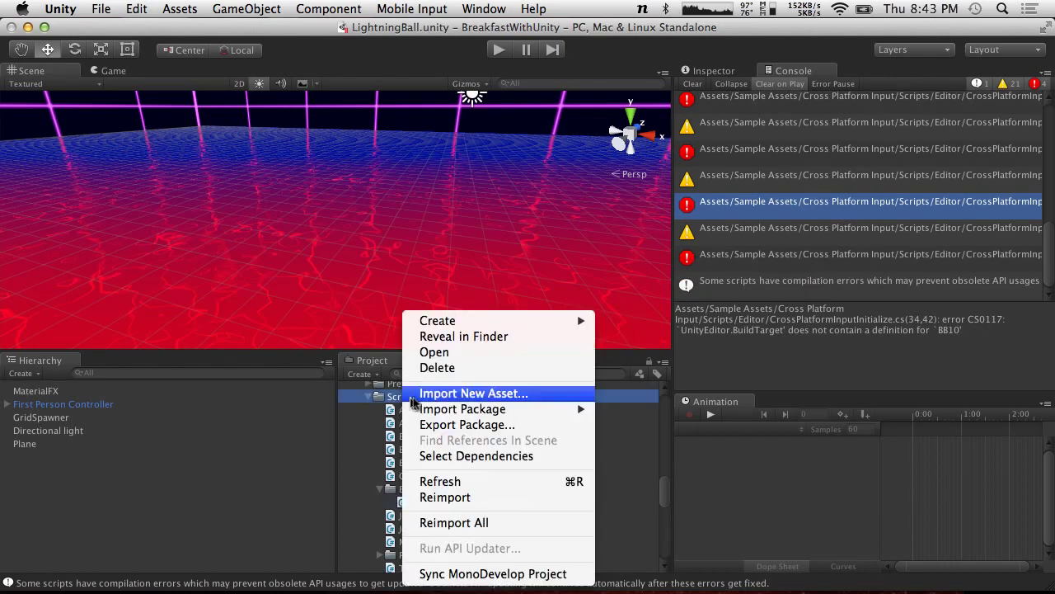
pyautogui.click(453, 367)
pyautogui.click(648, 238)
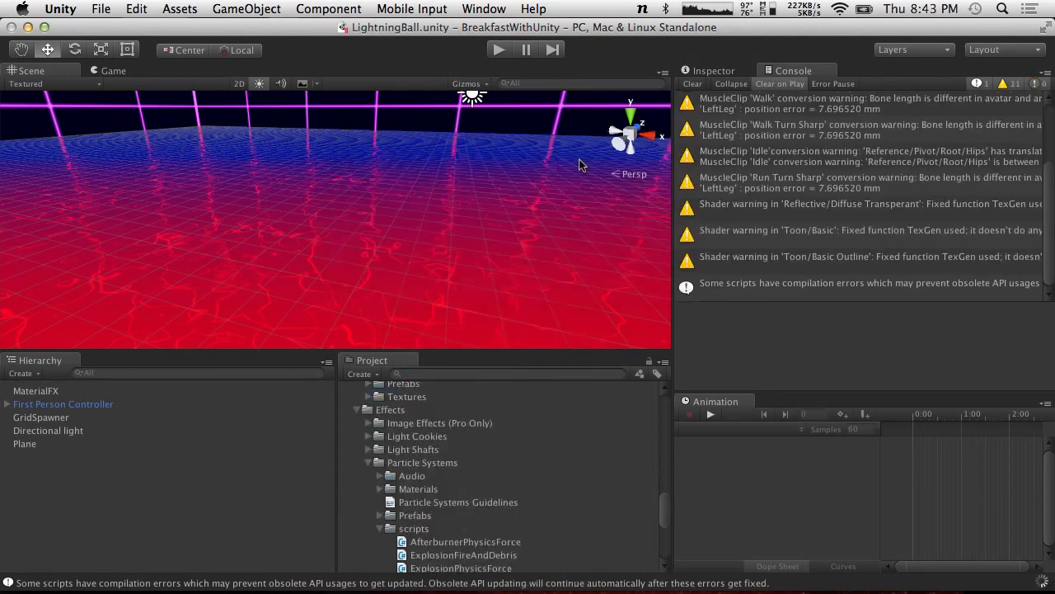
# Step: Retry playing the scene, and delete the scripts folder inside the Particle Systems effects
pyautogui.click(499, 49)
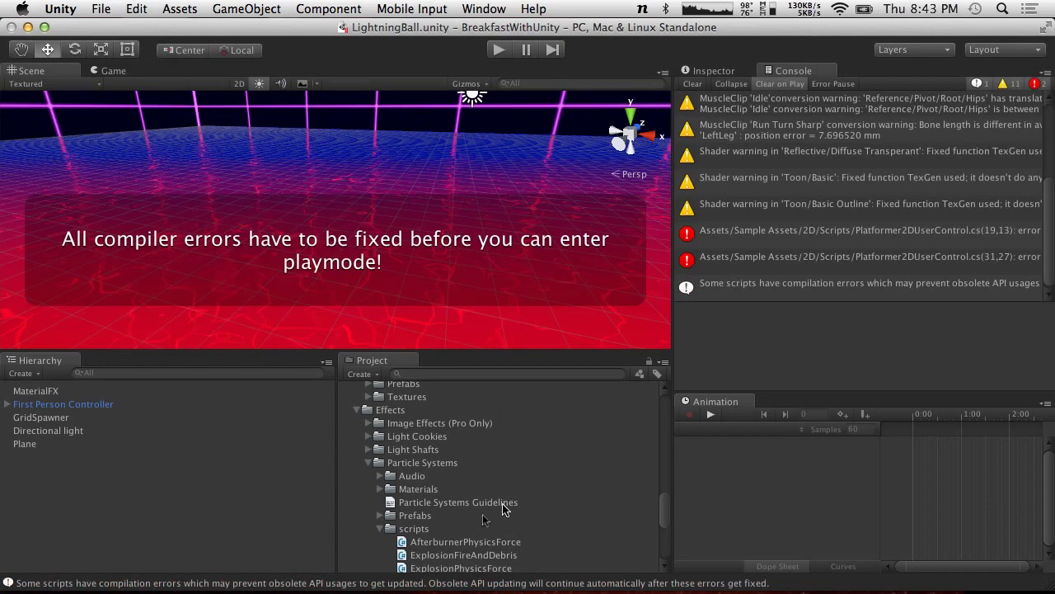
pyautogui.rightClick(407, 531)
pyautogui.click(467, 367)
pyautogui.click(645, 245)
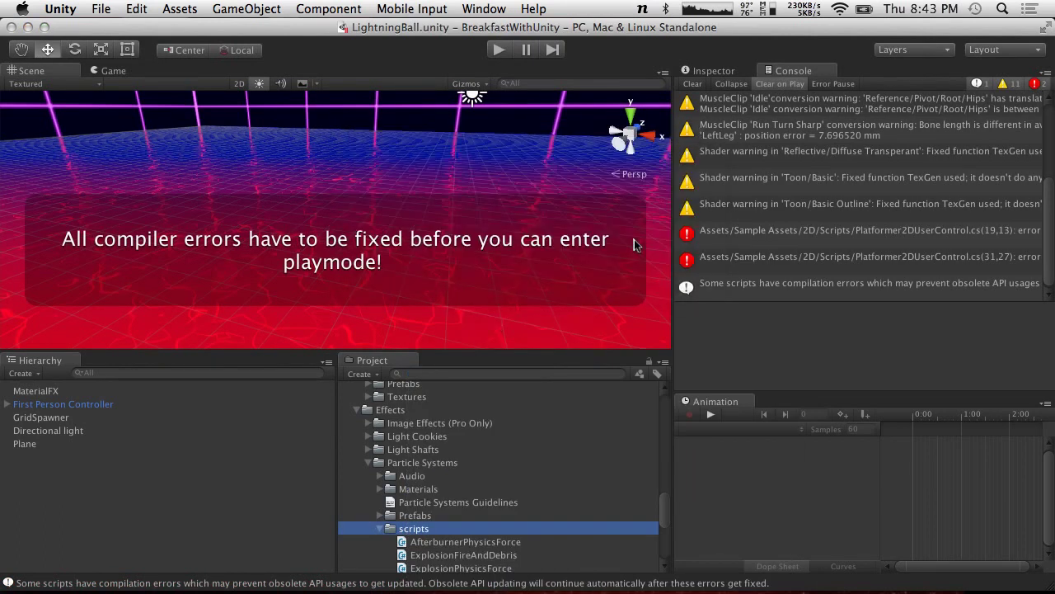
pyautogui.scroll(10, 482, 483)
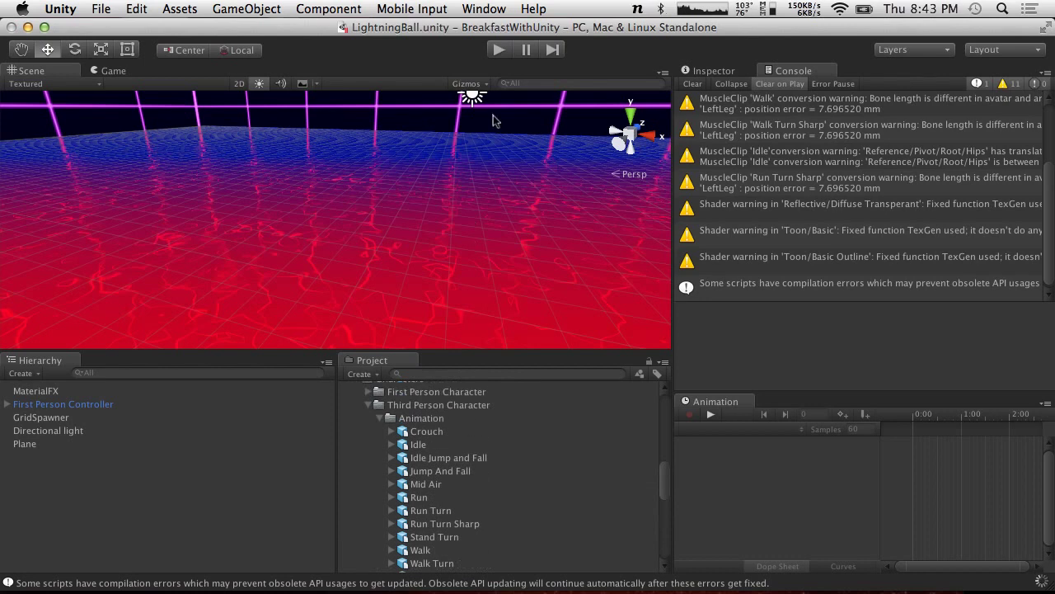
# Step: Try to play the scene, trace the ParticleSceneControls compiler error, and delete the Scripts folder inside Sample Scenes
pyautogui.click(497, 54)
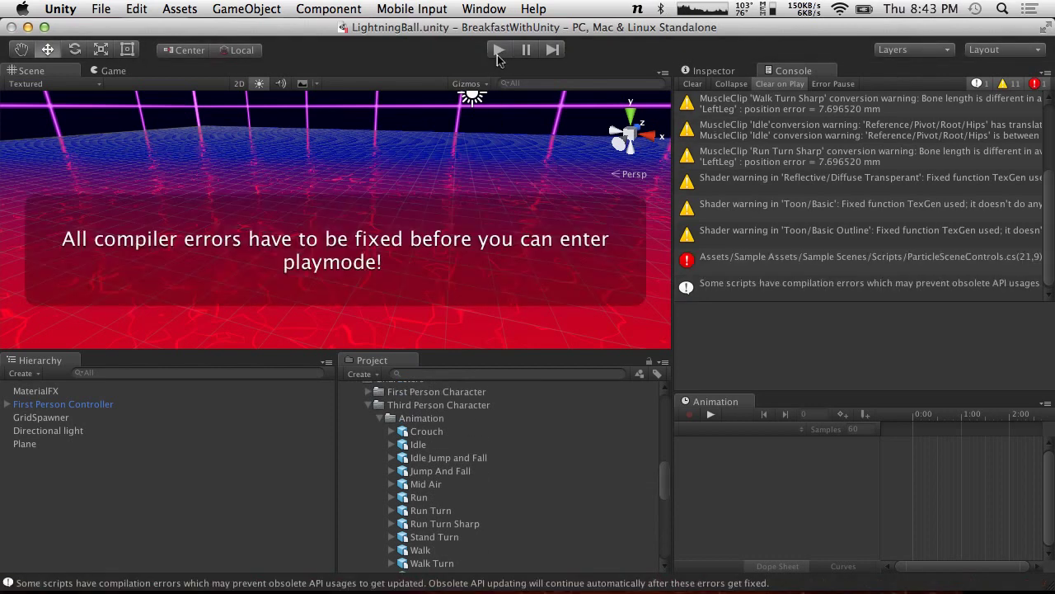
pyautogui.click(837, 257)
pyautogui.scroll(-3, 445, 479)
pyautogui.rightClick(410, 463)
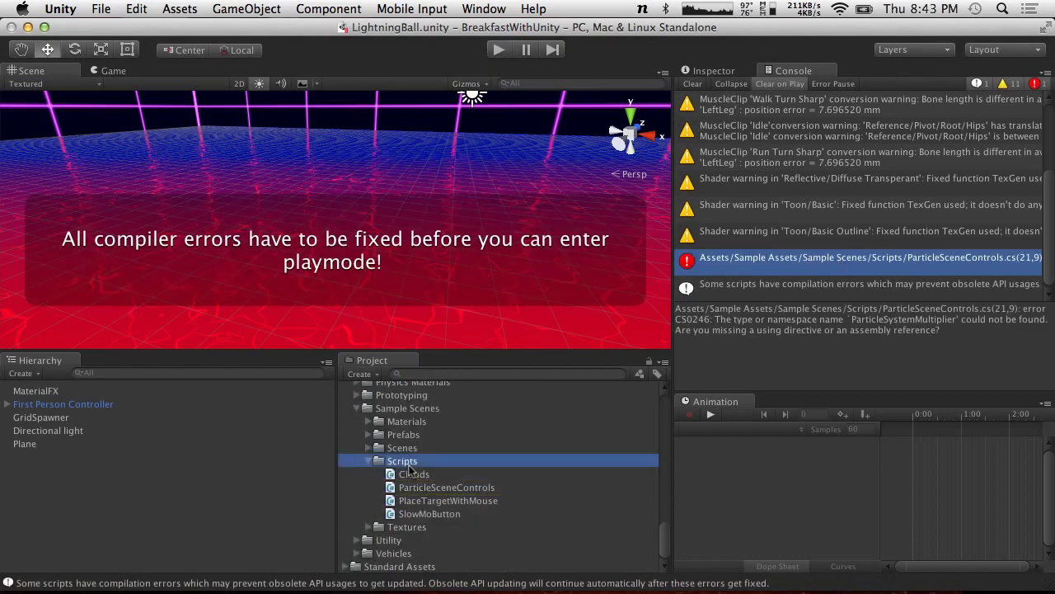
pyautogui.click(463, 368)
pyautogui.click(648, 231)
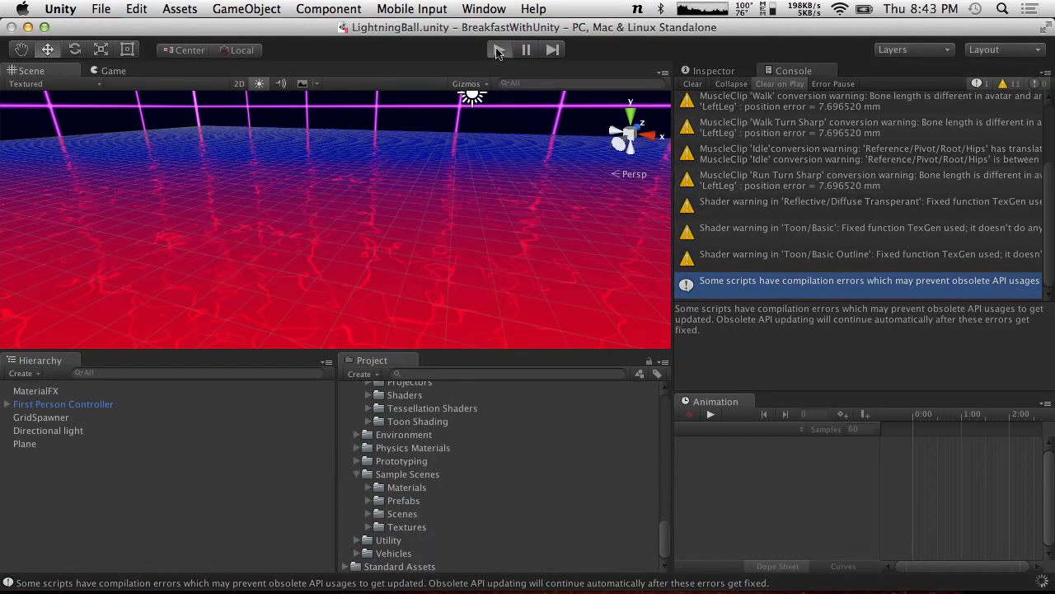
# Step: Retry playing the scene, and delete the Scripts folder of the 2D sample assets that holds Platformer2DUserControl
pyautogui.click(498, 50)
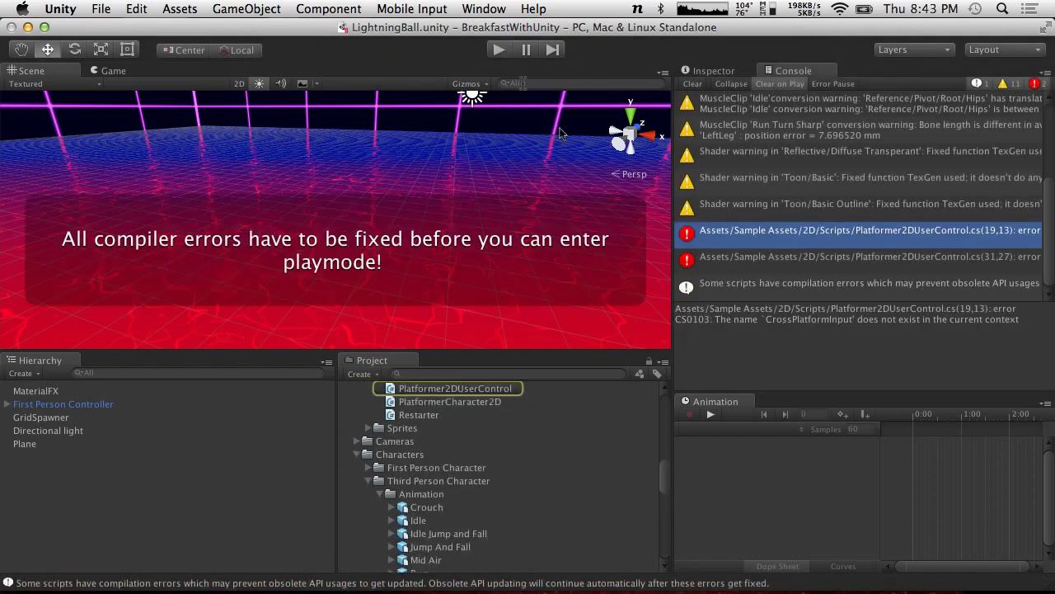
pyautogui.scroll(3, 461, 429)
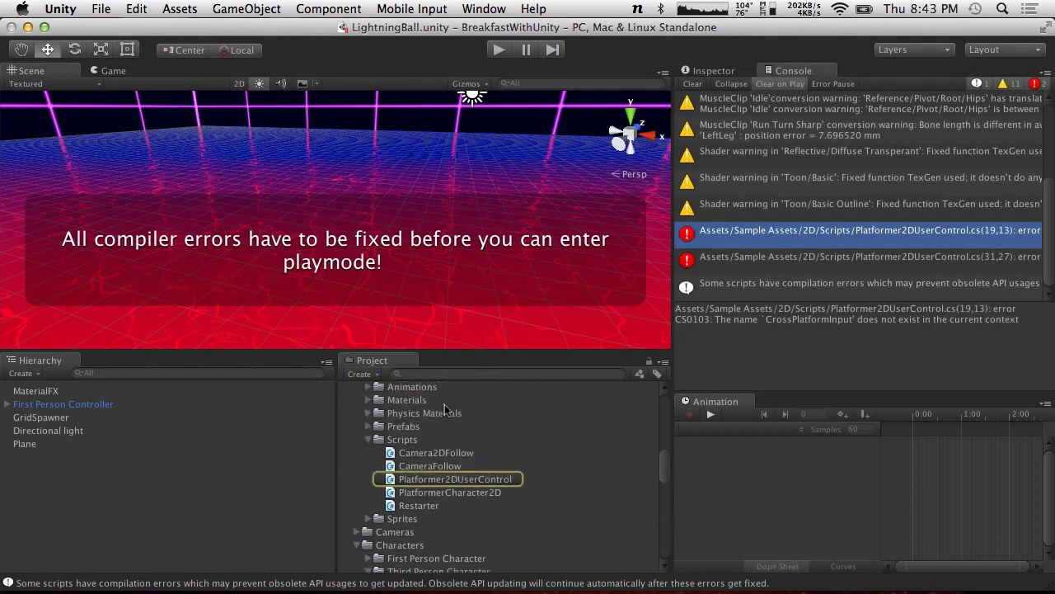
pyautogui.click(402, 439)
pyautogui.rightClick(402, 440)
pyautogui.click(420, 364)
pyautogui.click(651, 234)
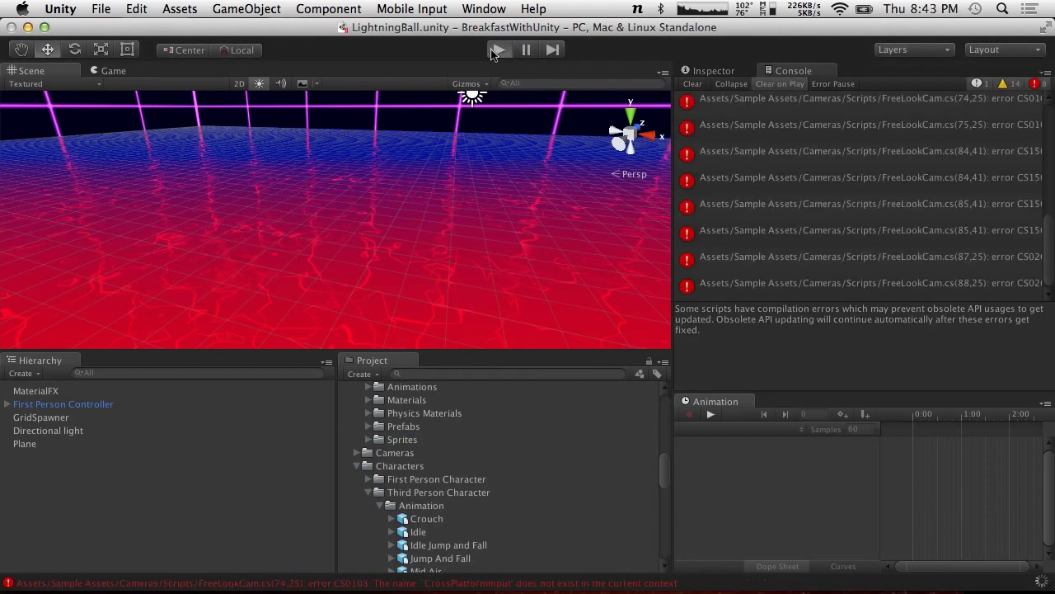
# Step: Try playing the scene once more, and delete the entire Sample Assets folder from the project
pyautogui.click(494, 50)
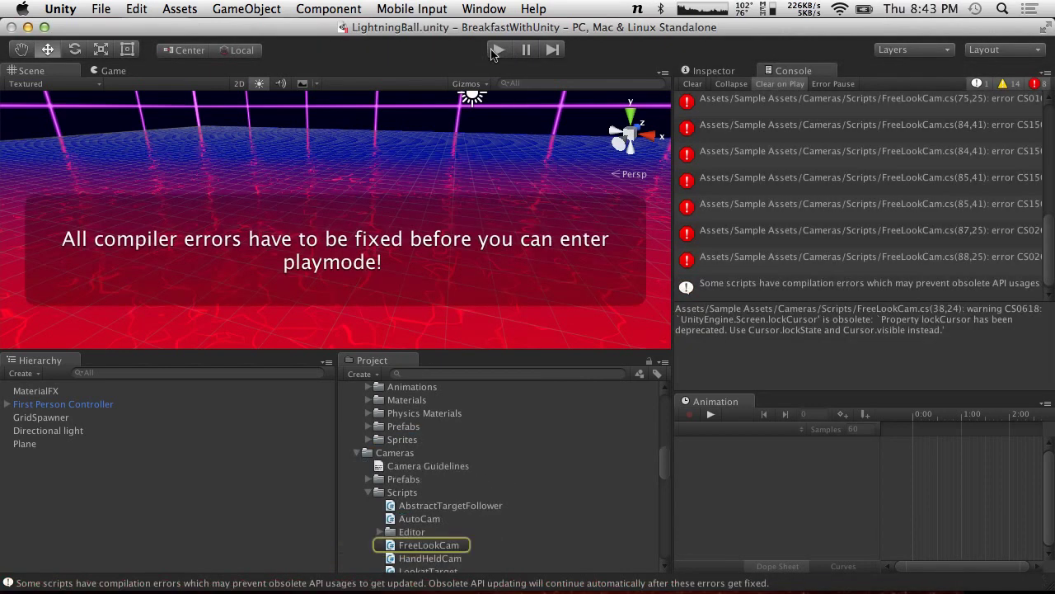
pyautogui.click(415, 494)
pyautogui.scroll(10, 415, 497)
pyautogui.scroll(-5, 415, 497)
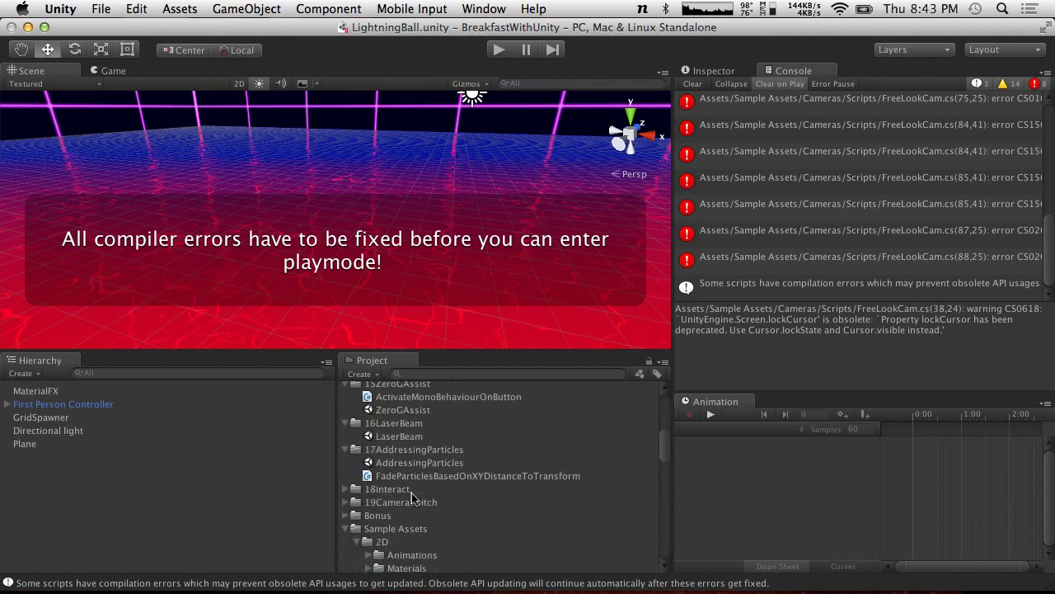
pyautogui.rightClick(386, 528)
pyautogui.click(461, 371)
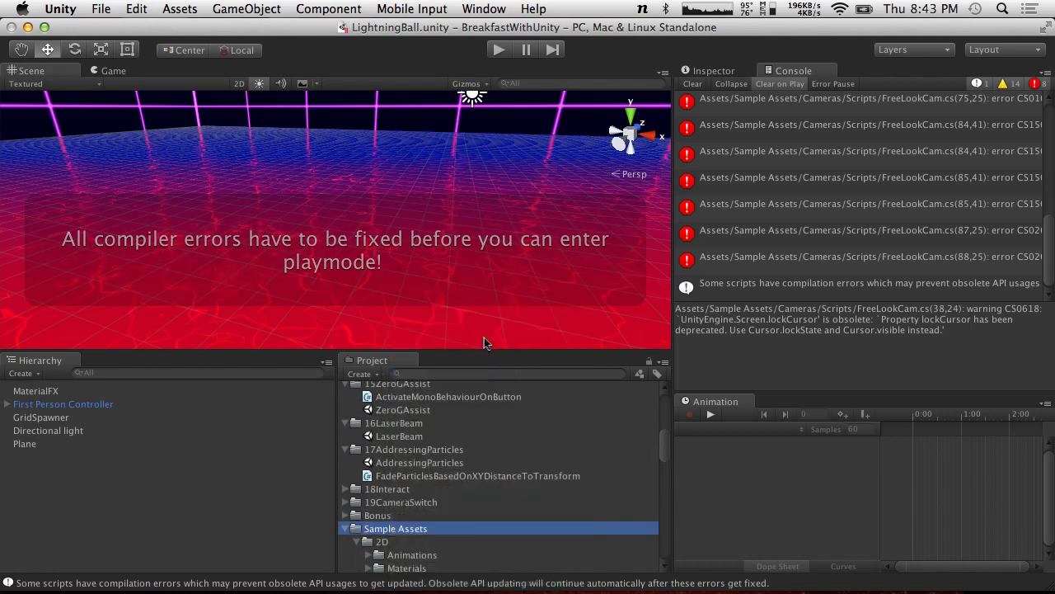
pyautogui.click(651, 235)
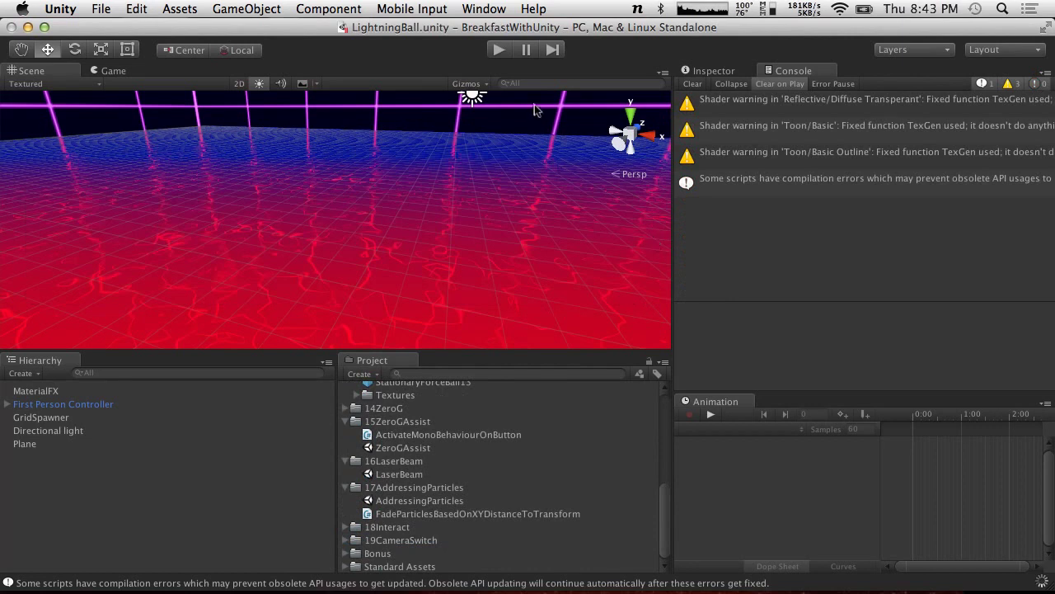
# Step: Play the LightningBall scene and test firing, stop it, and examine the first ArgumentException in the console
pyautogui.click(500, 53)
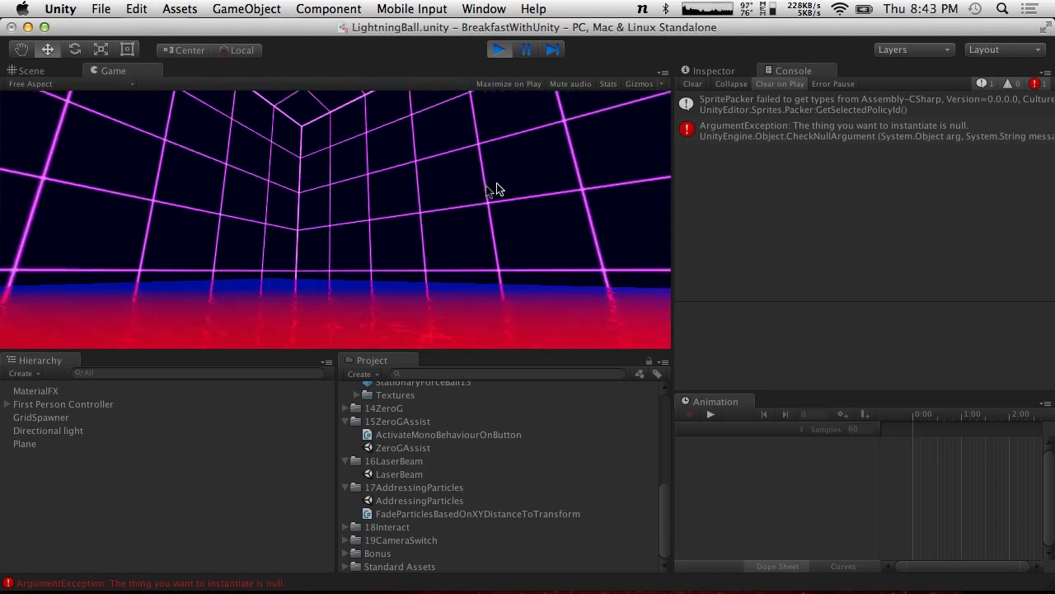
pyautogui.click(340, 174)
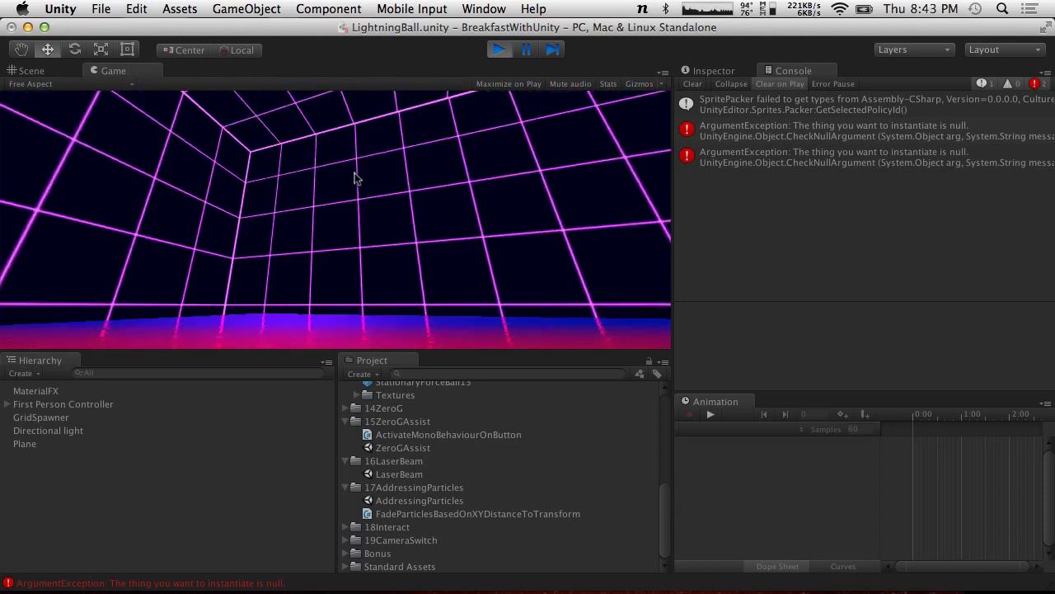
pyautogui.click(500, 49)
pyautogui.click(786, 136)
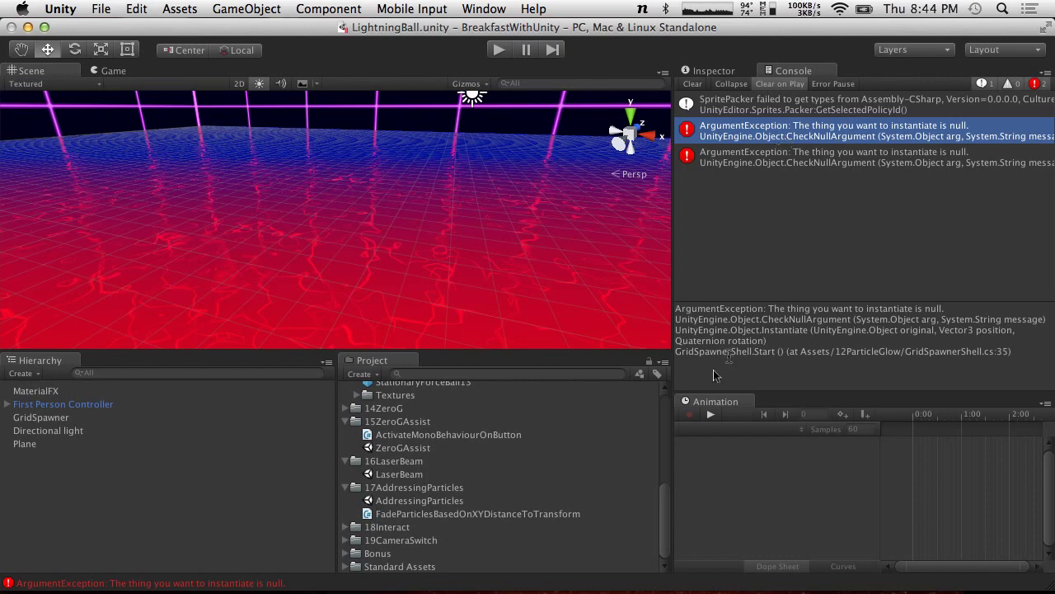
# Step: Trace the second ArgumentException to the Gun object and assign the BigForceBall13 prefab as its Object To Spawn
pyautogui.click(345, 540)
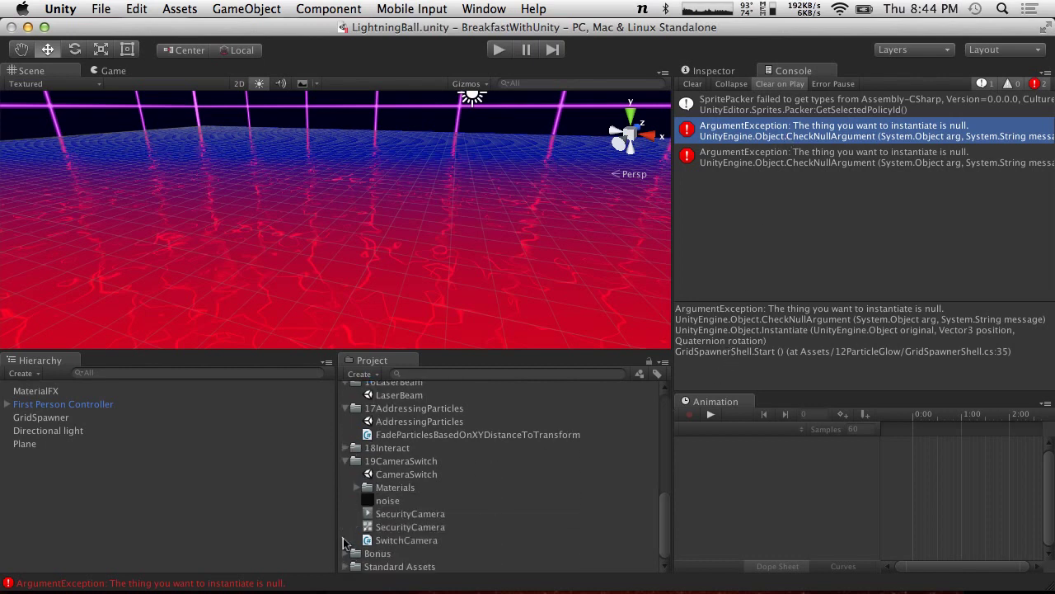
pyautogui.click(243, 583)
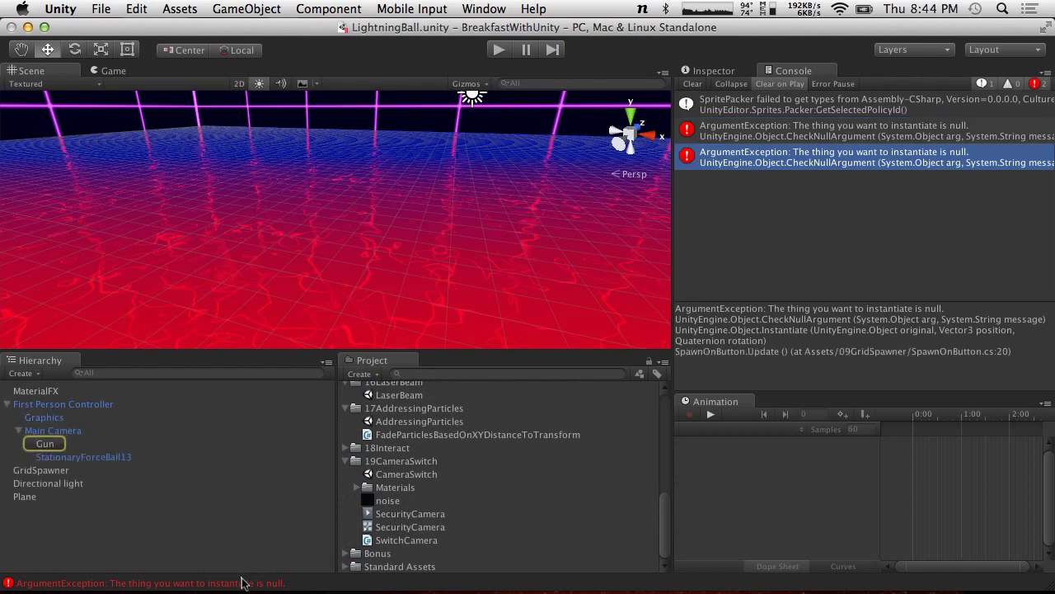
pyautogui.click(53, 443)
pyautogui.click(712, 71)
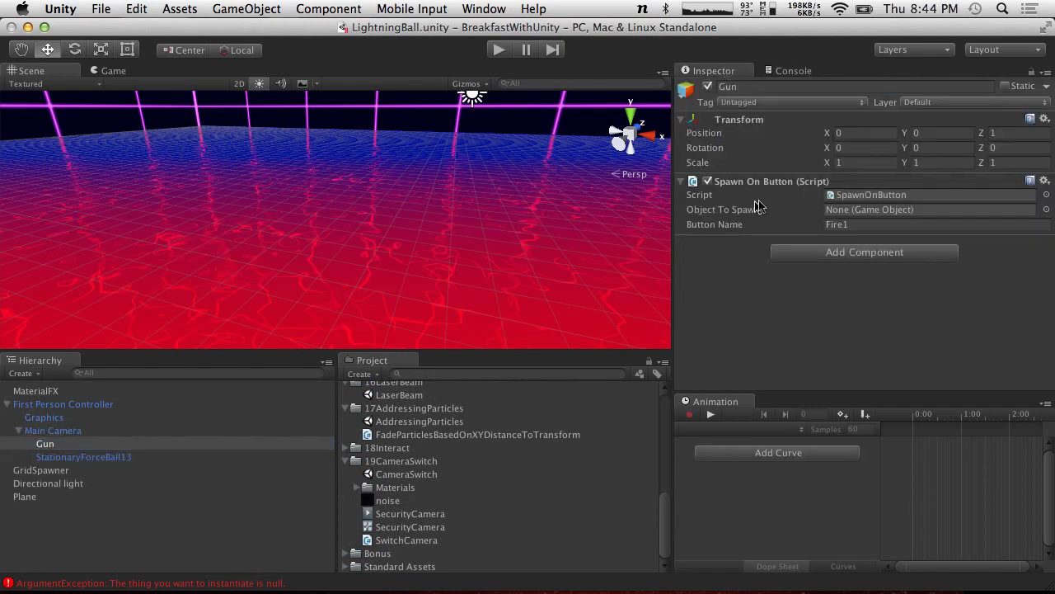
pyautogui.scroll(5, 423, 488)
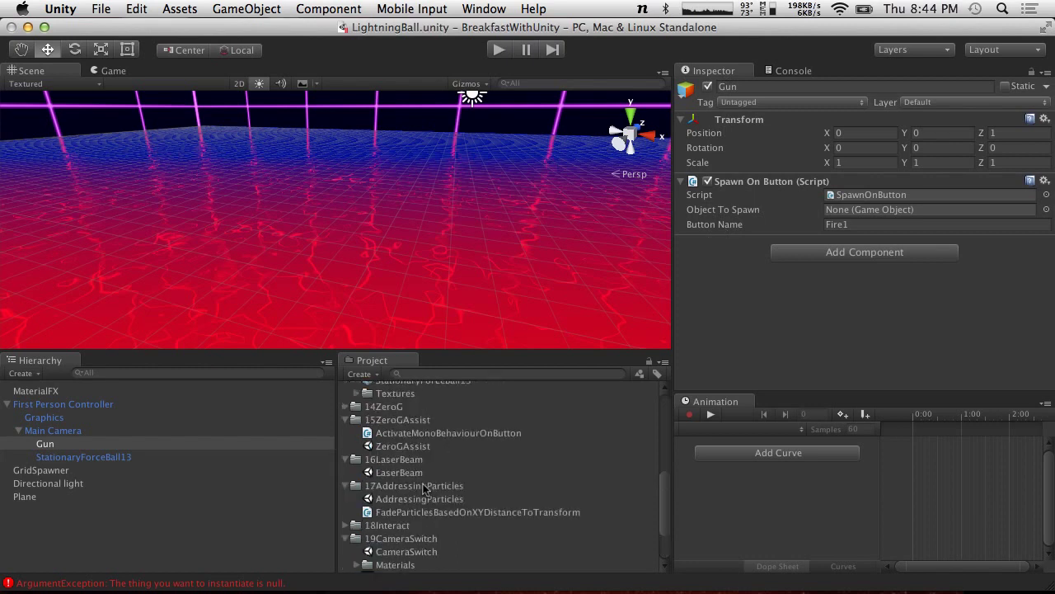
pyautogui.moveTo(403, 437); pyautogui.dragTo(876, 213)
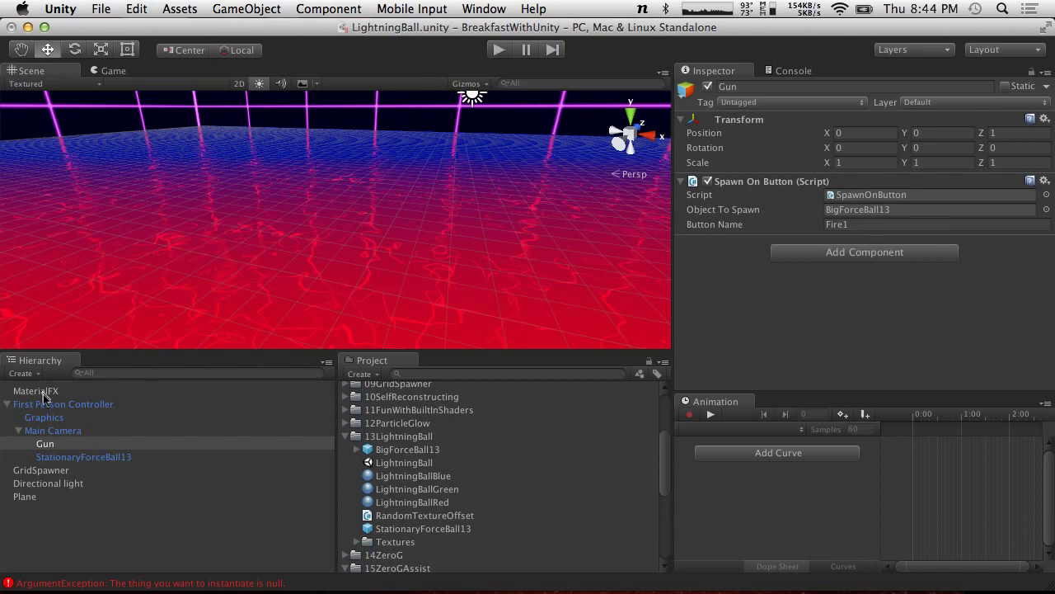
# Step: Assign the GlowCube prefab from the 12ParticleGlow folder as the GridSpawner's Interior Object
pyautogui.click(43, 472)
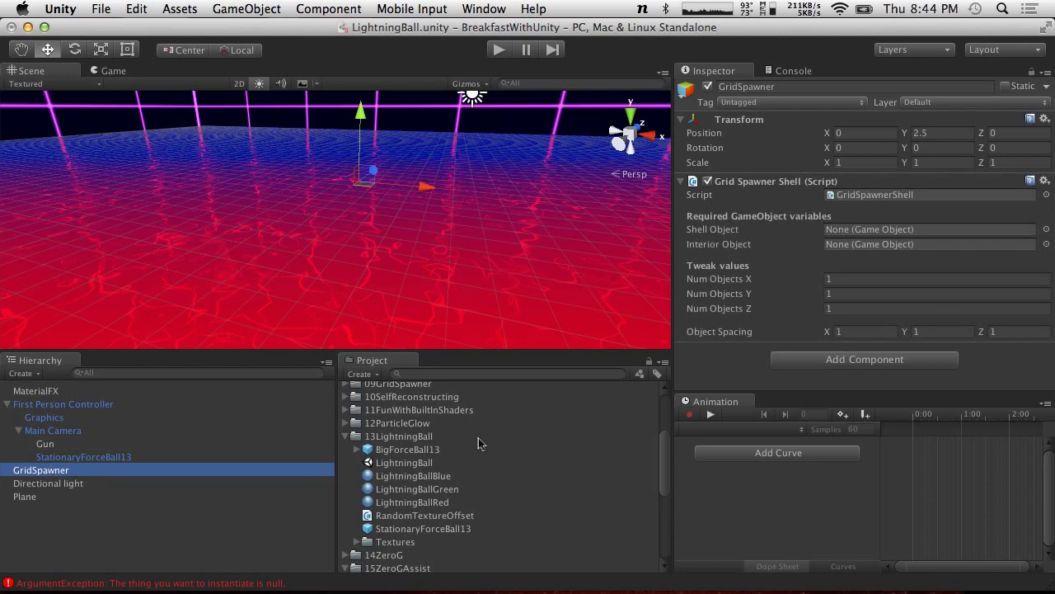
pyautogui.scroll(2, 476, 446)
pyautogui.scroll(-5, 474, 446)
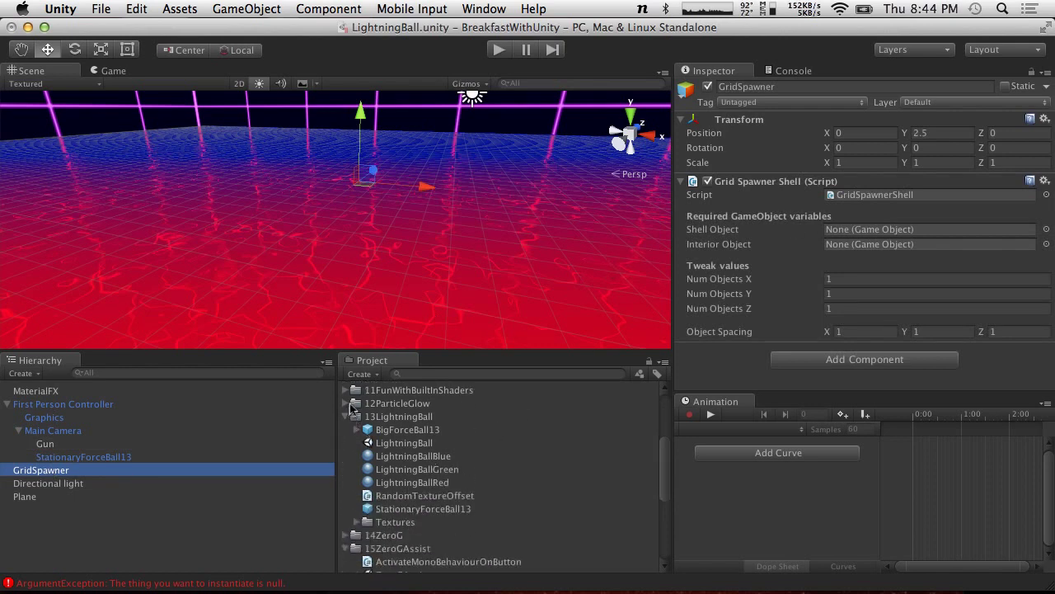
pyautogui.click(349, 404)
pyautogui.click(347, 404)
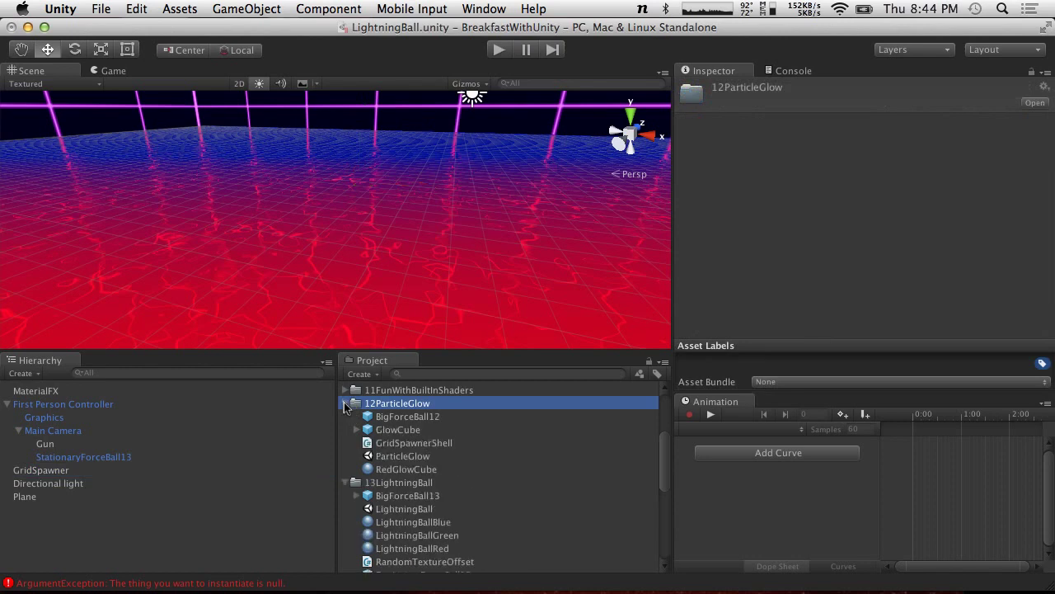
pyautogui.click(51, 403)
pyautogui.click(41, 470)
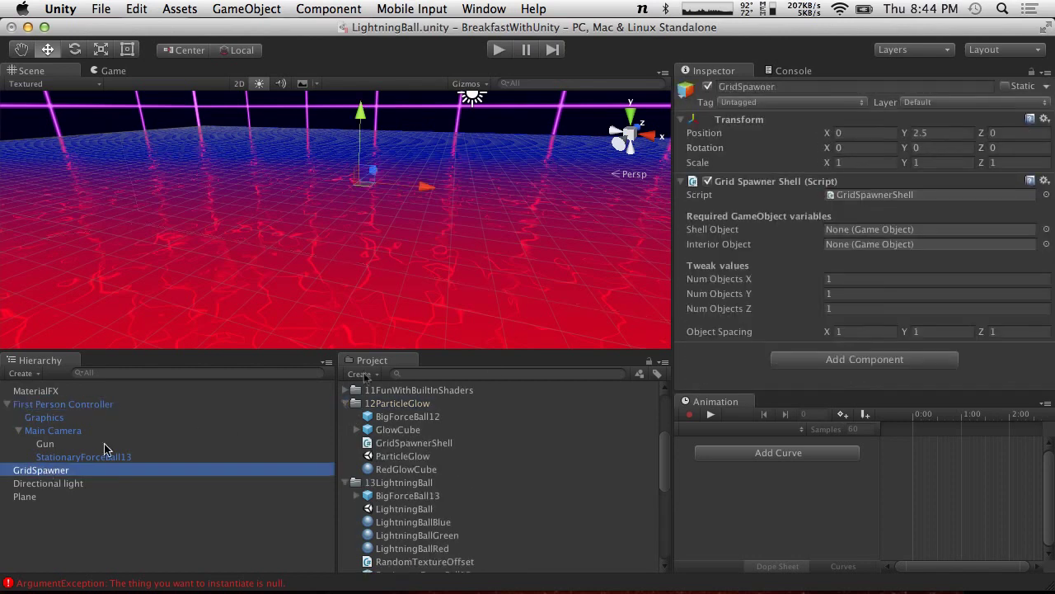
pyautogui.moveTo(411, 420); pyautogui.dragTo(903, 247)
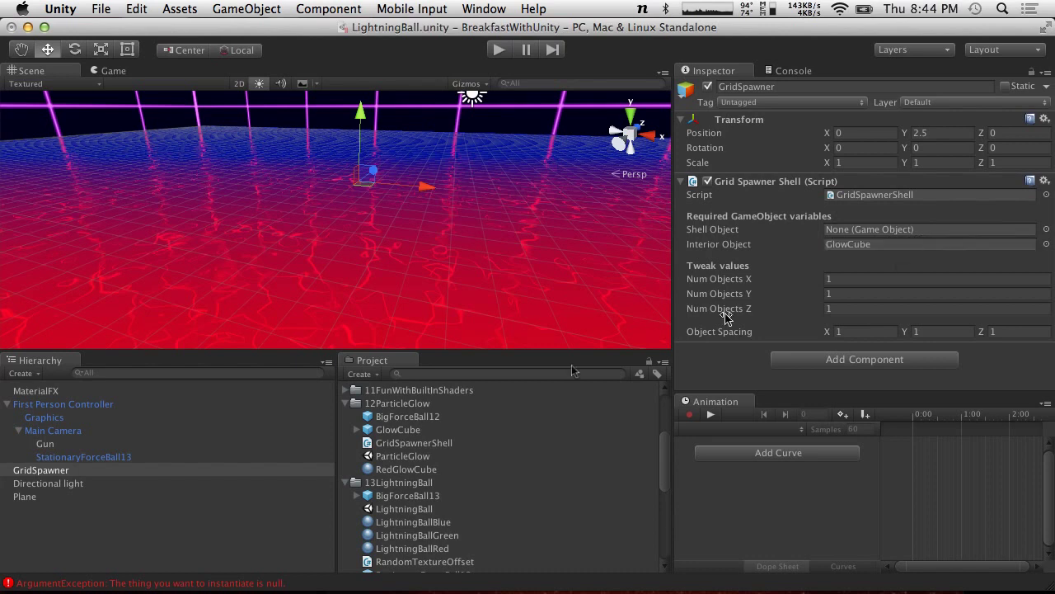
# Step: Assign the ReflectiveCube prefab from 11FunWithBuiltInShaders as the GridSpawner's Shell Object, and briefly test-play the scene
pyautogui.scroll(3, 359, 449)
pyautogui.click(352, 442)
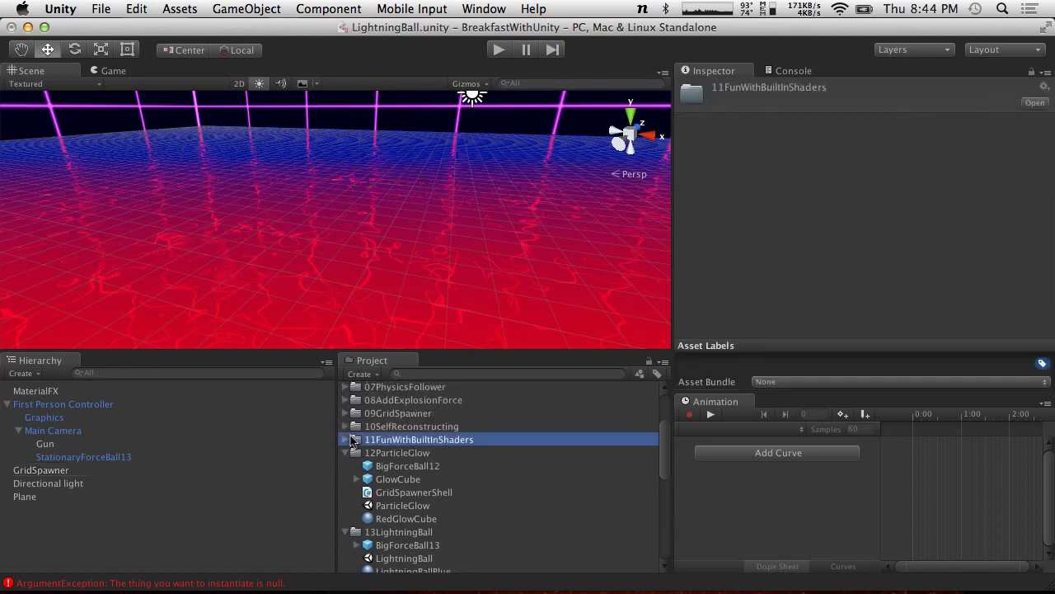
pyautogui.click(345, 440)
pyautogui.click(400, 466)
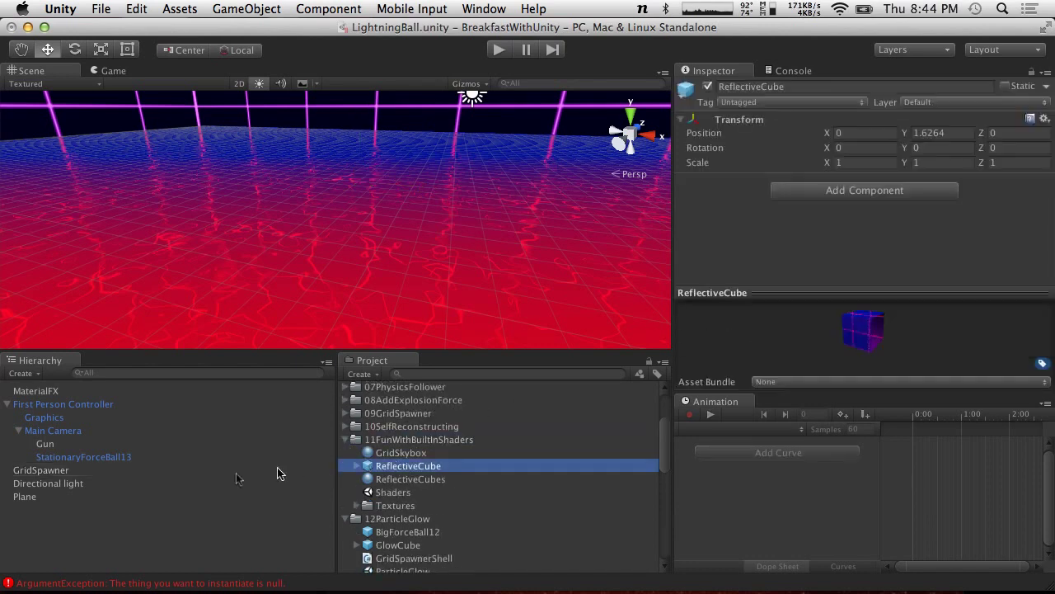
pyautogui.click(75, 470)
pyautogui.moveTo(403, 465); pyautogui.dragTo(884, 230)
pyautogui.doubleClick(885, 230)
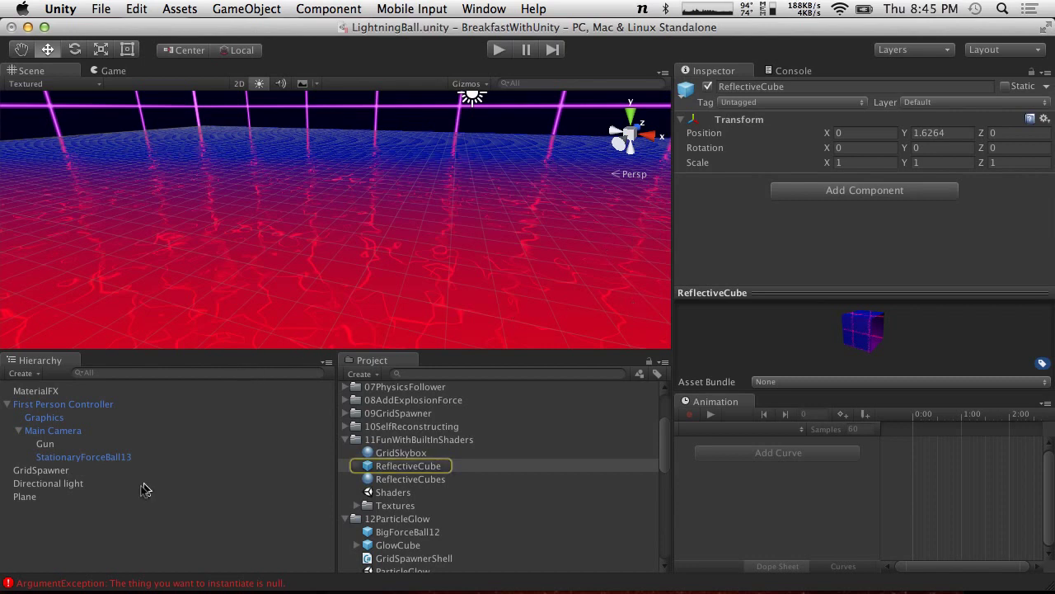
pyautogui.click(499, 50)
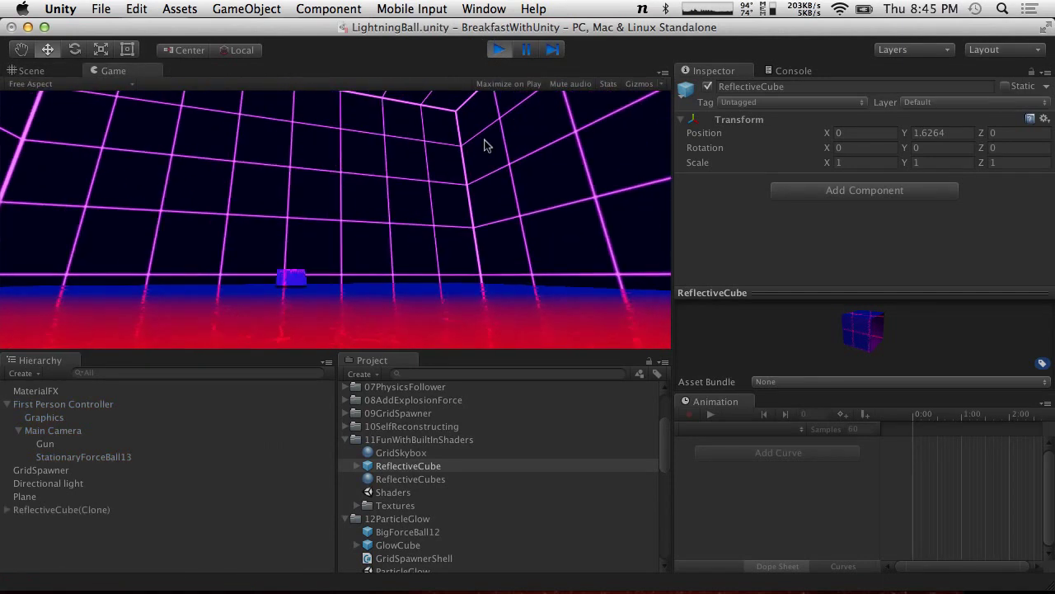
pyautogui.click(505, 55)
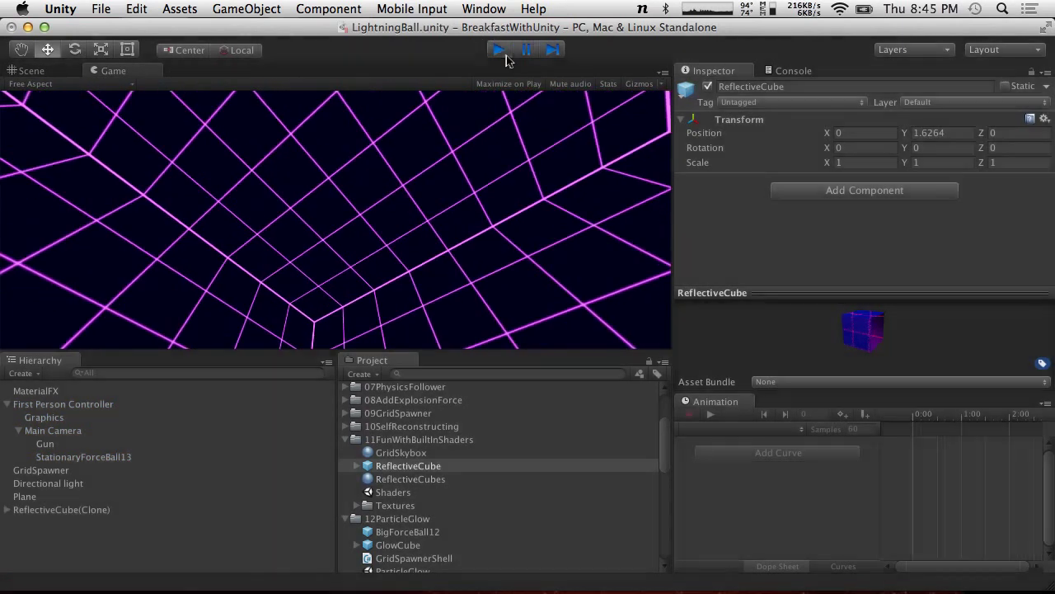
# Step: Set the GridSpawner's Num Objects X, Y and Z to 10 each
pyautogui.click(70, 469)
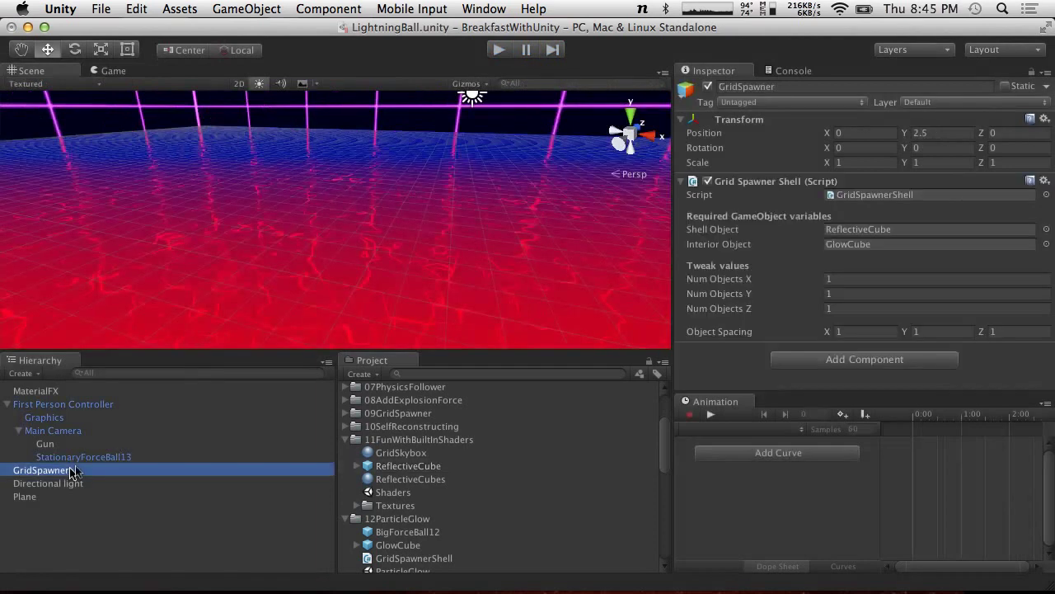
pyautogui.click(866, 279)
pyautogui.write('10')
pyautogui.click(866, 292)
pyautogui.write('10')
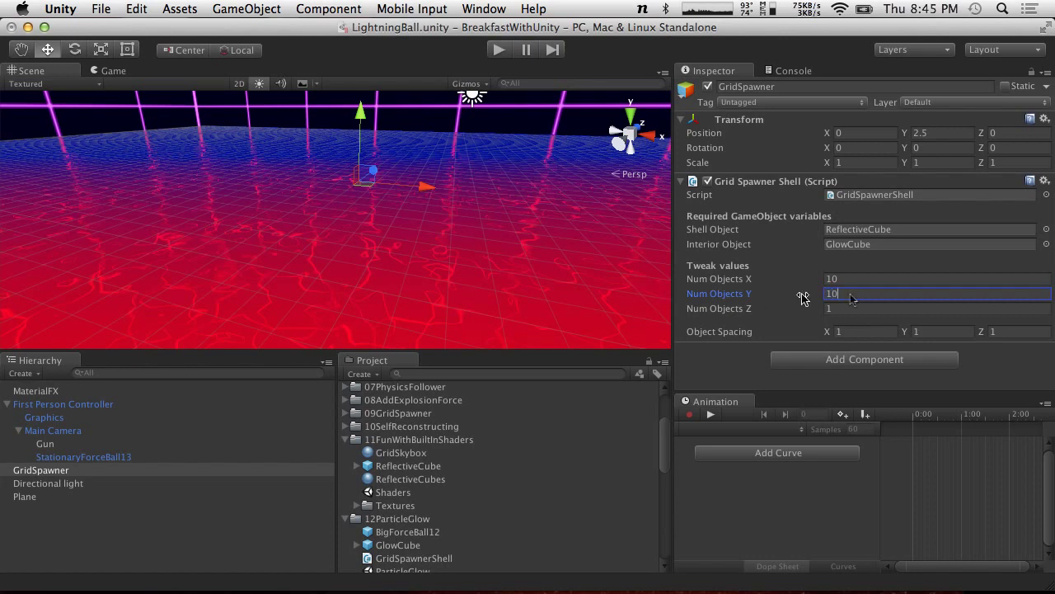
pyautogui.click(867, 309)
pyautogui.write('10')
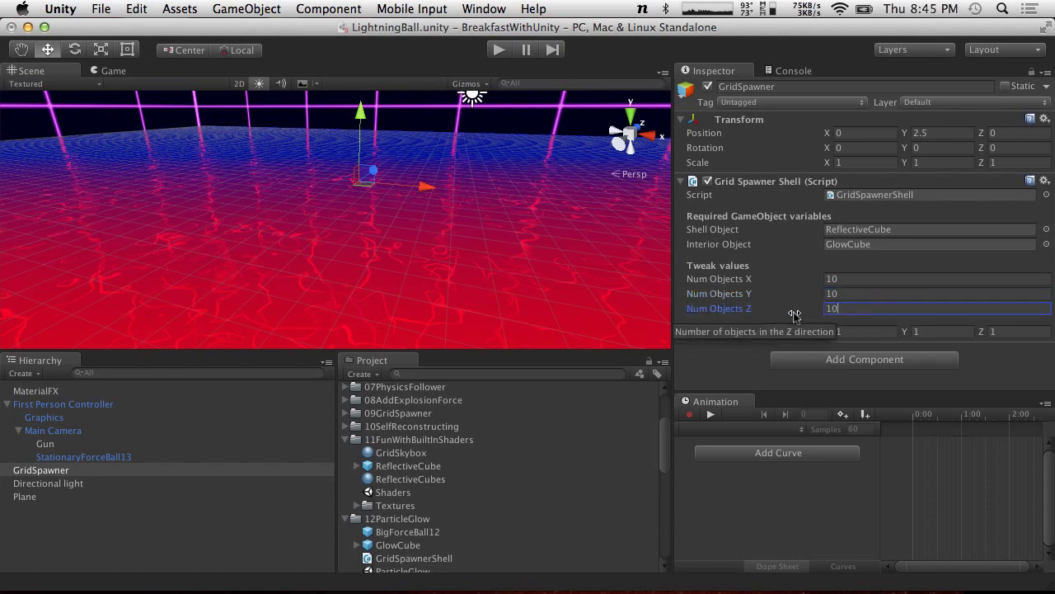
pyautogui.click(879, 332)
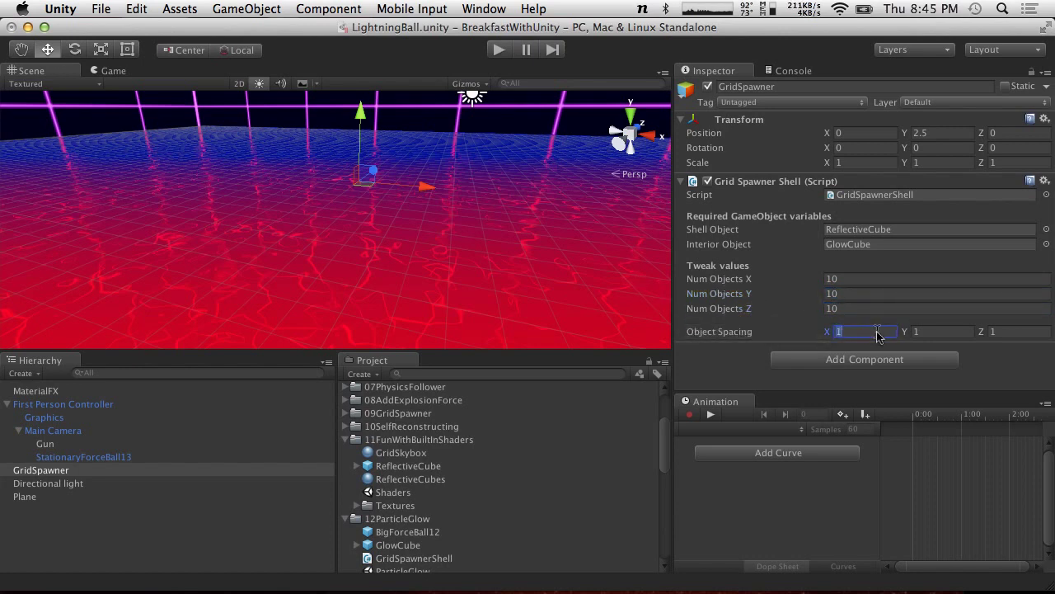
# Step: Check the transforms of the ReflectiveCube and GlowCube prefabs, and play the scene to view the spawned cube grid
pyautogui.click(398, 467)
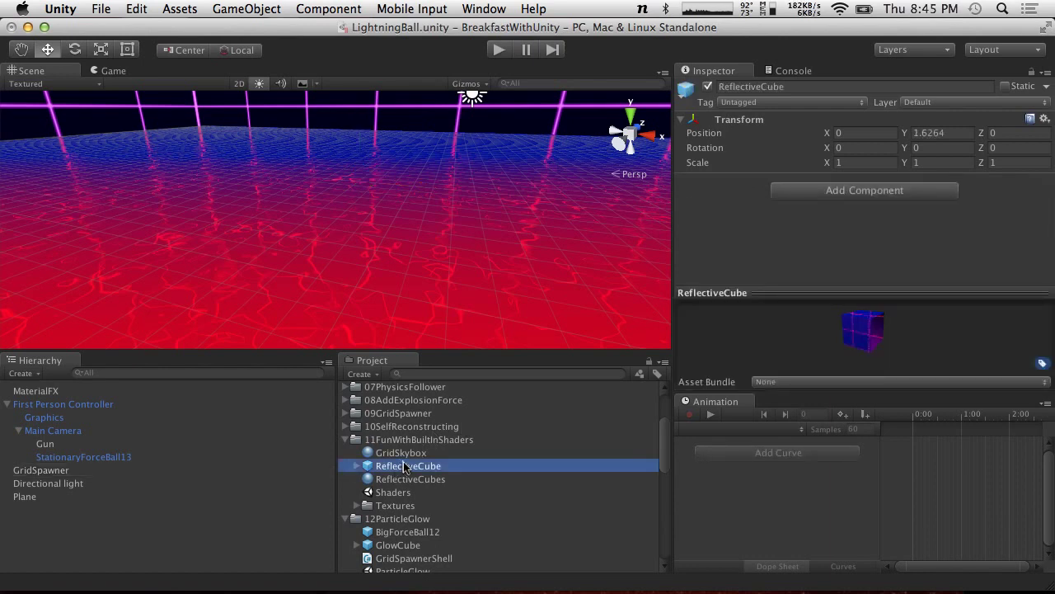
pyautogui.click(402, 545)
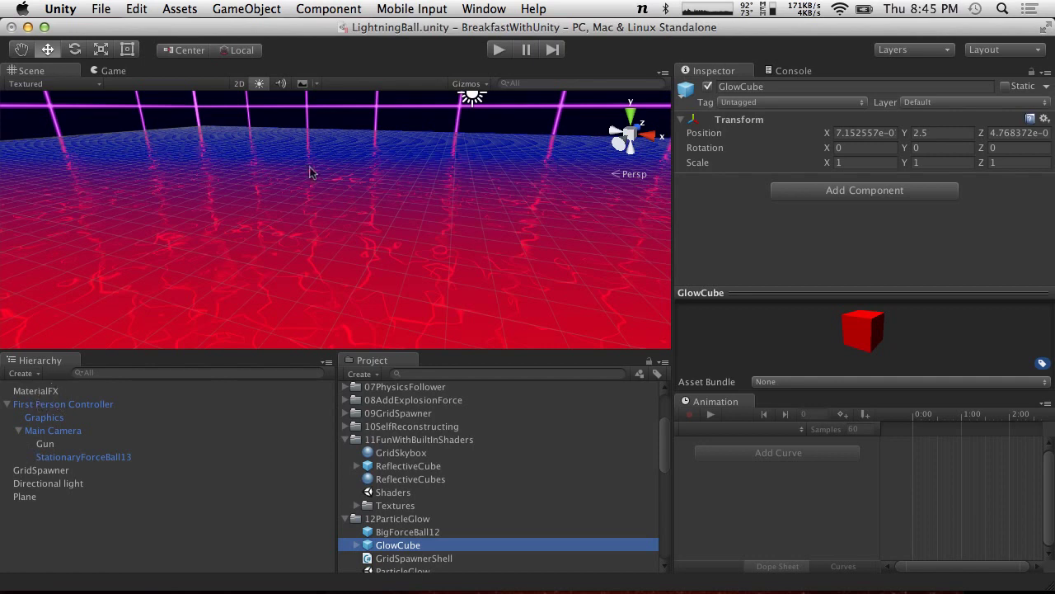
pyautogui.click(498, 50)
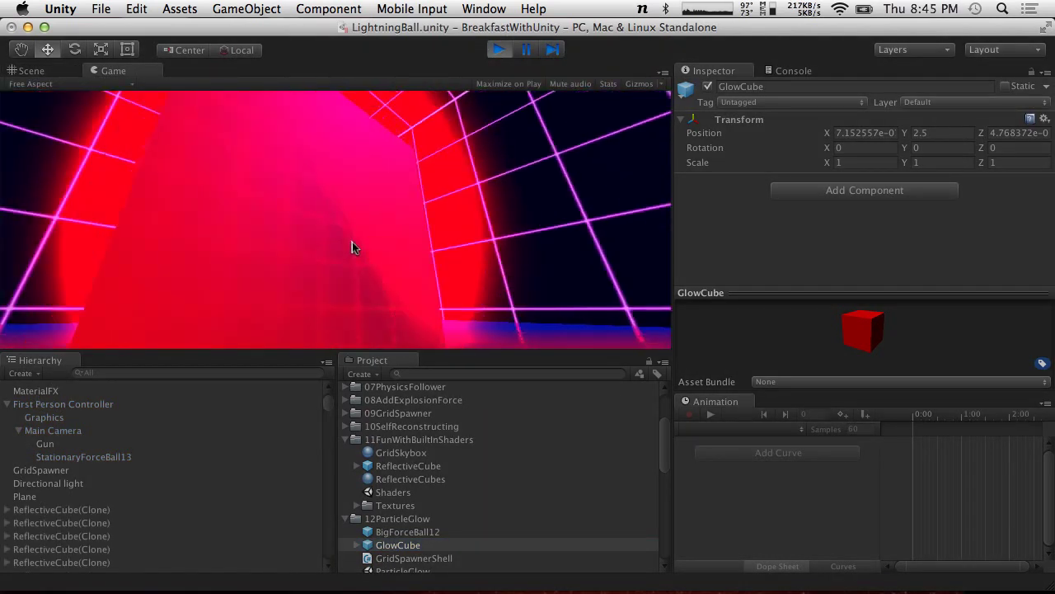
# Step: Play-test moving around the cube grid while firing force balls at it, and stop play mode
pyautogui.press('s')
pyautogui.click(351, 243)
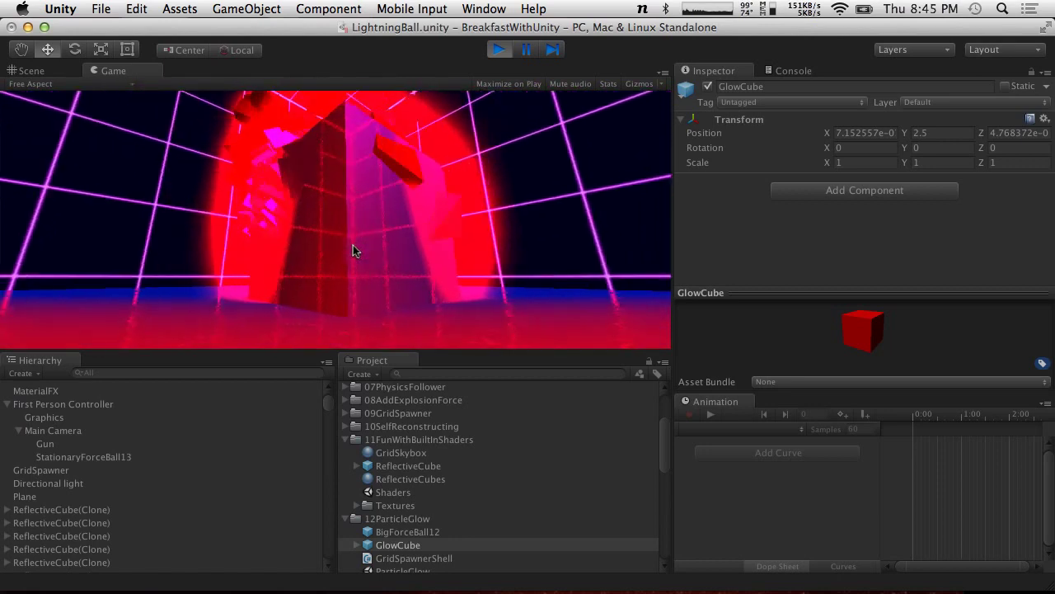
pyautogui.click(353, 245)
pyautogui.press('a')
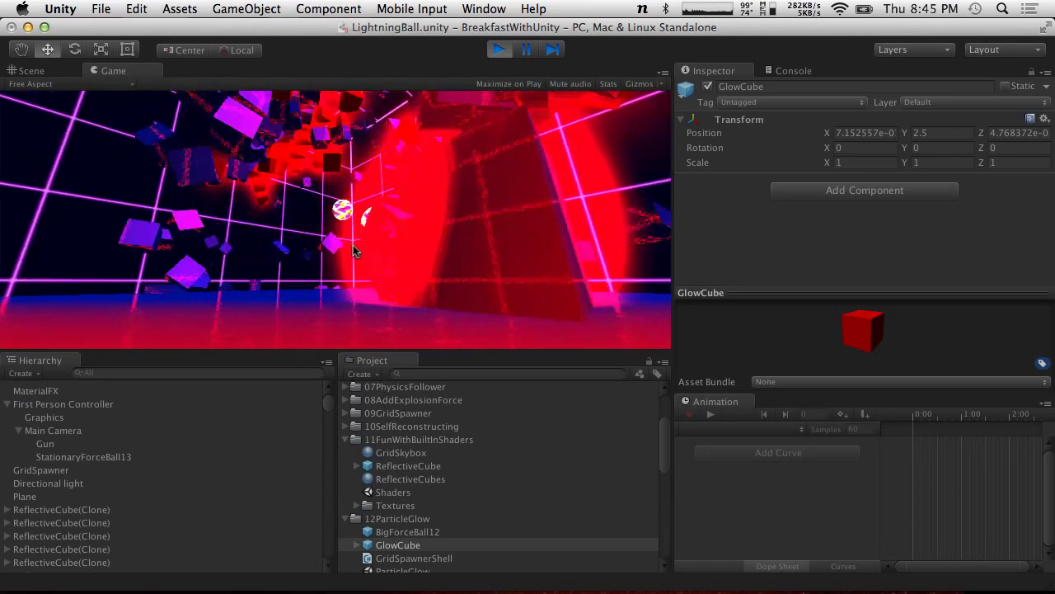
pyautogui.click(371, 245)
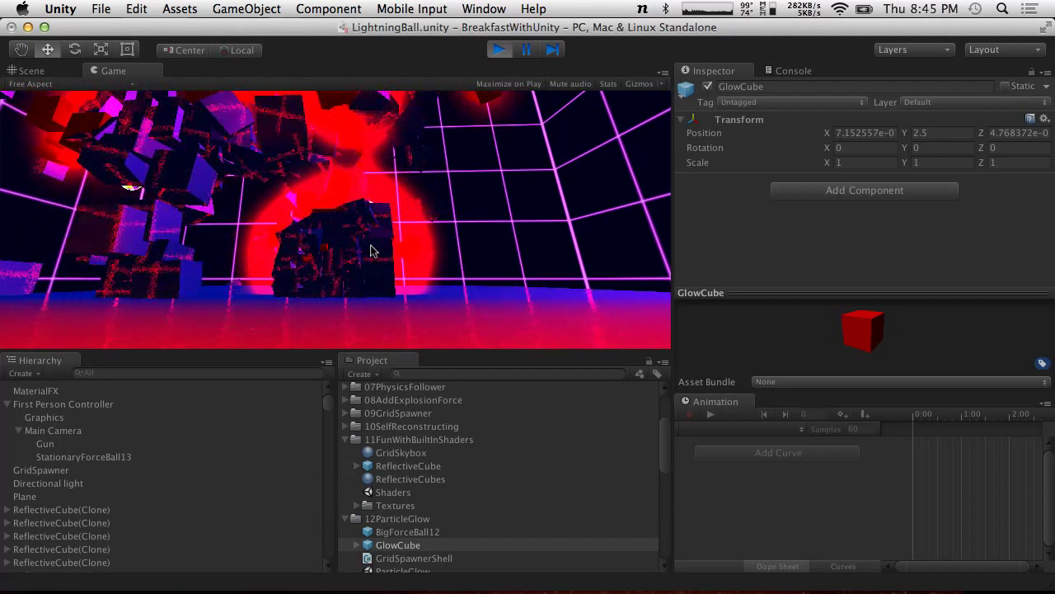
pyautogui.click(502, 51)
# Step: Add the current LightningBall scene to the build's scene list and remove the GridSpawner scene from it
pyautogui.click(102, 8)
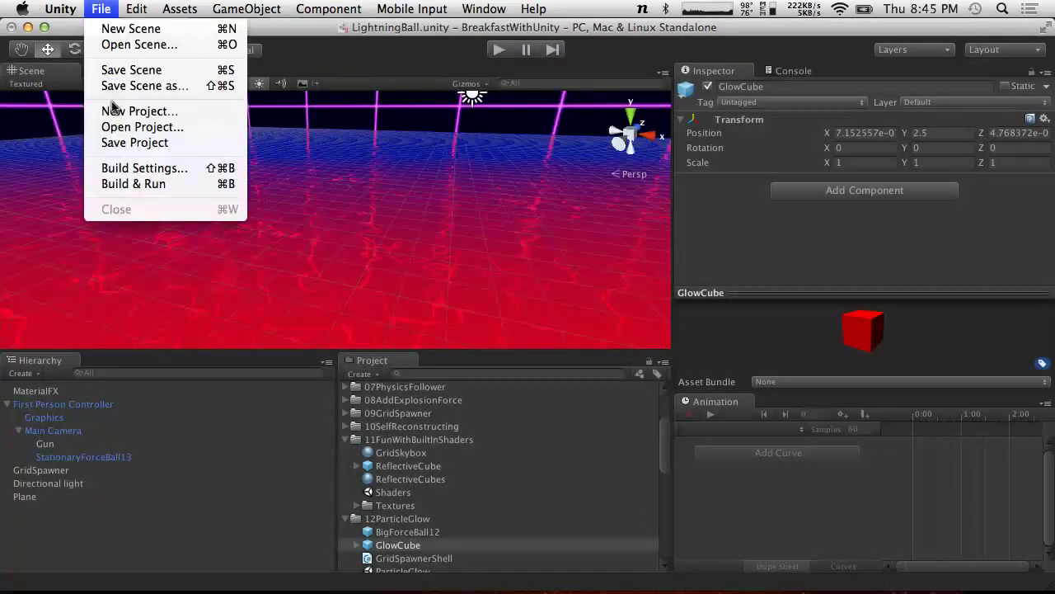
pyautogui.click(122, 167)
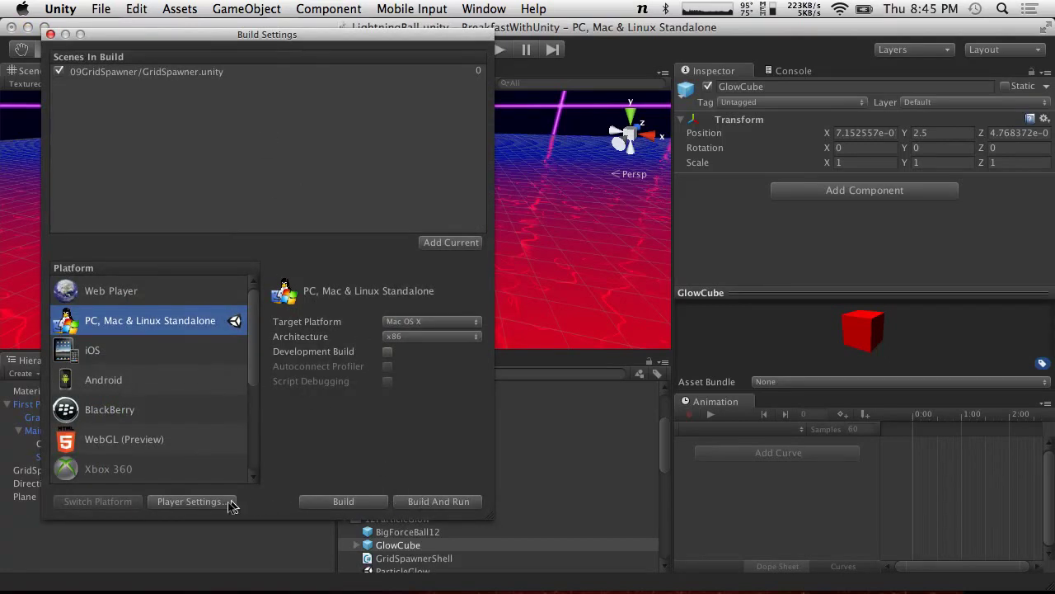
pyautogui.click(451, 242)
pyautogui.click(153, 72)
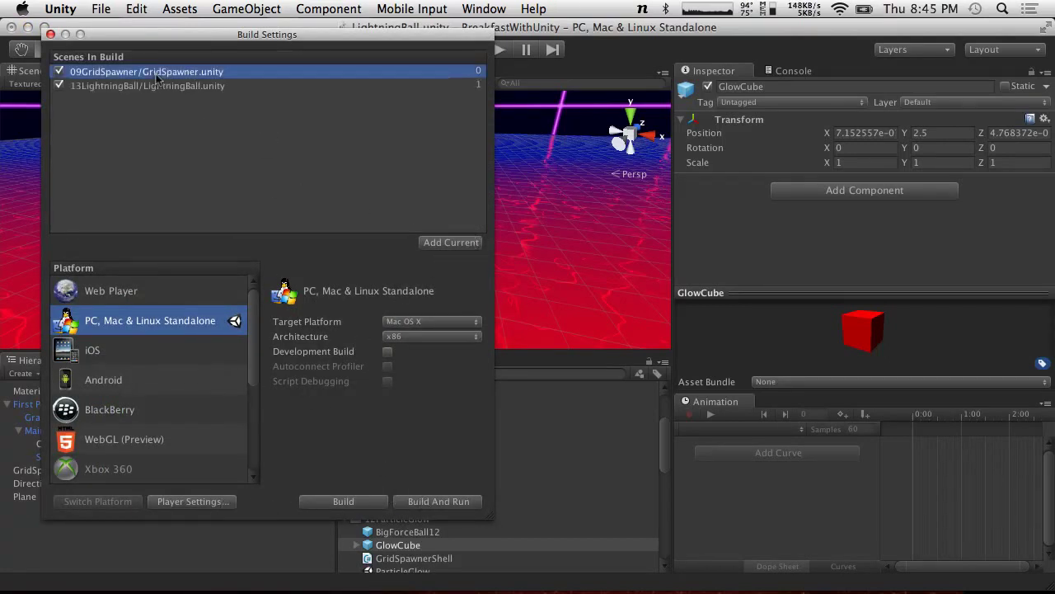
pyautogui.press('Delete')
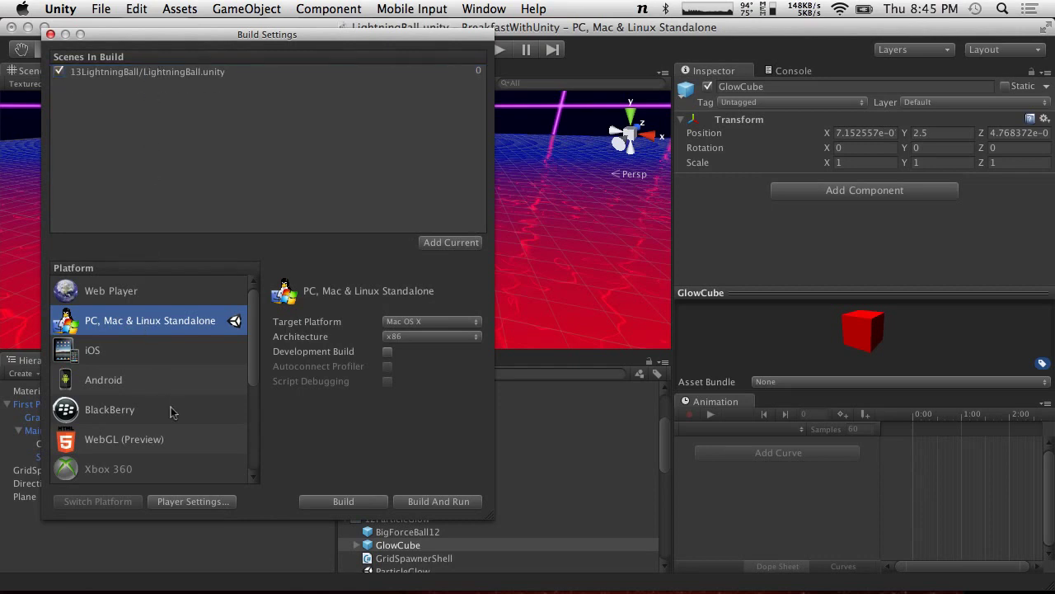
# Step: Choose WebGL (Preview) as the build platform and keep the optimization level at Slow (fast builds)
pyautogui.click(155, 443)
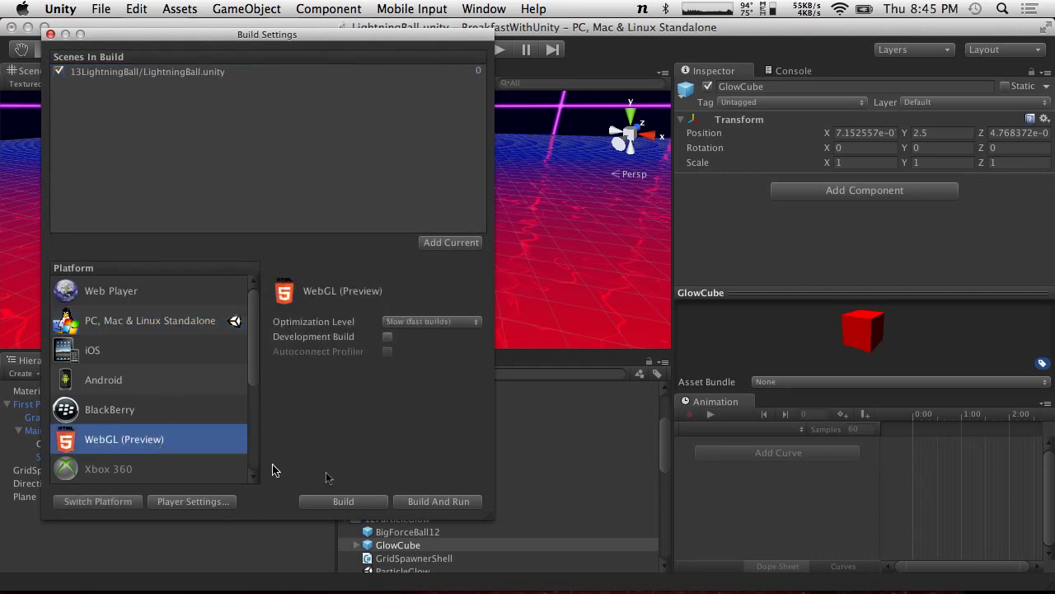
pyautogui.click(433, 321)
pyautogui.click(420, 273)
pyautogui.click(452, 321)
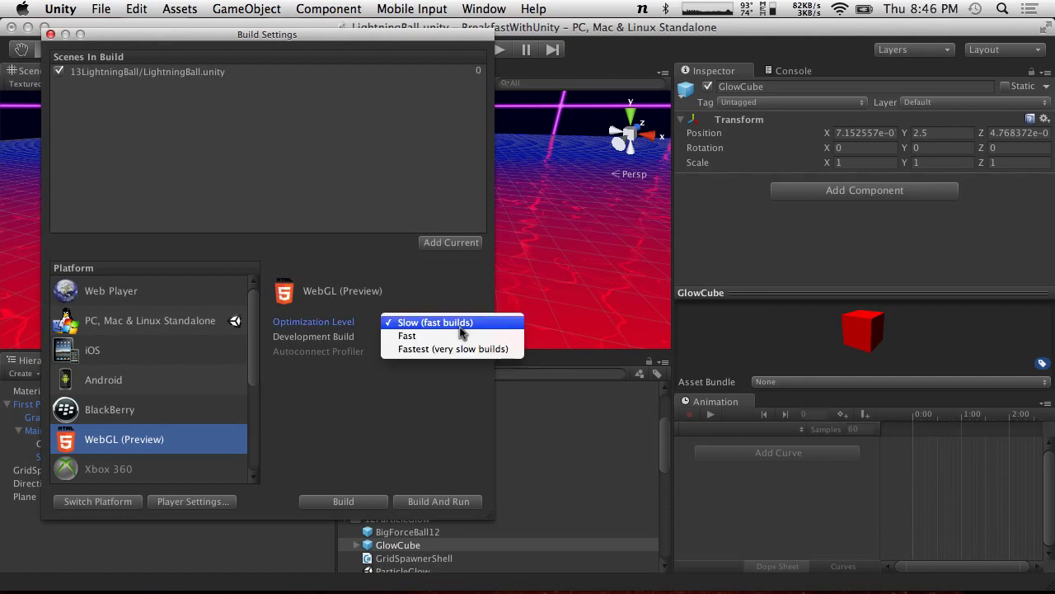
pyautogui.click(428, 299)
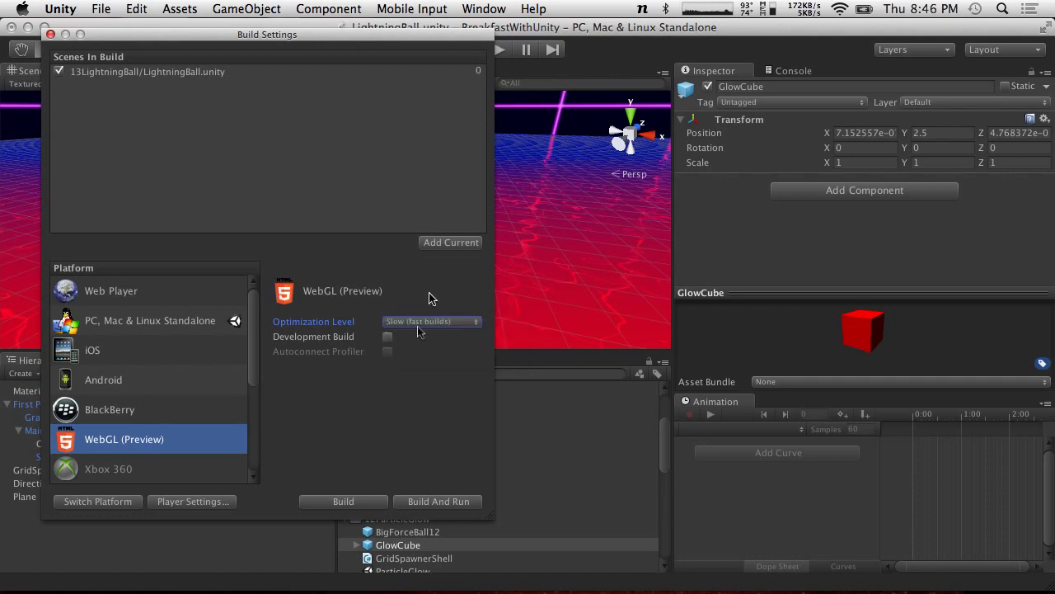
# Step: Build the WebGL version to the Desktop under the name WebGLTest
pyautogui.click(343, 501)
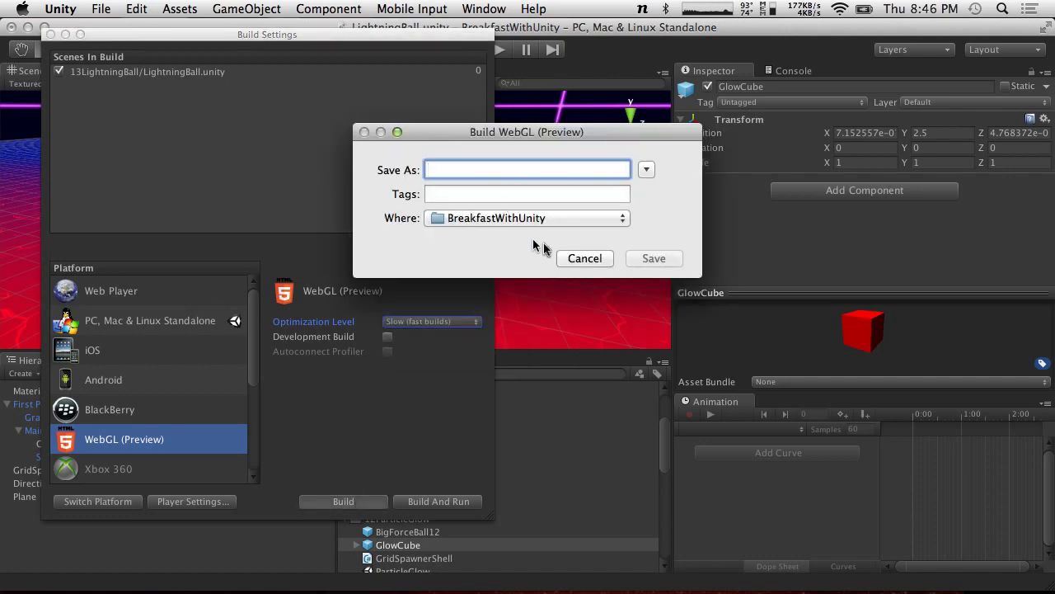
pyautogui.click(494, 217)
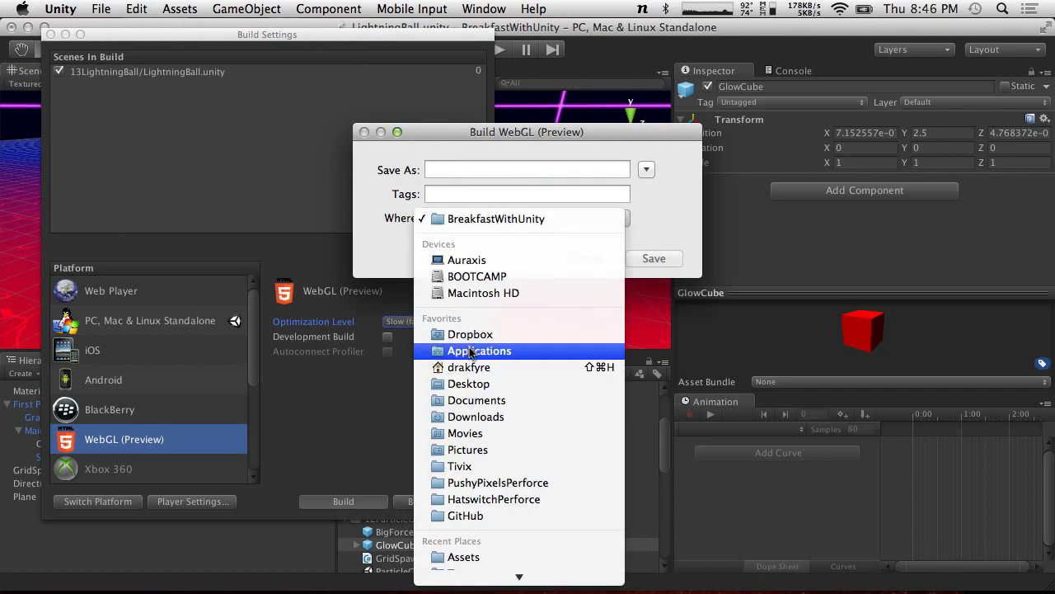
pyautogui.click(478, 385)
pyautogui.write('W')
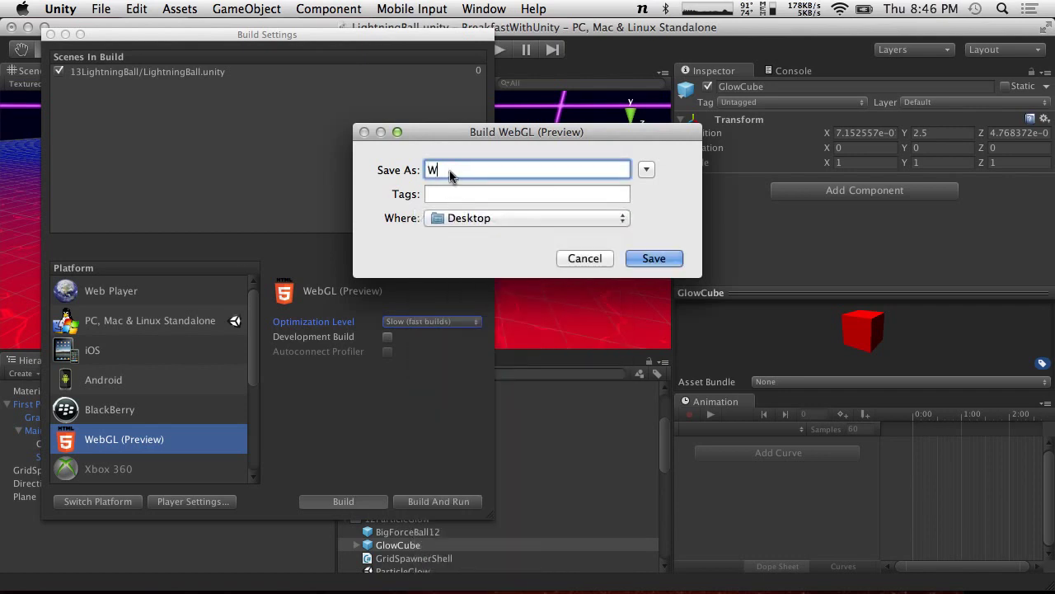
pyautogui.write('ebGLTest')
pyautogui.press('Return')
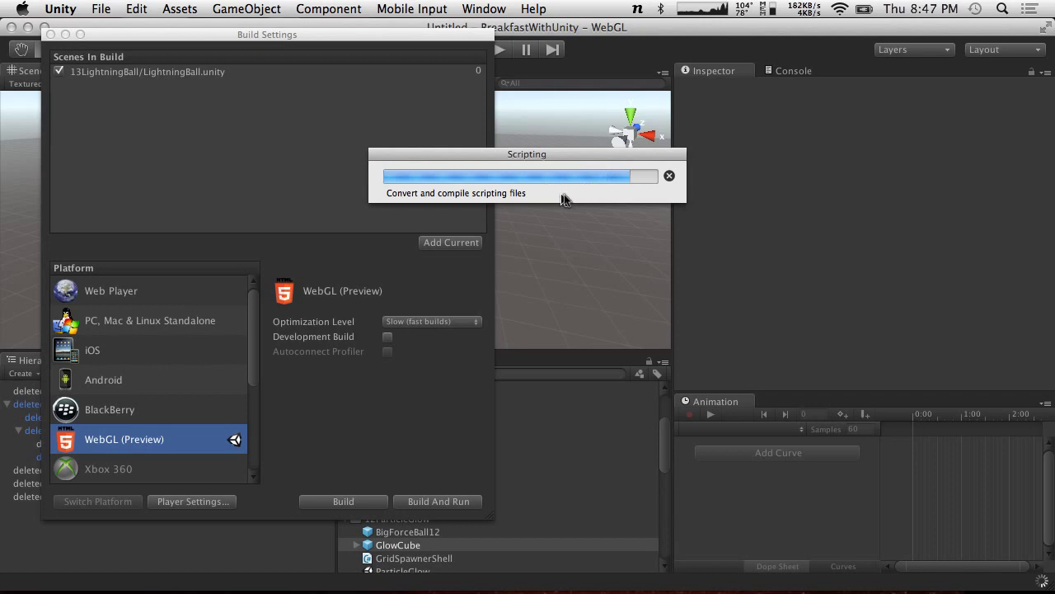
# Step: Open the WebGLTest folder from the desktop and move its window clear of the build progress dialog
pyautogui.press('F11')
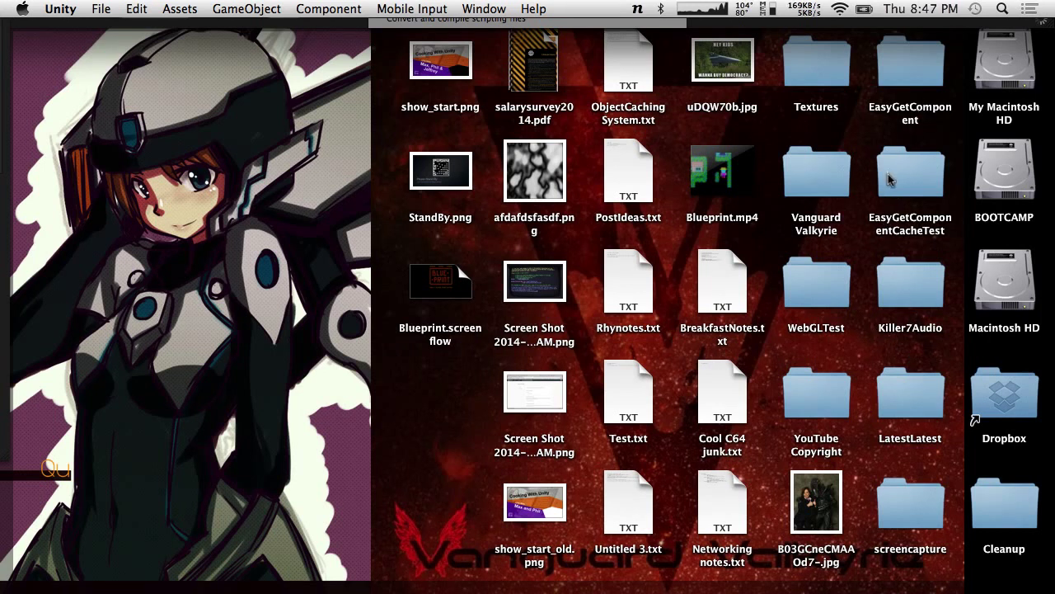
pyautogui.doubleClick(827, 304)
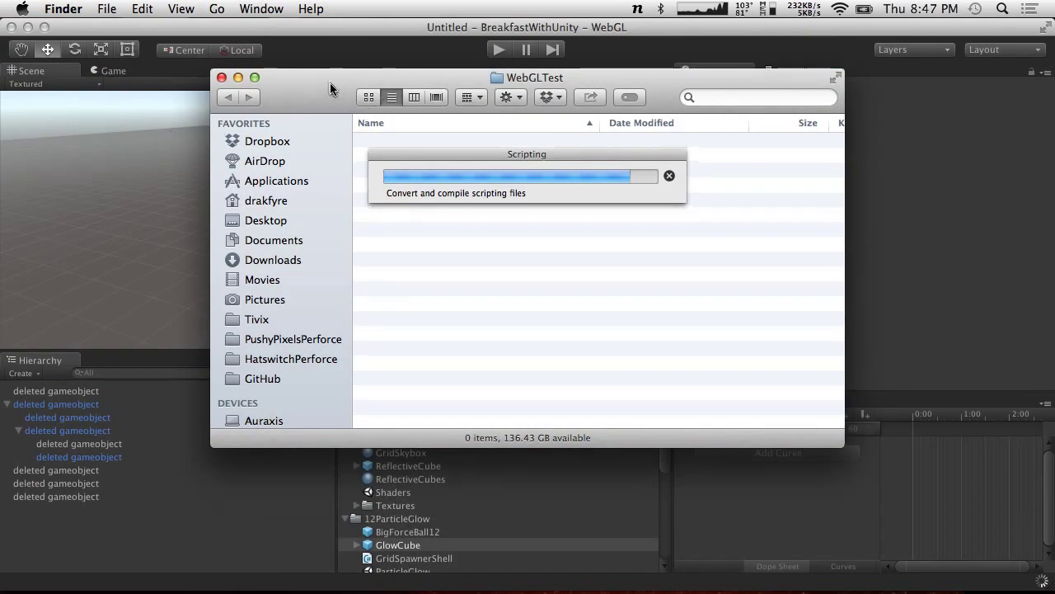
pyautogui.moveTo(361, 105)
pyautogui.mouseDown()
pyautogui.moveTo(536, 219)
pyautogui.moveTo(488, 207)
pyautogui.moveTo(519, 213)
pyautogui.mouseUp()
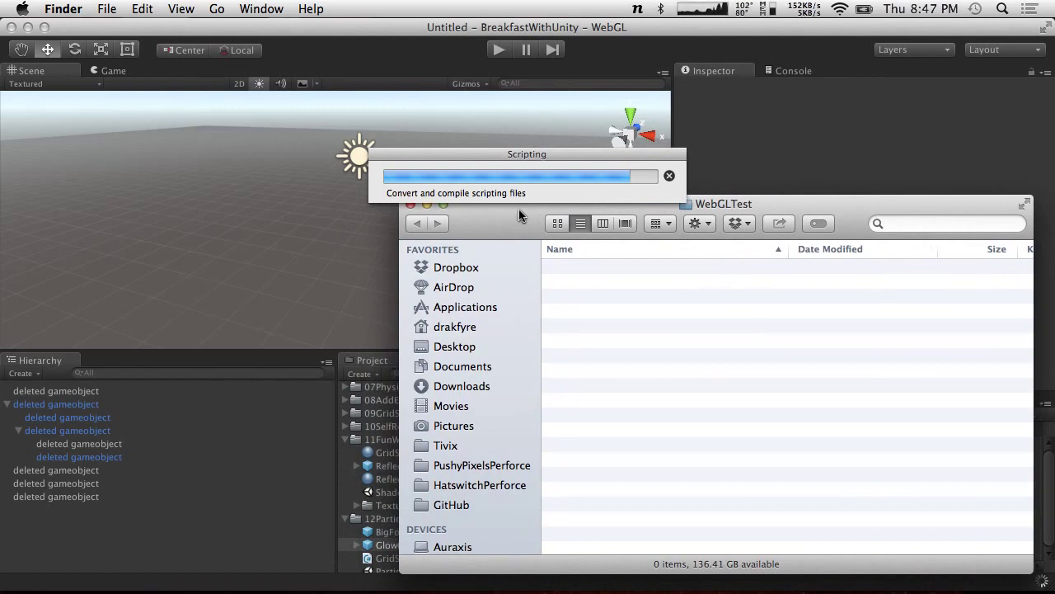
# Step: Examine the system's CPU load, temperature sensors, memory and network activity during the build, and bring the build progress back into view
pyautogui.click(709, 8)
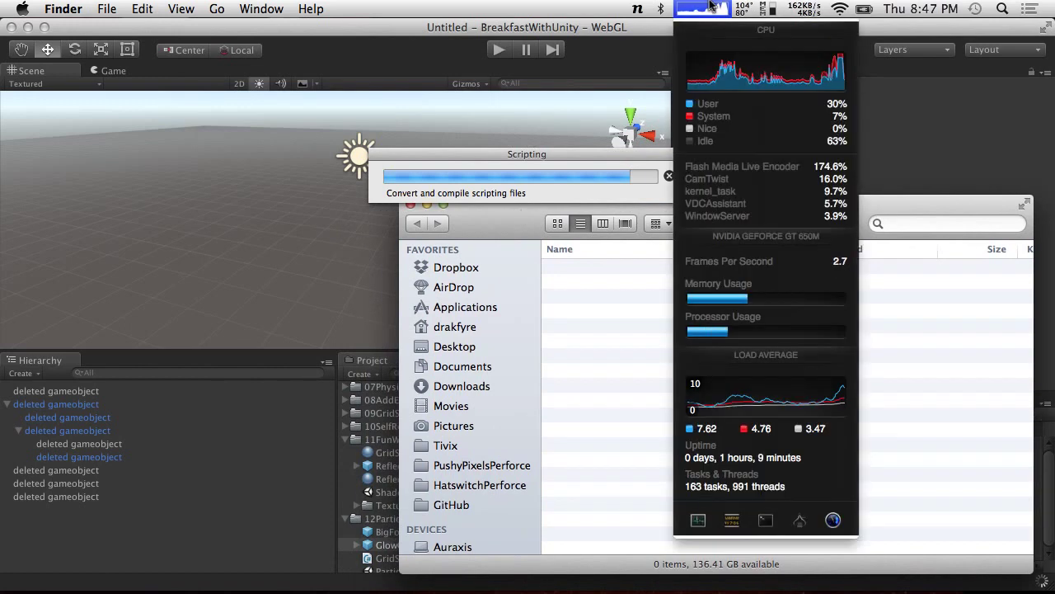
pyautogui.click(709, 7)
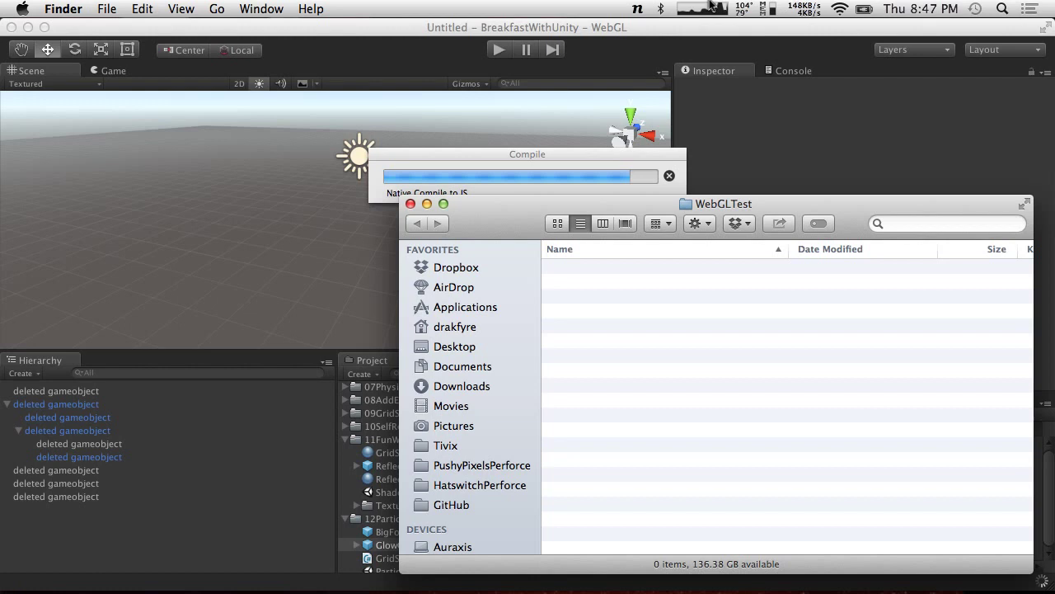
pyautogui.click(710, 5)
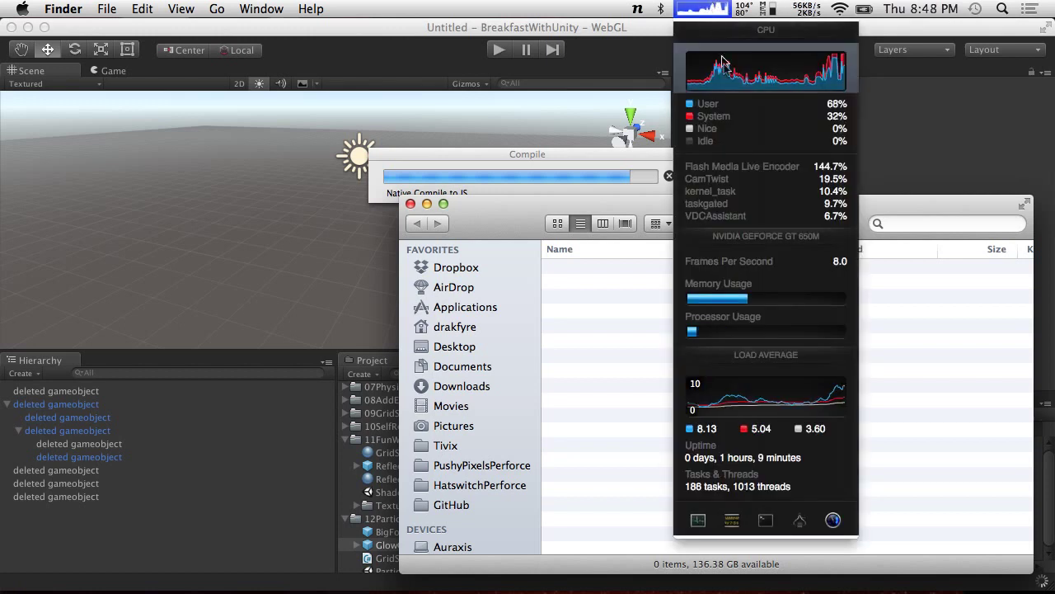
pyautogui.moveTo(731, 89)
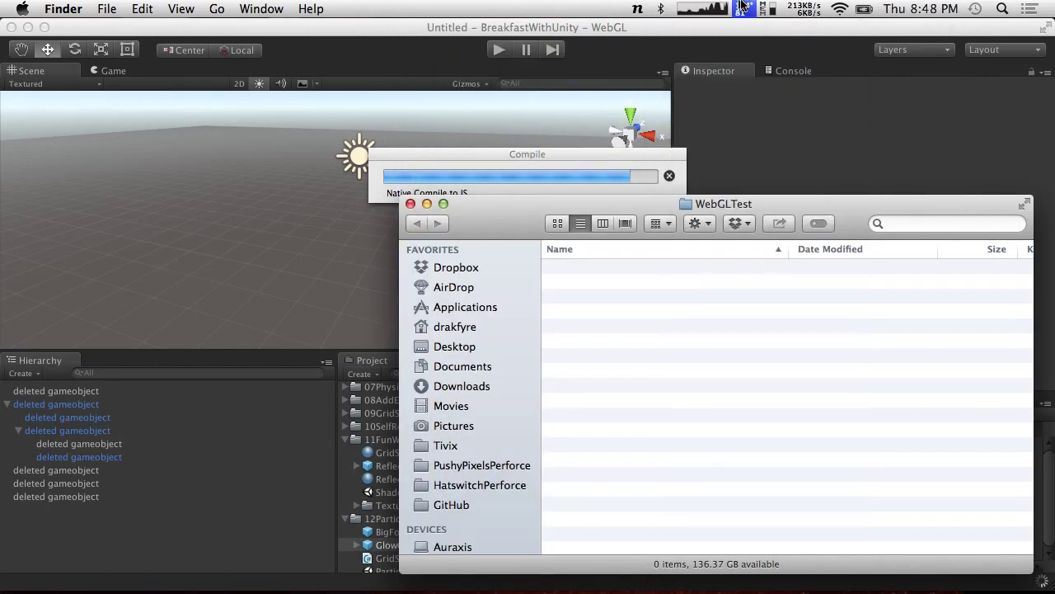
pyautogui.click(742, 8)
pyautogui.moveTo(777, 196)
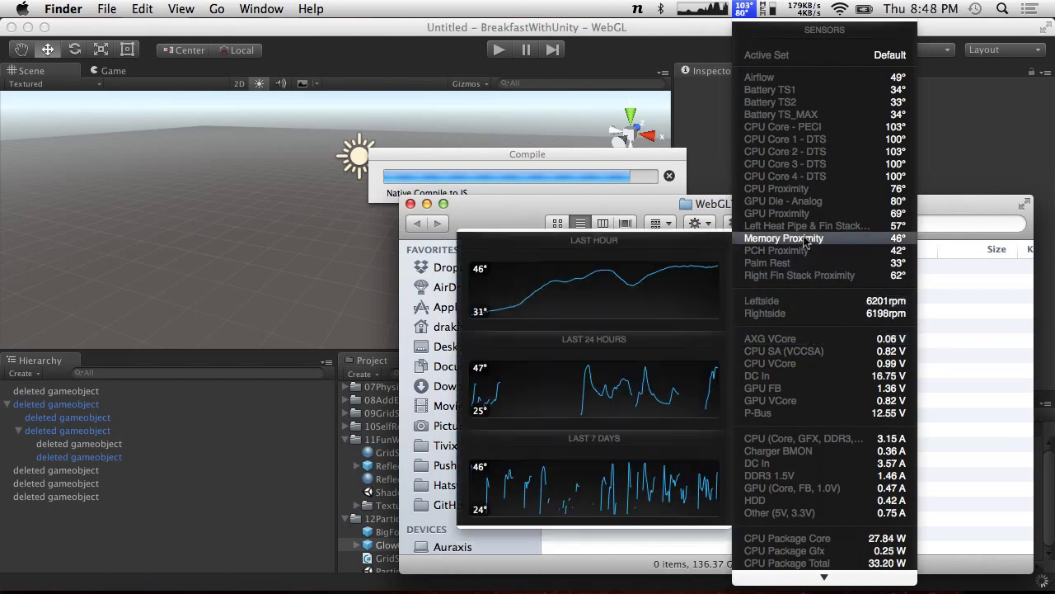
pyautogui.click(745, 11)
pyautogui.click(775, 11)
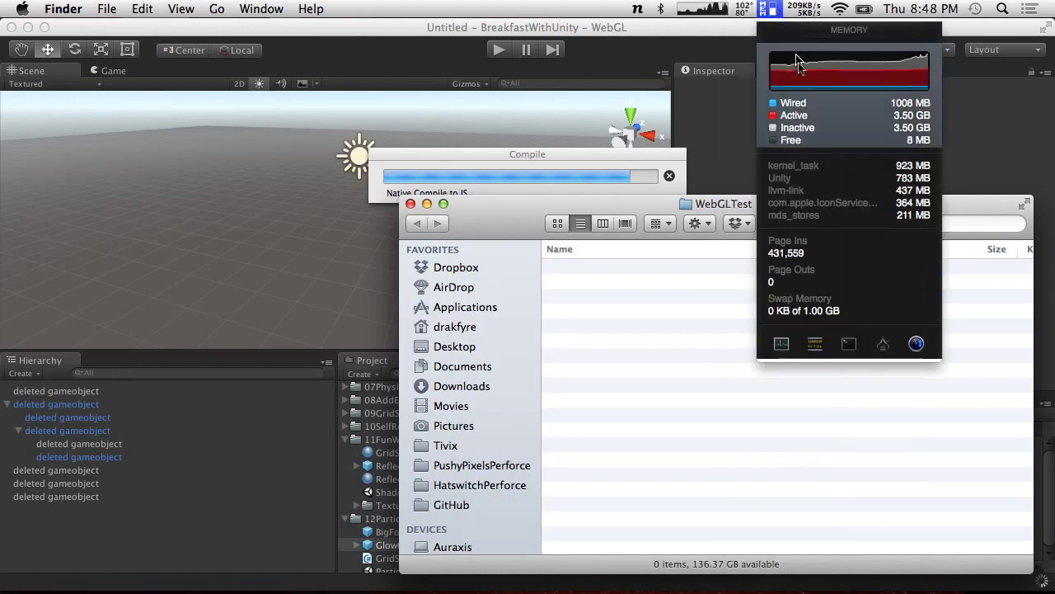
pyautogui.moveTo(804, 76)
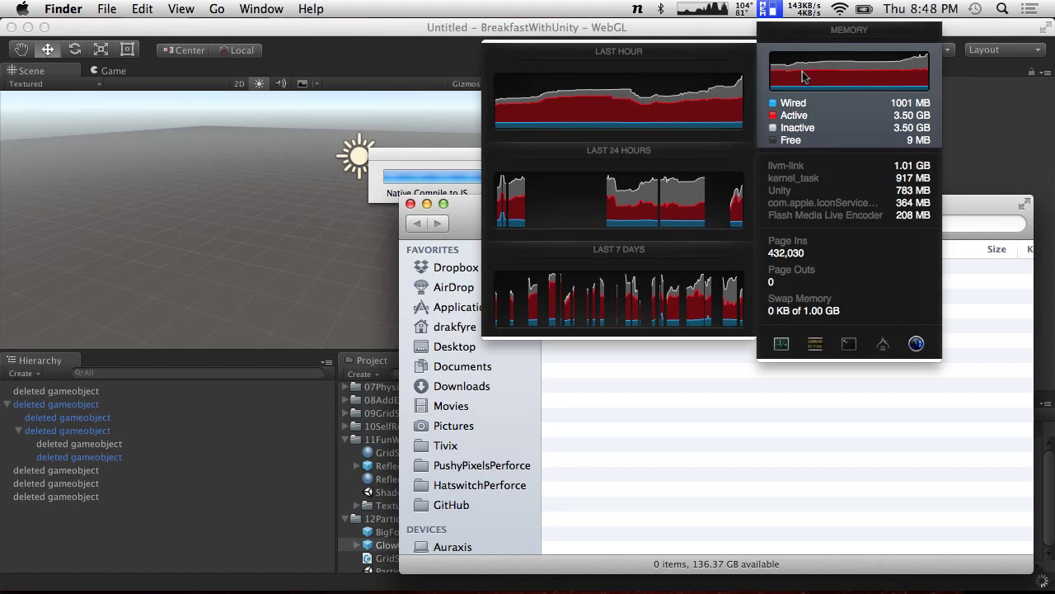
pyautogui.click(808, 9)
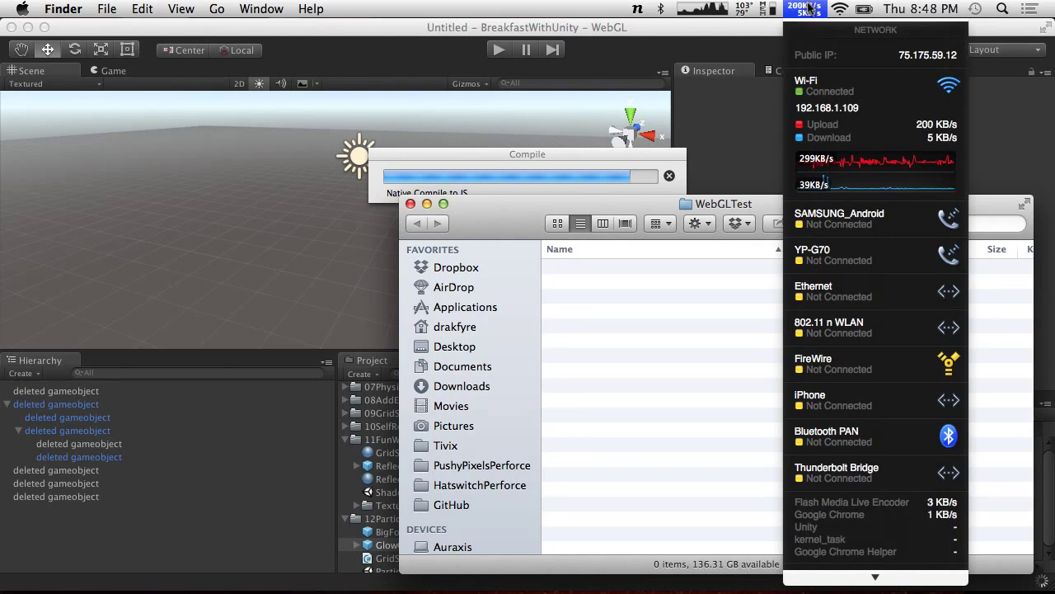
pyautogui.click(811, 8)
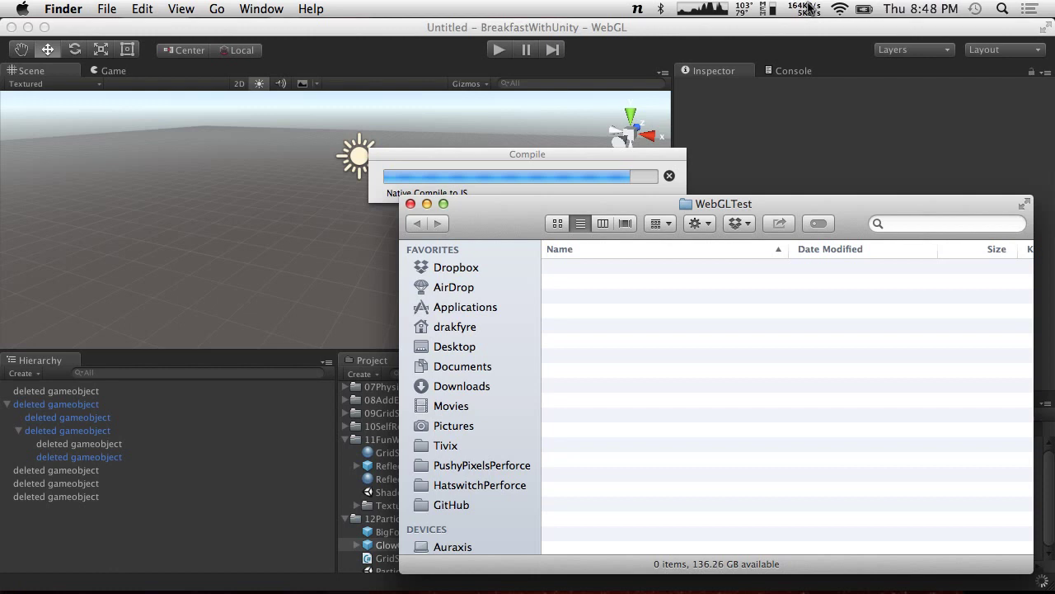
pyautogui.click(692, 8)
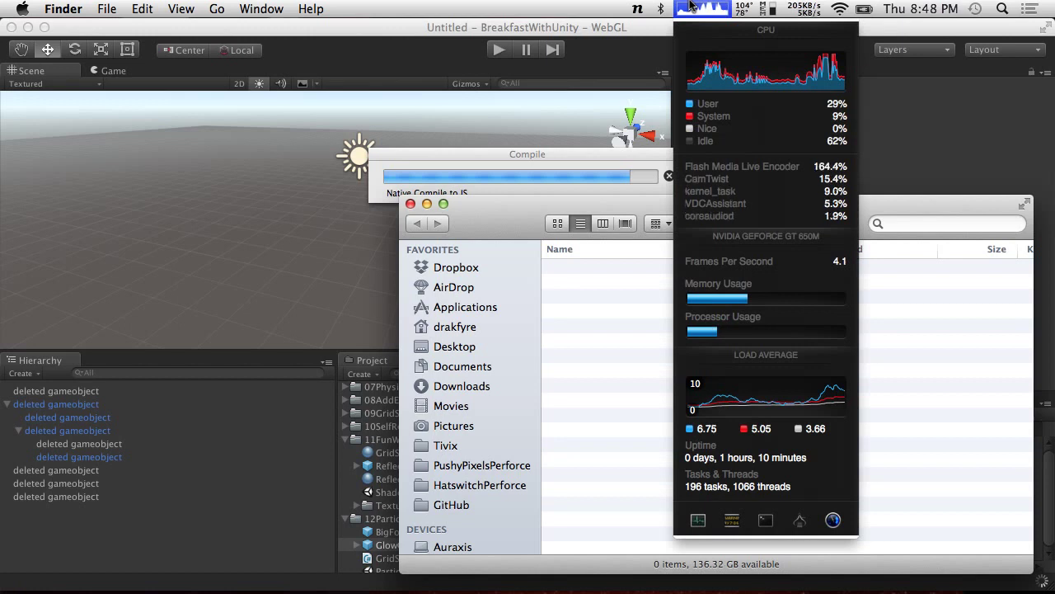
pyautogui.click(691, 6)
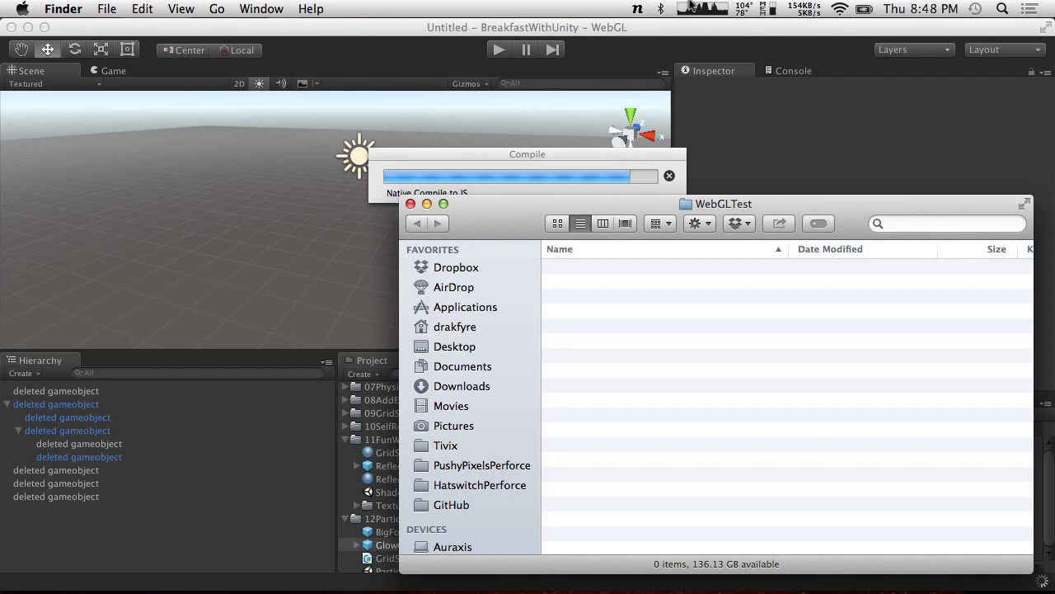
pyautogui.click(498, 165)
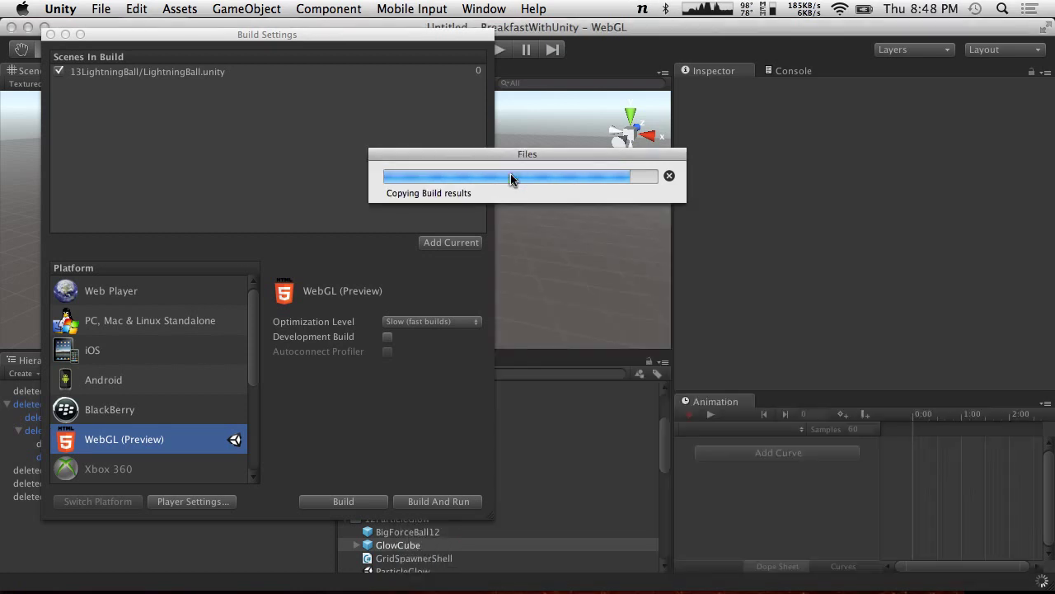
# Step: Switch to Finder and open index.html from the WebGLTest build folder in the web browser
pyautogui.moveTo(544, 569)
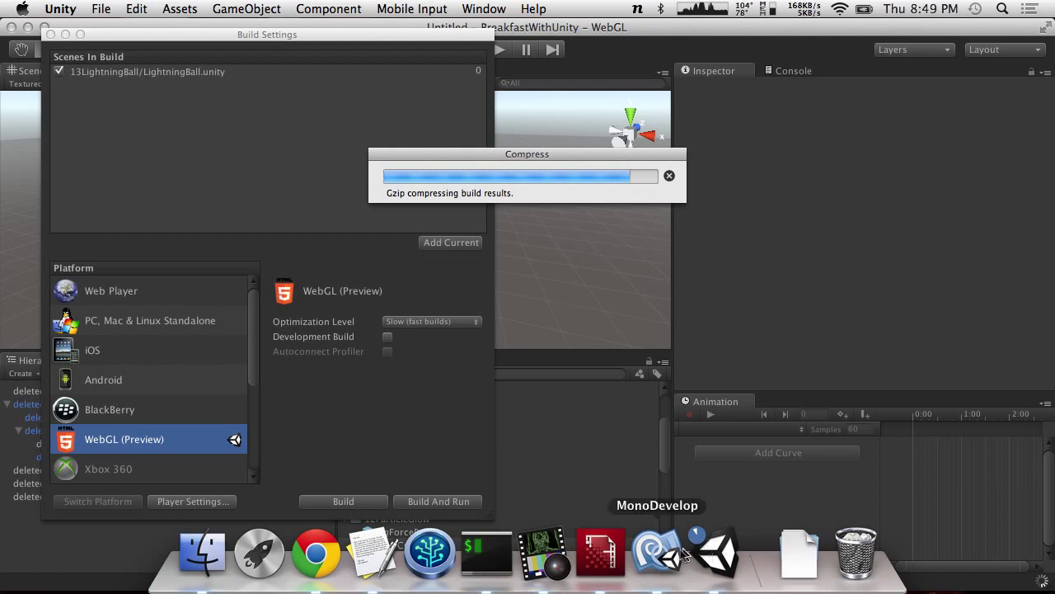
pyautogui.click(202, 552)
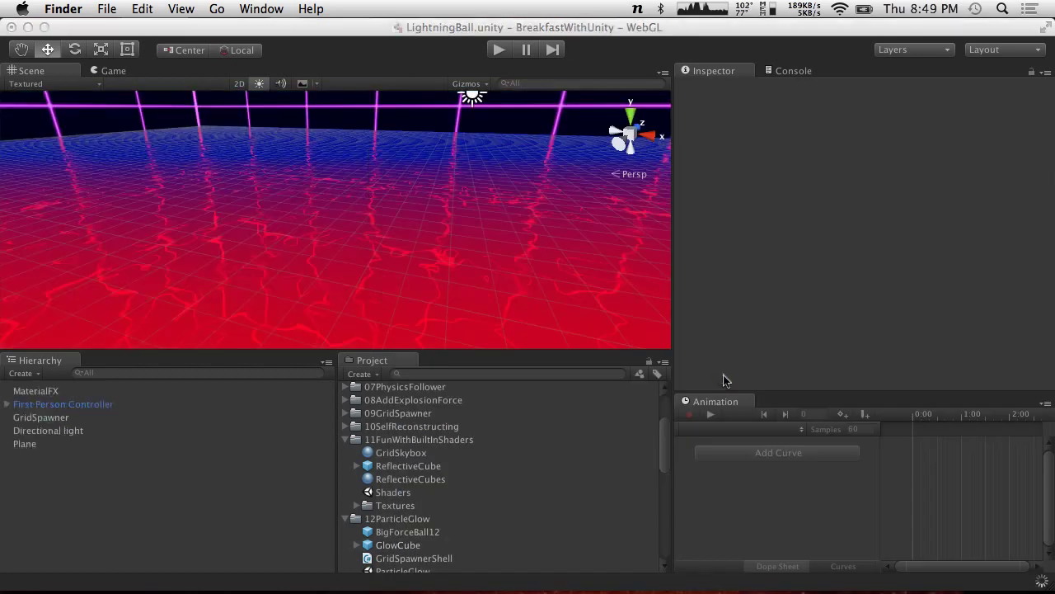
pyautogui.moveTo(371, 589)
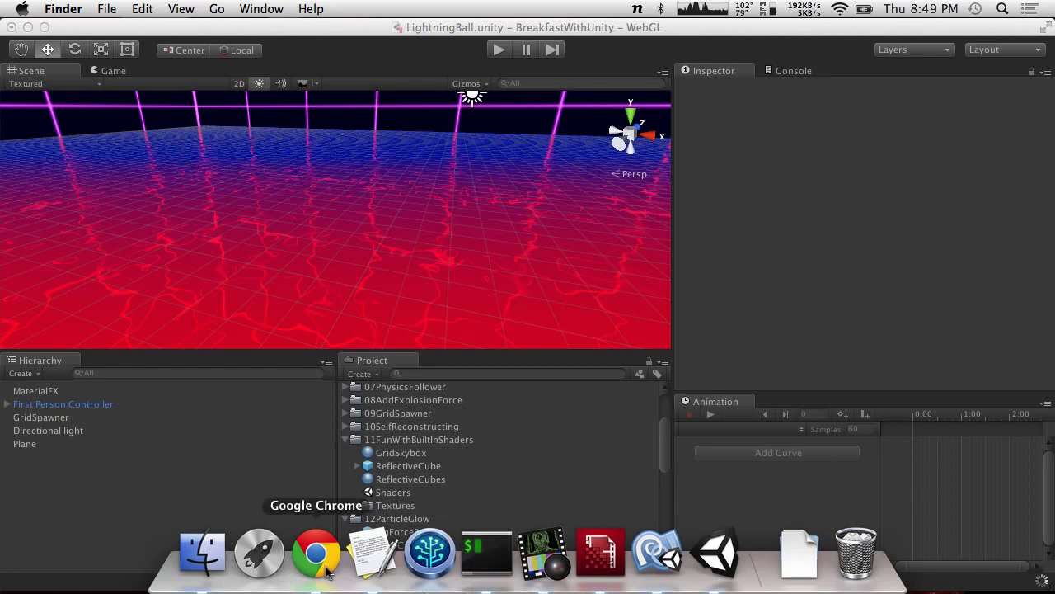
pyautogui.click(203, 552)
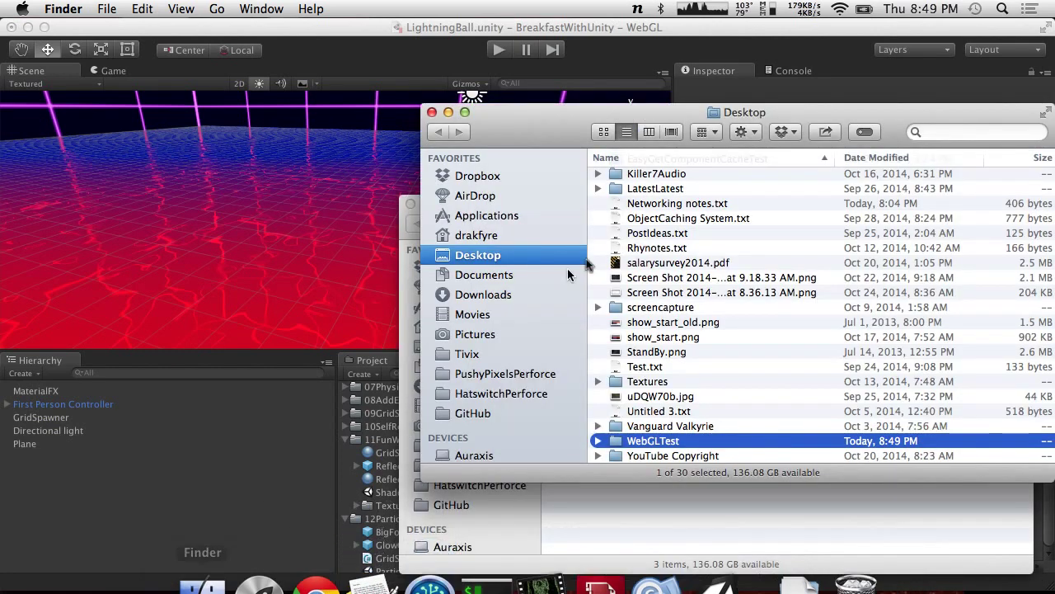
pyautogui.doubleClick(652, 441)
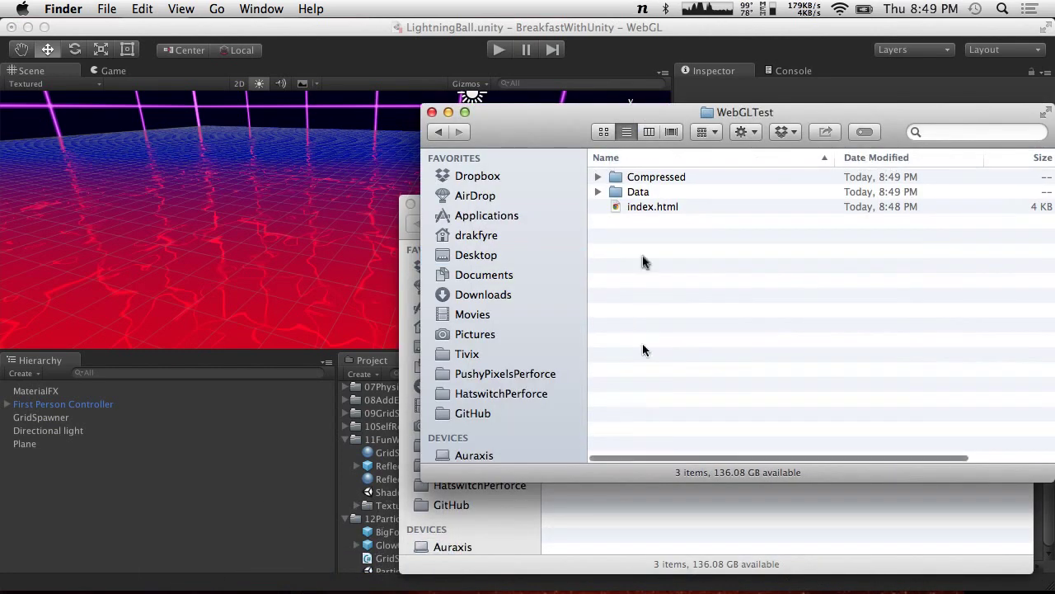
pyautogui.doubleClick(648, 207)
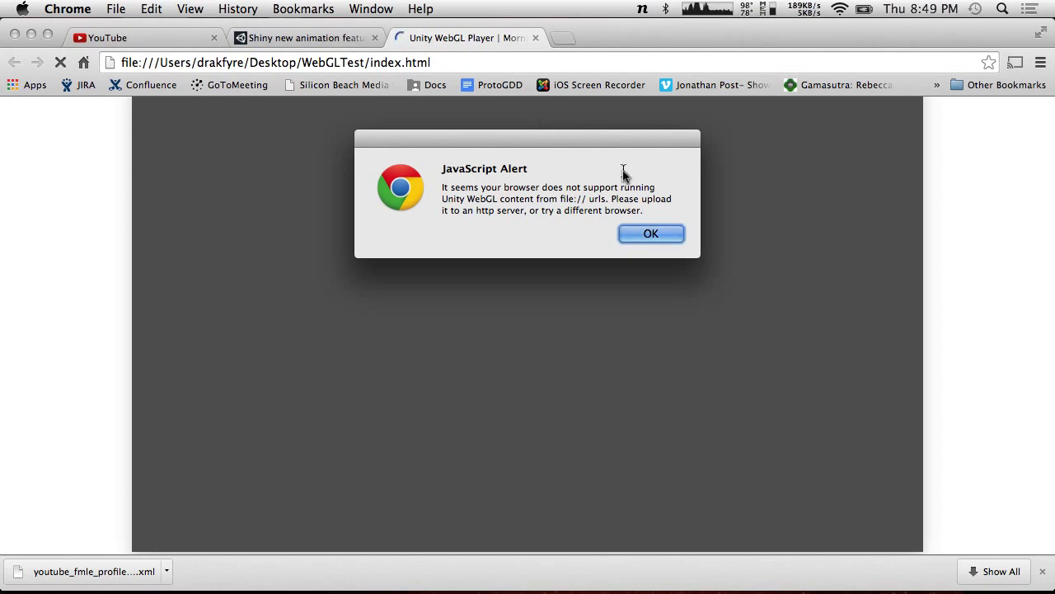
# Step: Dismiss the JavaScript alert in Chrome and switch to Safari to try another browser
pyautogui.click(652, 234)
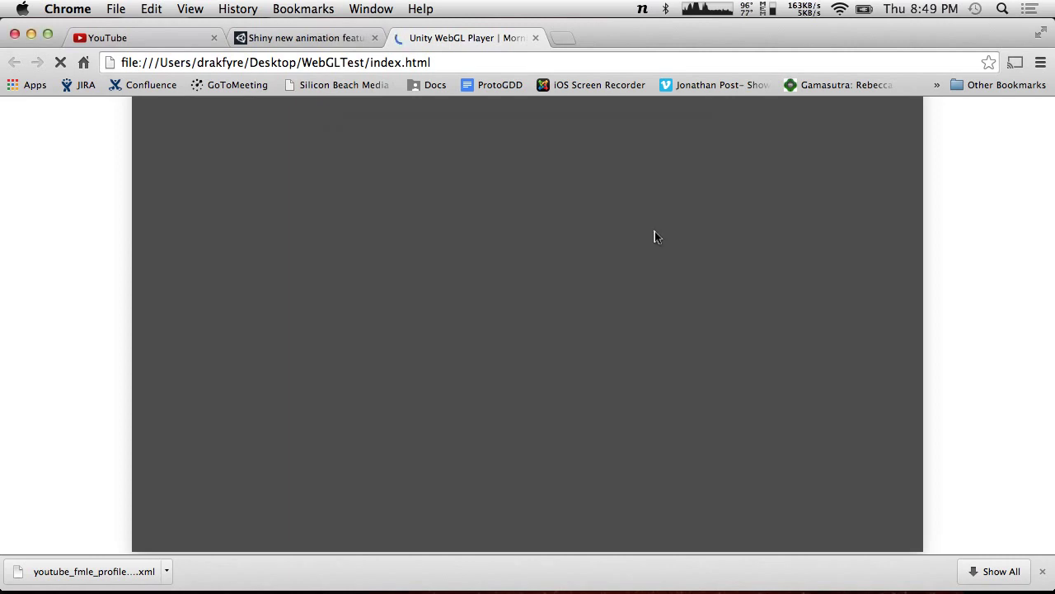
pyautogui.hotkey('alt', 'space')
pyautogui.write('saf')
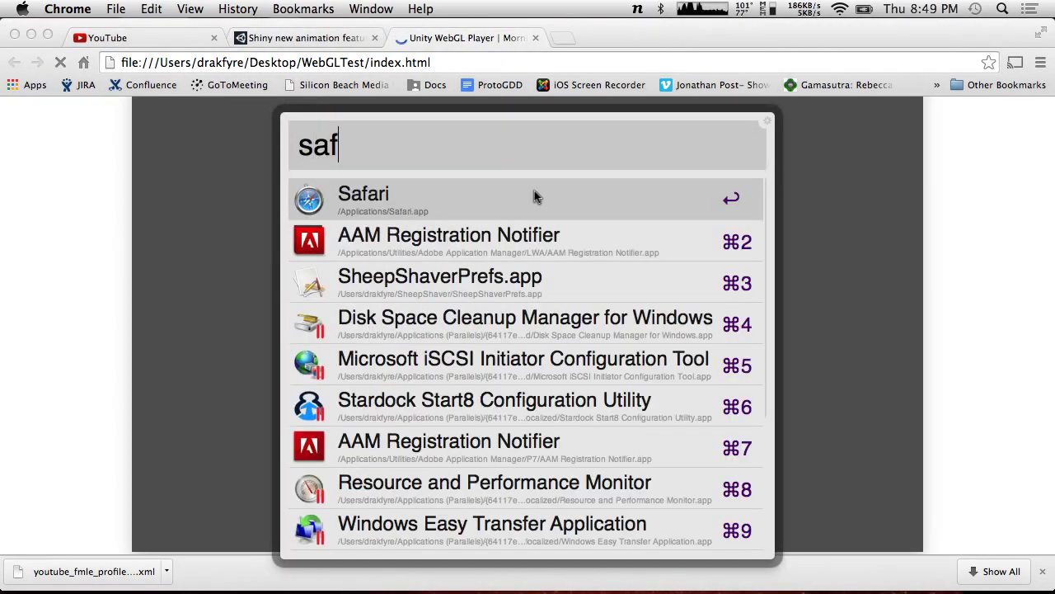
pyautogui.press('Return')
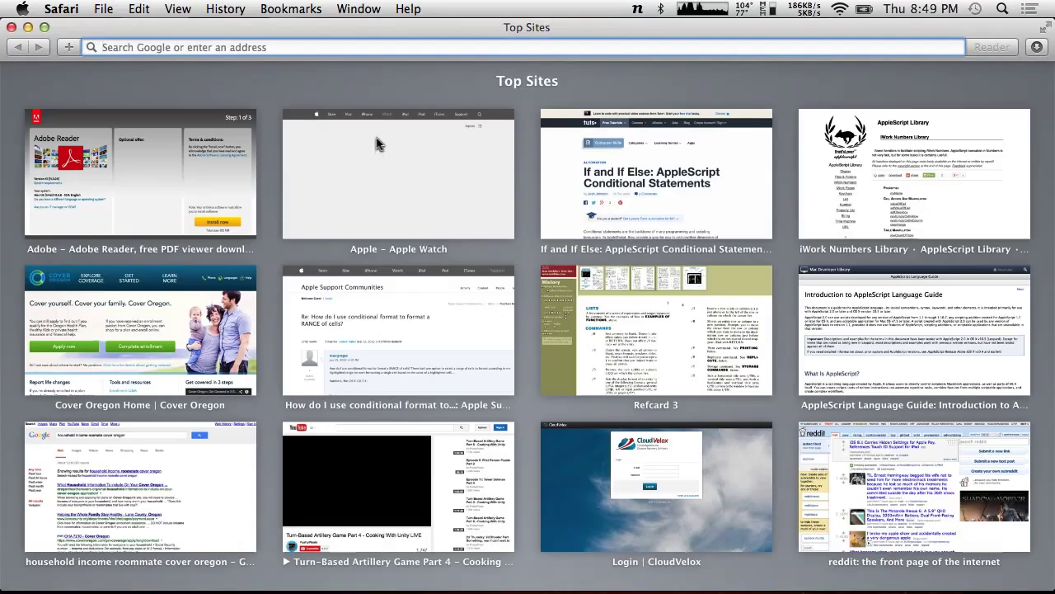
pyautogui.write('delay')
pyautogui.press('BackSpace')
pyautogui.press('BackSpace')
pyautogui.press('BackSpace')
pyautogui.press('BackSpace')
pyautogui.press('BackSpace')
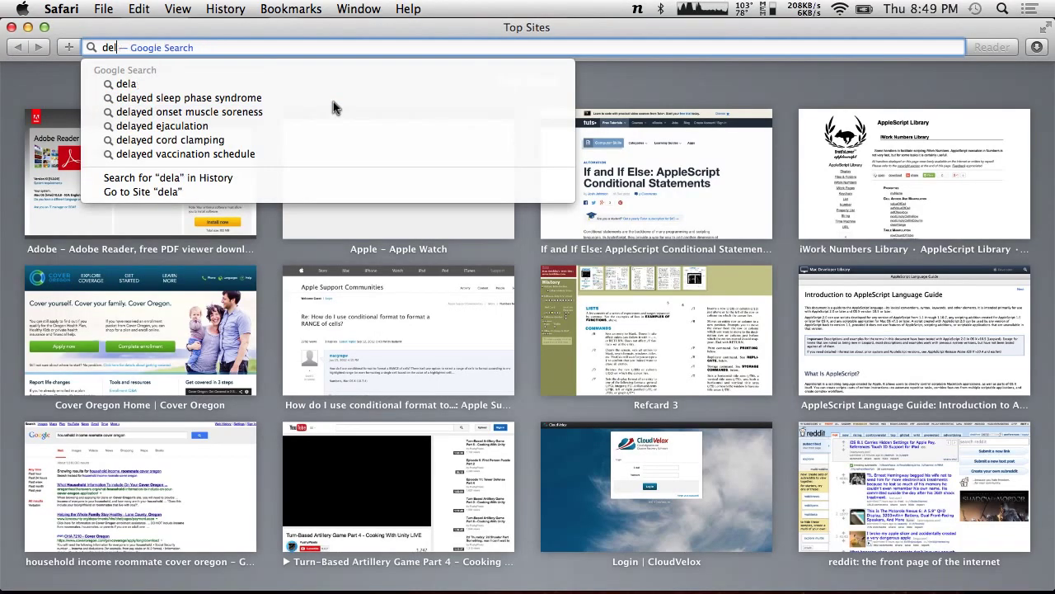
# Step: Load index.html from Finder's WebGLTest folder in Safari and dismiss the JavaScript alert
pyautogui.press('super+Tab')
pyautogui.press('super+Tab')
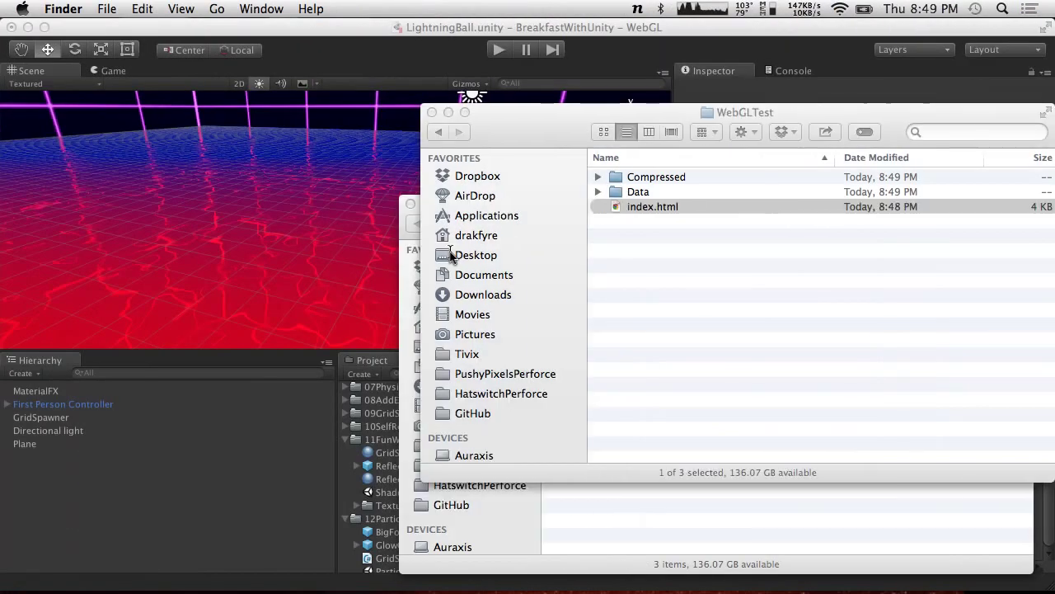
pyautogui.moveTo(638, 208); pyautogui.dragTo(352, 44)
pyautogui.press('super+Tab')
pyautogui.press('super+Tab')
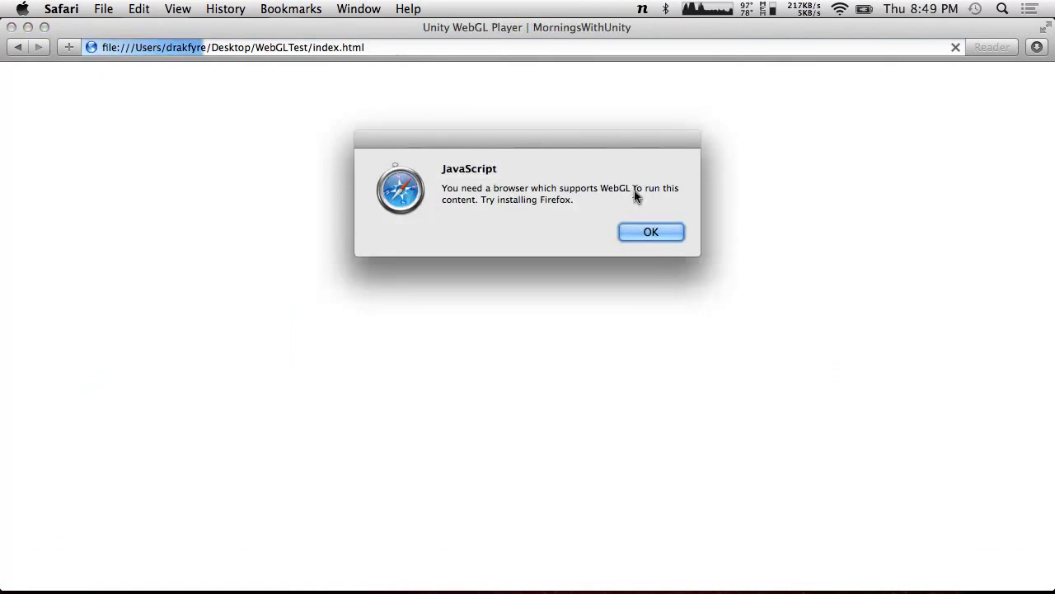
pyautogui.click(647, 232)
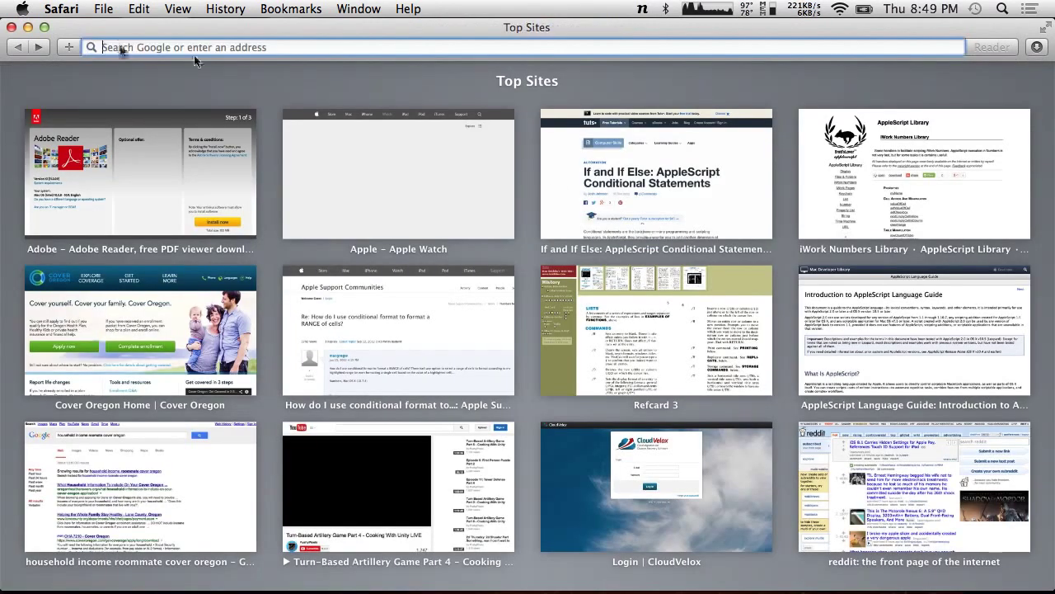
# Step: Search the web for firefox and open Mozilla's Firefox download page
pyautogui.write('firefox')
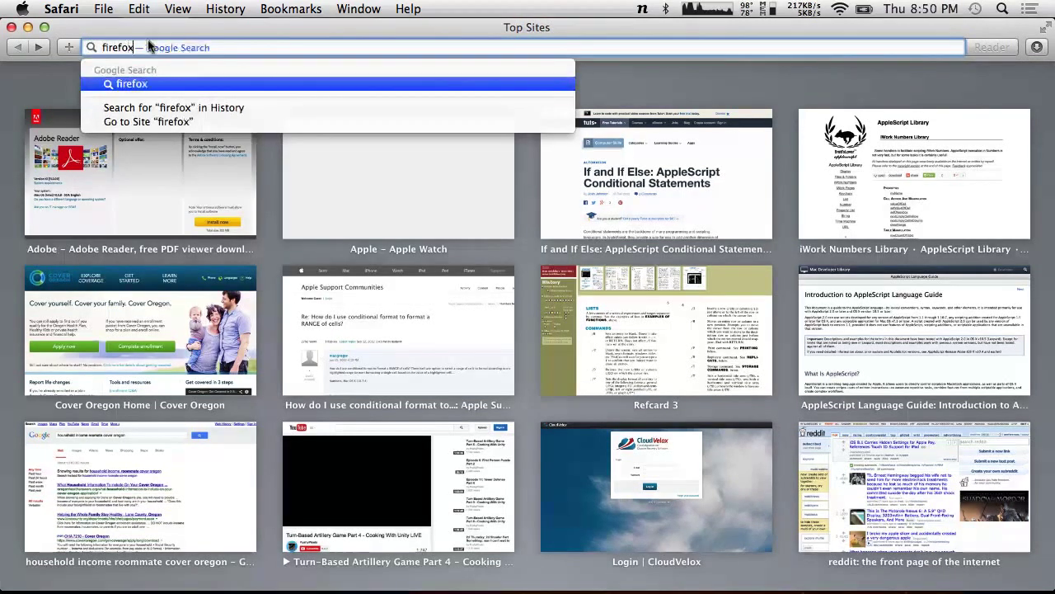
pyautogui.press('Escape')
pyautogui.press('Return')
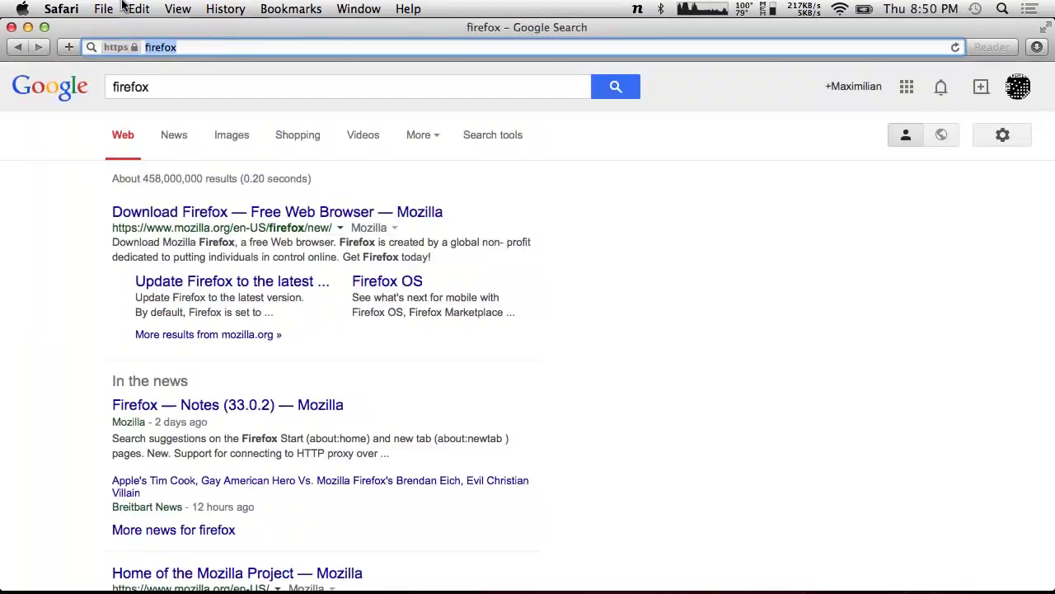
pyautogui.click(199, 216)
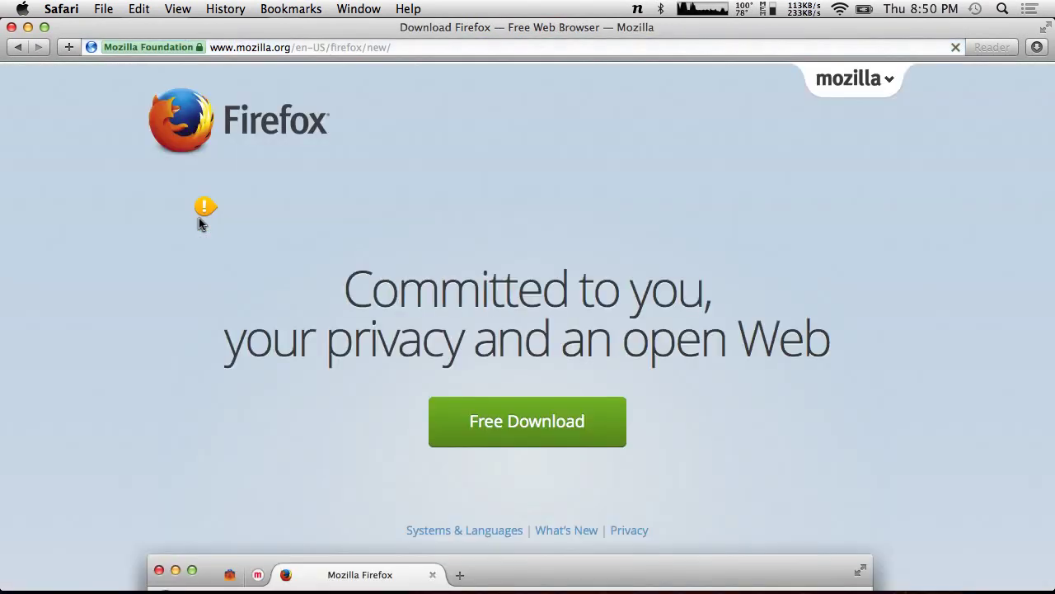
# Step: Start the free Firefox download from the Mozilla page
pyautogui.scroll(-3, 709, 260)
pyautogui.scroll(3, 709, 259)
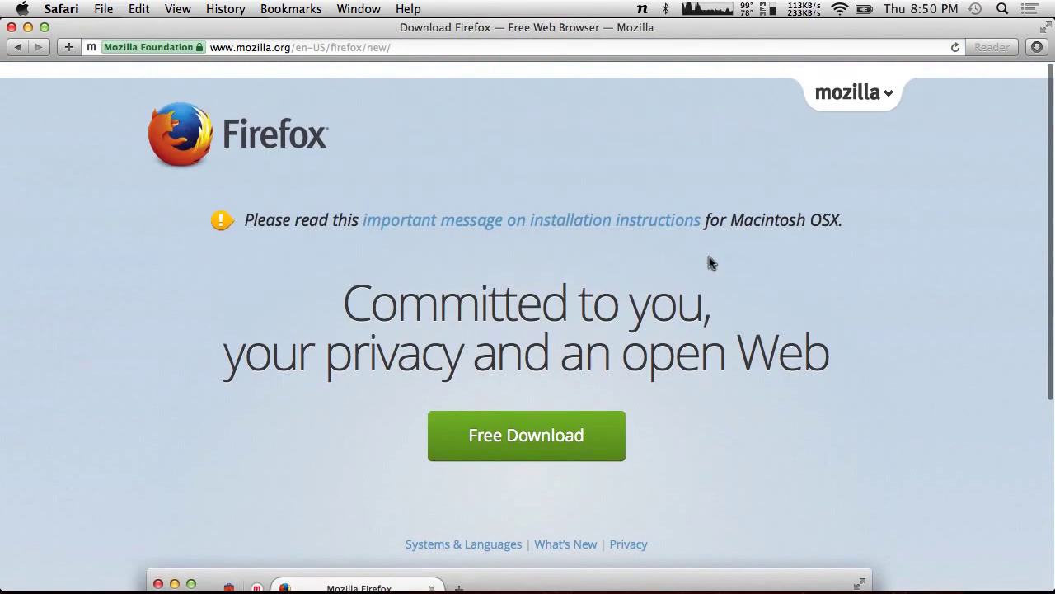
pyautogui.scroll(-3, 709, 259)
pyautogui.click(565, 162)
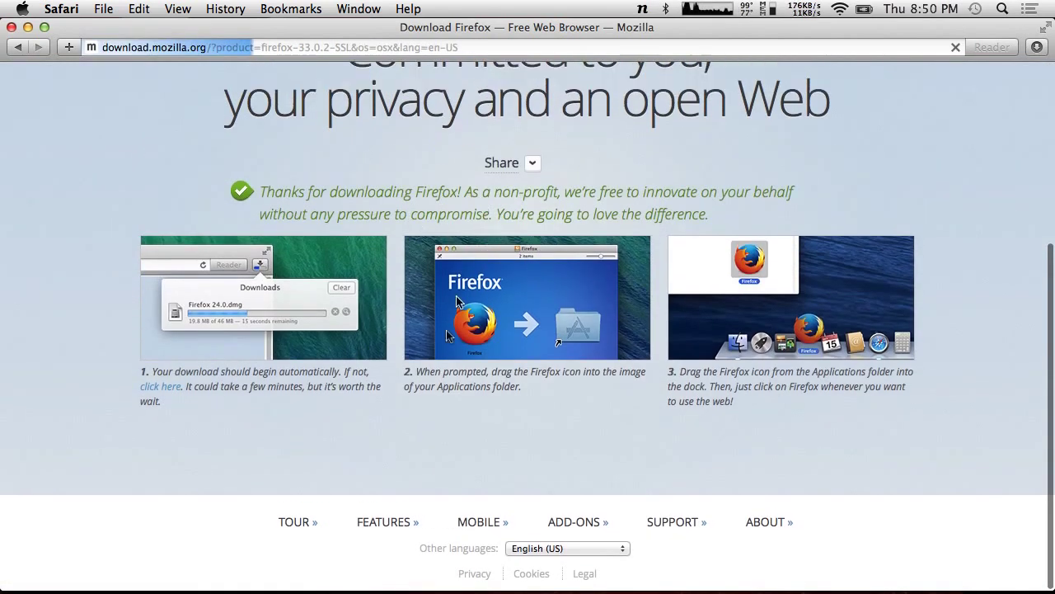
# Step: Request the Firefox download again with the fallback link and cancel the duplicate Firefox 33.0.2.dmg-2 download
pyautogui.click(157, 389)
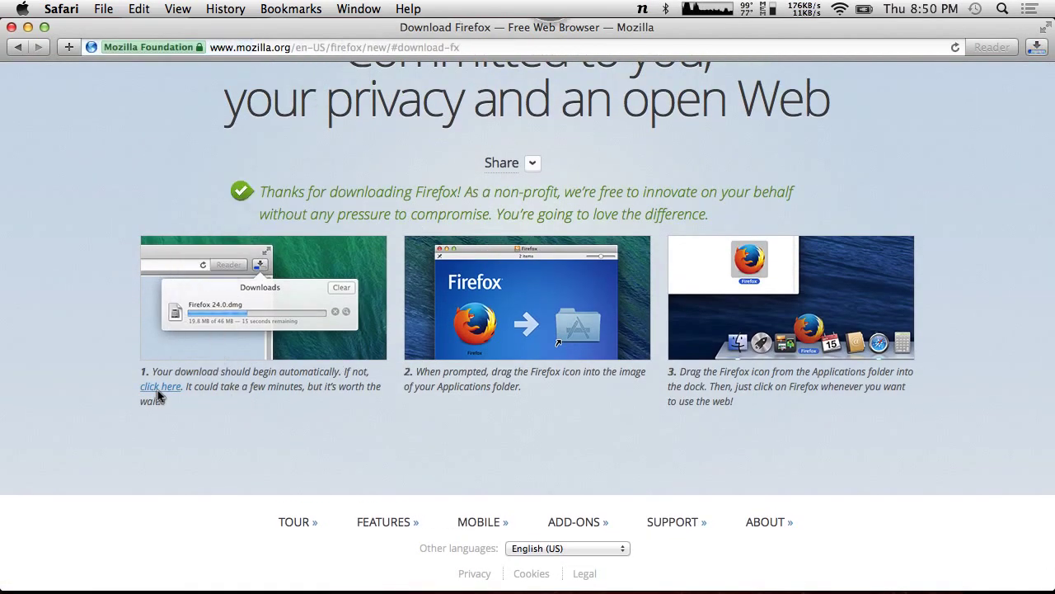
pyautogui.moveTo(825, 540)
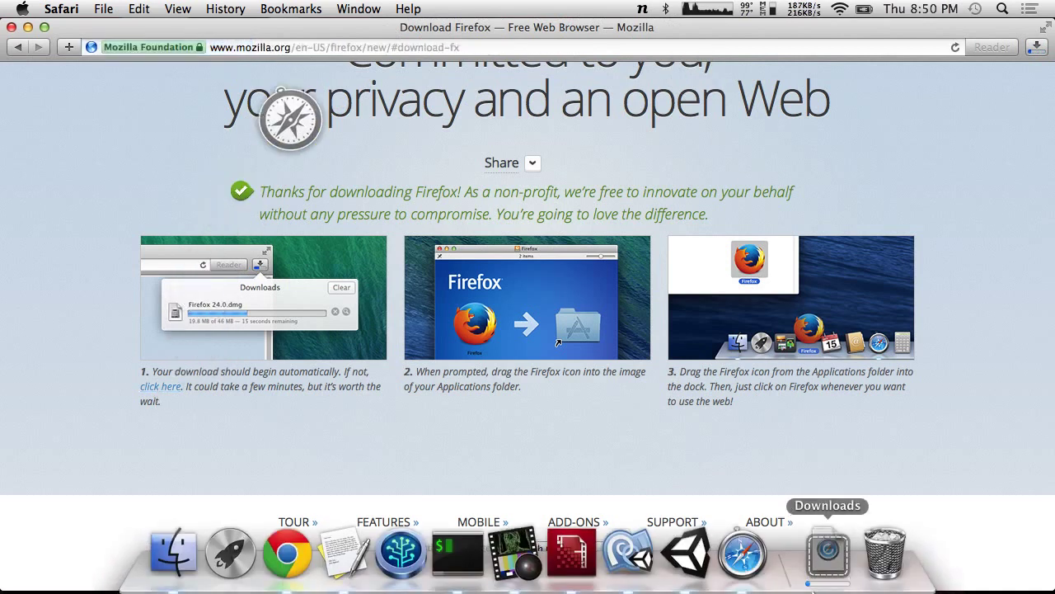
pyautogui.click(835, 542)
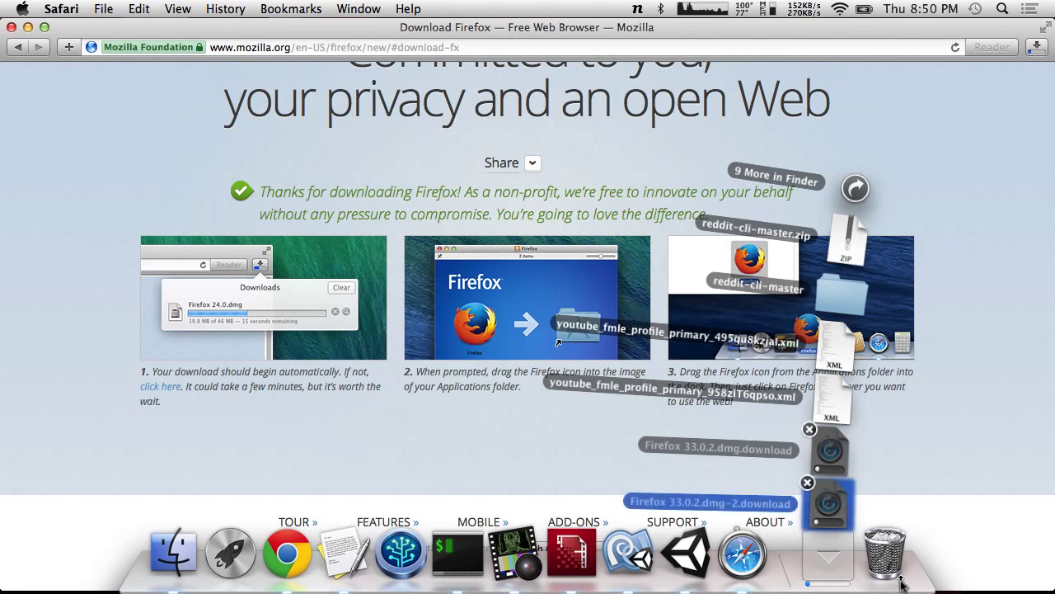
pyautogui.click(809, 484)
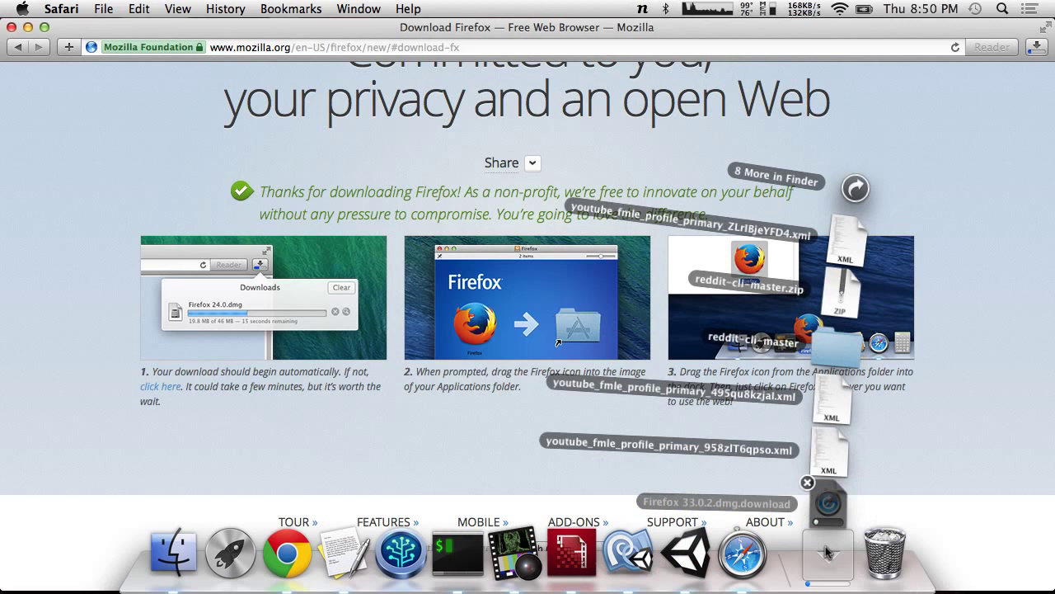
pyautogui.click(76, 333)
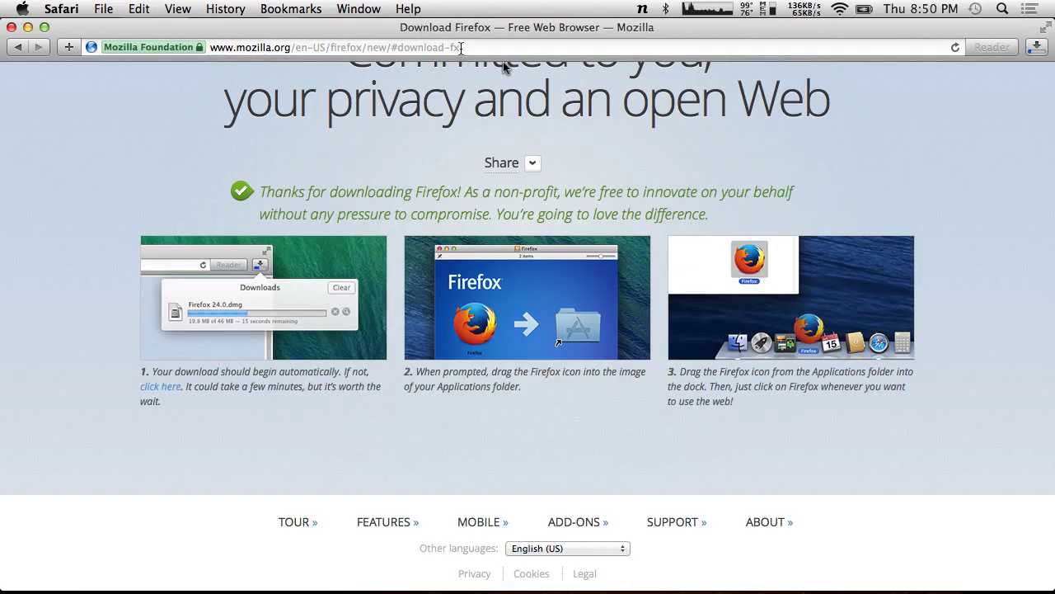
# Step: Close the Safari window, check the Unity WebGL Player page in Chrome and close its tab
pyautogui.click(10, 27)
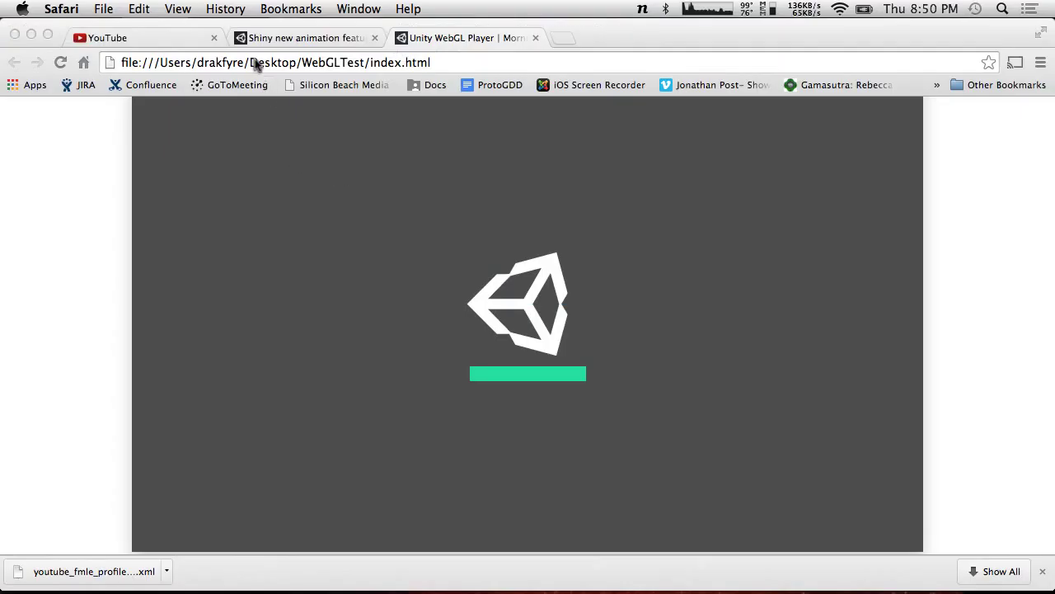
pyautogui.click(536, 365)
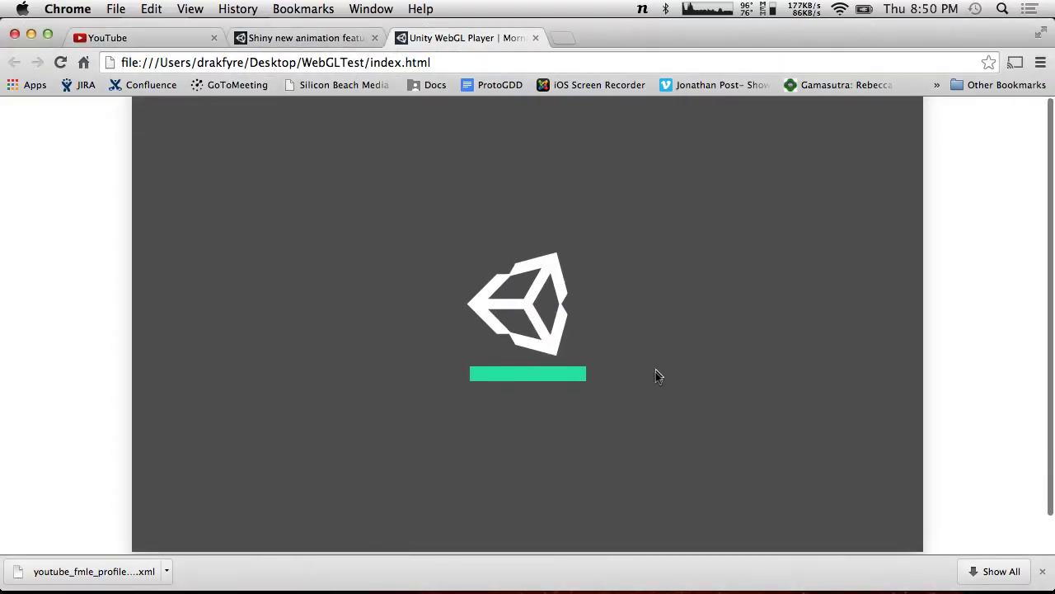
pyautogui.scroll(-2, 329, 276)
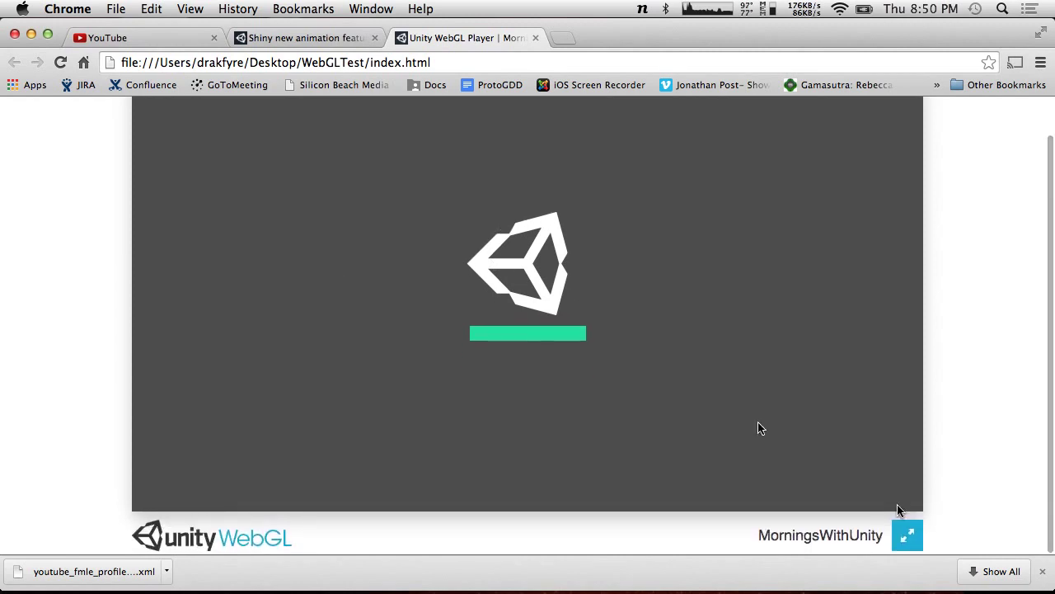
pyautogui.click(536, 38)
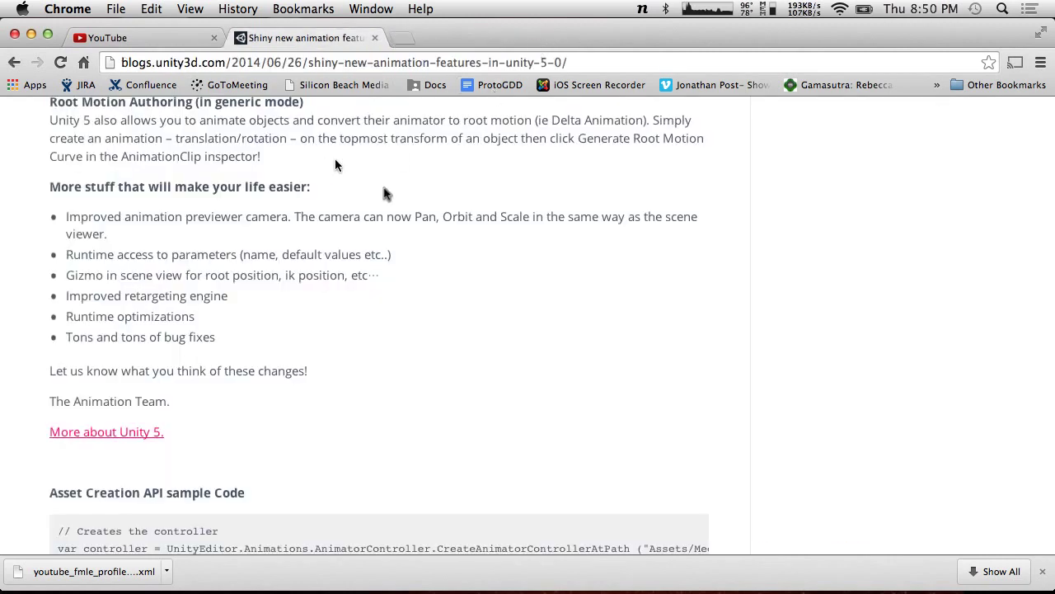
# Step: Switch to Finder, open the build's Data folder and preview its first files, starting with default-cover.jpg
pyautogui.hotkey('ctrl', 'Right')
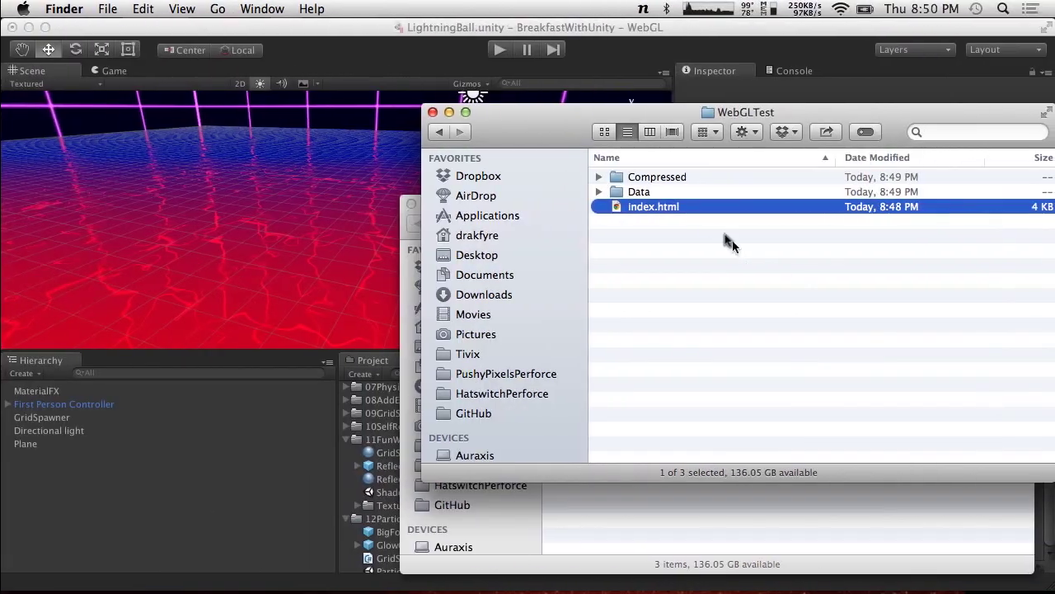
pyautogui.doubleClick(631, 191)
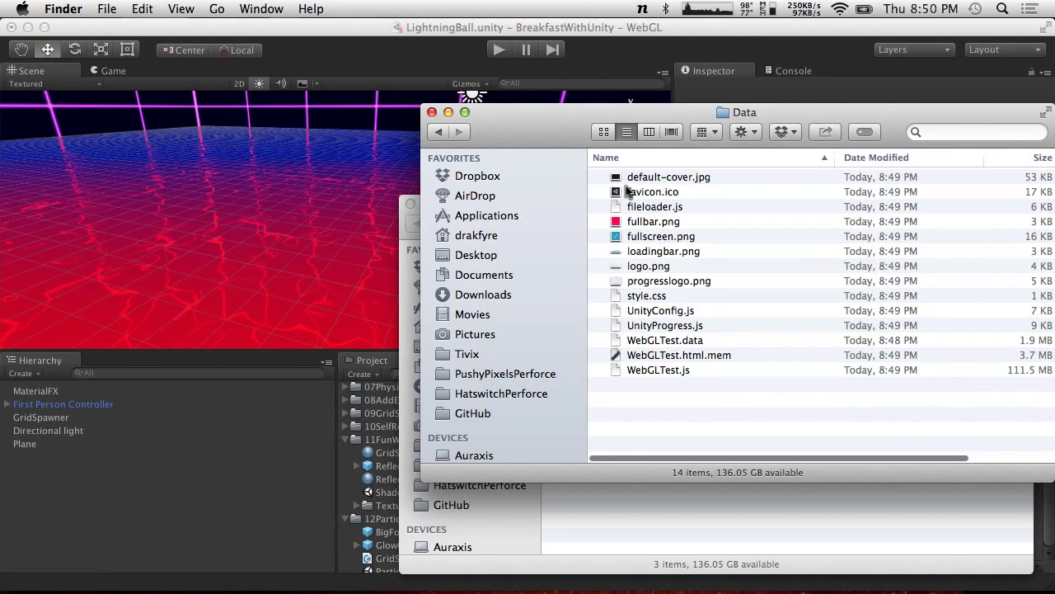
pyautogui.click(631, 177)
pyautogui.press('space')
pyautogui.press('space')
pyautogui.press('Down')
pyautogui.press('space')
pyautogui.press('space')
pyautogui.press('Down')
pyautogui.press('Down')
pyautogui.press('Up')
# Step: Open fileloader.js in TextEdit, look through its code and return to the Data folder
pyautogui.moveTo(648, 208); pyautogui.dragTo(352, 554)
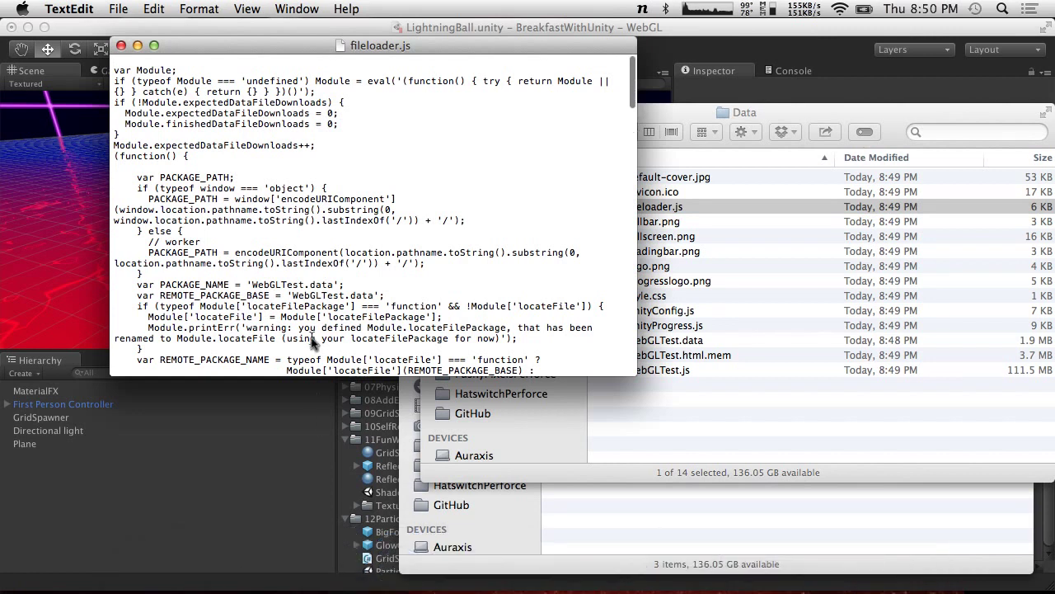
pyautogui.scroll(-20, 314, 345)
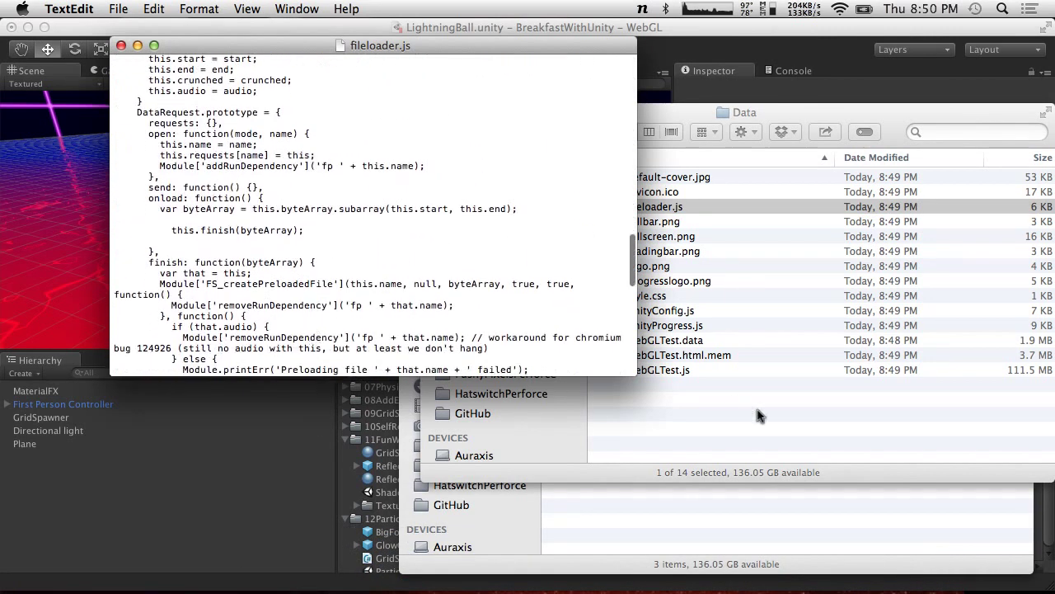
pyautogui.click(758, 414)
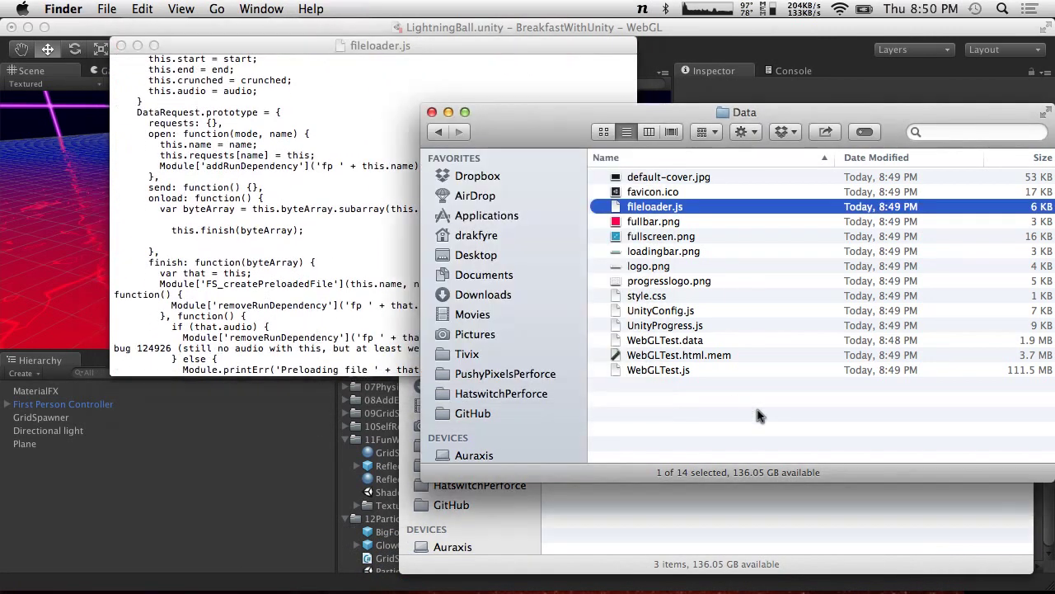
# Step: Open WebGLTest.js from the Data folder in TextEdit and examine the generated JavaScript code
pyautogui.click(673, 369)
pyautogui.moveTo(685, 372); pyautogui.dragTo(346, 559)
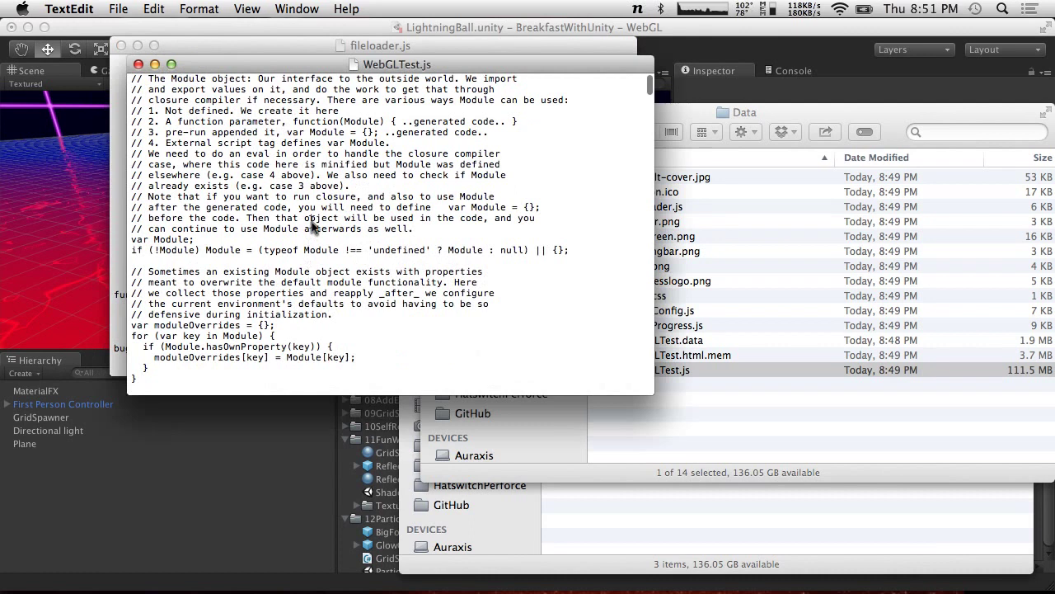
pyautogui.scroll(-5, 313, 225)
pyautogui.scroll(-15, 314, 225)
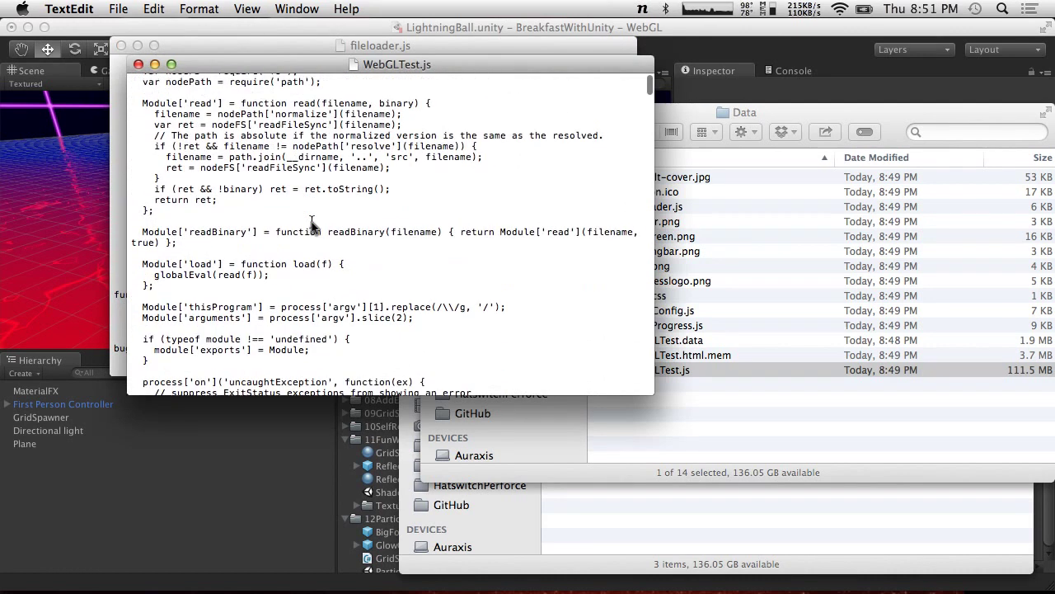
pyautogui.scroll(-5, 312, 225)
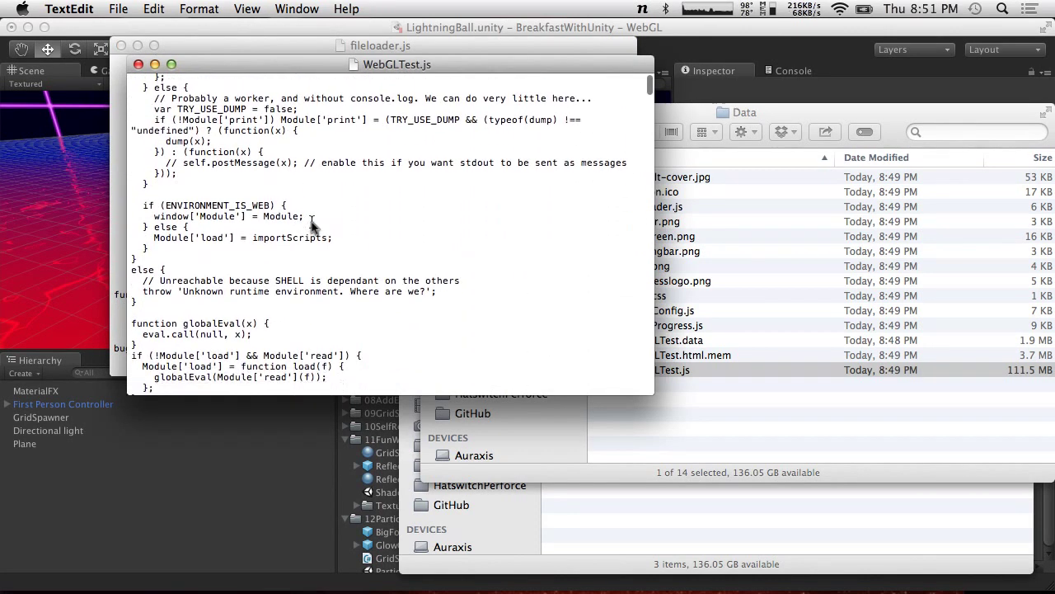
# Step: Search WebGLTest.js for "Grid" and step through the matches
pyautogui.press('super+f')
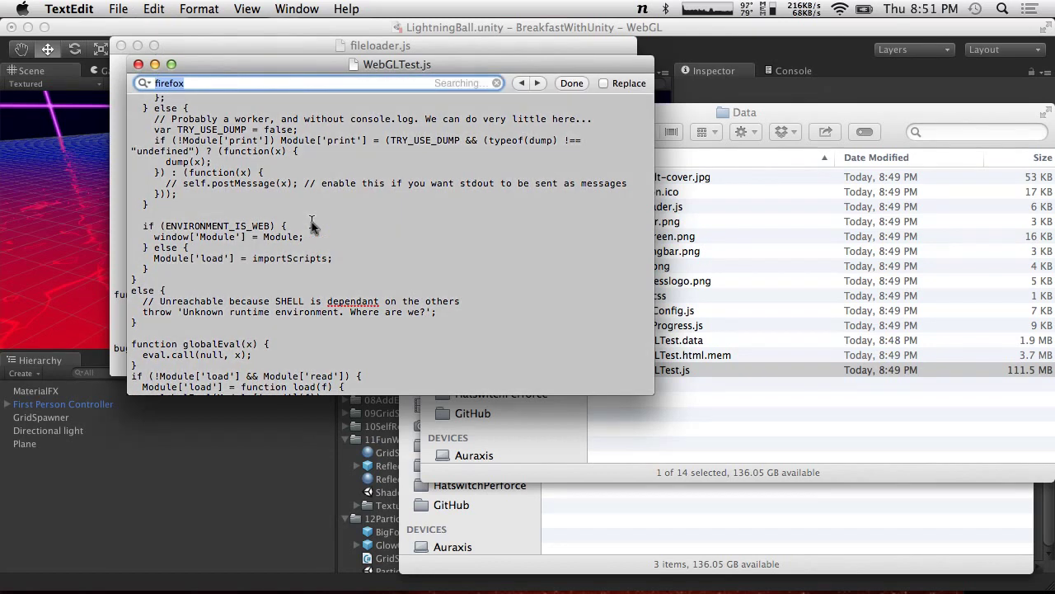
pyautogui.write('Grid')
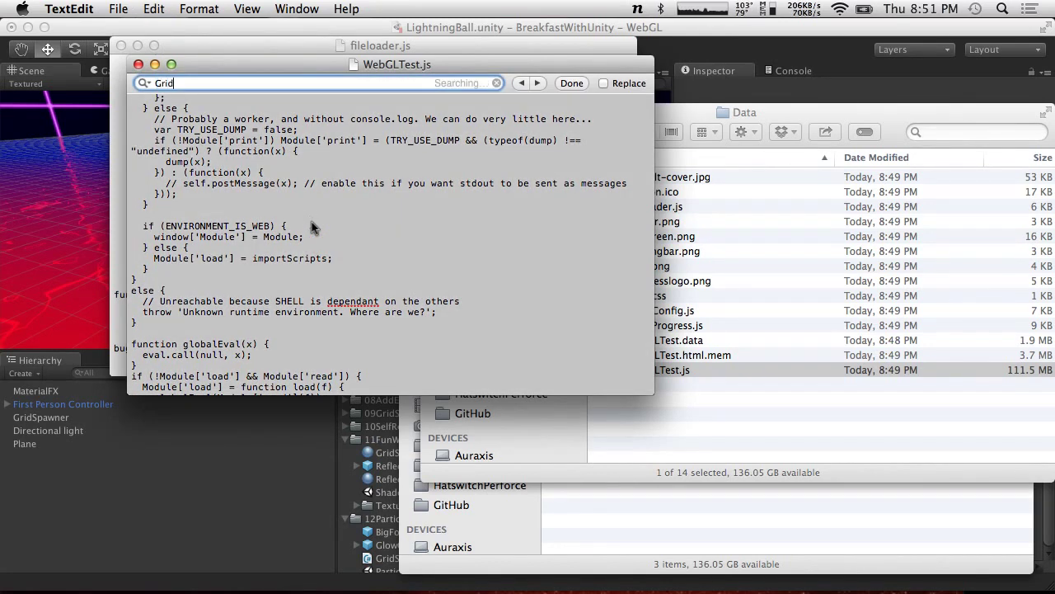
pyautogui.scroll(-2, 449, 297)
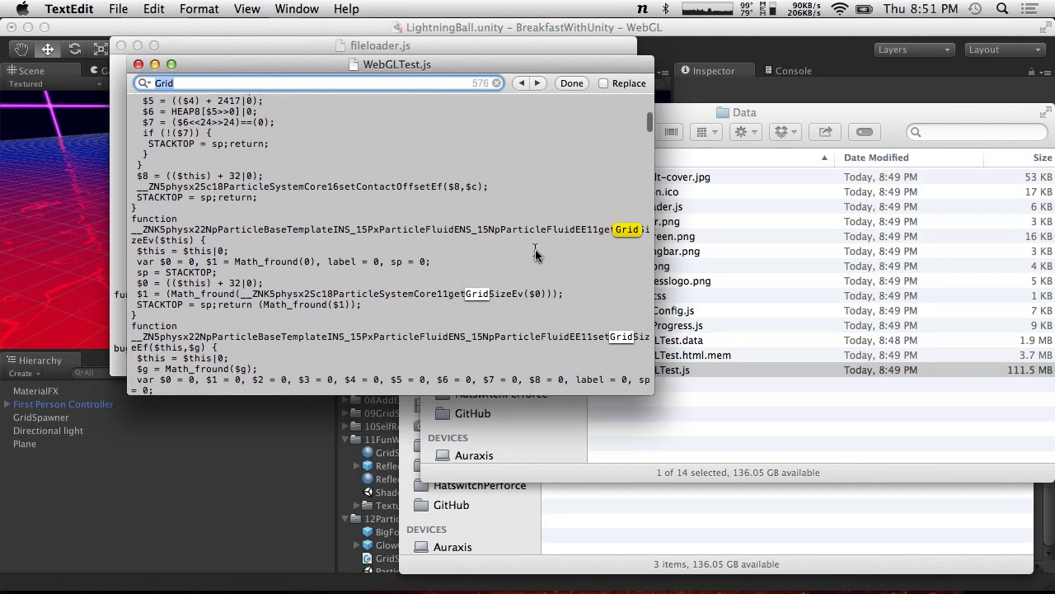
pyautogui.press('Return')
pyautogui.press('Return')
pyautogui.press('Return')
pyautogui.press('Return')
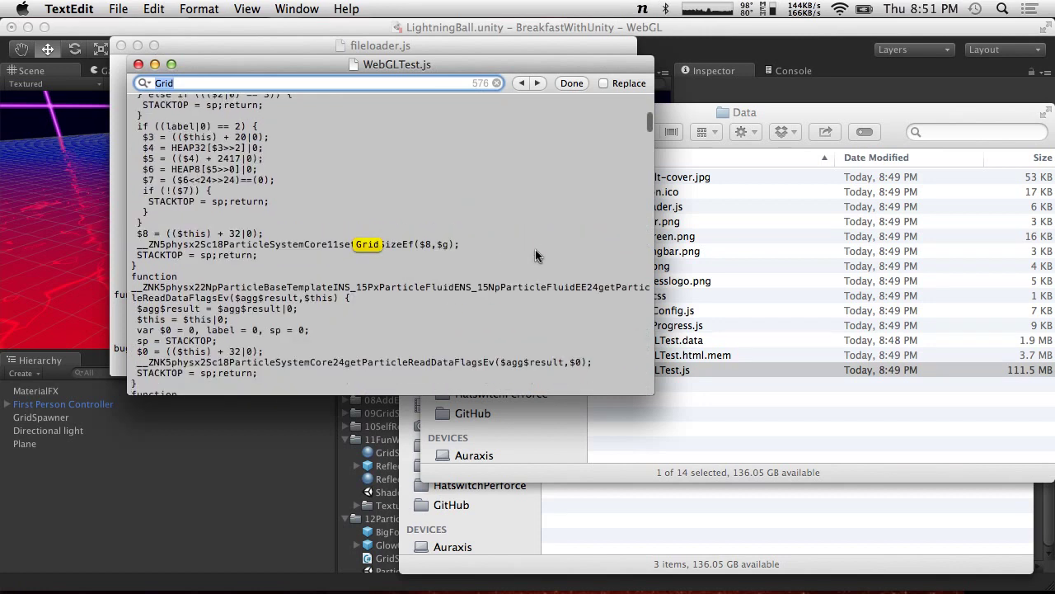
pyautogui.press('Return')
pyautogui.press('Return')
pyautogui.press('Return')
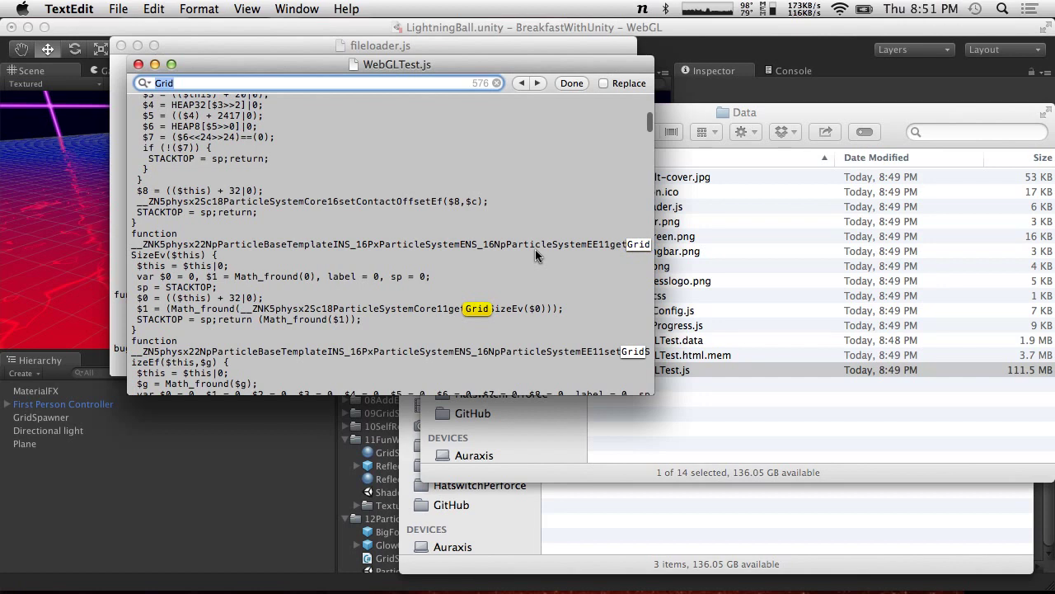
pyautogui.press('Return')
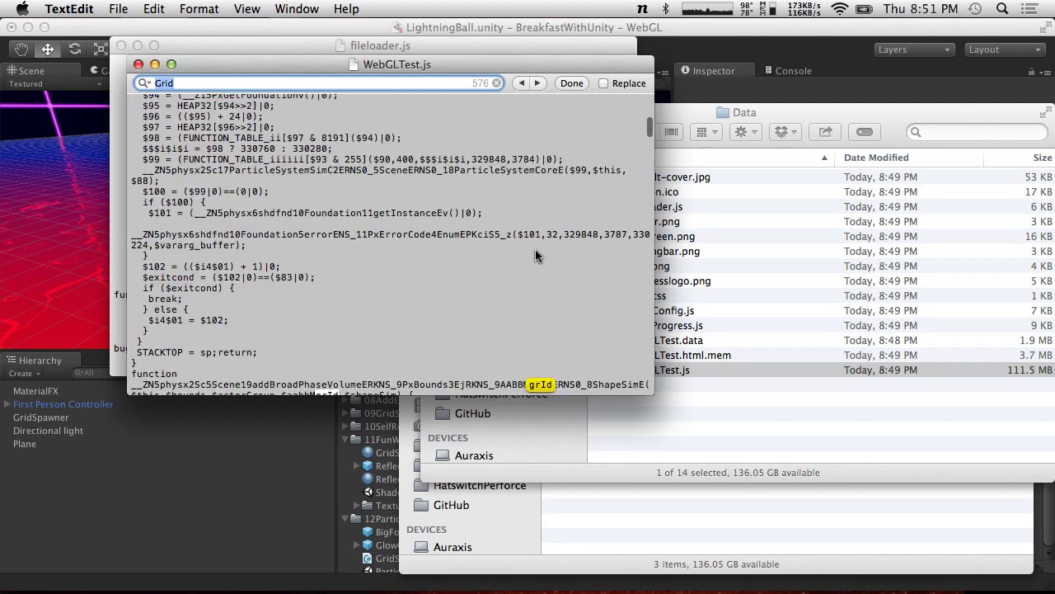
# Step: Continue through further "Grid" matches in WebGLTest.js as far as the particle system's grid size function
pyautogui.press('Return')
pyautogui.press('Return')
pyautogui.press('Return')
pyautogui.press('Return')
pyautogui.press('Return')
pyautogui.press('Return')
pyautogui.press('Return')
pyautogui.press('Return')
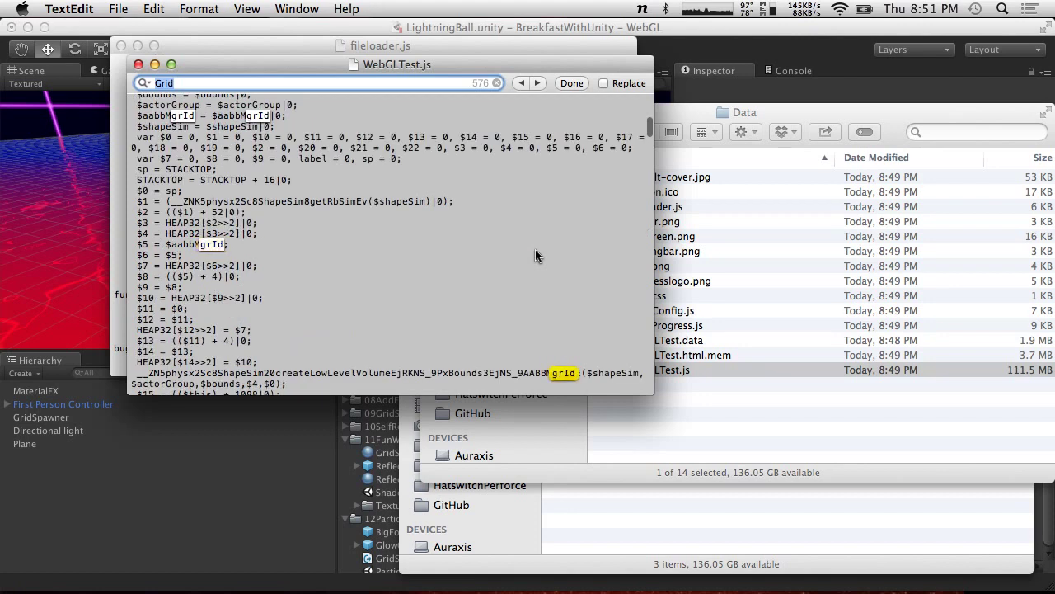
pyautogui.press('Return')
pyautogui.press('Return')
pyautogui.press('Return')
pyautogui.press('Return')
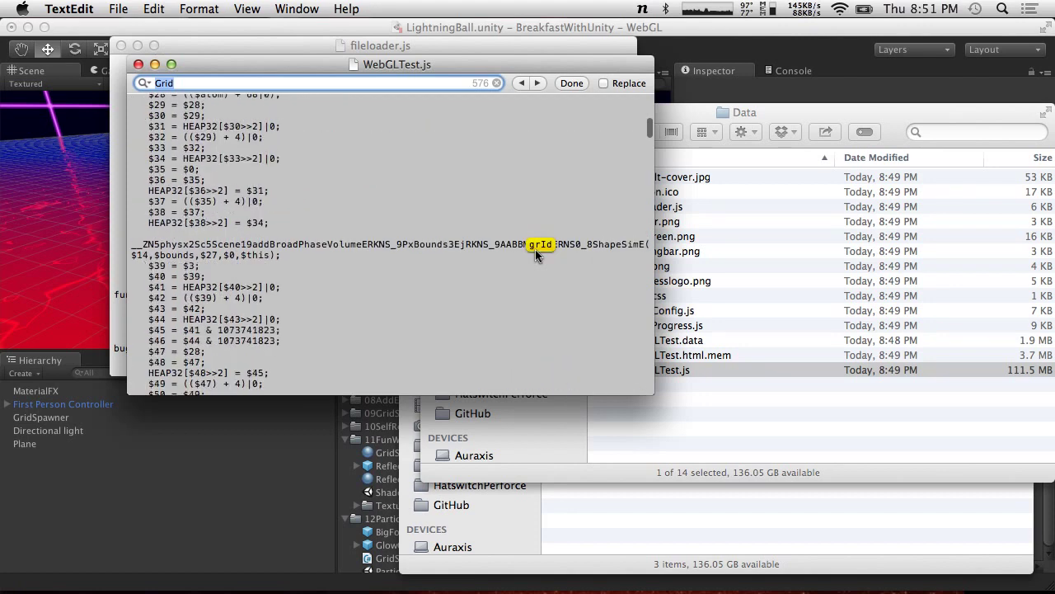
pyautogui.press('Return')
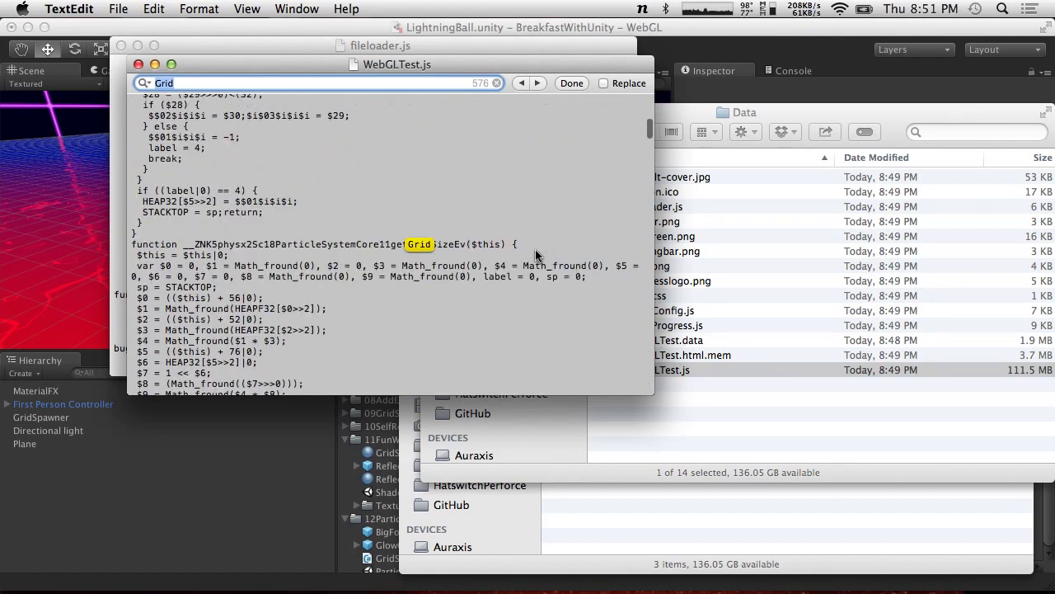
# Step: Search WebGLTest.js for "Spawn" and examine the generated code of the SpawnRandomly functions
pyautogui.write('awn')
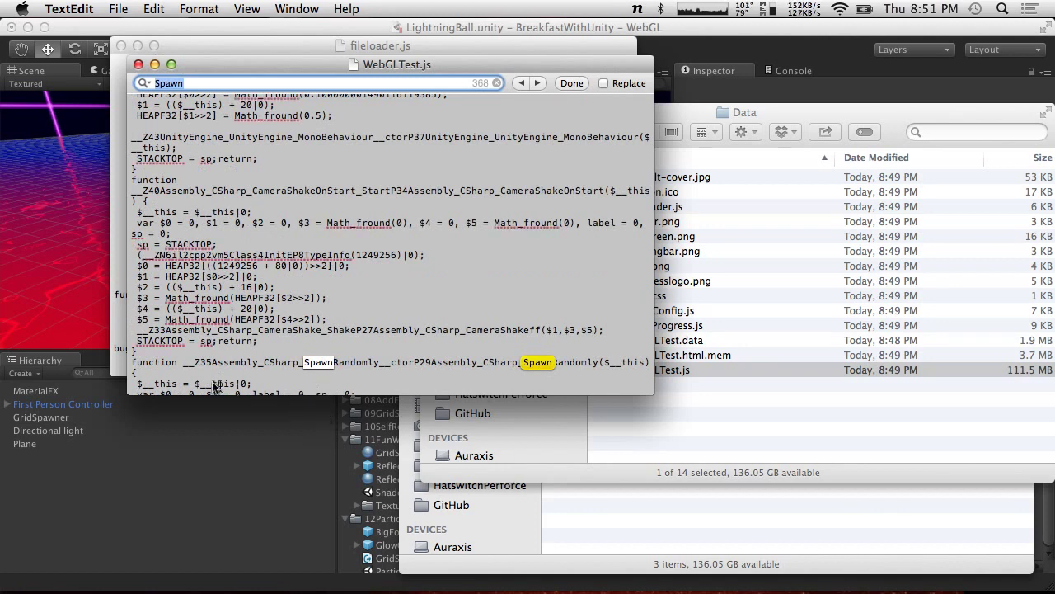
pyautogui.scroll(-3, 185, 375)
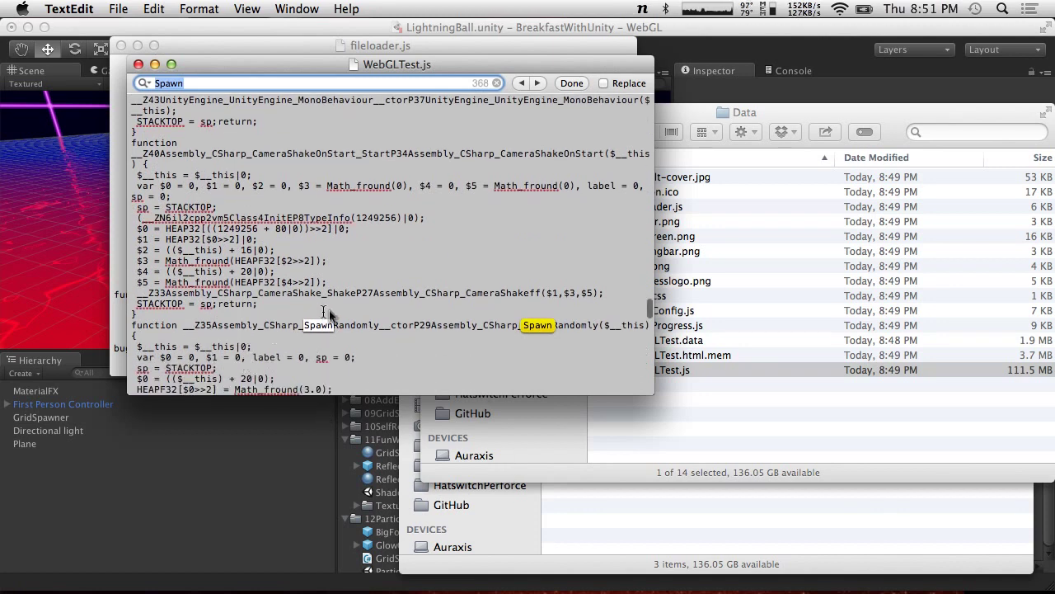
pyautogui.scroll(-4, 370, 325)
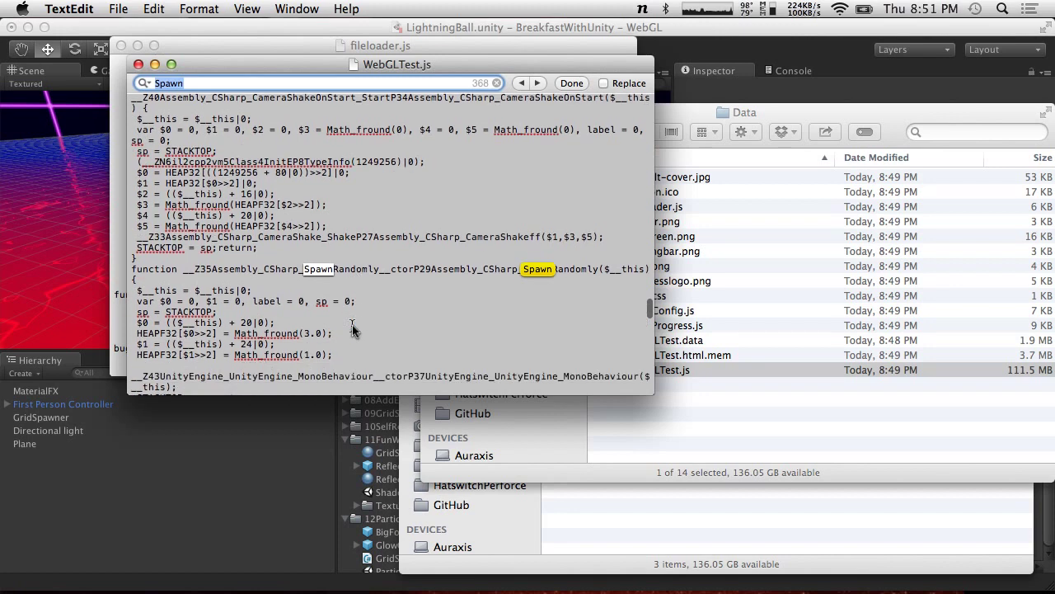
pyautogui.scroll(-4, 344, 285)
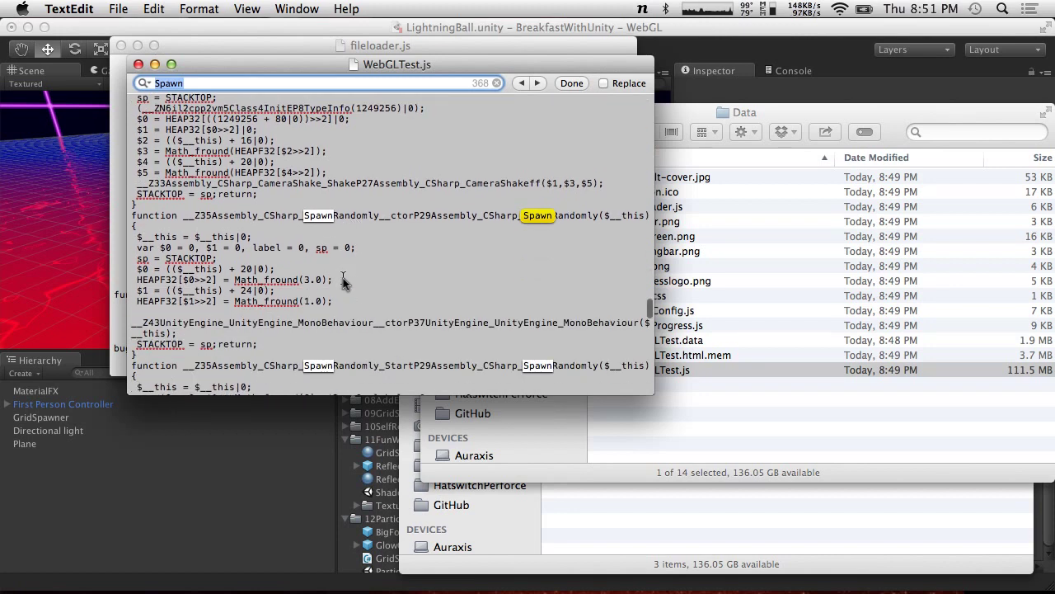
pyautogui.scroll(-5, 343, 282)
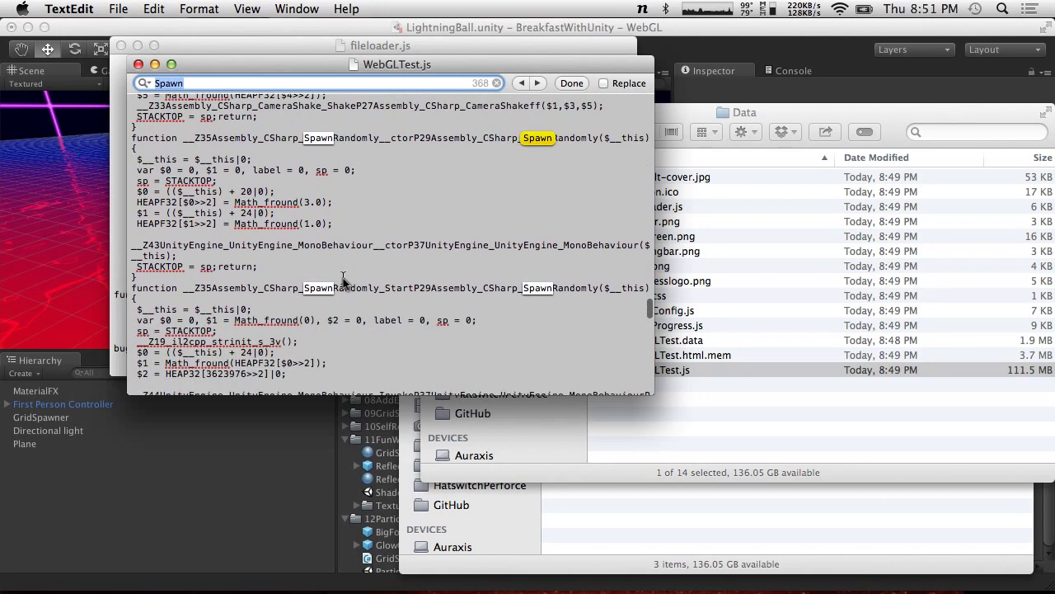
pyautogui.scroll(1, 345, 282)
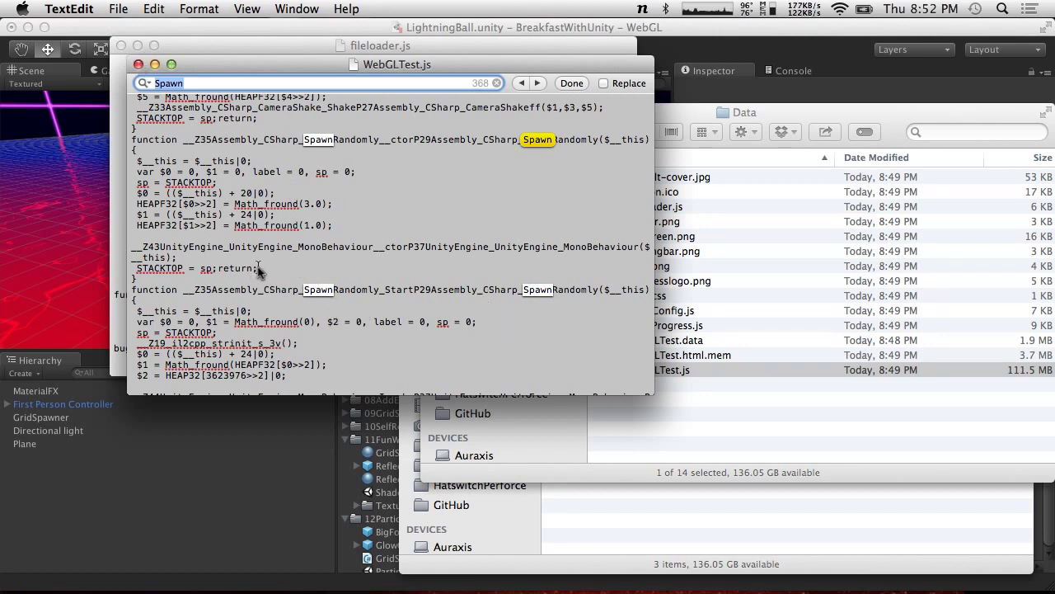
pyautogui.click(288, 251)
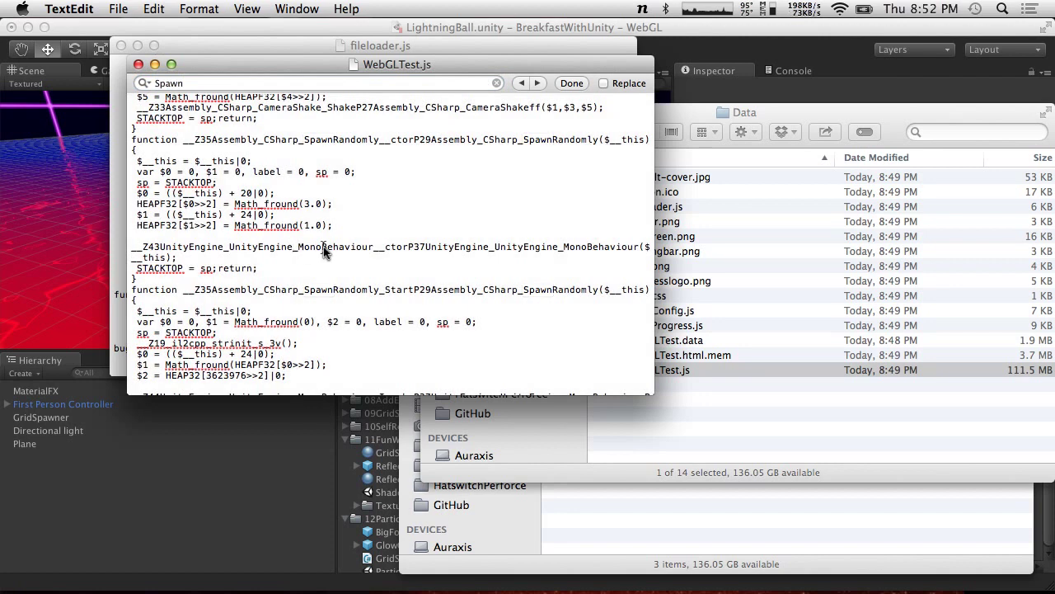
# Step: Close WebGLTest.js, open the build's Compressed folder in Finder and examine its files, including WebGLTest.jsgz
pyautogui.click(137, 66)
pyautogui.click(846, 447)
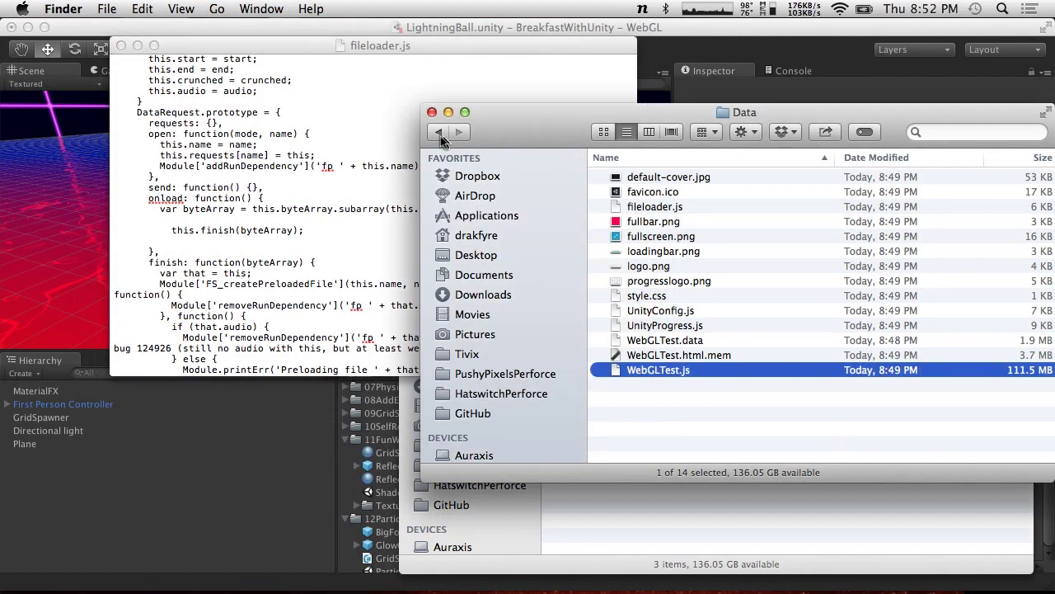
pyautogui.click(438, 136)
pyautogui.doubleClick(645, 180)
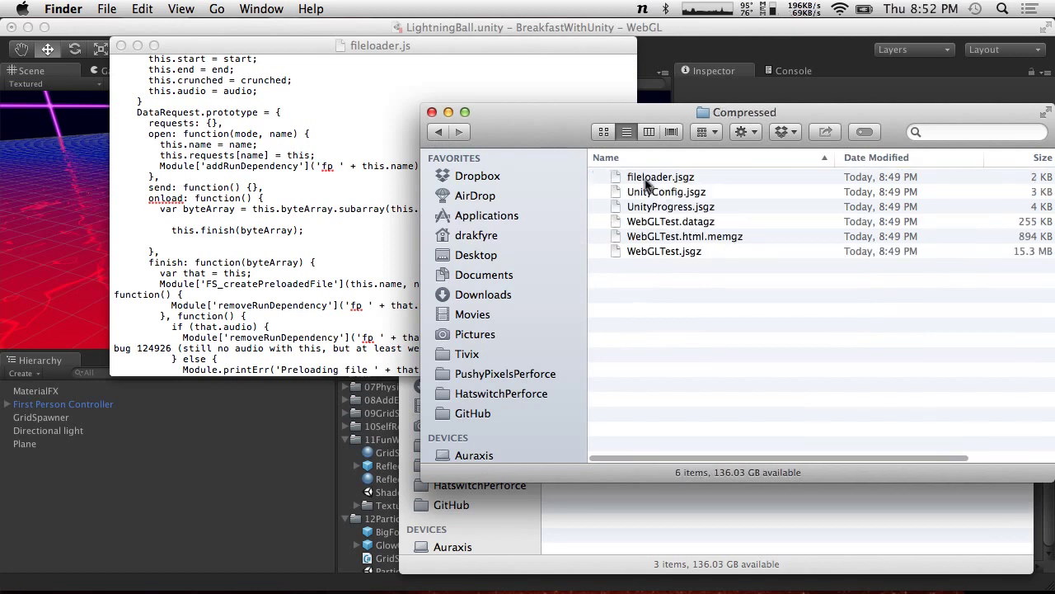
pyautogui.click(656, 208)
pyautogui.click(645, 189)
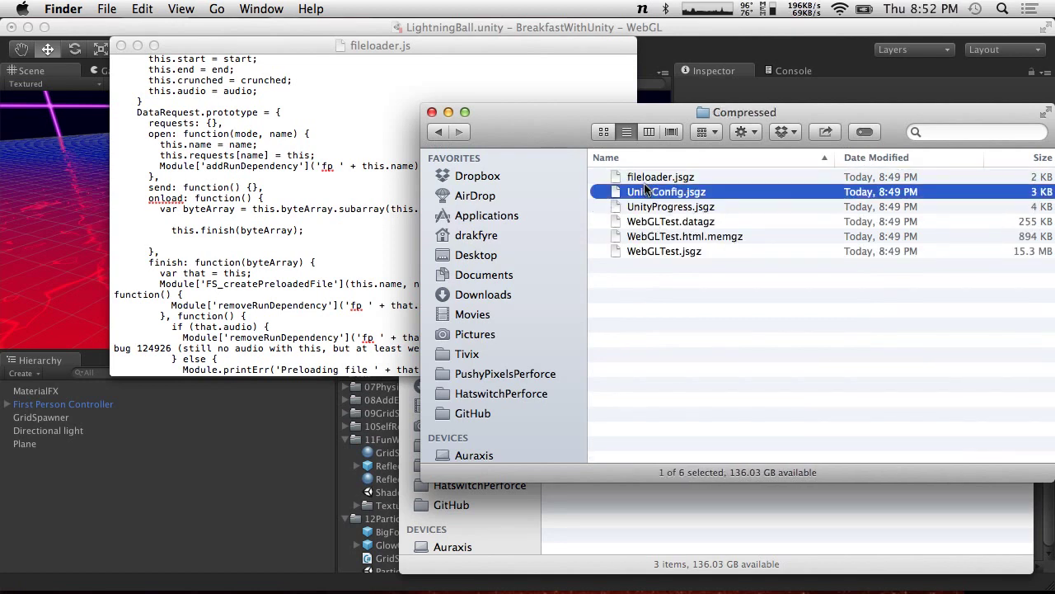
pyautogui.click(662, 237)
pyautogui.click(662, 252)
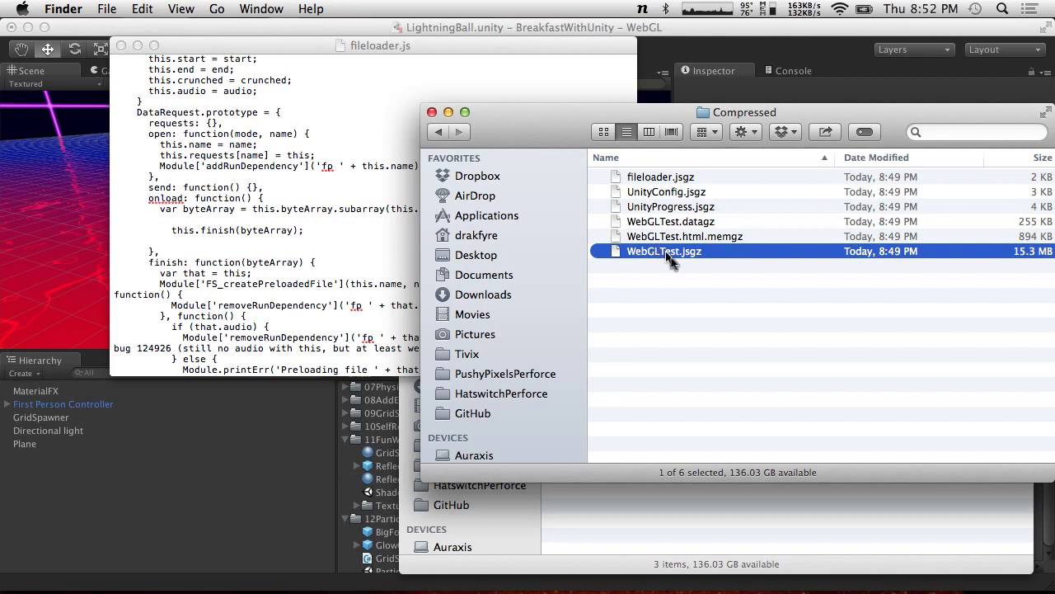
# Step: View the Data folder's uncompressed files again and go back to the WebGLTest folder
pyautogui.click(437, 134)
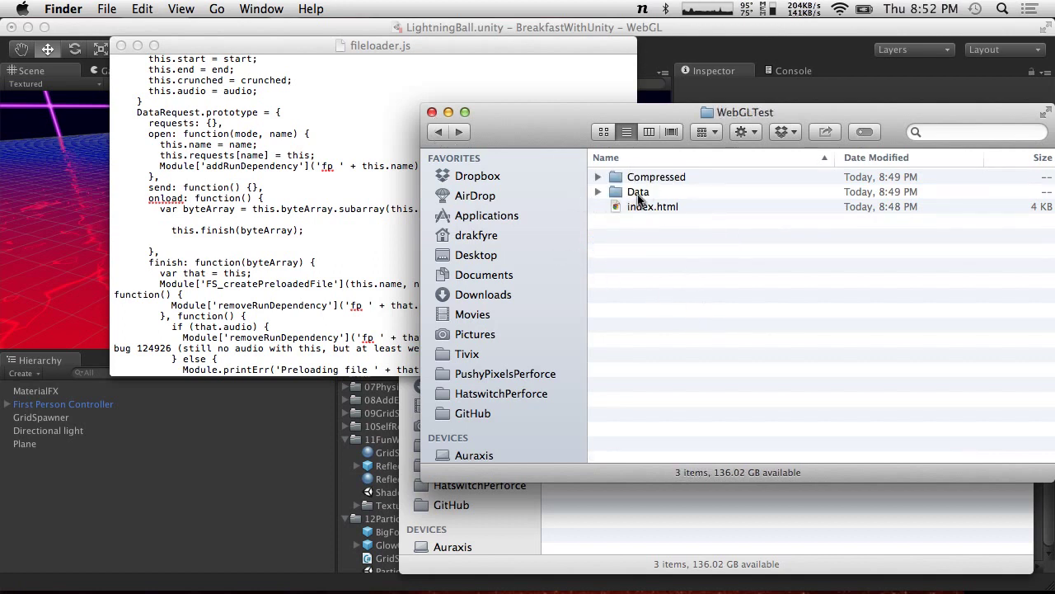
pyautogui.doubleClick(639, 195)
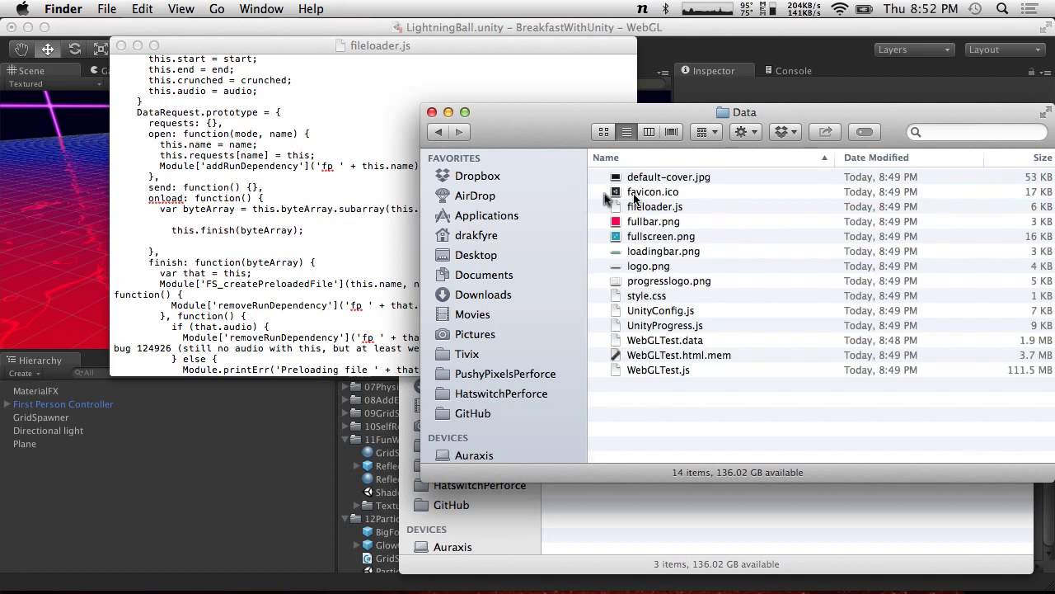
pyautogui.click(437, 133)
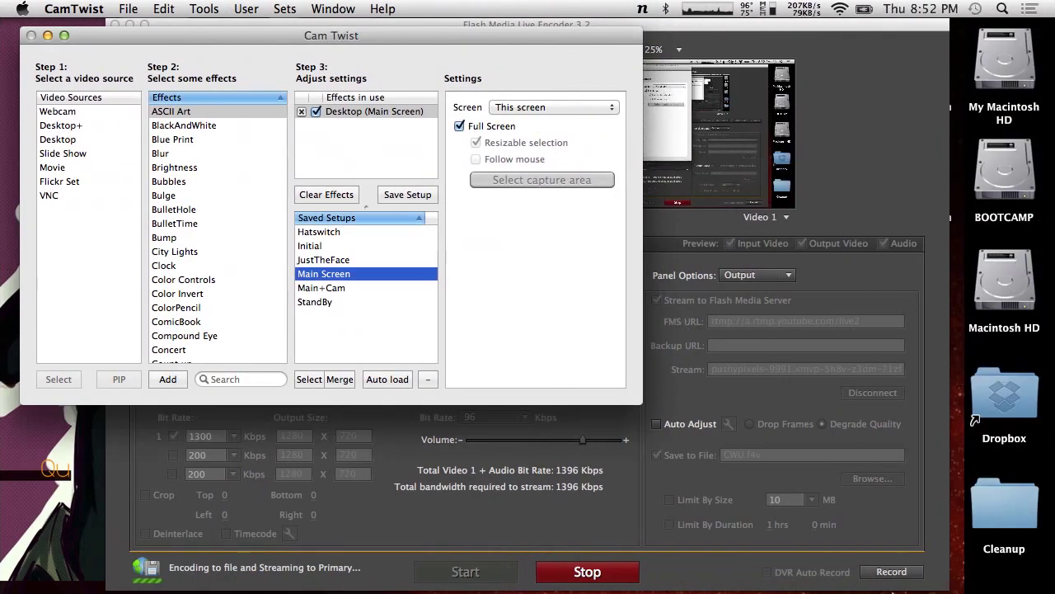
# Step: Check the Firefox 33.0.2 download in the Downloads folder and close that Finder window
pyautogui.click(821, 564)
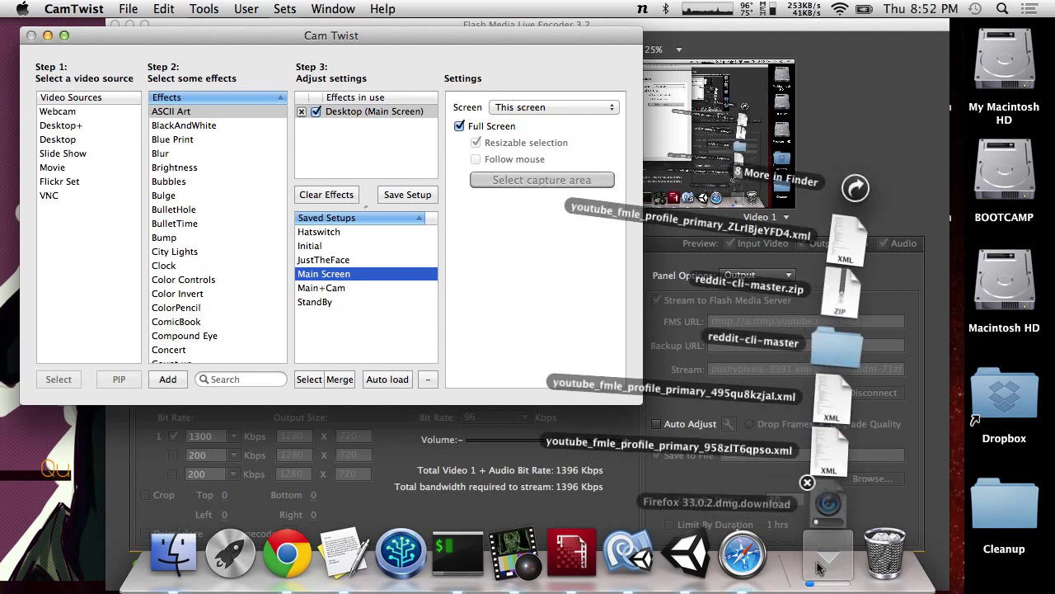
pyautogui.click(856, 188)
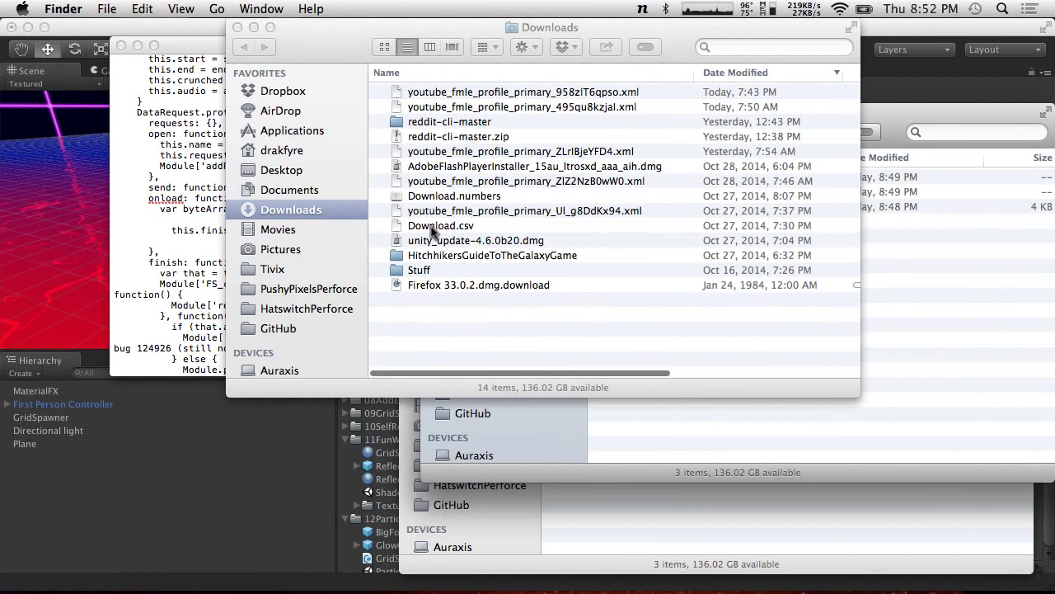
pyautogui.click(521, 337)
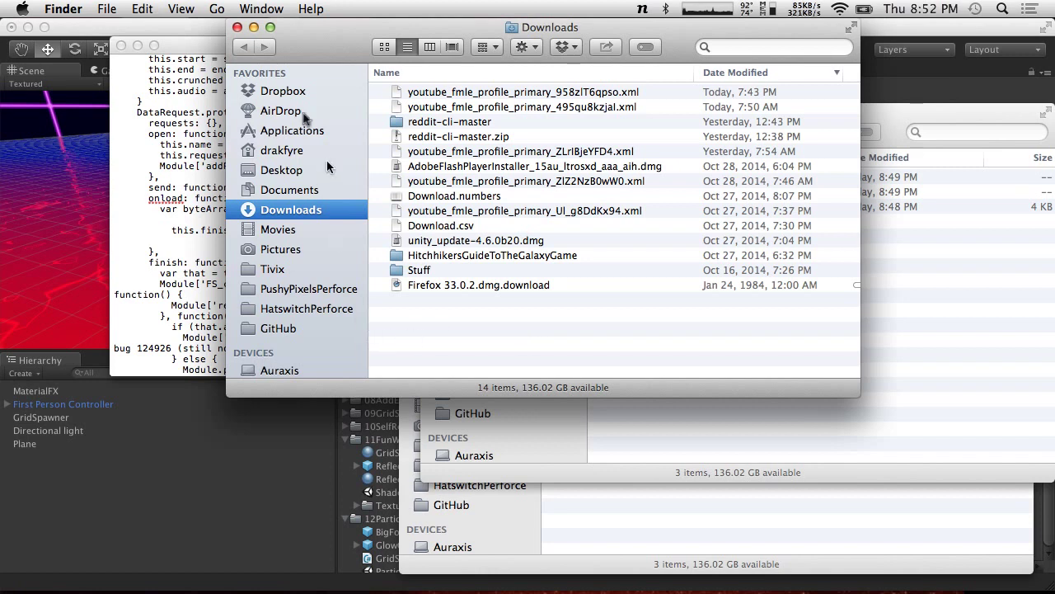
pyautogui.click(237, 27)
# Step: Switch to Unity, change the build platform to PC, Mac & Linux Standalone and close the Build Settings
pyautogui.click(206, 490)
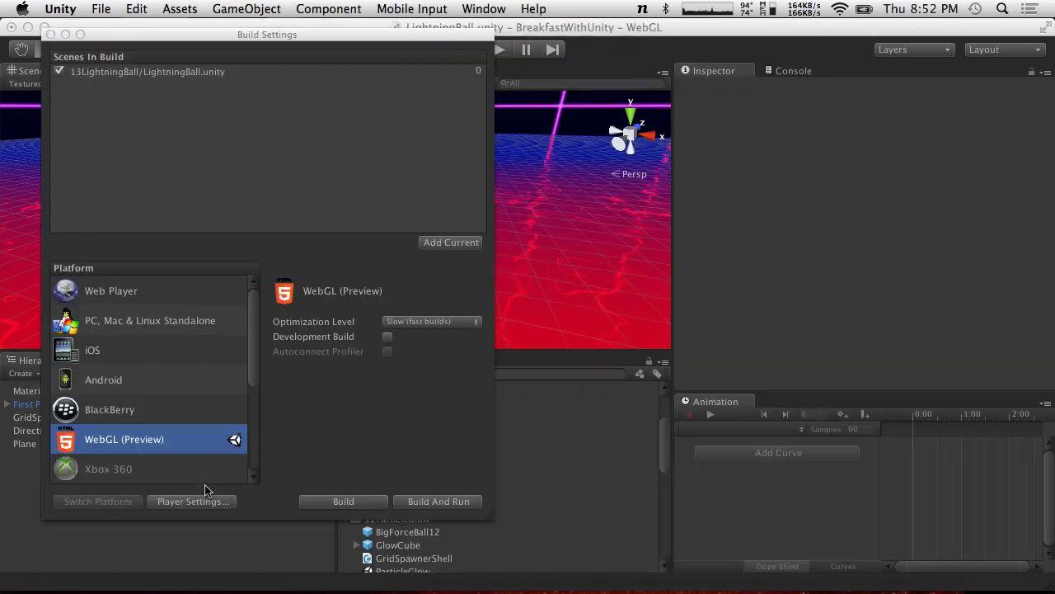
pyautogui.click(141, 327)
pyautogui.click(141, 327)
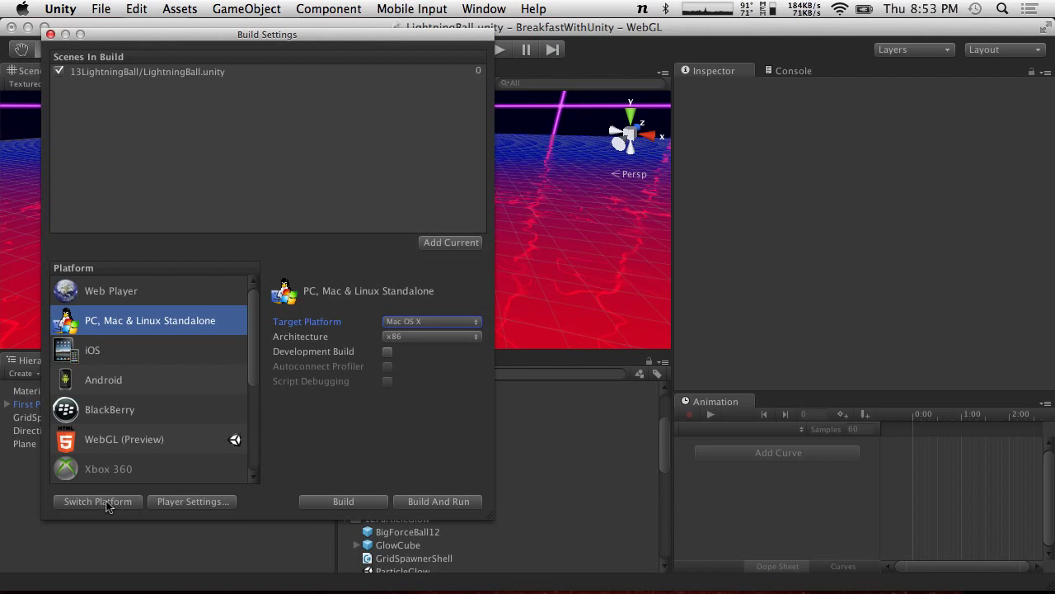
pyautogui.click(99, 501)
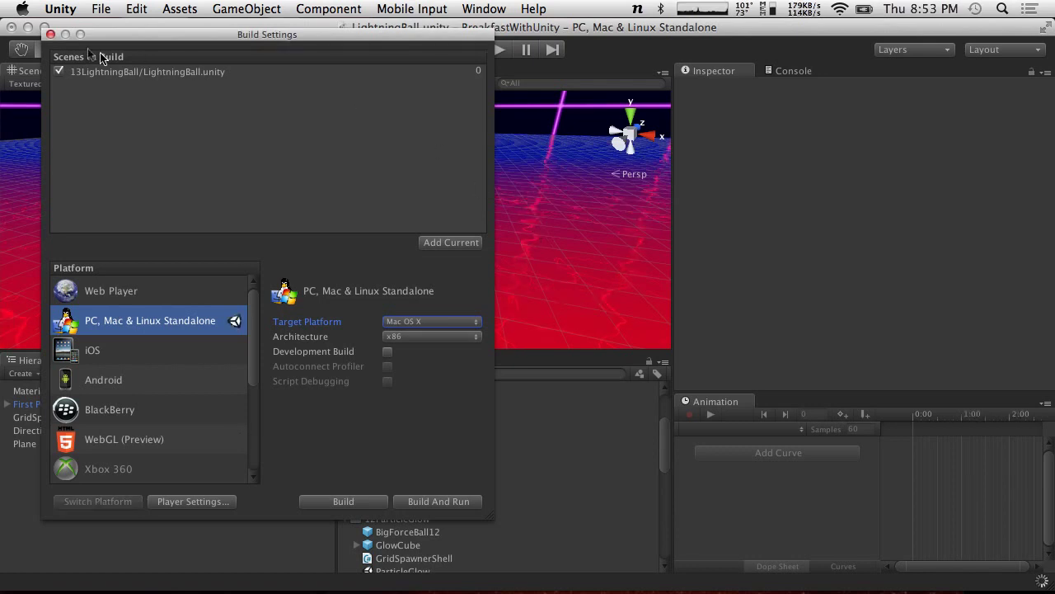
pyautogui.click(50, 34)
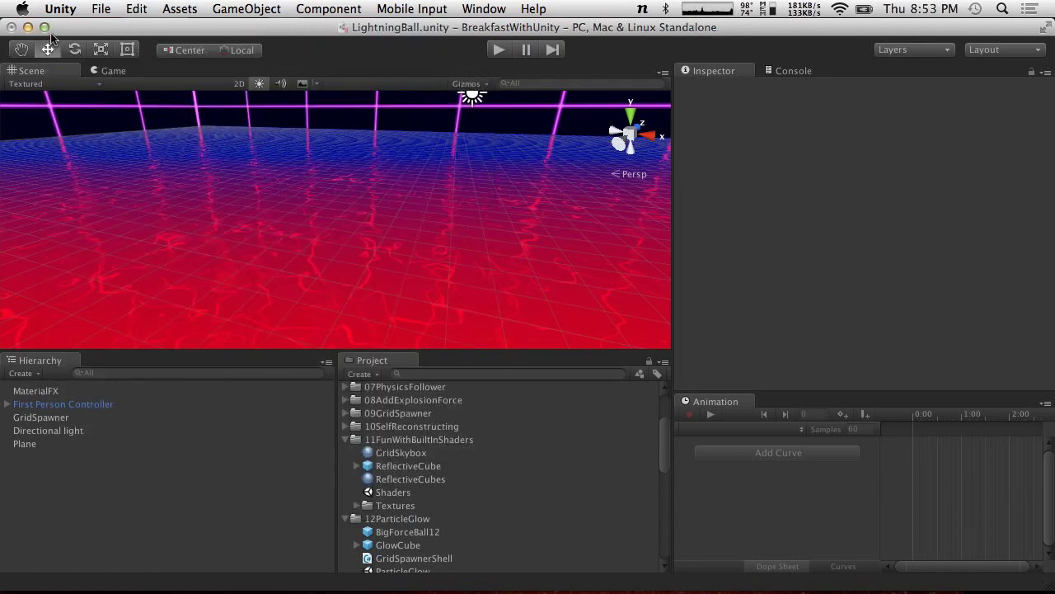
# Step: Open the recent project CWUSuperRepo/UnityPlayaround
pyautogui.scroll(-10, 416, 475)
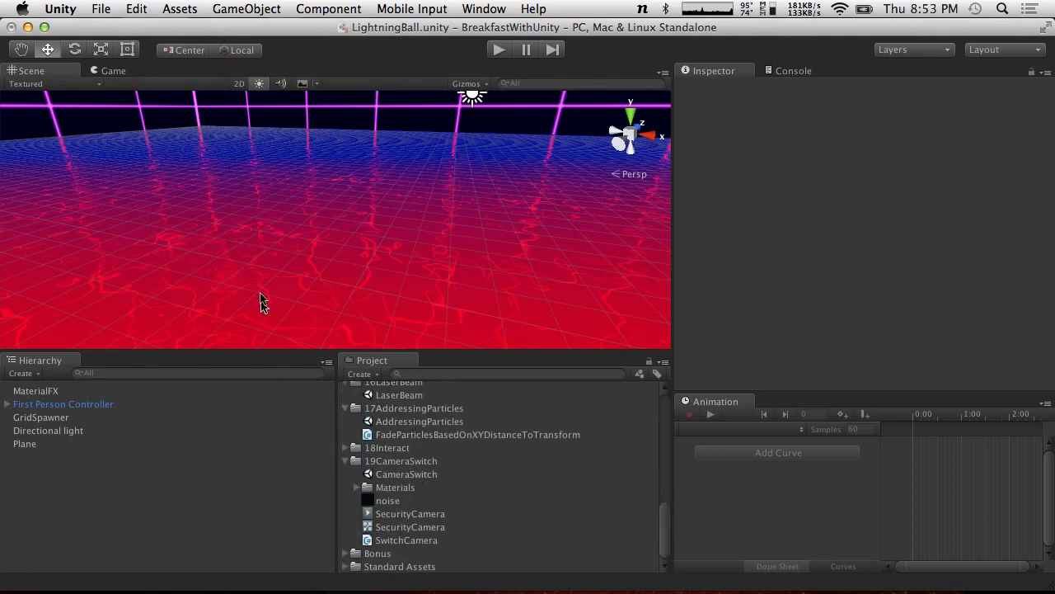
pyautogui.click(97, 8)
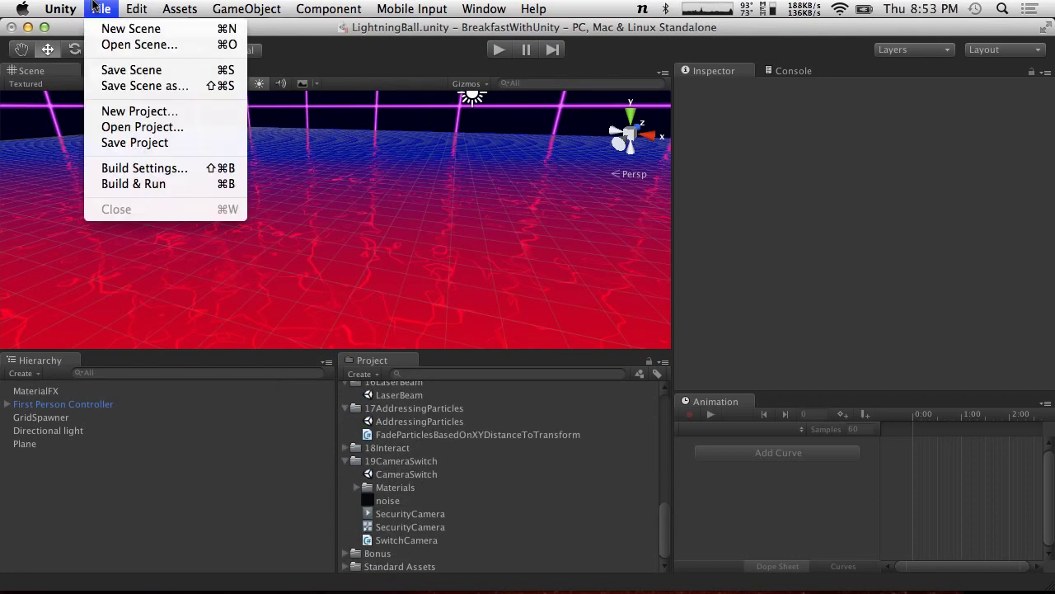
pyautogui.click(138, 127)
pyautogui.click(523, 223)
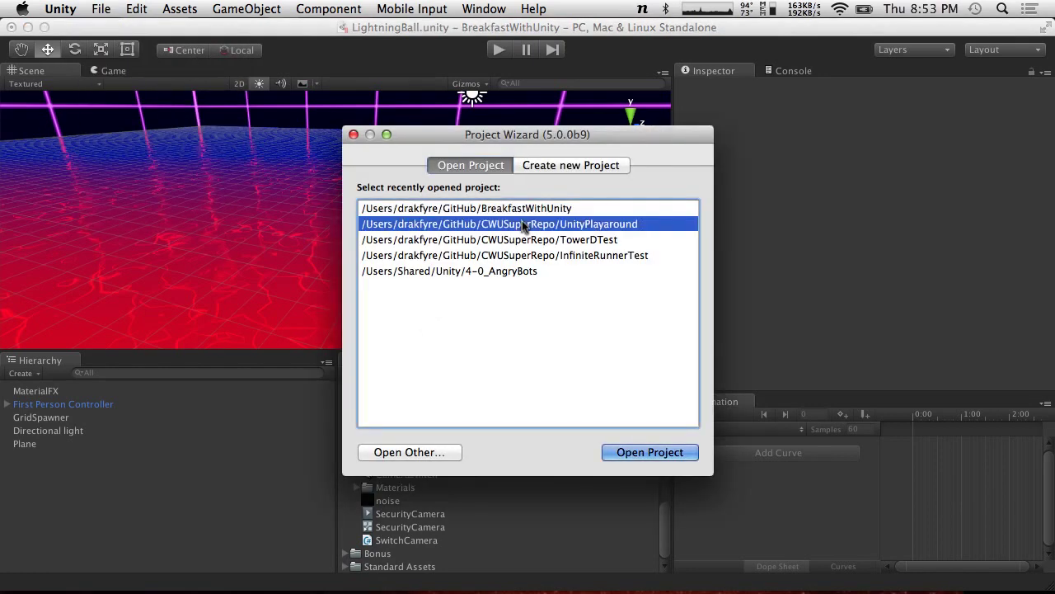
pyautogui.click(651, 454)
pyautogui.click(450, 231)
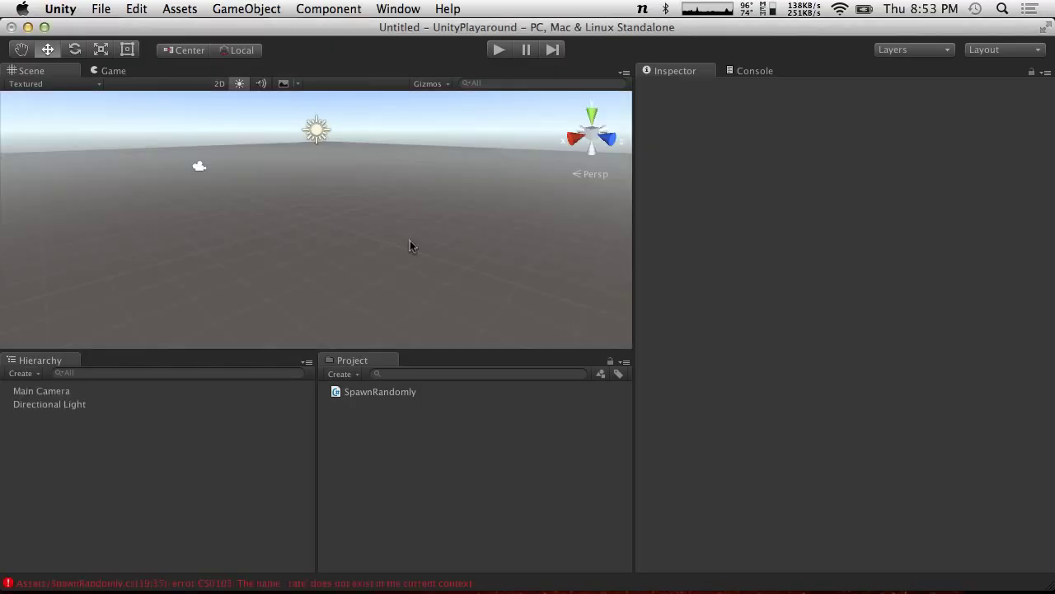
# Step: Open SpawnRandomly.cs in MonoDevelop, replace rate with delay in SpawnNow's Invoke call, save the script and return to Unity
pyautogui.click(366, 393)
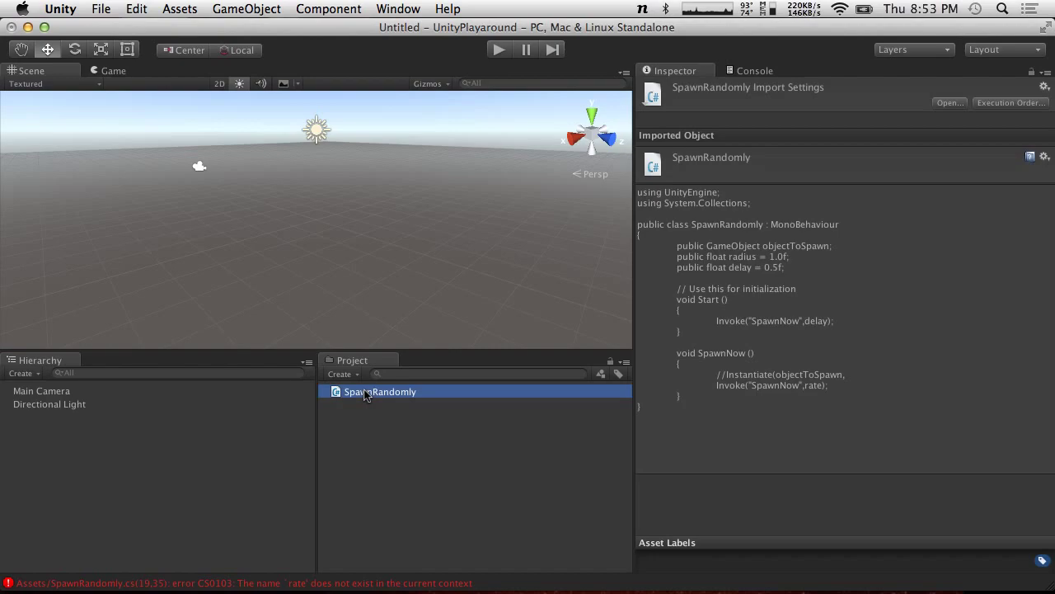
pyautogui.doubleClick(366, 393)
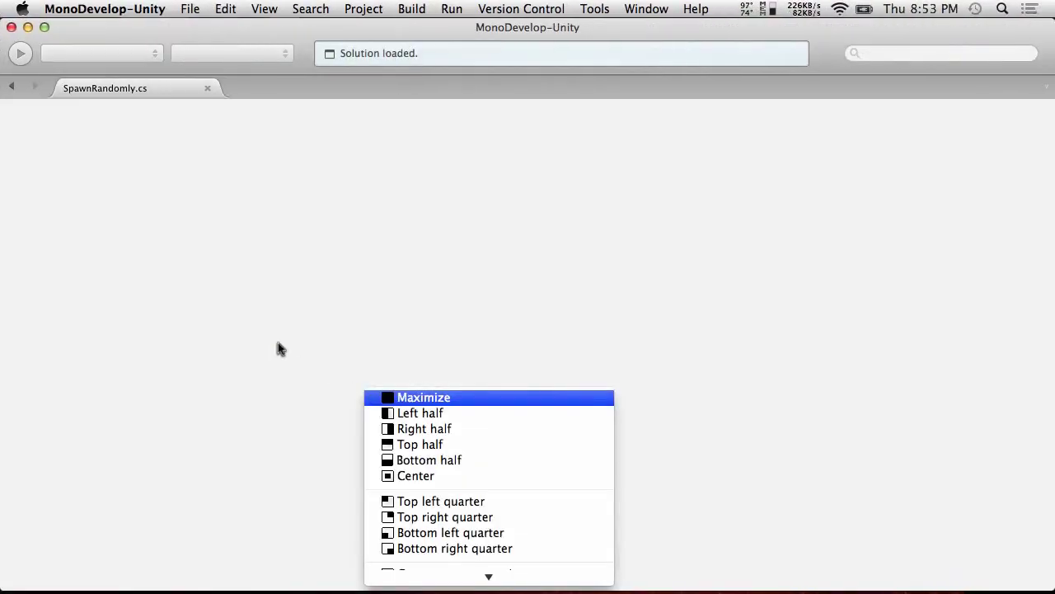
pyautogui.doubleClick(219, 347)
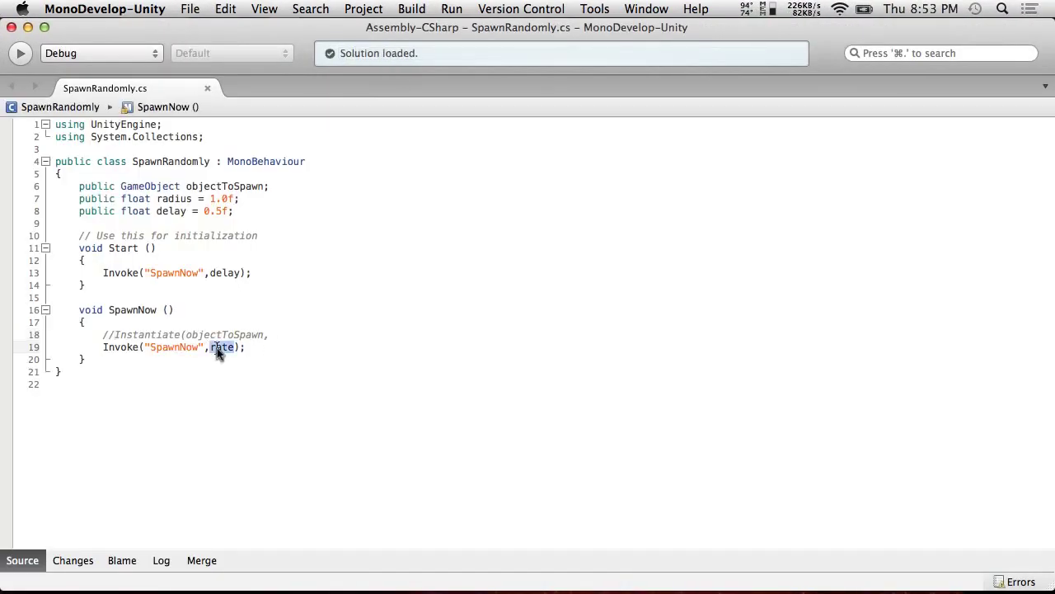
pyautogui.write('delay')
pyautogui.click(245, 287)
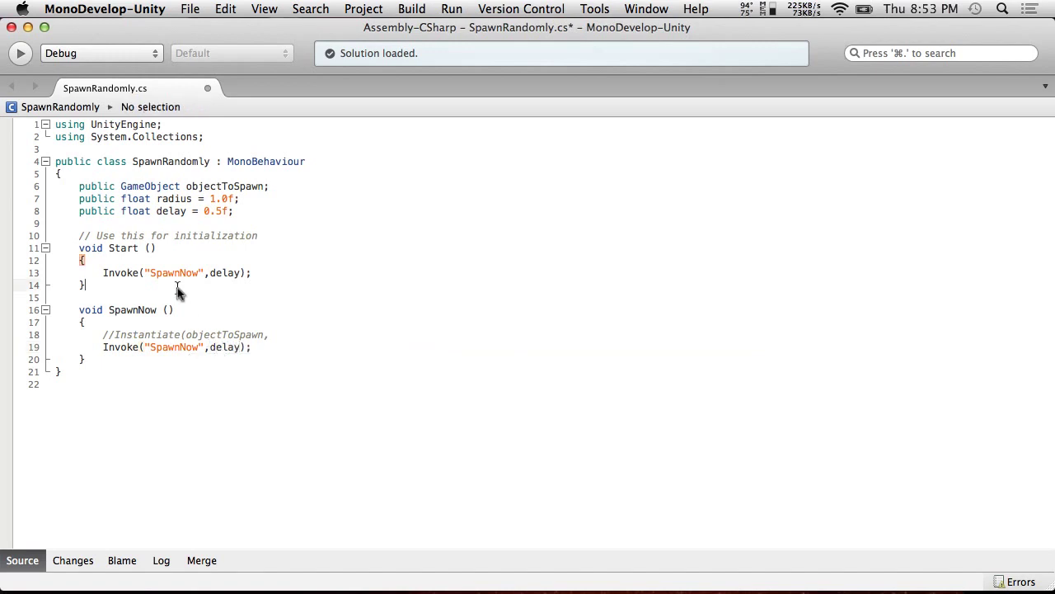
pyautogui.click(186, 9)
pyautogui.click(216, 70)
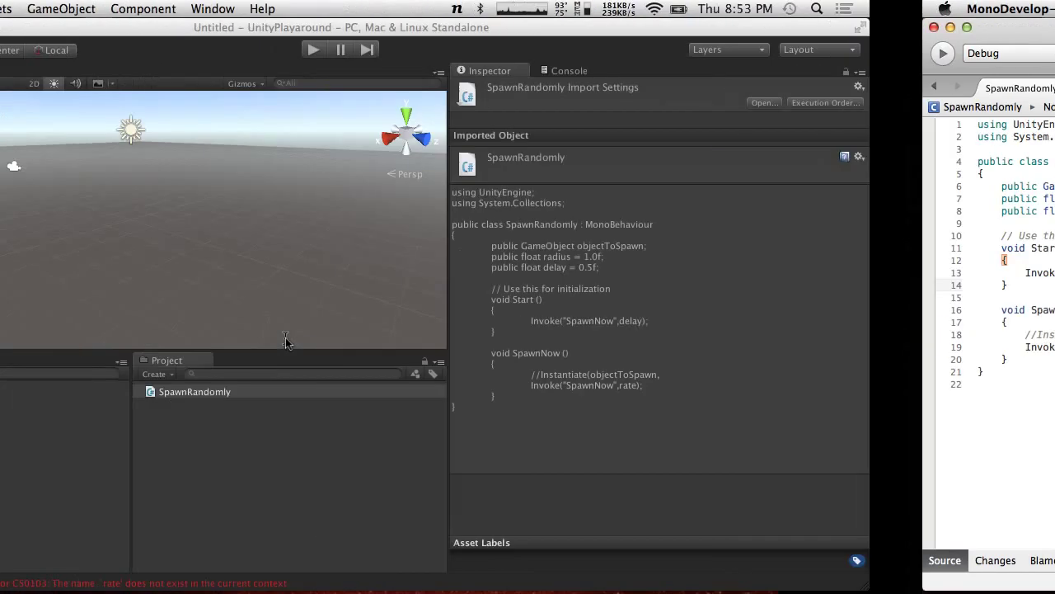
pyautogui.press('super+Tab')
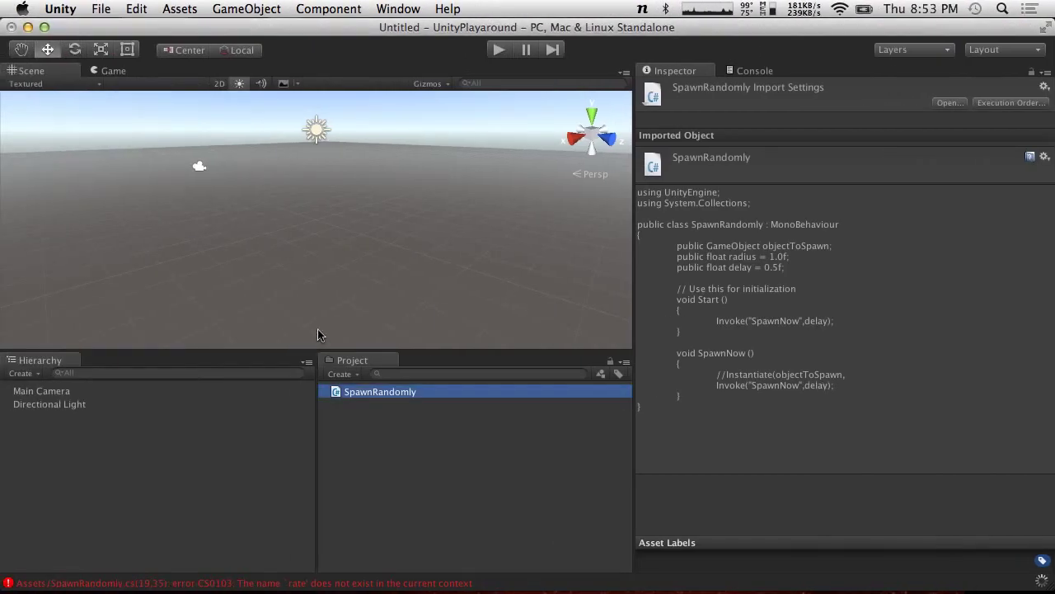
pyautogui.click(334, 8)
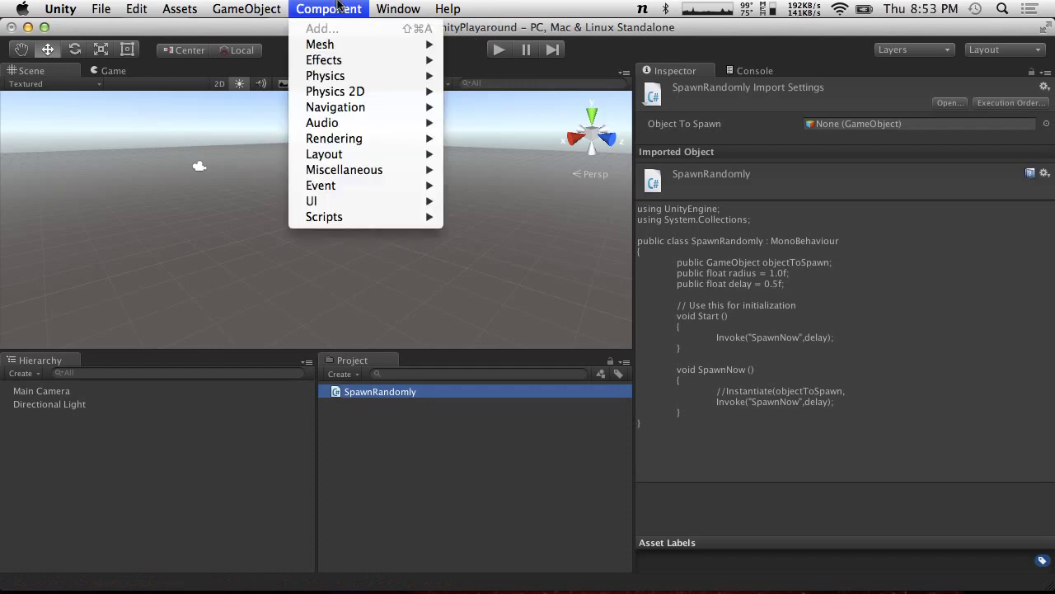
pyautogui.click(424, 317)
# Step: Switch to Chrome and go back to the Unity 5.0 beta overview page listing the learning resources
pyautogui.hotkey('ctrl', 'Right')
pyautogui.hotkey('ctrl', 'Right')
pyautogui.click(105, 37)
pyautogui.click(326, 37)
pyautogui.click(12, 64)
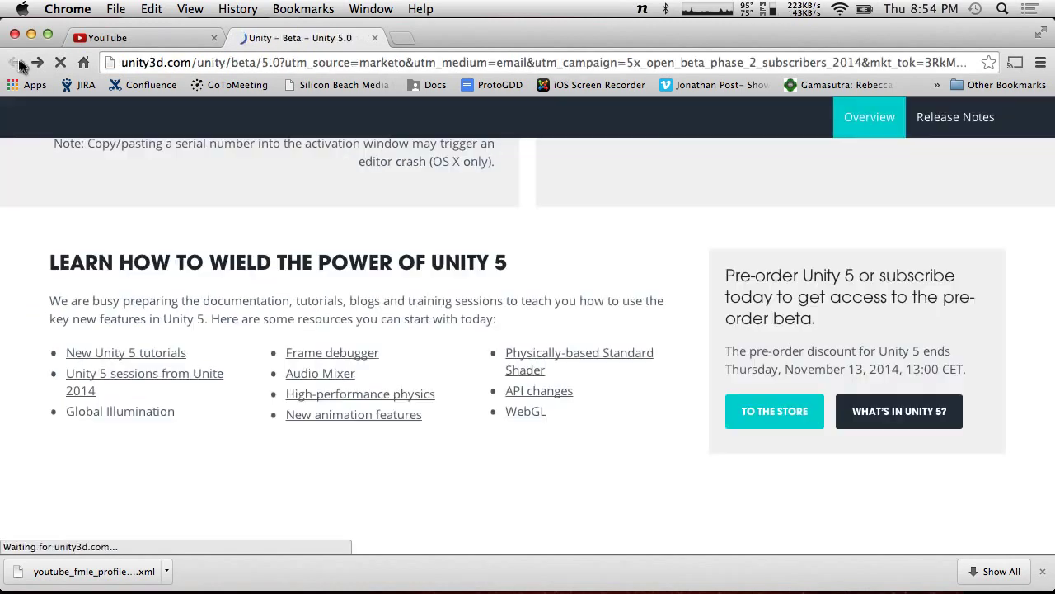
# Step: Return to the blog post on Unity 5 animation features, then switch to the Unity editor
pyautogui.click(37, 63)
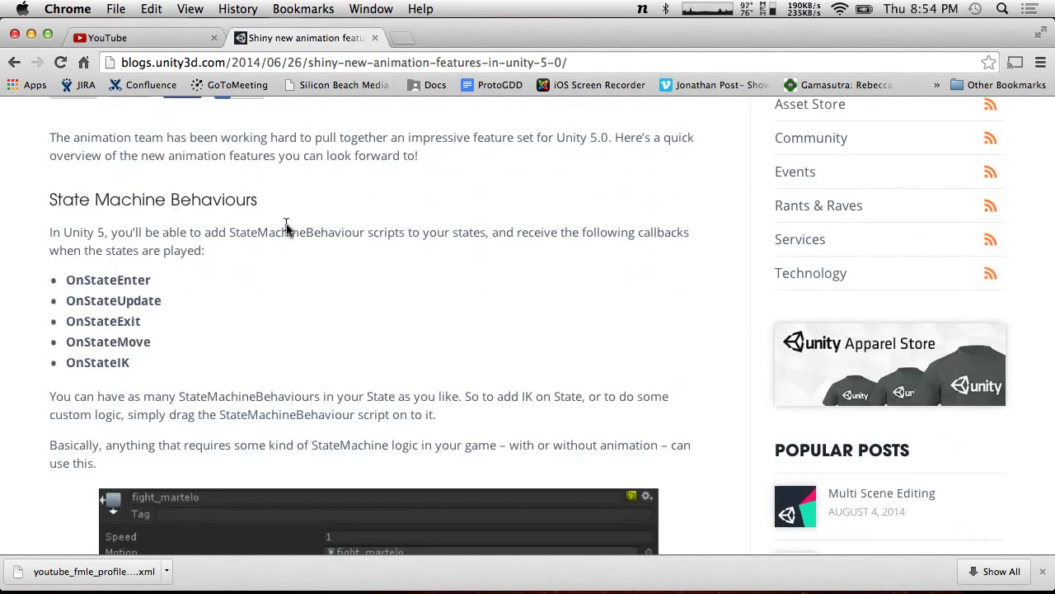
pyautogui.hotkey('ctrl', 'Left')
pyautogui.hotkey('ctrl', 'Left')
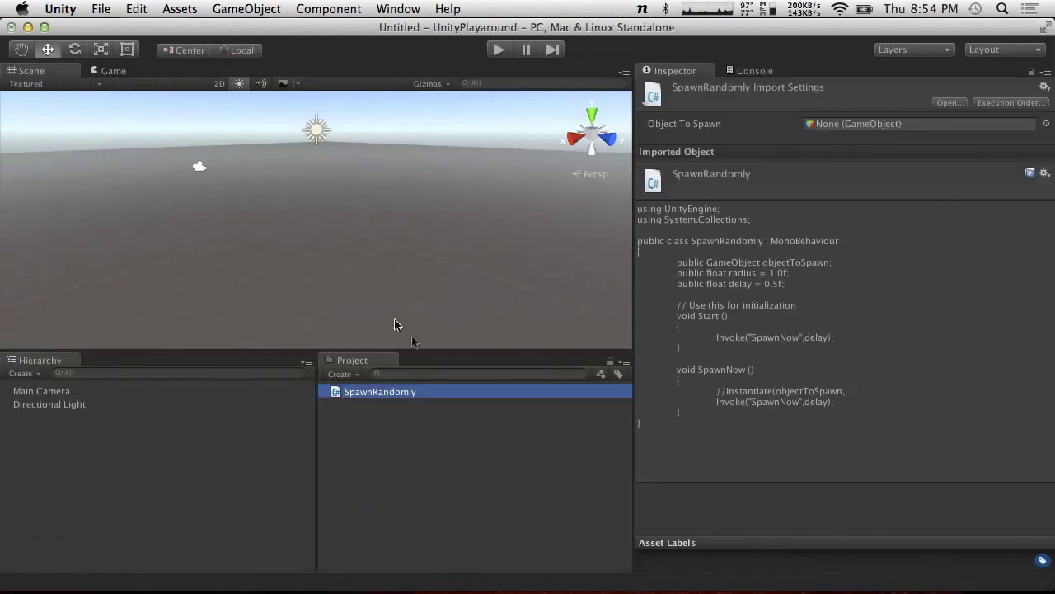
# Step: Create a C# script named StateMachineBehaviourTest in the project and open it in the code editor
pyautogui.click(341, 374)
pyautogui.click(363, 407)
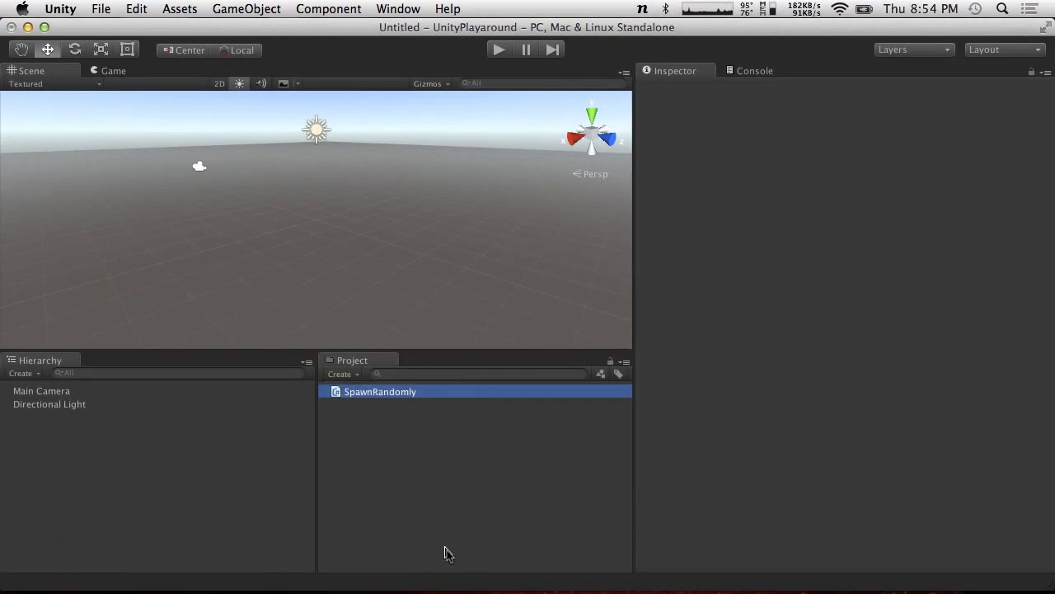
pyautogui.write('StateMachineBehaviourTest')
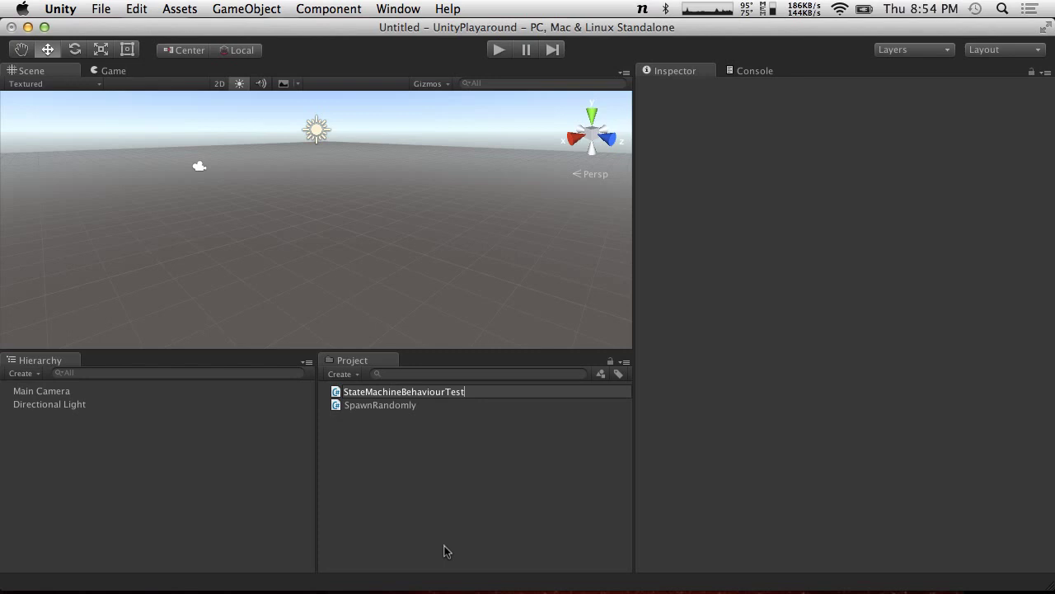
pyautogui.press('Return')
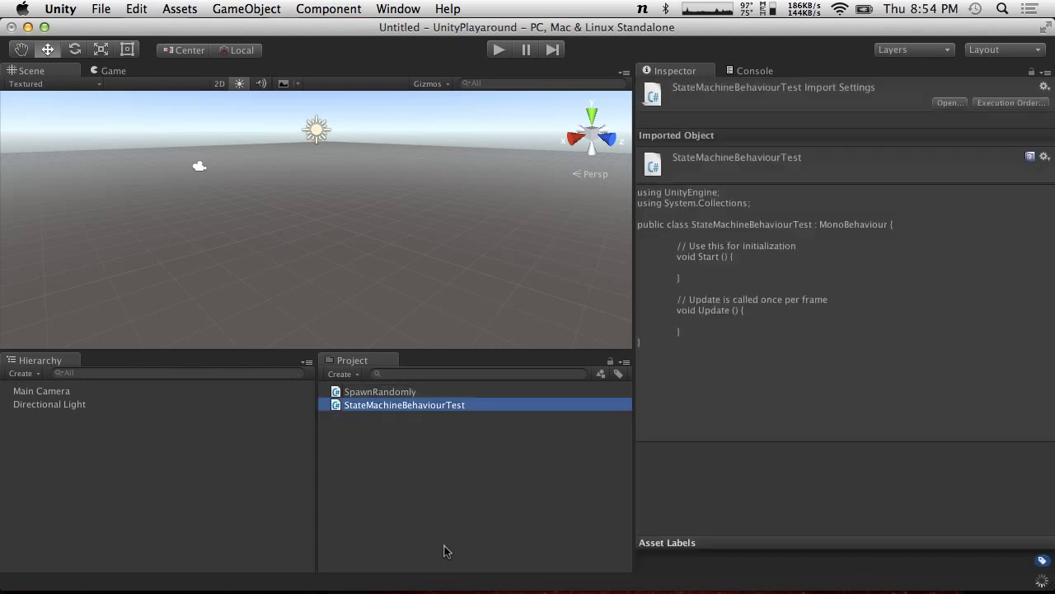
pyautogui.doubleClick(388, 410)
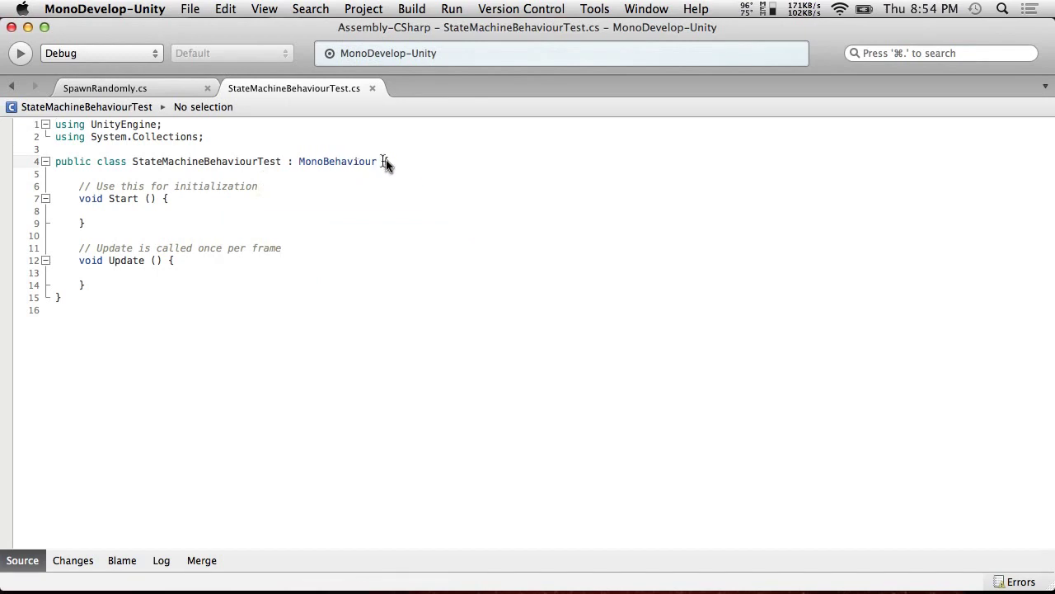
# Step: Make the class inherit from StateMachineBehaviour and put its opening brace on a separate line
pyautogui.moveTo(378, 160); pyautogui.dragTo(298, 166)
pyautogui.write('State')
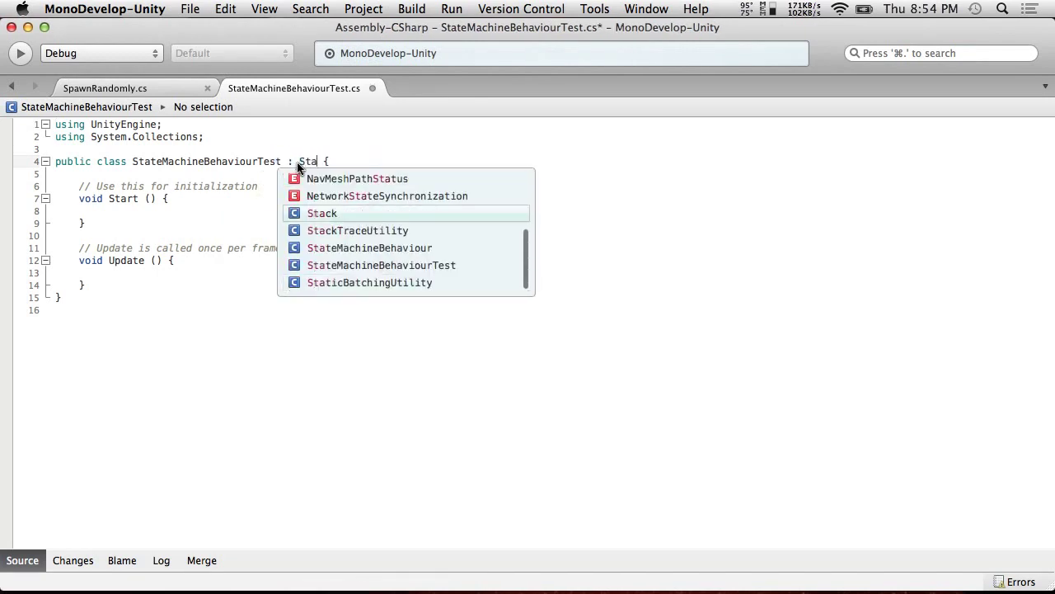
pyautogui.press('Return')
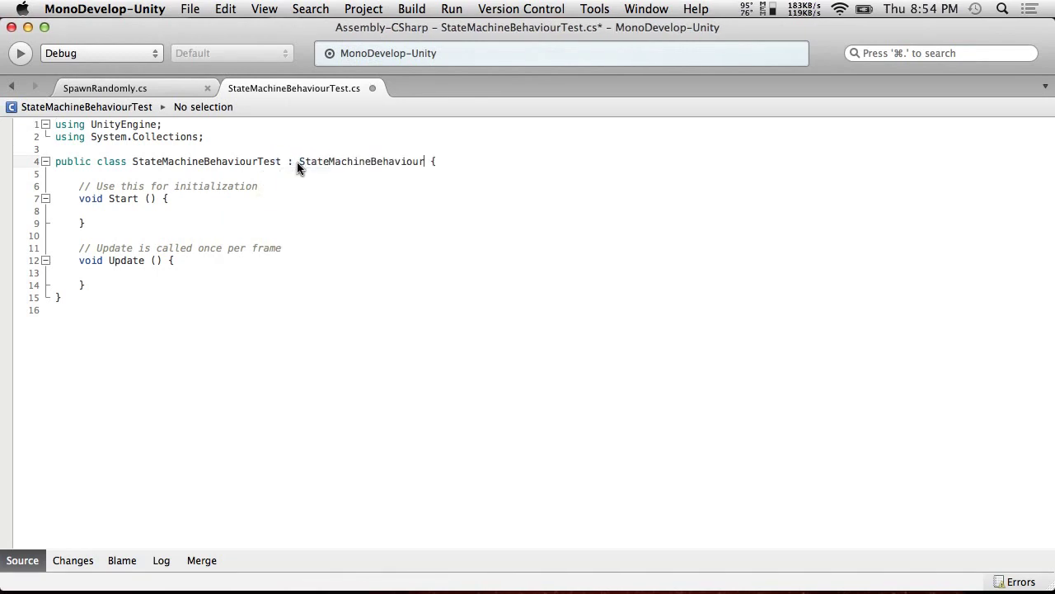
pyautogui.click(430, 160)
pyautogui.press('Return')
pyautogui.press('Right')
# Step: Copy the OnStateEnter callback name from the blog post and paste it at the start of the class body
pyautogui.press('super+Tab')
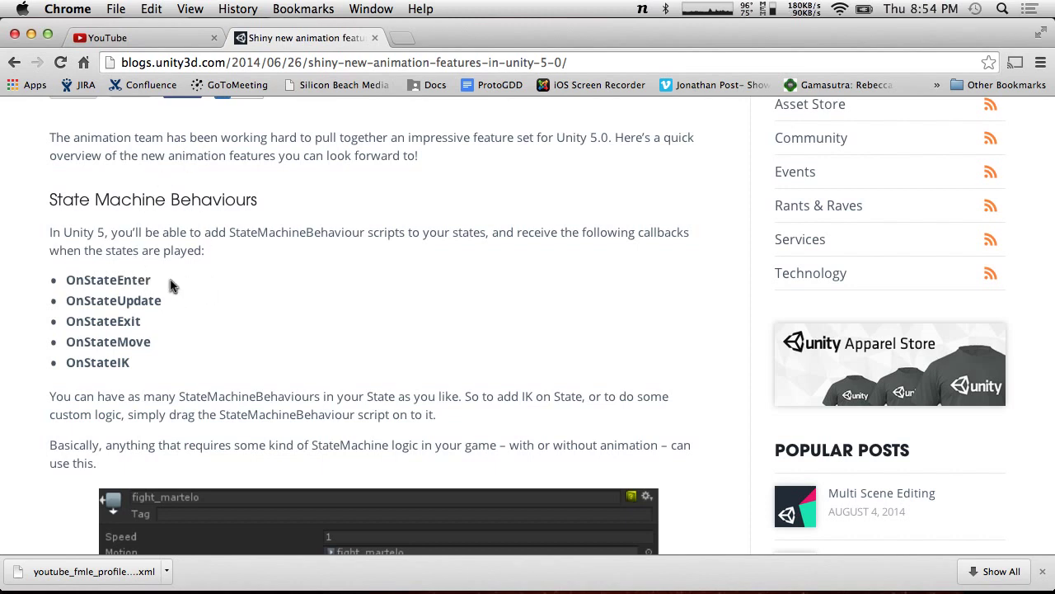
pyautogui.moveTo(169, 284); pyautogui.dragTo(53, 282)
pyautogui.press('super+c')
pyautogui.press('super+Tab')
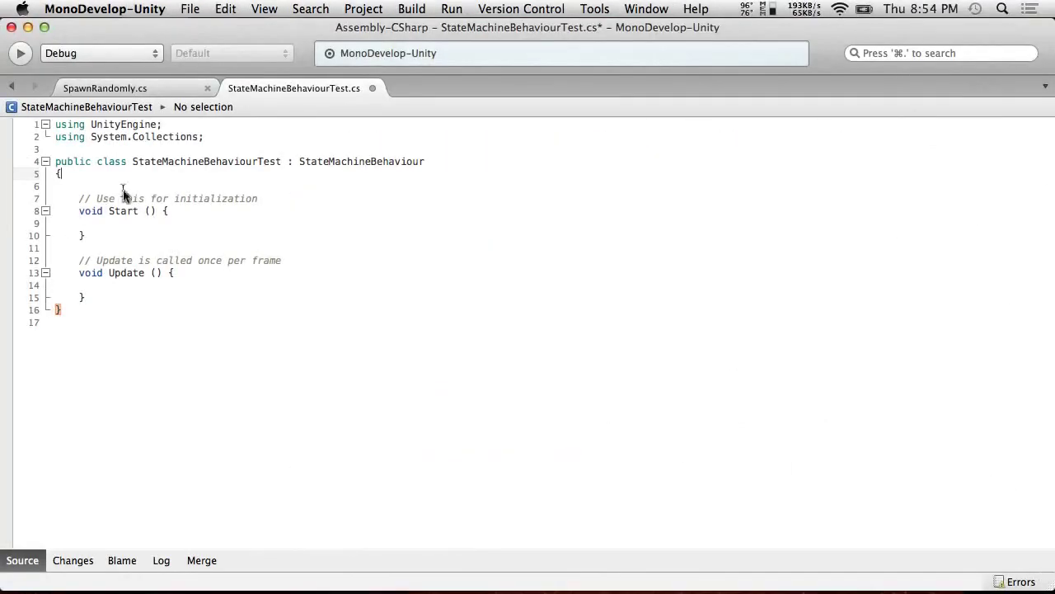
pyautogui.click(145, 186)
pyautogui.press('Return')
pyautogui.press('super+v')
# Step: Turn OnStateEnter into a void method with empty parentheses and a braced body
pyautogui.click(79, 198)
pyautogui.write('void')
pyautogui.click(185, 201)
pyautogui.write('()')
pyautogui.press('Return')
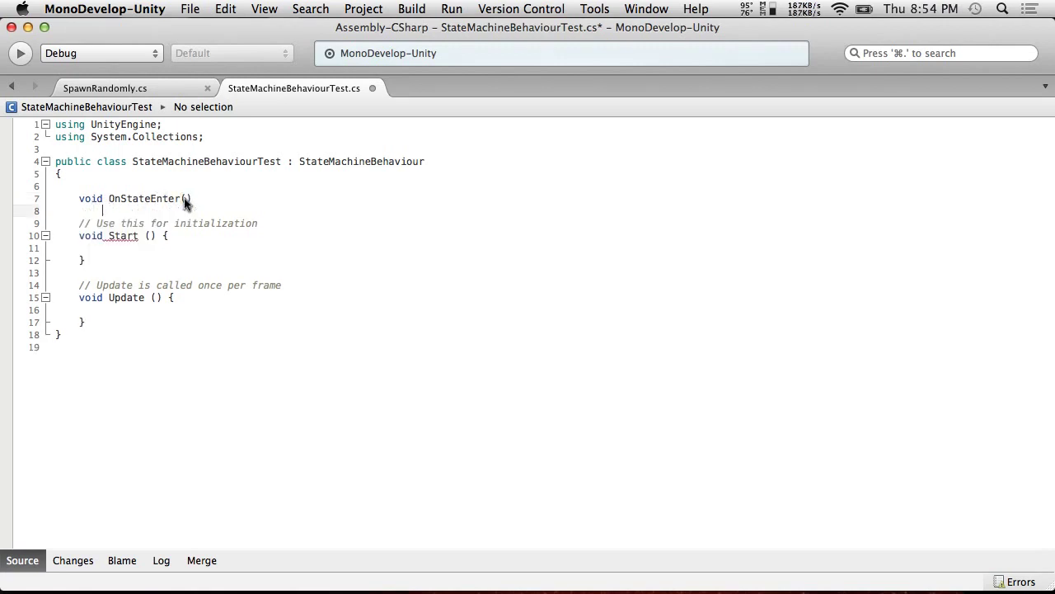
pyautogui.write('{')
pyautogui.press('Return')
# Step: Inside OnStateEnter, add Debug.Log("We entered a state! YAY");
pyautogui.write('D')
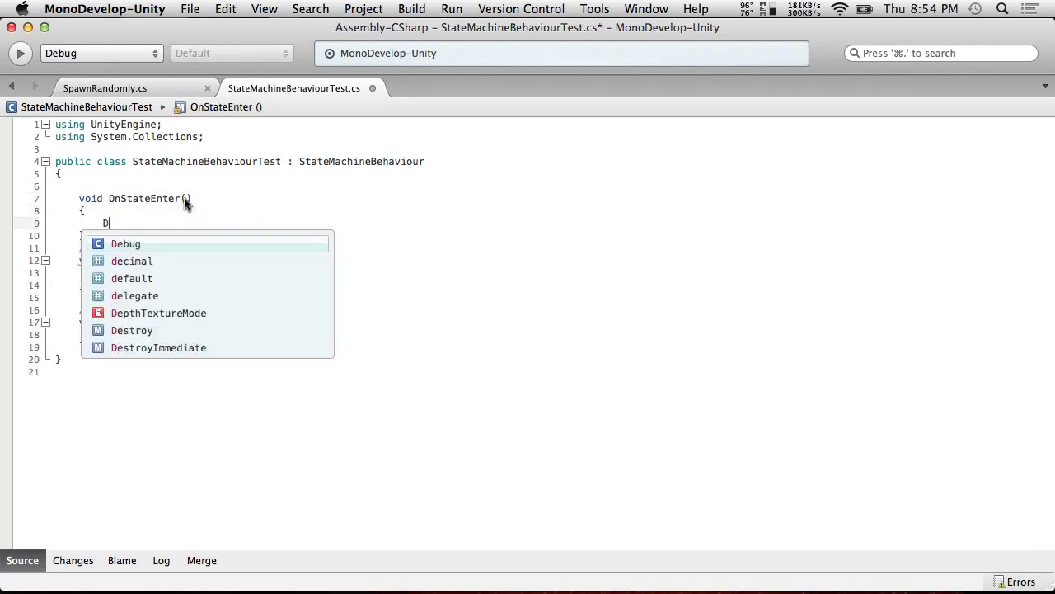
pyautogui.write('ebug.Log()')
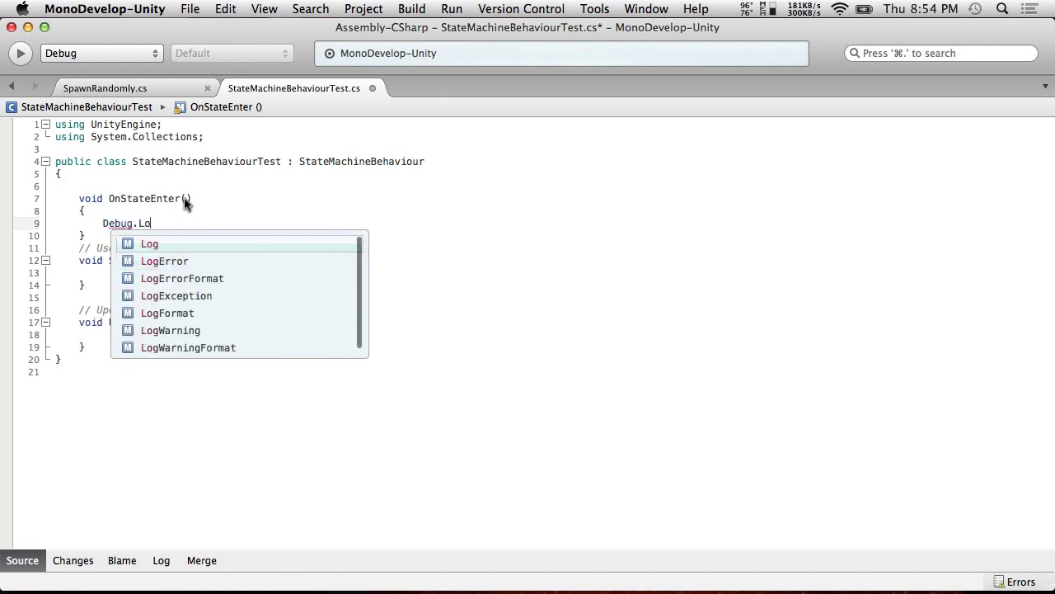
pyautogui.press('BackSpace')
pyautogui.write('("')
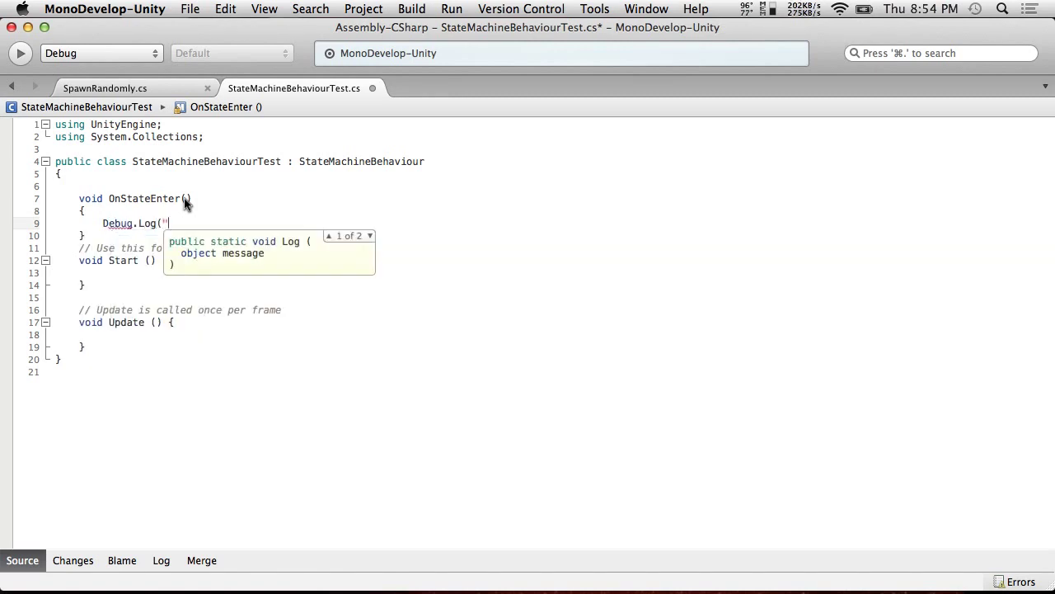
pyautogui.write('We entered a state!"')
pyautogui.press('BackSpace')
pyautogui.write('YAY");')
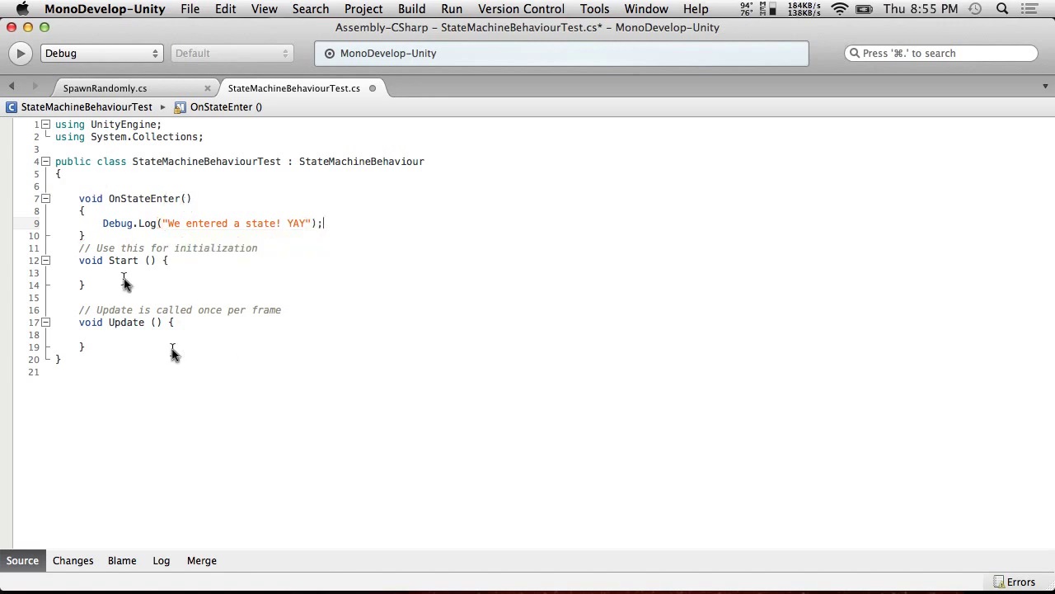
pyautogui.press('super+Tab')
pyautogui.click(342, 375)
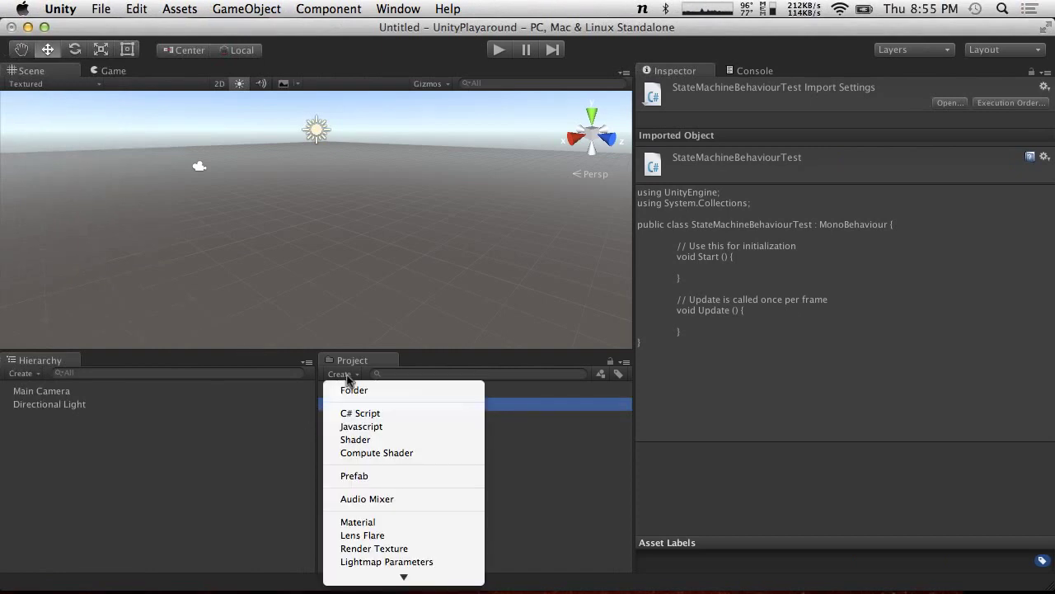
pyautogui.moveTo(388, 587)
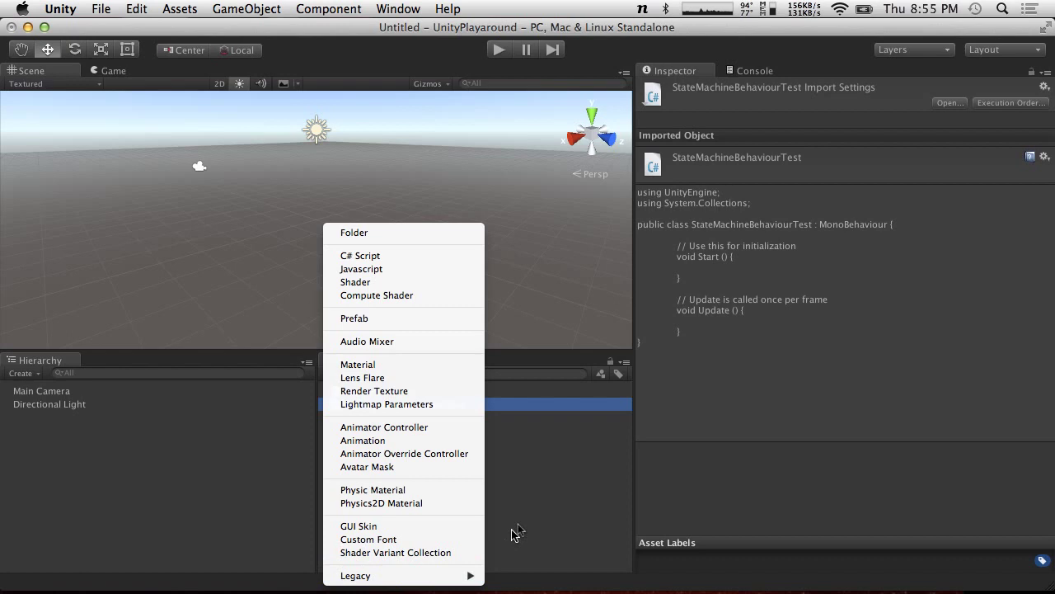
pyautogui.click(578, 418)
# Step: Delete the Start and Update methods with their comments from StateMachineBehaviourTest, save the script, and switch to Unity
pyautogui.doubleClick(578, 415)
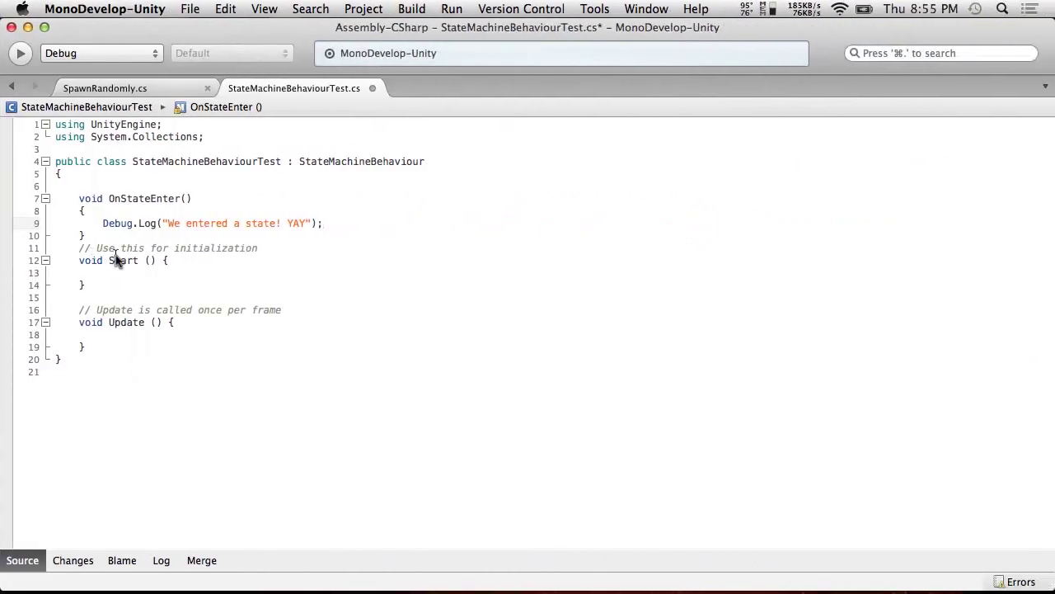
pyautogui.moveTo(132, 343); pyautogui.dragTo(25, 250)
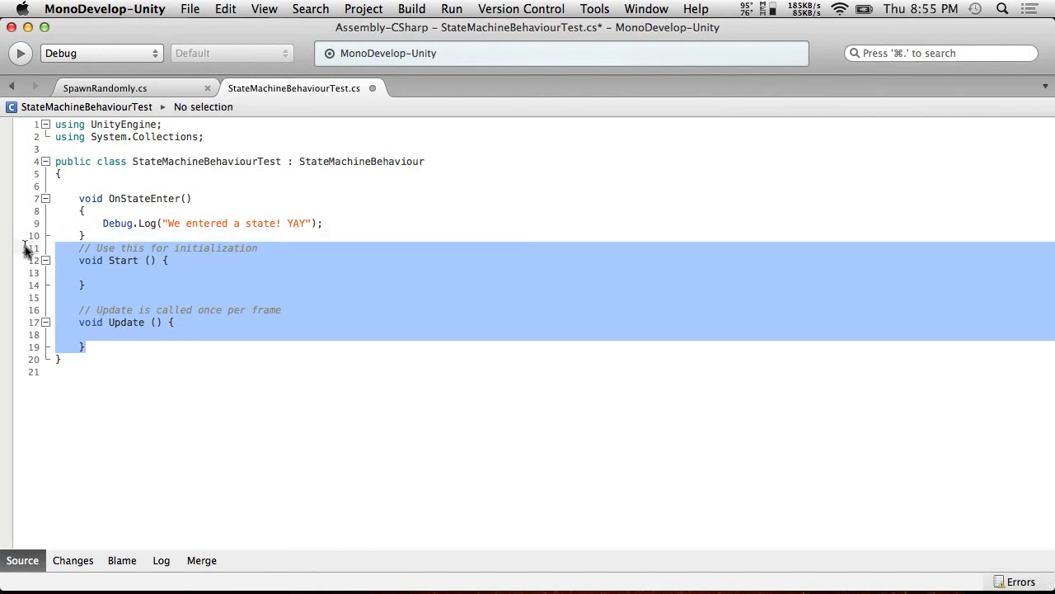
pyautogui.press('BackSpace')
pyautogui.click(132, 8)
pyautogui.click(204, 71)
pyautogui.press('super+Tab')
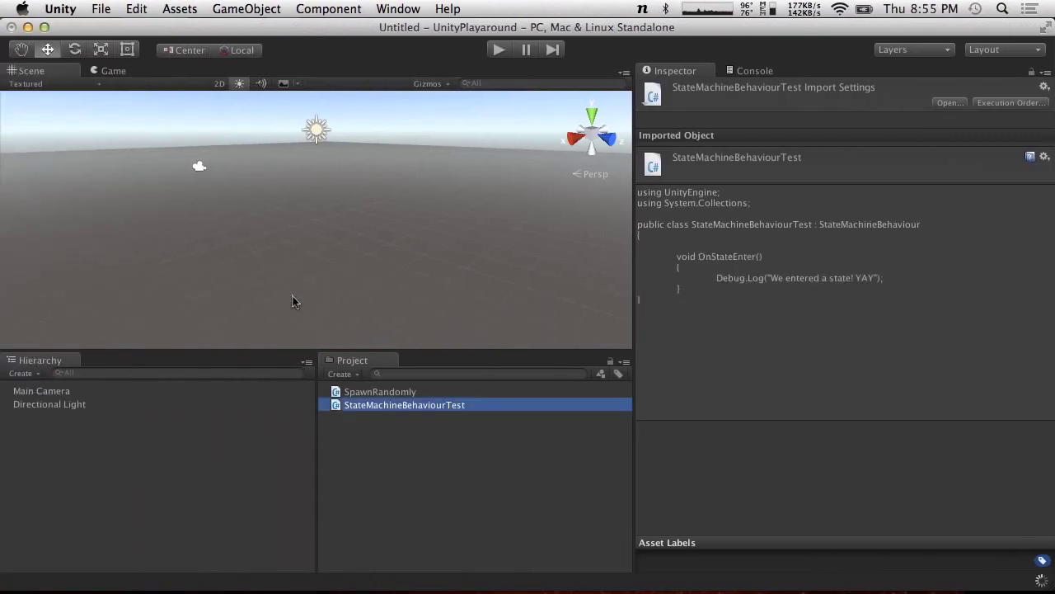
pyautogui.click(328, 8)
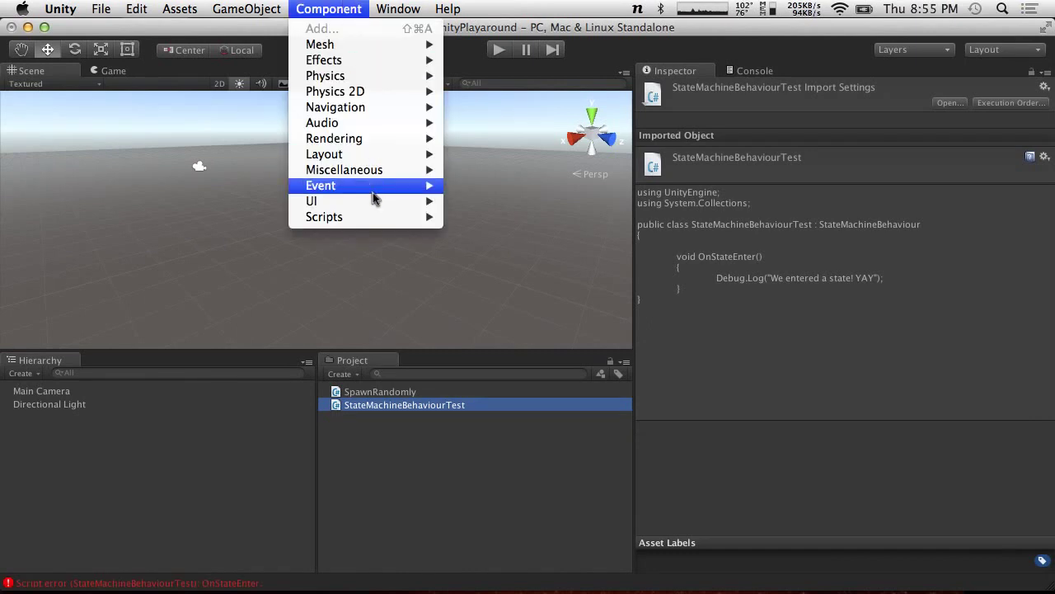
pyautogui.moveTo(366, 155)
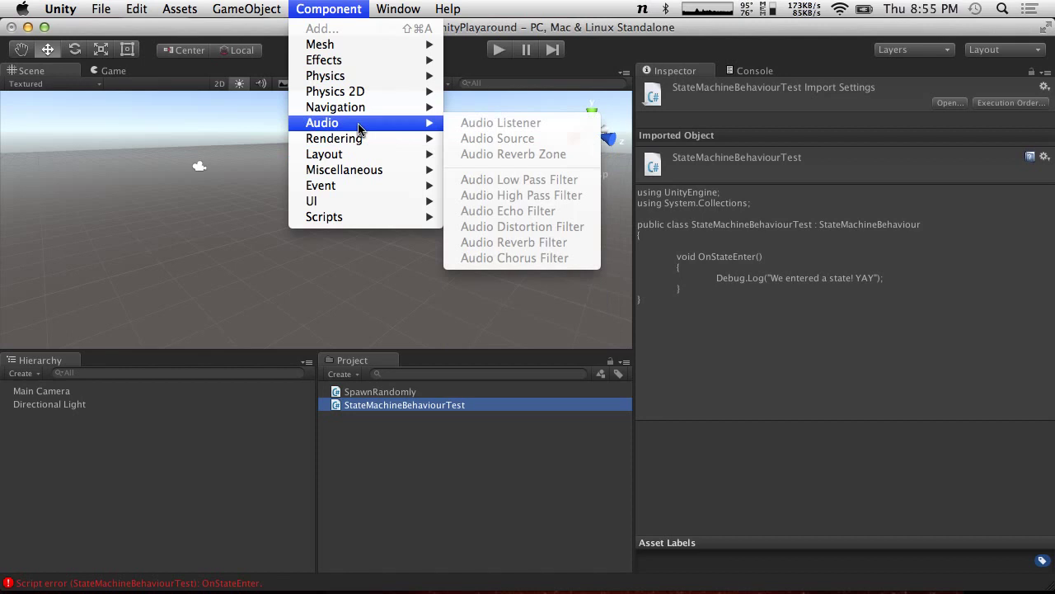
pyautogui.moveTo(366, 108)
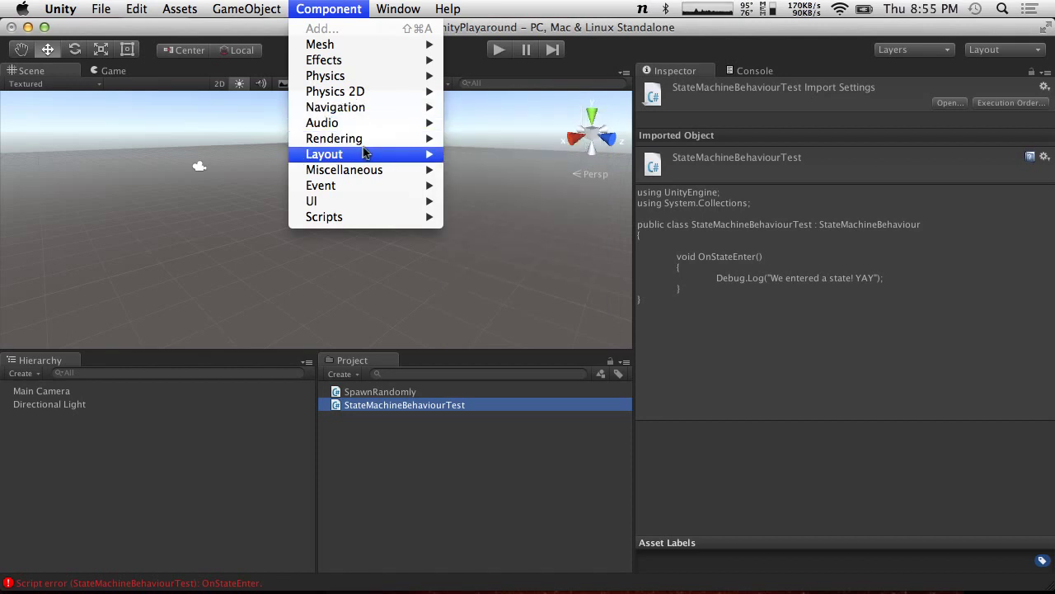
pyautogui.click(336, 5)
pyautogui.click(48, 404)
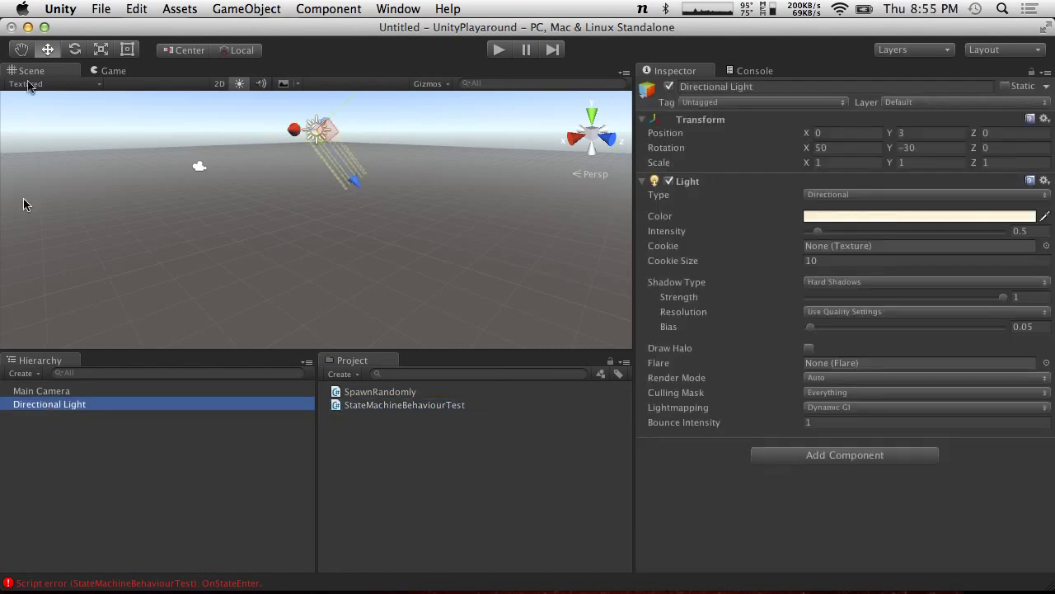
pyautogui.click(136, 9)
# Step: Add a 3D cube to the scene
pyautogui.click(20, 374)
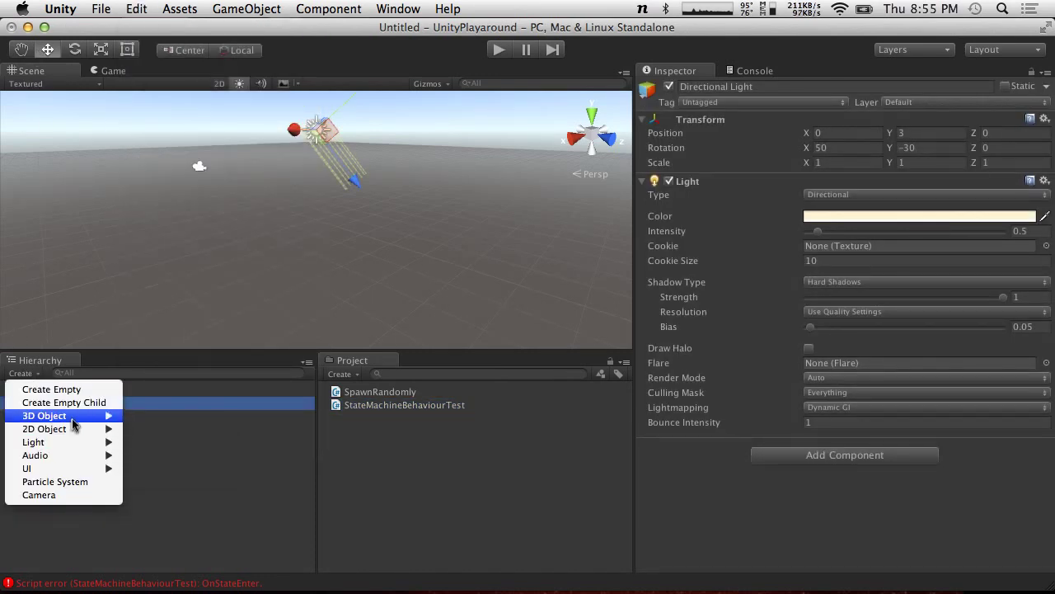
pyautogui.click(246, 330)
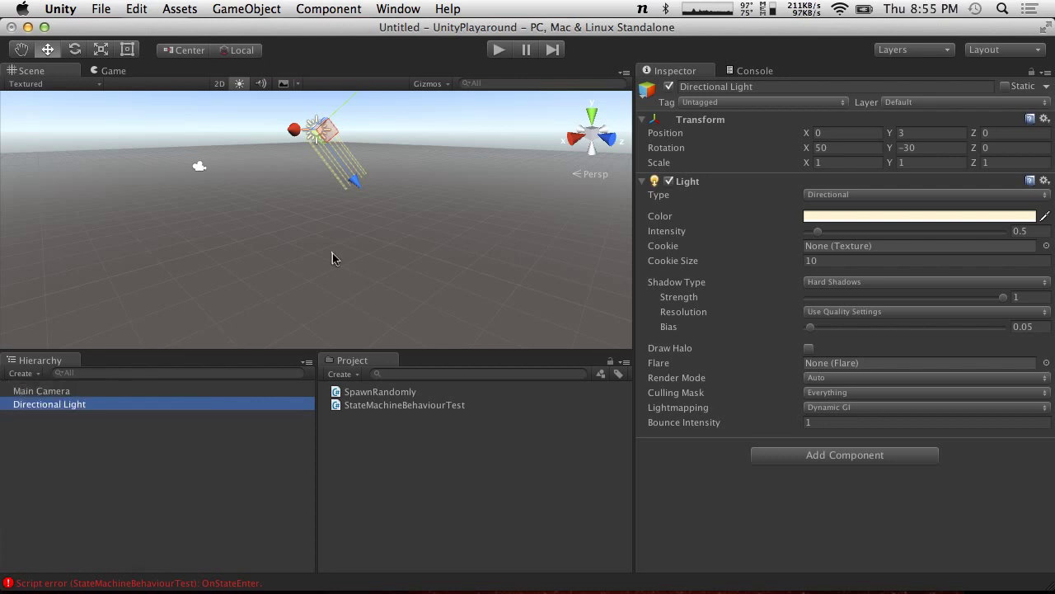
# Step: Open the Animation window and dock it beneath the Inspector
pyautogui.click(450, 8)
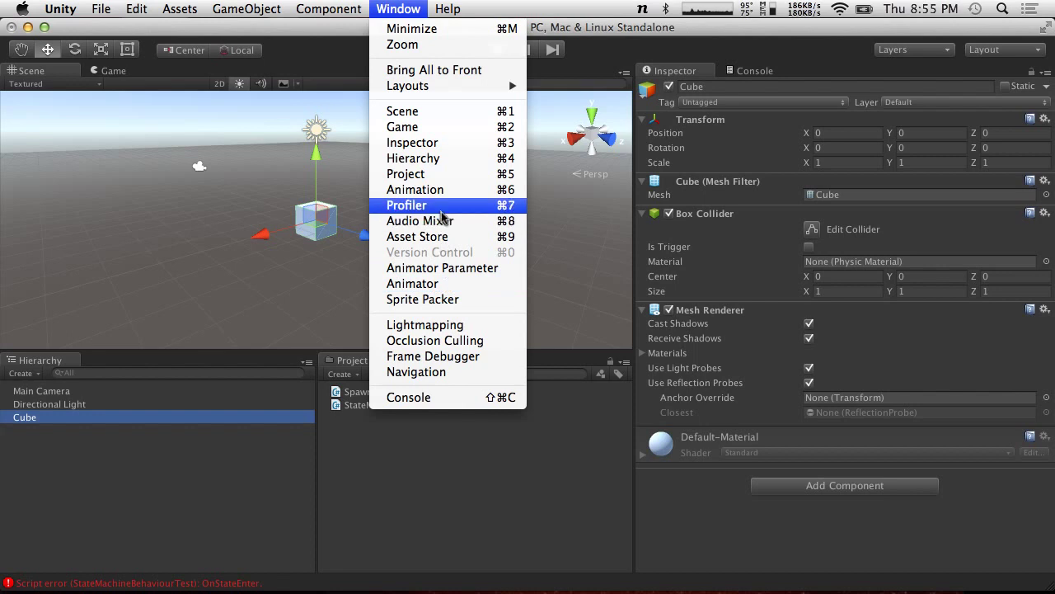
pyautogui.click(443, 190)
pyautogui.moveTo(38, 32); pyautogui.dragTo(852, 541)
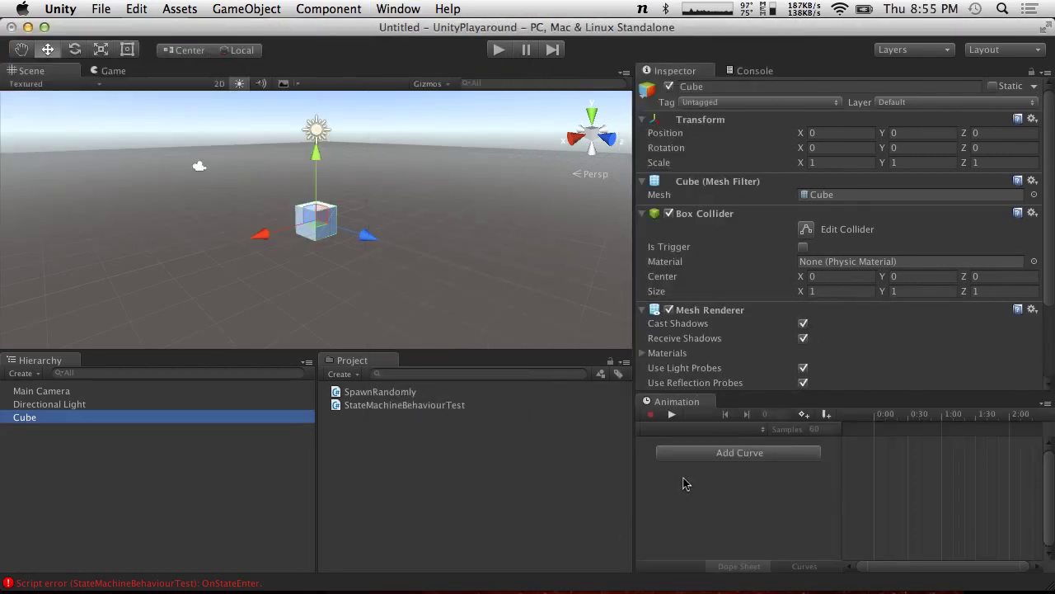
# Step: Start recording a new animation clip for the cube, saved as CUBE.anim in the Assets folder
pyautogui.click(653, 418)
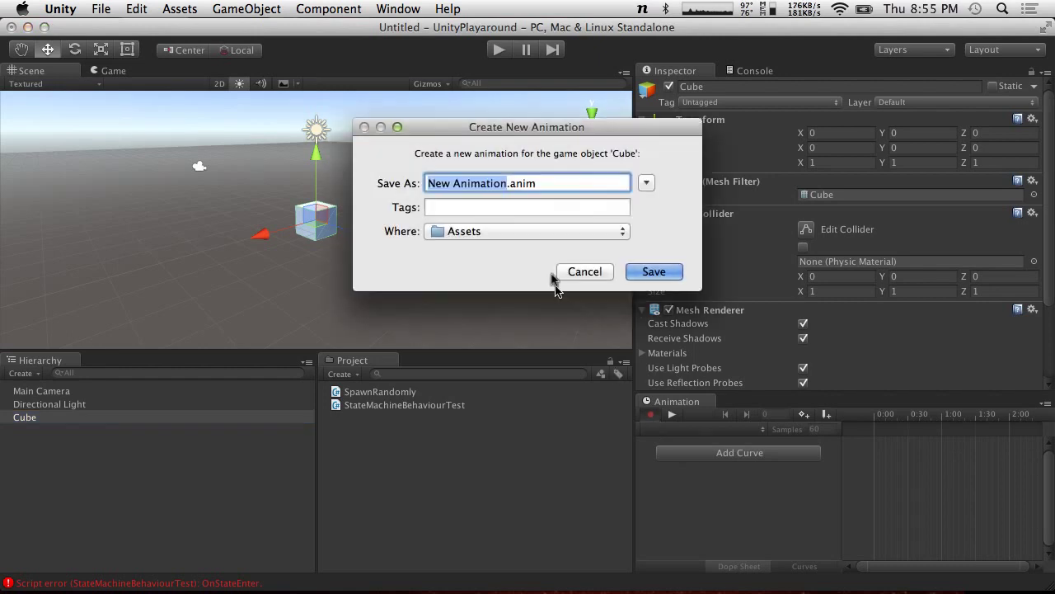
pyautogui.write('Cu')
pyautogui.press('BackSpace')
pyautogui.write('UBE')
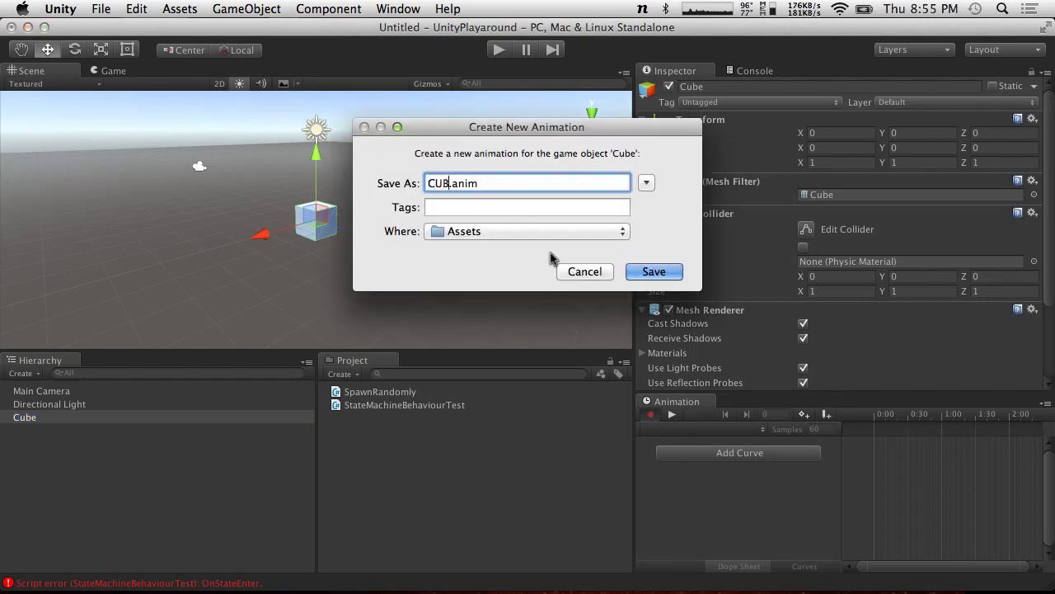
pyautogui.press('Return')
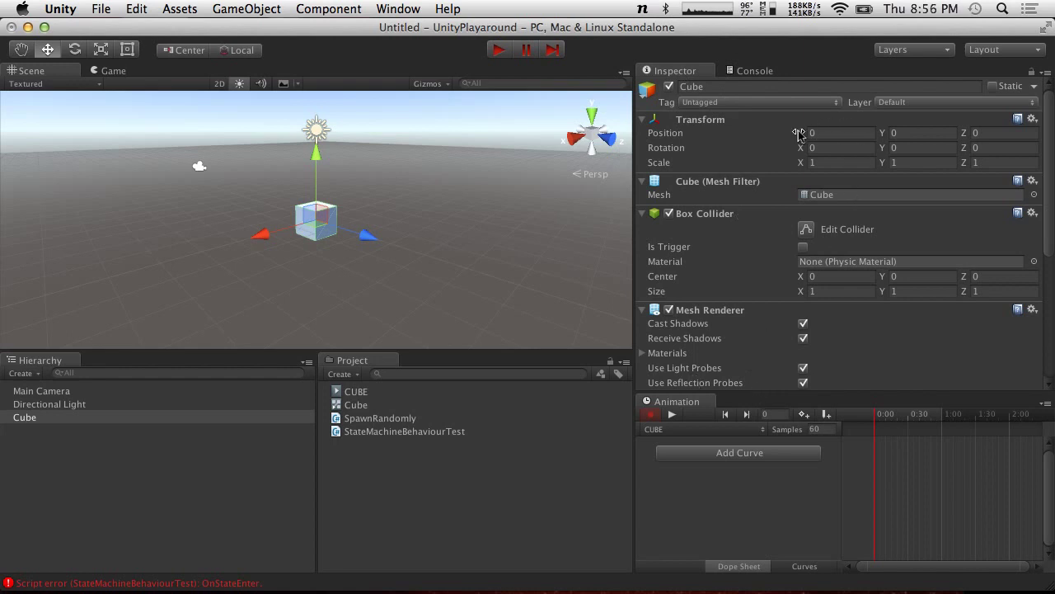
# Step: Keyframe the cube's X position at about -2.19 at 0:00 and at 0 at 1:00
pyautogui.moveTo(800, 133); pyautogui.dragTo(731, 135)
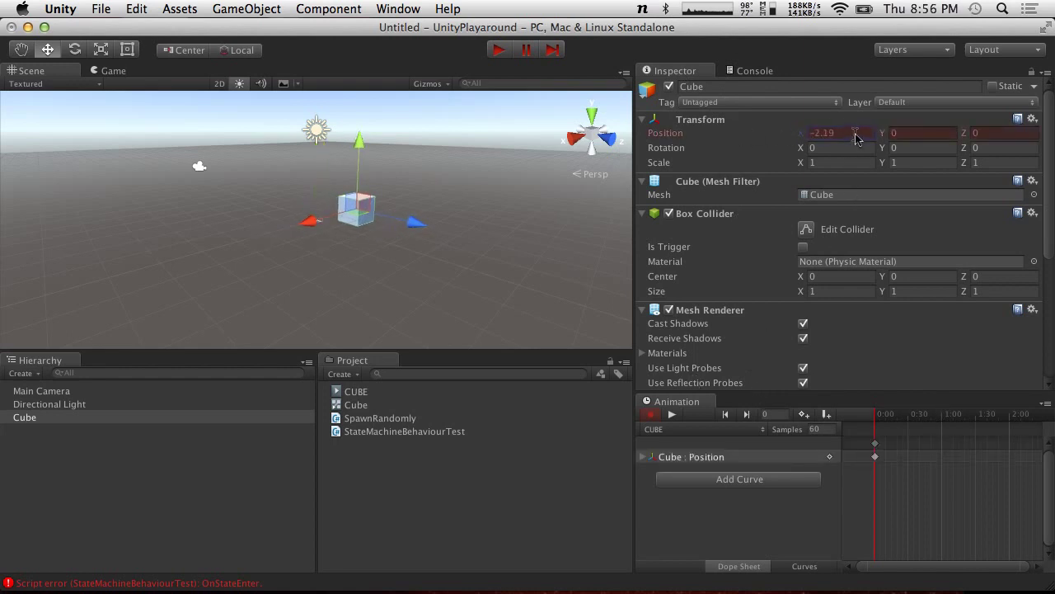
pyautogui.moveTo(881, 414); pyautogui.dragTo(943, 414)
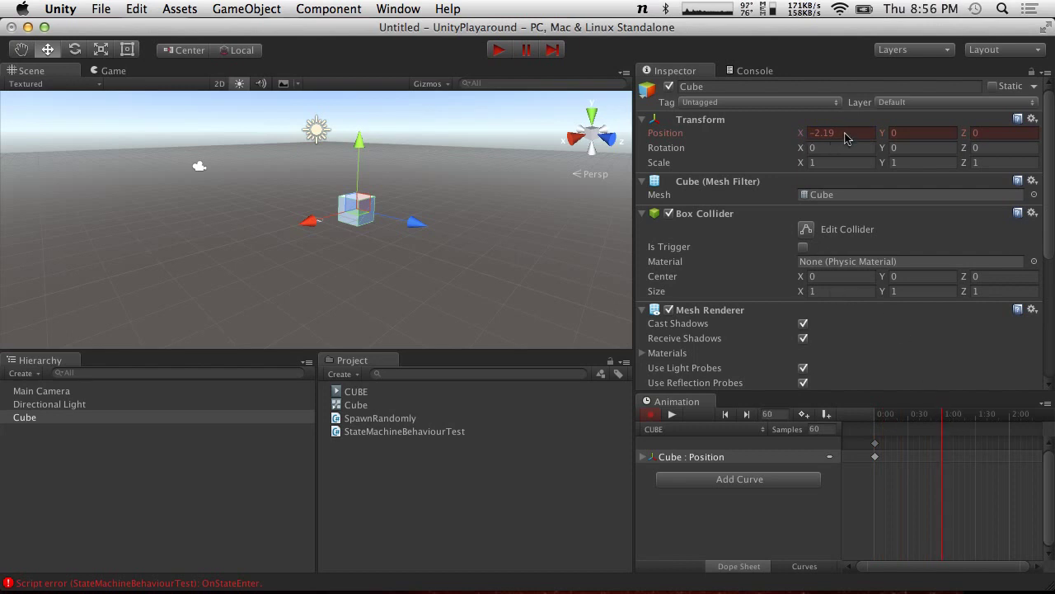
pyautogui.write('0')
pyautogui.press('Return')
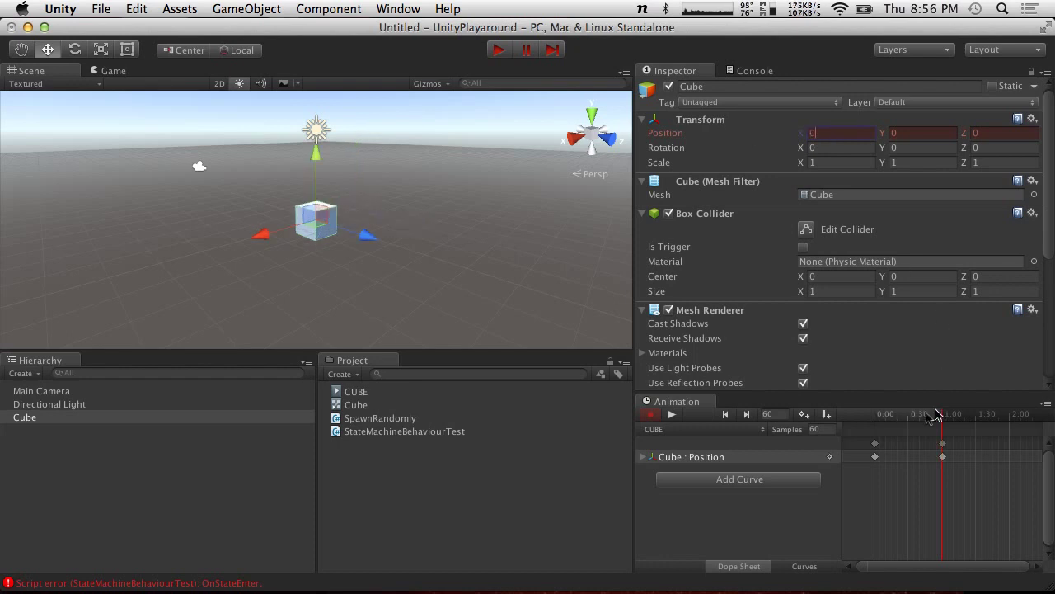
# Step: Copy the cube's first position keyframe and paste it at 2:00
pyautogui.click(875, 449)
pyautogui.moveTo(980, 422); pyautogui.dragTo(790, 400)
pyautogui.press('super+v')
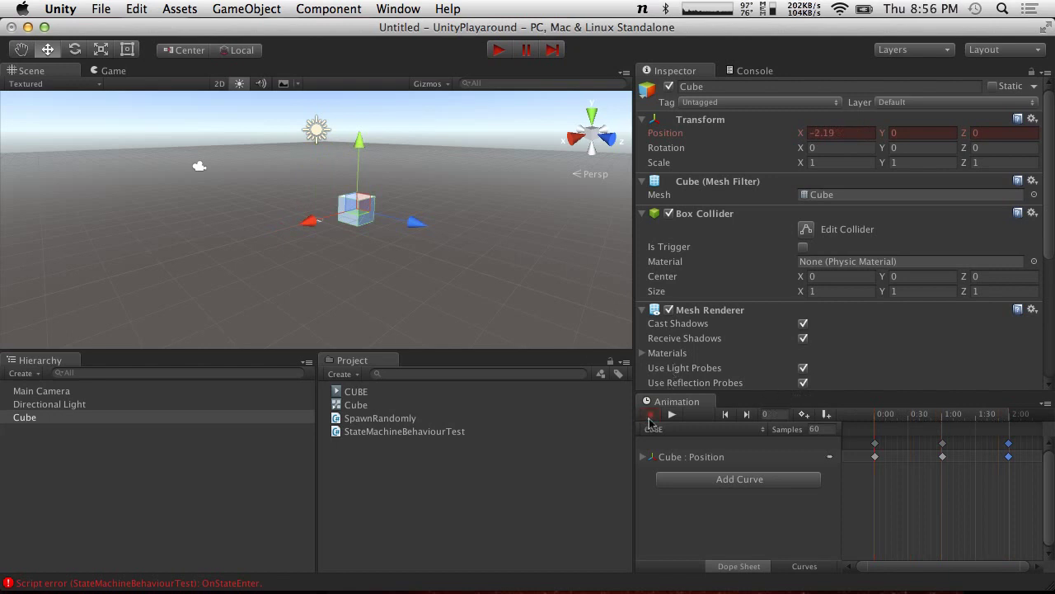
# Step: Stop recording the cube's animation and open the Cube animator controller
pyautogui.click(650, 414)
pyautogui.click(355, 405)
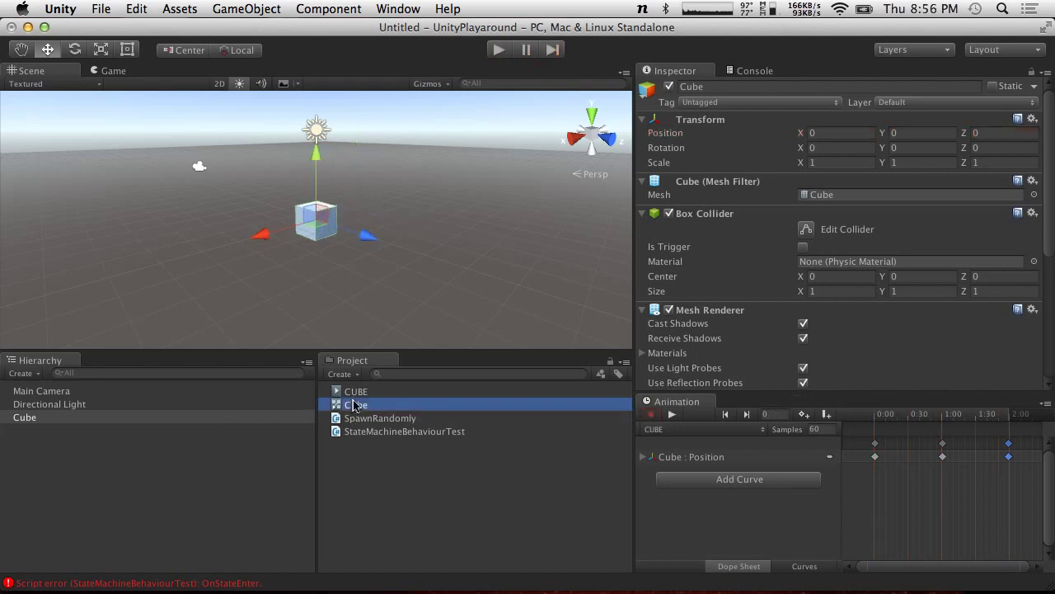
pyautogui.click(347, 430)
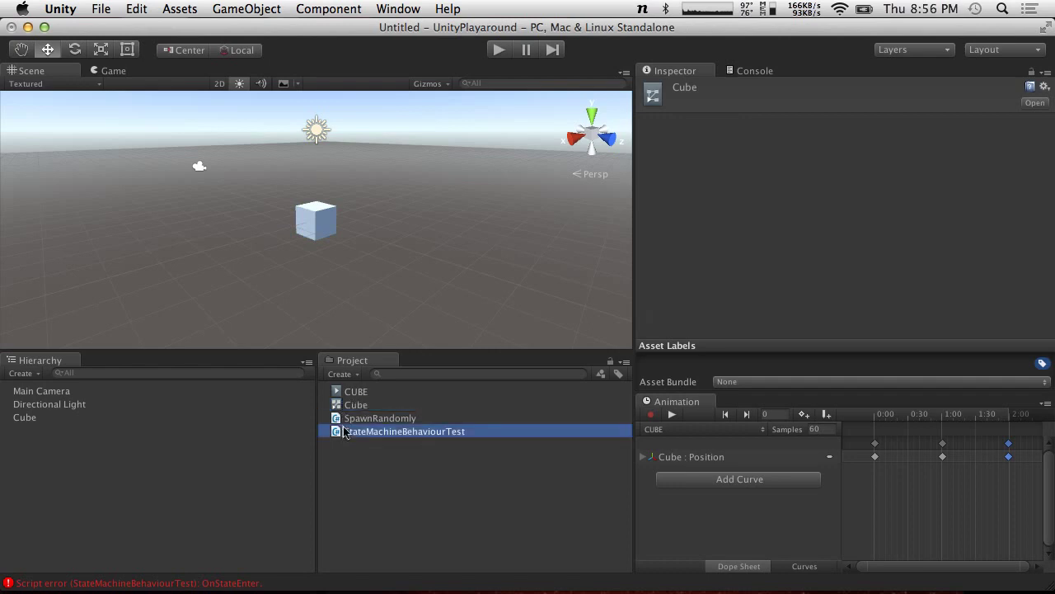
pyautogui.doubleClick(347, 406)
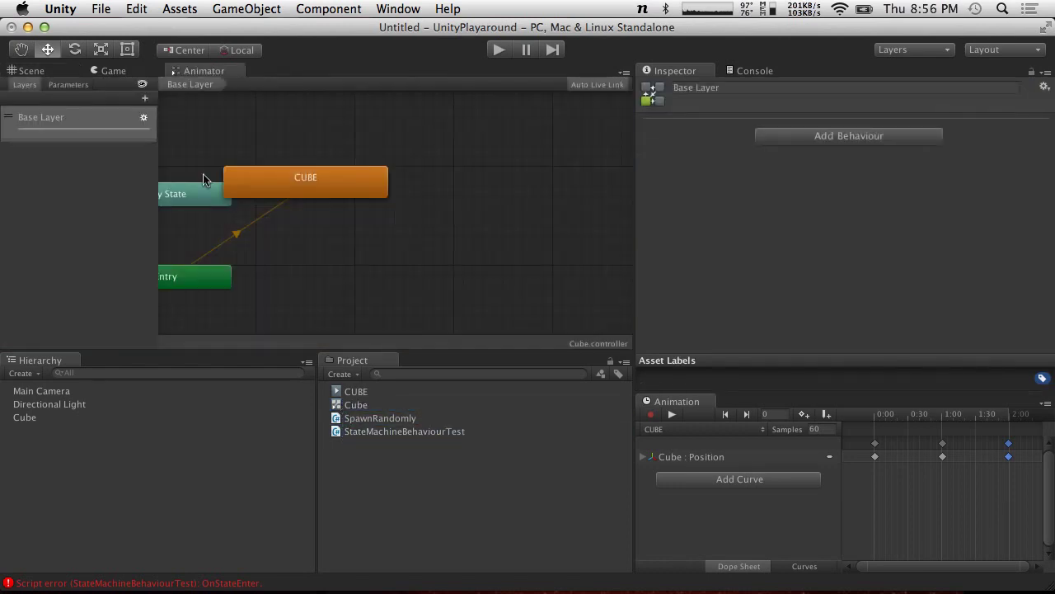
# Step: Rearrange the Base Layer graph so the Entry node sits above the CUBE state
pyautogui.moveTo(283, 175); pyautogui.dragTo(434, 181)
pyautogui.moveTo(219, 281); pyautogui.dragTo(373, 141)
pyautogui.moveTo(455, 183); pyautogui.dragTo(375, 254)
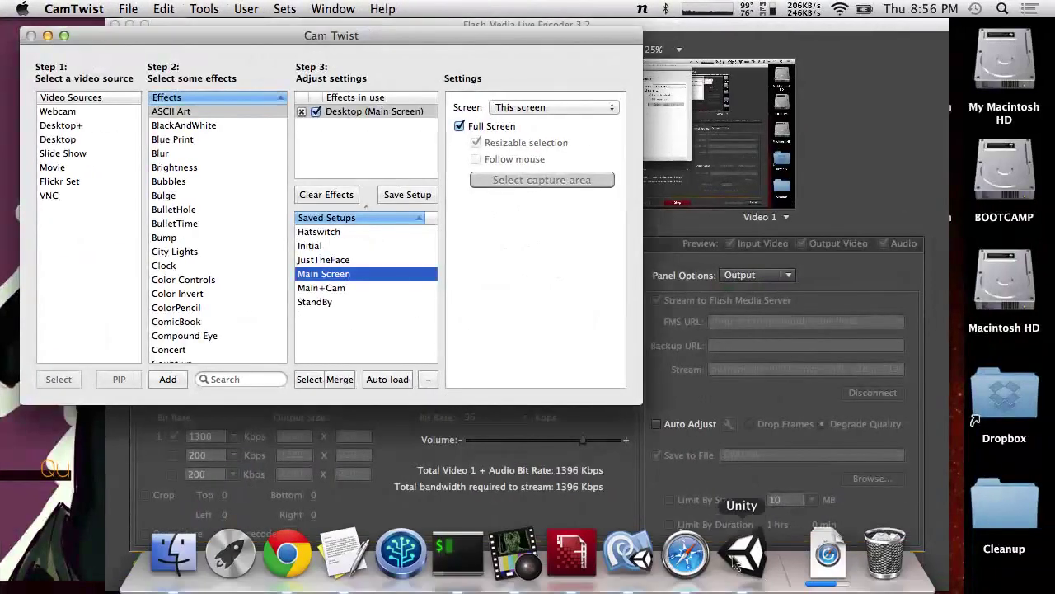
pyautogui.click(831, 561)
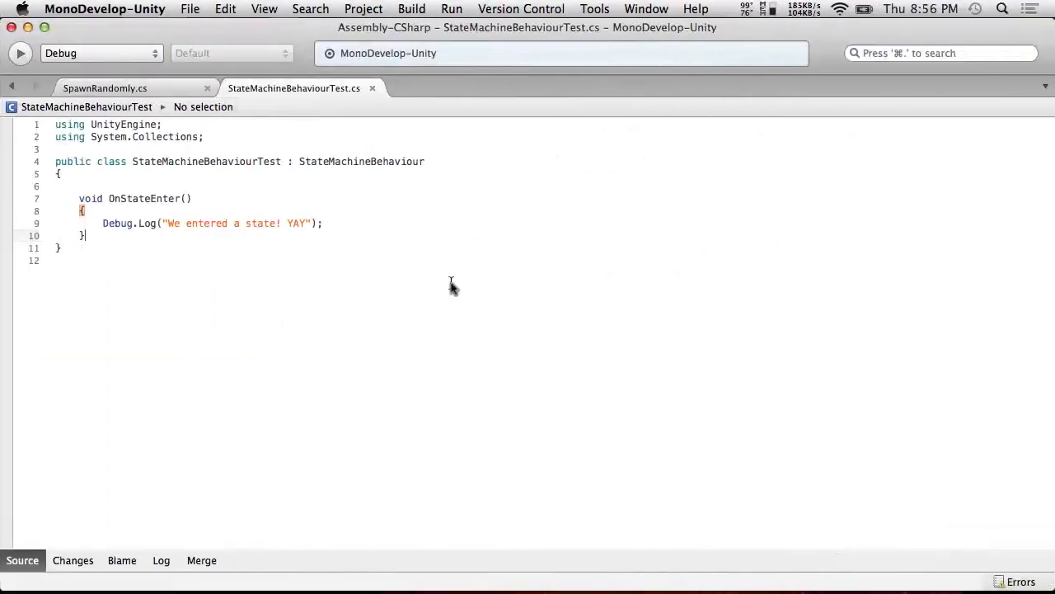
pyautogui.hotkey('ctrl', 'Left')
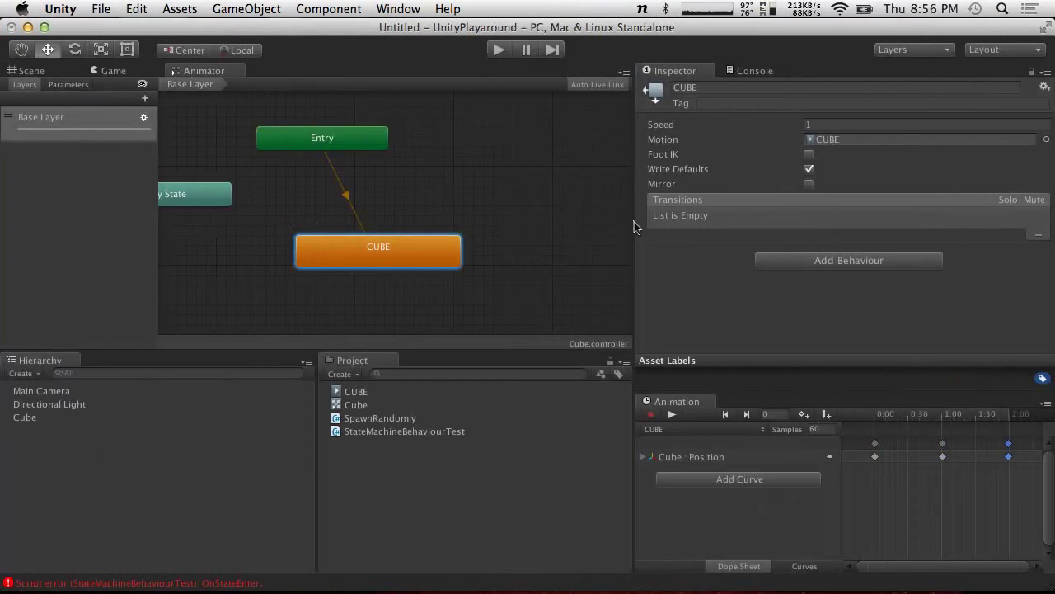
# Step: Move the CUBE state slightly lower and create an empty state beside it
pyautogui.click(328, 142)
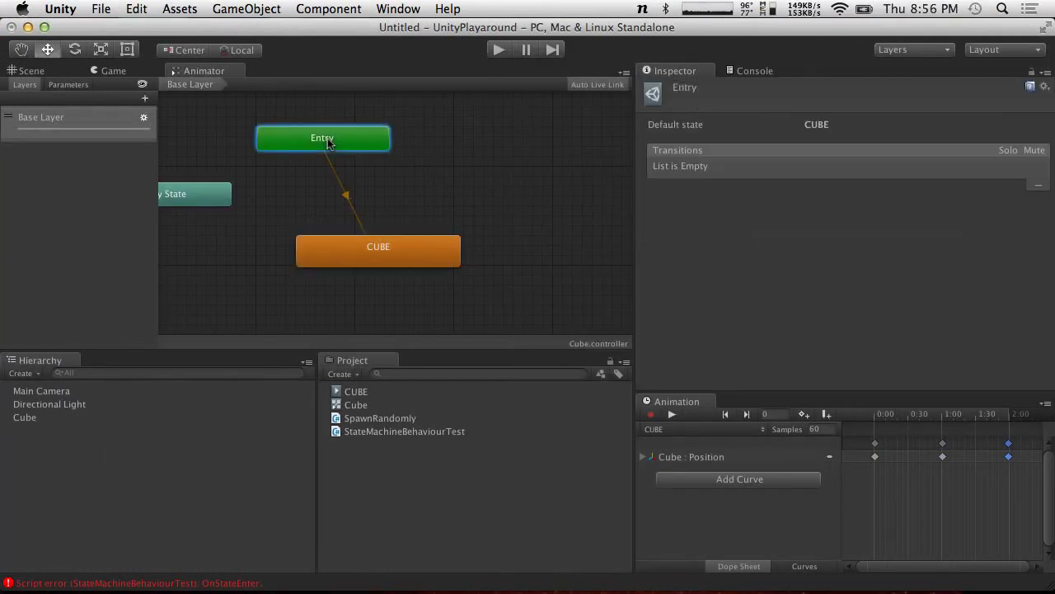
pyautogui.click(391, 260)
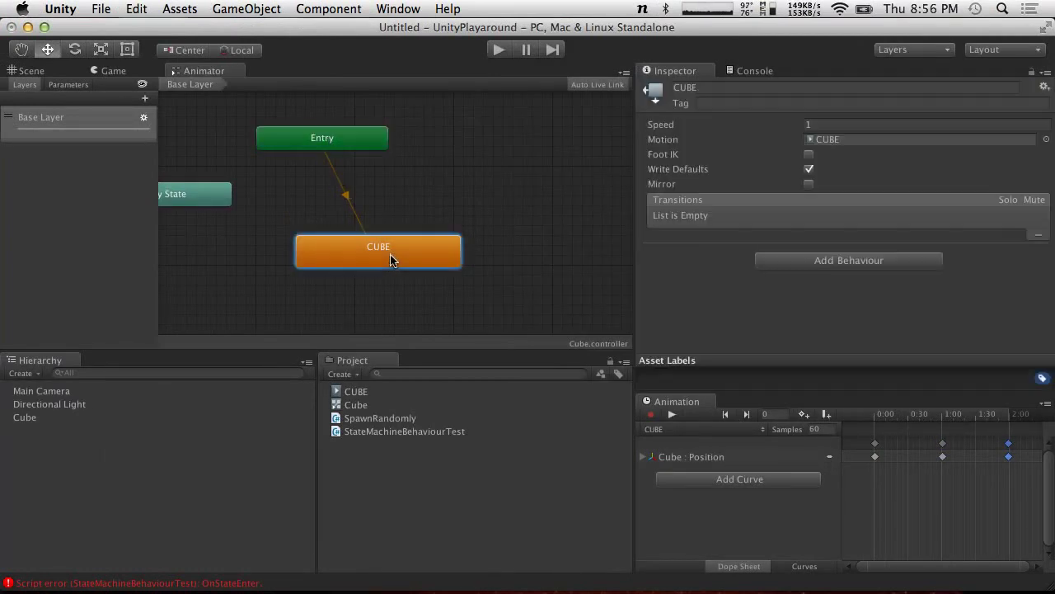
pyautogui.moveTo(401, 255)
pyautogui.mouseDown()
pyautogui.moveTo(404, 228)
pyautogui.moveTo(395, 275)
pyautogui.mouseUp()
pyautogui.rightClick(435, 197)
pyautogui.moveTo(478, 204)
pyautogui.click(667, 204)
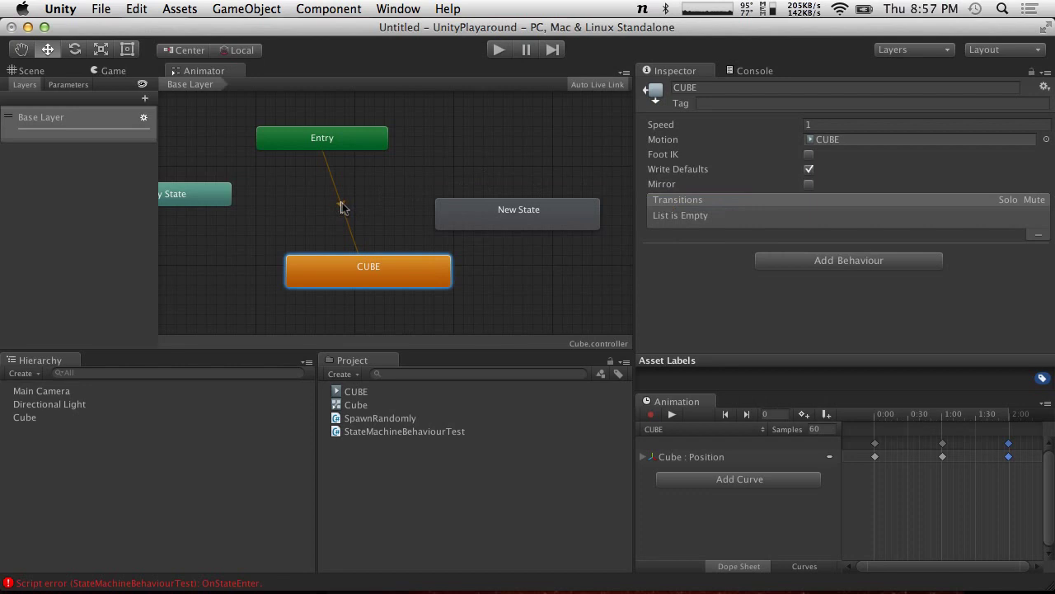
# Step: Make a transition from the Entry node to New State
pyautogui.moveTo(354, 242); pyautogui.dragTo(382, 237)
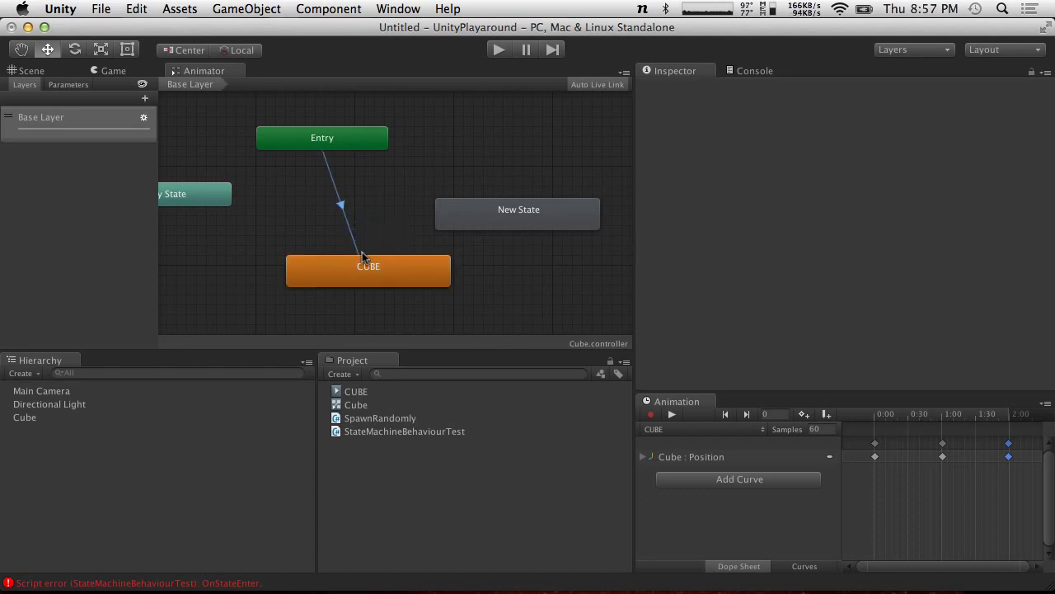
pyautogui.rightClick(333, 154)
pyautogui.click(373, 156)
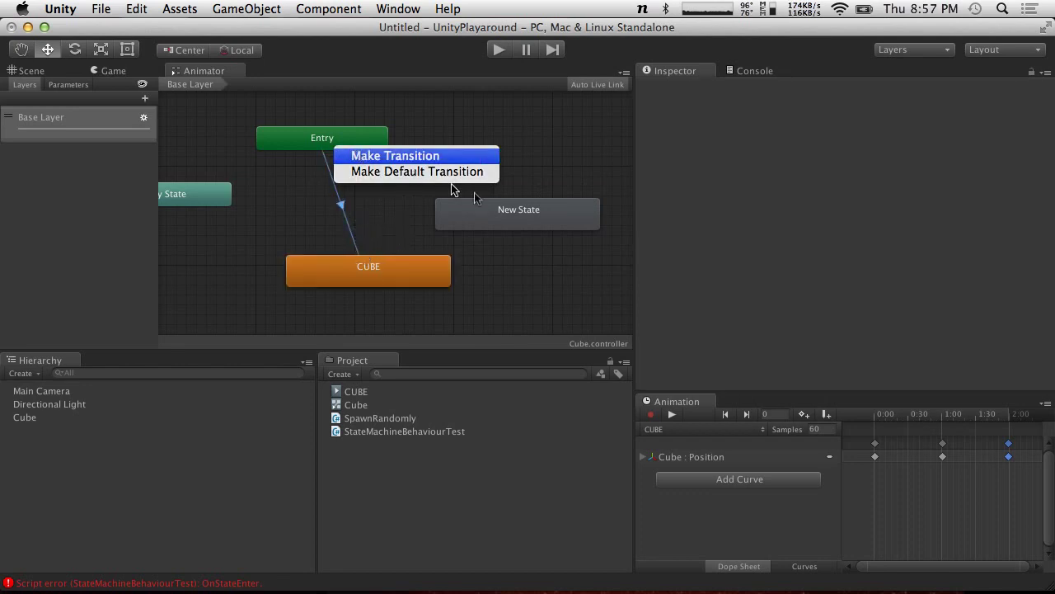
pyautogui.click(485, 215)
# Step: Set New State as the layer's default state
pyautogui.click(360, 266)
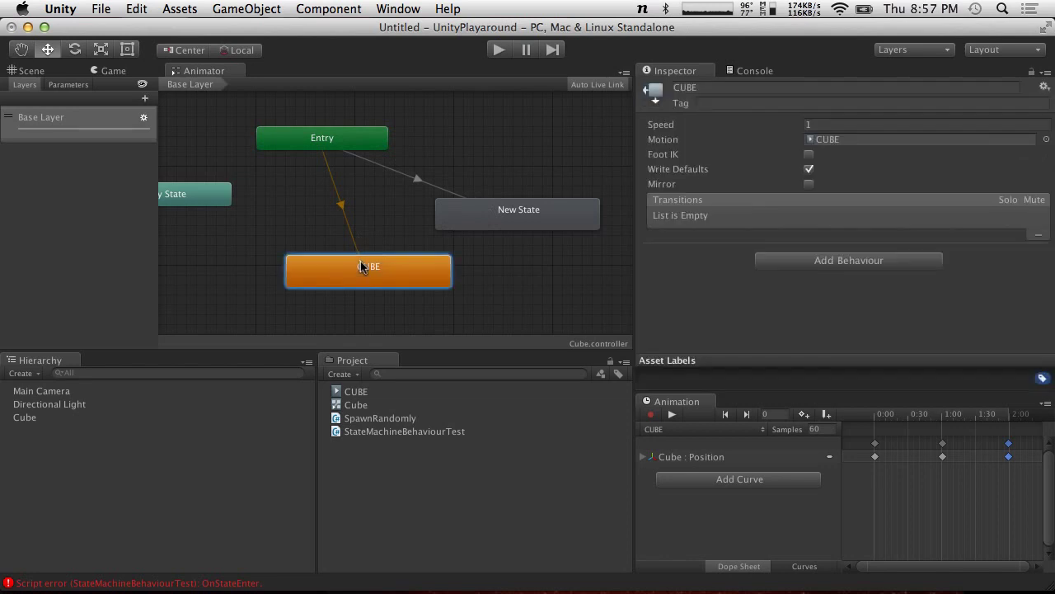
pyautogui.click(478, 219)
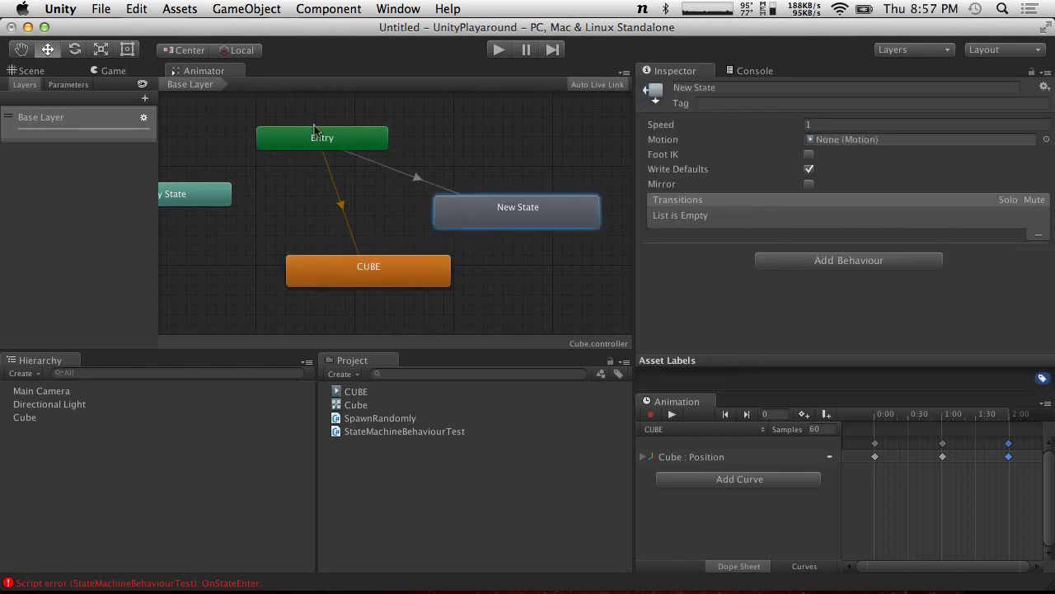
pyautogui.rightClick(478, 202)
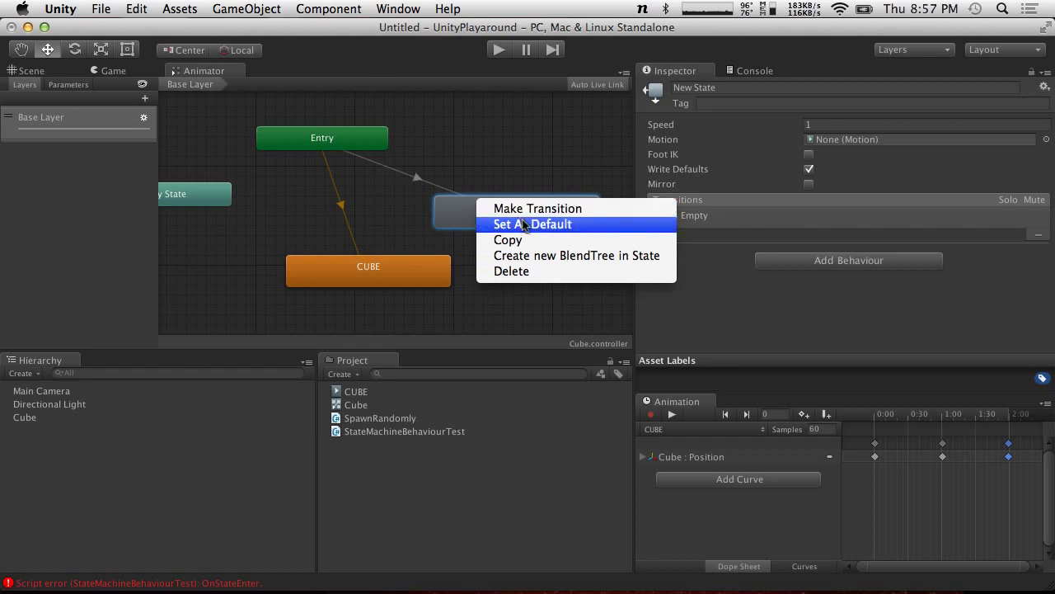
pyautogui.click(516, 224)
# Step: Make a transition from New State to CUBE and move New State closer to the Entry node
pyautogui.rightClick(497, 224)
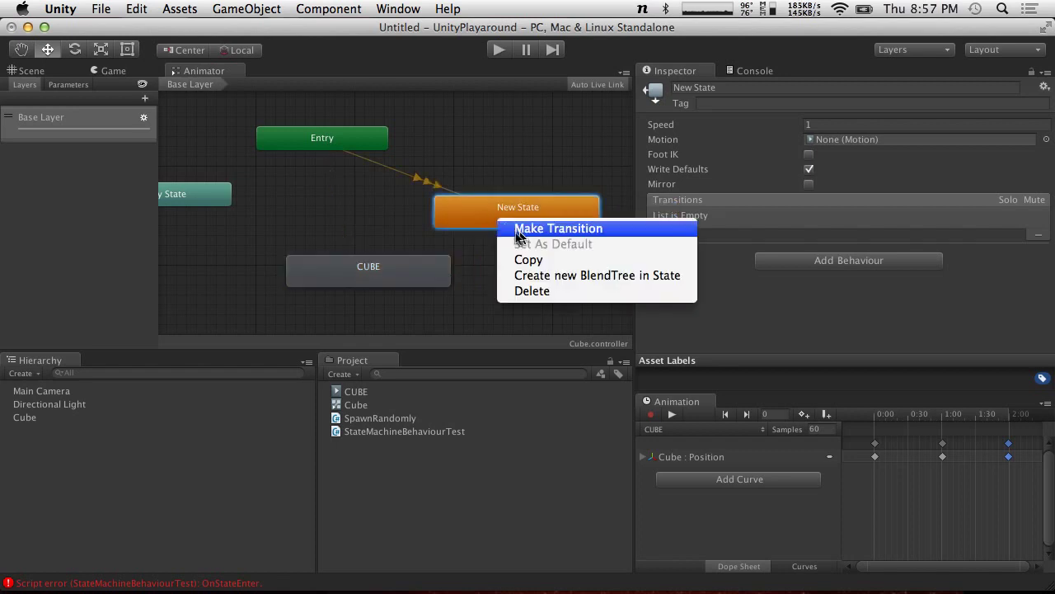
pyautogui.click(504, 228)
pyautogui.click(403, 272)
pyautogui.moveTo(497, 216); pyautogui.dragTo(467, 204)
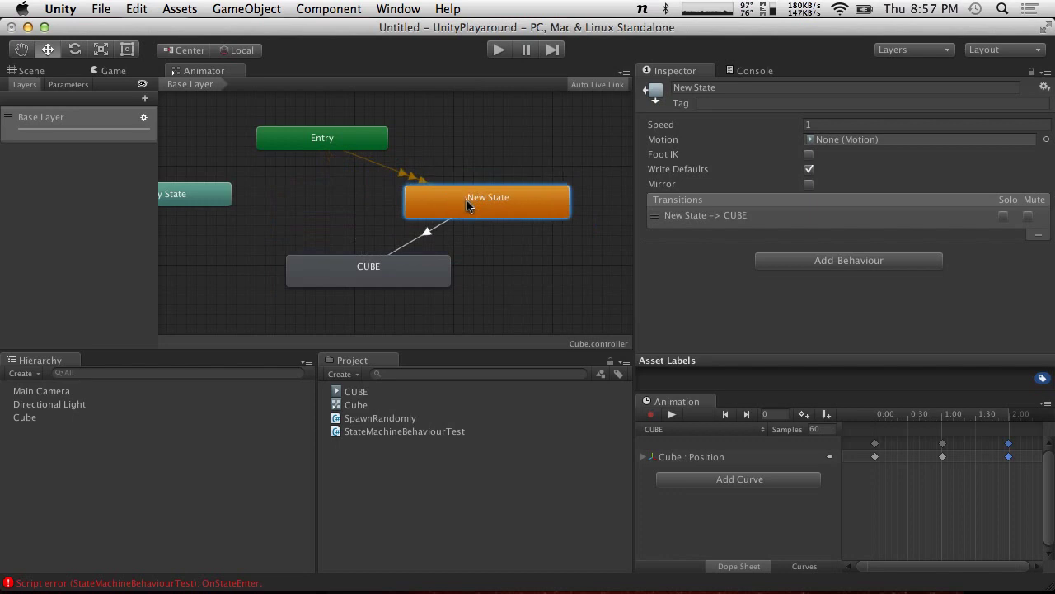
# Step: Delete the extra Entry to New State transition, leaving the default one
pyautogui.click(406, 178)
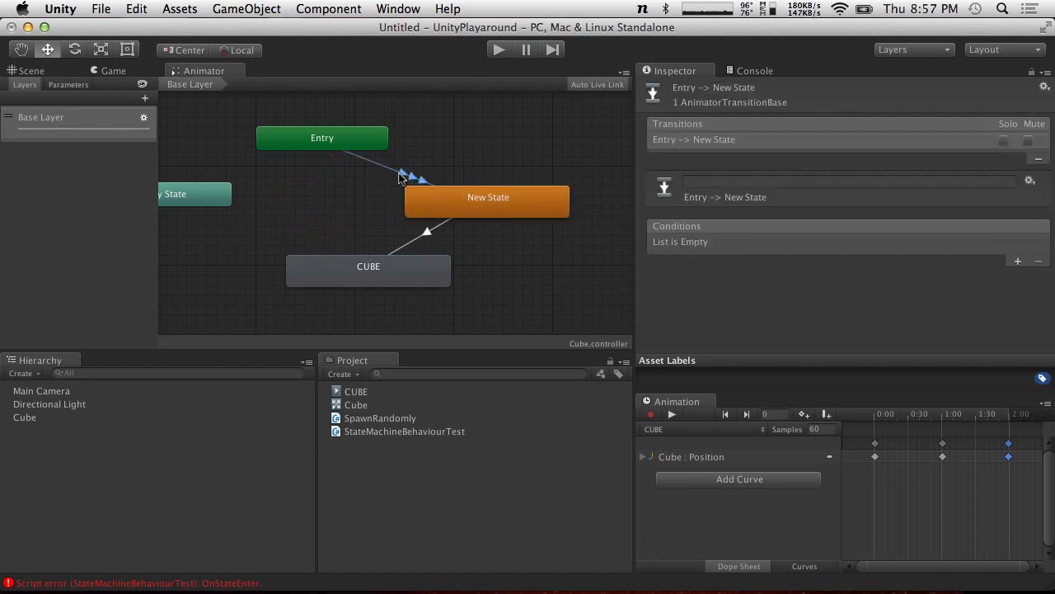
pyautogui.rightClick(400, 178)
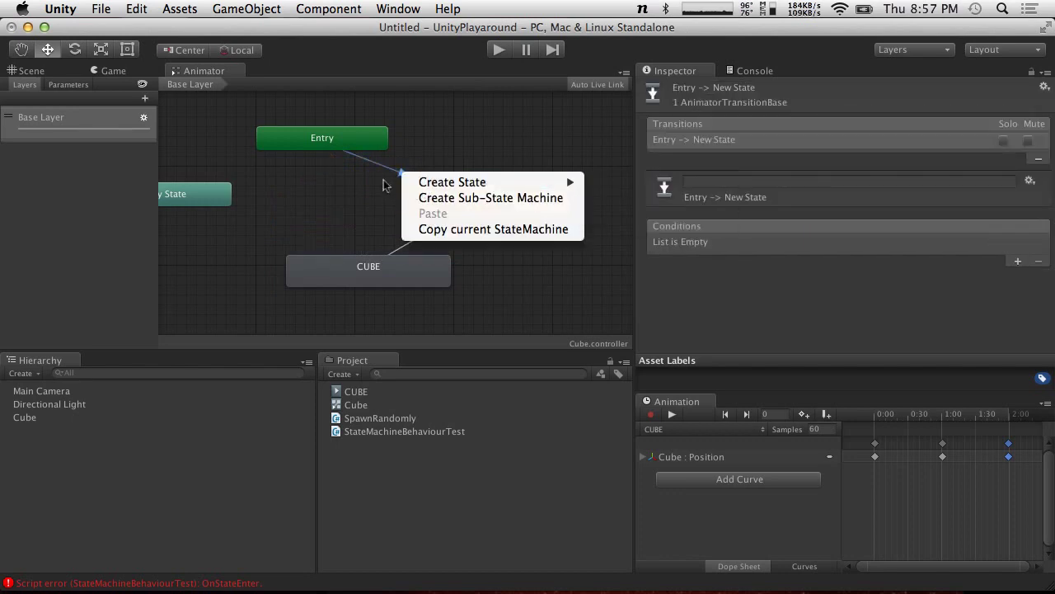
pyautogui.click(384, 179)
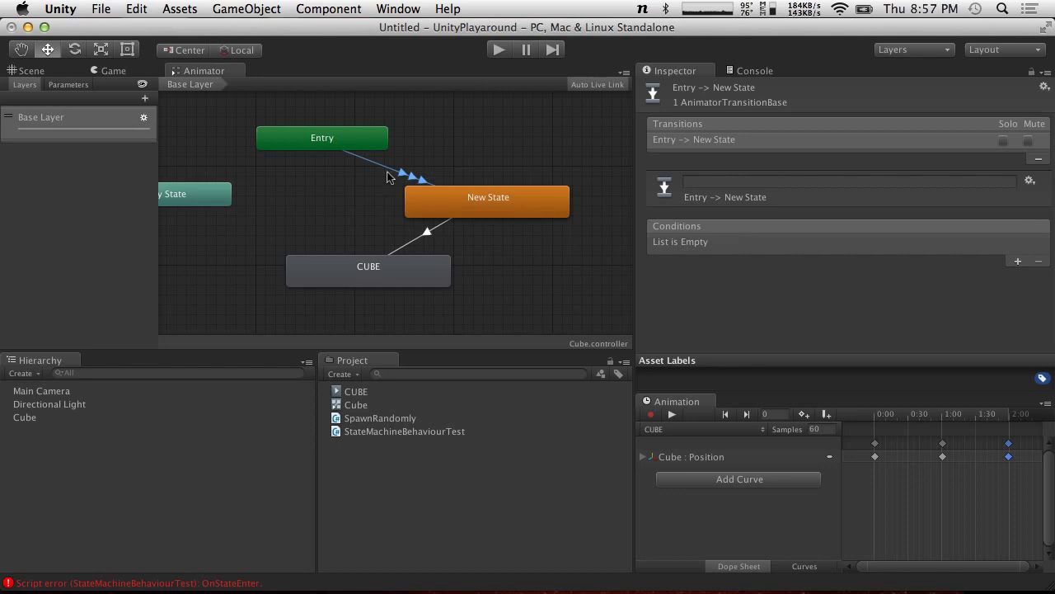
pyautogui.press('super+BackSpace')
# Step: Try to delete the default transition between Entry and New State, and move New State farther from Entry
pyautogui.click(651, 231)
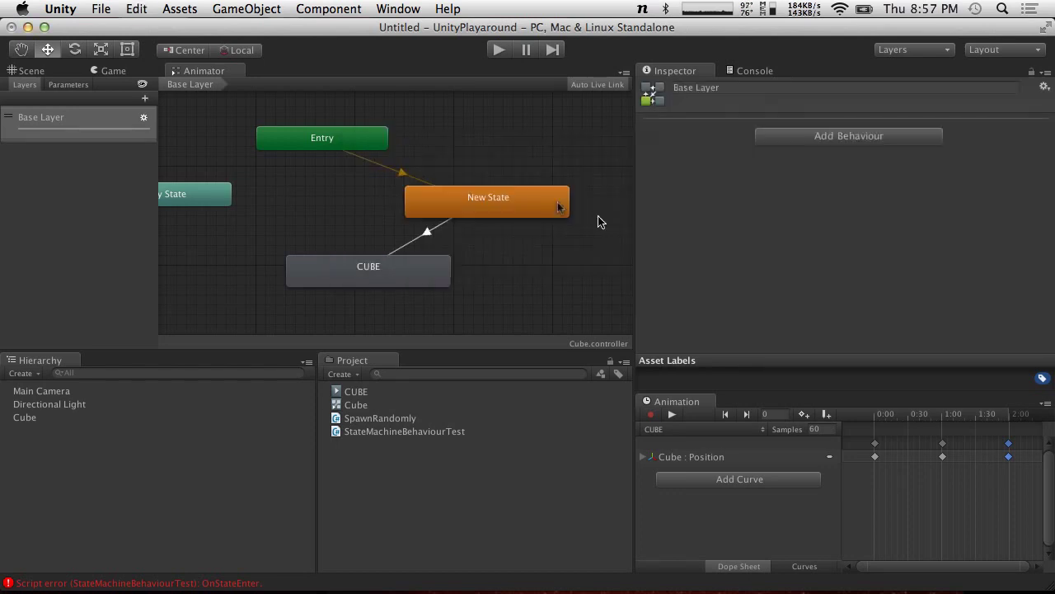
pyautogui.click(405, 173)
pyautogui.press('super+BackSpace')
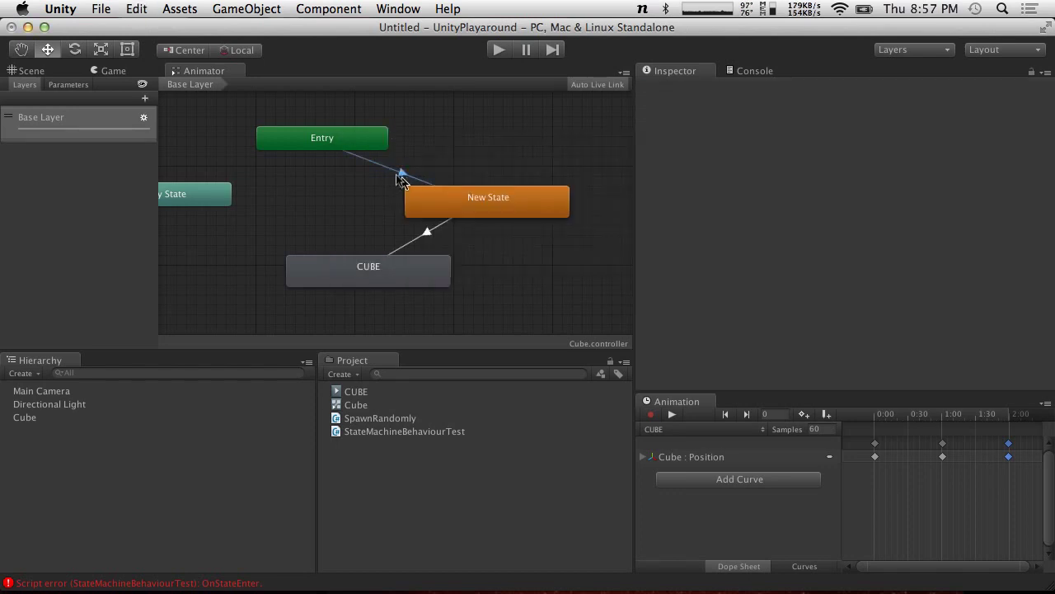
pyautogui.click(501, 210)
pyautogui.moveTo(500, 210); pyautogui.dragTo(540, 203)
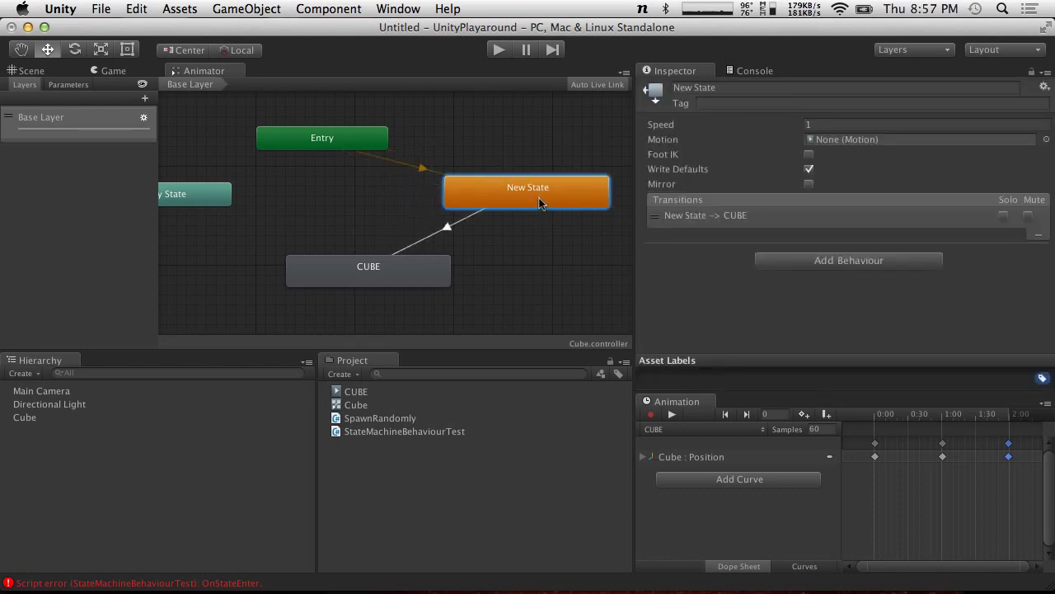
pyautogui.click(423, 171)
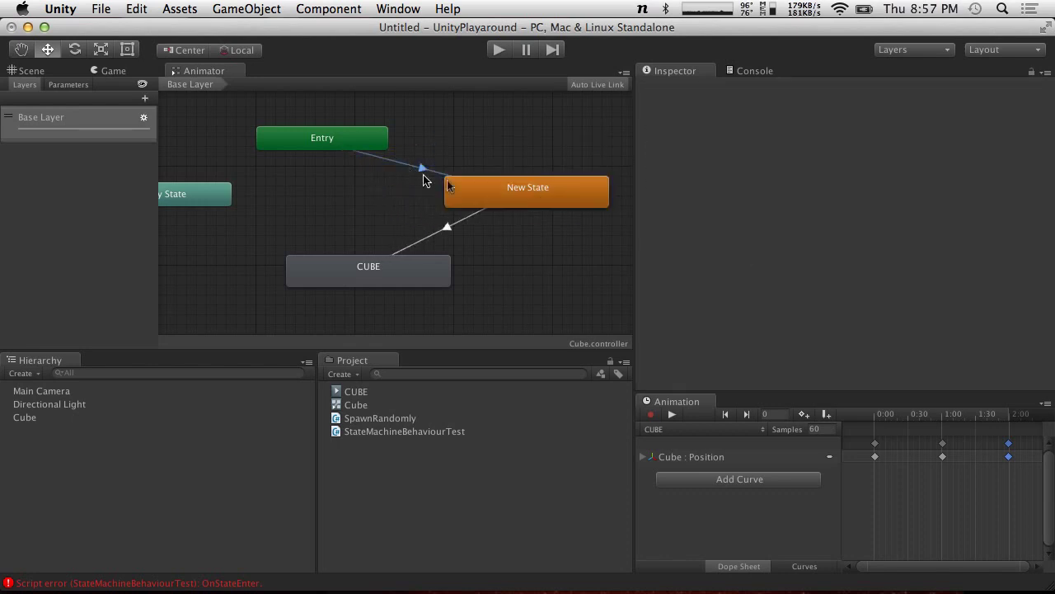
pyautogui.click(492, 200)
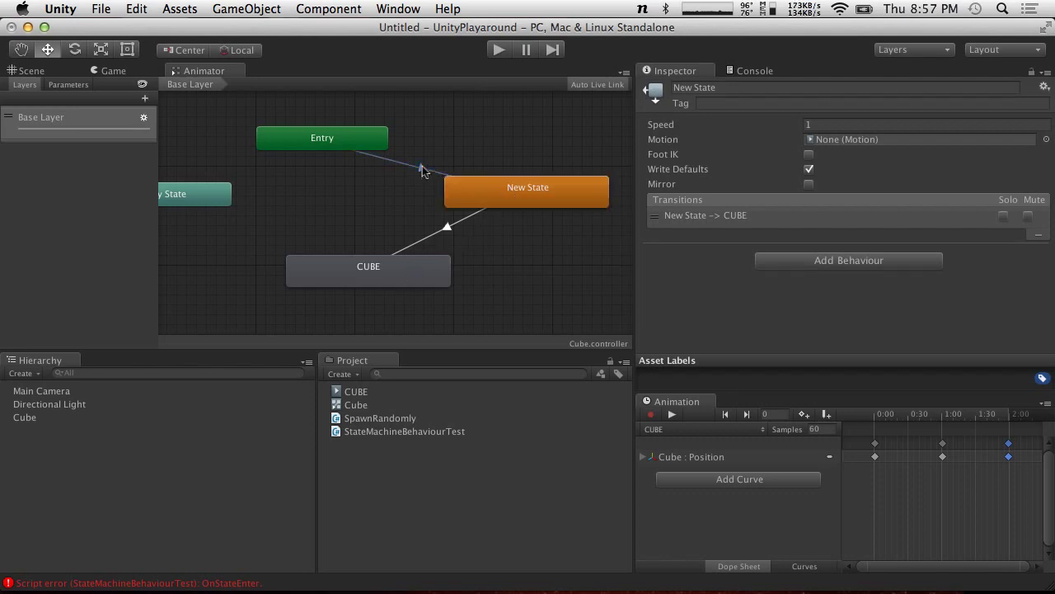
# Step: Set CUBE as the default state and switch the default back to New State
pyautogui.rightClick(501, 196)
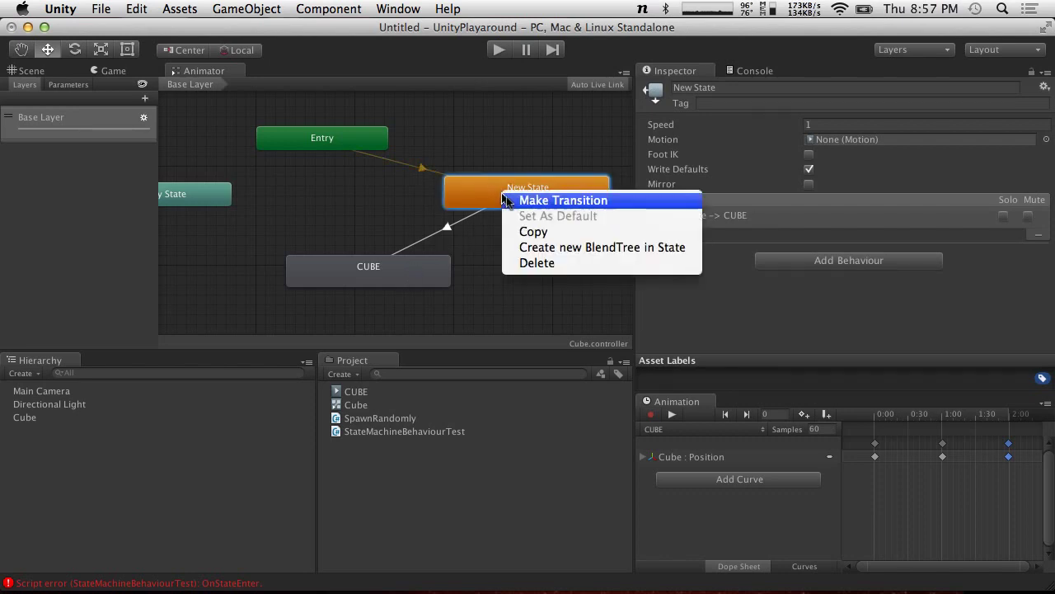
pyautogui.click(400, 269)
pyautogui.rightClick(368, 275)
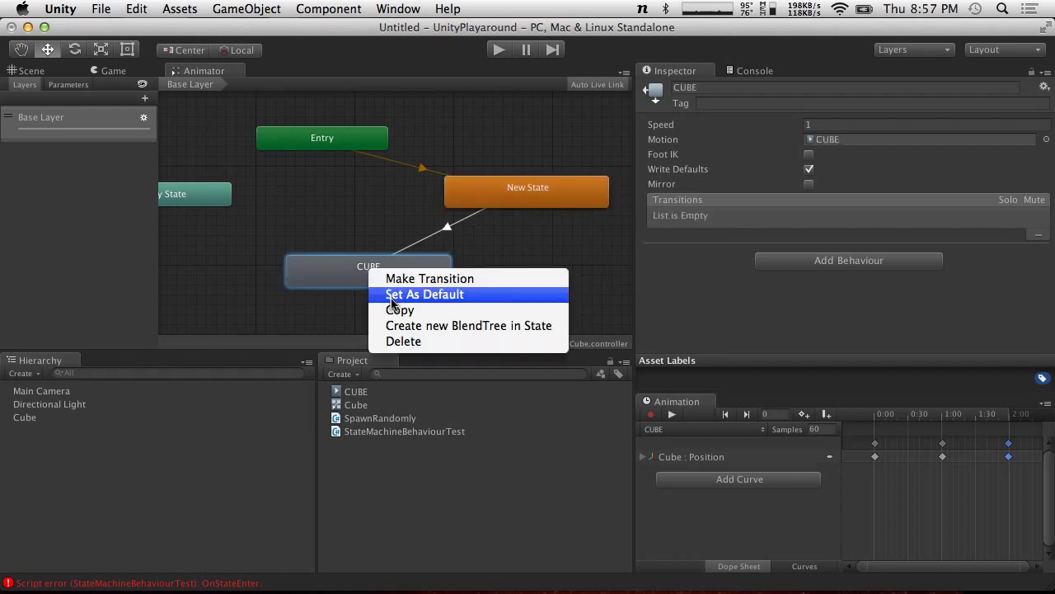
pyautogui.click(362, 285)
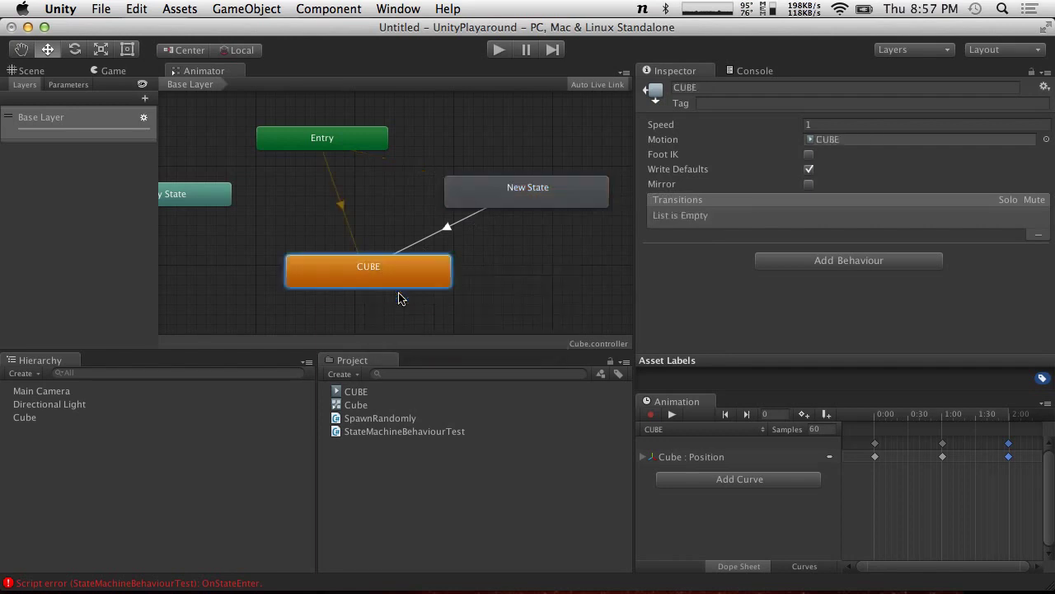
pyautogui.rightClick(498, 190)
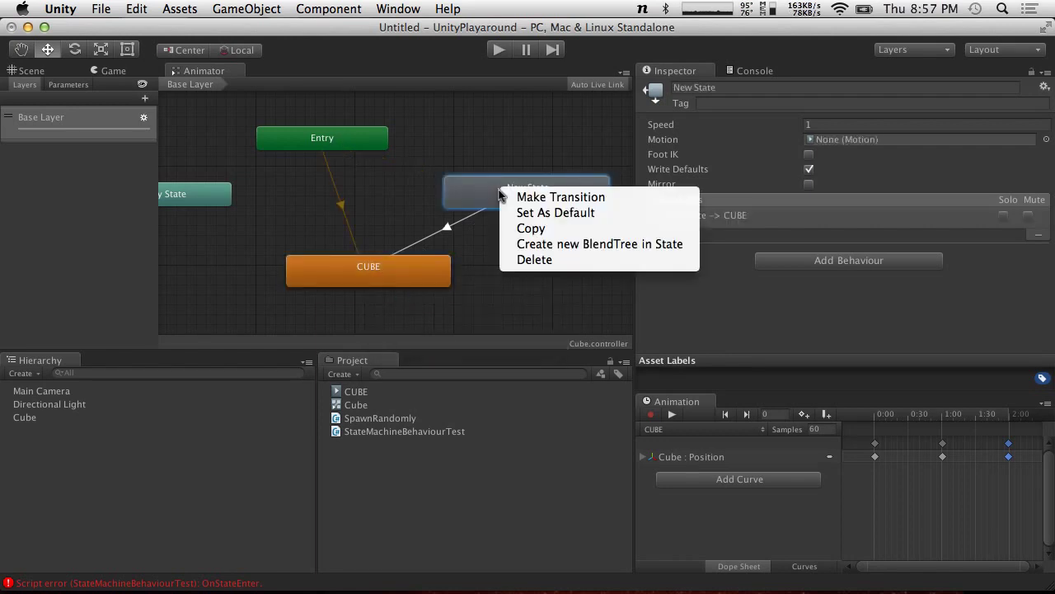
pyautogui.click(554, 213)
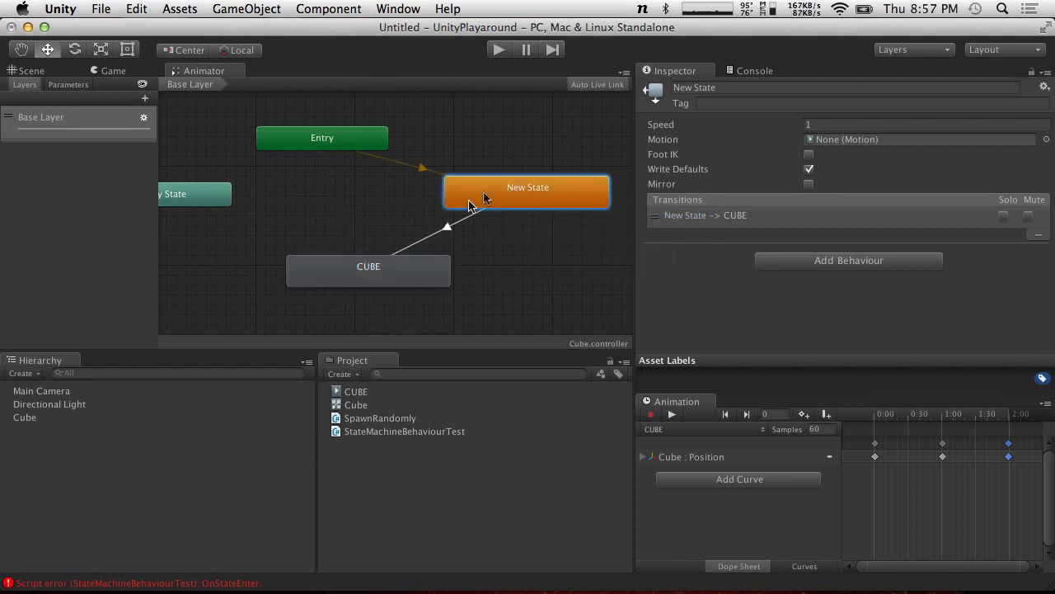
# Step: Add the StateMachineBehaviourTest behaviour to the CUBE state
pyautogui.click(368, 272)
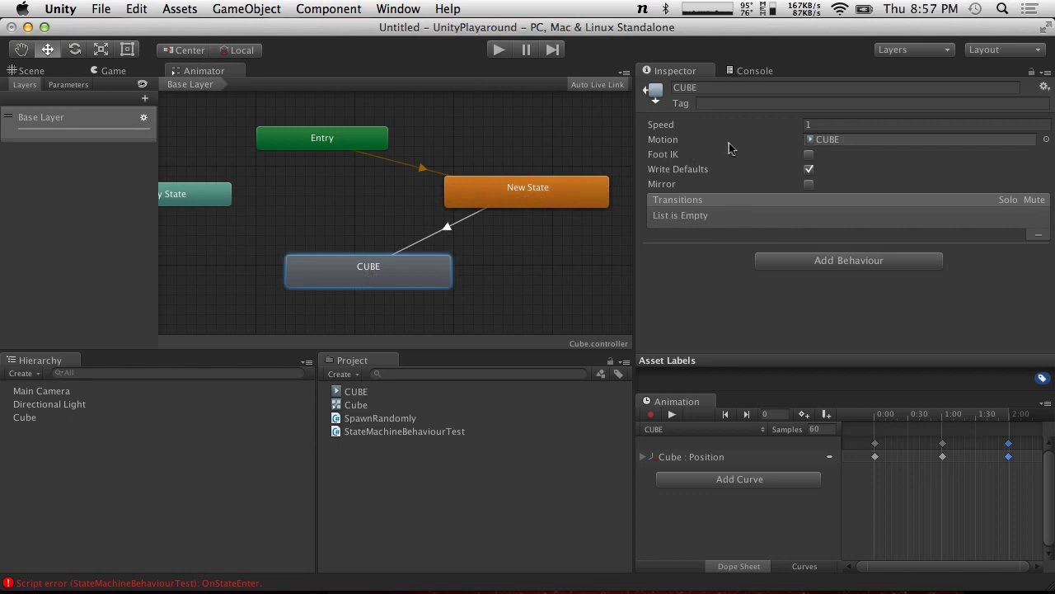
pyautogui.click(814, 260)
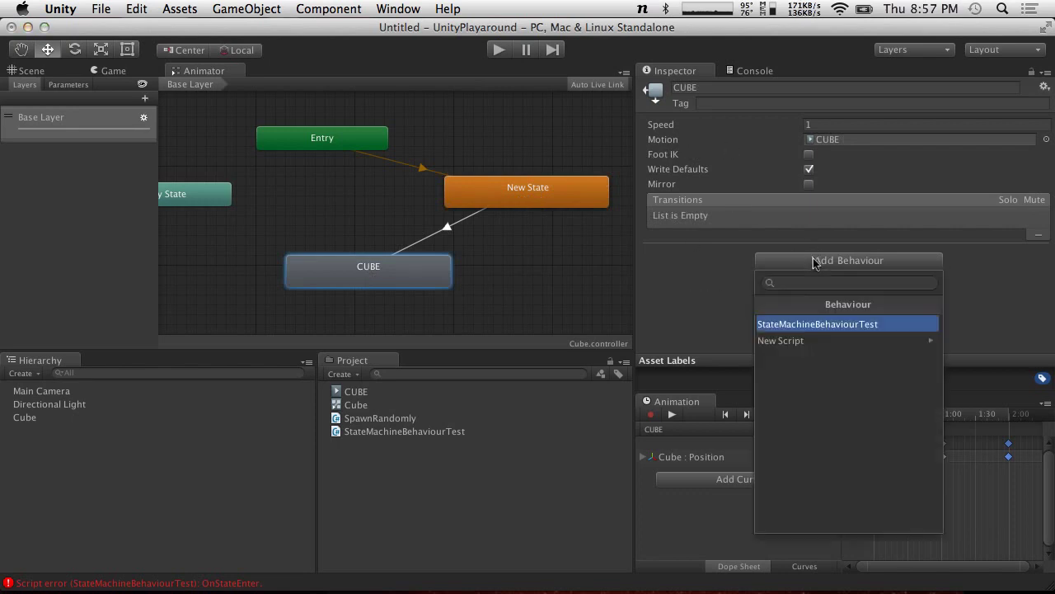
pyautogui.click(819, 324)
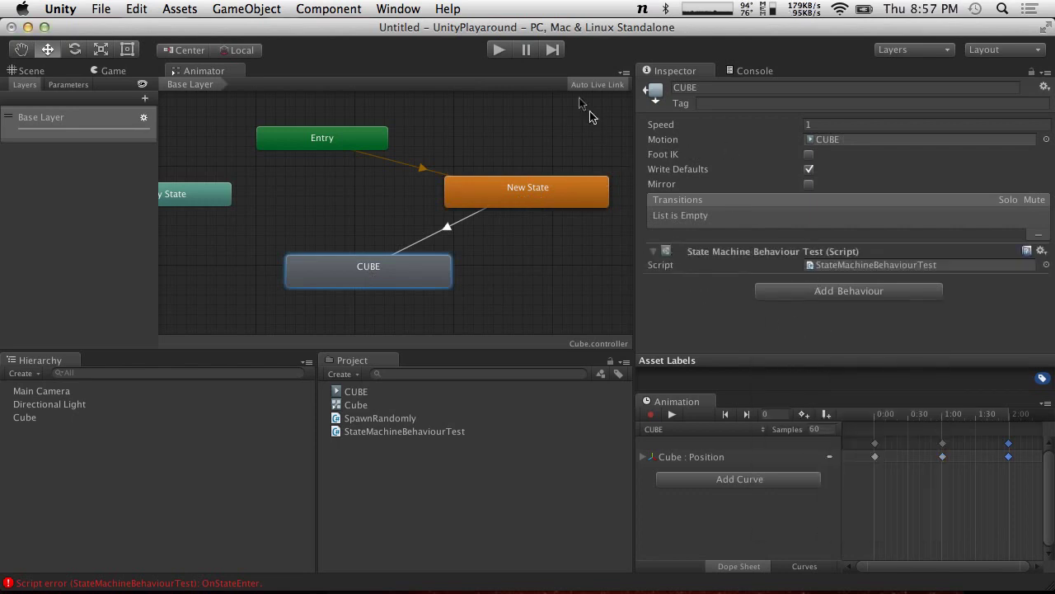
# Step: Check the OnStateEnter script error in the Console and open the StateMachineBehaviourTest script in MonoDevelop
pyautogui.click(746, 71)
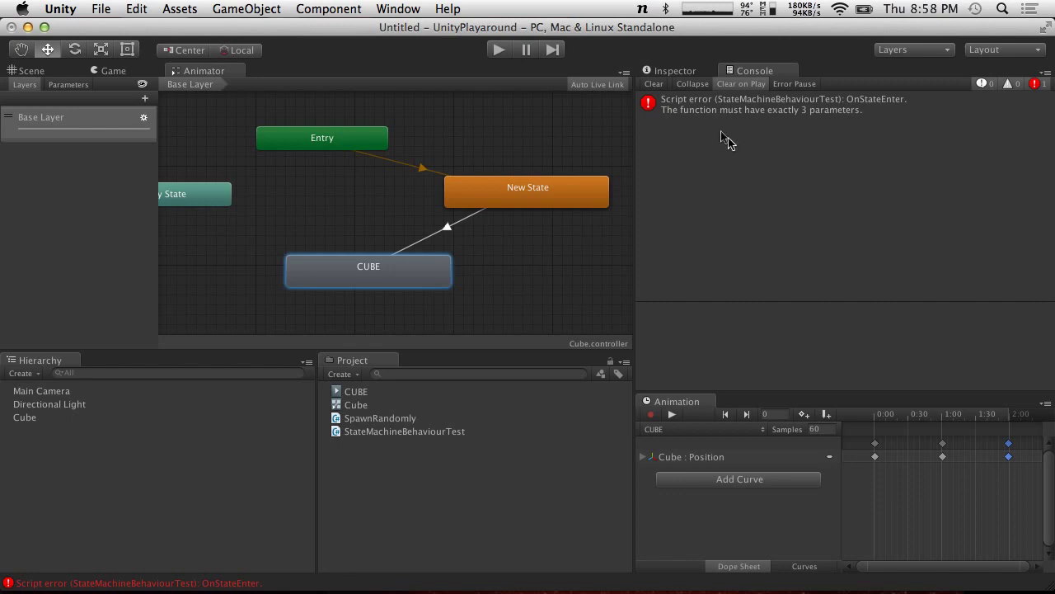
pyautogui.doubleClick(745, 106)
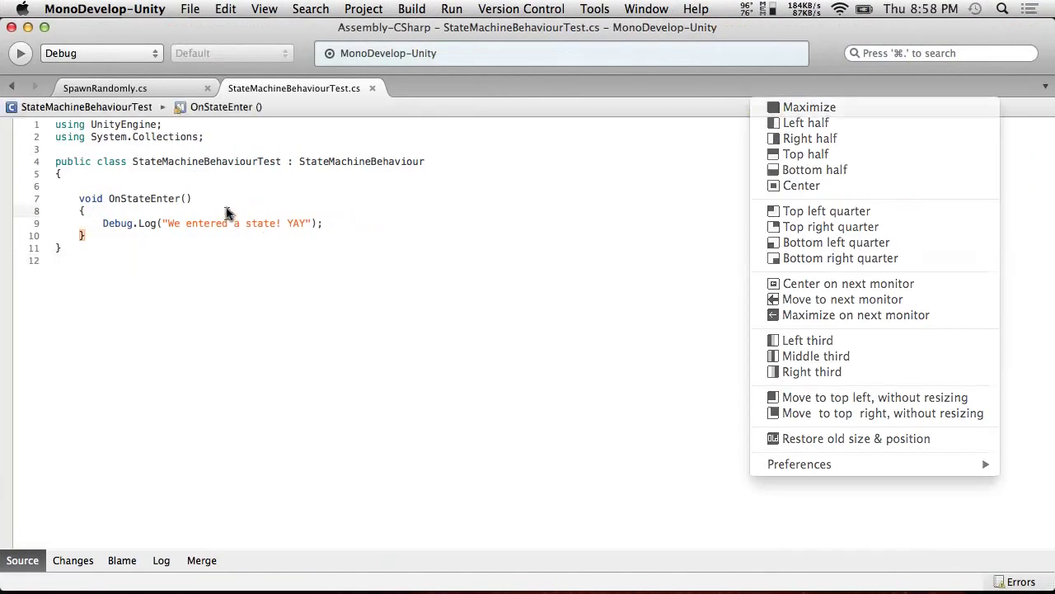
# Step: Copy the base class name StateMachineBehaviour from the script's class declaration
pyautogui.doubleClick(220, 161)
pyautogui.press('super+c')
pyautogui.doubleClick(337, 161)
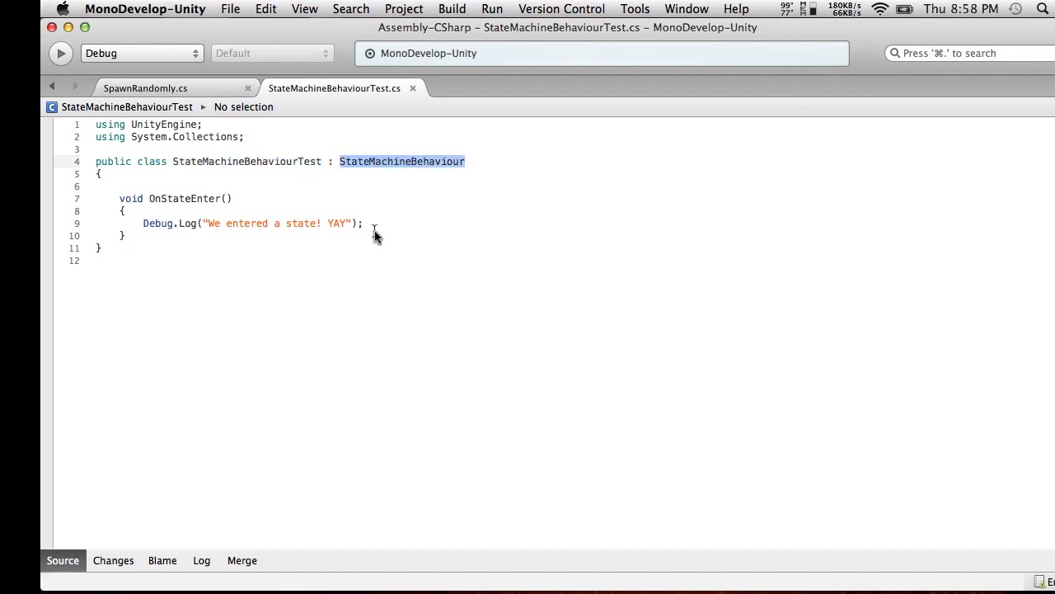
# Step: Open the Unity documentation from the CUBE state's behaviour and find the StateMachineBehaviour page in the Scripting API
pyautogui.hotkey('ctrl', 'Left')
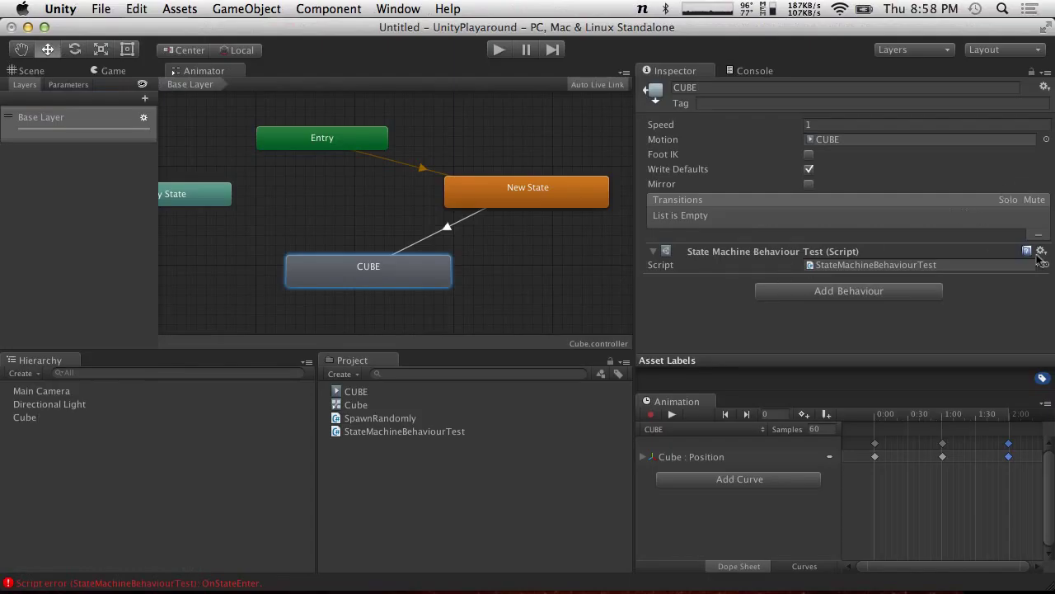
pyautogui.click(1027, 251)
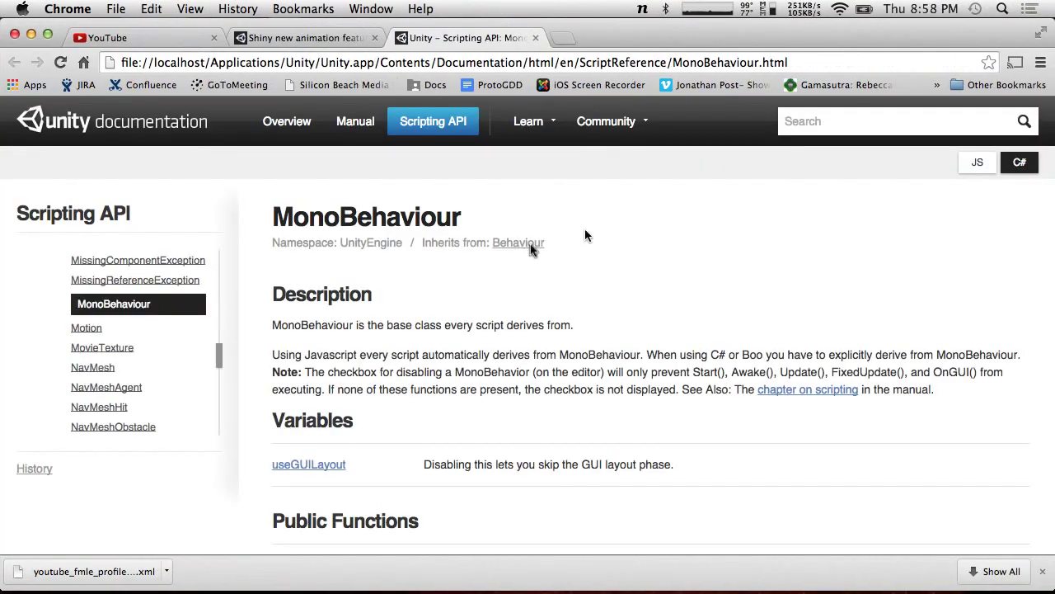
pyautogui.scroll(-10, 113, 285)
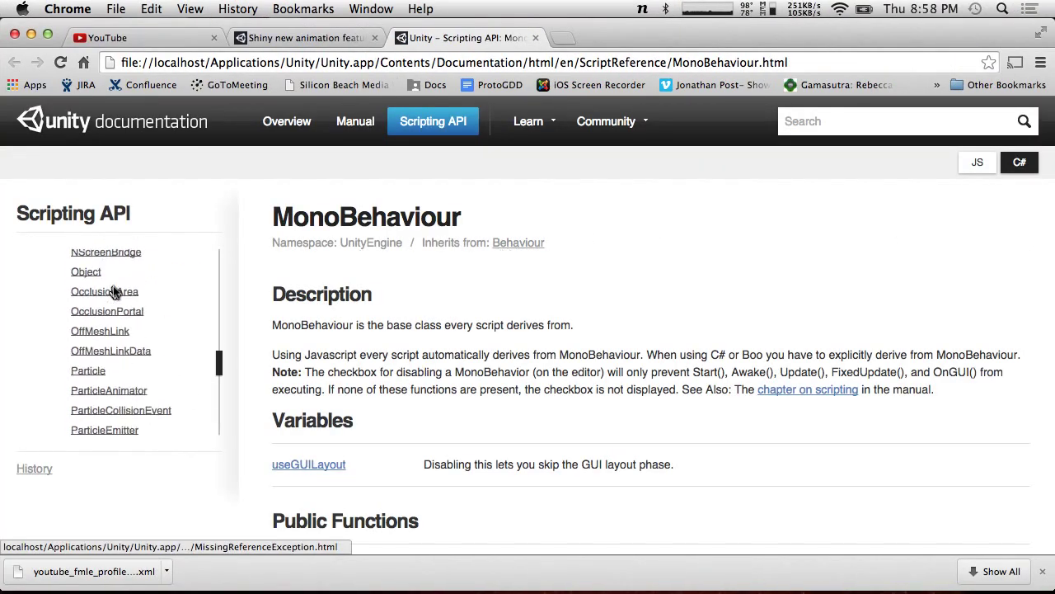
pyautogui.scroll(-5, 114, 292)
pyautogui.hotkey('ctrl', 'Right')
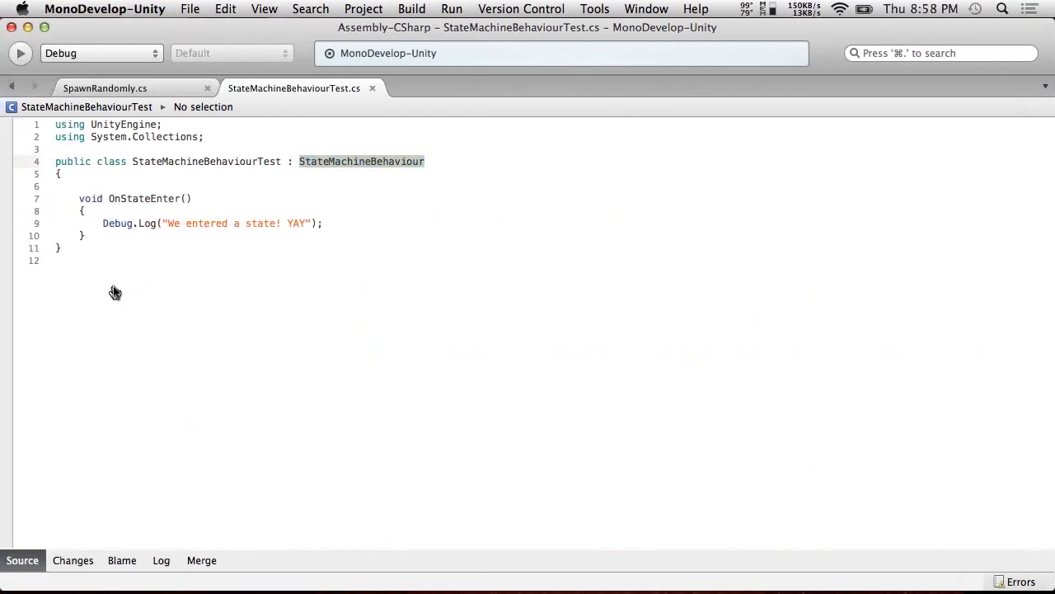
pyautogui.hotkey('ctrl', 'Left')
pyautogui.scroll(-10, 113, 290)
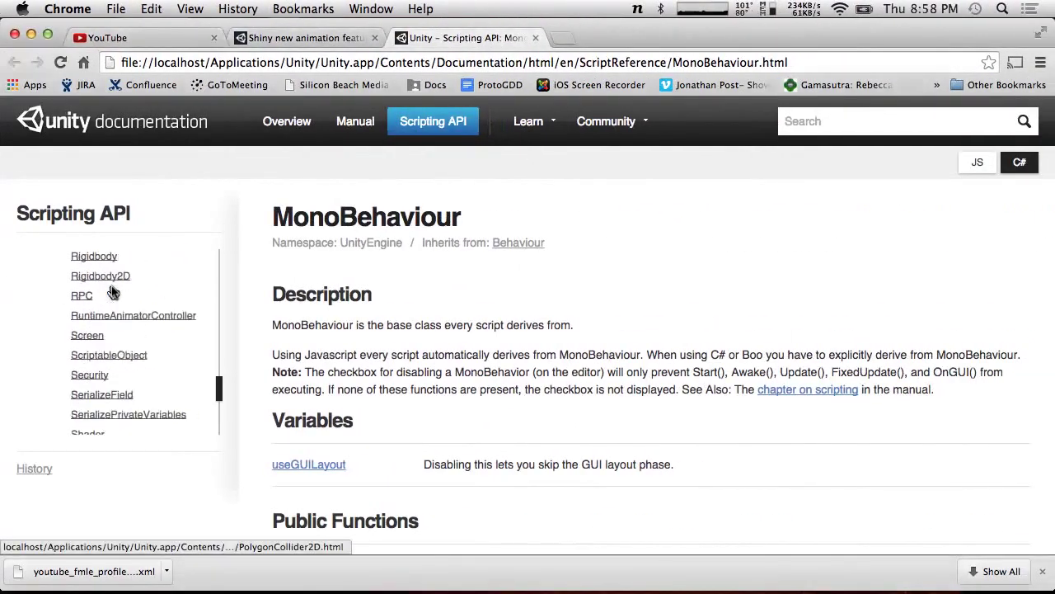
pyautogui.scroll(-5, 113, 291)
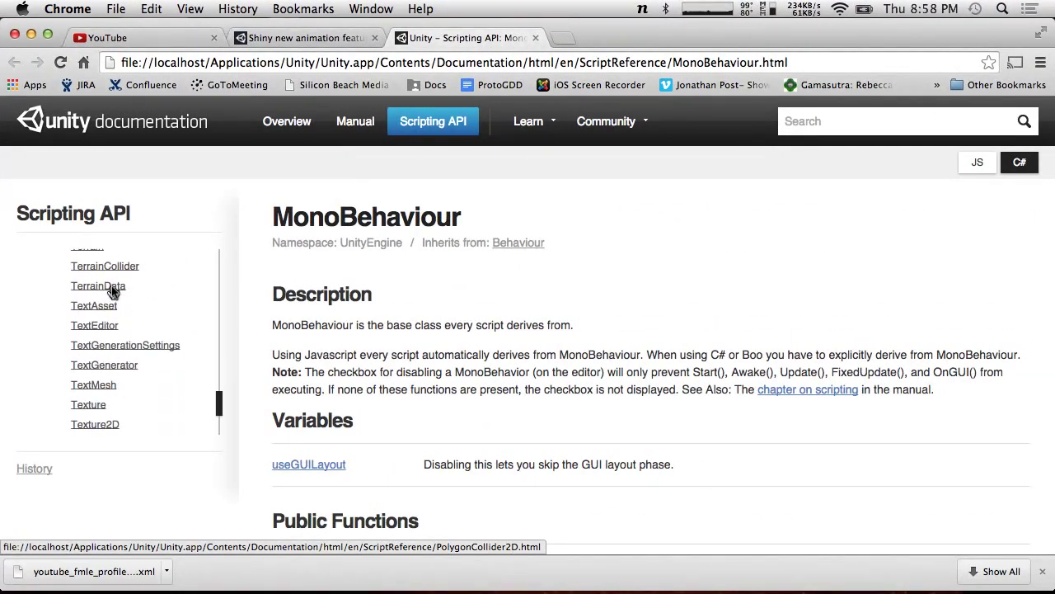
pyautogui.scroll(3, 113, 291)
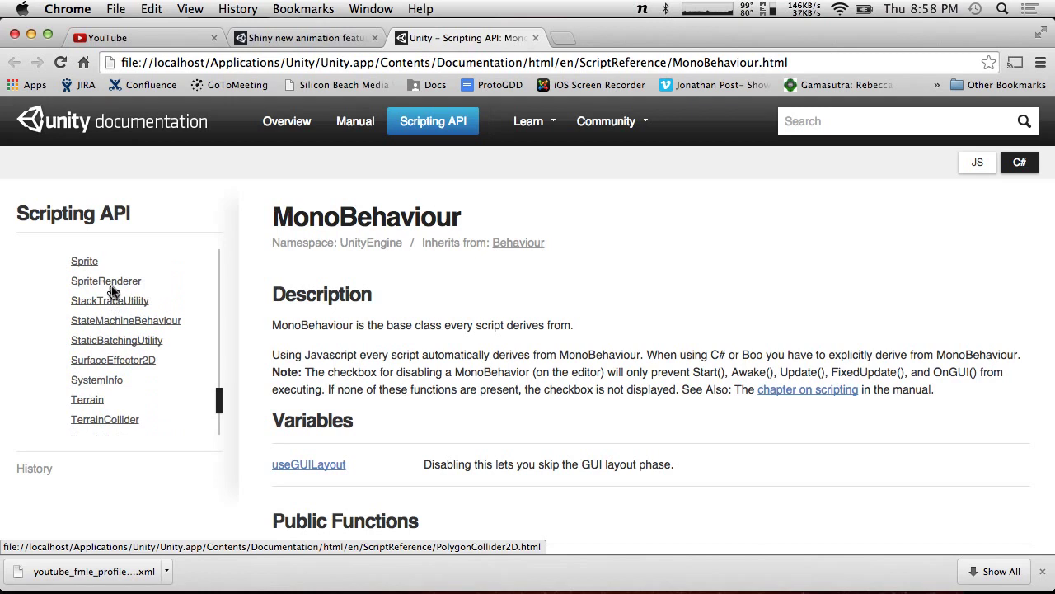
pyautogui.click(125, 319)
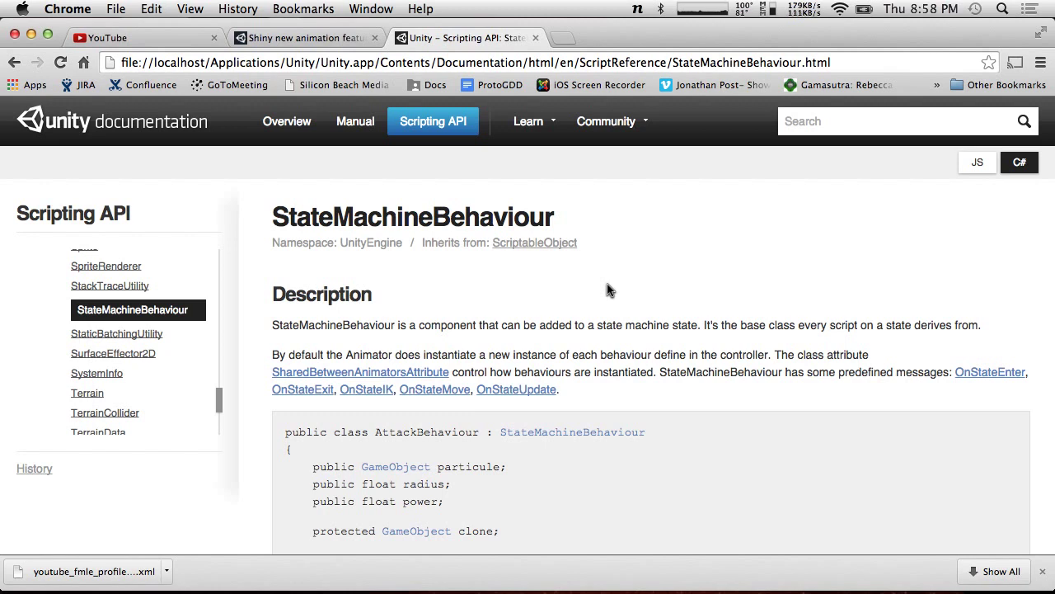
# Step: Copy the OnStateEnter parameters "Animator animator, AnimatorStateInfo stateInfo, int layerIndex" from the AttackBehaviour example
pyautogui.scroll(-4, 631, 323)
pyautogui.scroll(2, 632, 325)
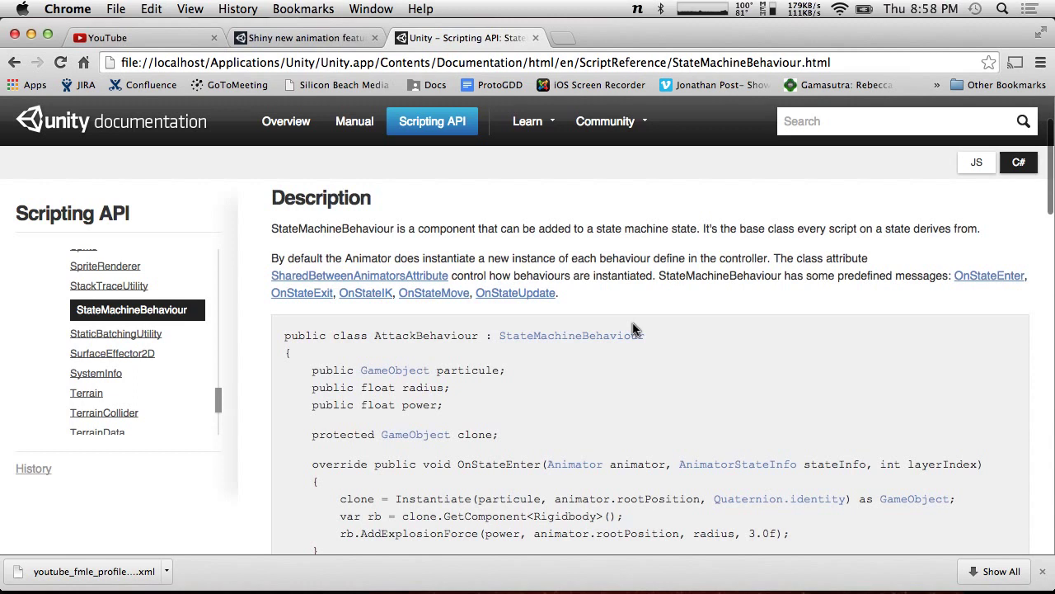
pyautogui.scroll(1, 633, 329)
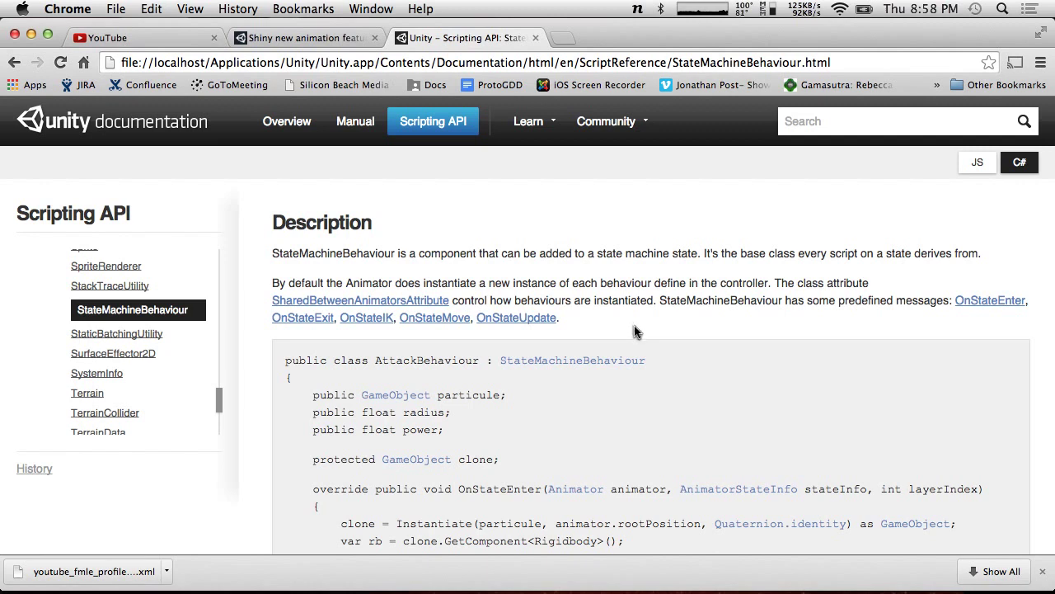
pyautogui.scroll(-4, 634, 331)
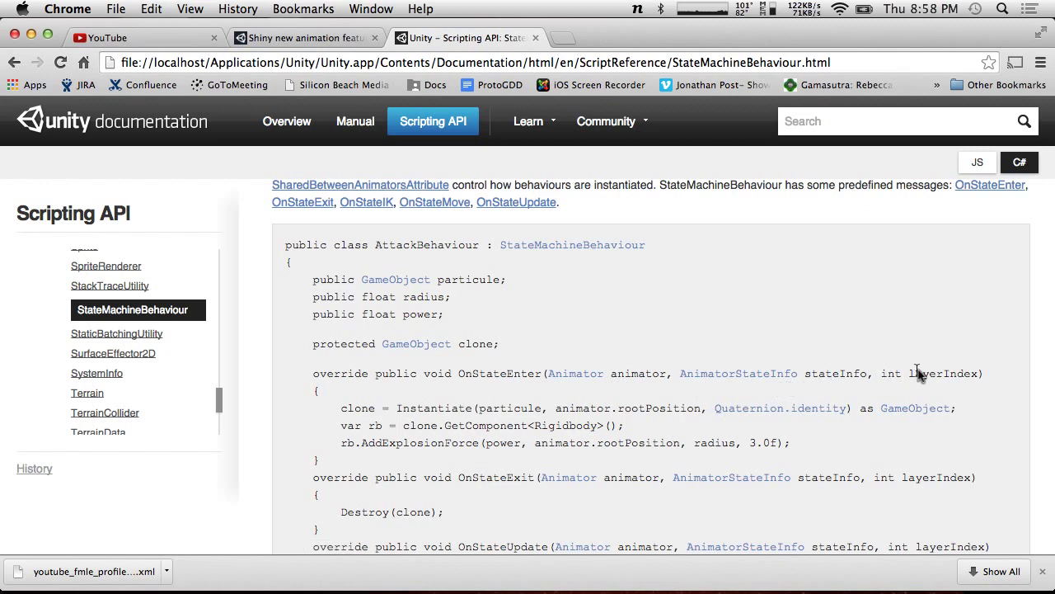
pyautogui.scroll(4, 921, 372)
pyautogui.scroll(-4, 921, 373)
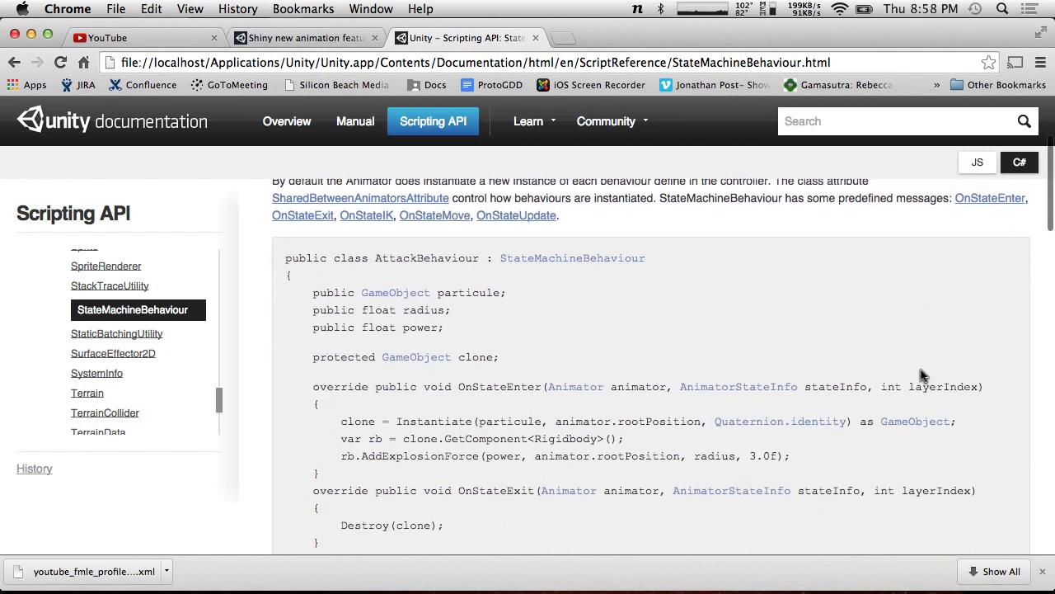
pyautogui.moveTo(979, 383); pyautogui.dragTo(547, 383)
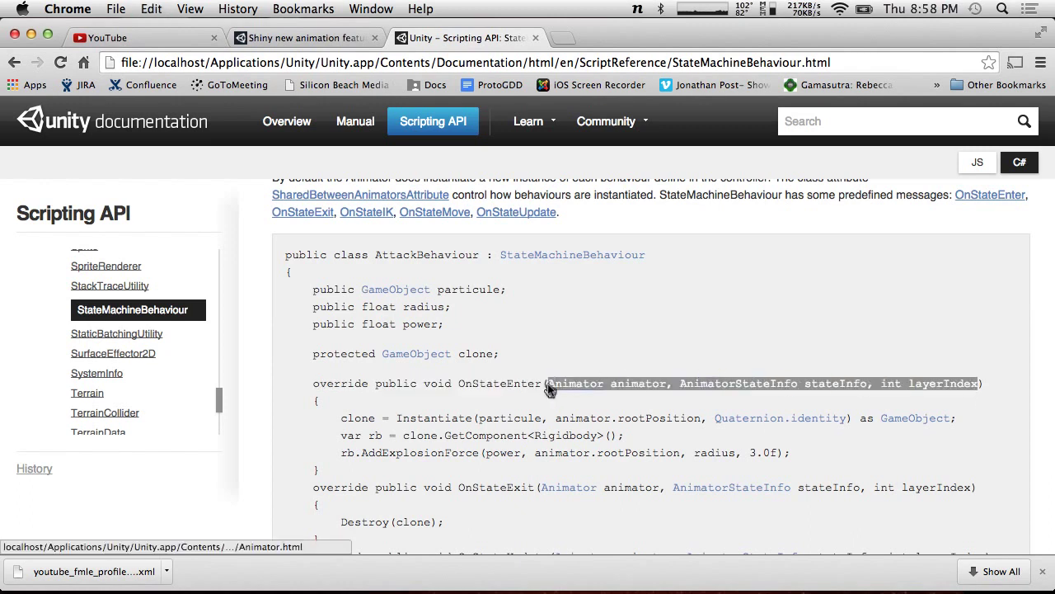
pyautogui.press('super+c')
# Step: Paste the copied parameters into the OnStateEnter parentheses in the MonoDevelop script and save the file
pyautogui.press('super+Tab')
pyautogui.click(184, 198)
pyautogui.press('super+v')
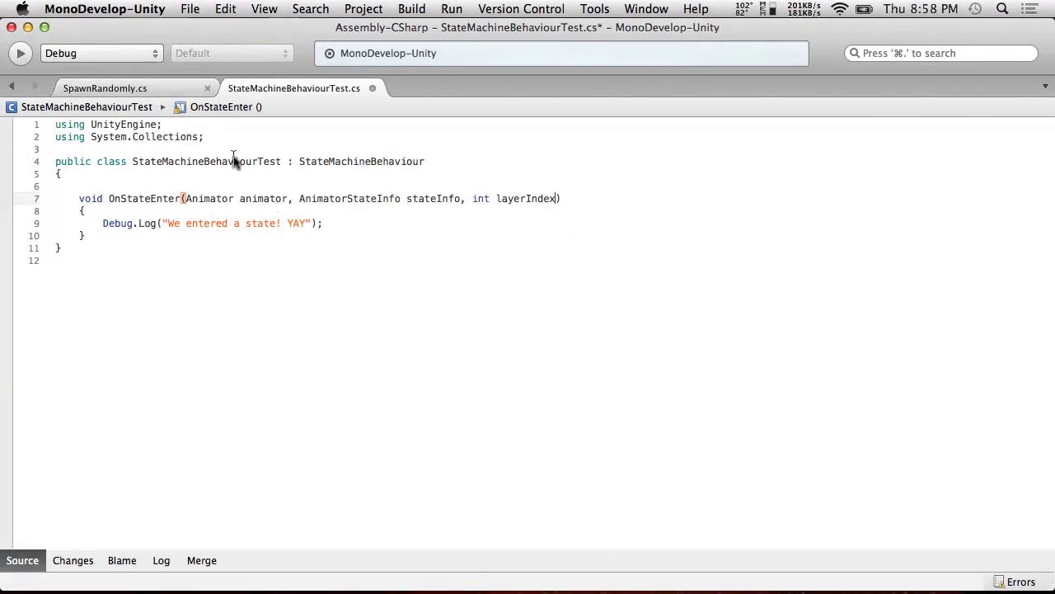
pyautogui.click(189, 8)
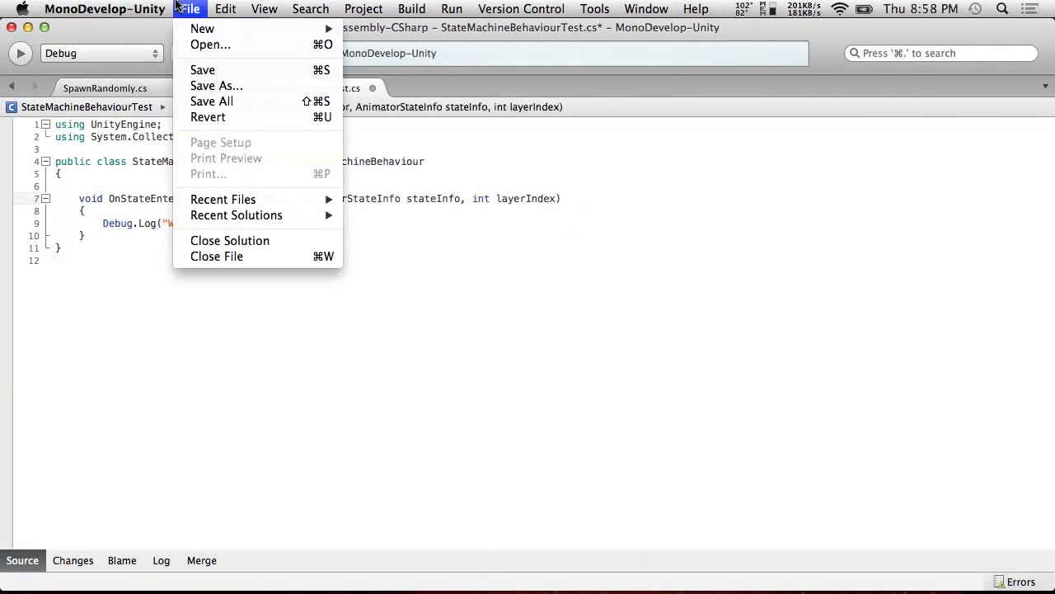
pyautogui.click(202, 70)
# Step: Switch to Unity, show the Console and play the scene twice to check the OnStateEnter log
pyautogui.press('super+Tab')
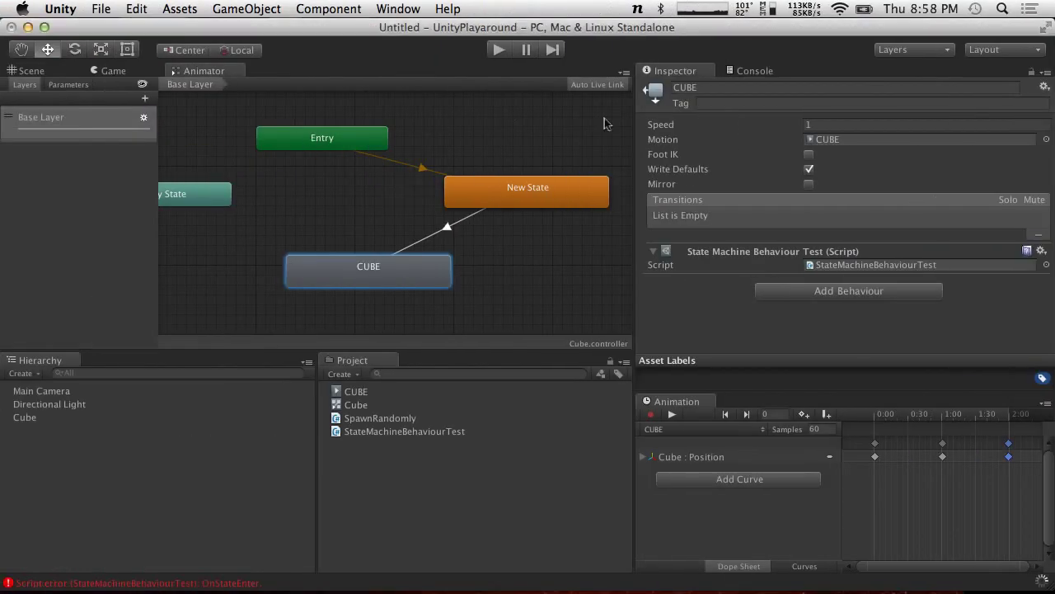
pyautogui.click(739, 71)
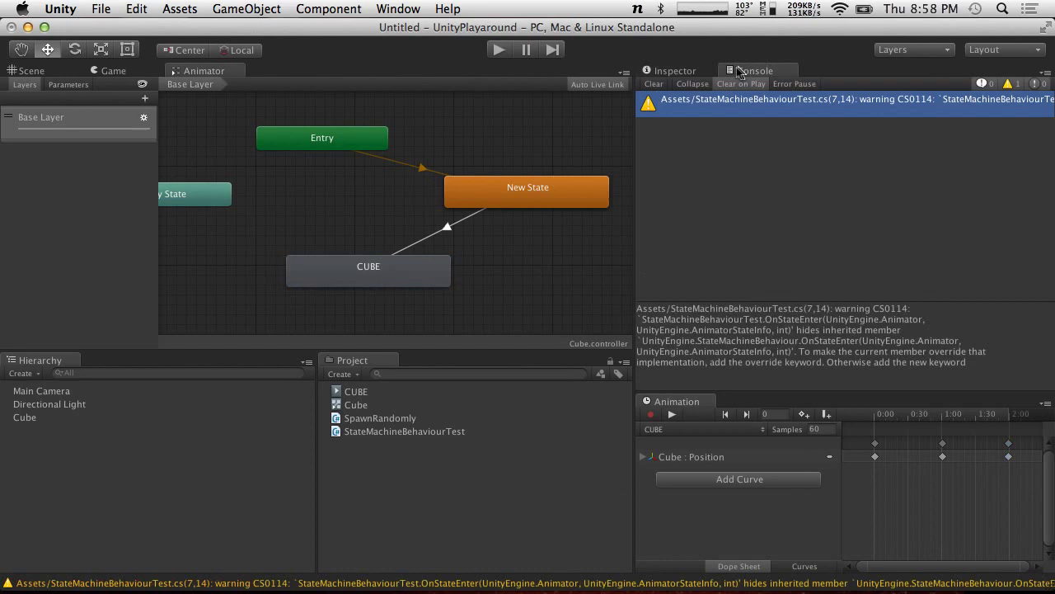
pyautogui.click(498, 51)
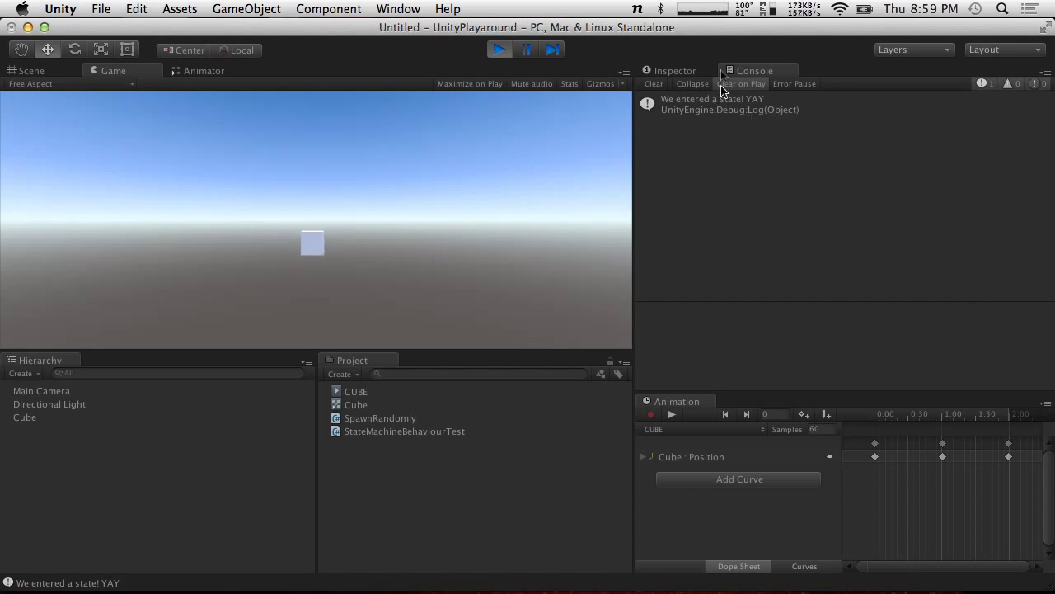
pyautogui.click(494, 49)
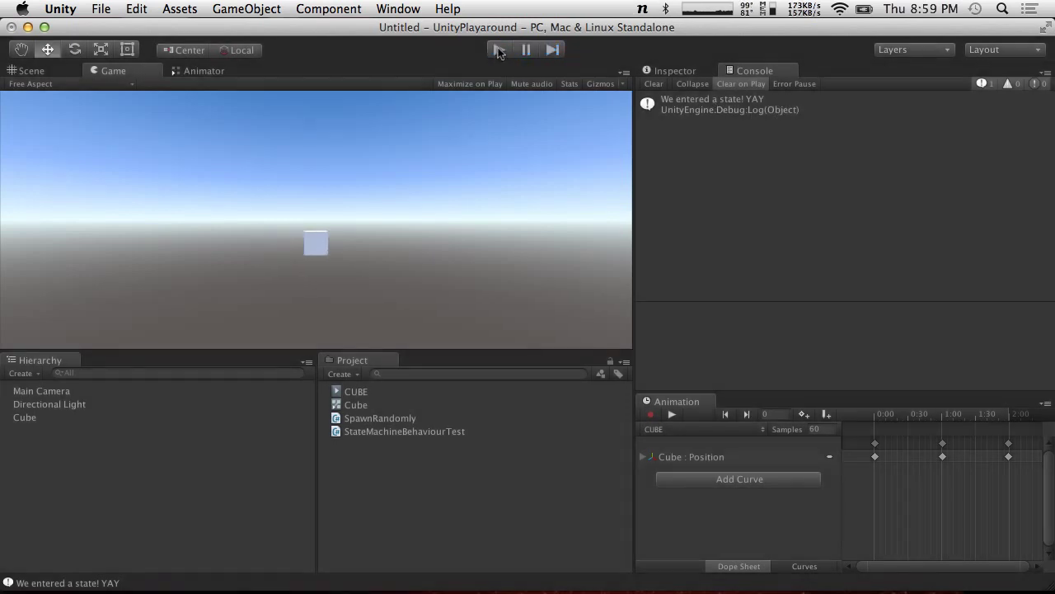
pyautogui.press('super+p')
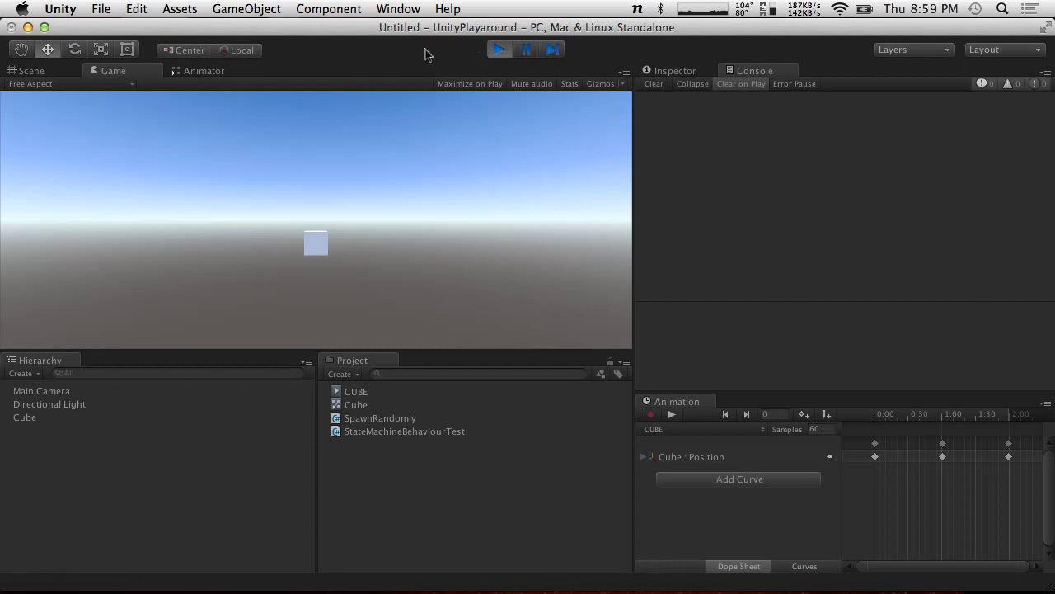
pyautogui.click(497, 50)
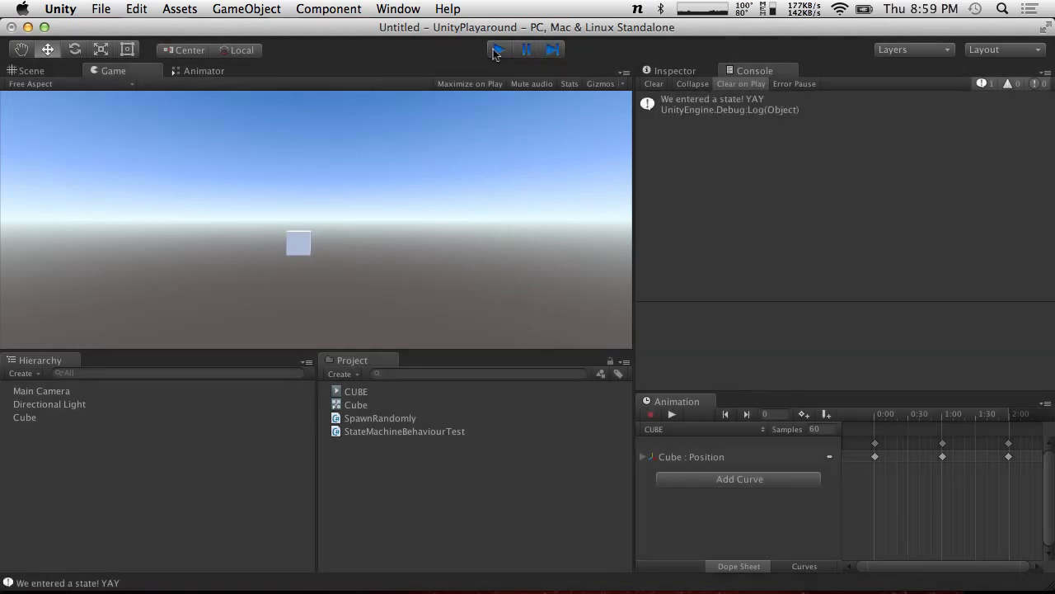
# Step: Rearrange the Animator graph so that Entry and New State line up vertically above CUBE
pyautogui.click(206, 71)
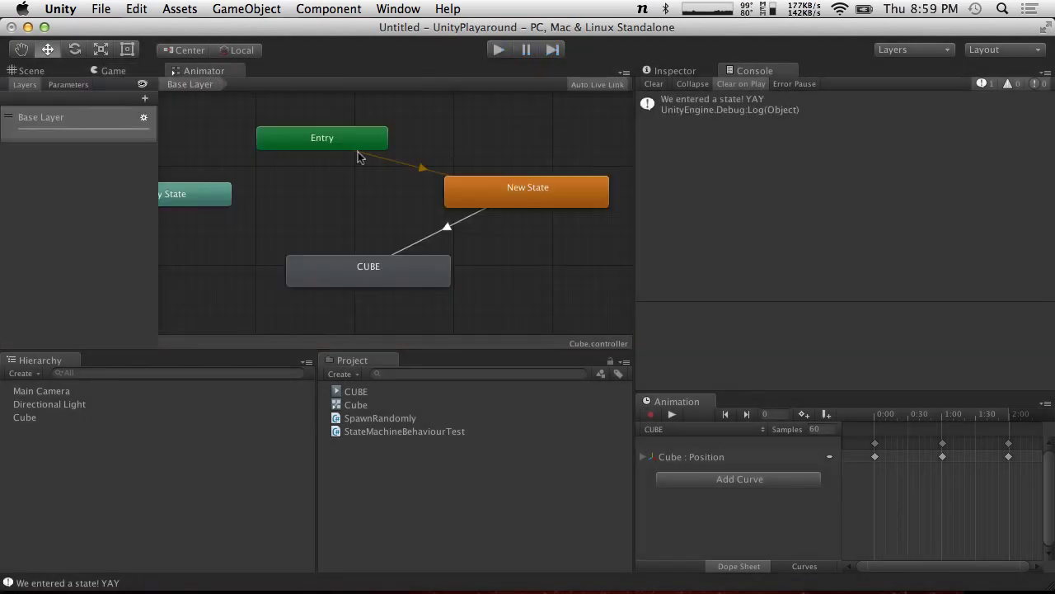
pyautogui.moveTo(365, 144); pyautogui.dragTo(413, 125)
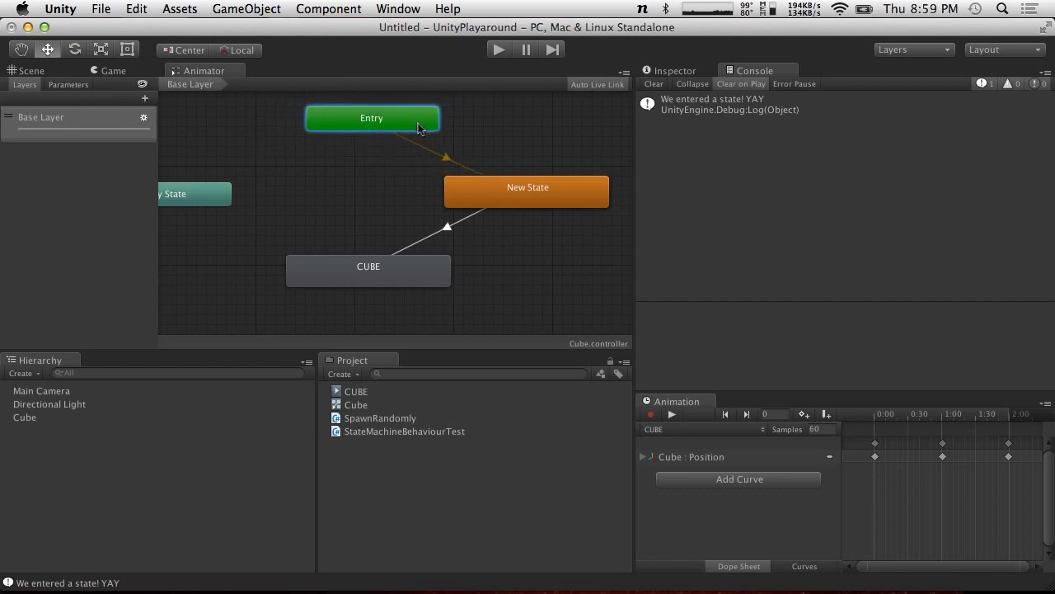
pyautogui.moveTo(480, 203); pyautogui.dragTo(352, 197)
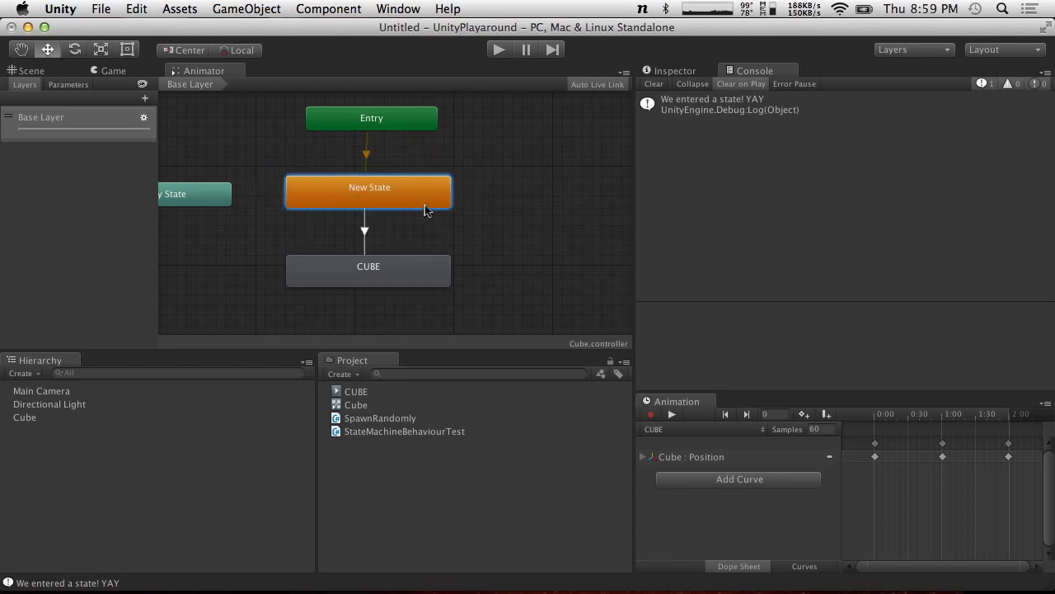
# Step: Examine the New State and CUBE states and the CUBE state's attached behaviour in the Inspector
pyautogui.click(410, 269)
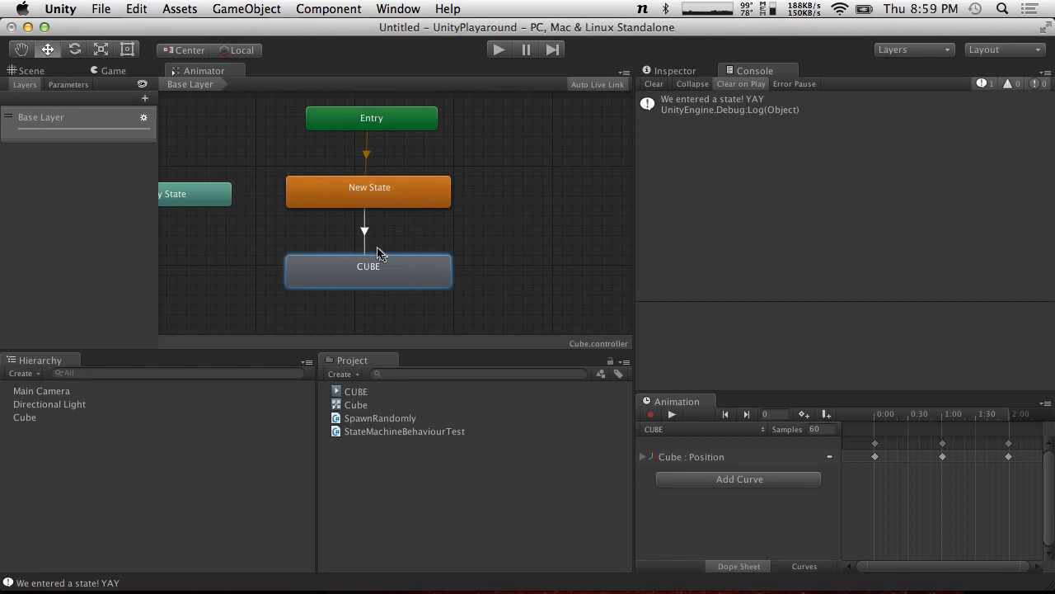
pyautogui.click(393, 203)
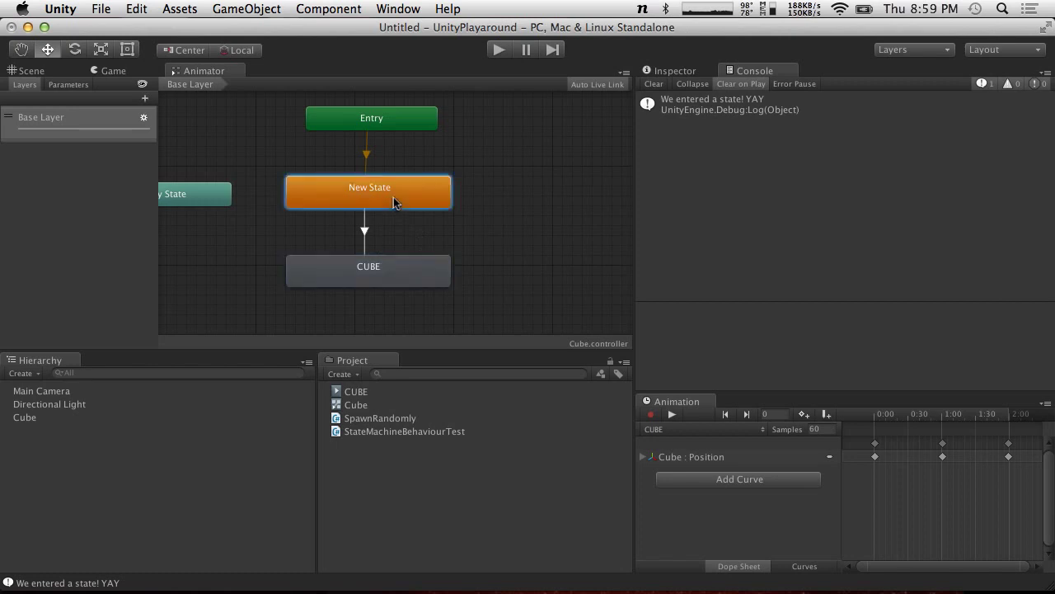
pyautogui.click(373, 260)
pyautogui.click(691, 71)
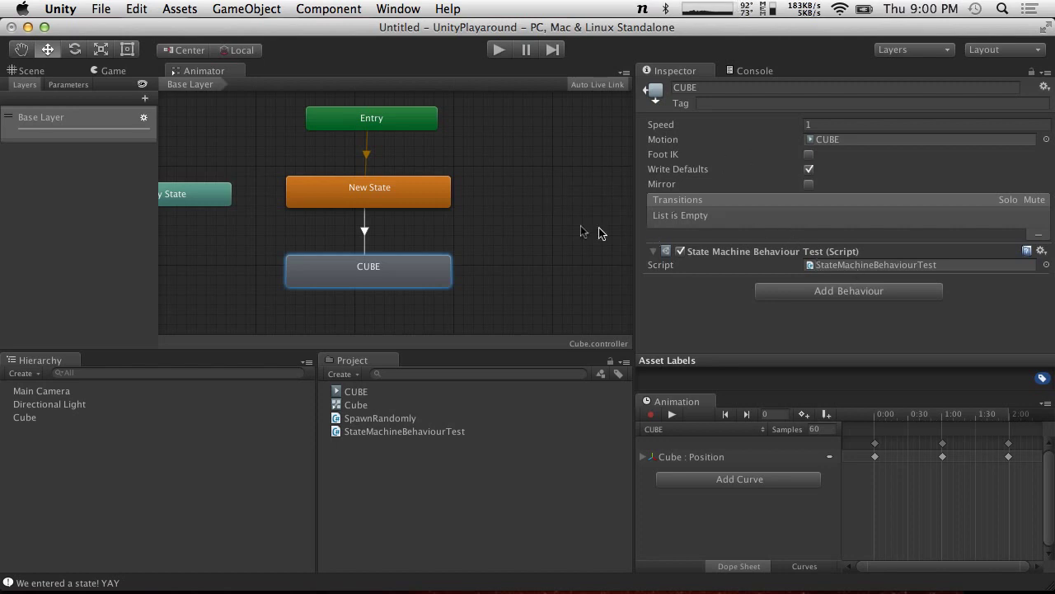
pyautogui.click(389, 189)
pyautogui.click(387, 274)
# Step: Open the StateMachineBehaviourTest script and begin a Debug.Log( call on a new line above the existing log in OnStateEnter
pyautogui.doubleClick(841, 265)
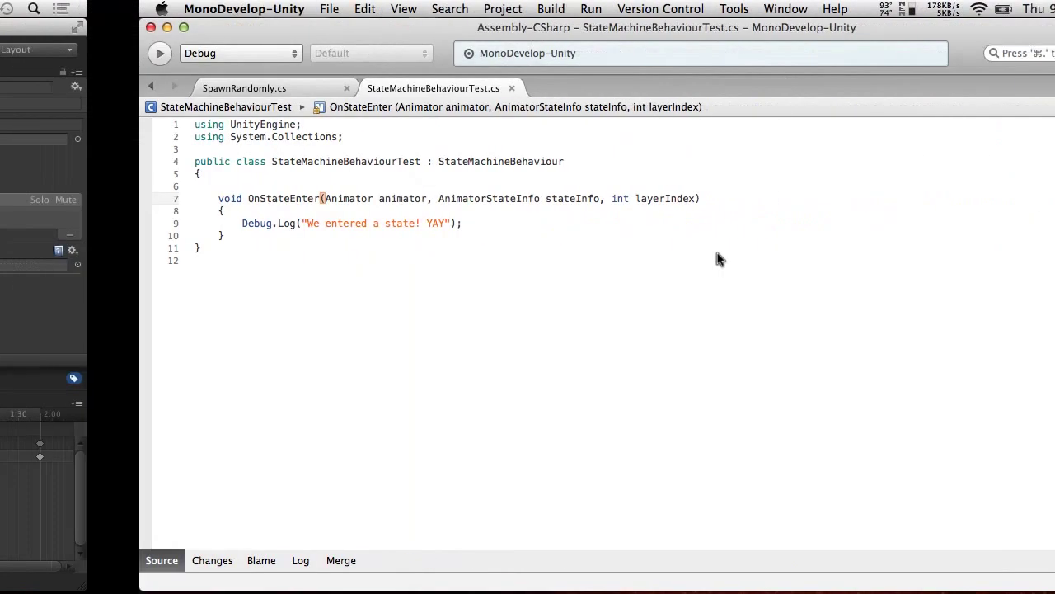
pyautogui.click(193, 212)
pyautogui.press('Return')
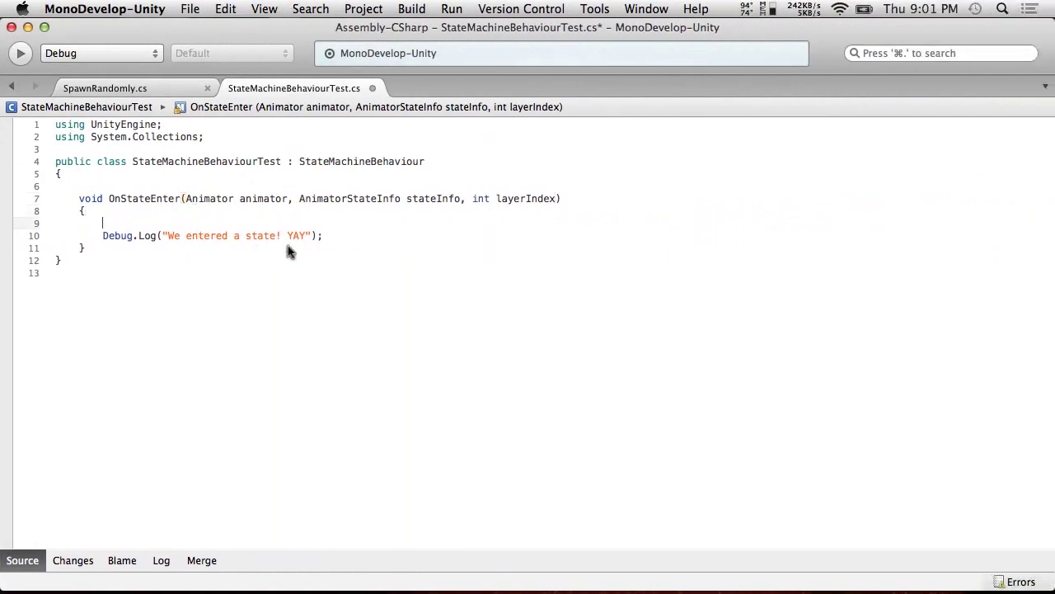
pyautogui.write('Debug')
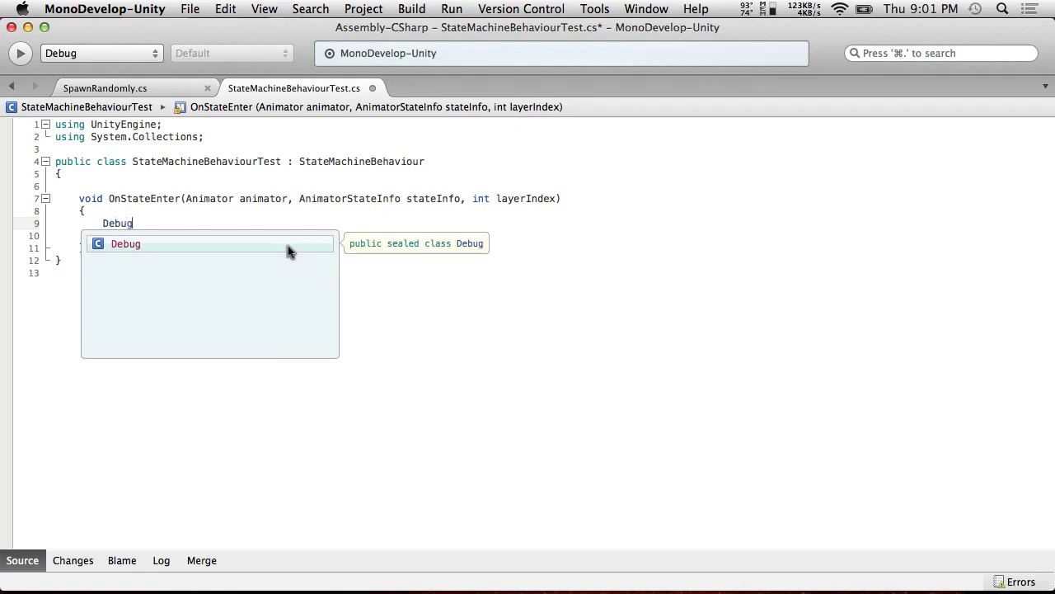
pyautogui.write('.Log("')
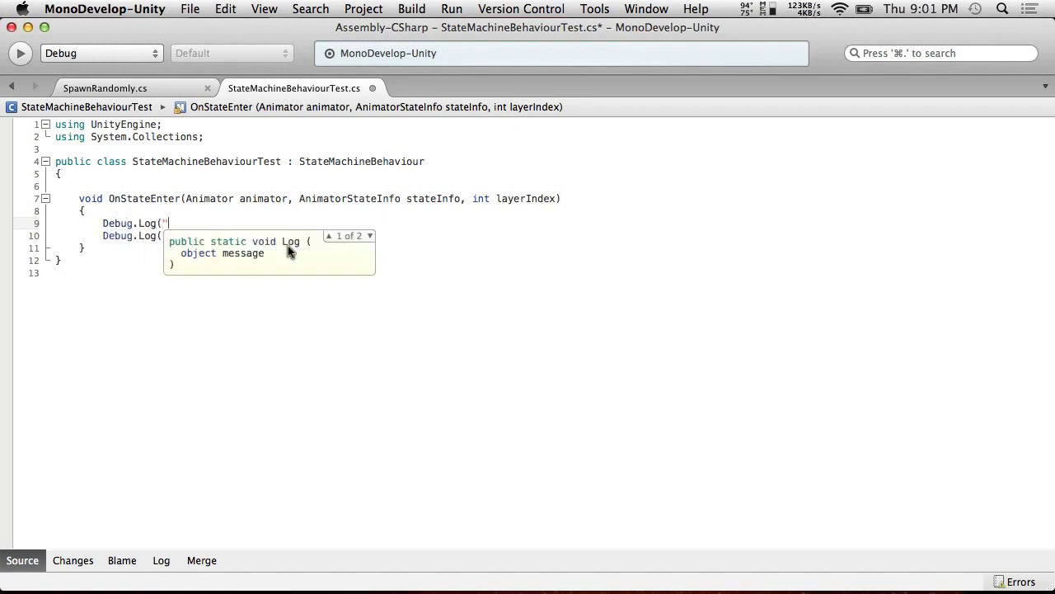
pyautogui.press('BackSpace')
pyautogui.write('anim')
pyautogui.press('Return')
pyautogui.write('.na')
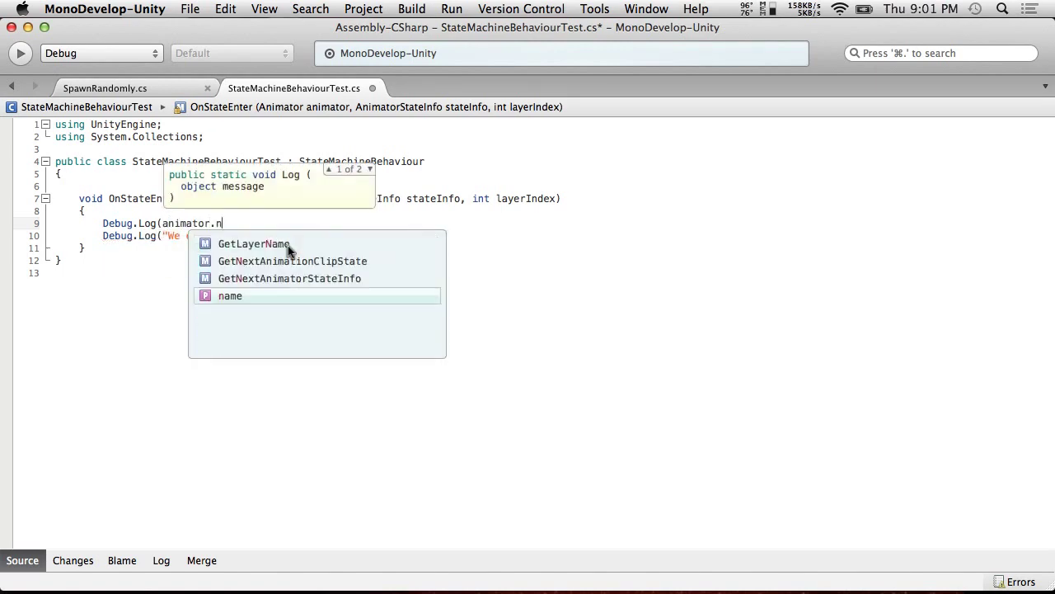
pyautogui.press('BackSpace')
pyautogui.press('BackSpace')
pyautogui.press('BackSpace')
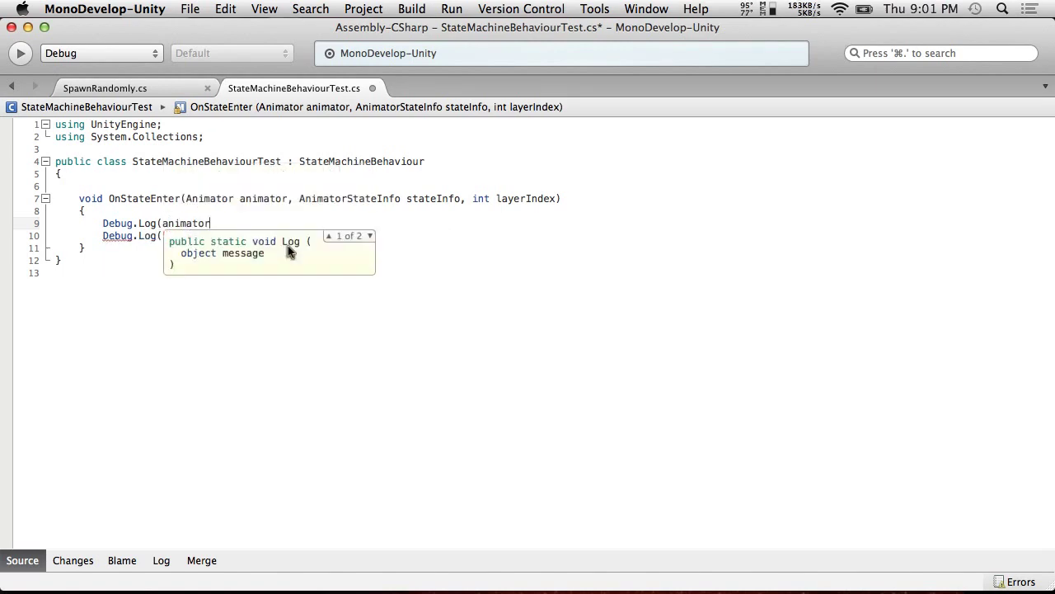
pyautogui.write('.')
pyautogui.press('BackSpace')
pyautogui.press('BackSpace')
pyautogui.press('BackSpace')
pyautogui.press('BackSpace')
pyautogui.press('BackSpace')
pyautogui.press('BackSpace')
pyautogui.press('BackSpace')
pyautogui.press('BackSpace')
pyautogui.press('BackSpace')
# Step: Replace the new Debug.Log argument with stateInfo and look for a name member on it
pyautogui.write('state')
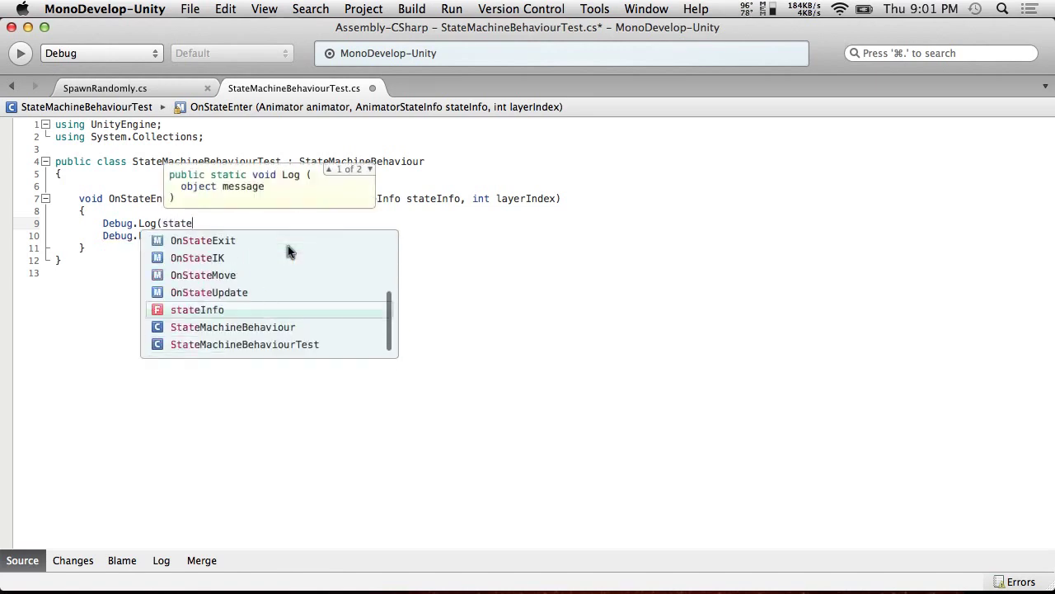
pyautogui.write('i.nam')
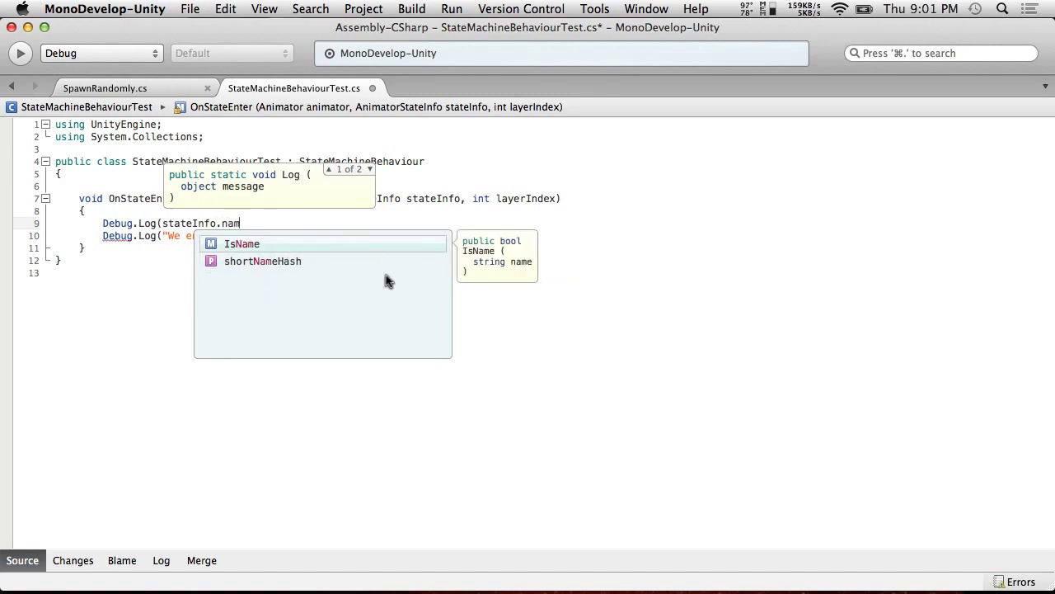
pyautogui.press('Down')
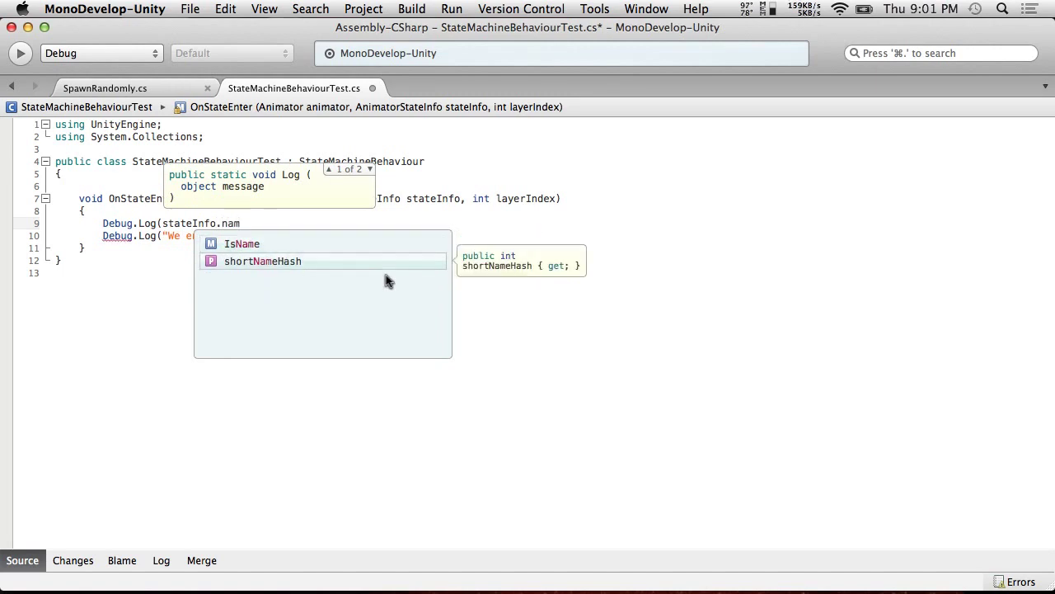
pyautogui.press('BackSpace')
pyautogui.press('BackSpace')
pyautogui.press('BackSpace')
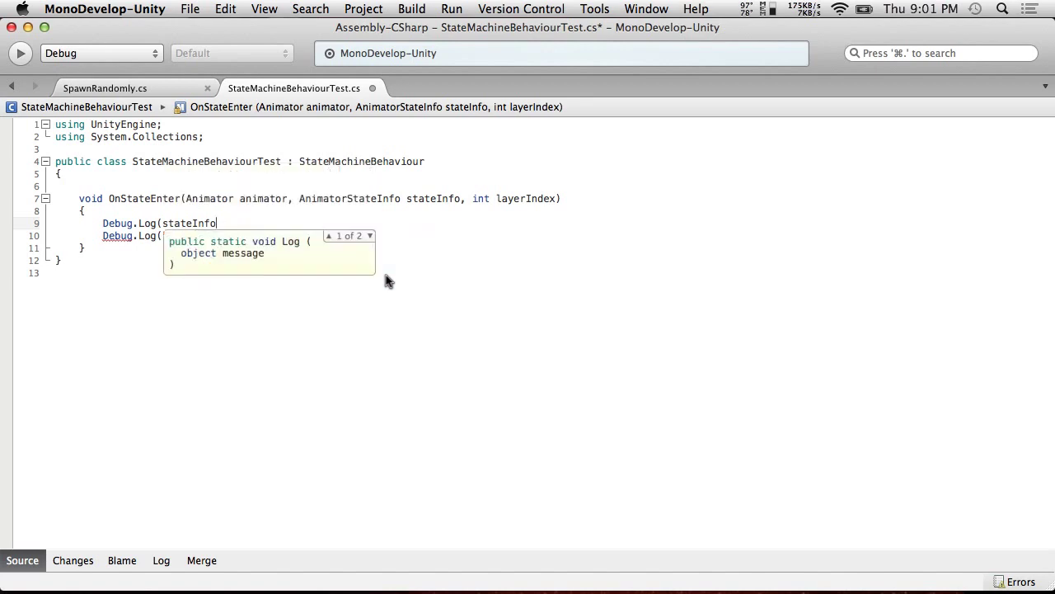
# Step: Look through the available members of stateInfo for one that identifies the state
pyautogui.press('Down')
pyautogui.press('Down')
pyautogui.press('Down')
pyautogui.press('Down')
pyautogui.press('Down')
pyautogui.press('Down')
pyautogui.press('Down')
pyautogui.press('Down')
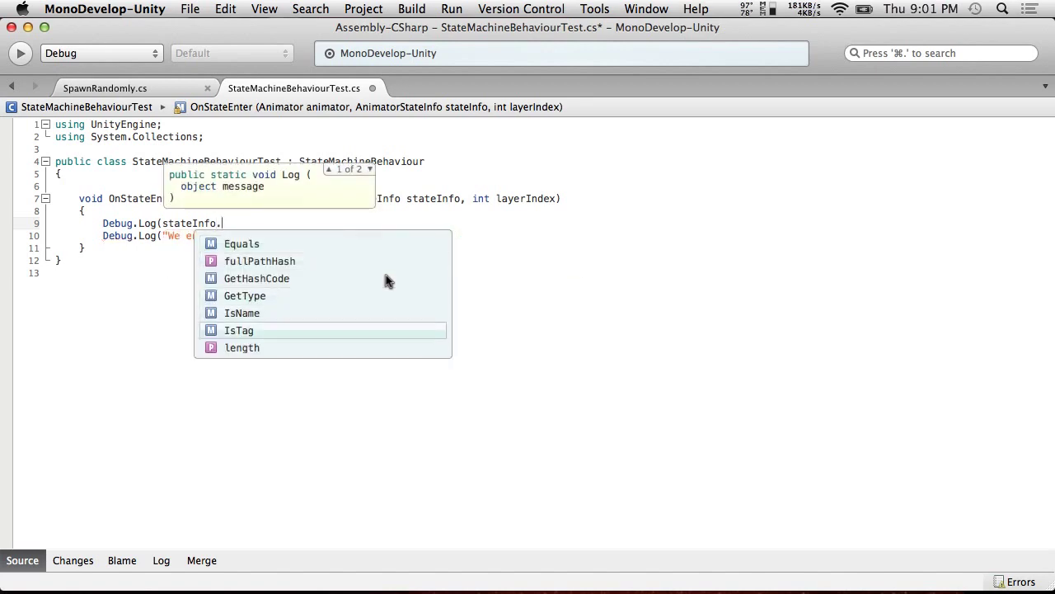
pyautogui.press('Down')
pyautogui.press('Down')
pyautogui.press('Down')
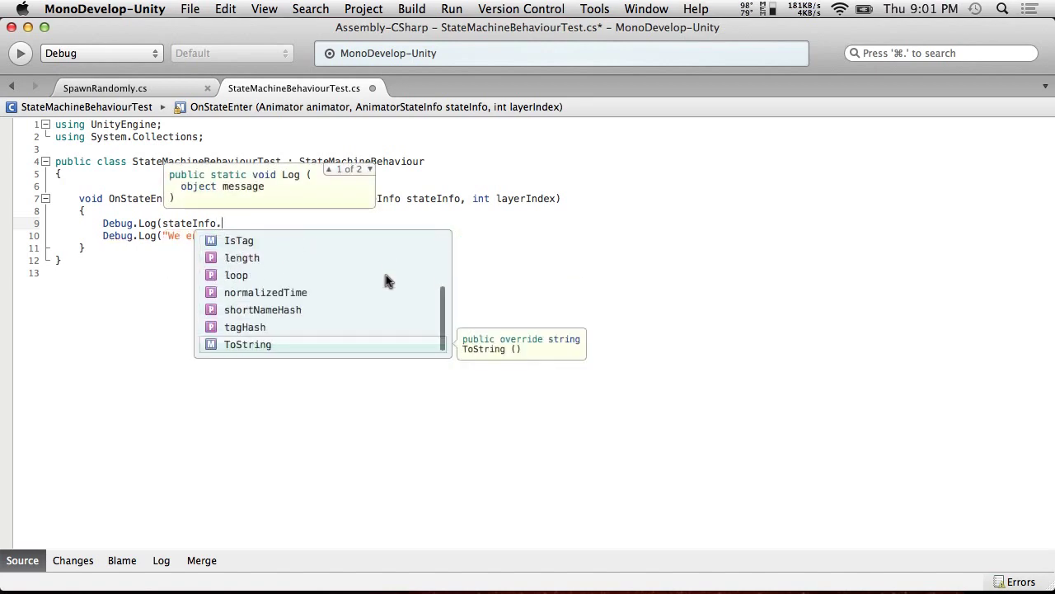
pyautogui.press('Up')
pyautogui.press('Up')
pyautogui.press('Up')
pyautogui.press('Up')
pyautogui.press('Up')
pyautogui.press('Up')
pyautogui.press('Up')
pyautogui.press('Up')
pyautogui.press('Up')
pyautogui.press('Up')
pyautogui.press('Up')
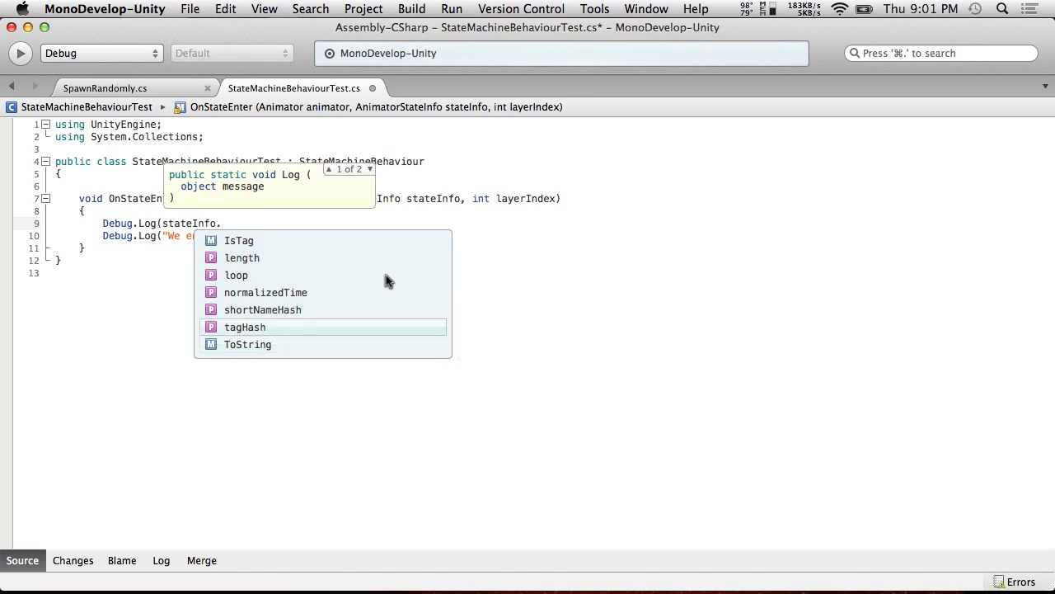
pyautogui.press('Down')
pyautogui.press('Down')
pyautogui.press('Down')
pyautogui.press('Down')
pyautogui.press('Down')
pyautogui.press('Down')
pyautogui.press('Down')
pyautogui.press('Down')
pyautogui.press('Down')
pyautogui.press('Down')
pyautogui.press('Down')
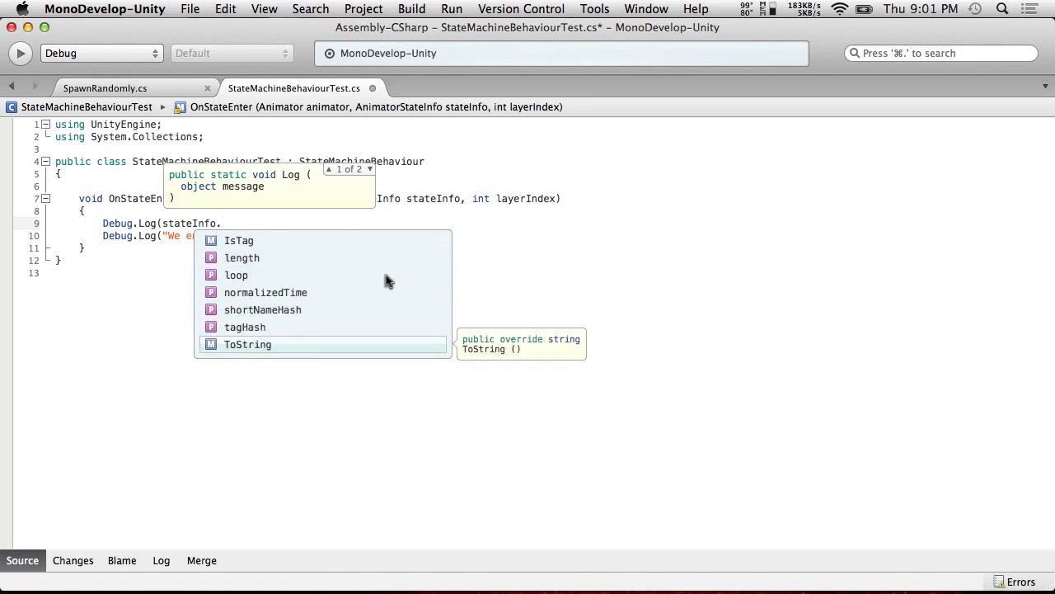
# Step: Try stateInfo.ToString() as the argument of the new Debug.Log call
pyautogui.press('Return')
pyautogui.write('(),')
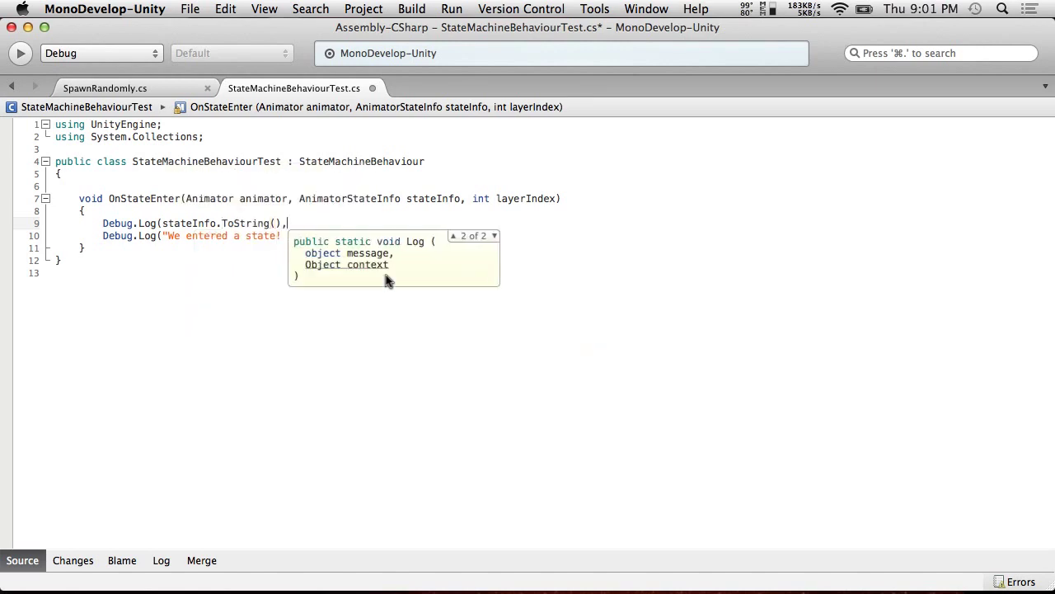
pyautogui.press('BackSpace')
pyautogui.write(')')
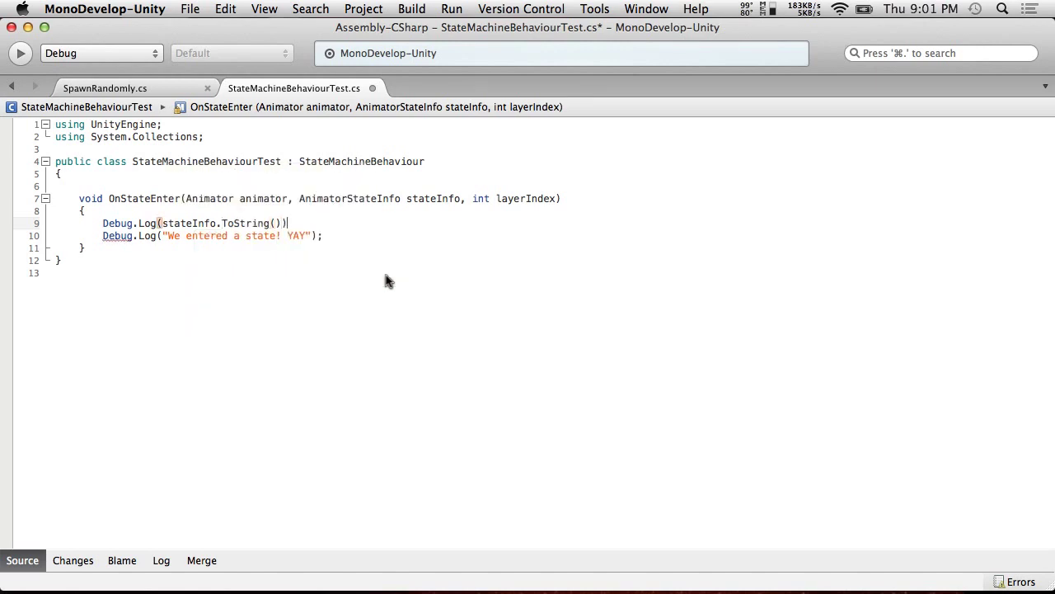
# Step: Reduce the new log statement to Debug.Log(stateInfo); and save the script
pyautogui.press('BackSpace')
pyautogui.press('BackSpace')
pyautogui.press('BackSpace')
pyautogui.press('BackSpace')
pyautogui.press('BackSpace')
pyautogui.press('BackSpace')
pyautogui.press('BackSpace')
pyautogui.press('BackSpace')
pyautogui.press('BackSpace')
pyautogui.press('BackSpace')
pyautogui.press('BackSpace')
pyautogui.press('BackSpace')
pyautogui.write(');')
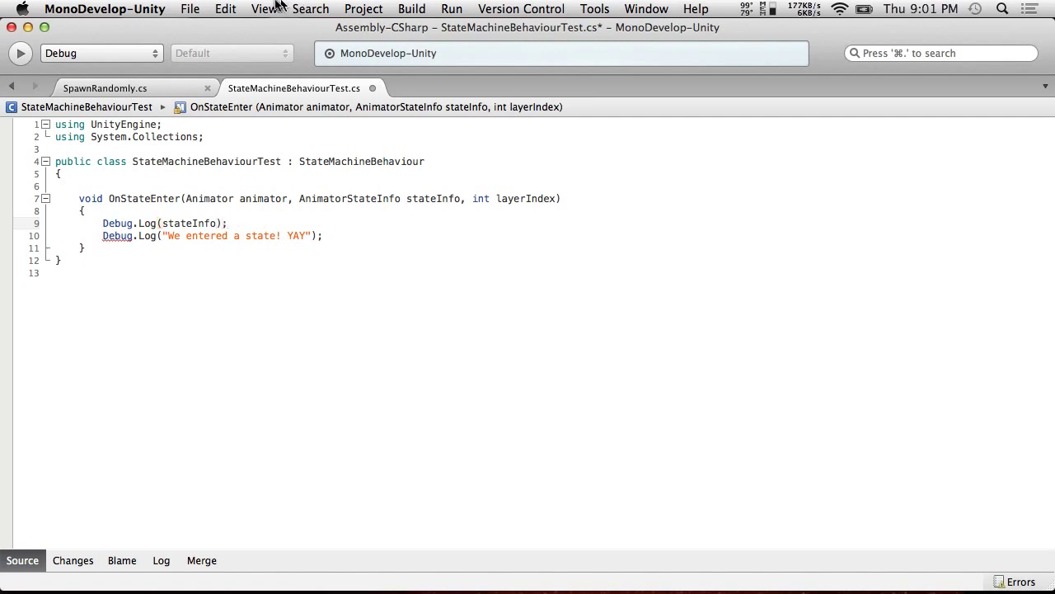
pyautogui.click(227, 8)
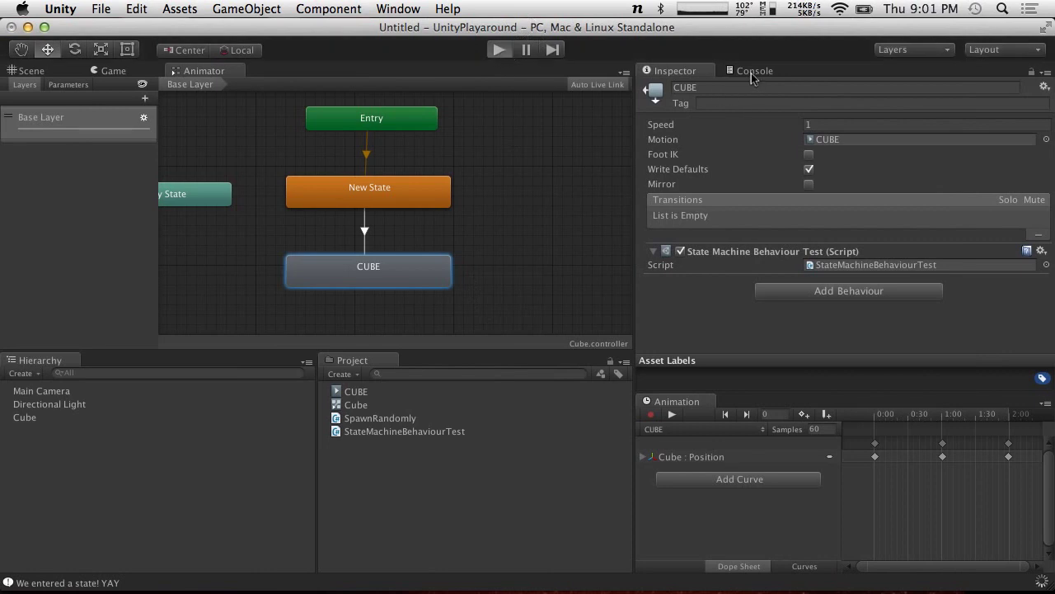
# Step: Play the scene in Unity with the Console shown, examine the stateInfo log entry and stop playback
pyautogui.click(751, 73)
pyautogui.press('super+p')
pyautogui.click(755, 111)
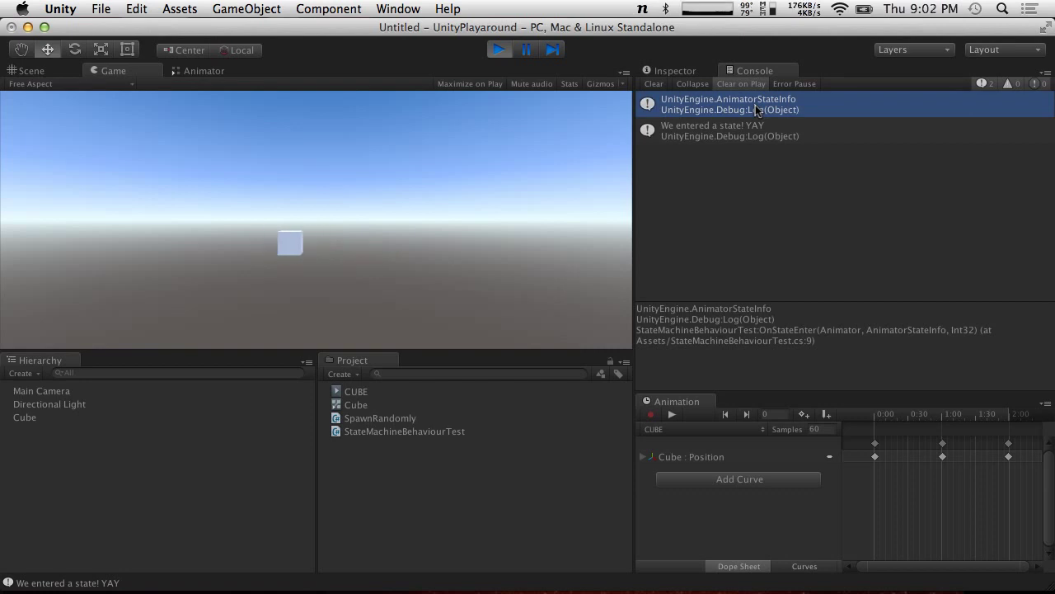
pyautogui.click(497, 47)
# Step: Switch to MonoDevelop, change the logged value to stateInfo.shortNameHash and save the script
pyautogui.press('super+Tab')
pyautogui.click(219, 223)
pyautogui.write('.Log(stateInfo.);')
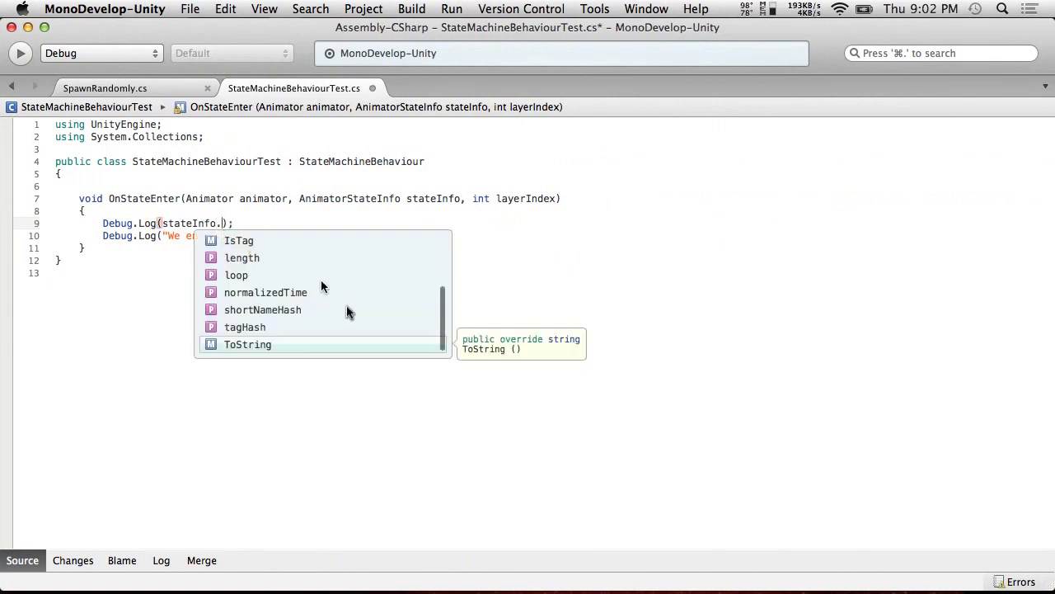
pyautogui.scroll(1, 350, 316)
pyautogui.click(320, 316)
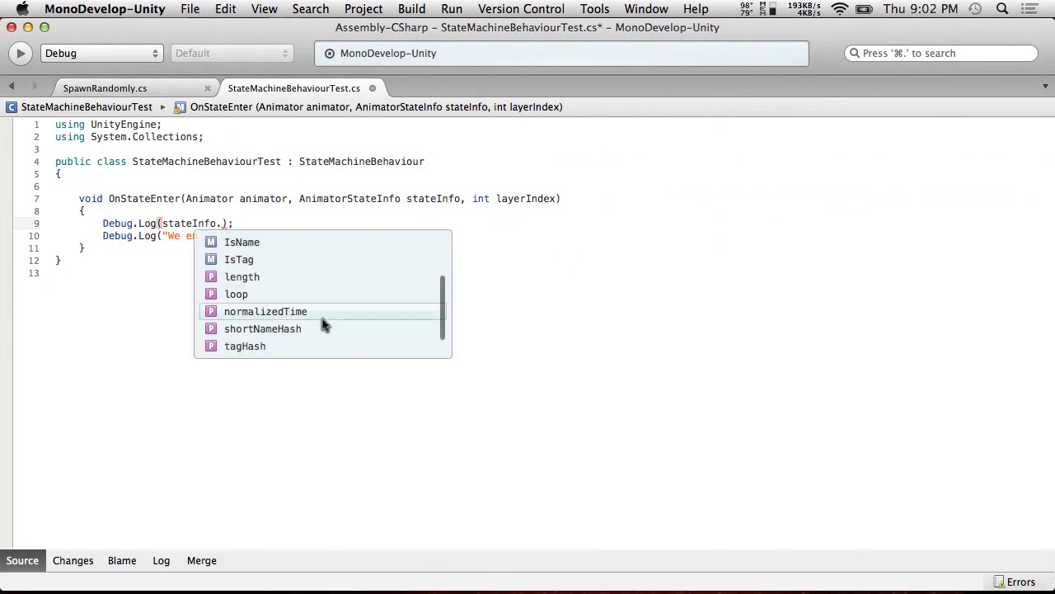
pyautogui.doubleClick(299, 329)
pyautogui.click(189, 8)
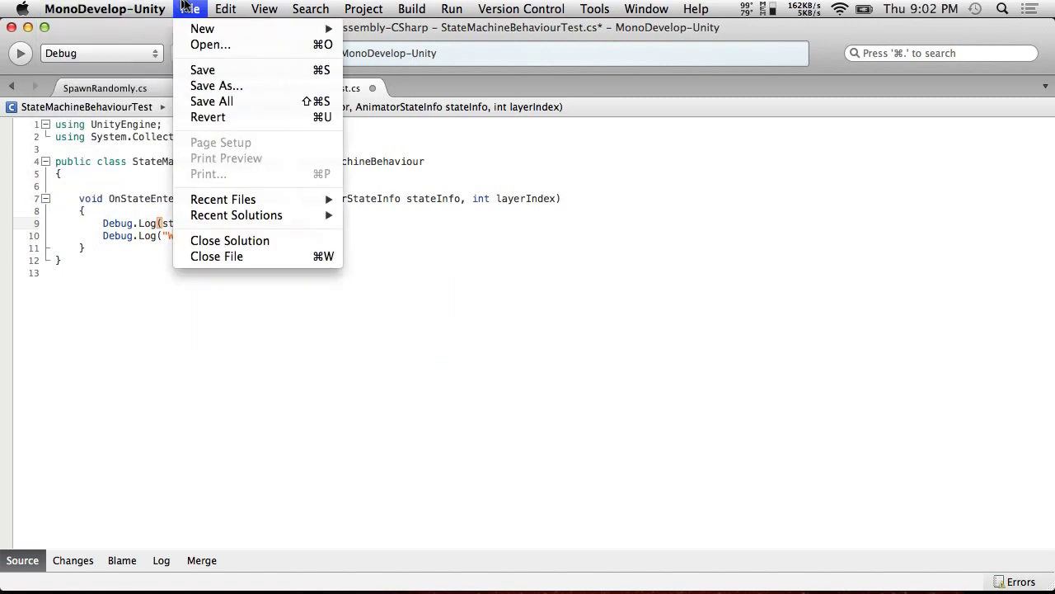
pyautogui.click(198, 70)
# Step: Switch to Unity and play the scene briefly to check the short name hash log in the Console
pyautogui.press('super+Tab')
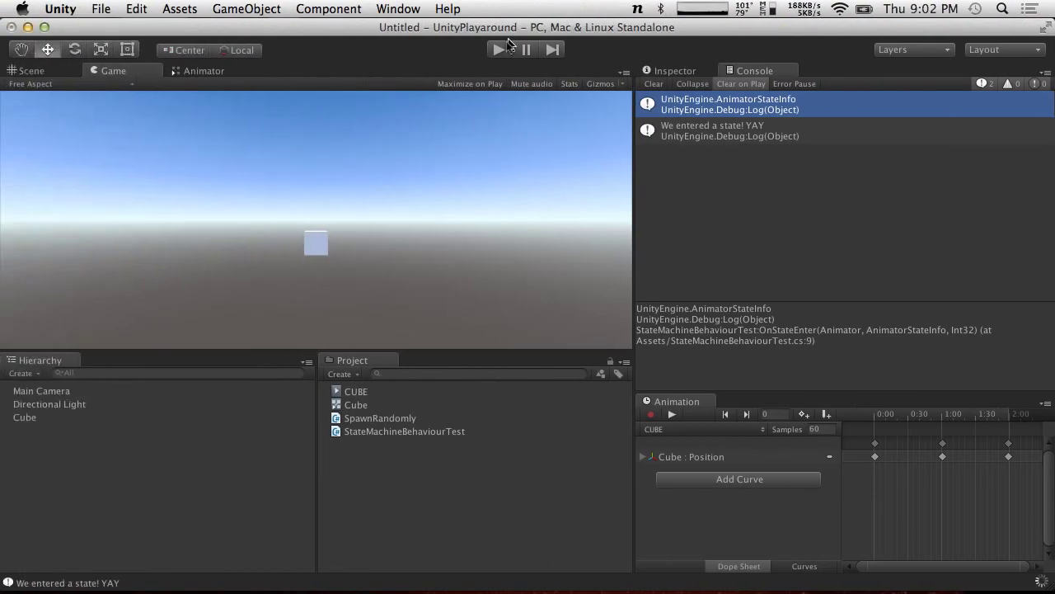
pyautogui.press('super+p')
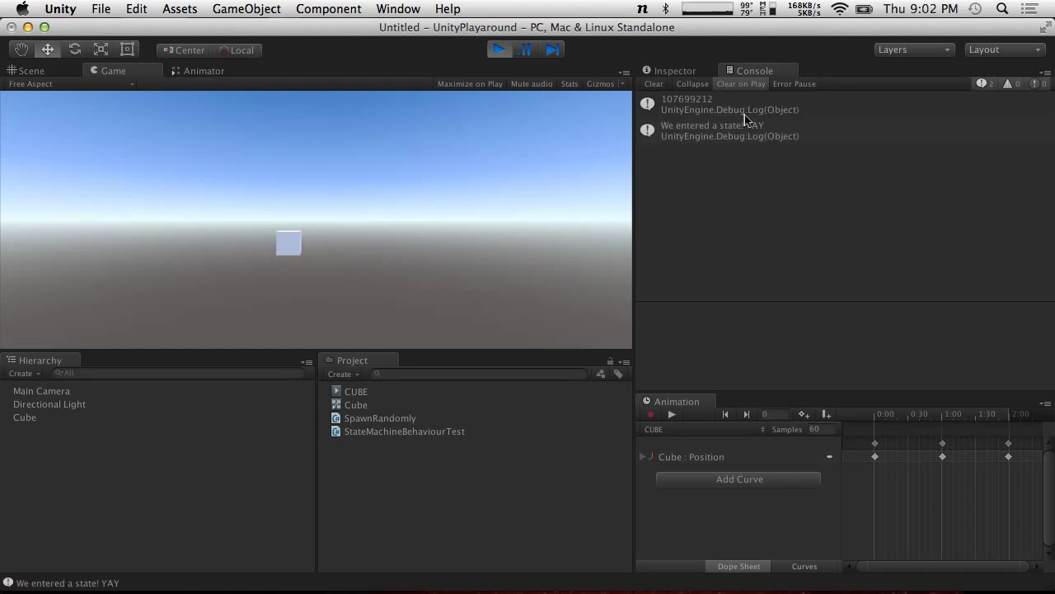
pyautogui.click(505, 55)
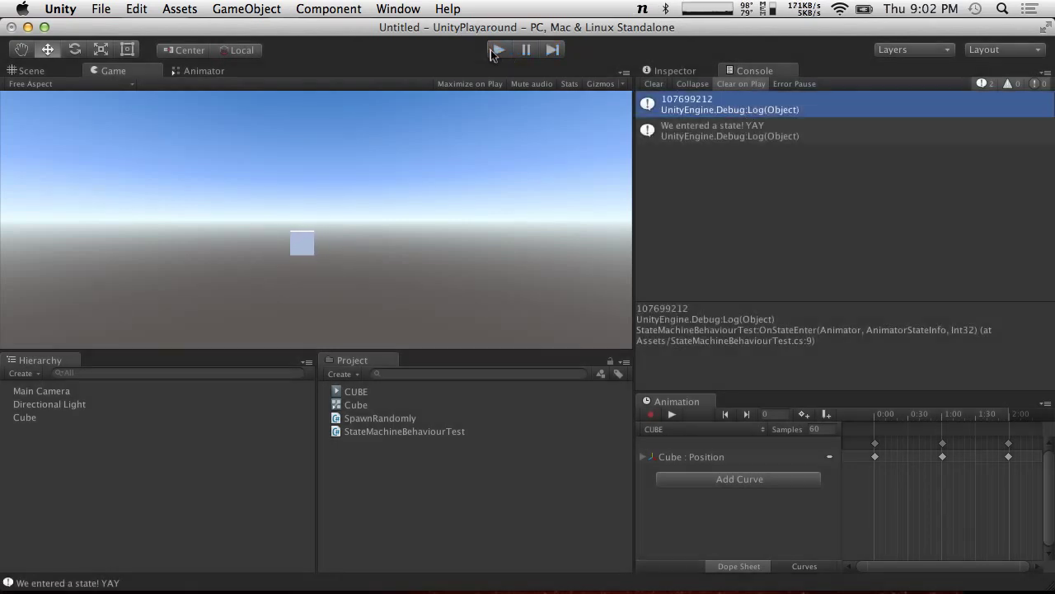
# Step: Switch to MonoDevelop, remove shortNameHash from the log argument and look through the other stateInfo members
pyautogui.press('super+Tab')
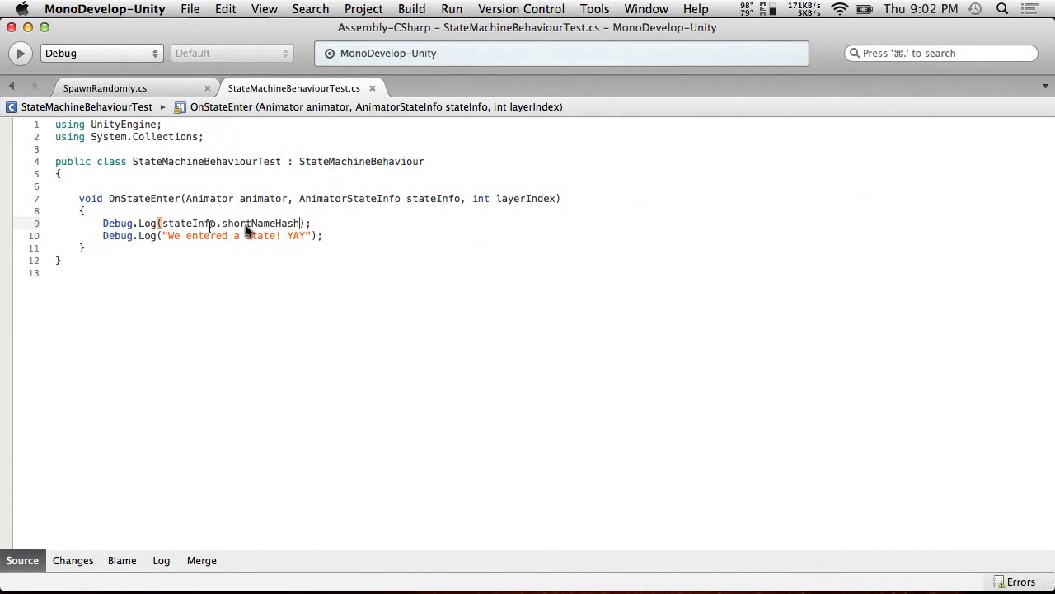
pyautogui.hotkey('alt', 'BackSpace')
pyautogui.hotkey('alt', 'BackSpace')
pyautogui.write('.')
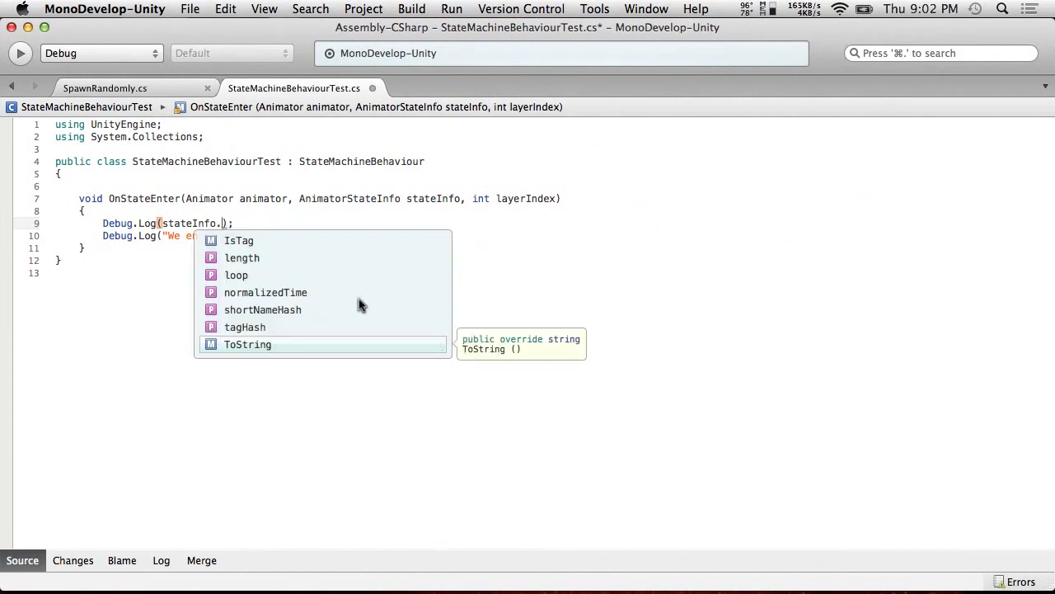
pyautogui.scroll(1, 358, 305)
pyautogui.scroll(3, 359, 305)
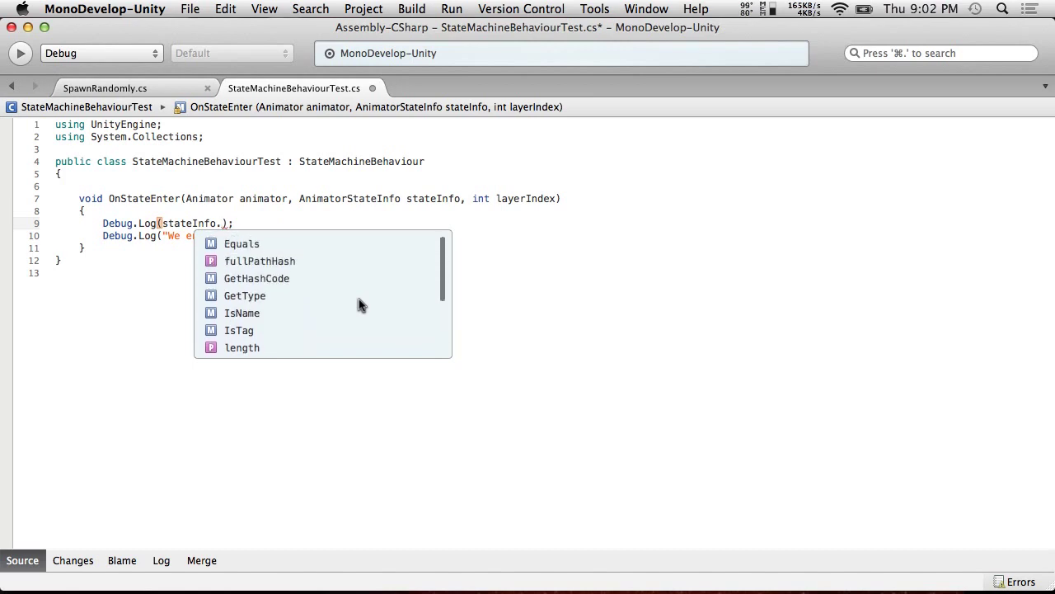
pyautogui.scroll(-5, 358, 305)
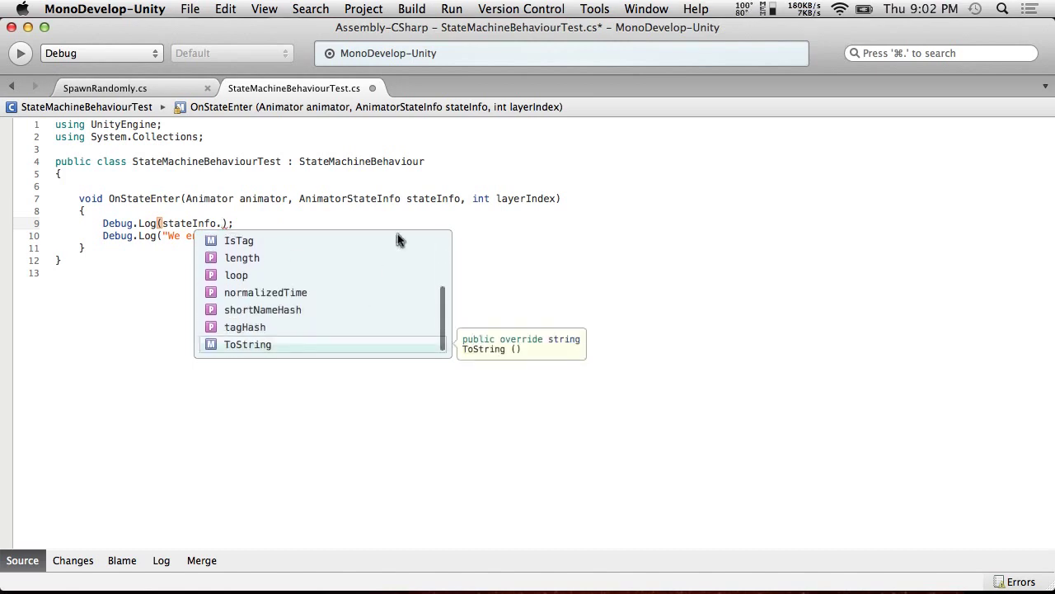
pyautogui.scroll(3, 391, 266)
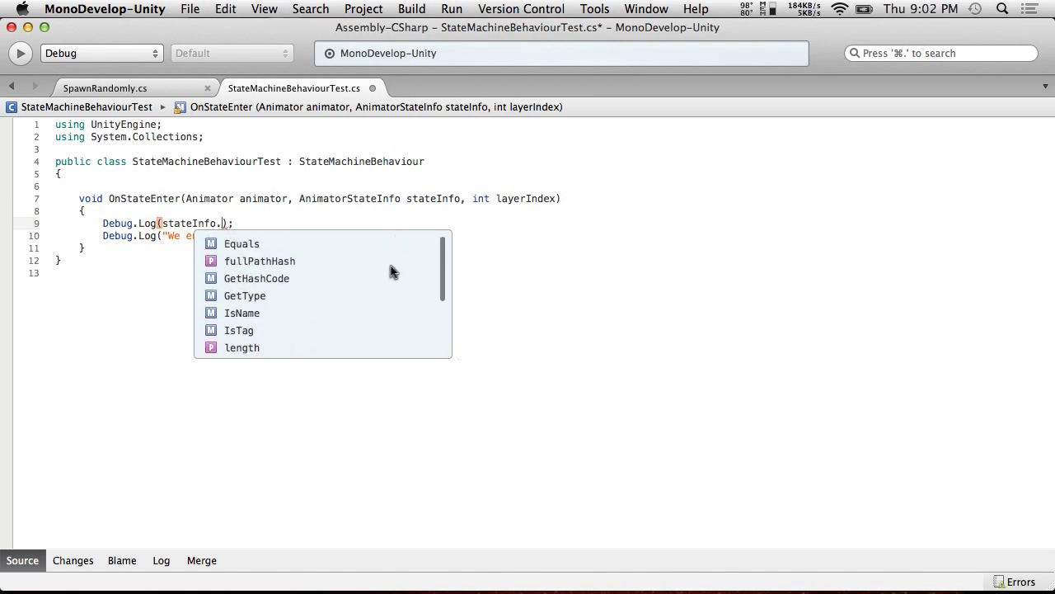
# Step: Try animator.state as the log argument to find state members, and clear the argument again
pyautogui.press('BackSpace')
pyautogui.press('BackSpace')
pyautogui.press('BackSpace')
pyautogui.press('BackSpace')
pyautogui.write('animator.state')
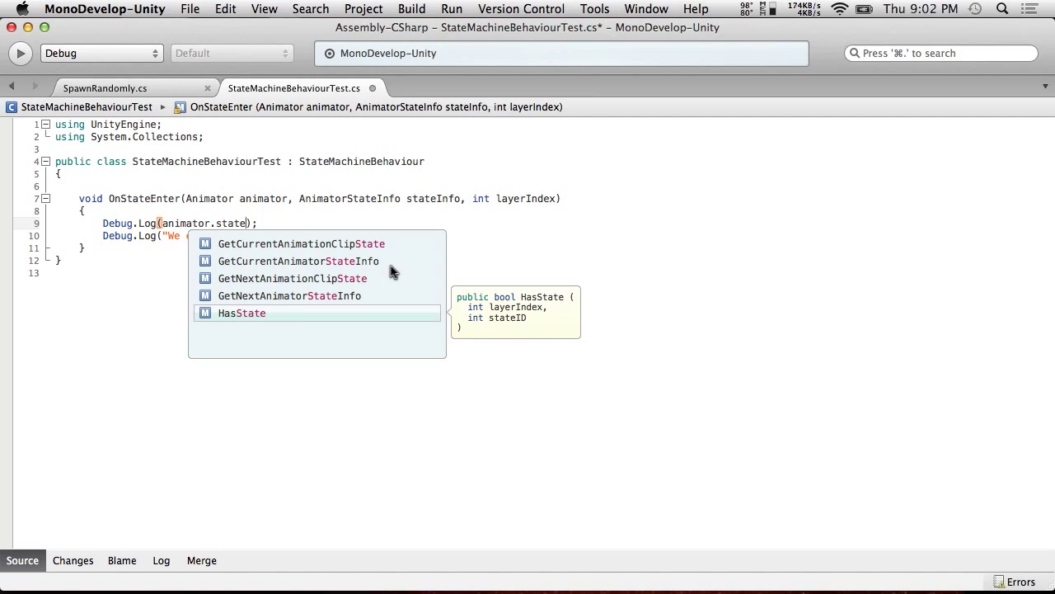
pyautogui.press('BackSpace')
pyautogui.press('BackSpace')
pyautogui.press('BackSpace')
pyautogui.press('BackSpace')
pyautogui.press('BackSpace')
pyautogui.press('BackSpace')
pyautogui.press('BackSpace')
pyautogui.press('BackSpace')
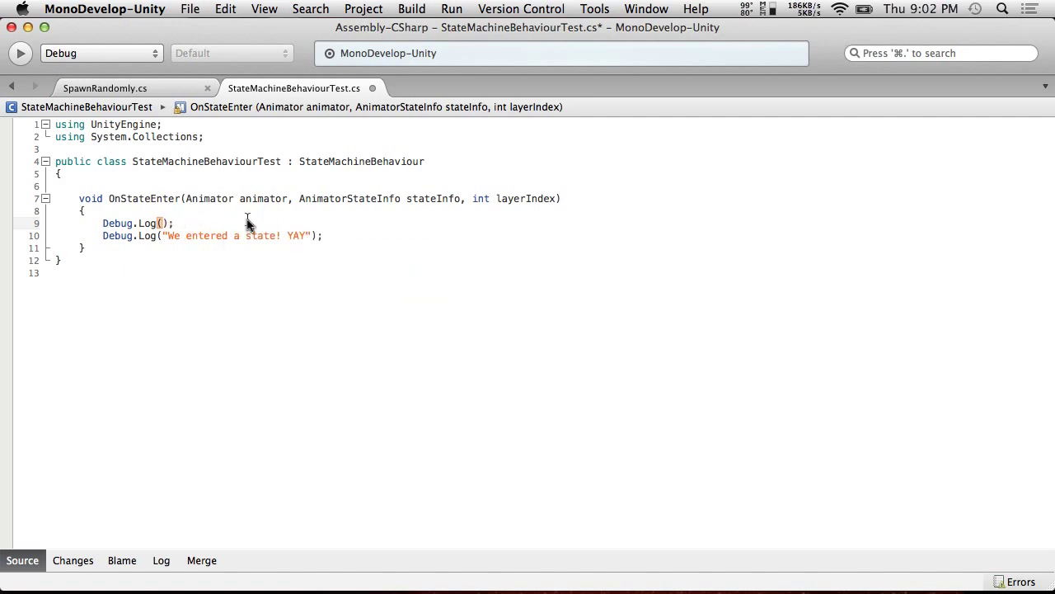
# Step: Fill the empty Debug.Log call with stateInfo.fullPathHash and save the script
pyautogui.moveTo(213, 223); pyautogui.dragTo(1, 228)
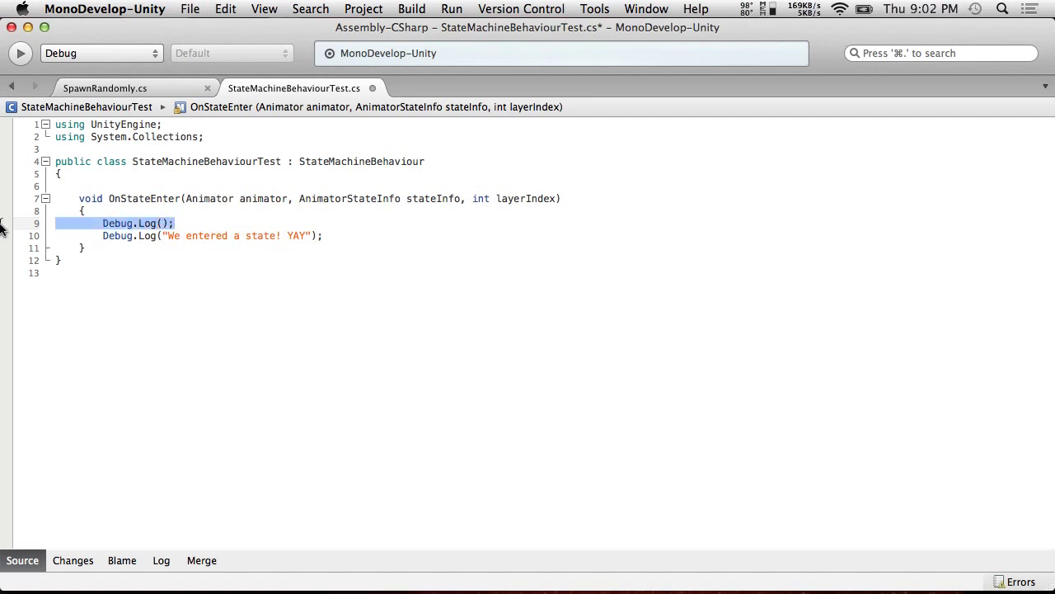
pyautogui.click(160, 222)
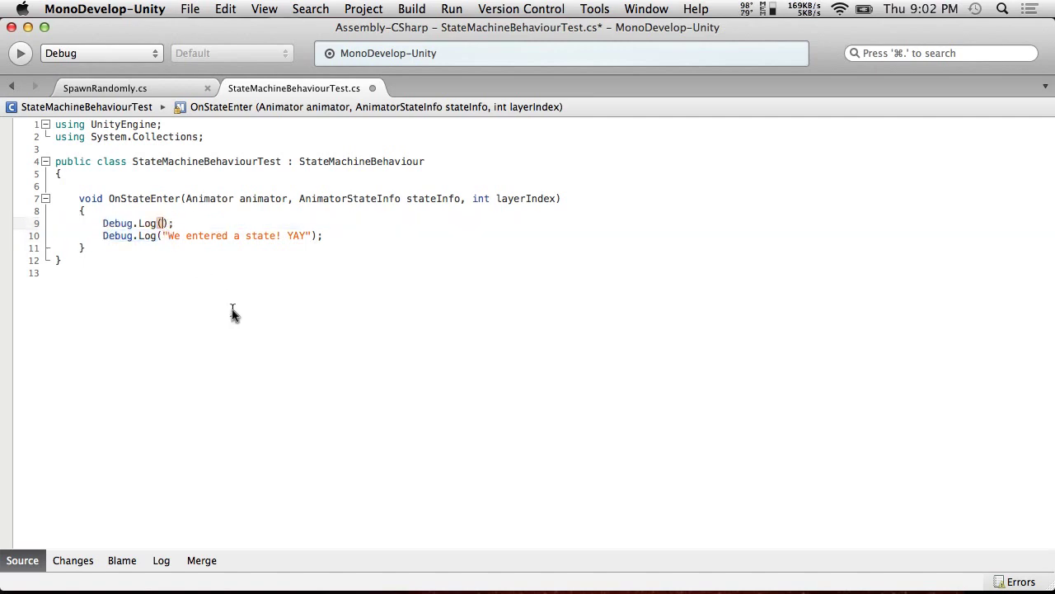
pyautogui.write('stat')
pyautogui.press('Return')
pyautogui.write('.pa')
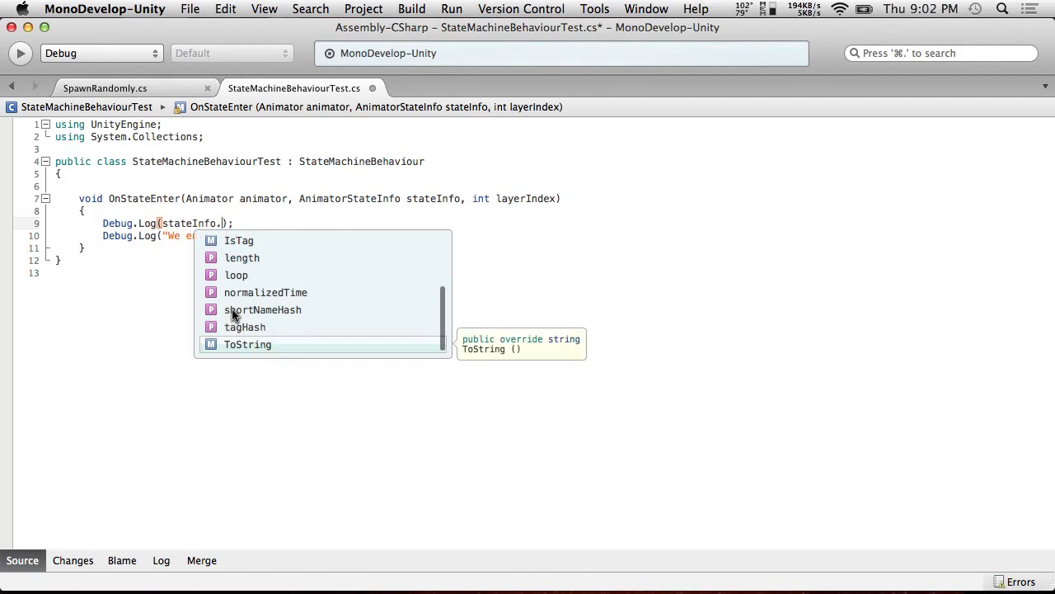
pyautogui.press('Return')
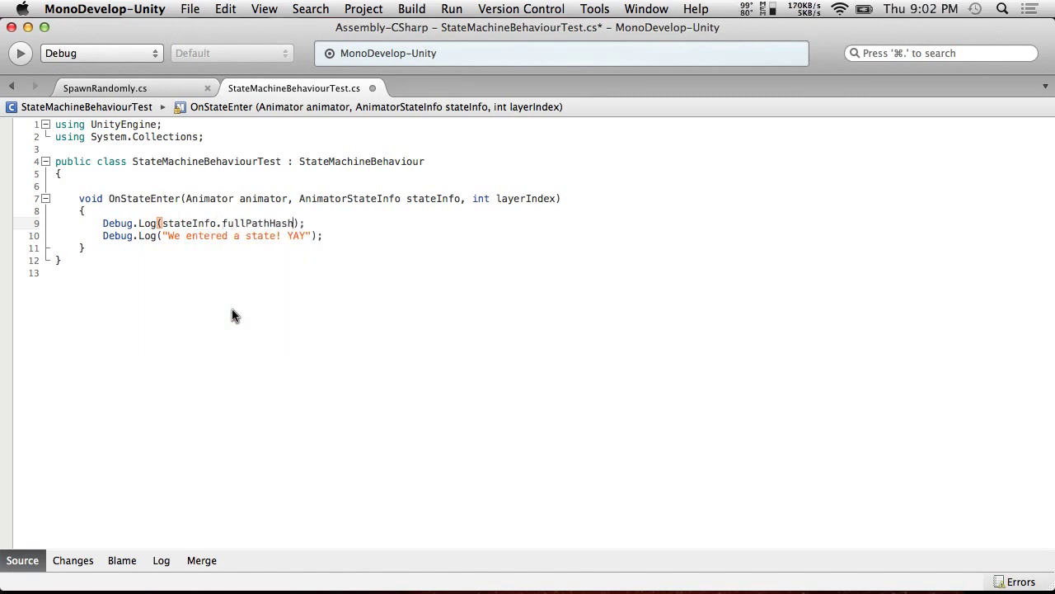
pyautogui.click(190, 8)
pyautogui.click(198, 68)
# Step: Switch to Unity and play the scene briefly to check the full path hash log
pyautogui.press('super+Tab')
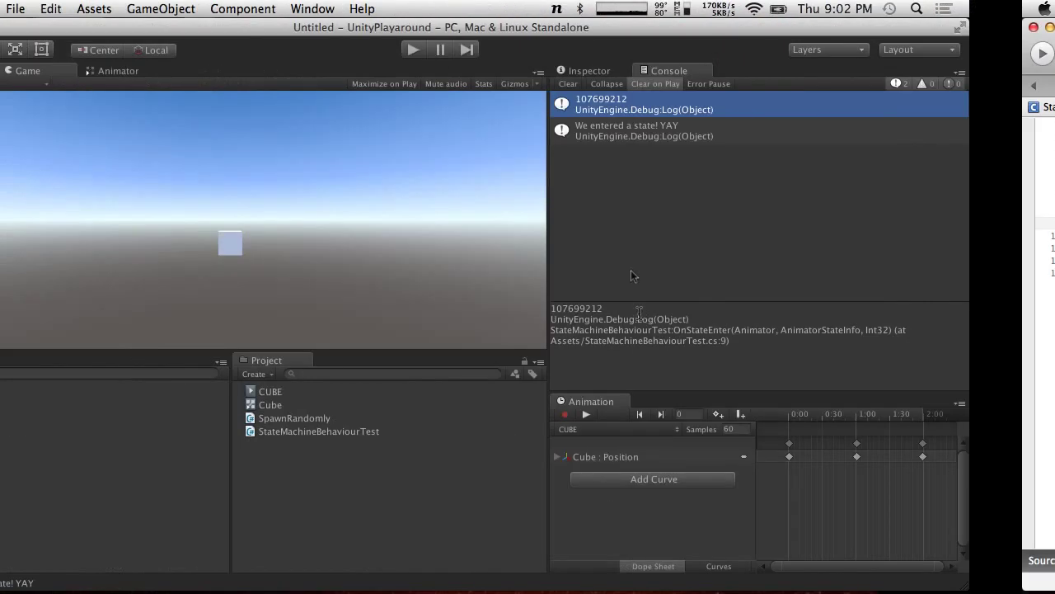
pyautogui.click(499, 49)
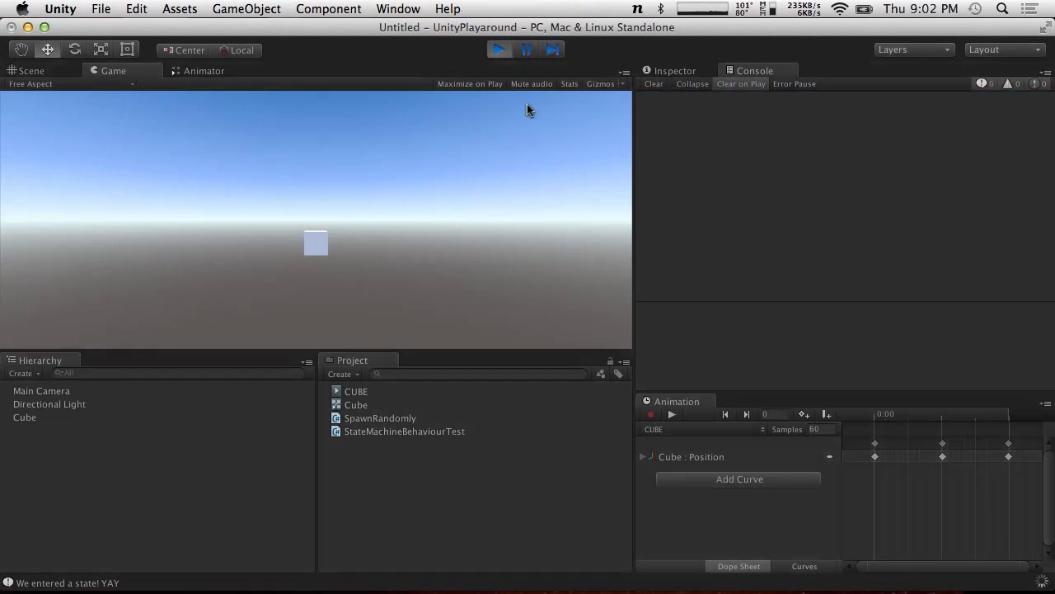
pyautogui.click(501, 51)
# Step: Switch to MonoDevelop, delete the stateInfo.fullPathHash log line from OnStateEnter and save the script
pyautogui.press('super+Tab')
pyautogui.moveTo(334, 216); pyautogui.dragTo(3, 219)
pyautogui.click(245, 270)
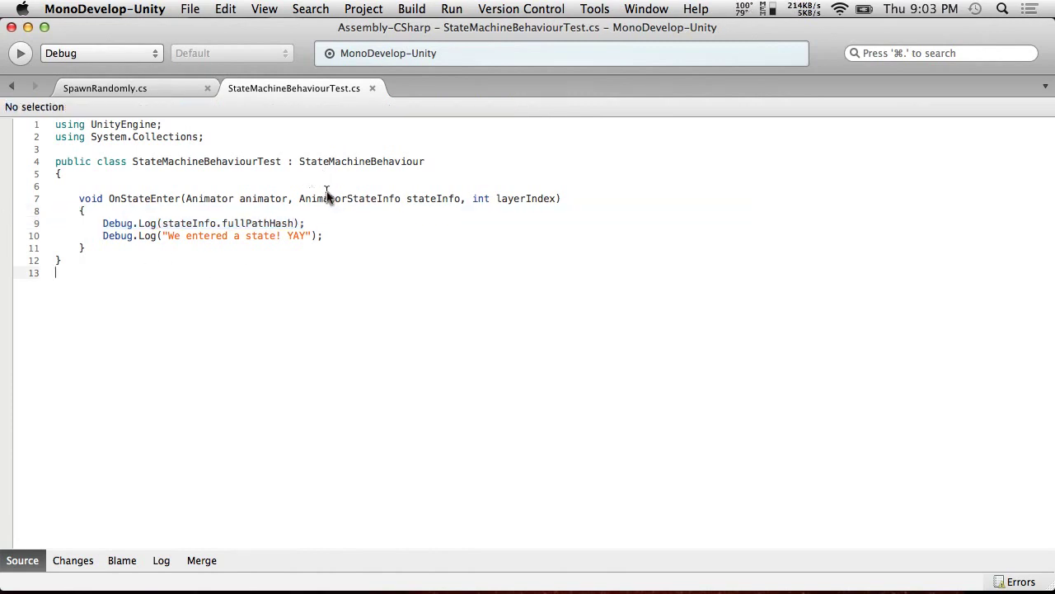
pyautogui.moveTo(325, 224); pyautogui.dragTo(19, 229)
pyautogui.press('BackSpace')
pyautogui.press('BackSpace')
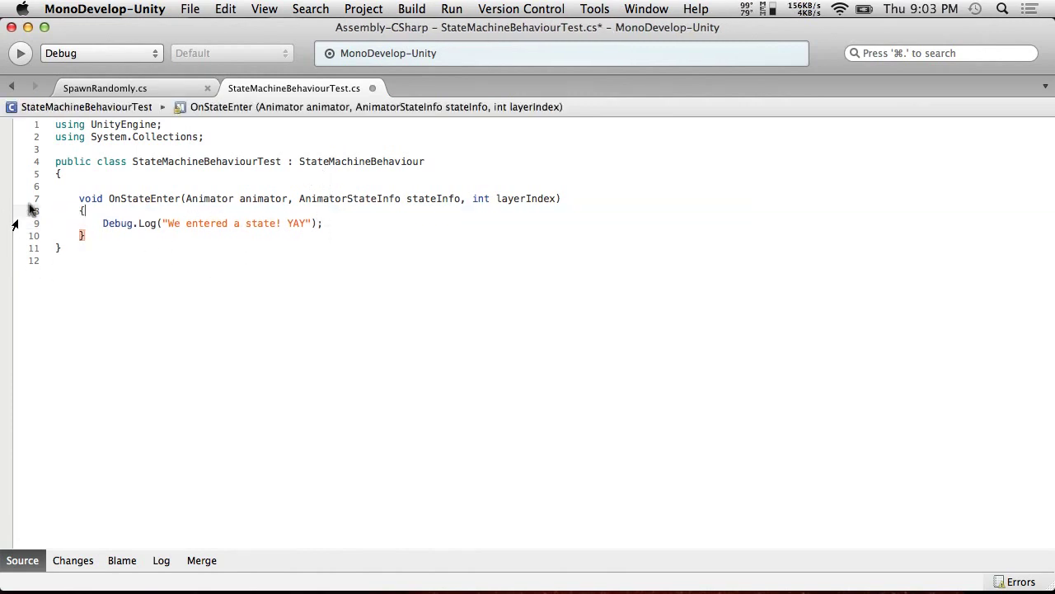
pyautogui.click(225, 8)
pyautogui.moveTo(190, 8)
pyautogui.click(213, 70)
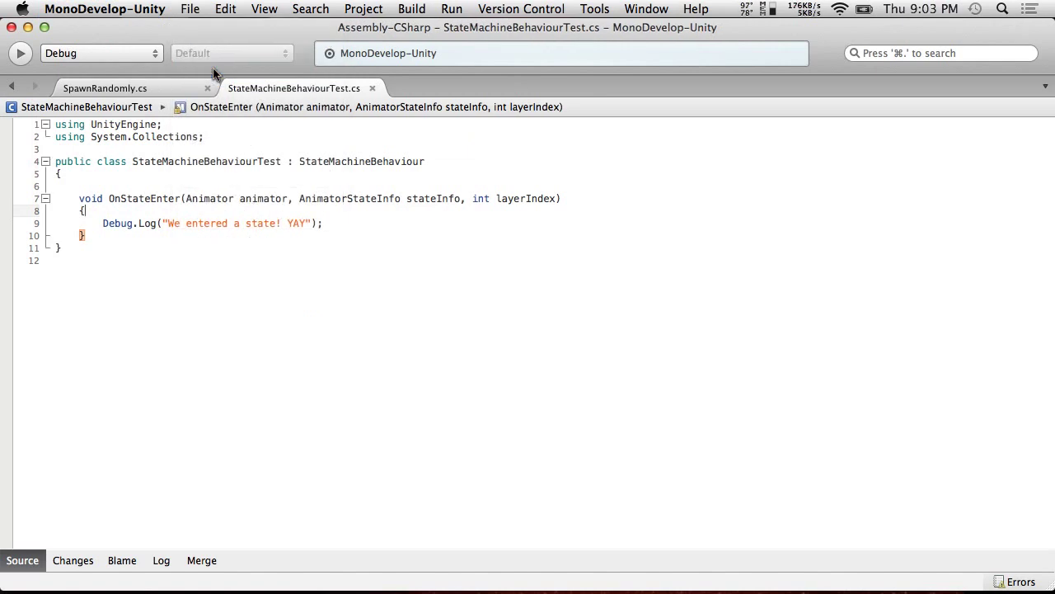
# Step: Open the Downloads folder in Finder, mount Firefox 33.0.2.dmg and minimize the Downloads window
pyautogui.click(833, 577)
pyautogui.click(833, 578)
pyautogui.click(820, 560)
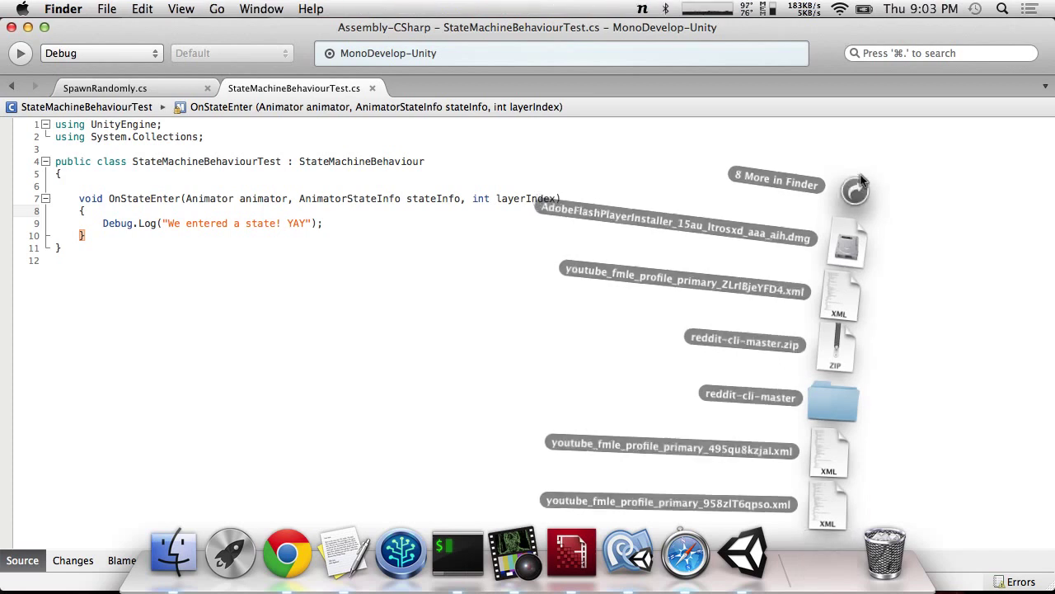
pyautogui.click(856, 186)
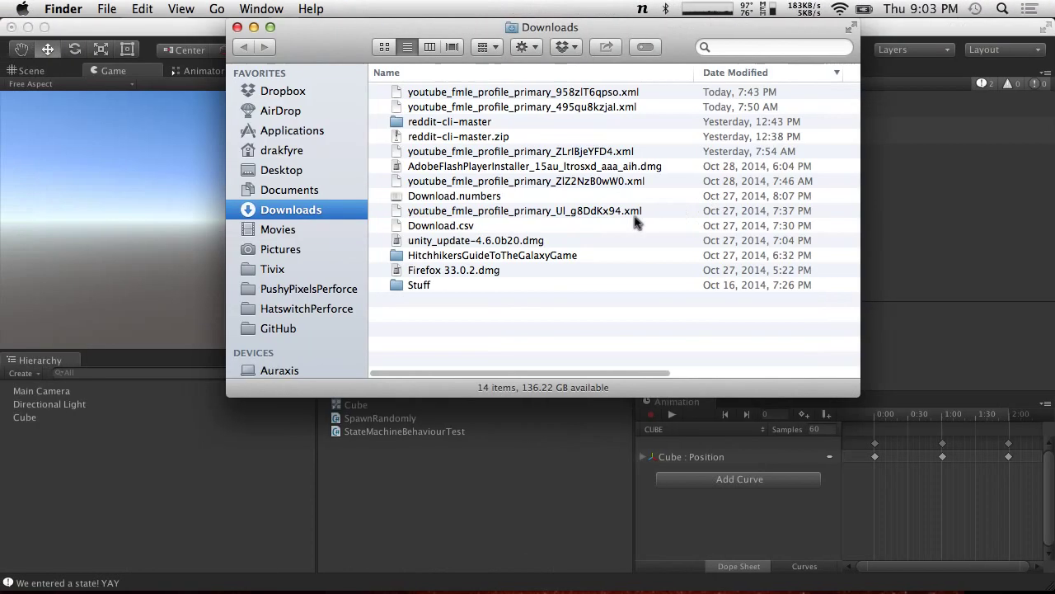
pyautogui.doubleClick(477, 268)
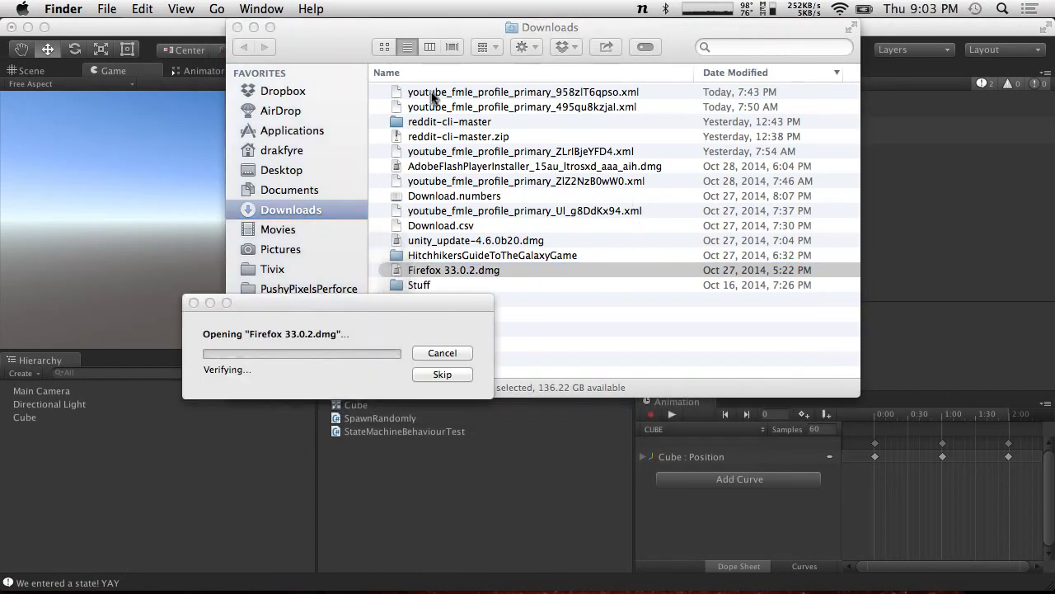
pyautogui.click(254, 28)
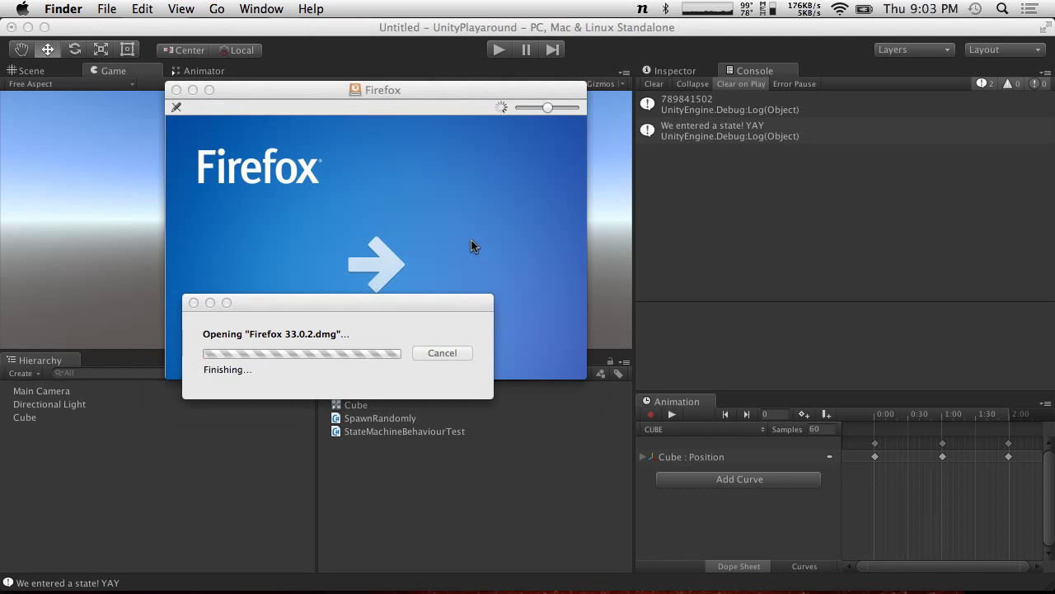
# Step: Copy Firefox.app from the disk image into Applications, replacing the older version, and close the disk image window
pyautogui.click(265, 258)
pyautogui.moveTo(265, 258); pyautogui.dragTo(494, 270)
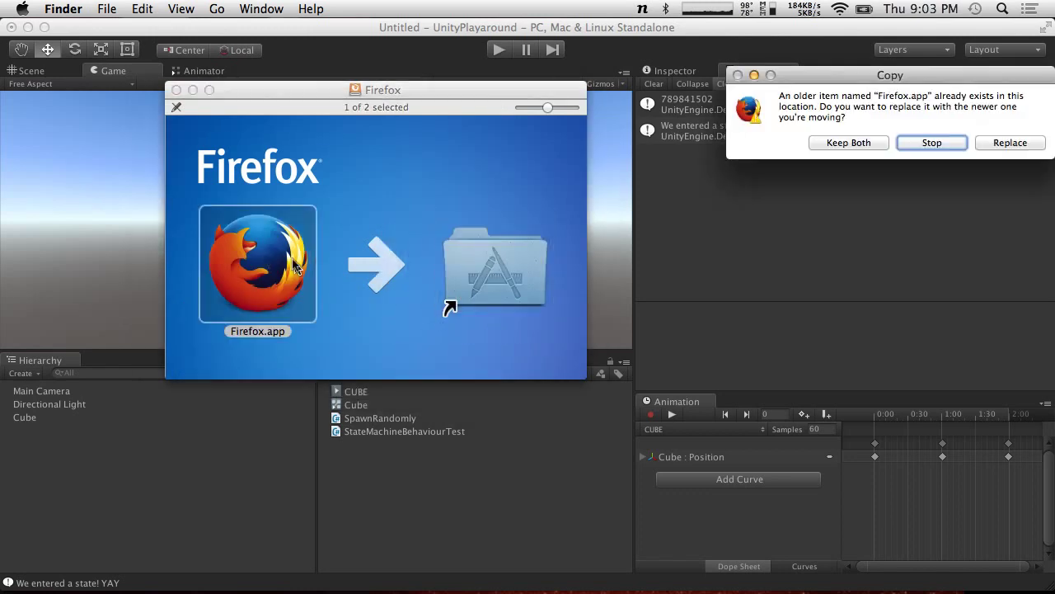
pyautogui.click(1010, 143)
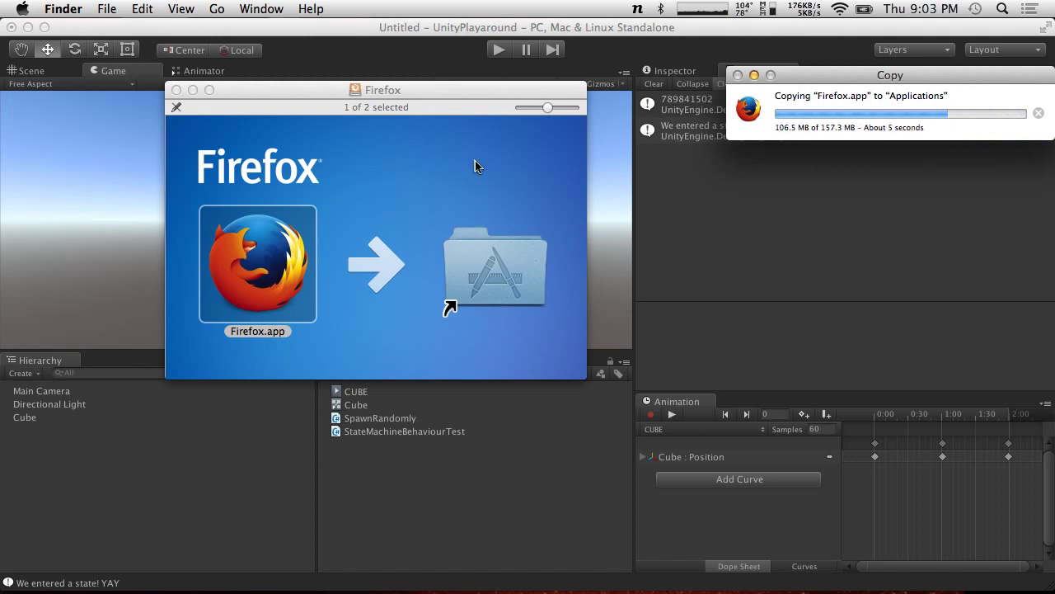
pyautogui.click(188, 90)
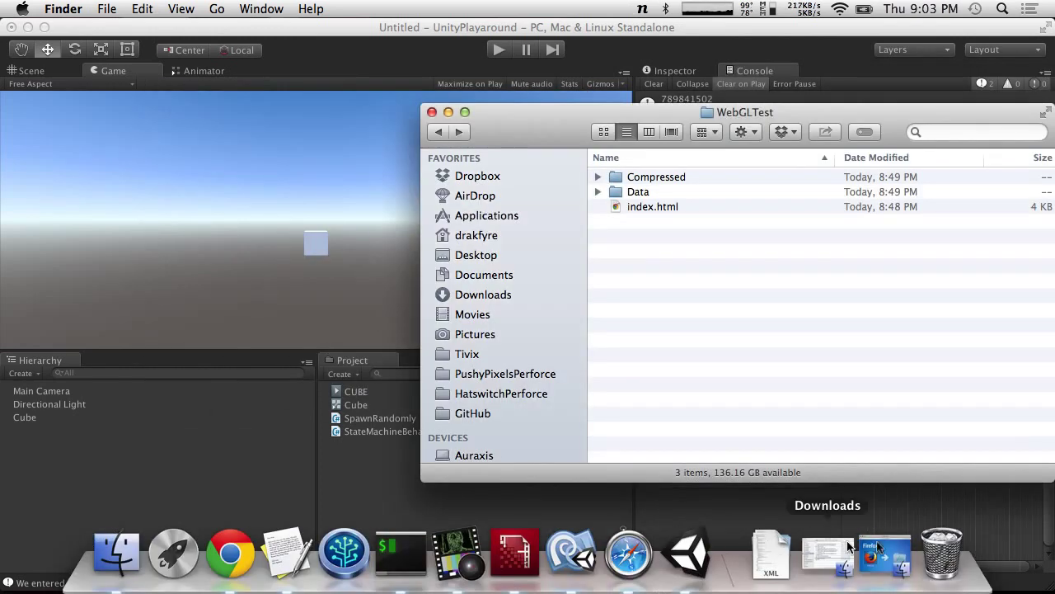
pyautogui.click(884, 546)
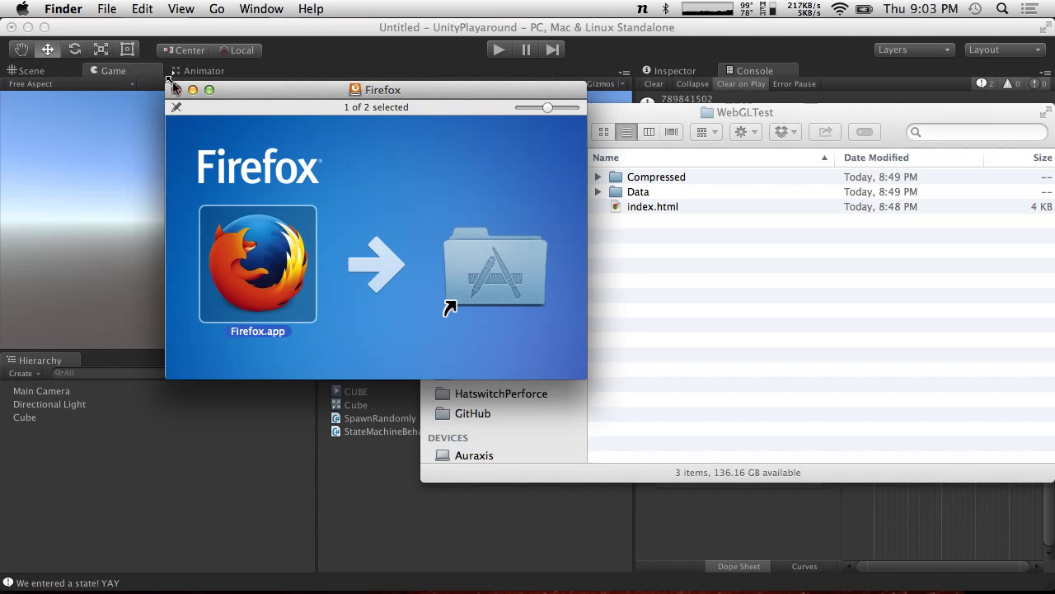
pyautogui.click(175, 88)
# Step: Launch Firefox and bring its start page window to the front
pyautogui.hotkey('alt', 'space')
pyautogui.write('firefo')
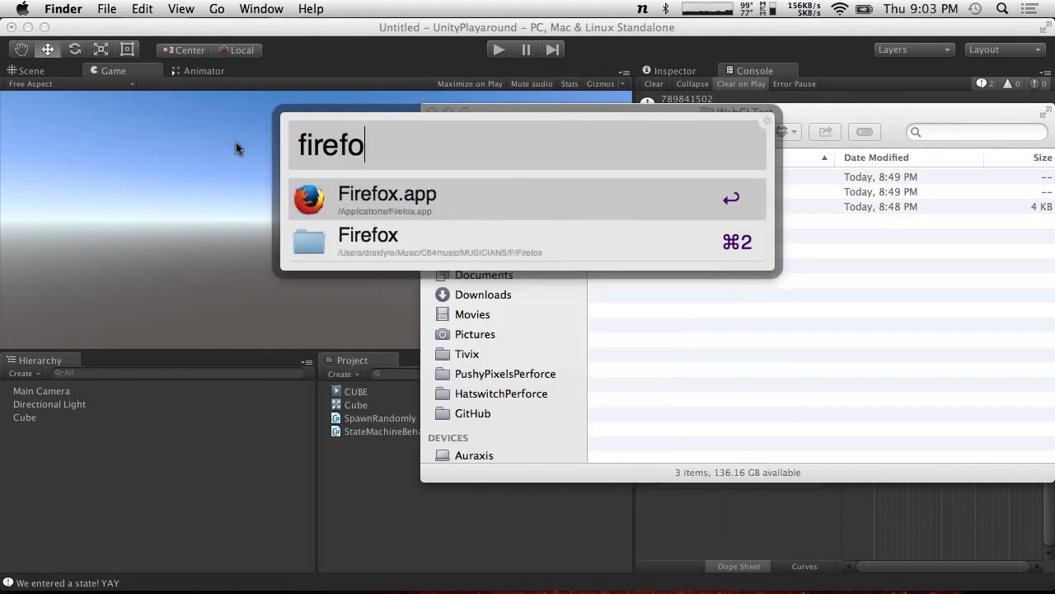
pyautogui.press('Return')
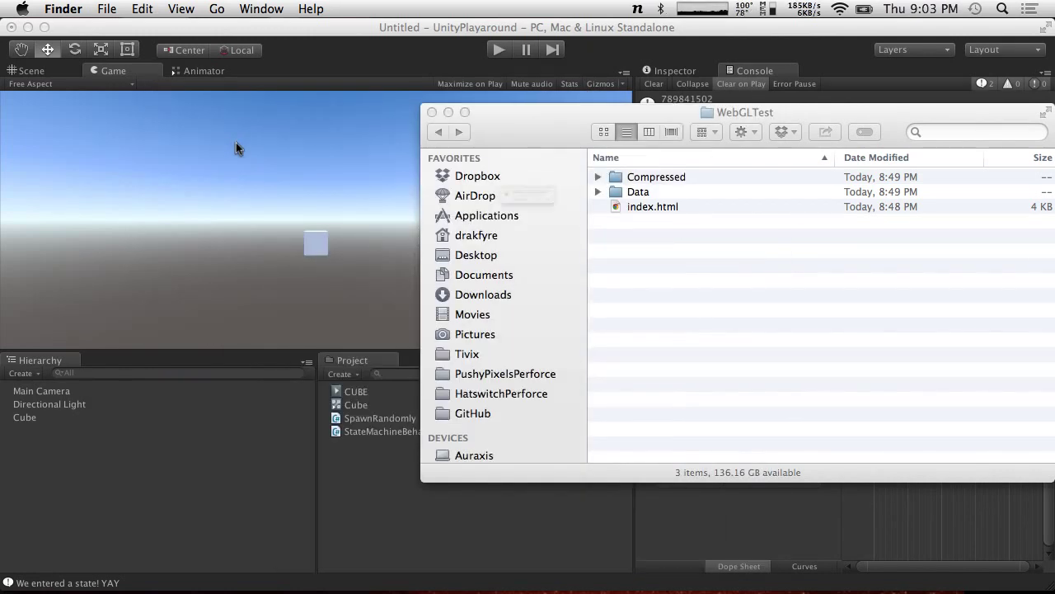
pyautogui.click(675, 236)
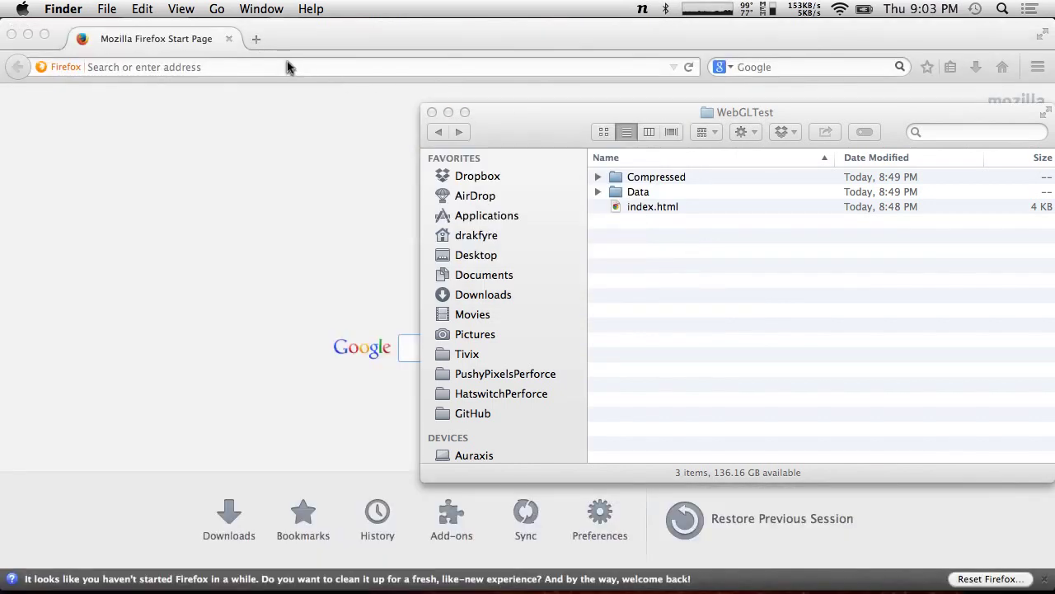
pyautogui.click(337, 41)
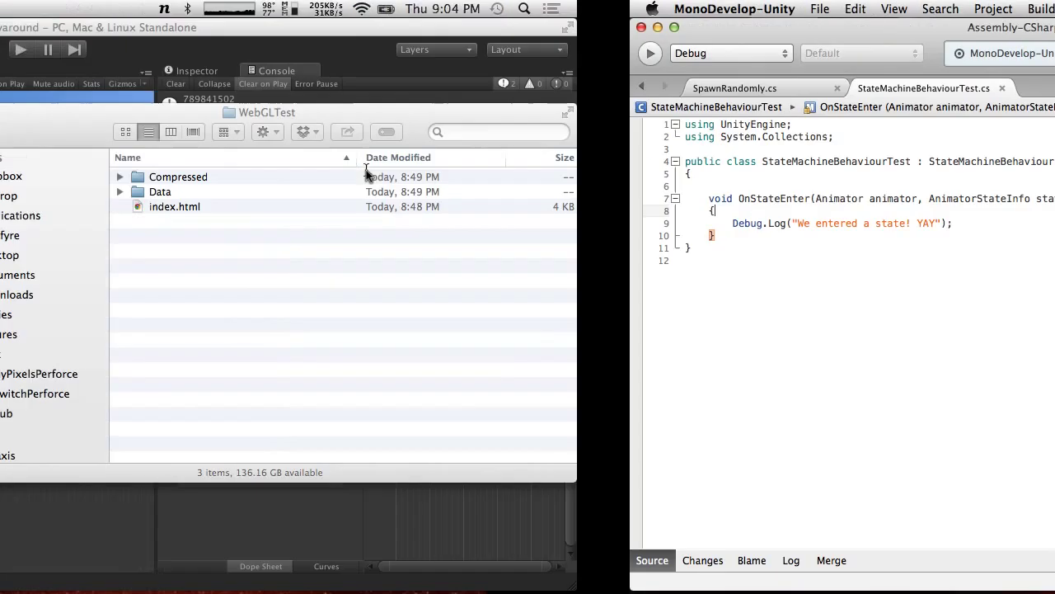
# Step: Open index.html from the WebGLTest folder in Firefox
pyautogui.rightClick(666, 208)
pyautogui.press('Escape')
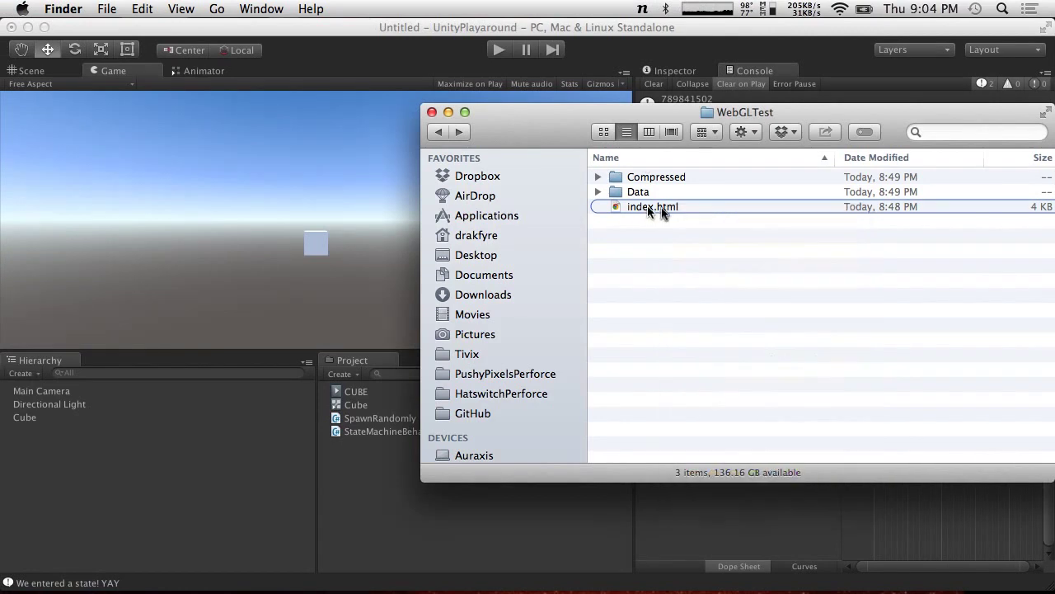
pyautogui.moveTo(648, 210); pyautogui.dragTo(342, 72)
pyautogui.hotkey('ctrl', 'Right')
pyautogui.hotkey('ctrl', 'Right')
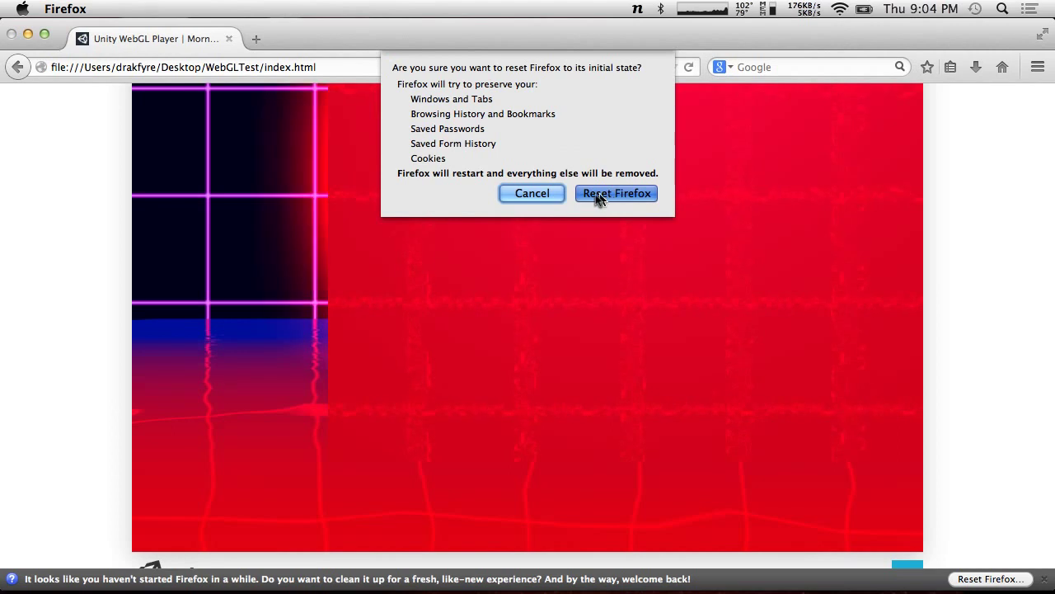
# Step: Reset Firefox to its initial state and decline making it the default browser
pyautogui.press('Escape')
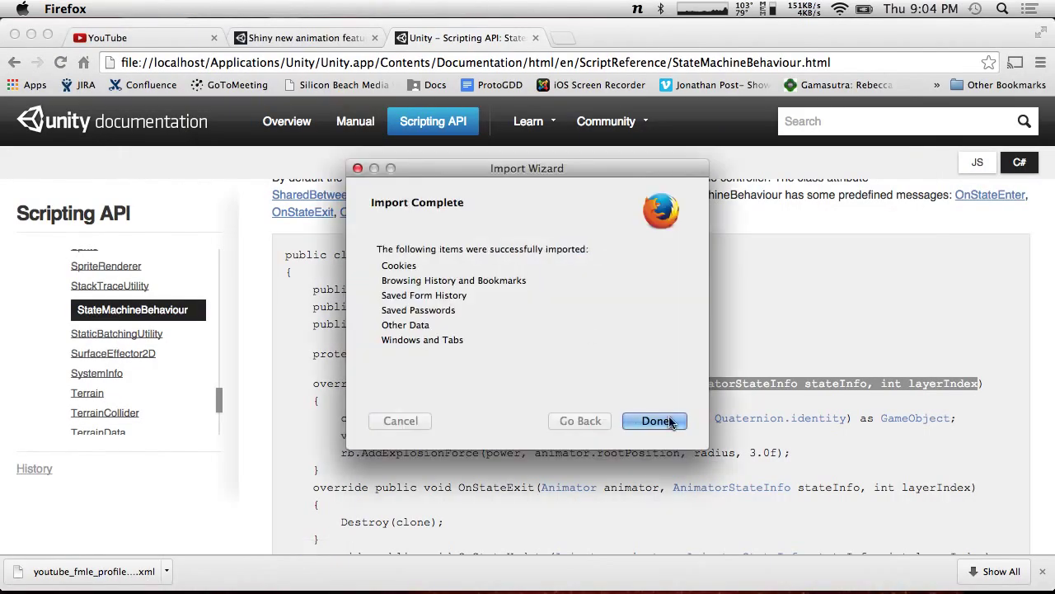
pyautogui.click(655, 421)
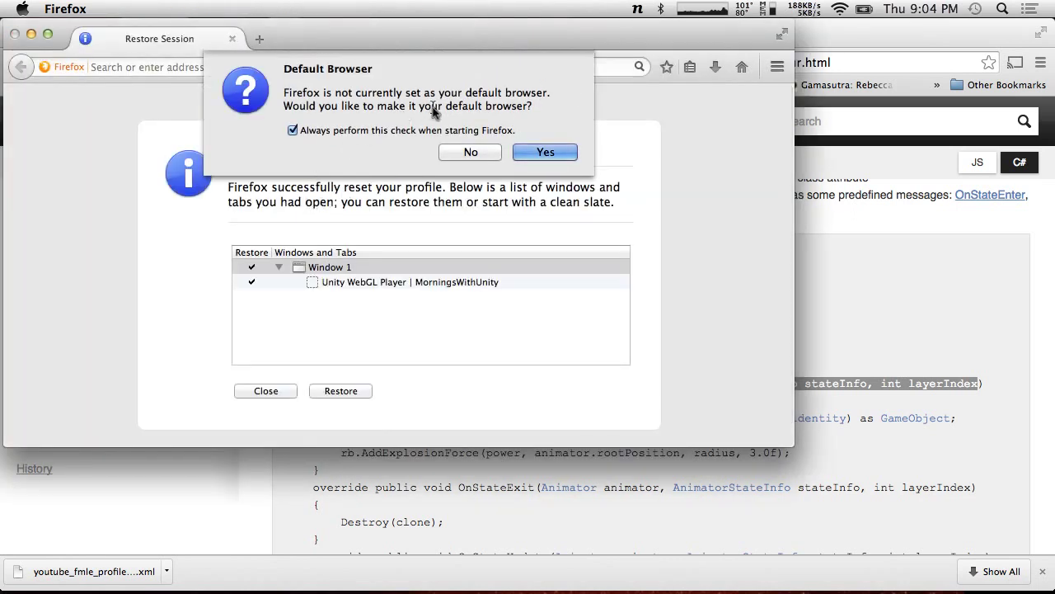
pyautogui.click(400, 132)
pyautogui.click(471, 152)
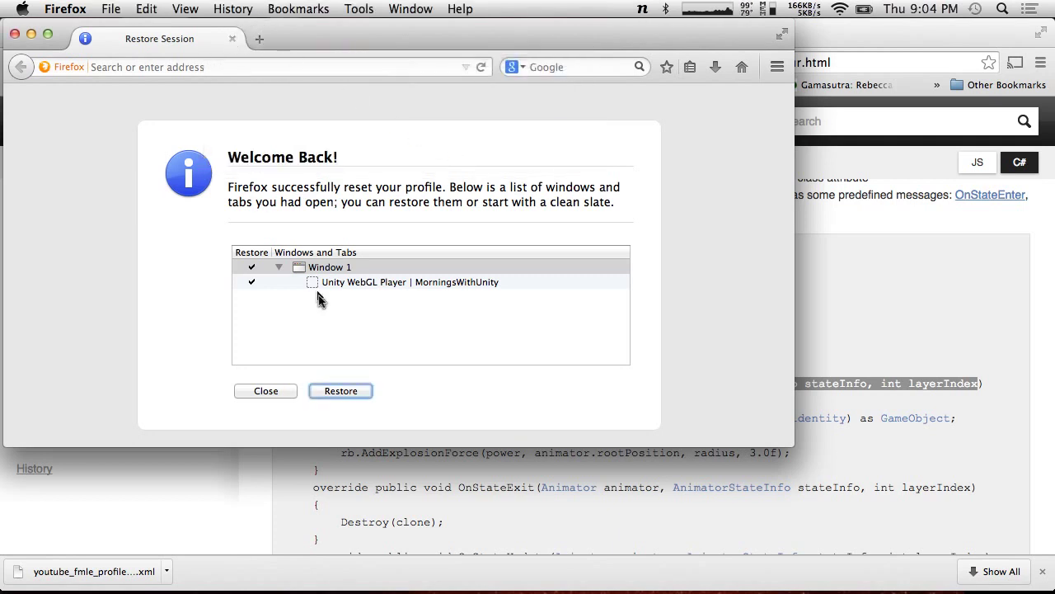
# Step: Restore the Unity WebGL Player page from the previous session, close the Restore Session page and enlarge the Firefox window
pyautogui.doubleClick(353, 281)
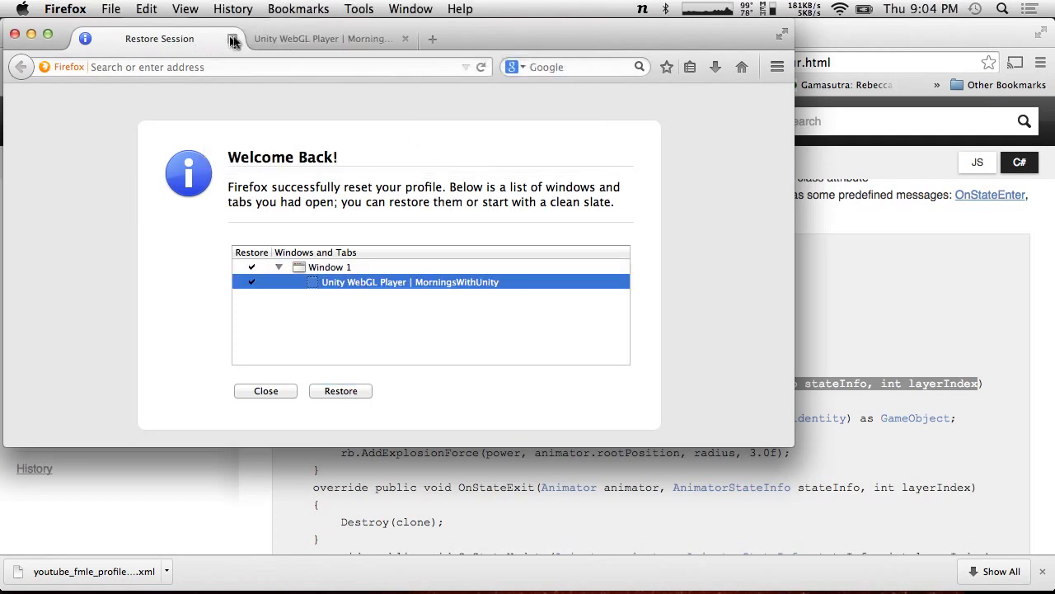
pyautogui.click(233, 39)
pyautogui.moveTo(304, 35); pyautogui.dragTo(336, 1)
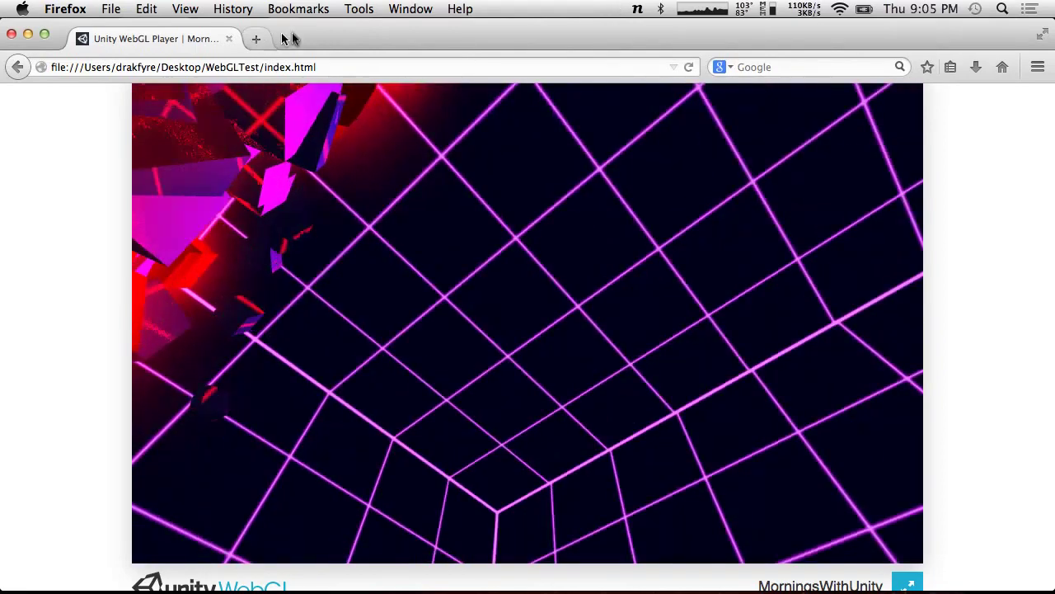
# Step: Close the WebGL page, quit Firefox and return to the Unity editor
pyautogui.click(228, 38)
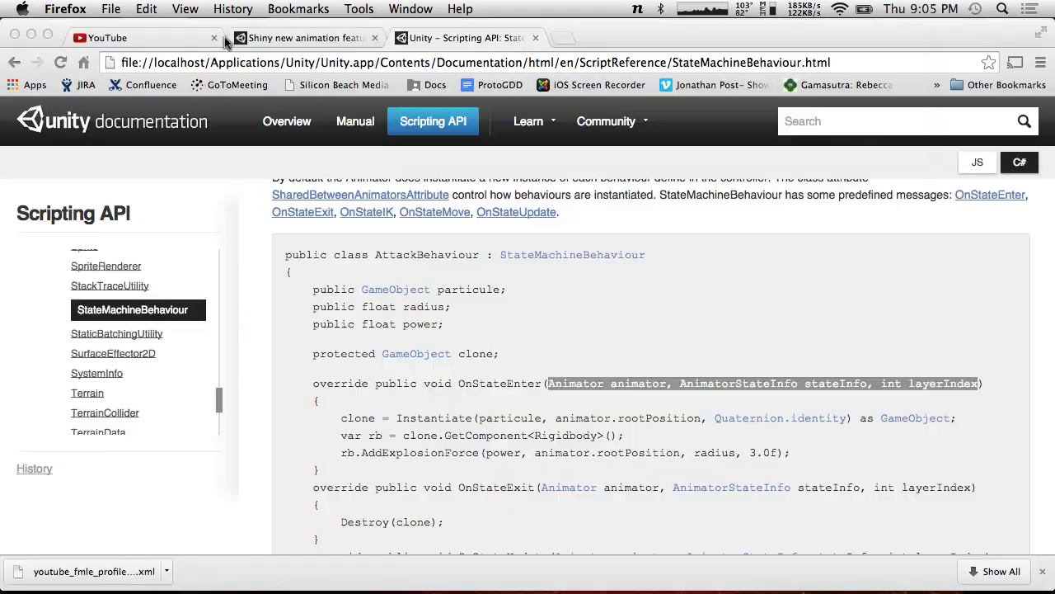
pyautogui.press('super+q')
pyautogui.press('super+h')
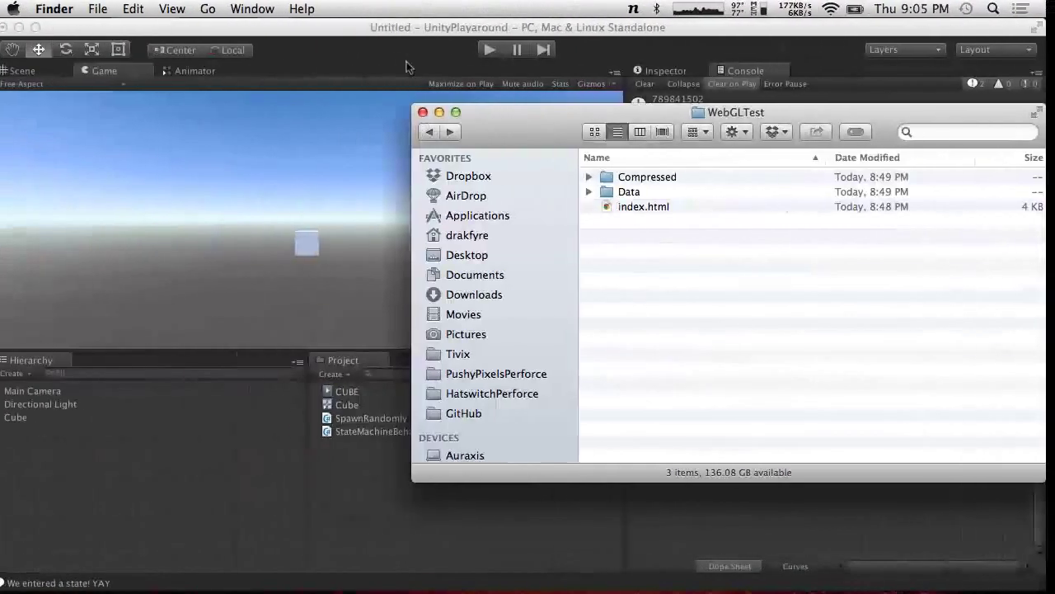
pyautogui.click(433, 31)
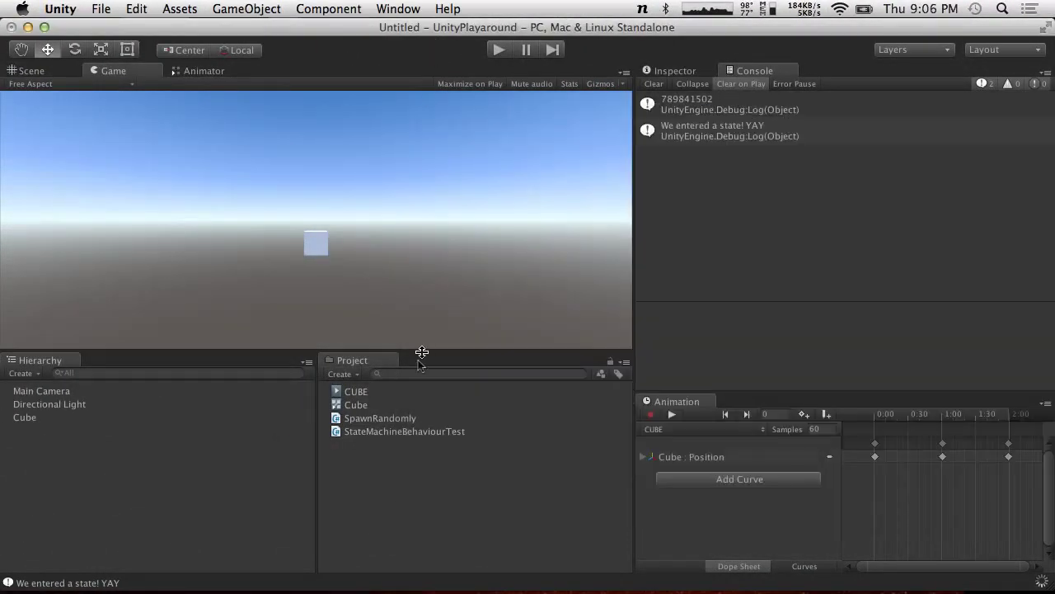
# Step: Duplicate the StateMachineBehaviourTest script asset and rename the copy DestroyAfterState
pyautogui.click(367, 432)
pyautogui.press('super+d')
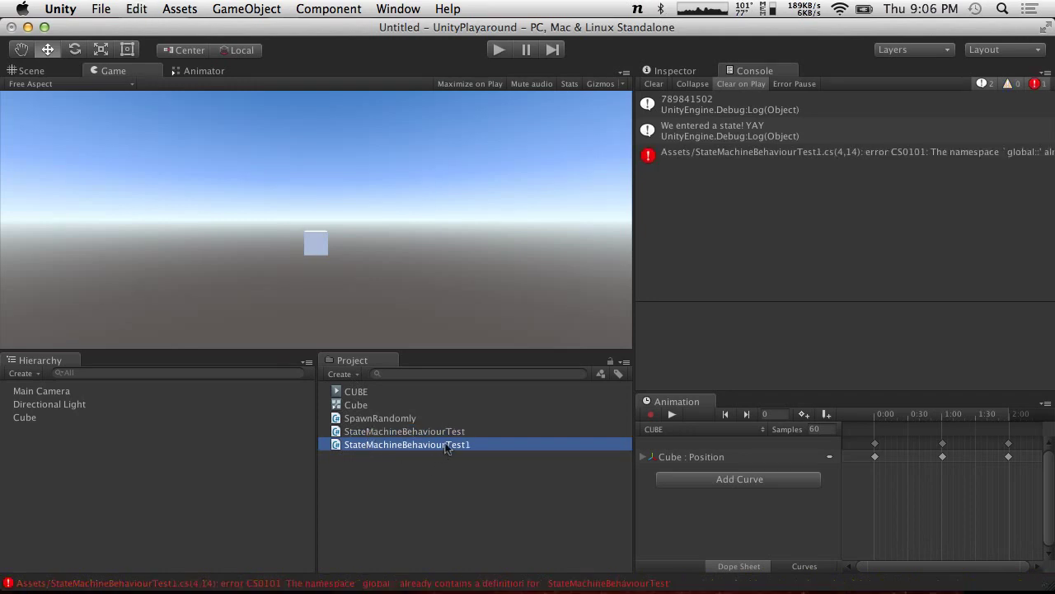
pyautogui.click(445, 446)
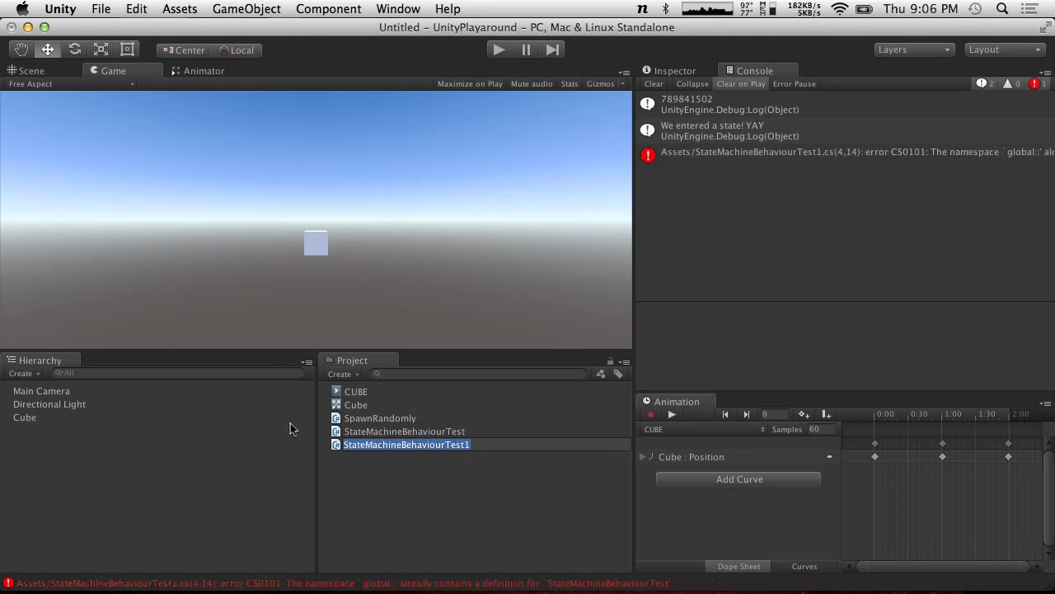
pyautogui.write('Destroy')
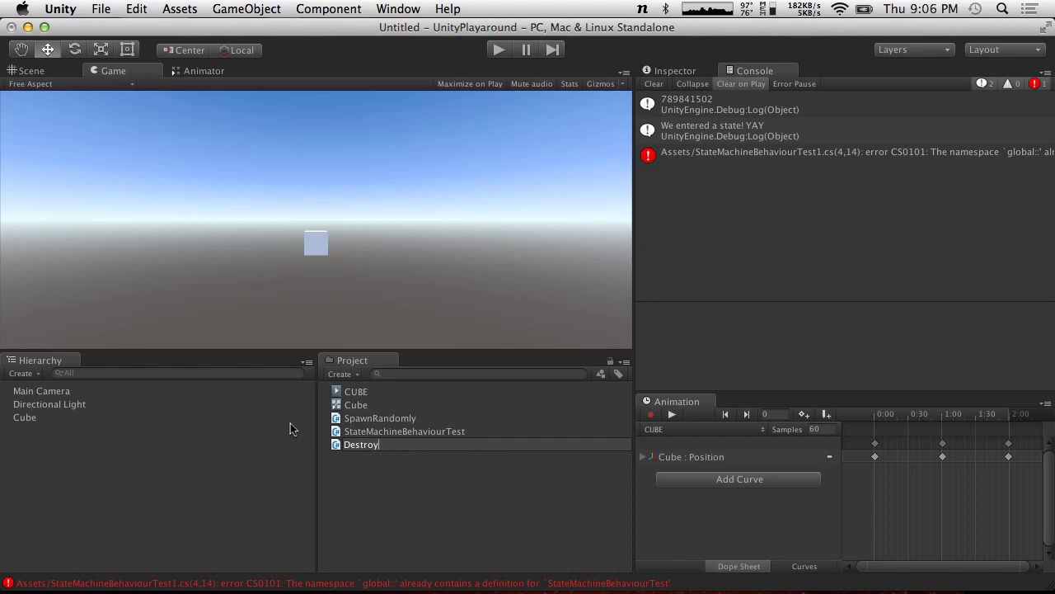
pyautogui.write('AfterState')
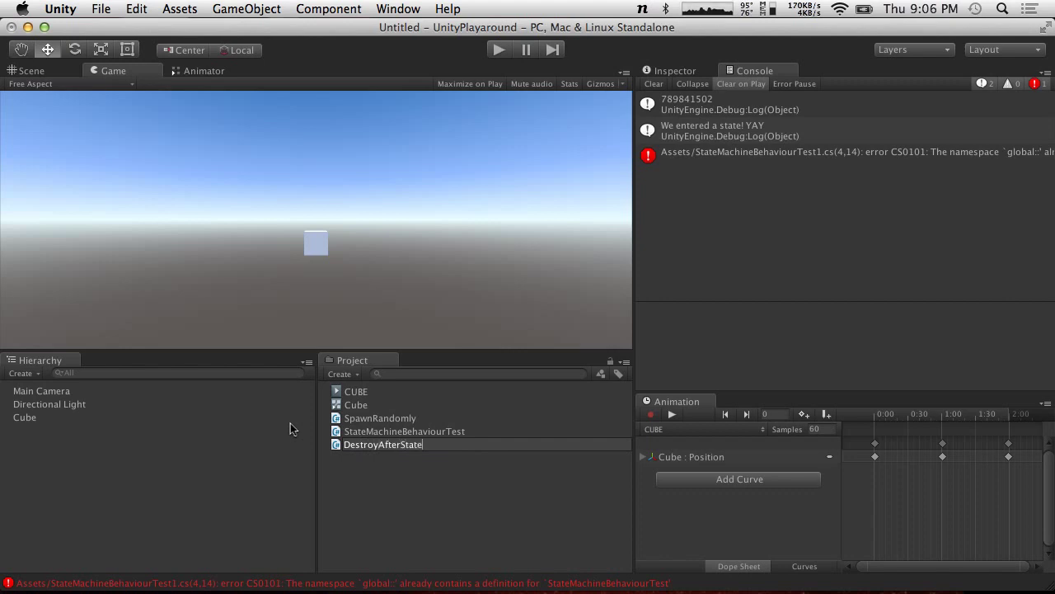
pyautogui.press('Return')
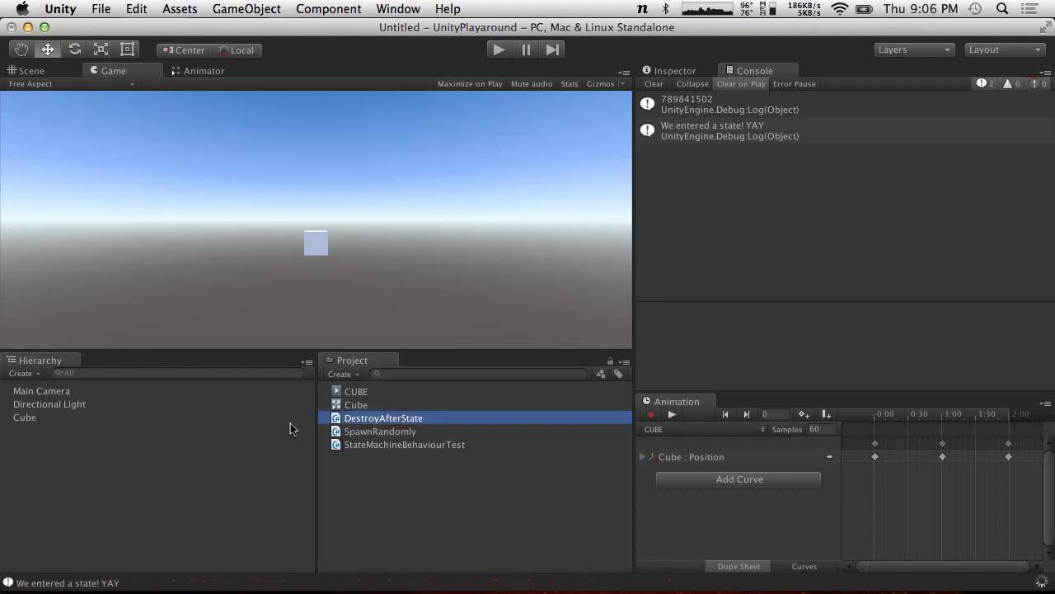
# Step: Open the DestroyAfterState script in MonoDevelop and rename its class to DestroyAfterState
pyautogui.doubleClick(377, 418)
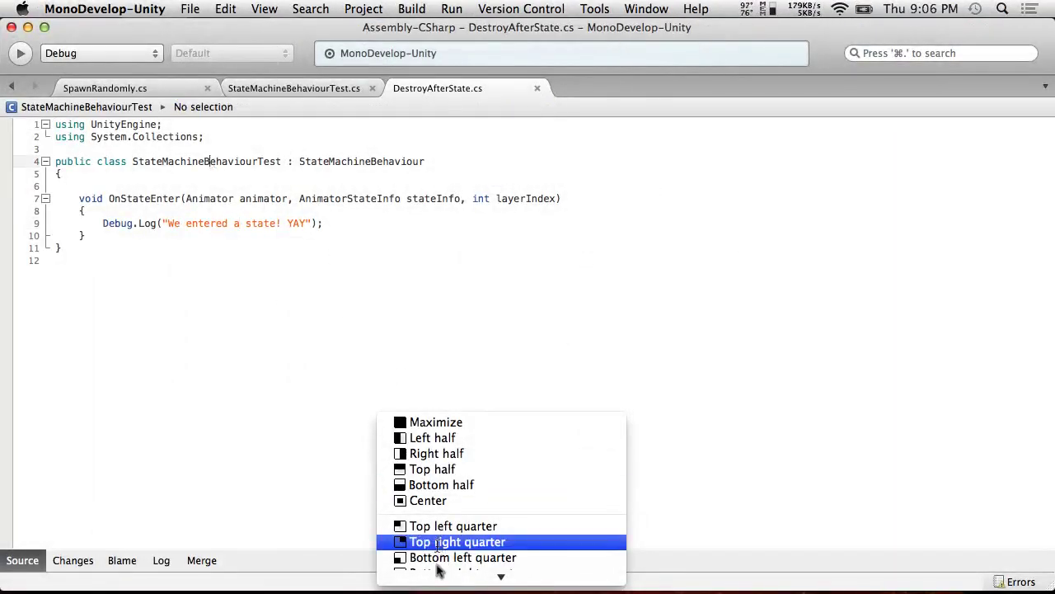
pyautogui.moveTo(577, 574)
pyautogui.click(682, 575)
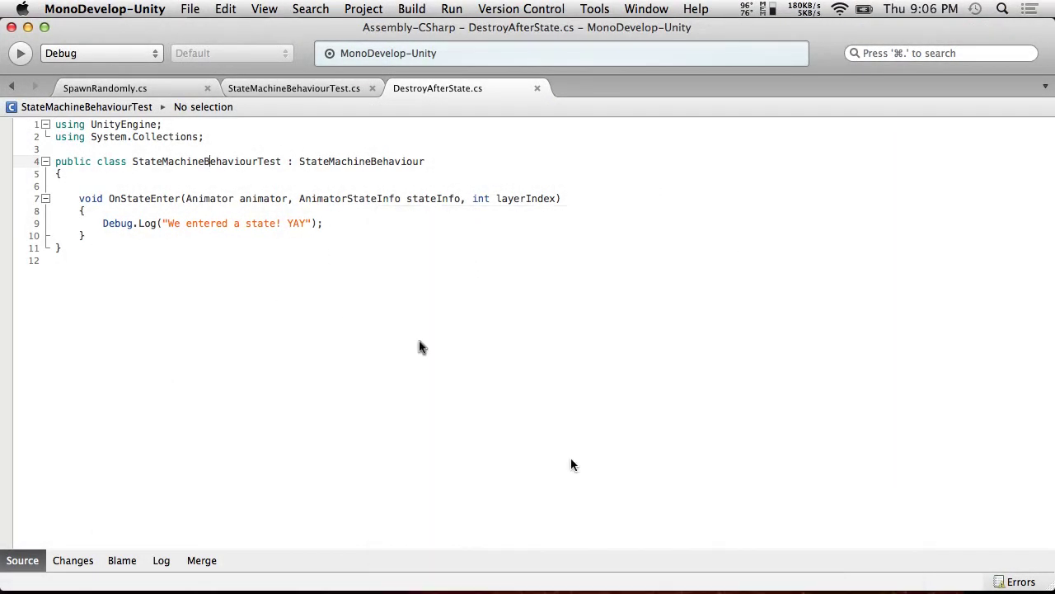
pyautogui.doubleClick(165, 161)
pyautogui.write('DestroyAf')
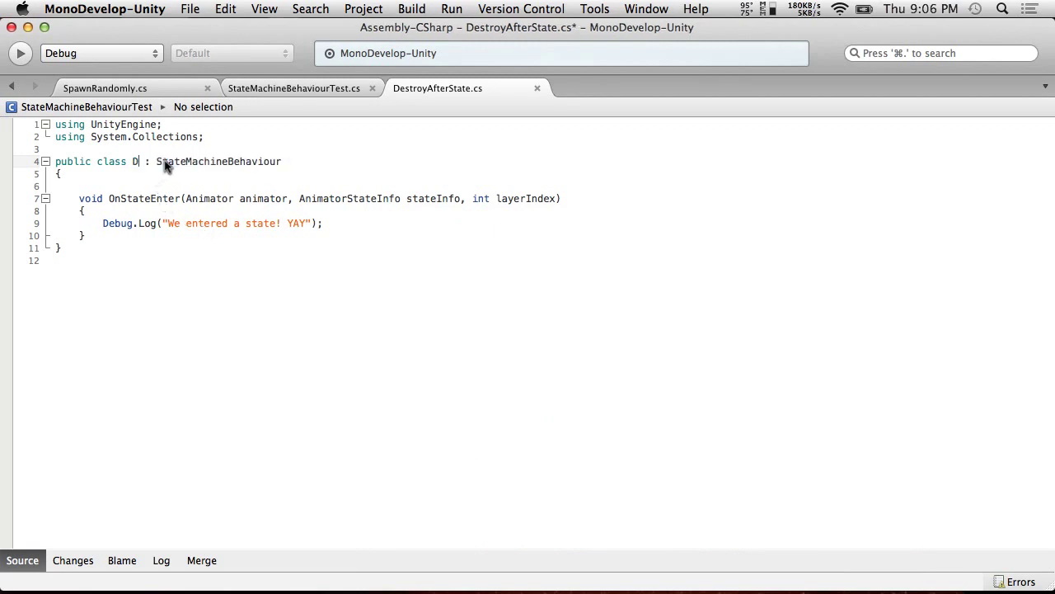
pyautogui.write('terState')
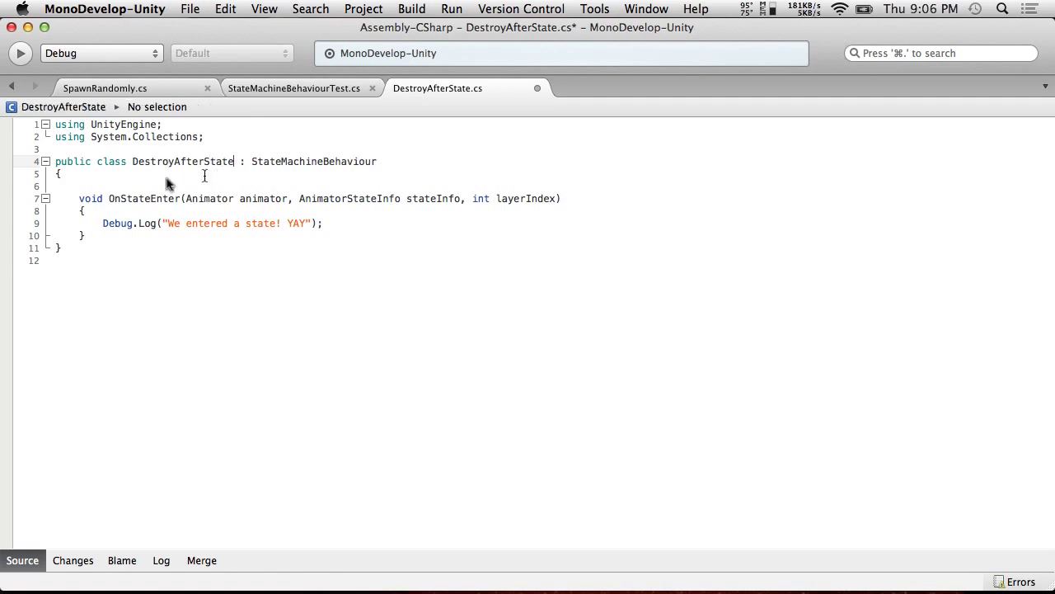
# Step: Duplicate the OnStateEnter method below itself and rename the copy OnStateExit
pyautogui.moveTo(86, 237); pyautogui.dragTo(35, 194)
pyautogui.press('super+c')
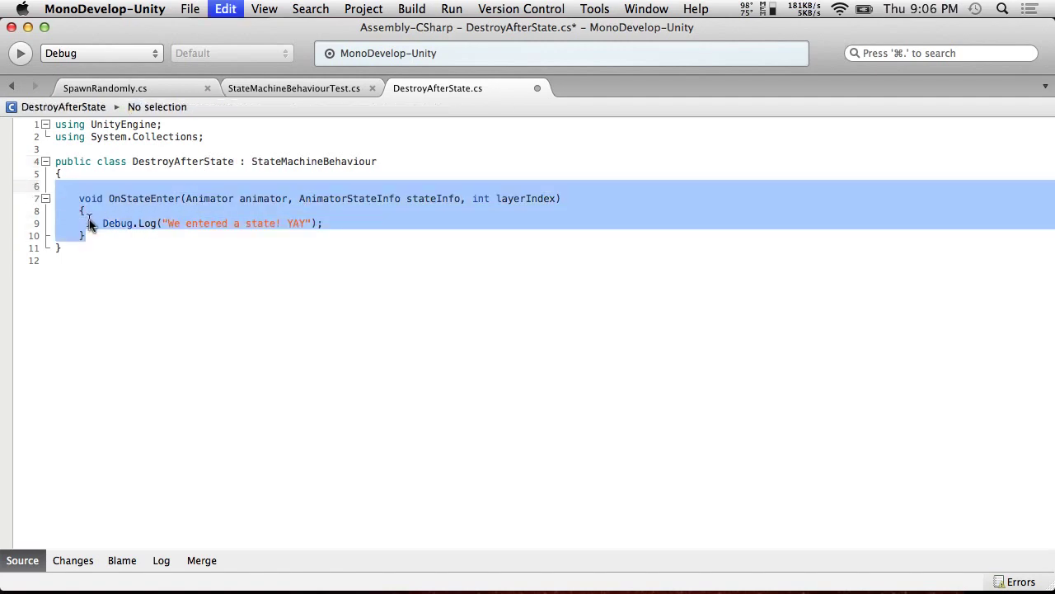
pyautogui.click(95, 239)
pyautogui.press('Return')
pyautogui.press('Return')
pyautogui.press('super+v')
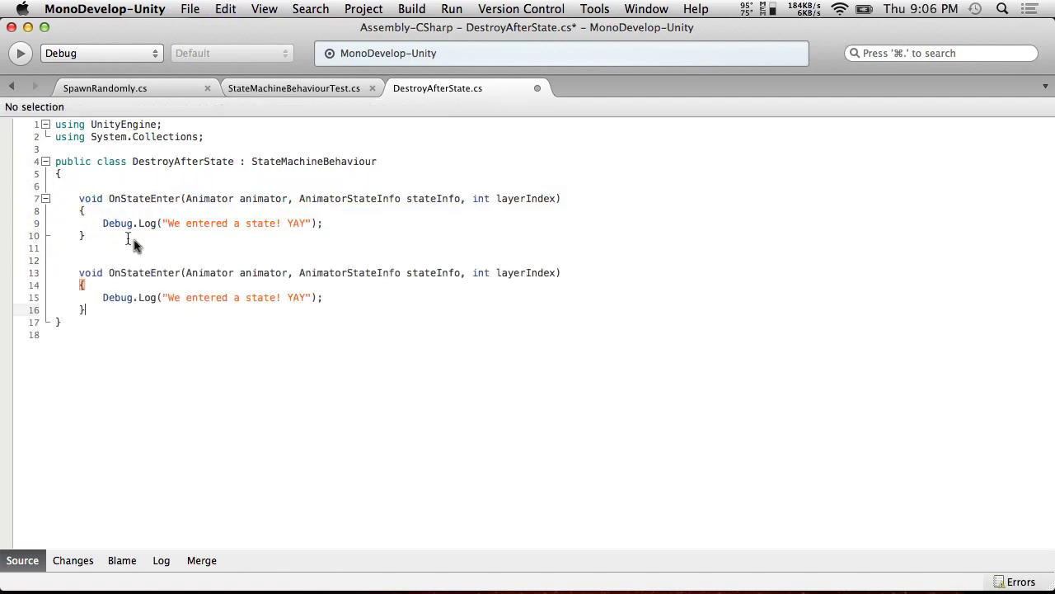
pyautogui.click(180, 273)
pyautogui.press('BackSpace')
pyautogui.press('BackSpace')
pyautogui.press('BackSpace')
pyautogui.press('BackSpace')
pyautogui.write('xit')
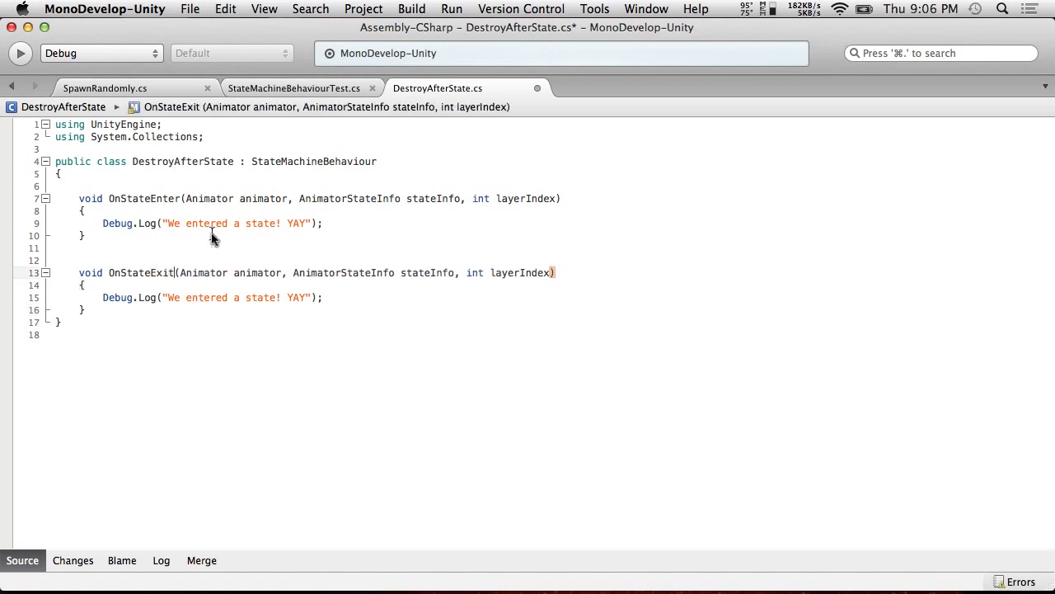
# Step: Comment out all four lines of the original OnStateEnter method
pyautogui.click(77, 201)
pyautogui.write('//')
pyautogui.press('Down')
pyautogui.press('Left')
pyautogui.write('//')
pyautogui.press('Down')
pyautogui.write('//')
pyautogui.press('Down')
pyautogui.press('Left')
pyautogui.write('//')
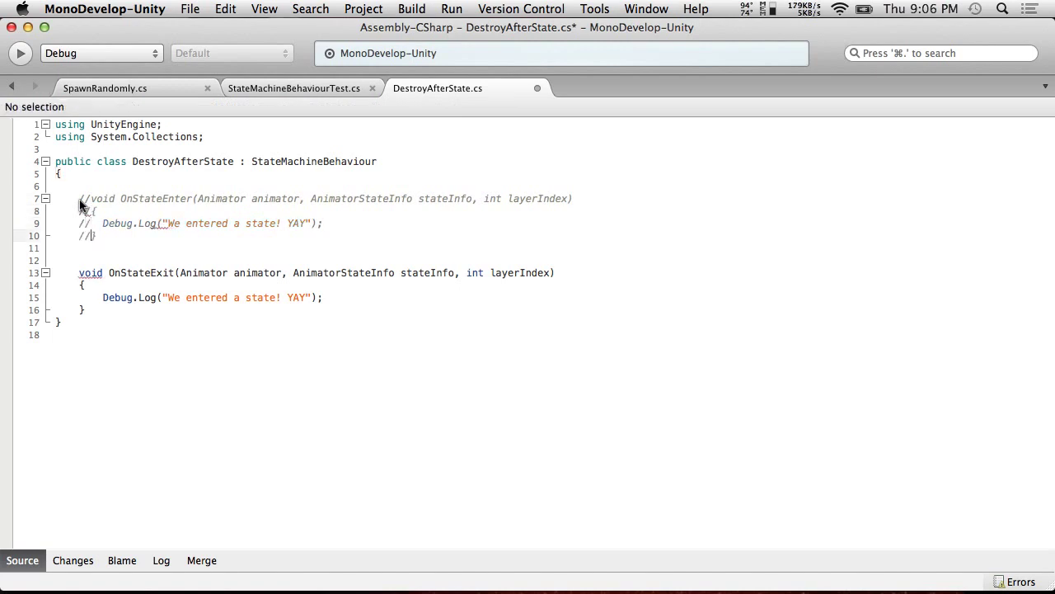
# Step: Replace the Debug.Log line in OnStateExit with the start of a Destroy call, written as Destroy(animator.GetComponent<GameObject
pyautogui.moveTo(373, 301); pyautogui.dragTo(102, 297)
pyautogui.write('Destroy')
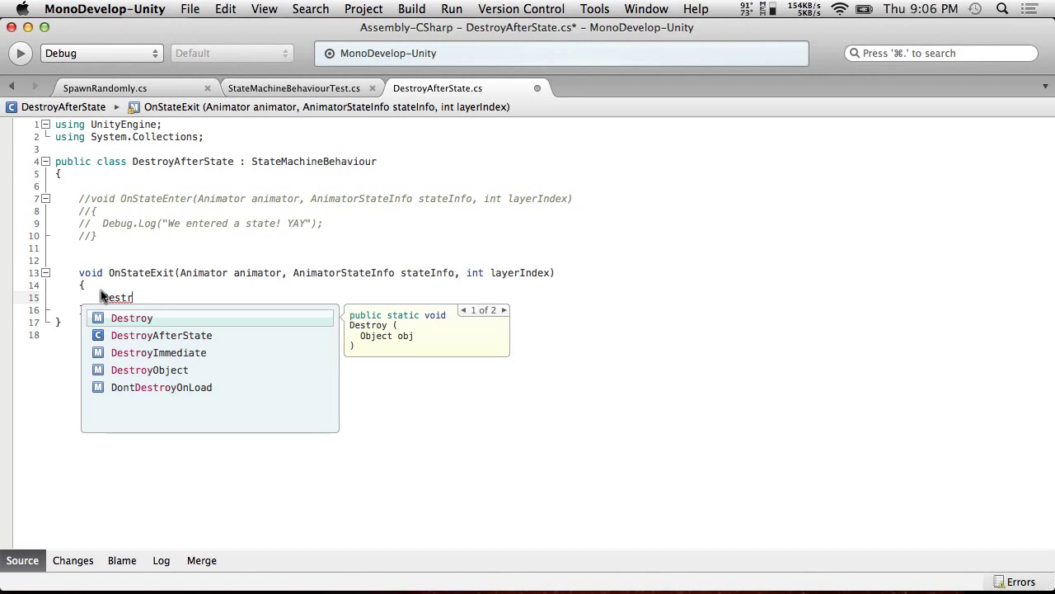
pyautogui.press('BackSpace')
pyautogui.press('BackSpace')
pyautogui.press('BackSpace')
pyautogui.press('BackSpace')
pyautogui.press('BackSpace')
pyautogui.write('D')
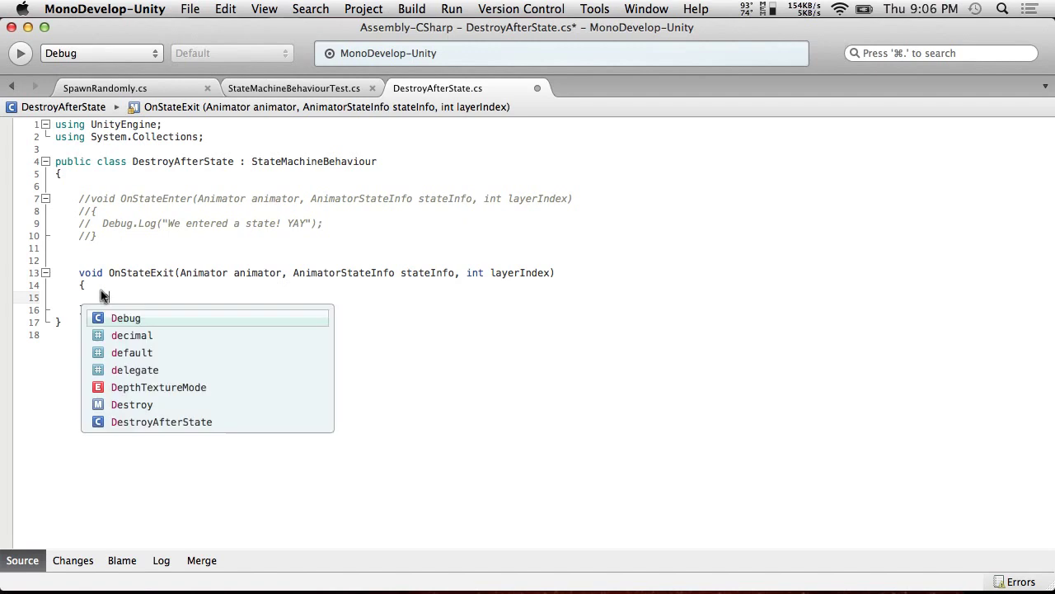
pyautogui.write('estroy(animator.')
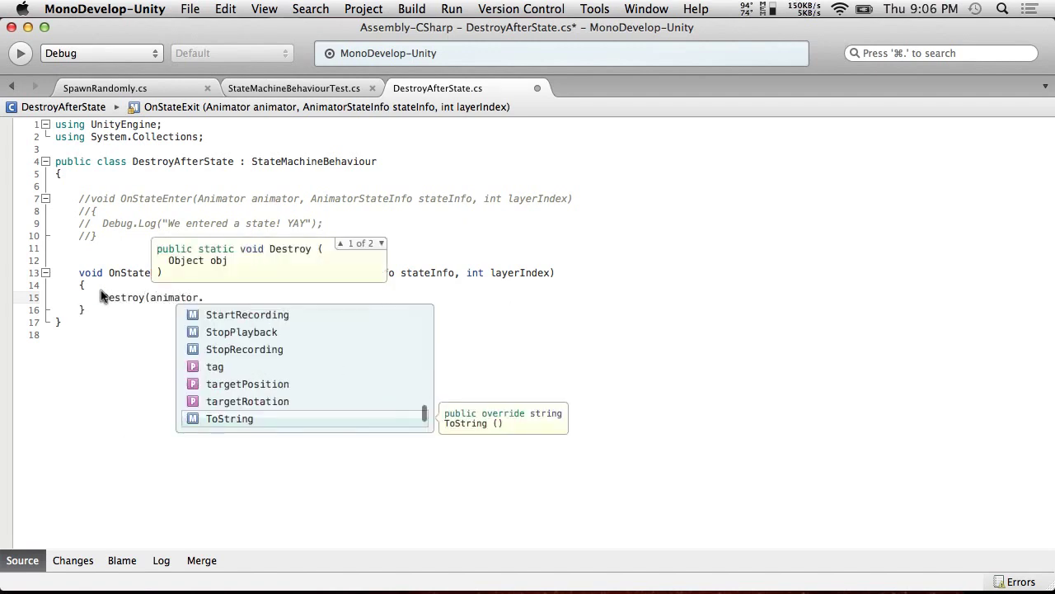
pyautogui.write('getcom')
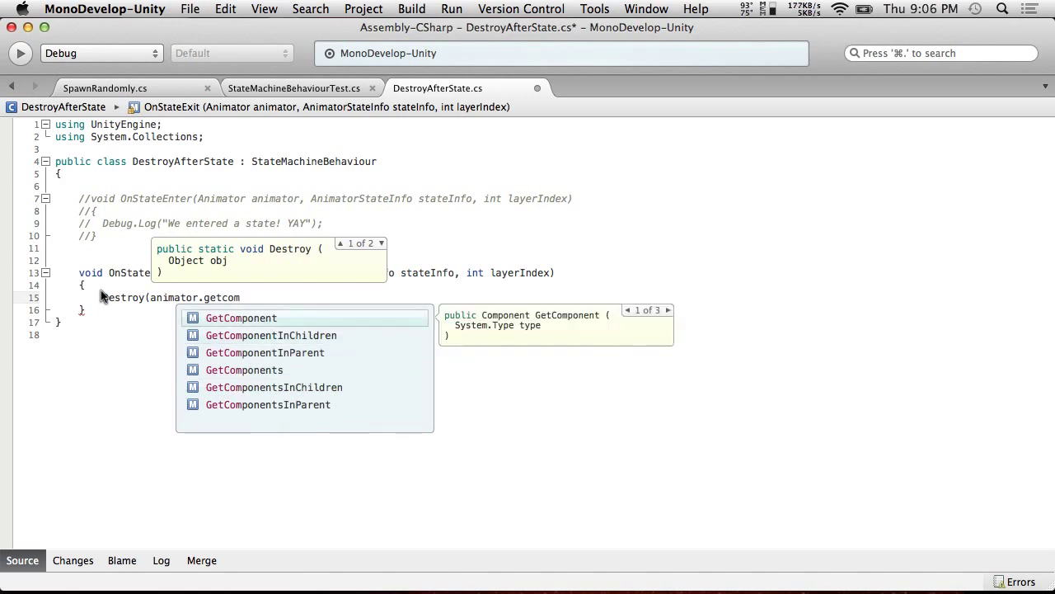
pyautogui.press('Return')
pyautogui.write('<Game')
pyautogui.press('Return')
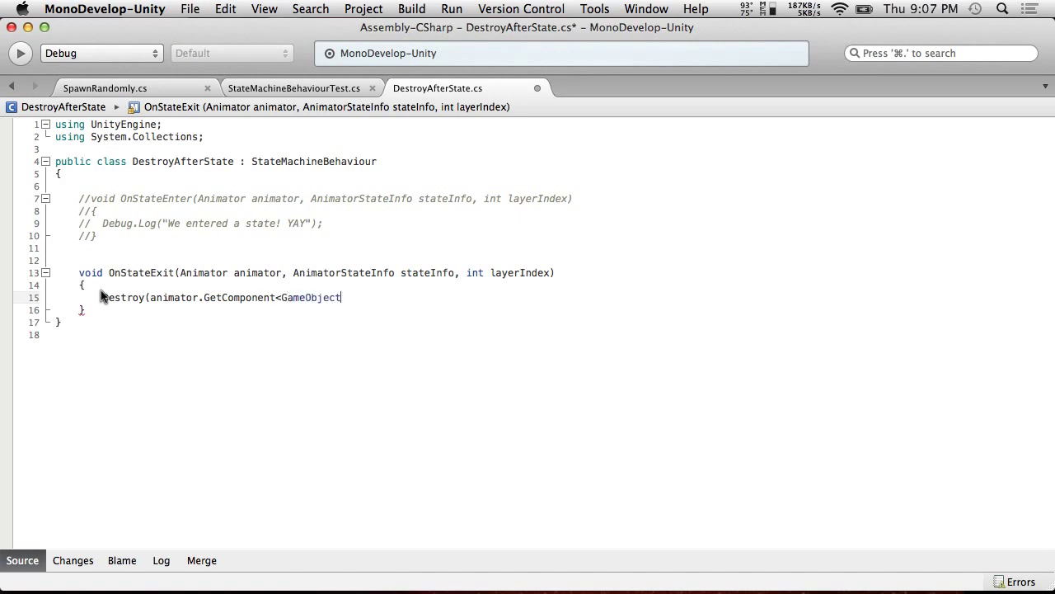
# Step: Change the statement to Destroy(animator.gameObject); by removing the GetComponent part, and save the script
pyautogui.click(204, 298)
pyautogui.write('Game')
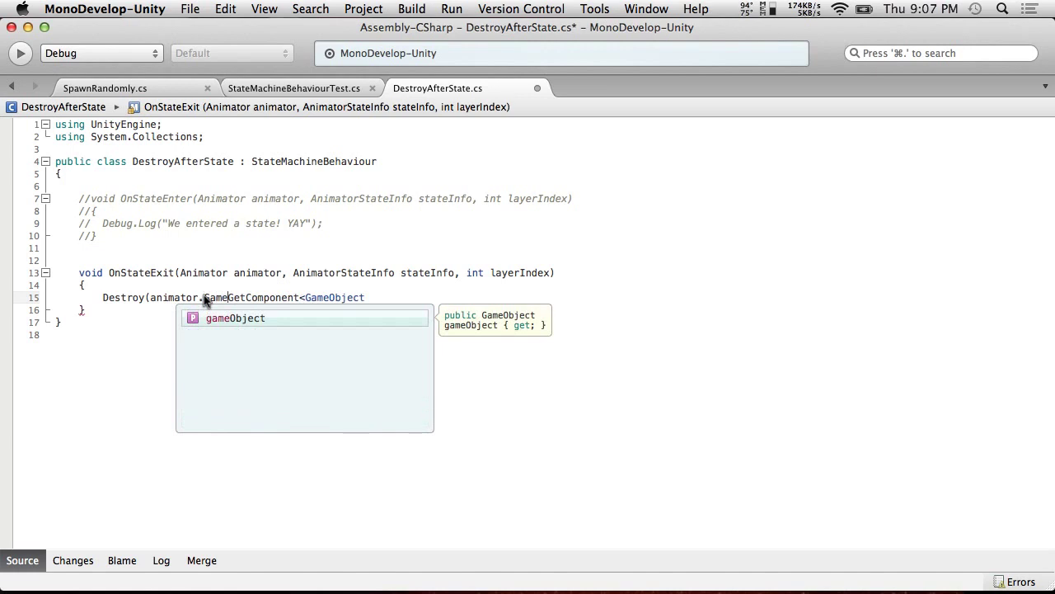
pyautogui.press('Return')
pyautogui.moveTo(402, 297); pyautogui.dragTo(265, 295)
pyautogui.press('BackSpace')
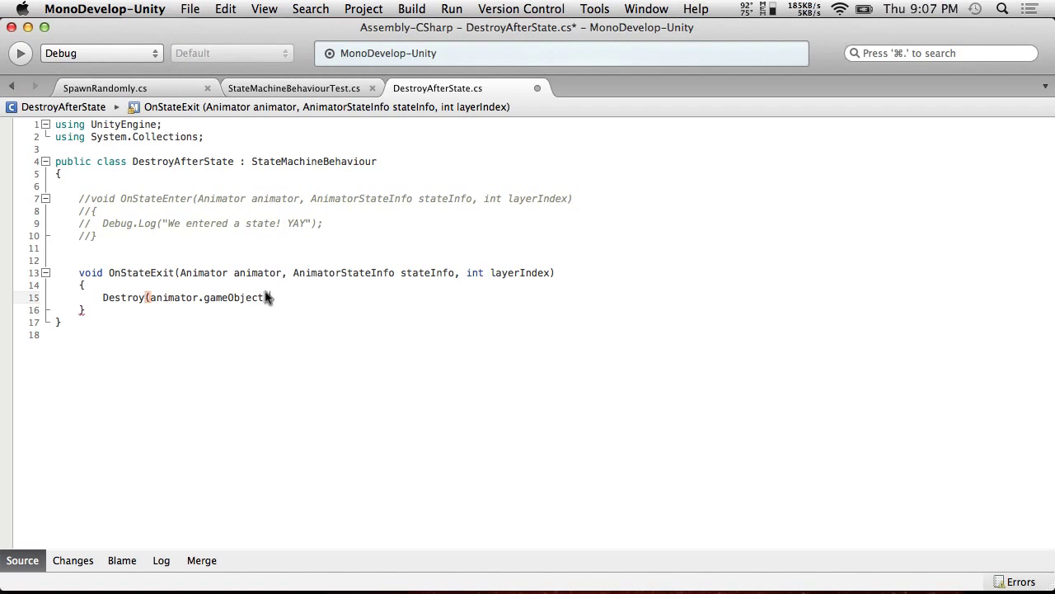
pyautogui.click(190, 8)
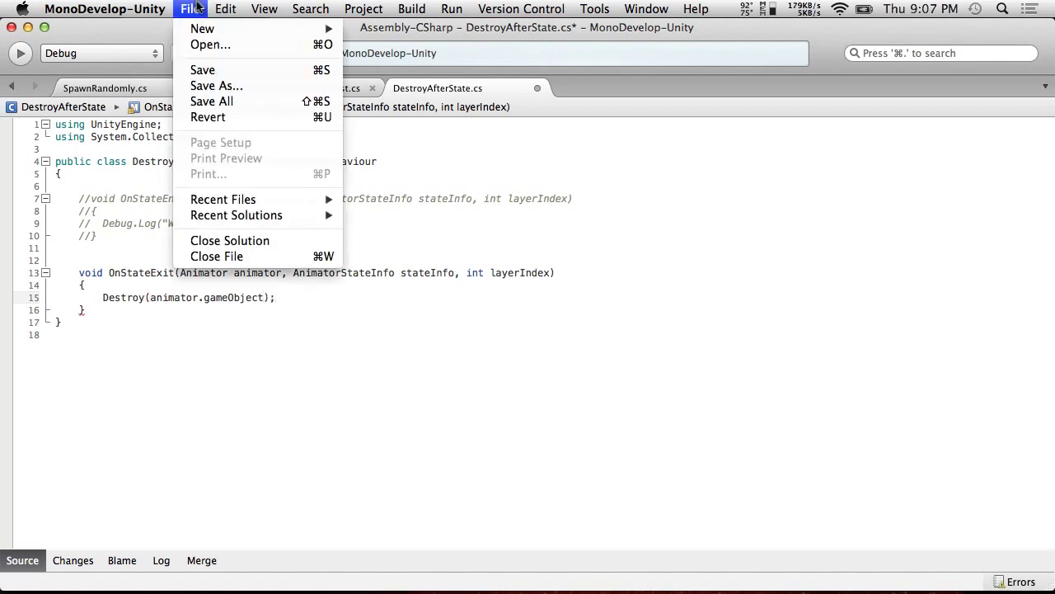
pyautogui.click(202, 70)
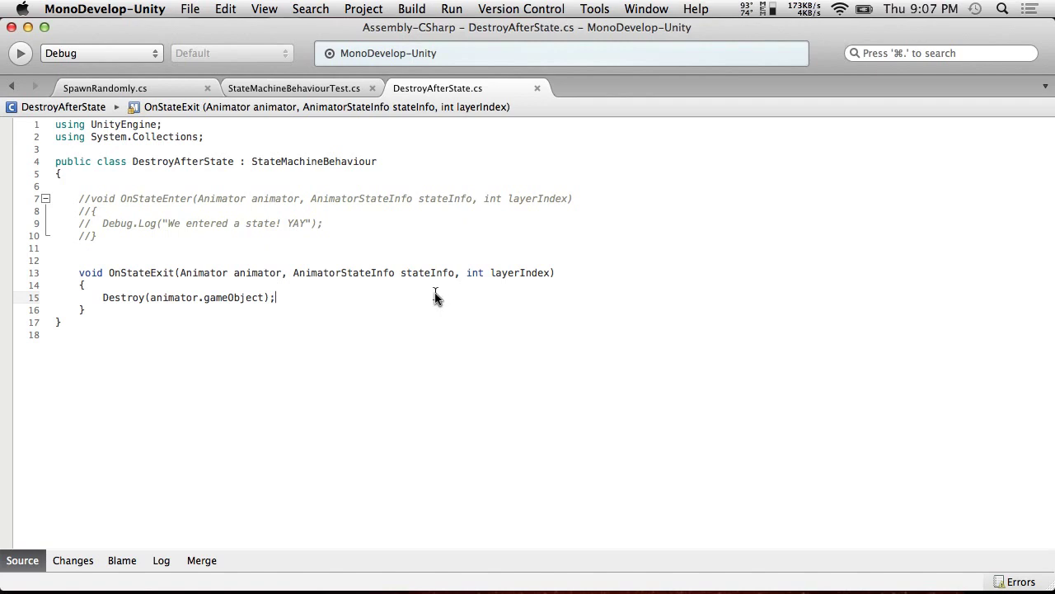
# Step: Switch to Unity and add the DestroyAfterState behaviour to the CUBE state of the cube's animator controller
pyautogui.press('super+Tab')
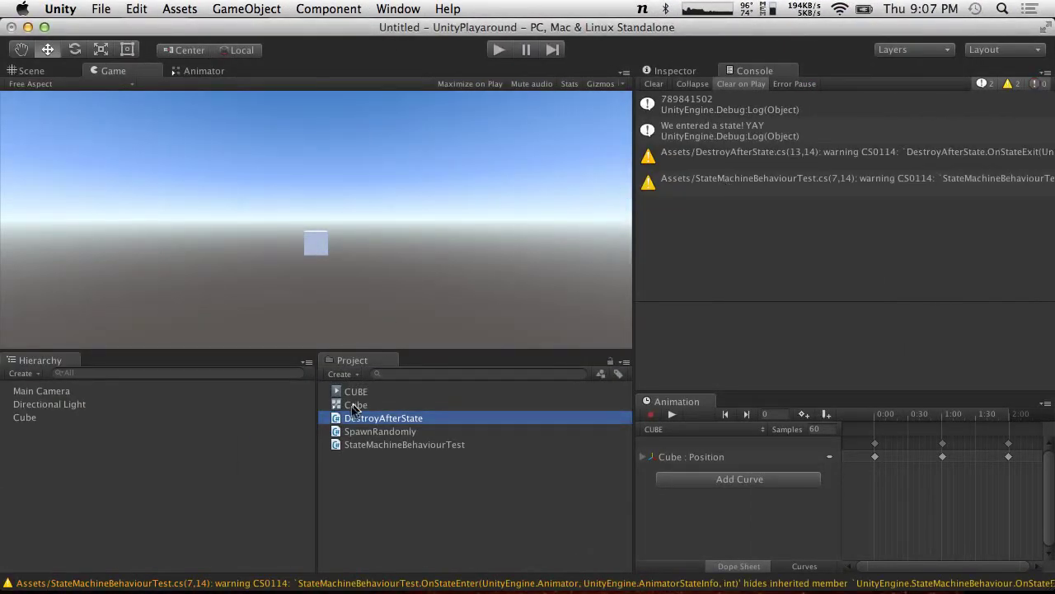
pyautogui.click(65, 418)
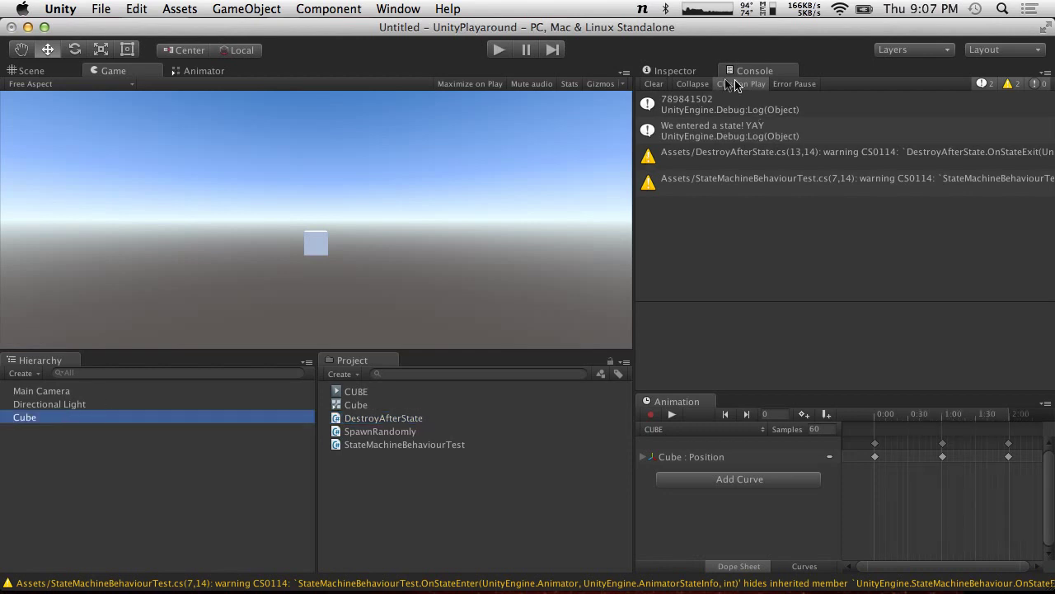
pyautogui.click(687, 72)
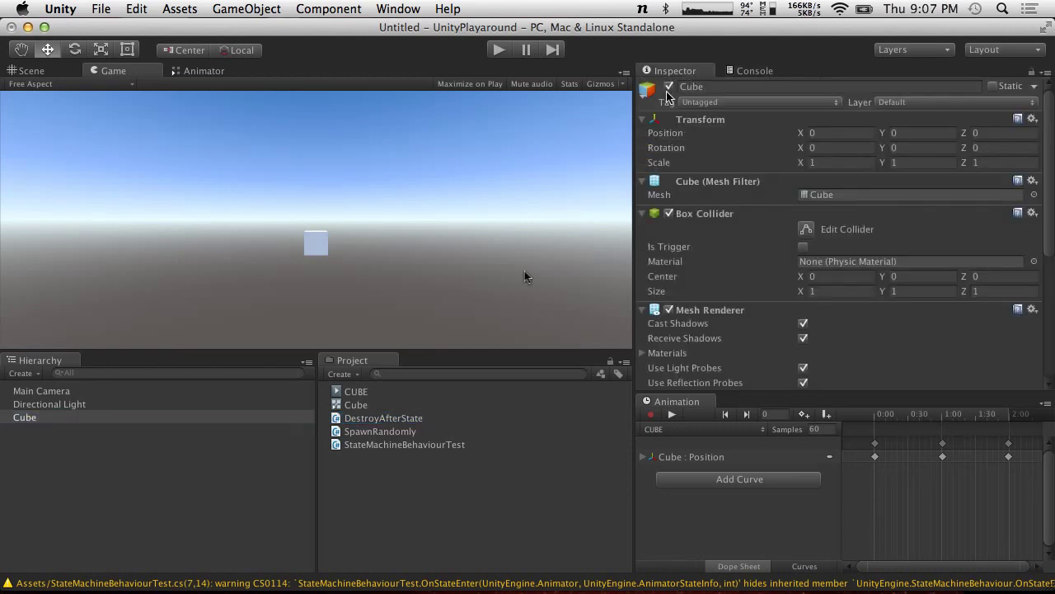
pyautogui.click(210, 71)
pyautogui.click(339, 268)
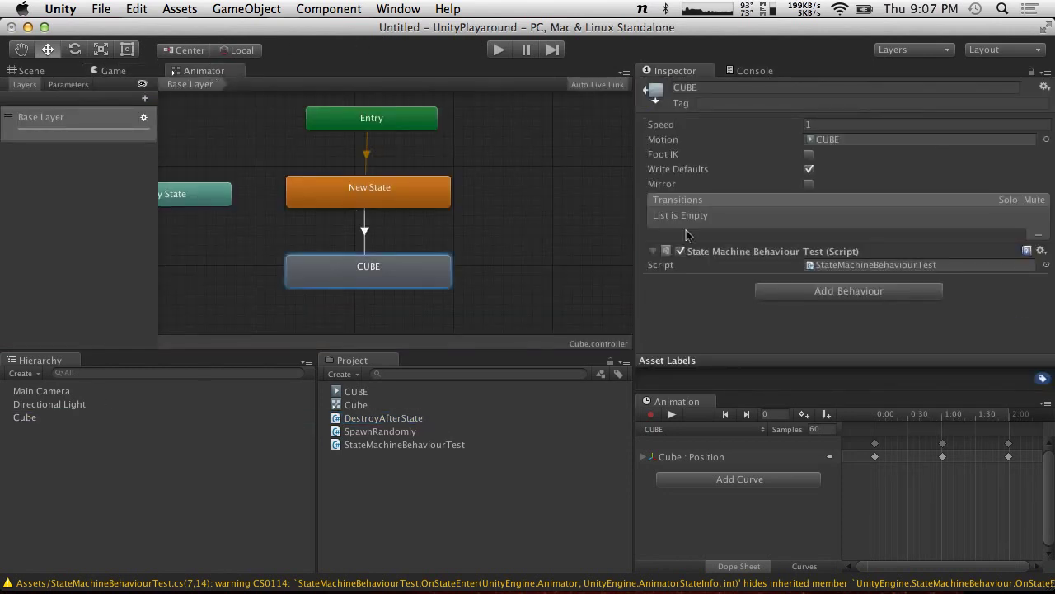
pyautogui.moveTo(379, 419); pyautogui.dragTo(748, 288)
pyautogui.click(787, 294)
pyautogui.click(791, 373)
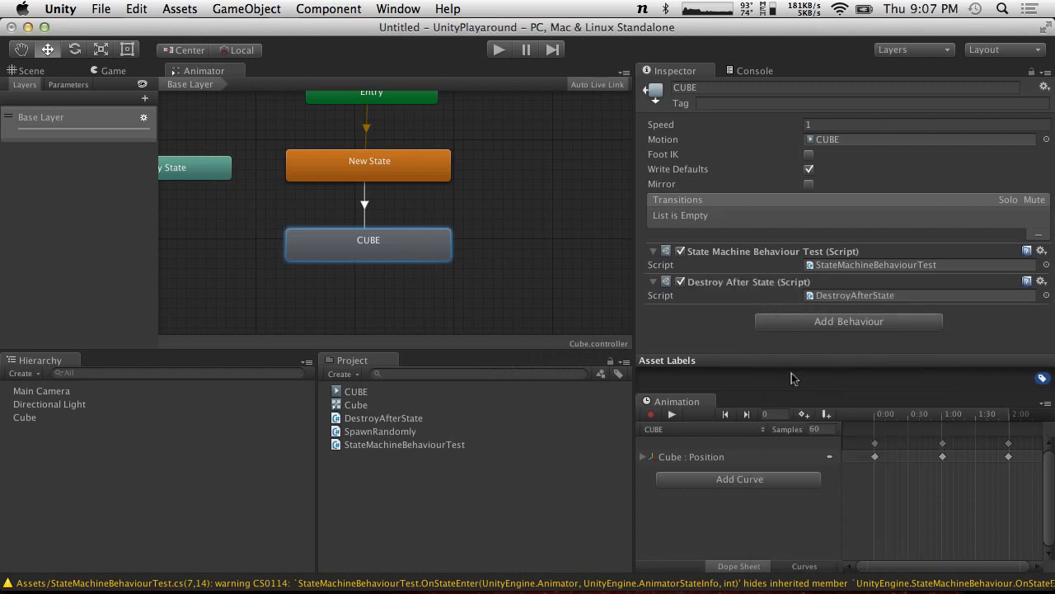
# Step: Play the scene to check whether the cube is destroyed, stop it, and return to the CUBE state in the Animator
pyautogui.click(497, 51)
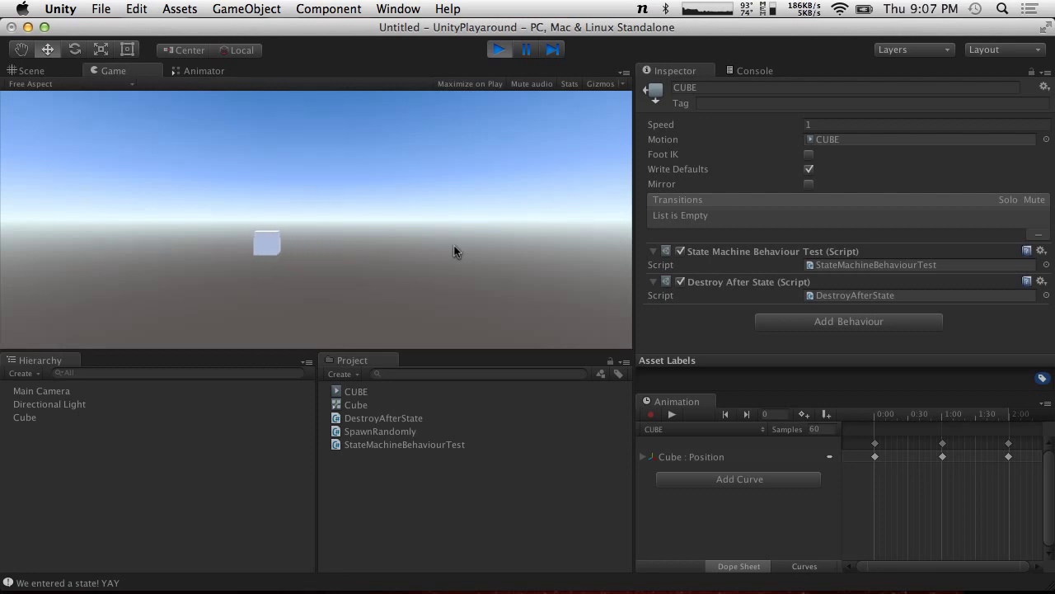
pyautogui.click(498, 50)
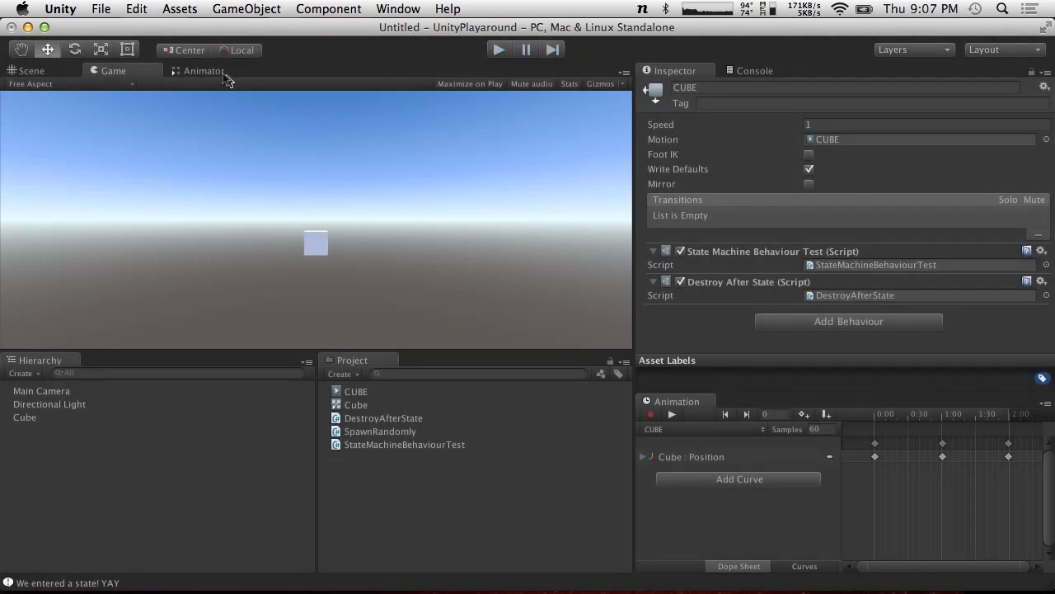
pyautogui.click(223, 75)
pyautogui.click(415, 244)
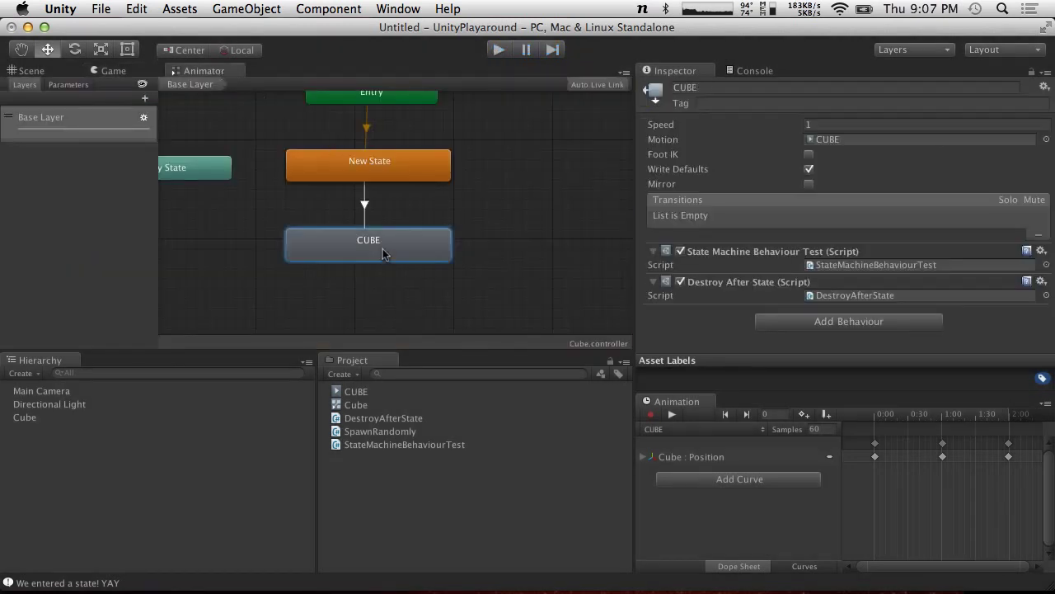
pyautogui.rightClick(374, 299)
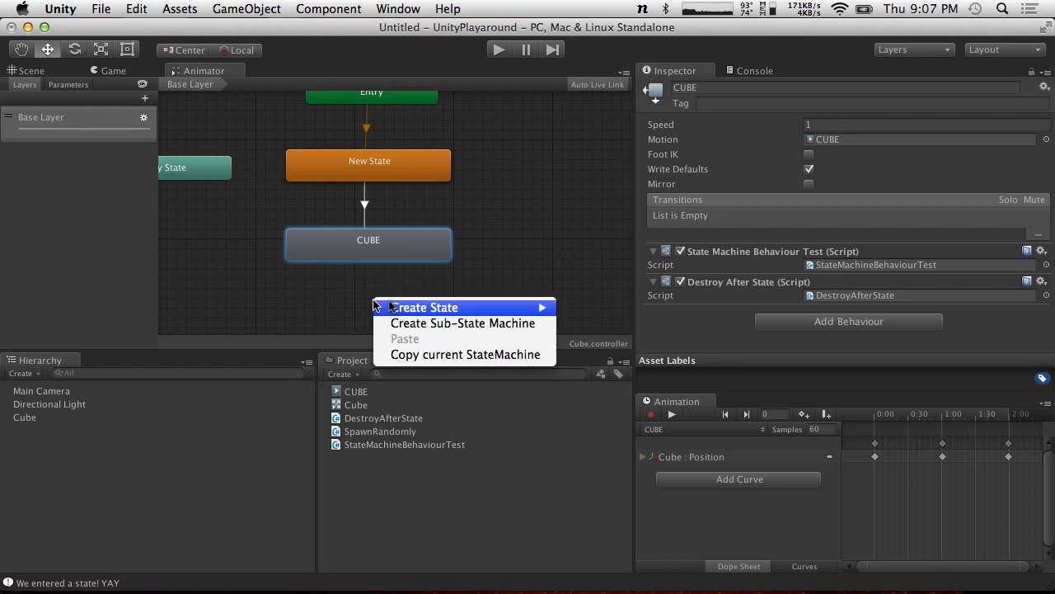
pyautogui.moveTo(415, 311)
pyautogui.click(518, 237)
# Step: Find the Exit node in the animator graph and move it close to the CUBE state
pyautogui.scroll(-3, 518, 240)
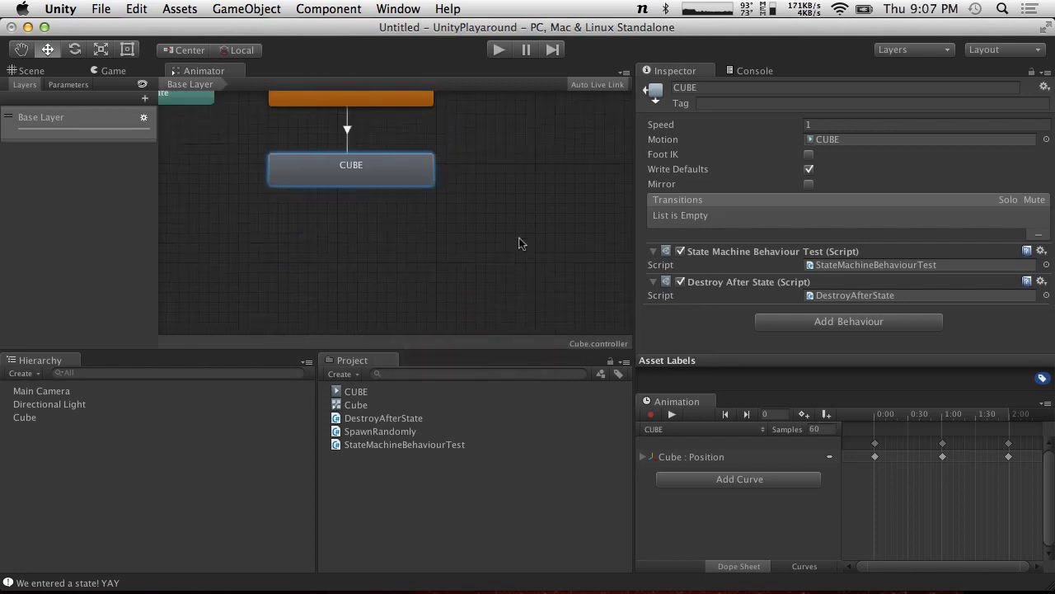
pyautogui.scroll(5, 519, 243)
pyautogui.hscroll(-8, 519, 244)
pyautogui.hscroll(10, 518, 244)
pyautogui.hscroll(8, 518, 240)
pyautogui.hscroll(-5, 521, 241)
pyautogui.moveTo(523, 240); pyautogui.dragTo(193, 302)
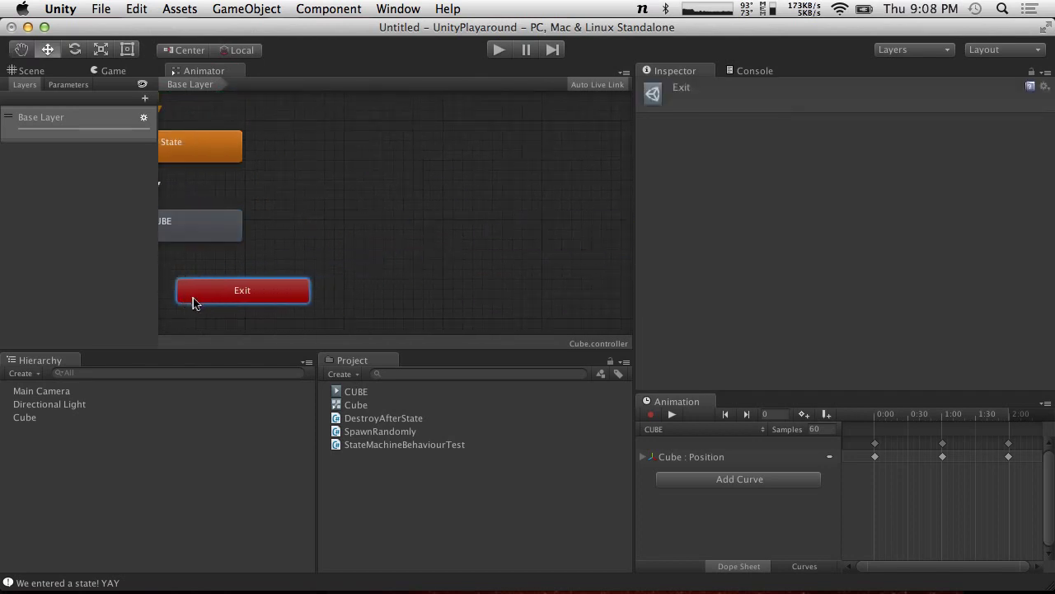
# Step: Make a transition from the CUBE state to Exit and place the Exit node directly below CUBE
pyautogui.hscroll(-8, 299, 231)
pyautogui.scroll(-2, 299, 231)
pyautogui.scroll(1, 301, 227)
pyautogui.hscroll(-2, 301, 227)
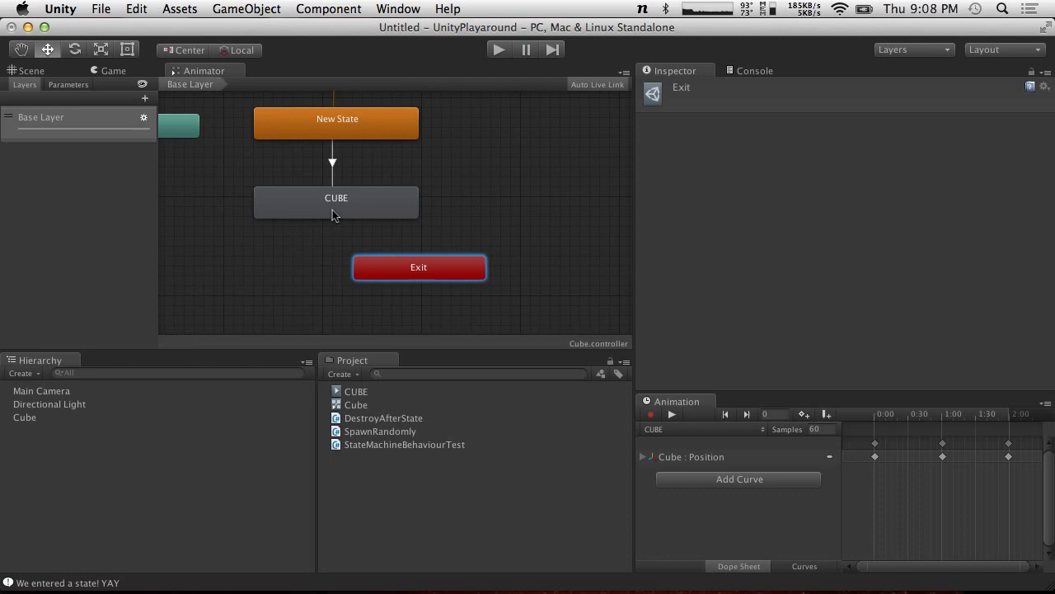
pyautogui.scroll(-4, 332, 209)
pyautogui.click(332, 210)
pyautogui.rightClick(346, 158)
pyautogui.click(367, 160)
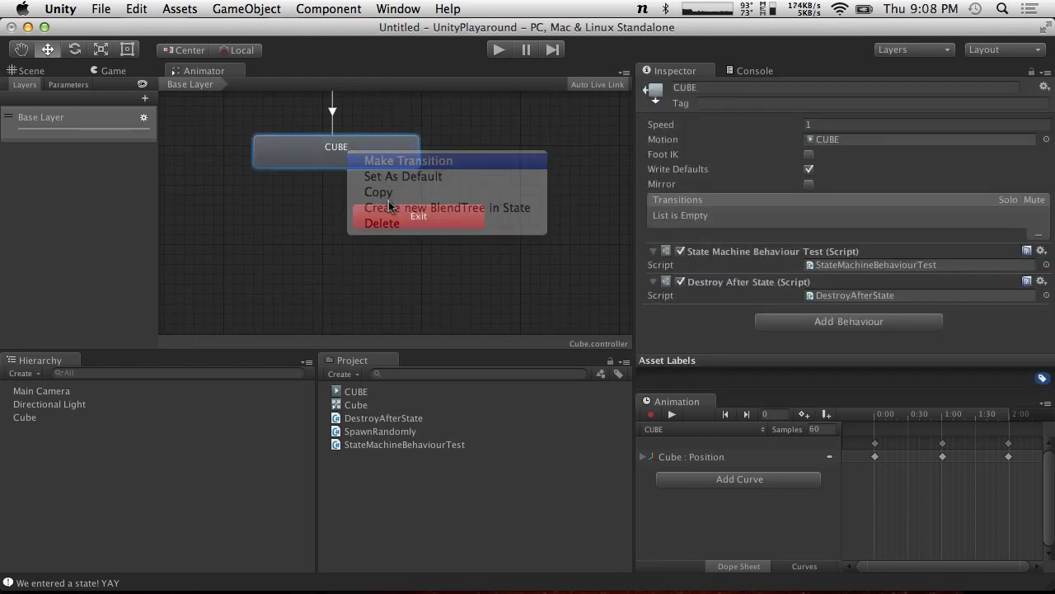
pyautogui.click(403, 213)
pyautogui.moveTo(403, 213); pyautogui.dragTo(323, 222)
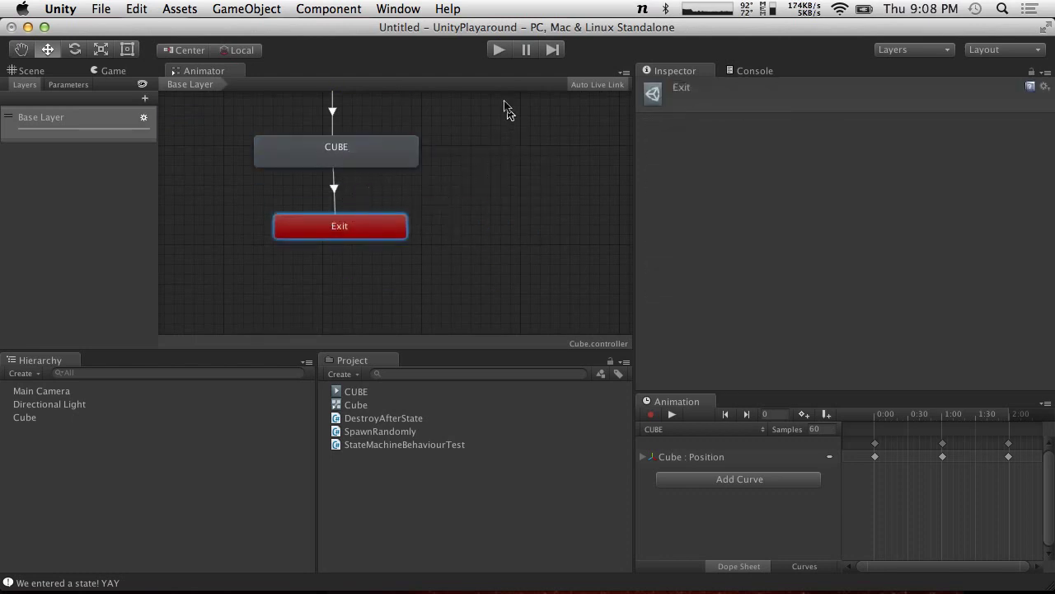
# Step: Run the scene twice to check the cube's destruction when it leaves the CUBE state, stopping after each run
pyautogui.click(499, 50)
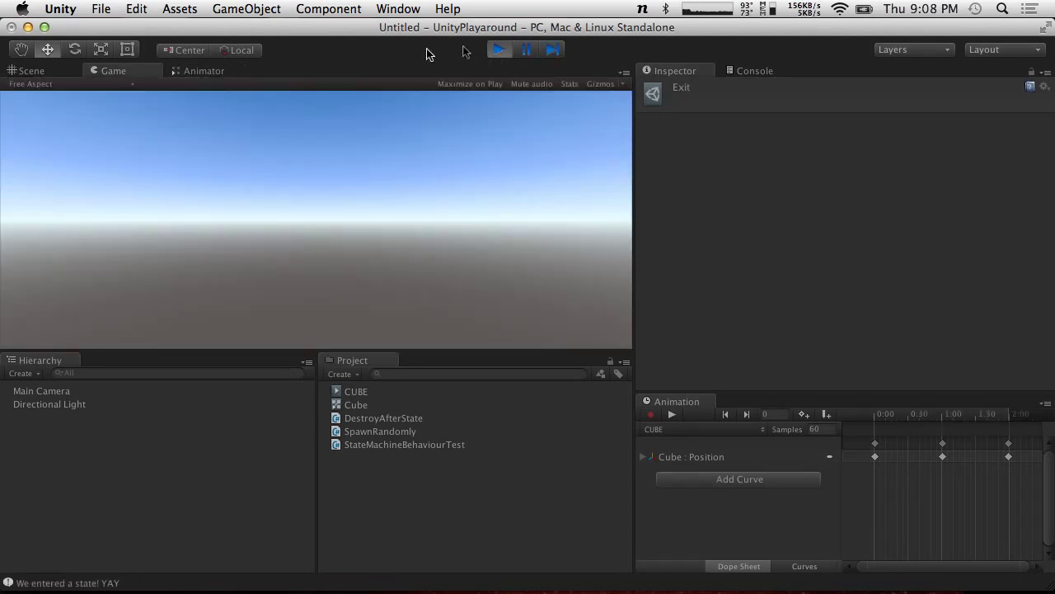
pyautogui.click(499, 51)
pyautogui.click(499, 50)
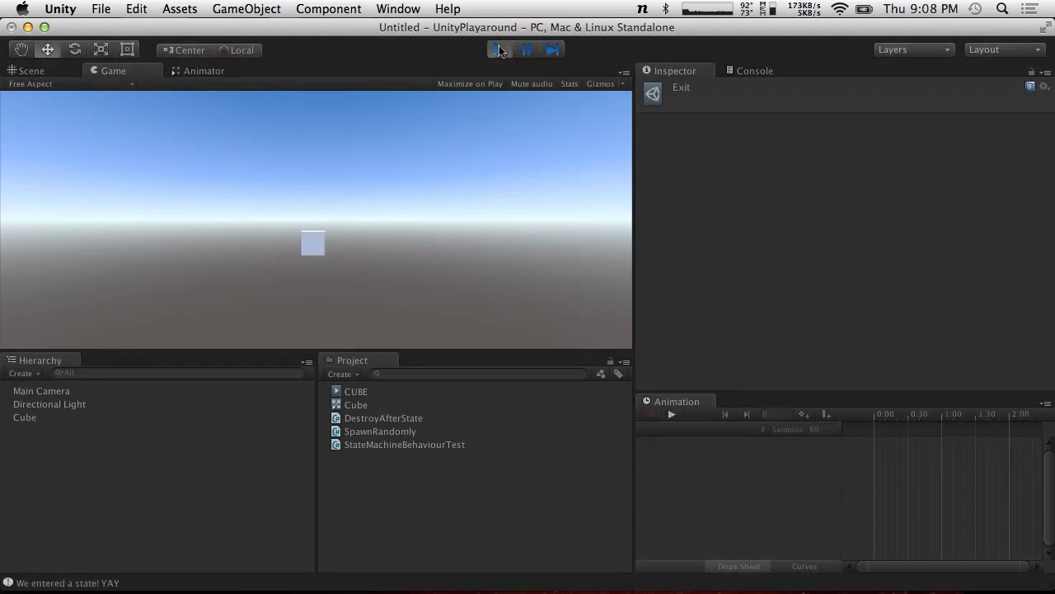
pyautogui.click(499, 51)
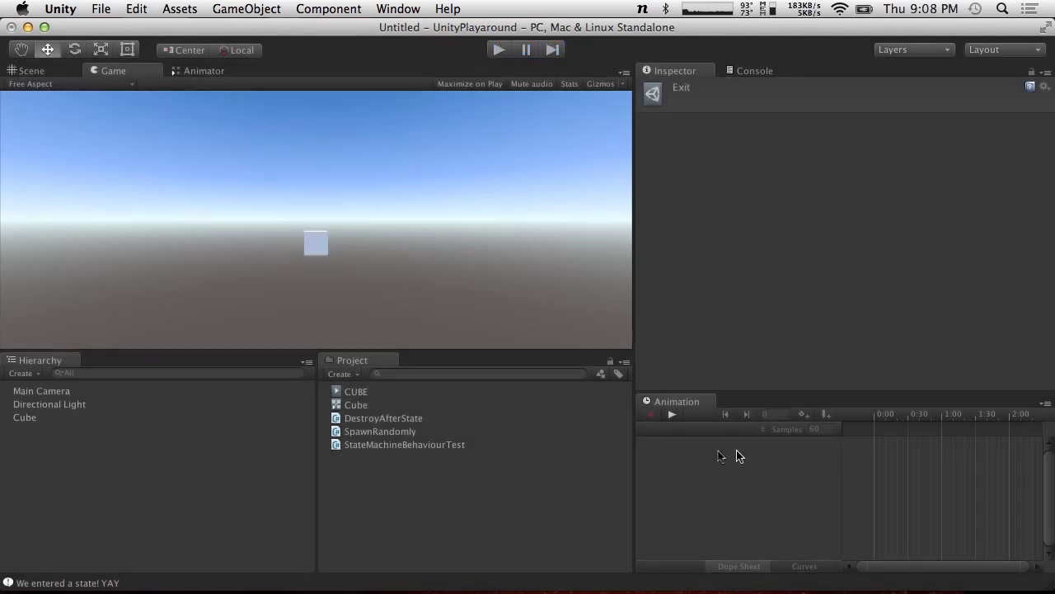
# Step: Preview the Cube's CUBE animation by scrubbing to frame 120 and playing it from the start, then end the preview
pyautogui.click(40, 417)
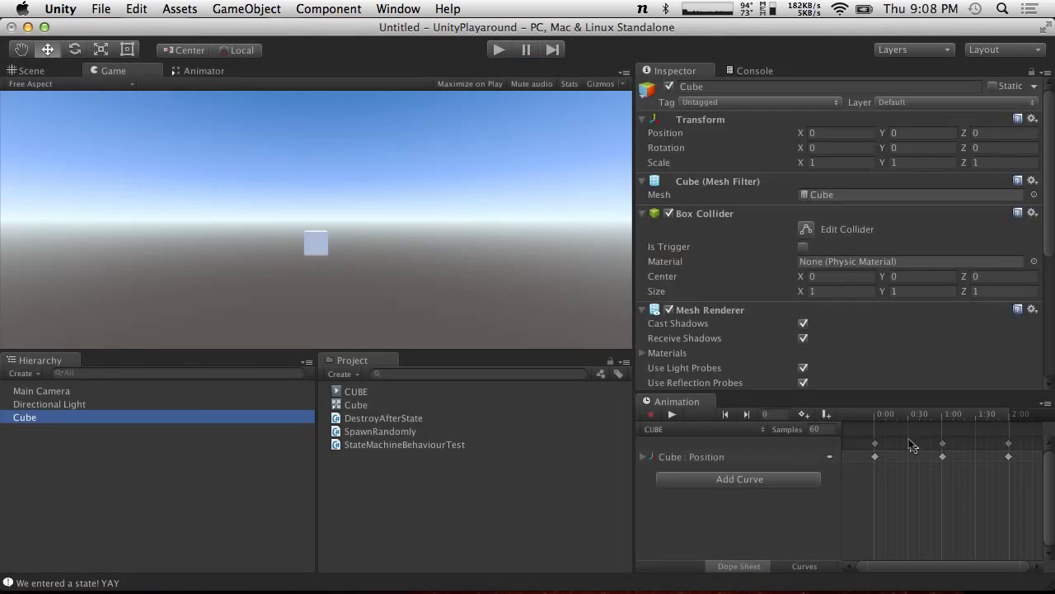
pyautogui.moveTo(900, 419); pyautogui.dragTo(1013, 410)
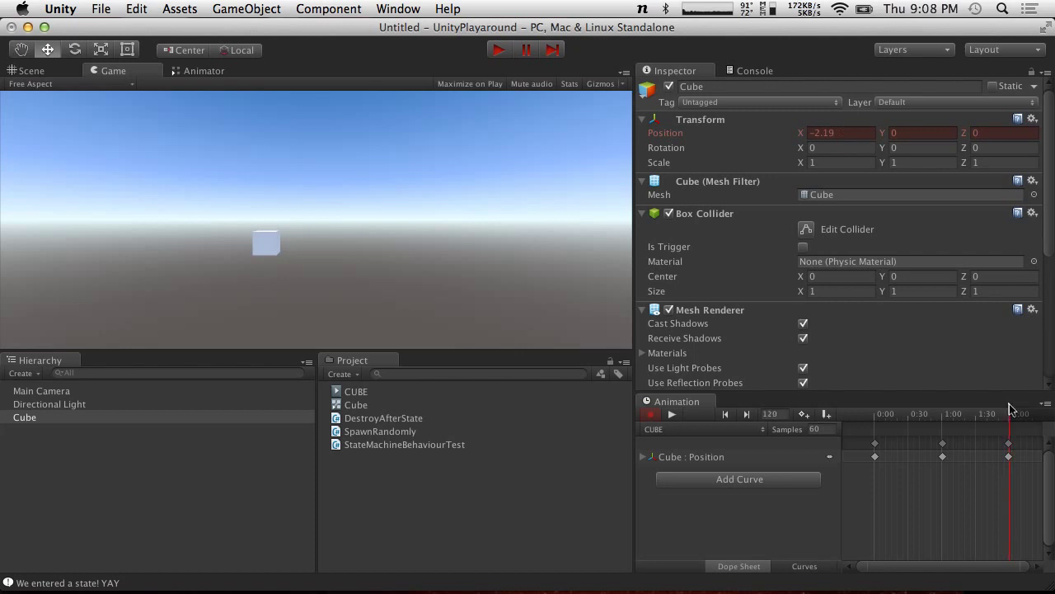
pyautogui.click(866, 414)
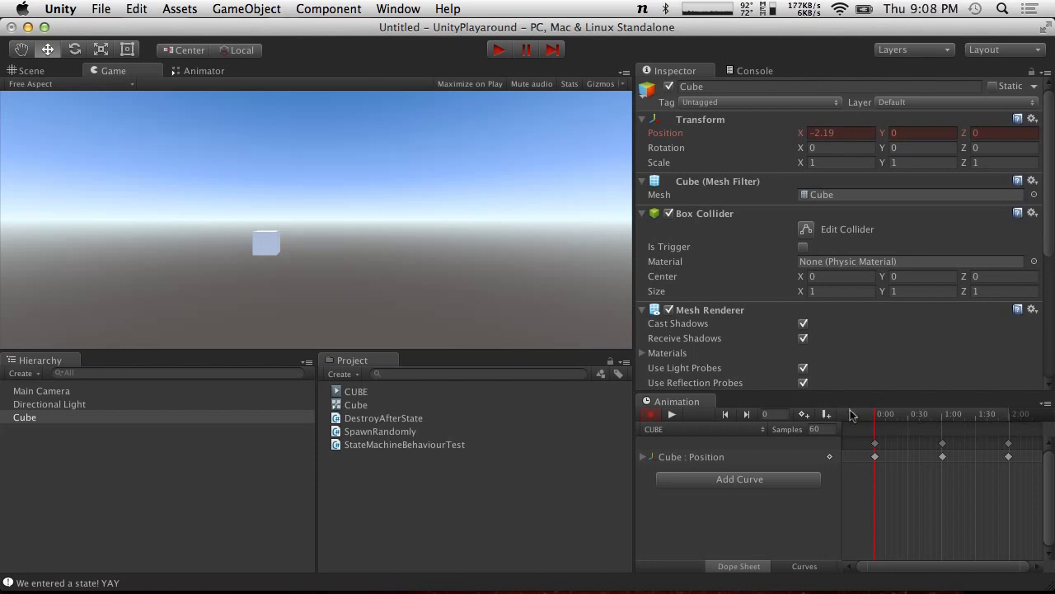
pyautogui.click(672, 415)
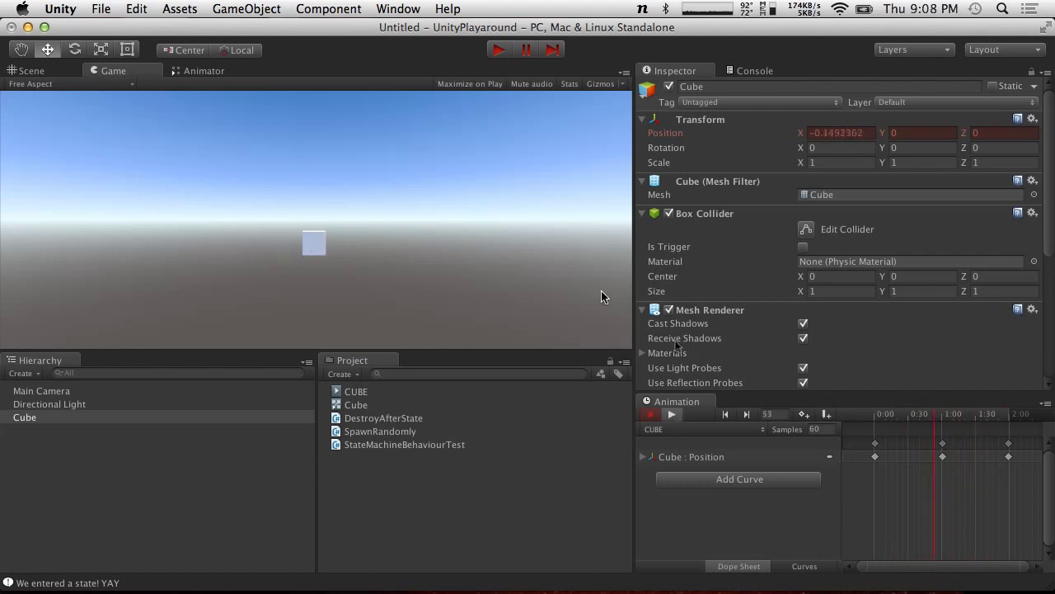
pyautogui.click(671, 414)
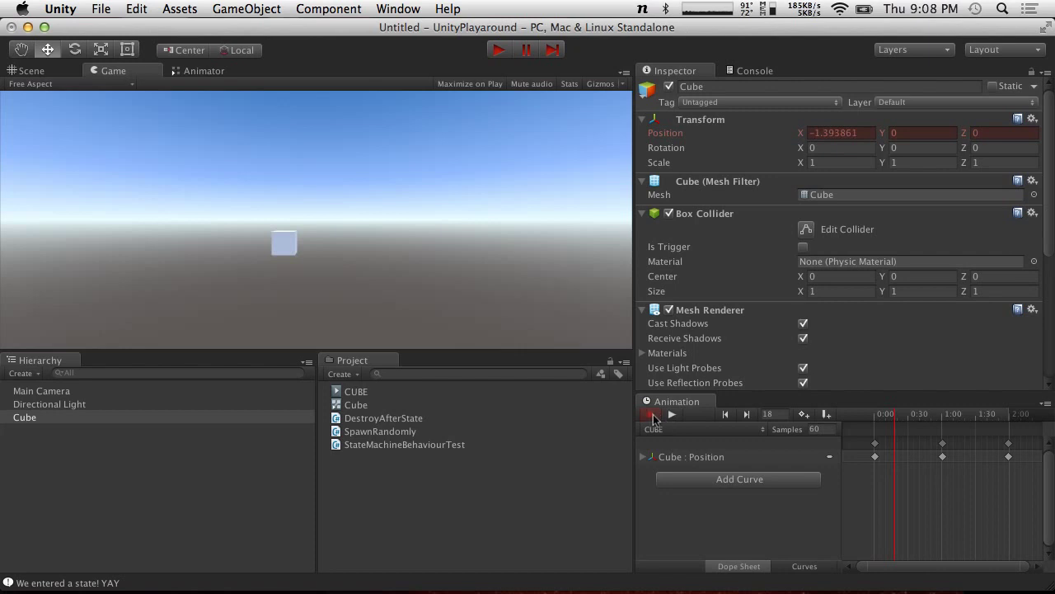
pyautogui.click(650, 414)
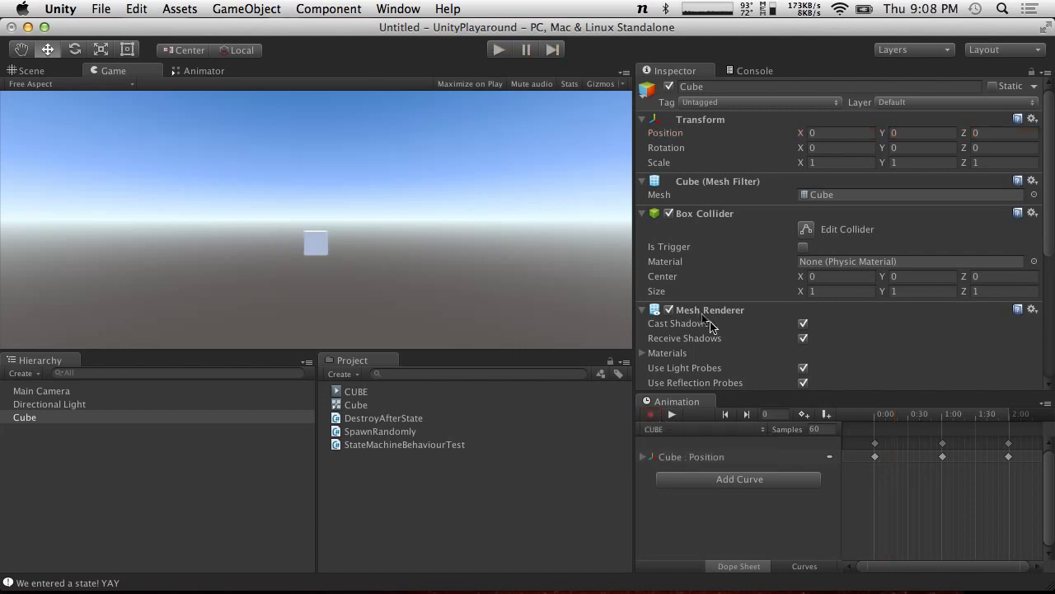
# Step: Play the scene, stop it and play it again to observe the cube at the end of its animation
pyautogui.click(499, 50)
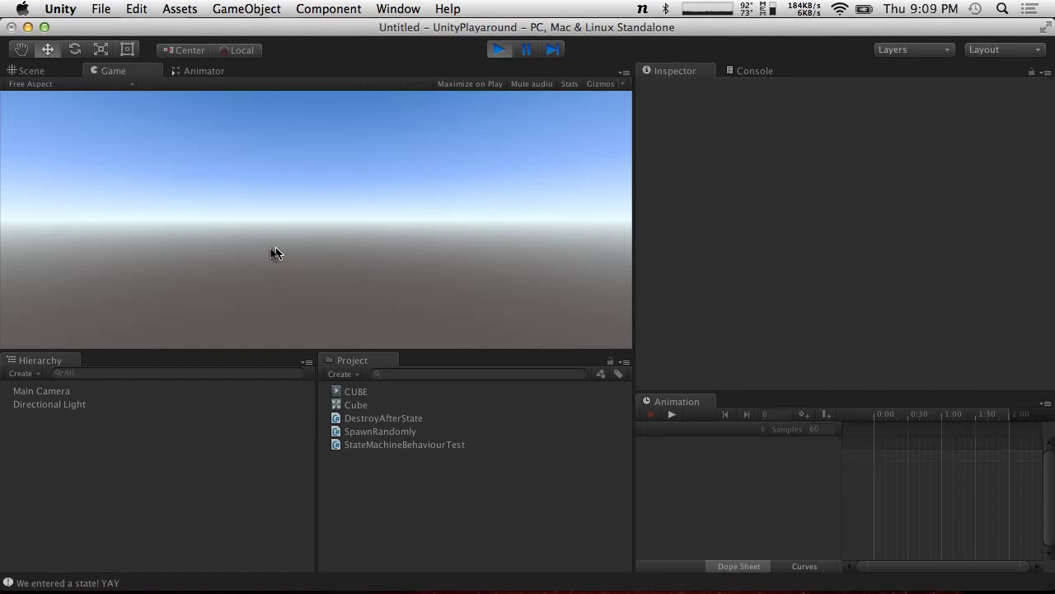
pyautogui.click(500, 51)
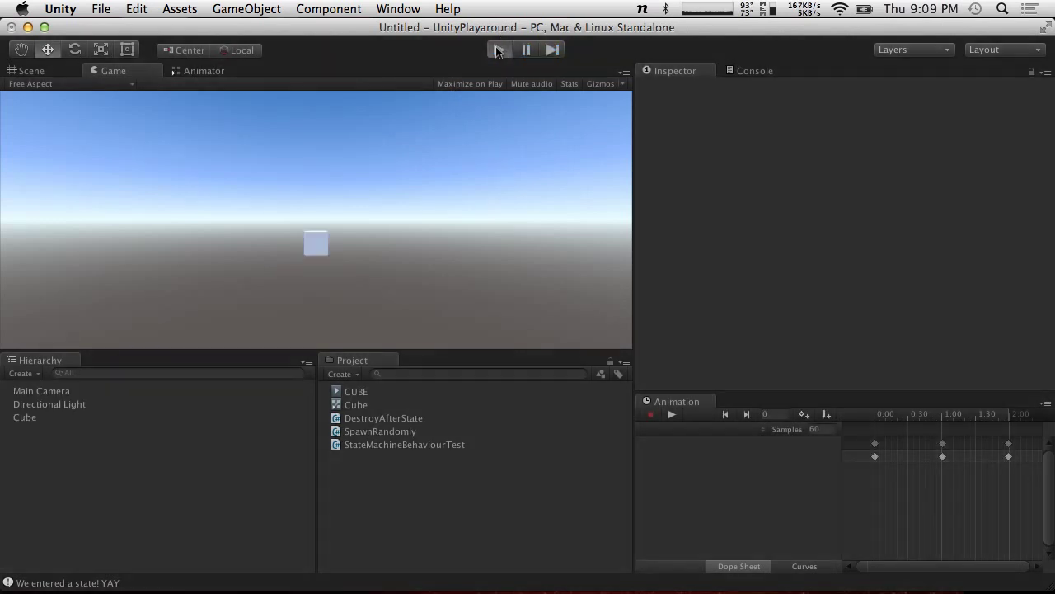
pyautogui.click(499, 51)
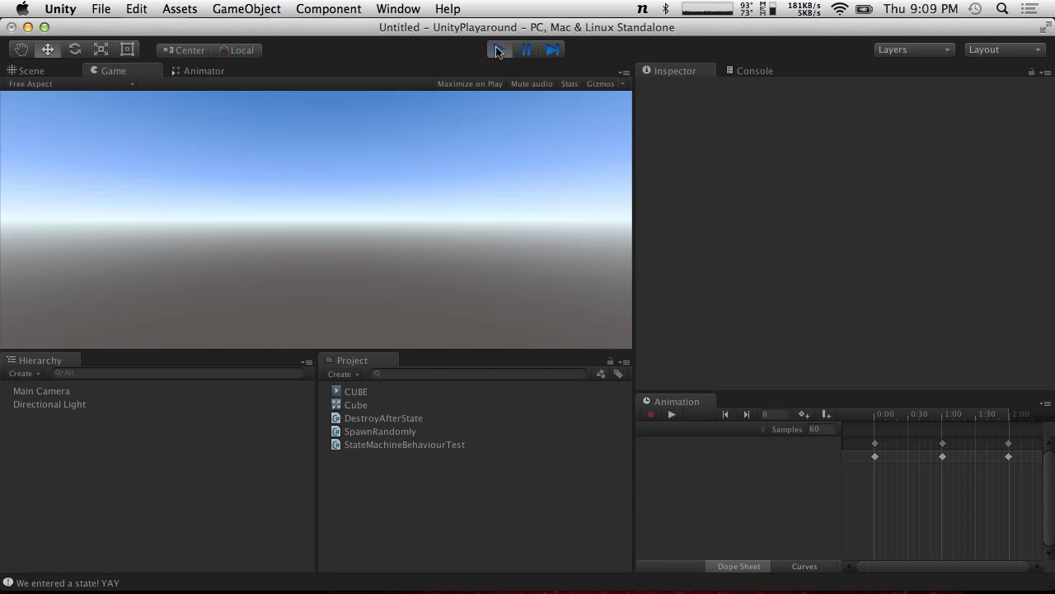
# Step: Stop the running scene and run it once more to observe how the cube behaves when its animation ends
pyautogui.click(497, 51)
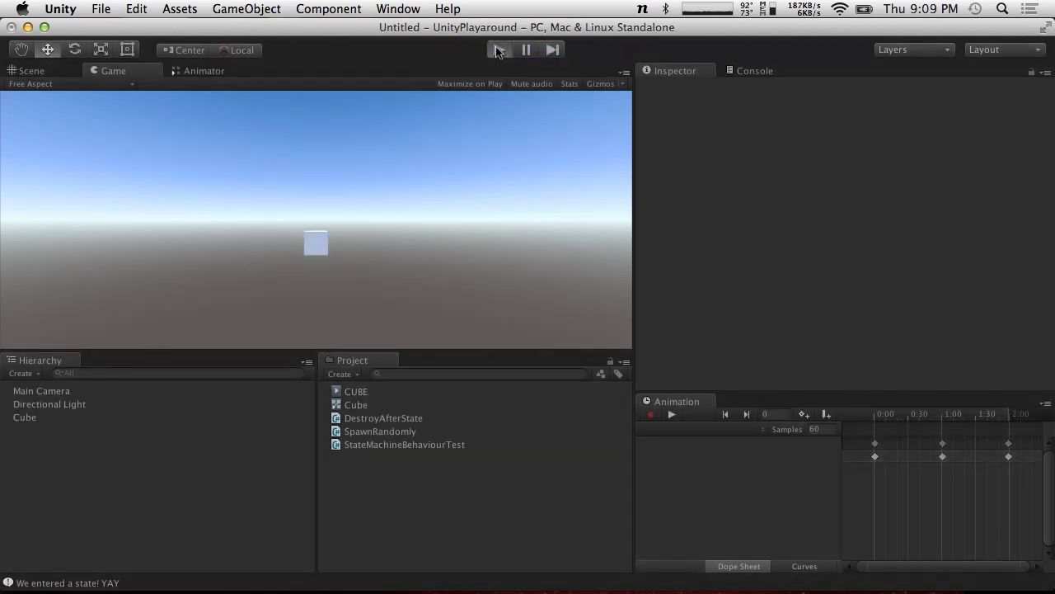
pyautogui.click(498, 50)
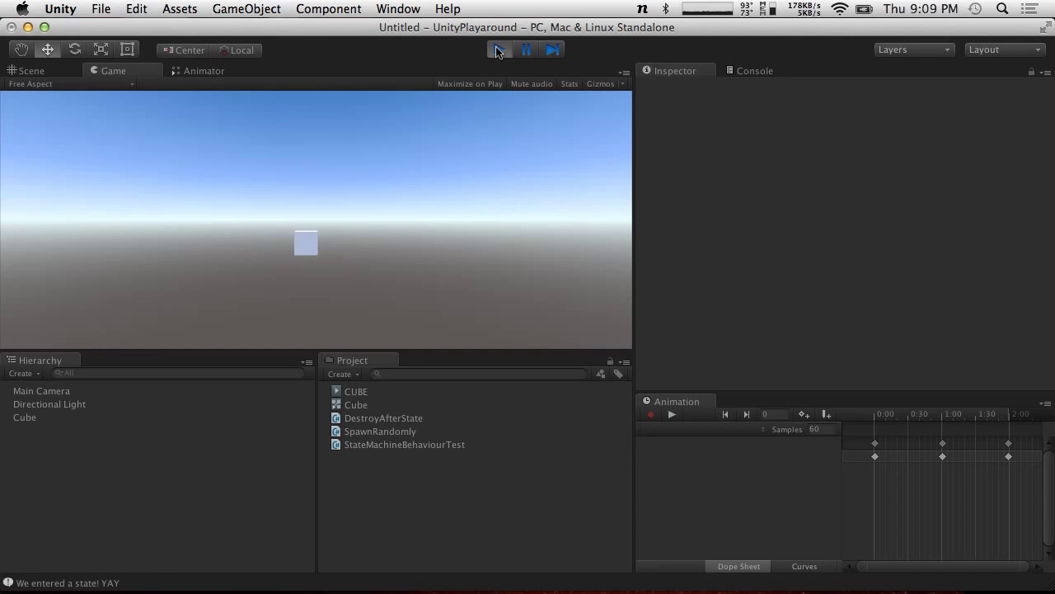
pyautogui.click(498, 50)
# Step: In Chrome, read the StateMachineBehaviour documentation for OnStateExit, OnStateEnter, OnStateMove and OnStateUpdate, and return to Unity
pyautogui.press('super+Tab')
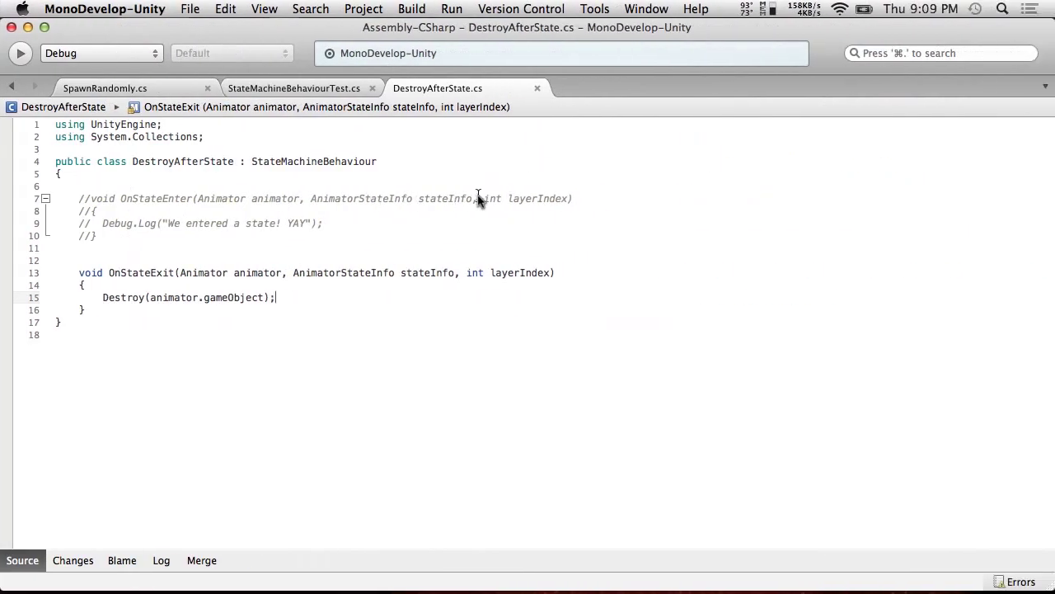
pyautogui.press('super+Tab')
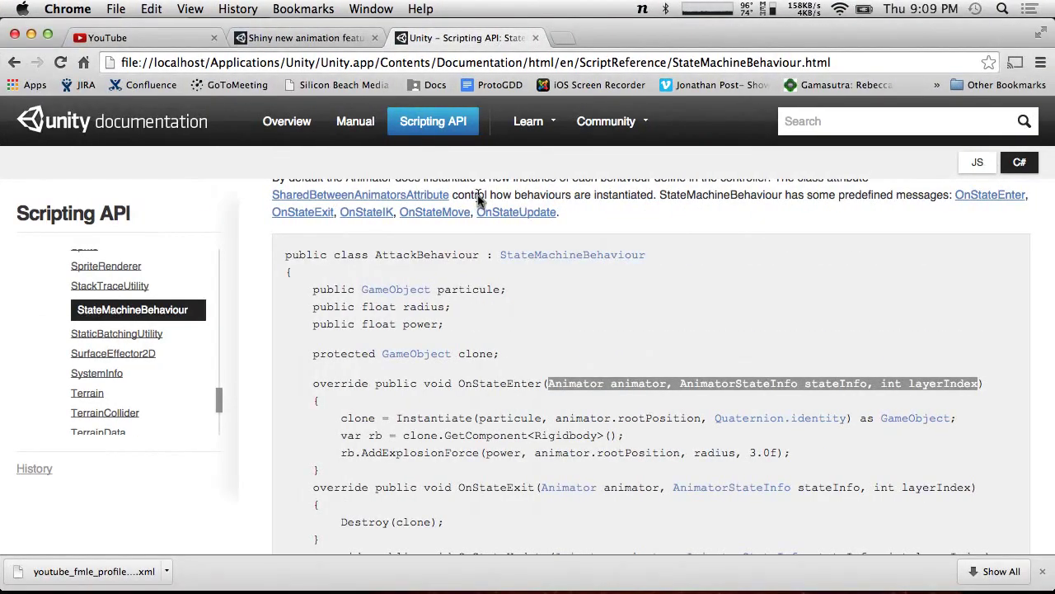
pyautogui.scroll(4, 476, 260)
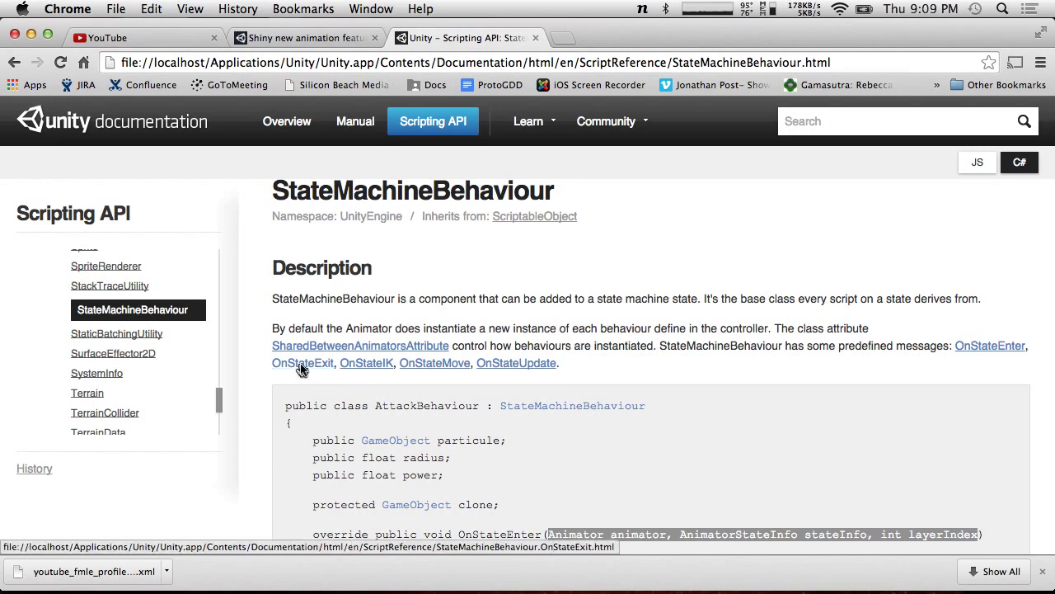
pyautogui.click(300, 367)
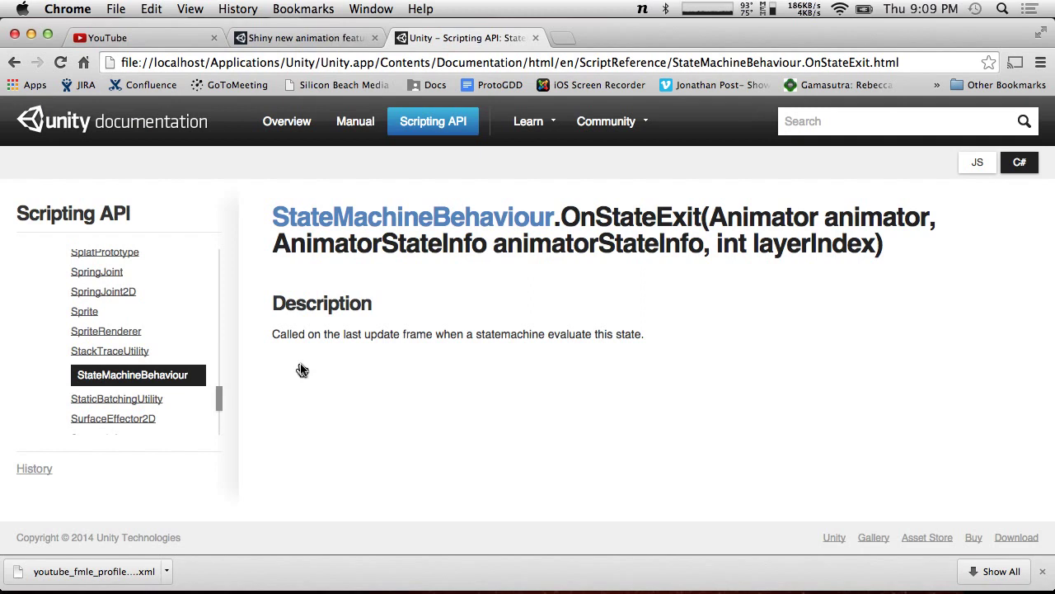
pyautogui.click(12, 64)
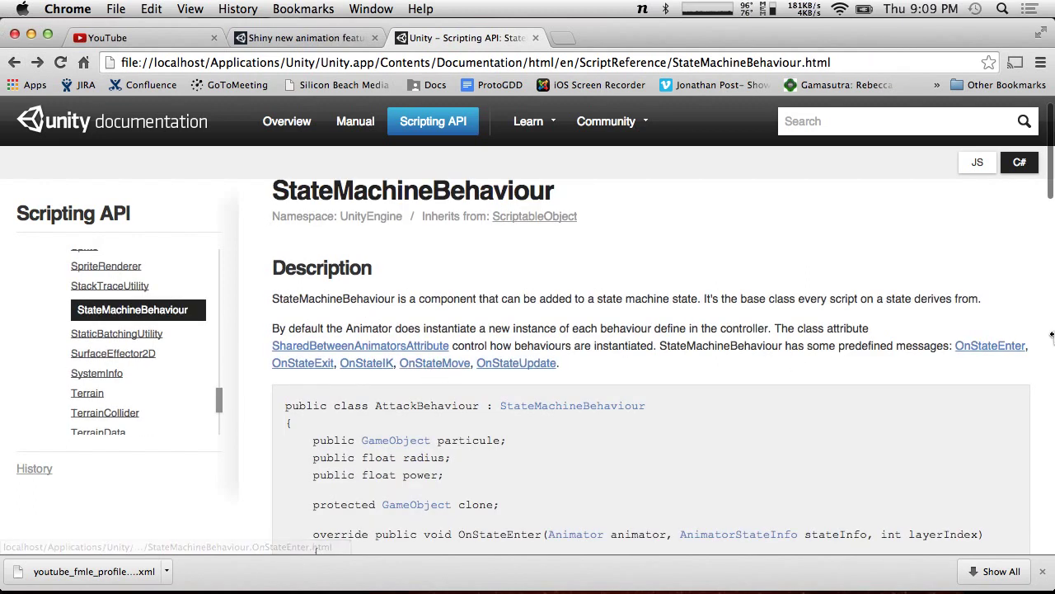
pyautogui.click(1004, 346)
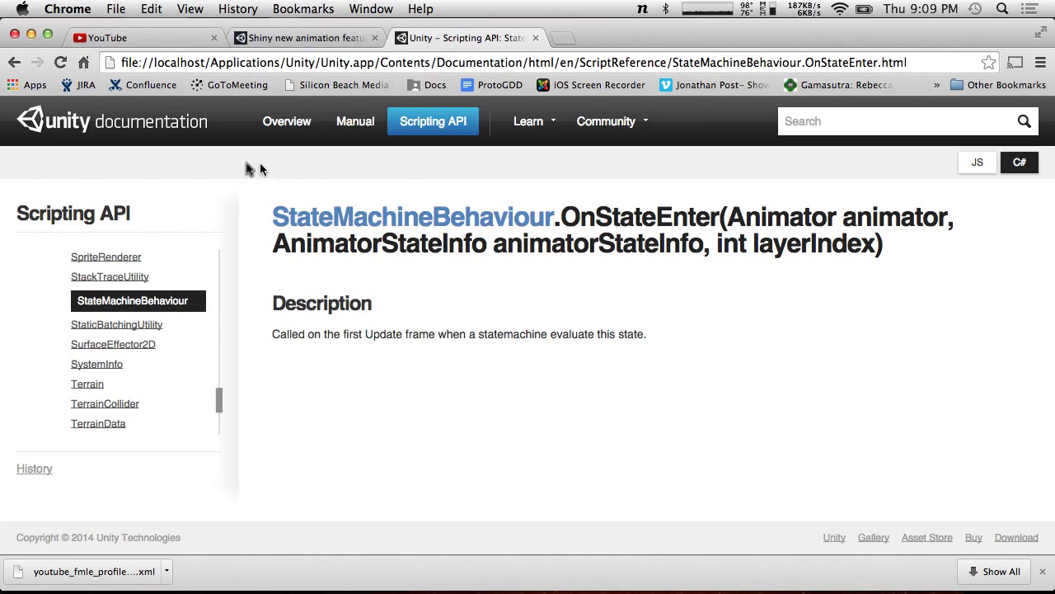
pyautogui.click(14, 63)
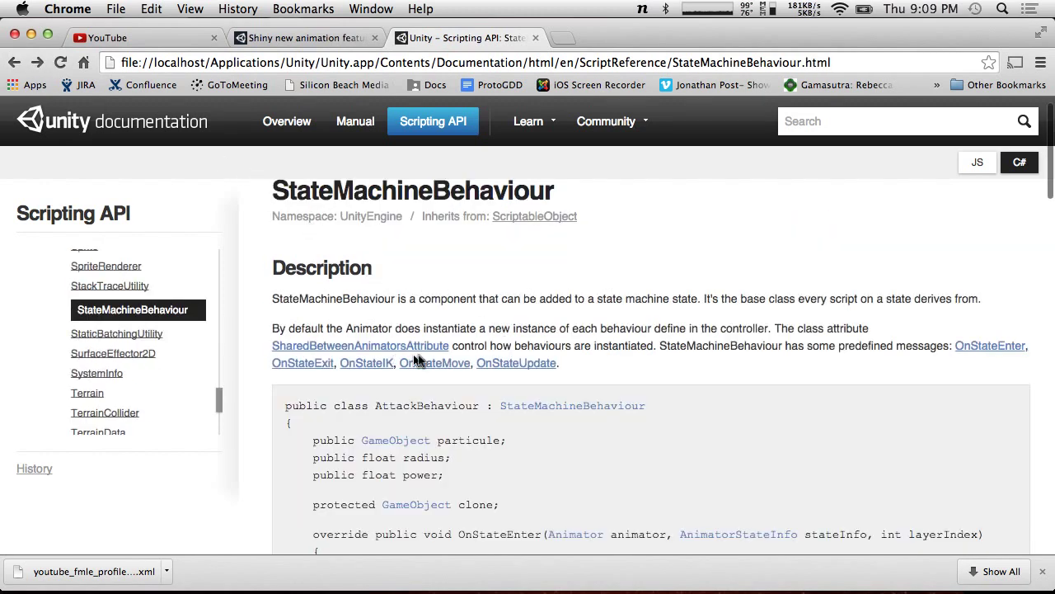
pyautogui.click(453, 363)
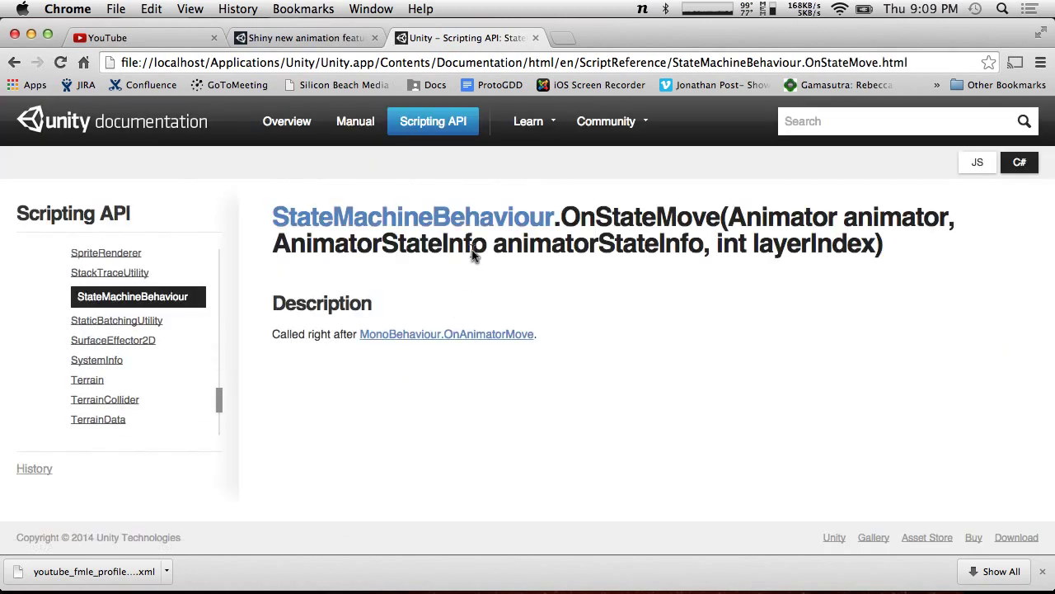
pyautogui.click(14, 63)
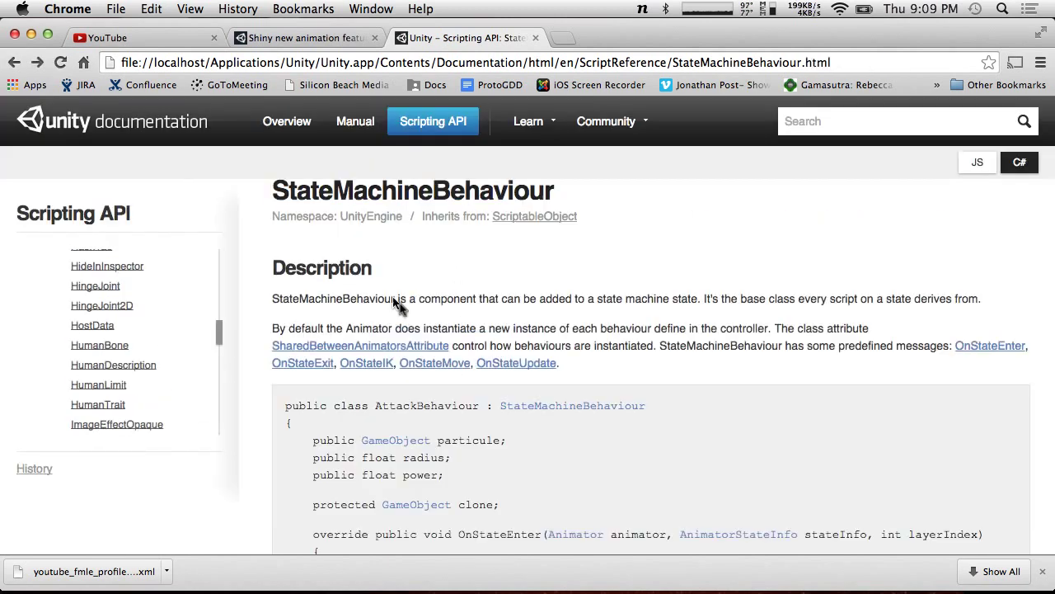
pyautogui.click(544, 365)
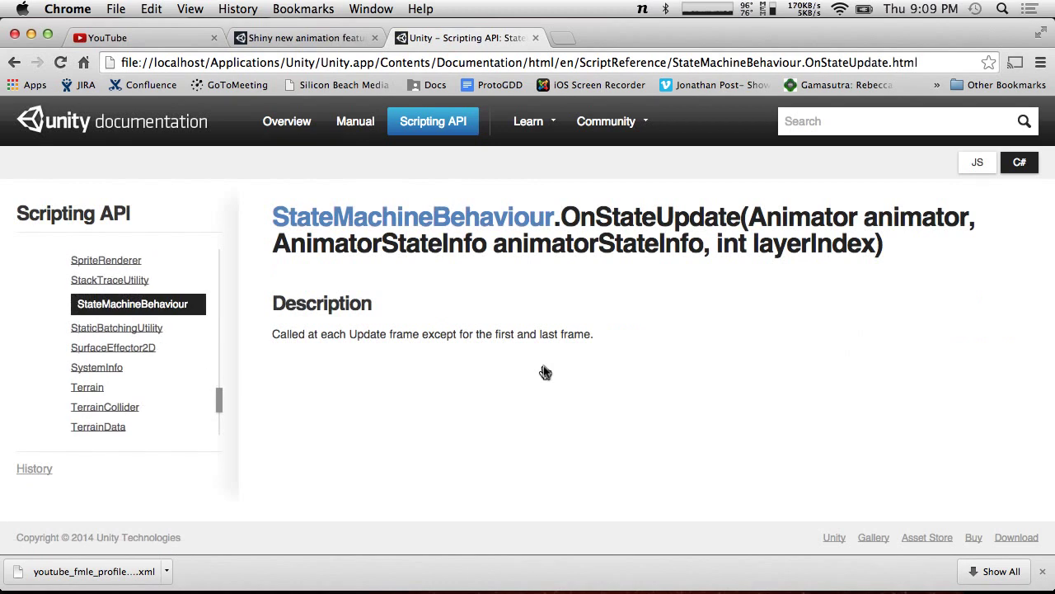
pyautogui.click(14, 63)
pyautogui.hotkey('ctrl', 'Left')
pyautogui.hotkey('ctrl', 'Left')
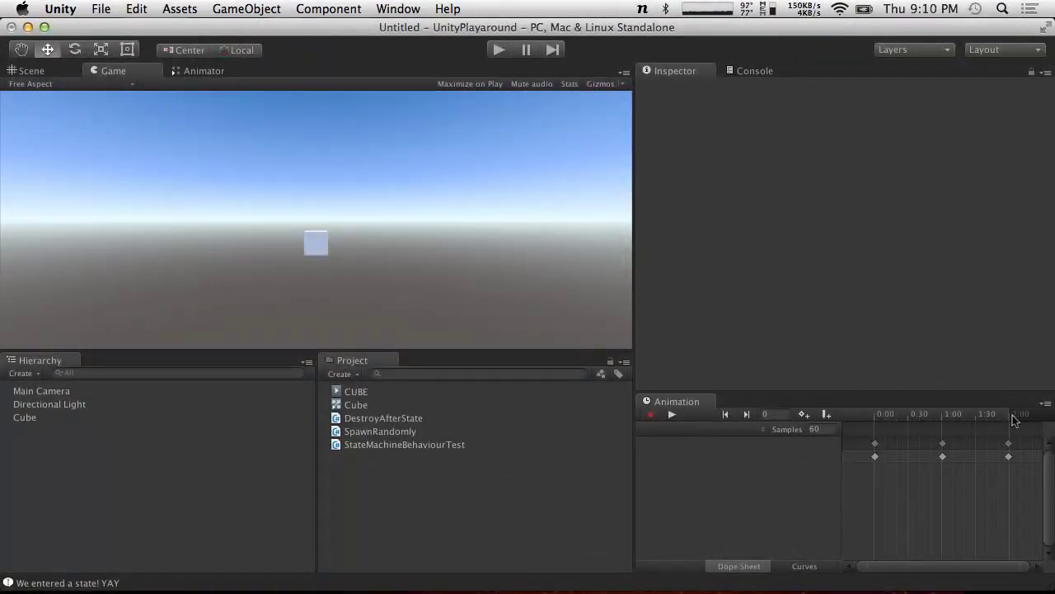
# Step: Select the last position keyframe of the CUBE animation and preview the Cube at frame 119
pyautogui.click(1008, 443)
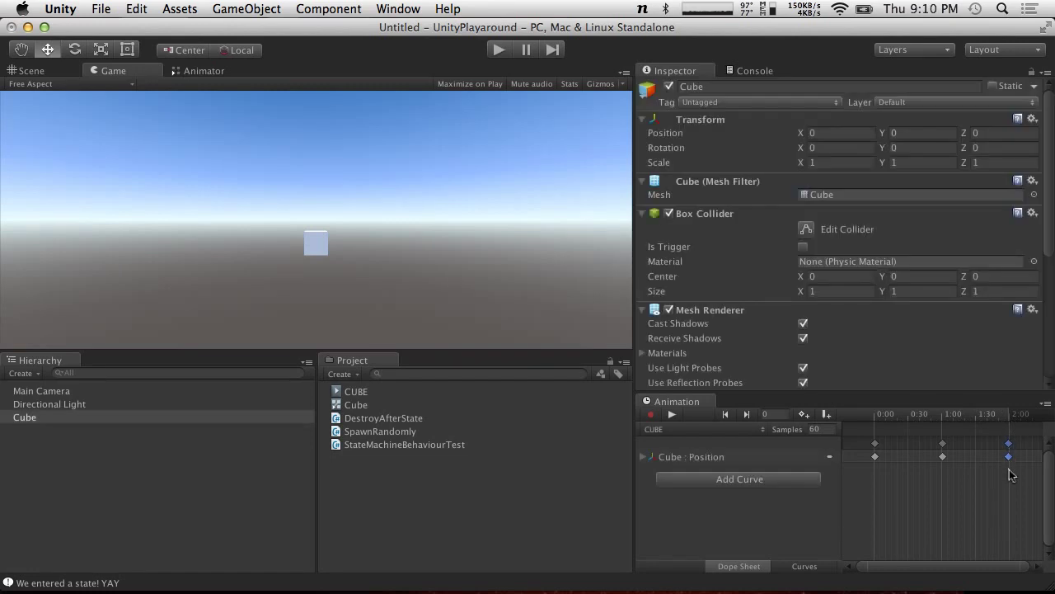
pyautogui.moveTo(1004, 413); pyautogui.dragTo(1005, 413)
pyautogui.click(745, 415)
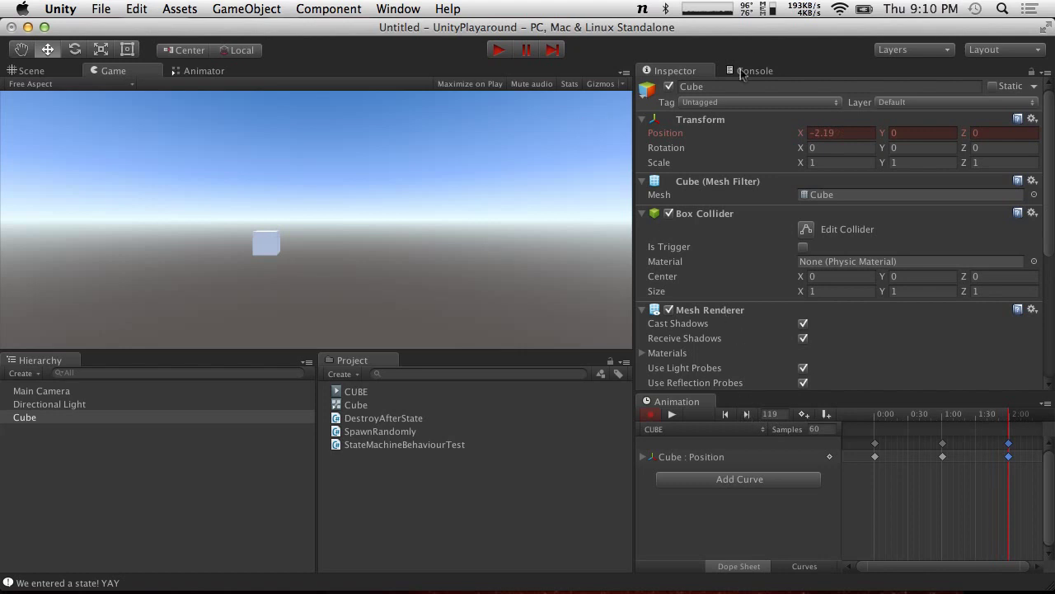
# Step: Inspect the transitions from New State to CUBE and from CUBE to Exit in the Animator
pyautogui.click(200, 73)
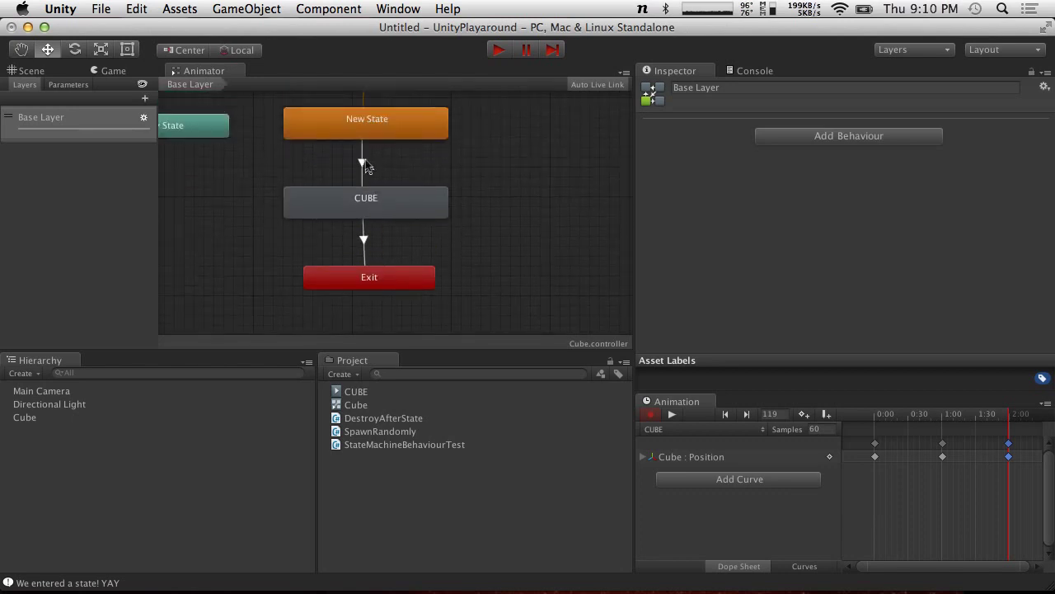
pyautogui.click(362, 163)
pyautogui.click(364, 241)
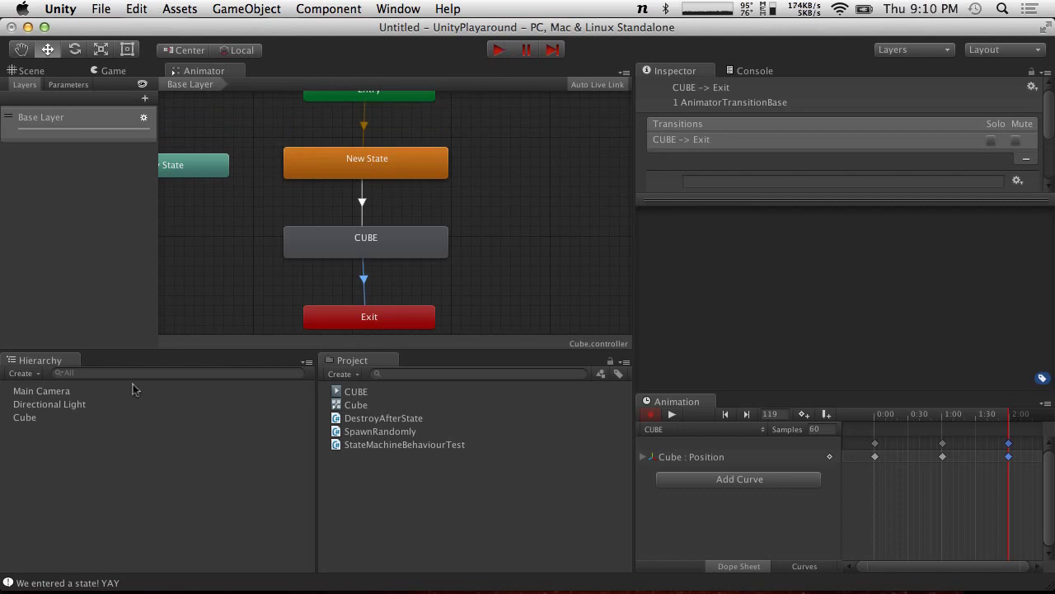
# Step: Run the scene with the Cube selected, watch its state graph in the Animator, and stop the run
pyautogui.click(25, 417)
pyautogui.click(501, 50)
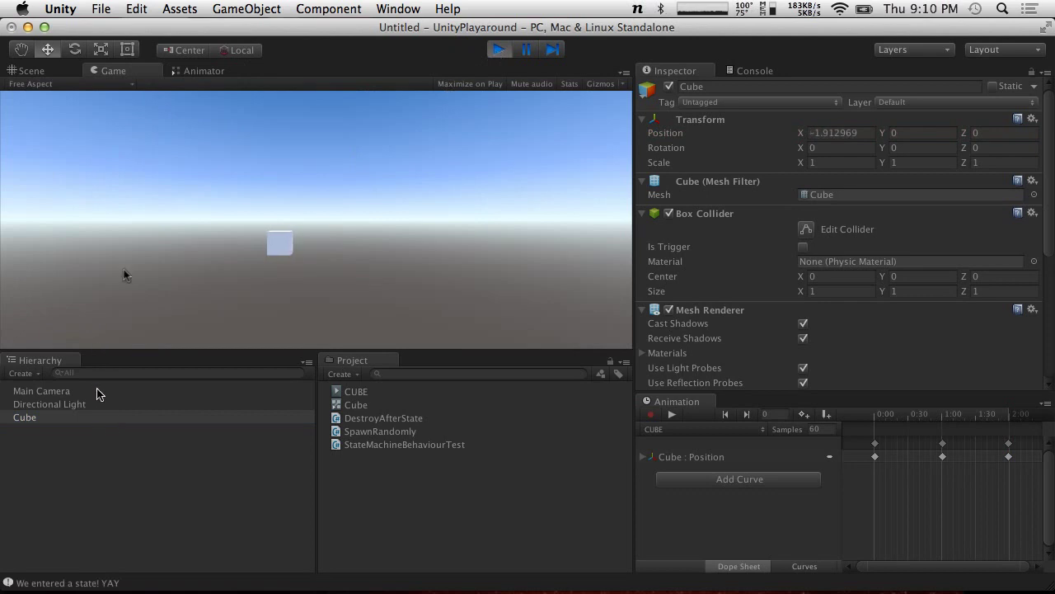
pyautogui.click(210, 74)
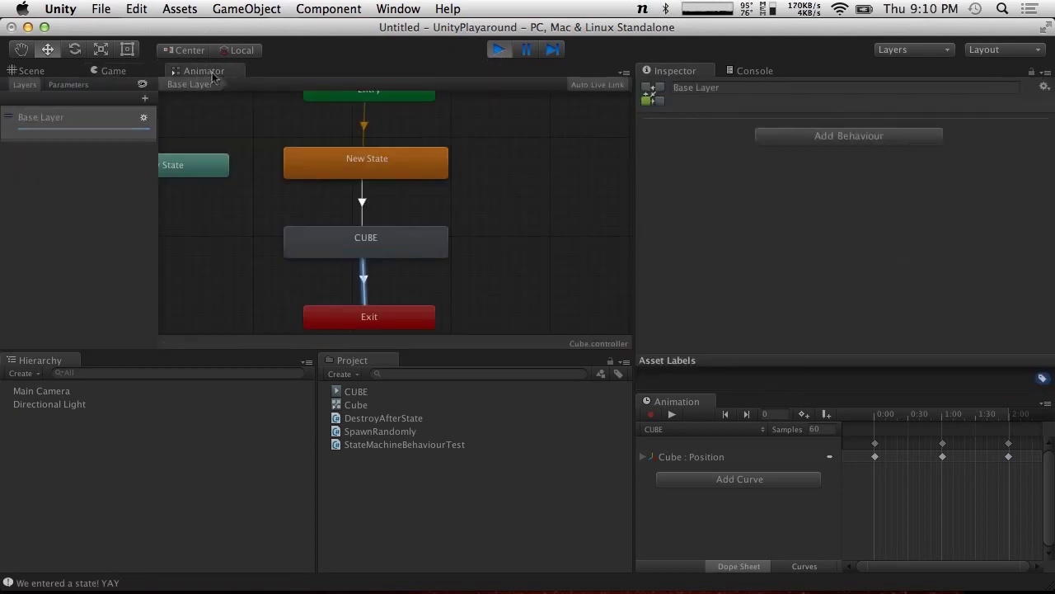
pyautogui.click(500, 51)
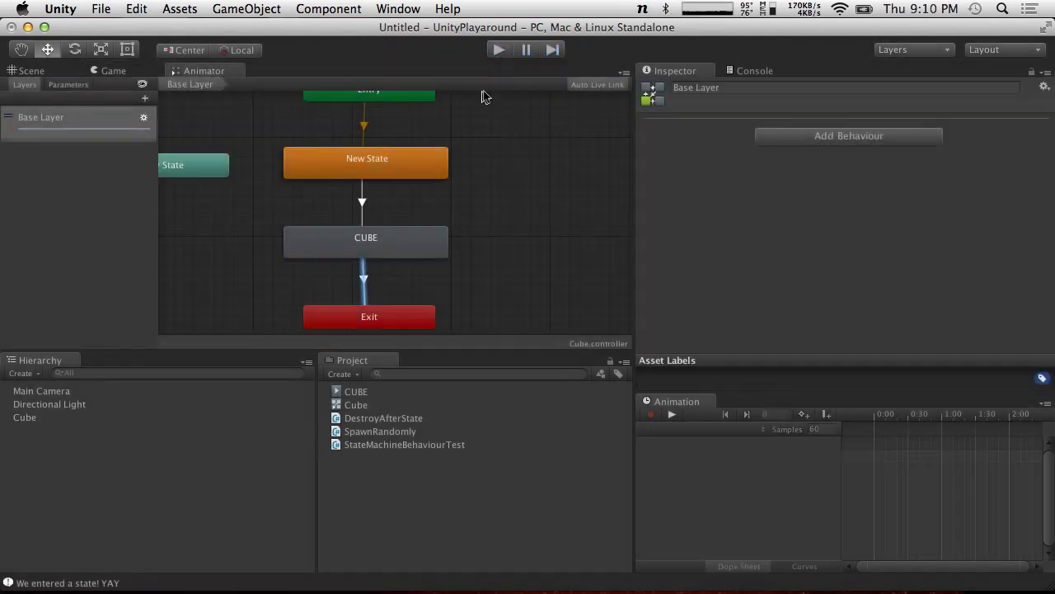
# Step: Disable Has Exit Time on the CUBE to Exit transition and set its Transition Duration to 0
pyautogui.click(373, 290)
pyautogui.scroll(-3, 785, 148)
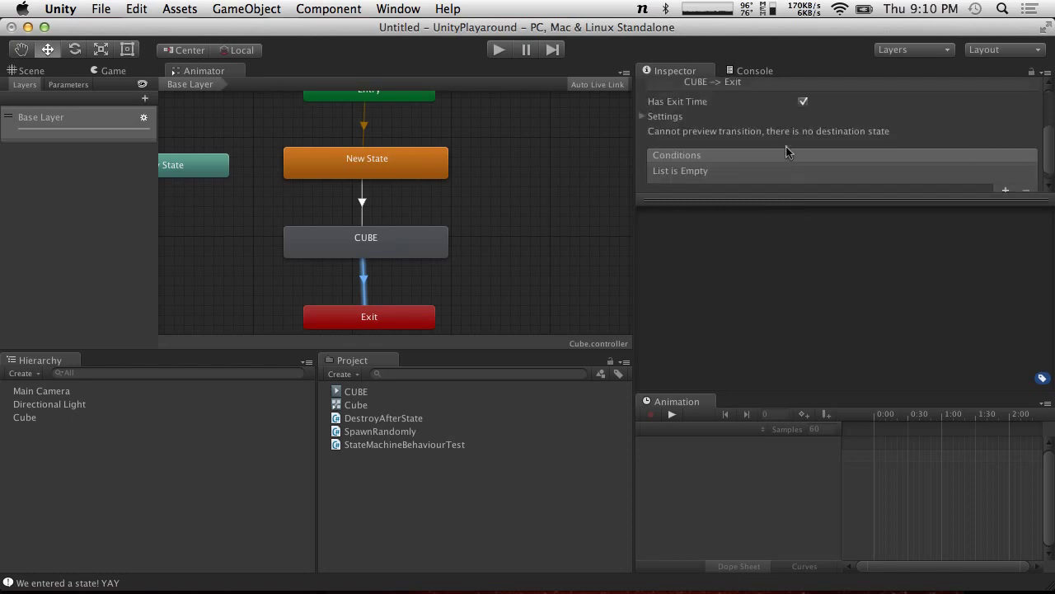
pyautogui.scroll(3, 786, 149)
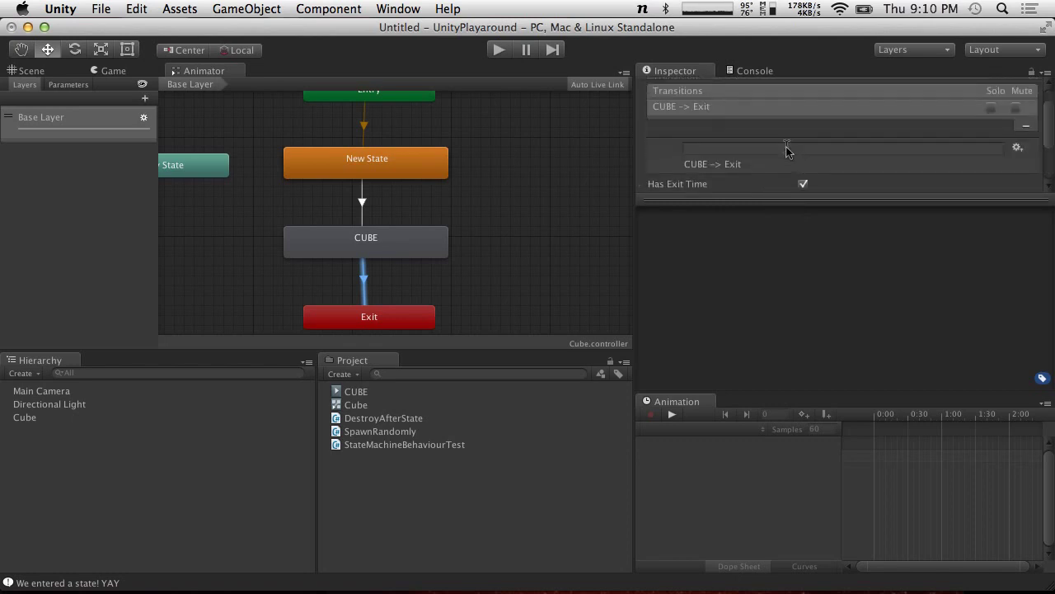
pyautogui.scroll(-2, 786, 149)
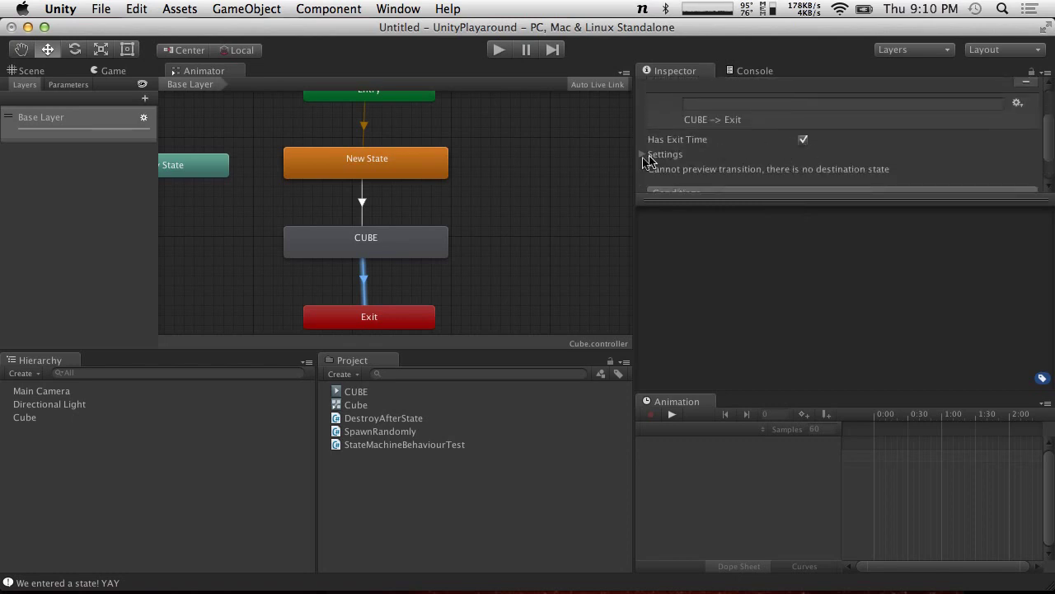
pyautogui.click(644, 159)
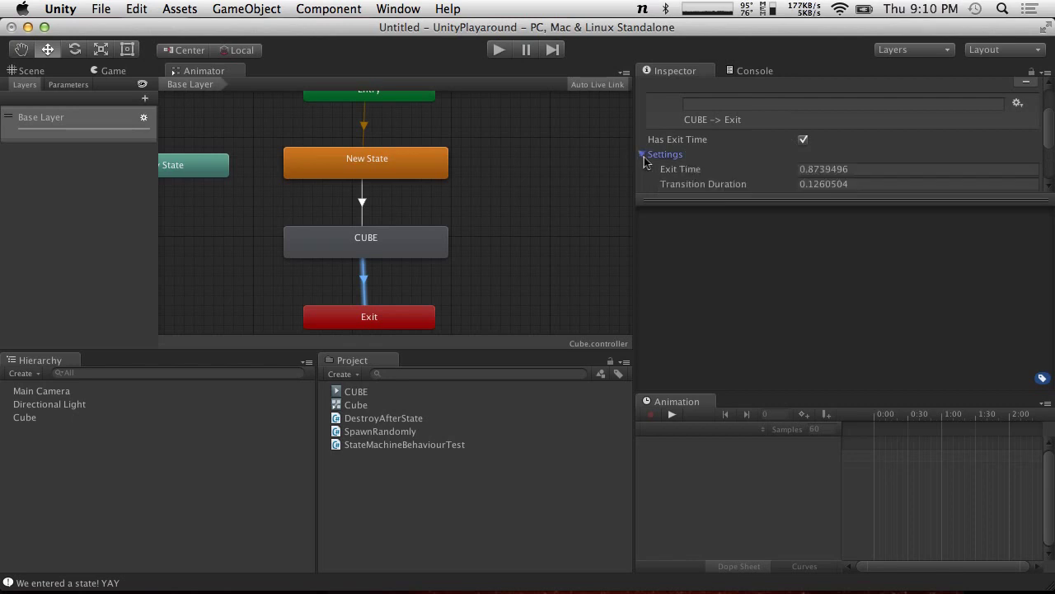
pyautogui.click(804, 141)
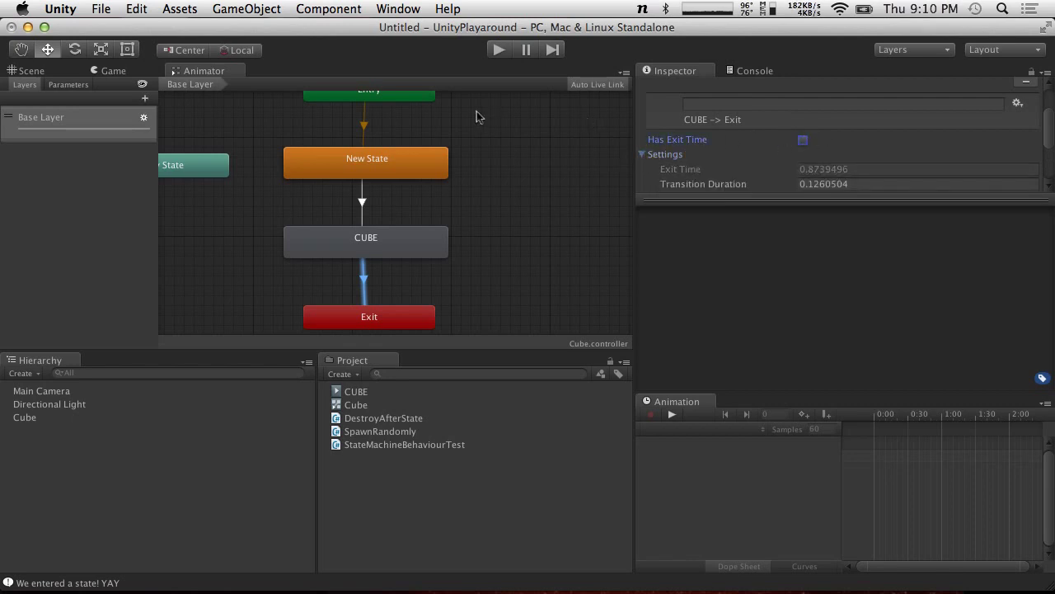
pyautogui.click(865, 185)
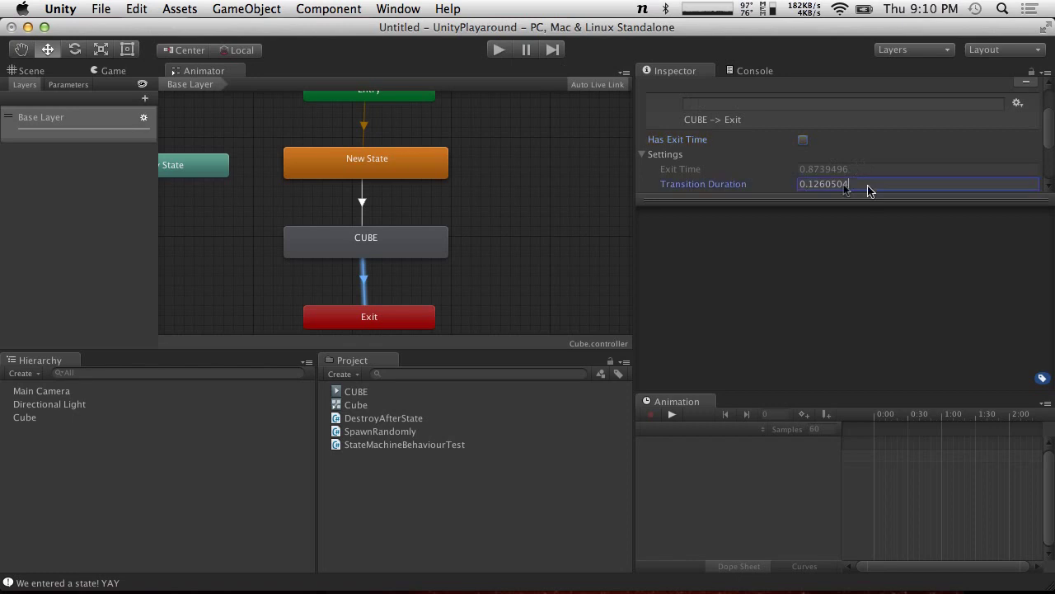
pyautogui.write('0')
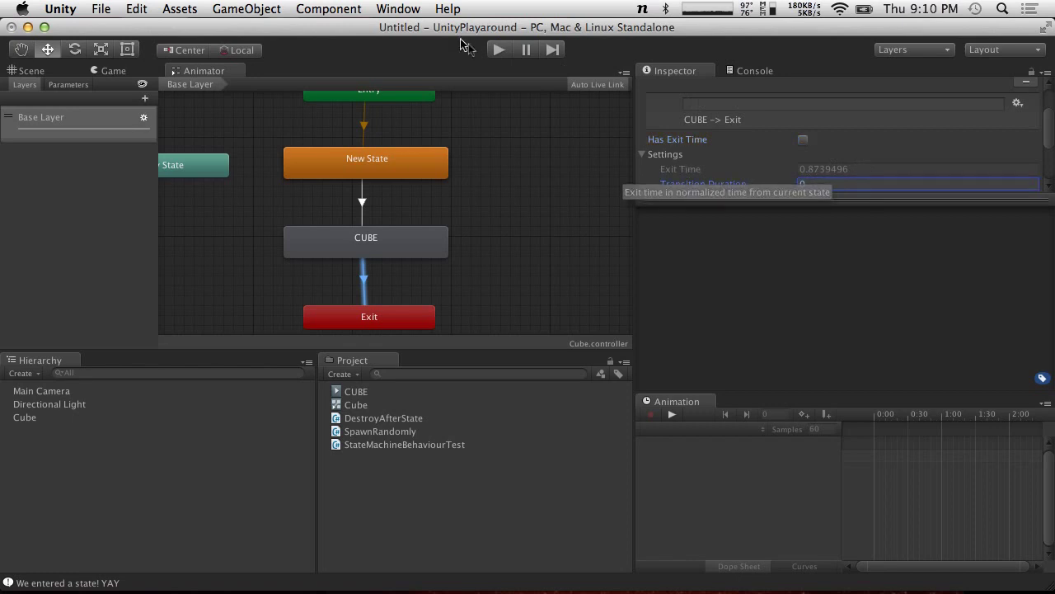
# Step: Test the changed exit transition by playing the scene, stop it and return to the Animator view
pyautogui.click(500, 50)
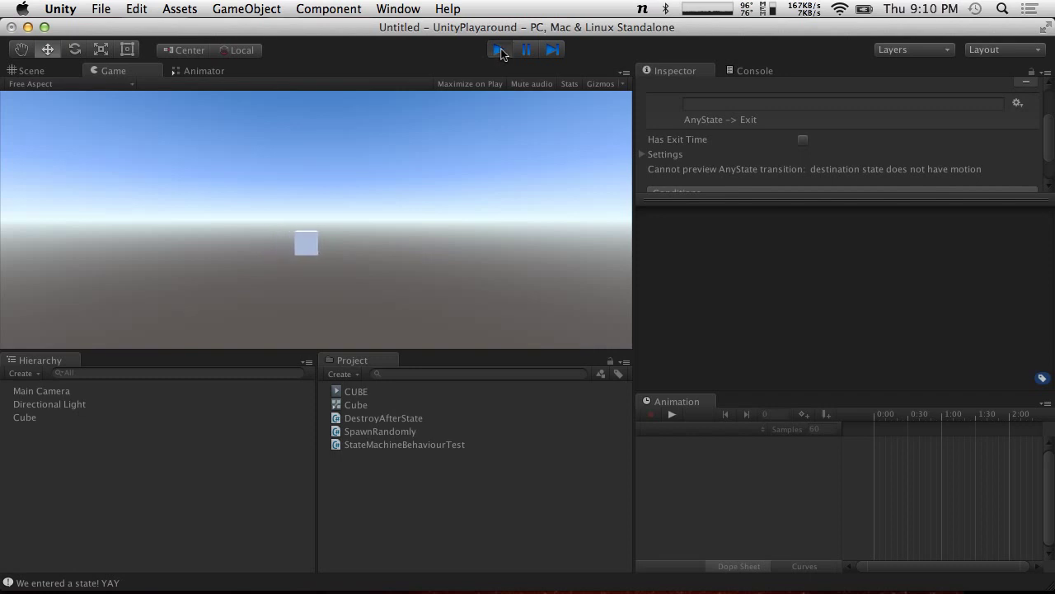
pyautogui.click(500, 50)
pyautogui.click(198, 71)
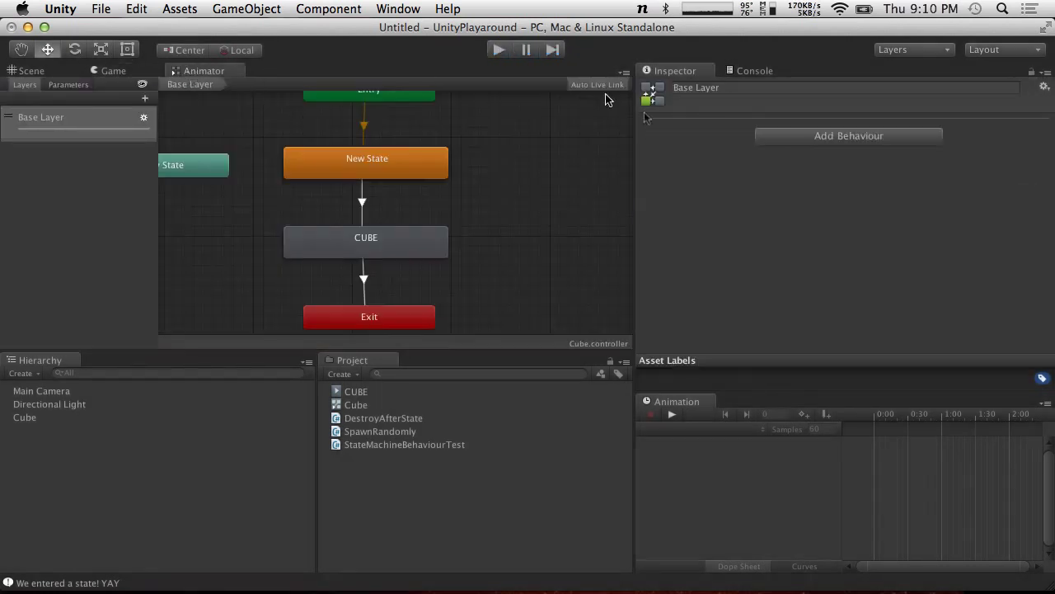
# Step: Re-enable Has Exit Time on the CUBE to Exit transition and set its Exit Time to 0
pyautogui.click(368, 327)
pyautogui.click(364, 279)
pyautogui.scroll(-5, 698, 144)
pyautogui.click(803, 130)
pyautogui.click(643, 146)
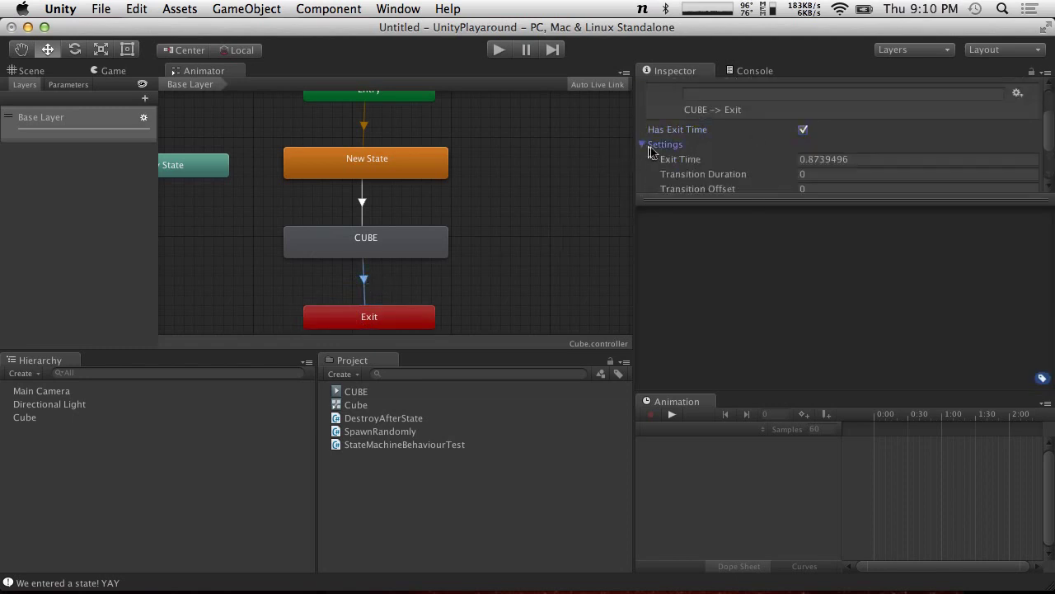
pyautogui.click(894, 159)
pyautogui.write('0')
# Step: Run the scene three times to check when the cube is destroyed with the new exit time, stopping after each run
pyautogui.click(497, 50)
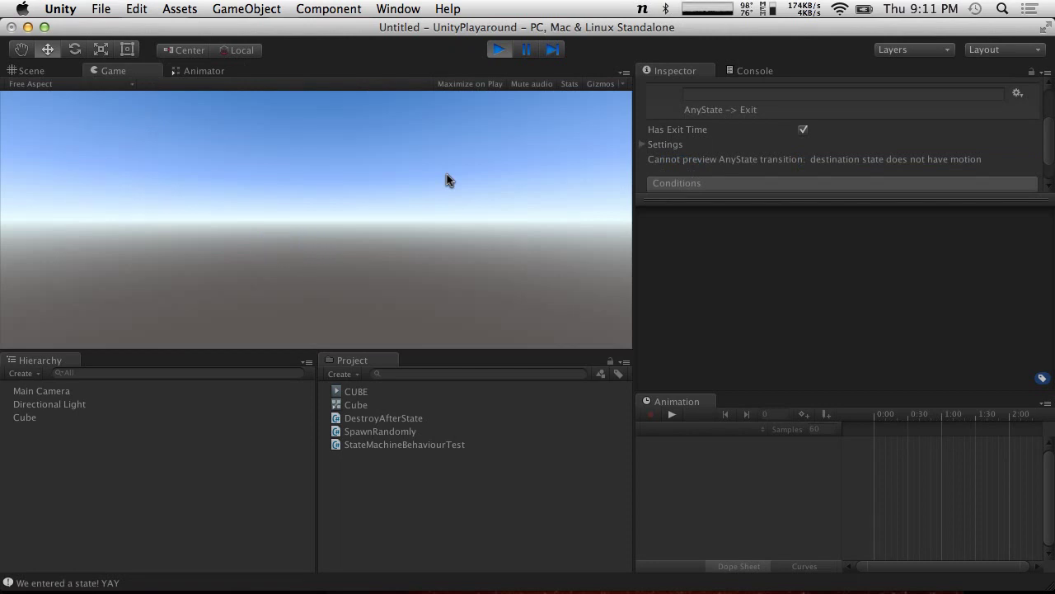
pyautogui.click(498, 51)
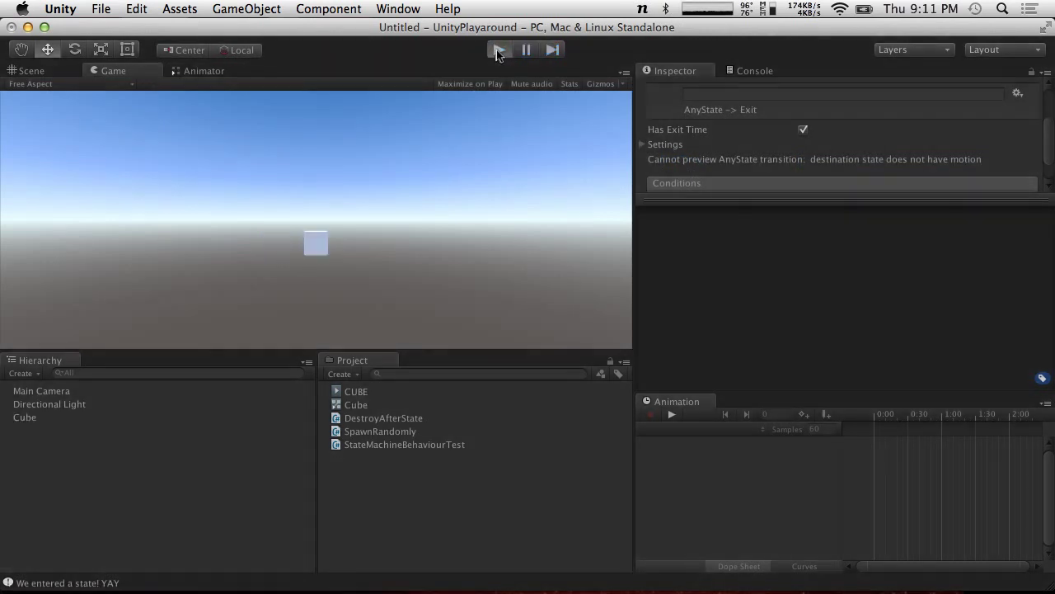
pyautogui.click(498, 50)
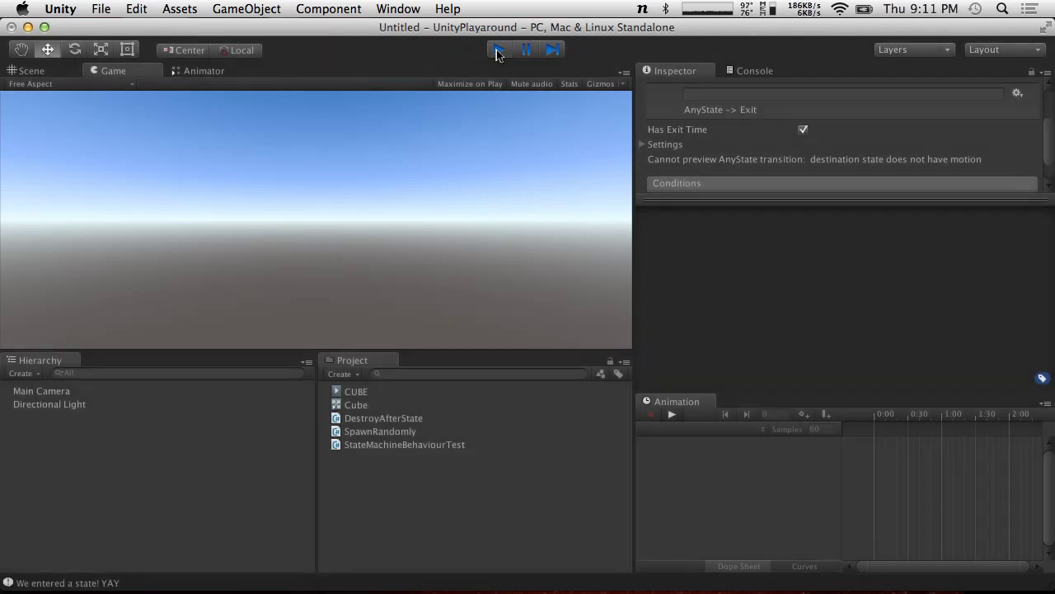
pyautogui.click(498, 50)
pyautogui.click(497, 51)
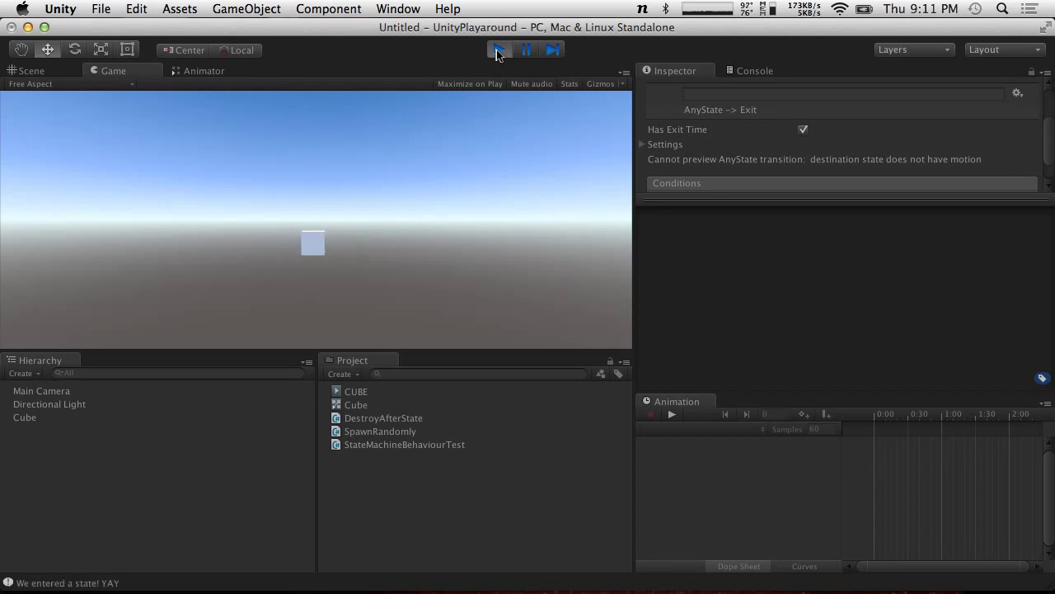
pyautogui.click(497, 50)
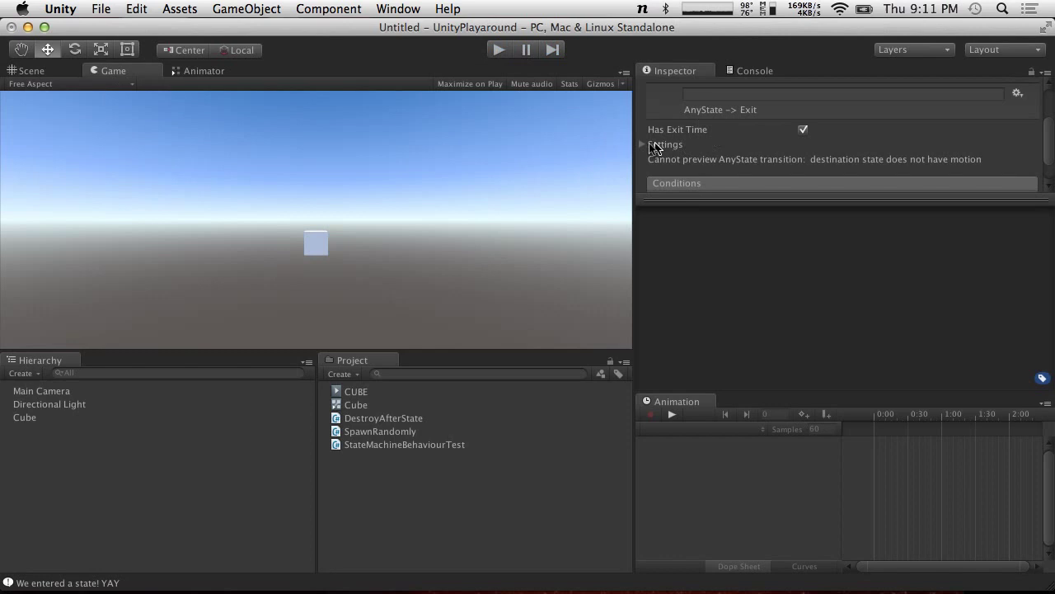
# Step: Disable Has Exit Time on the exit transition and add a new condition to its conditions list
pyautogui.click(643, 146)
pyautogui.click(804, 130)
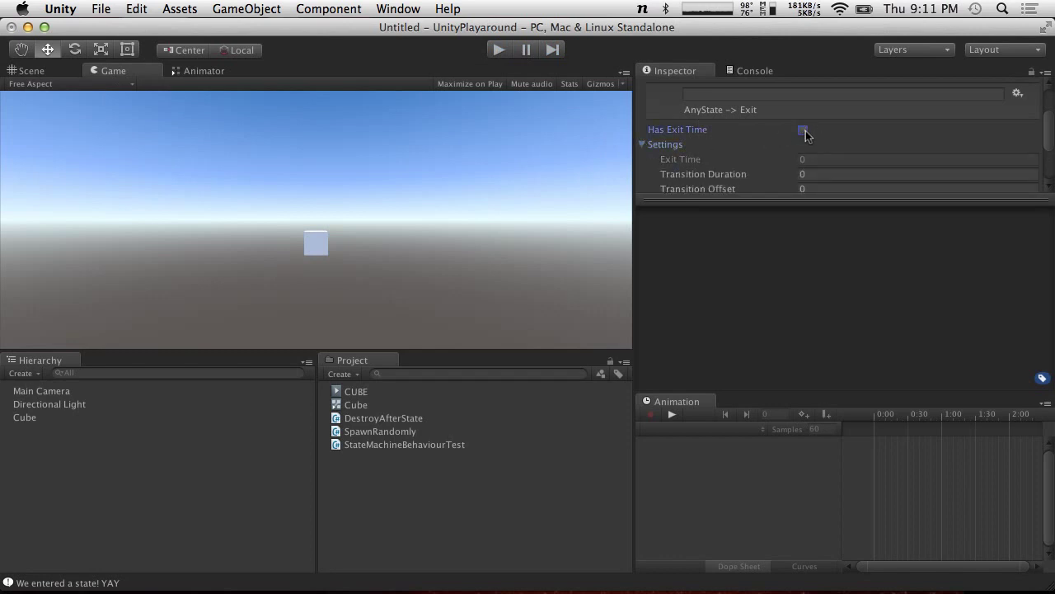
pyautogui.scroll(-3, 730, 151)
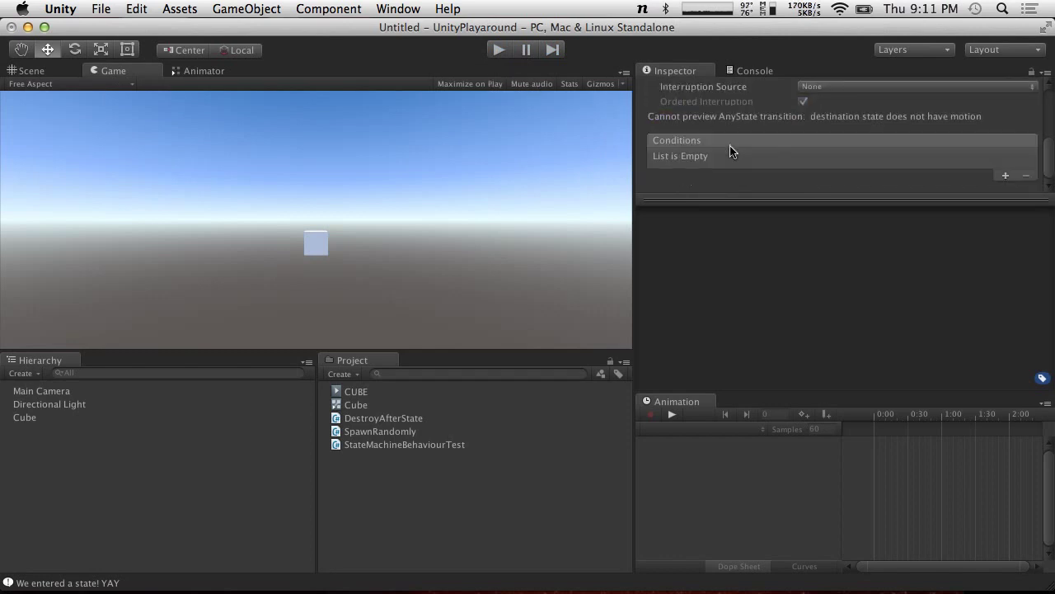
pyautogui.scroll(3, 730, 148)
pyautogui.scroll(-3, 731, 148)
pyautogui.click(1004, 176)
pyautogui.click(847, 155)
pyautogui.click(843, 155)
pyautogui.click(844, 154)
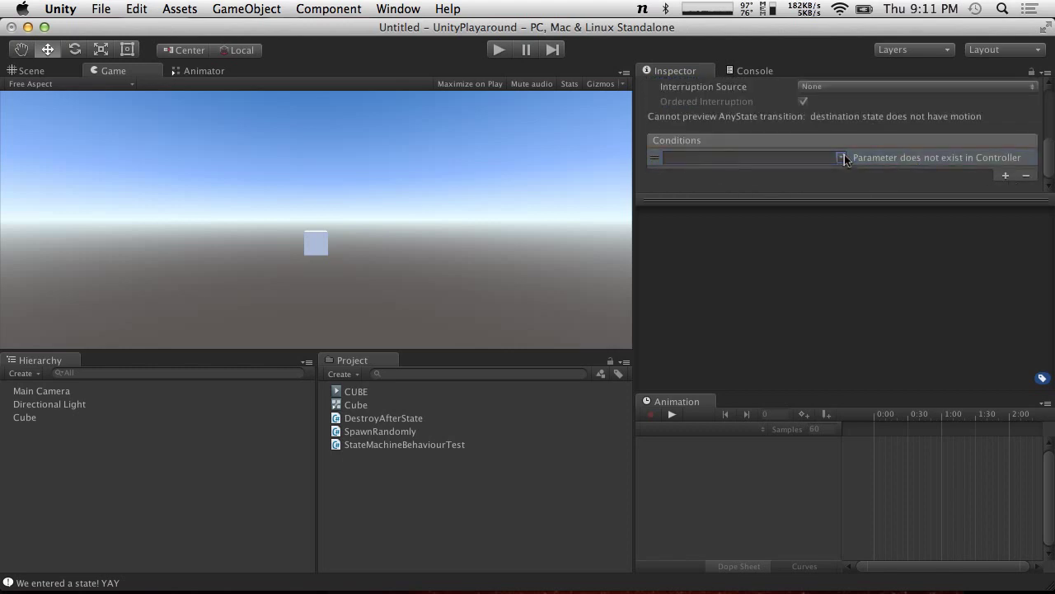
pyautogui.scroll(5, 813, 108)
pyautogui.scroll(-1, 767, 120)
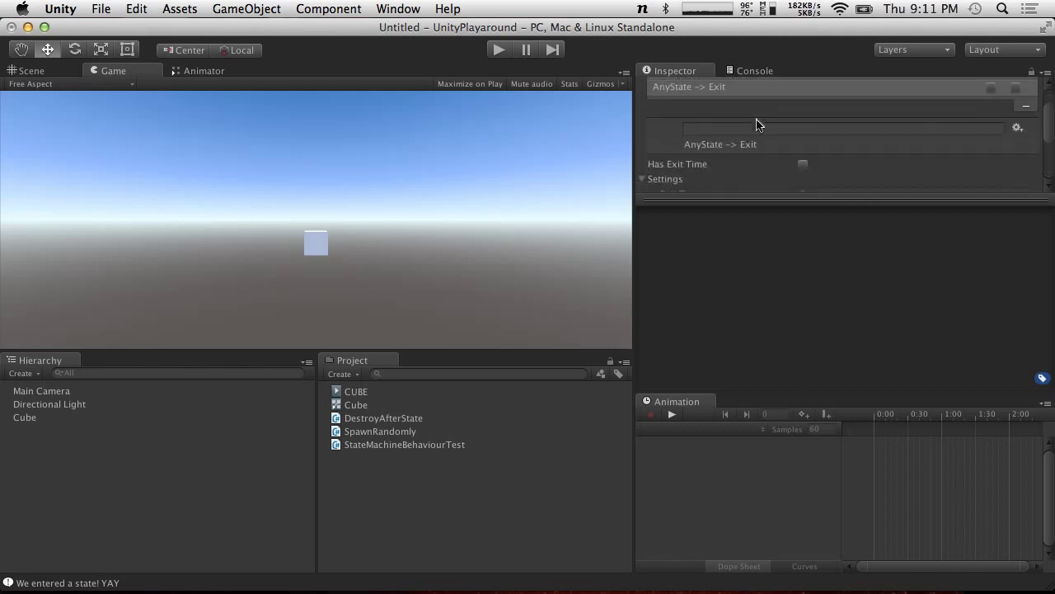
# Step: Add a Bool parameter named AlwaysFalse to the Animator controller
pyautogui.click(204, 70)
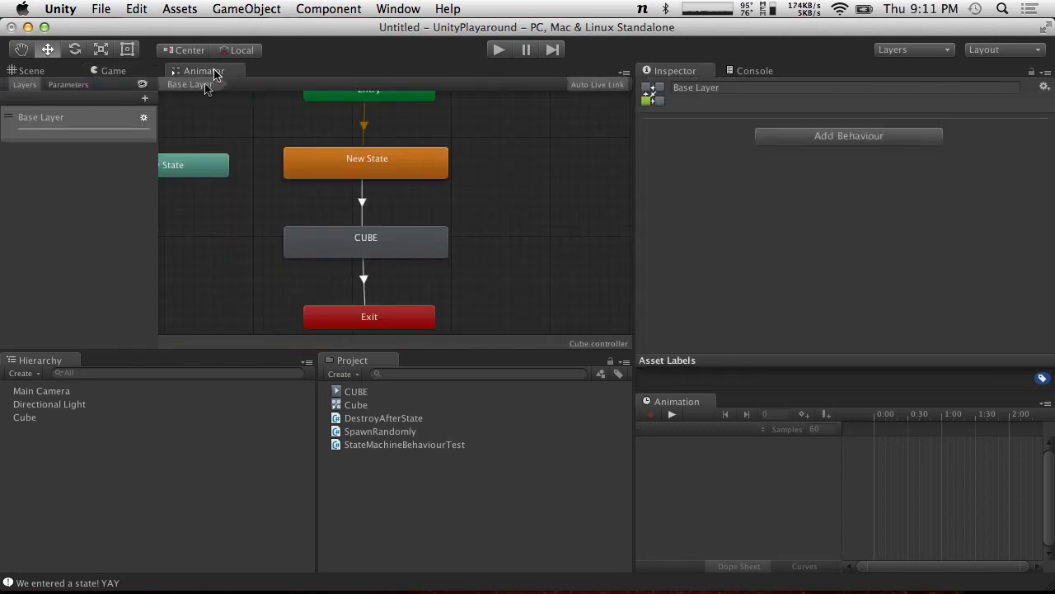
pyautogui.click(59, 84)
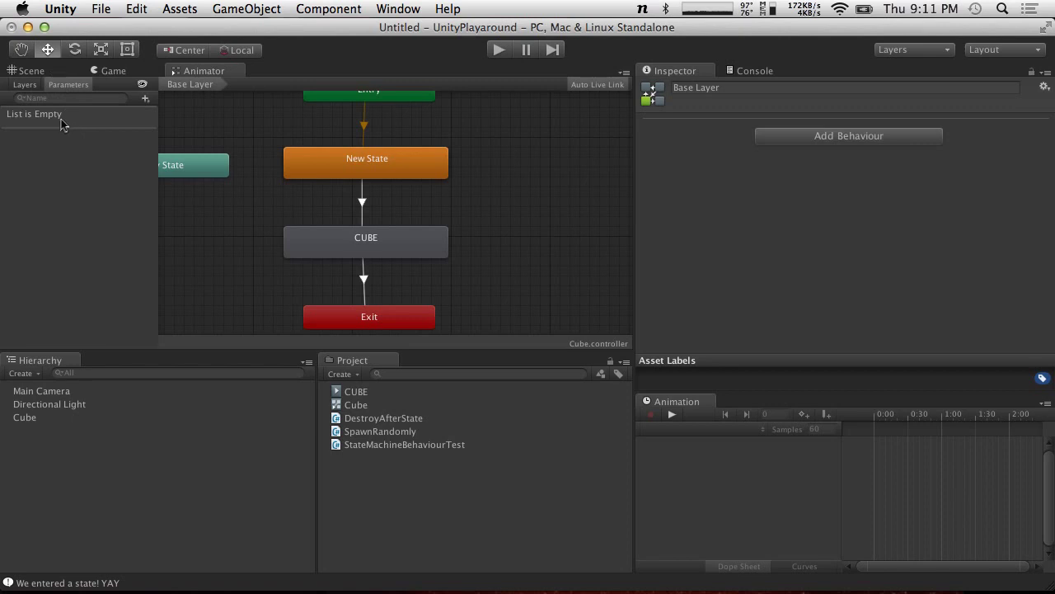
pyautogui.click(145, 100)
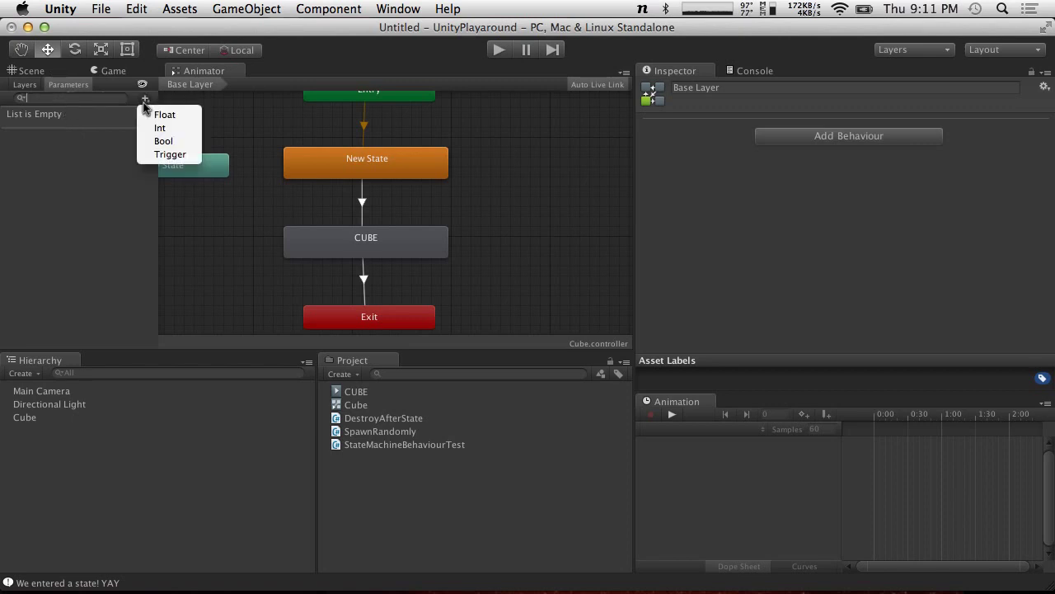
pyautogui.click(163, 141)
pyautogui.write('AlwaysFals')
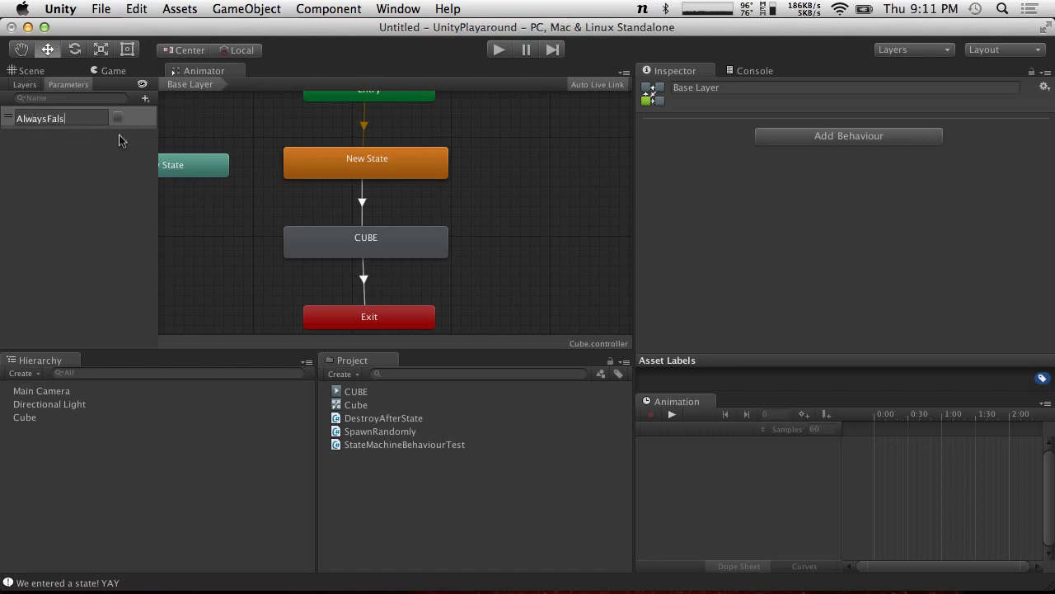
pyautogui.write('e')
pyautogui.press('Return')
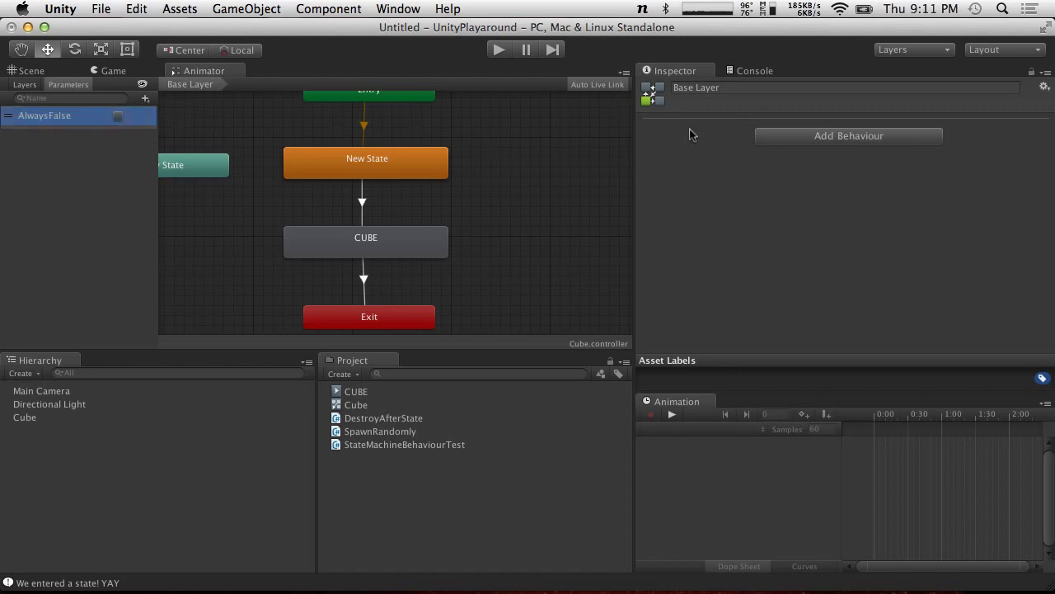
# Step: Make the CUBE to Exit transition's condition require the AlwaysFalse parameter to be false
pyautogui.click(364, 280)
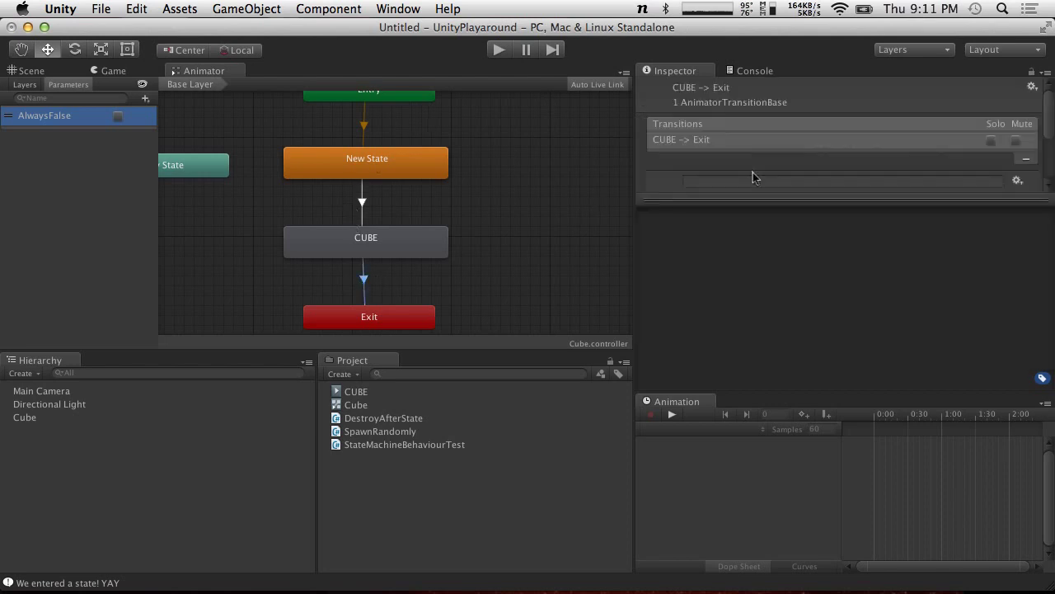
pyautogui.scroll(-2, 752, 177)
pyautogui.scroll(-2, 730, 174)
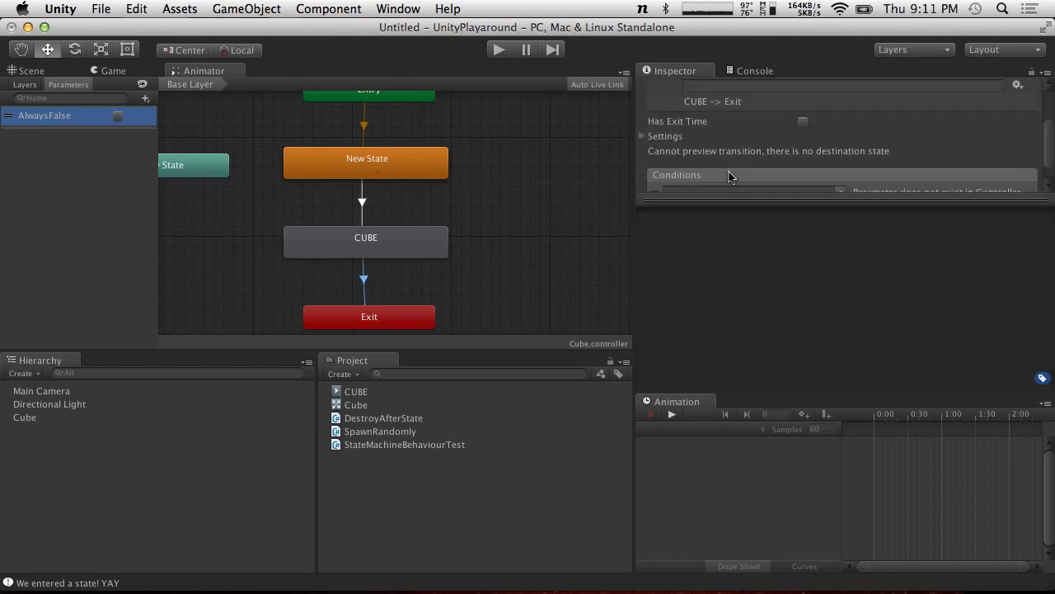
pyautogui.scroll(-2, 669, 142)
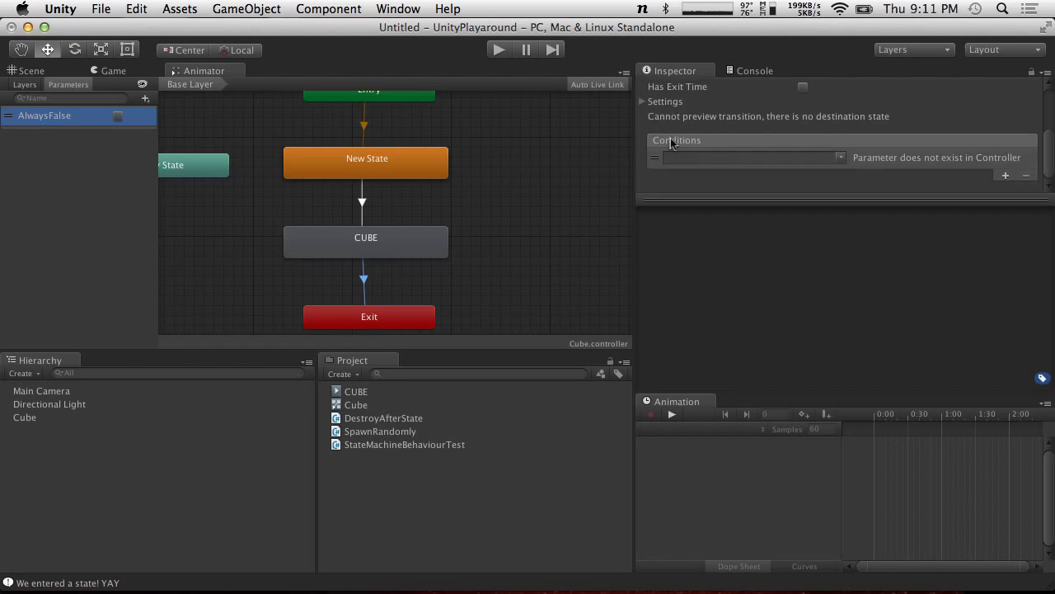
pyautogui.click(845, 160)
pyautogui.click(842, 160)
pyautogui.click(843, 161)
pyautogui.click(842, 160)
pyautogui.click(874, 171)
pyautogui.click(928, 158)
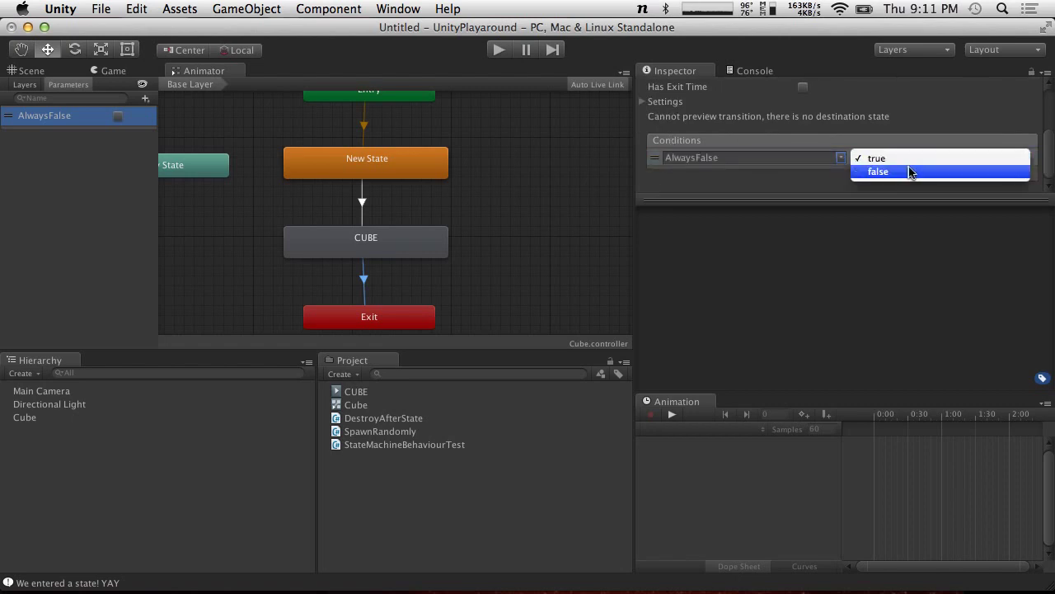
pyautogui.click(906, 178)
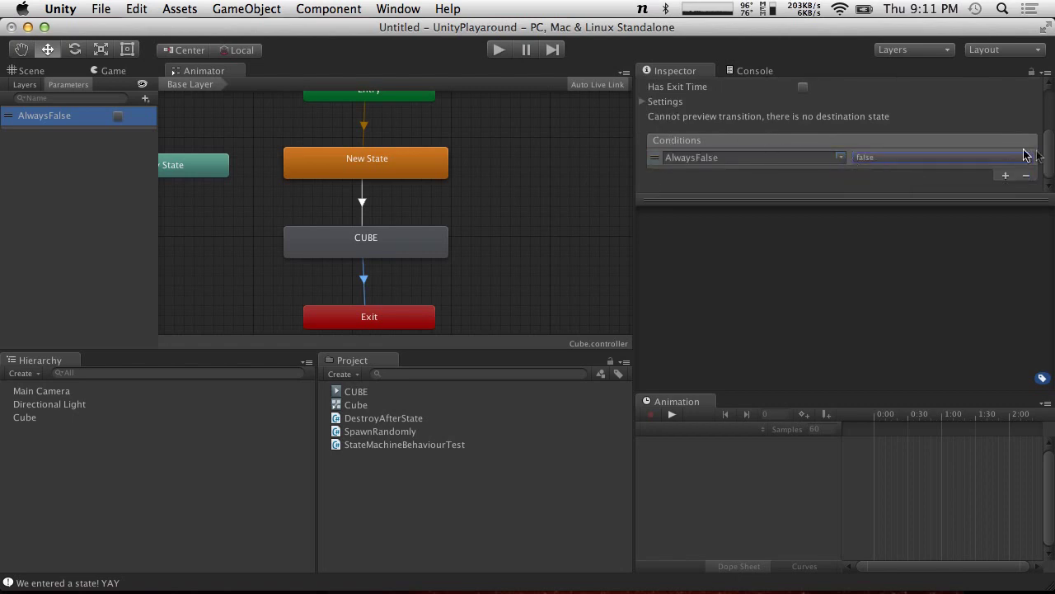
# Step: Run the scene twice to test the AlwaysFalse exit condition, stopping after each run
pyautogui.click(499, 51)
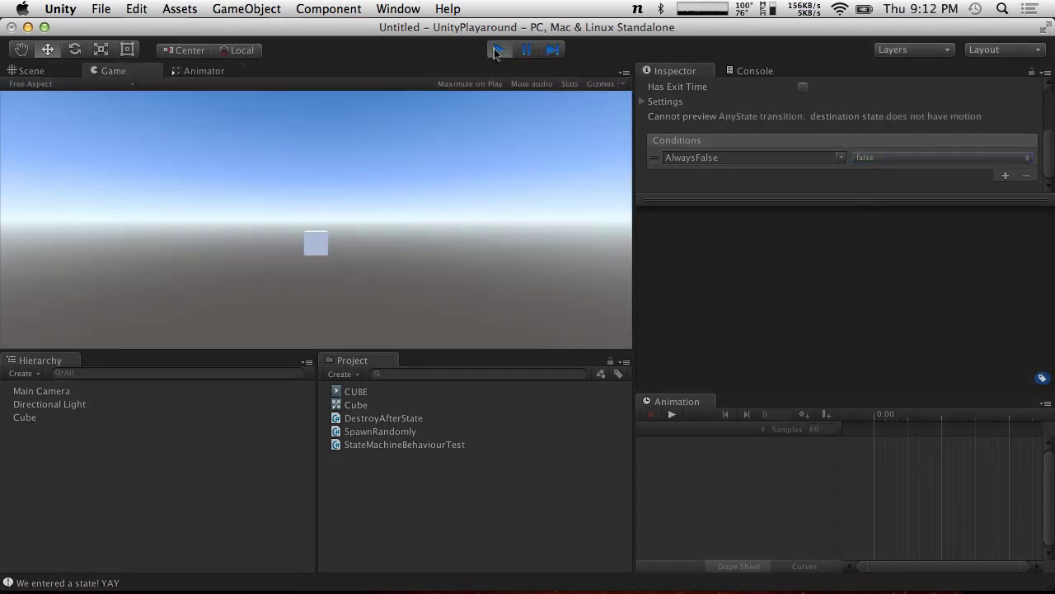
pyautogui.click(497, 50)
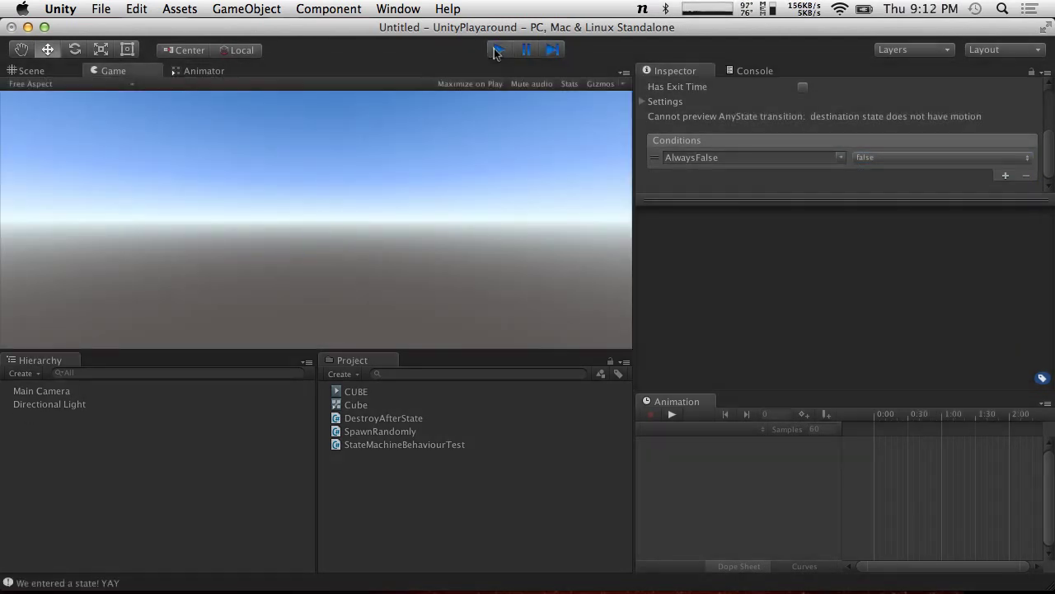
pyautogui.click(497, 51)
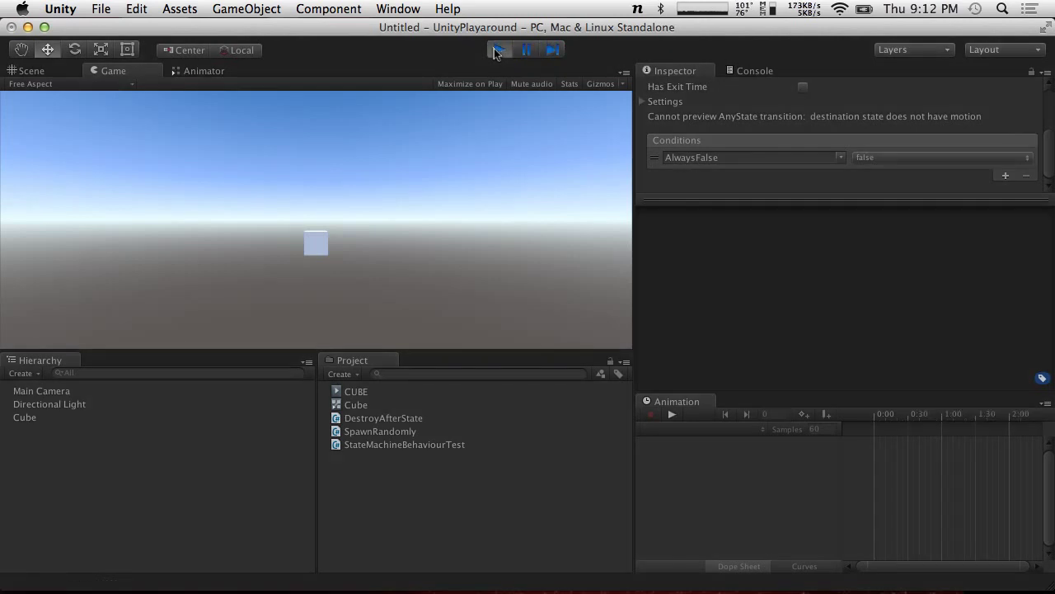
pyautogui.click(497, 50)
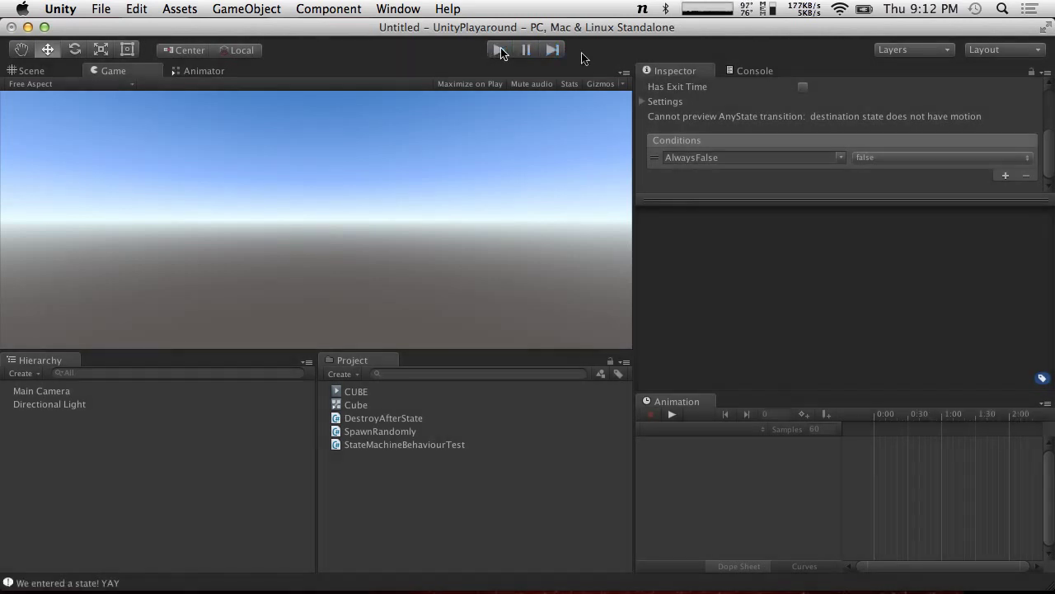
# Step: Enable Has Exit Time on the CUBE to Exit transition again and set its Exit Time to 1
pyautogui.scroll(5, 716, 105)
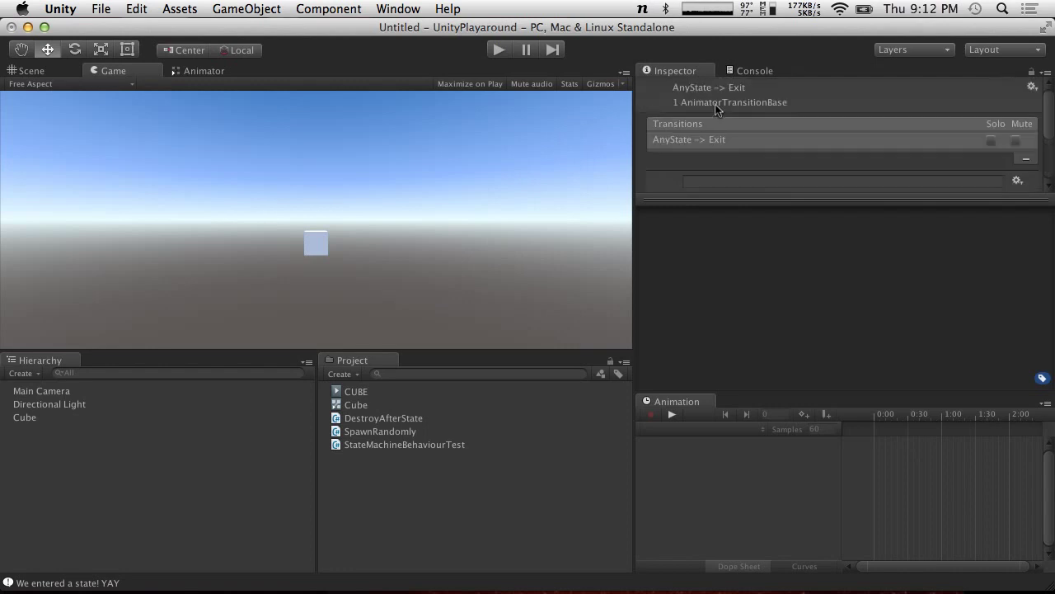
pyautogui.click(197, 71)
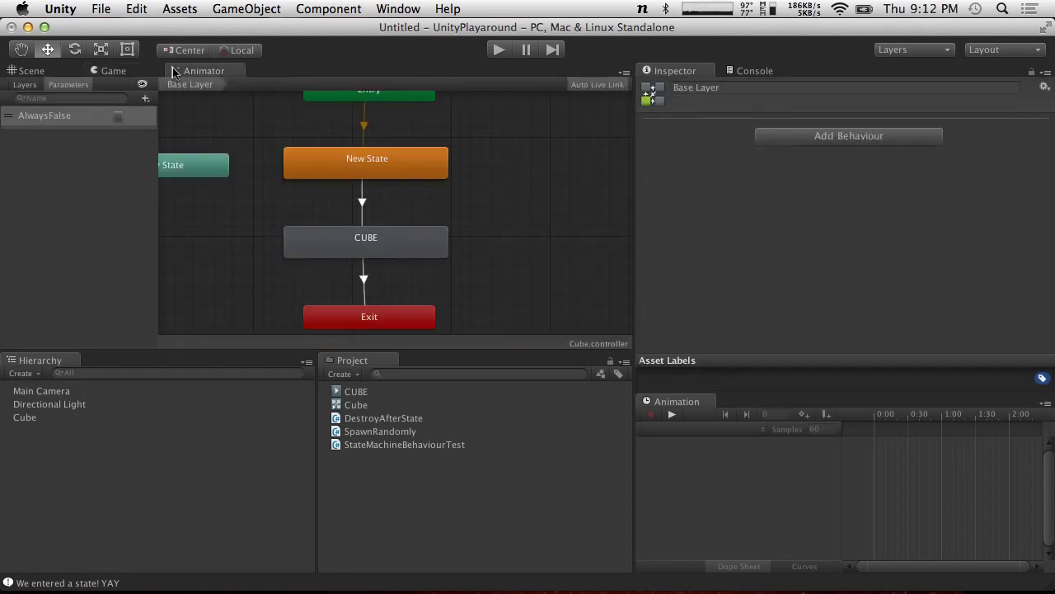
pyautogui.click(370, 250)
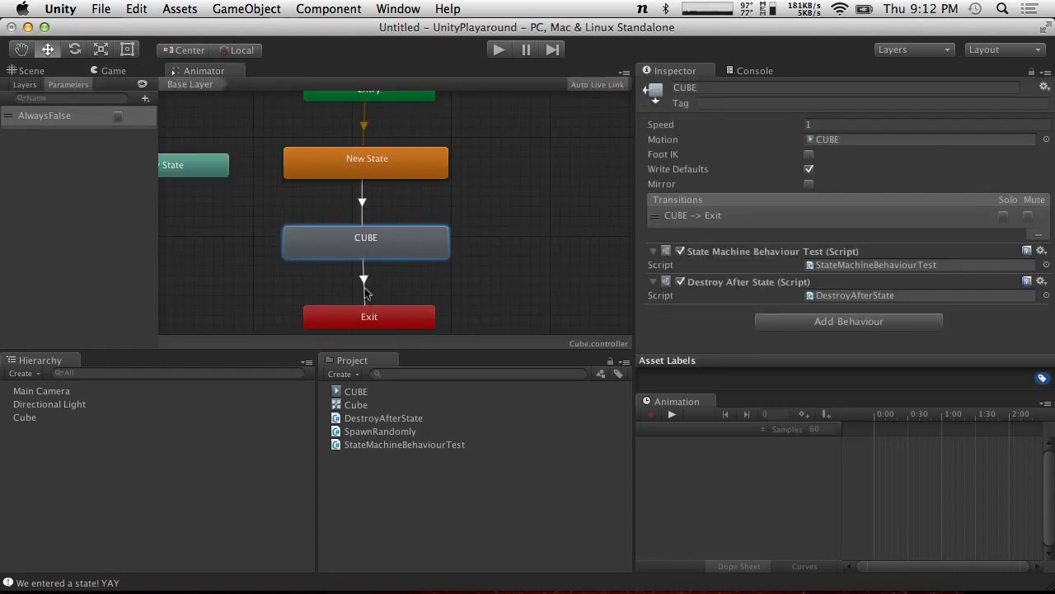
pyautogui.click(364, 286)
pyautogui.scroll(-5, 659, 167)
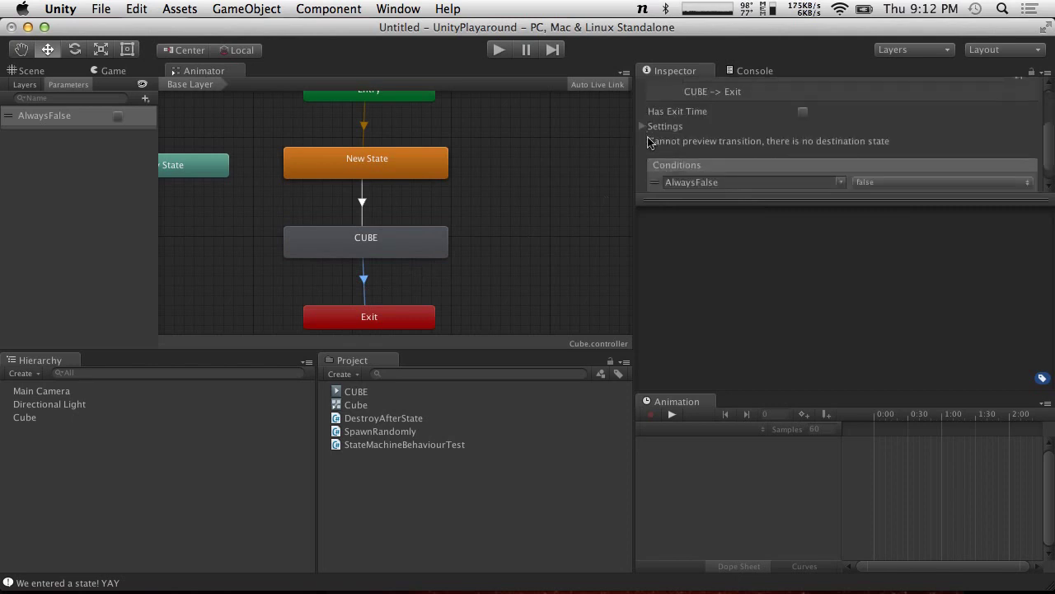
pyautogui.scroll(-2, 649, 141)
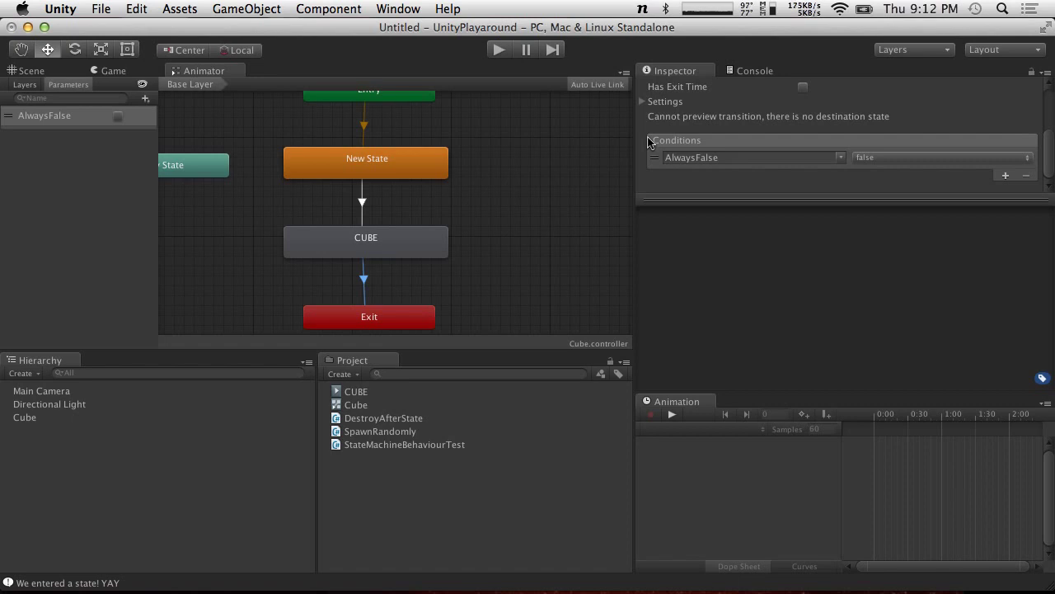
pyautogui.scroll(5, 649, 142)
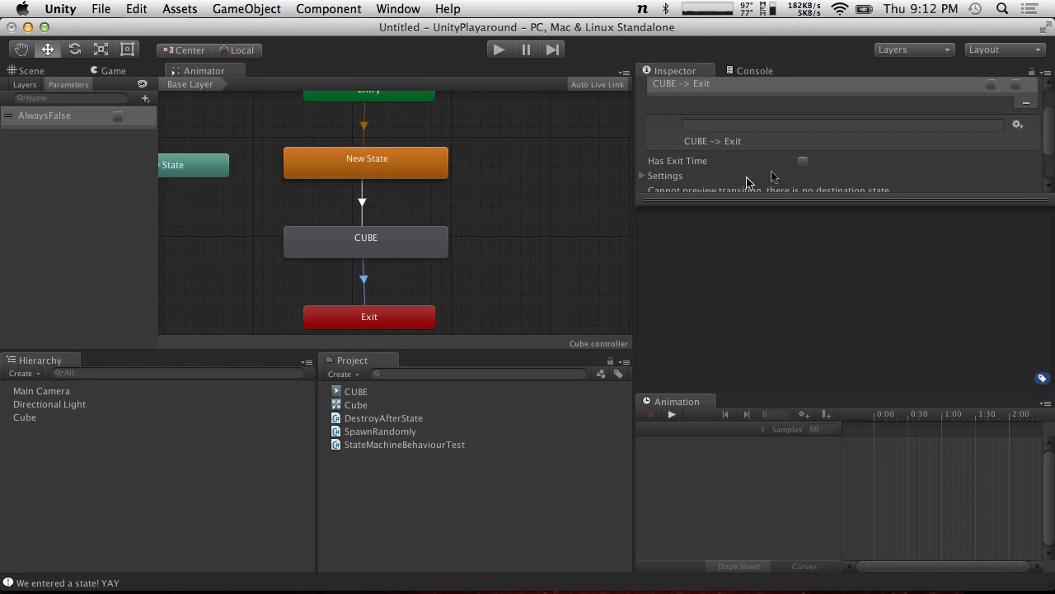
pyautogui.click(803, 160)
pyautogui.click(643, 176)
pyautogui.scroll(-5, 684, 172)
pyautogui.click(829, 100)
pyautogui.write('1')
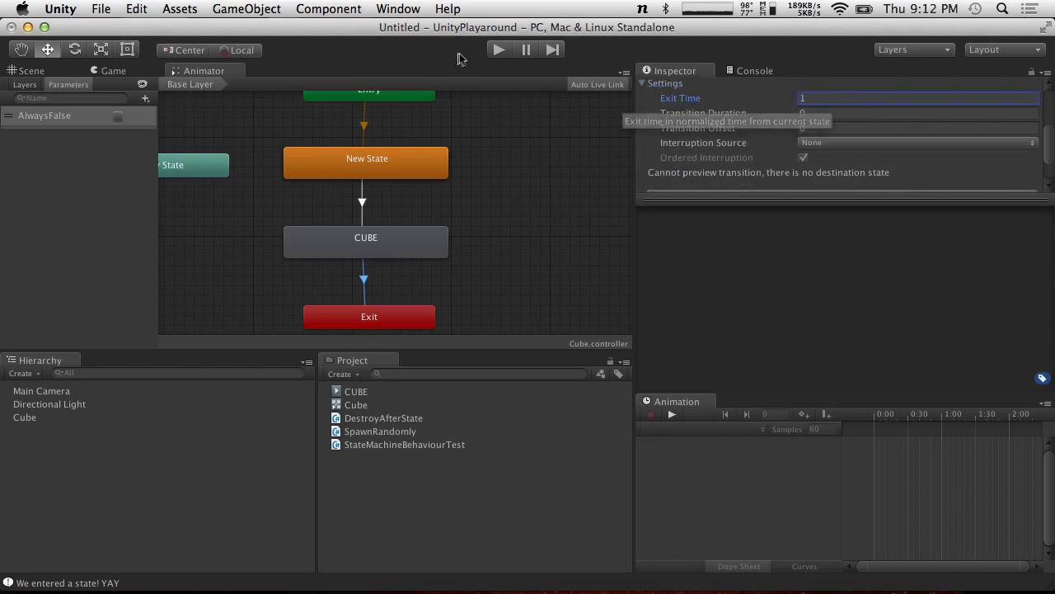
# Step: Play the scene twice to check when the cube is destroyed with the exit time of 1, stopping each run
pyautogui.click(497, 50)
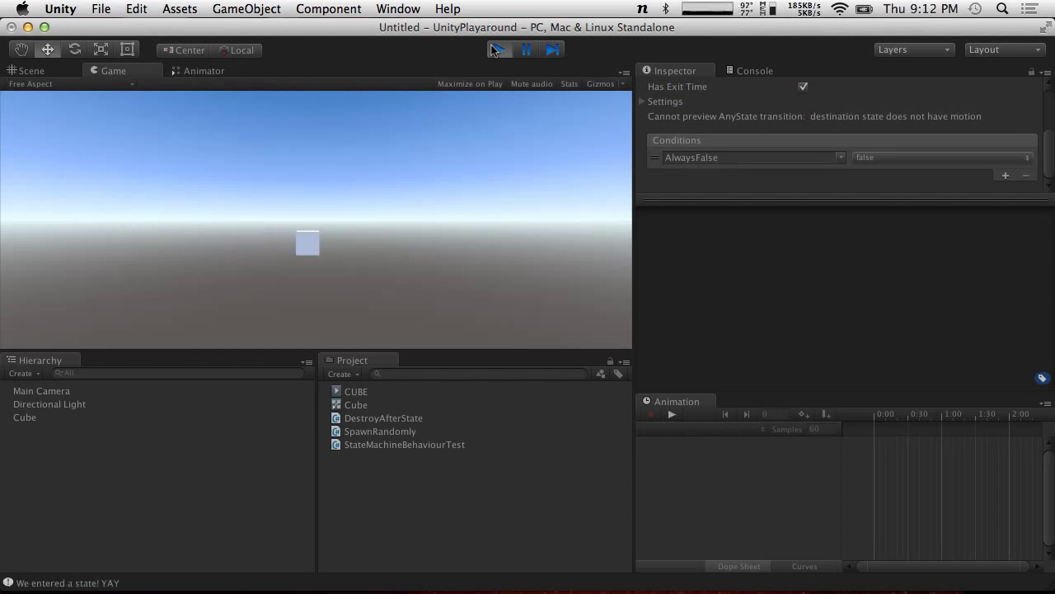
pyautogui.click(497, 50)
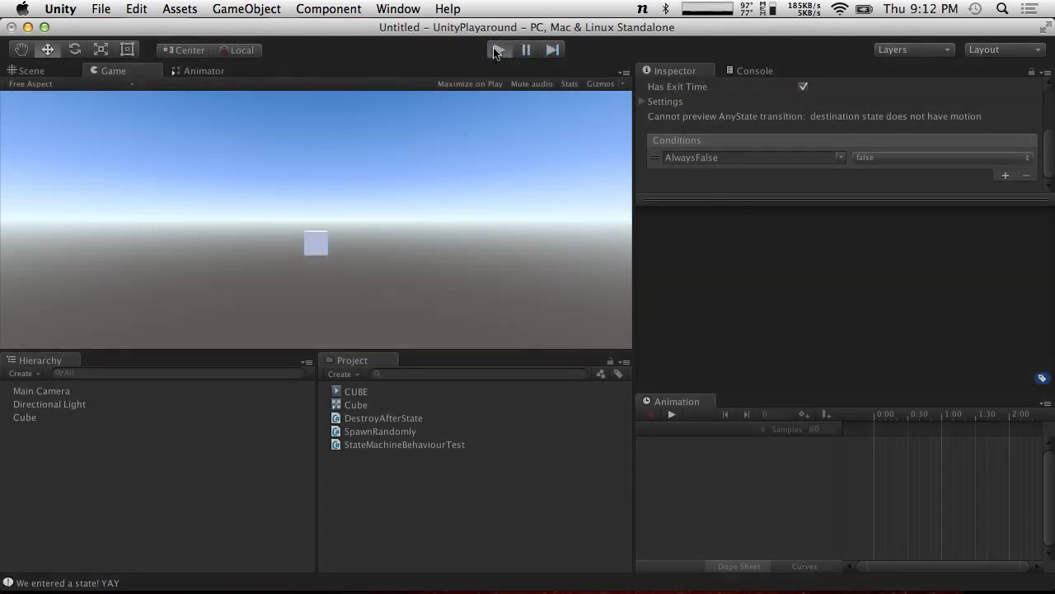
pyautogui.click(497, 51)
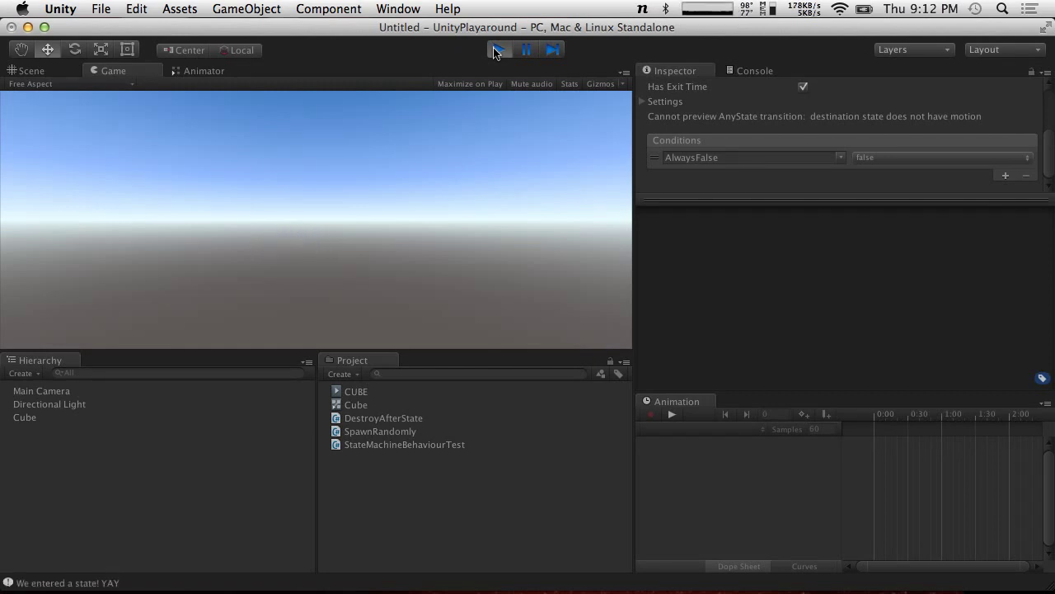
pyautogui.click(497, 51)
# Step: Examine the CUBE to Exit transition's timing settings and the options offered for its Interruption Source
pyautogui.scroll(2, 782, 99)
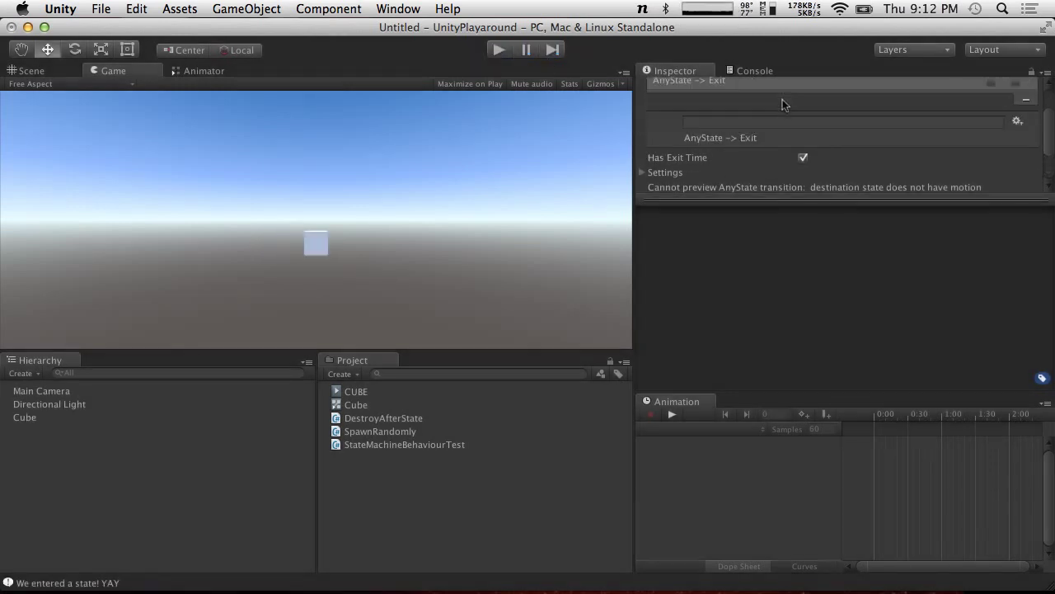
pyautogui.click(649, 172)
pyautogui.scroll(-4, 646, 174)
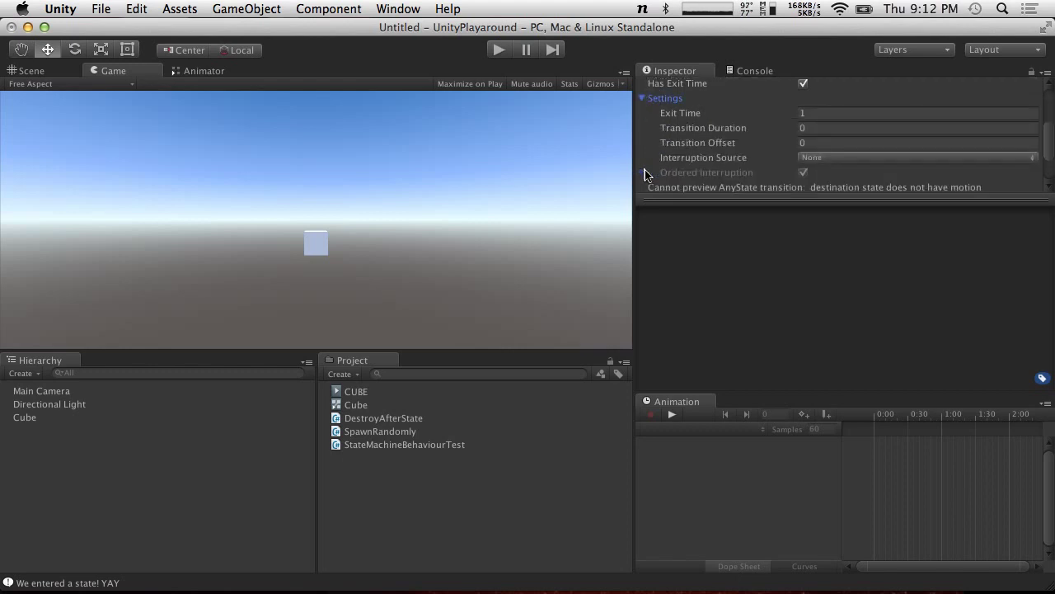
pyautogui.click(183, 72)
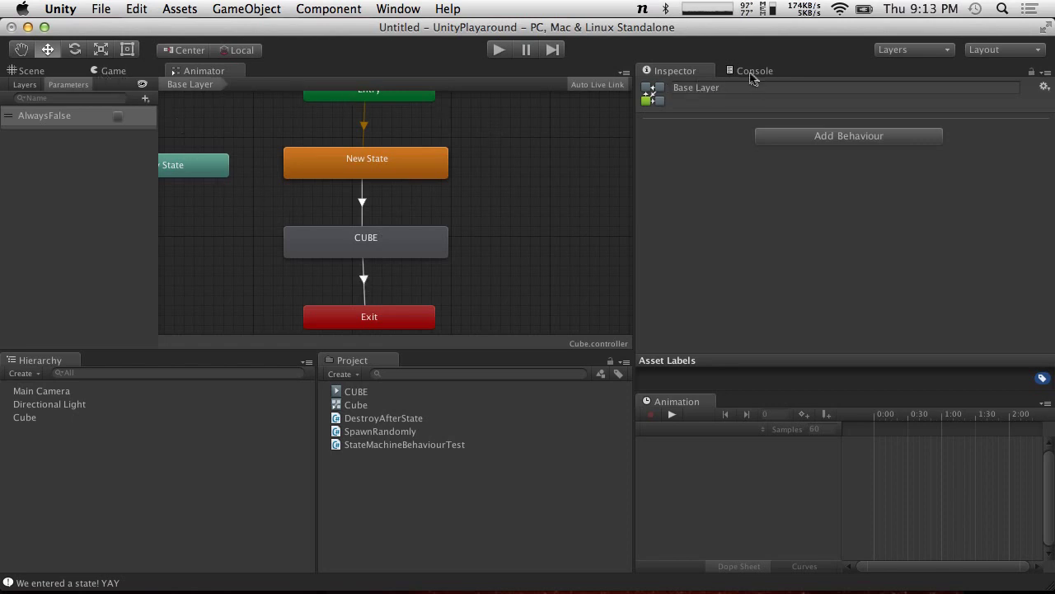
pyautogui.click(364, 283)
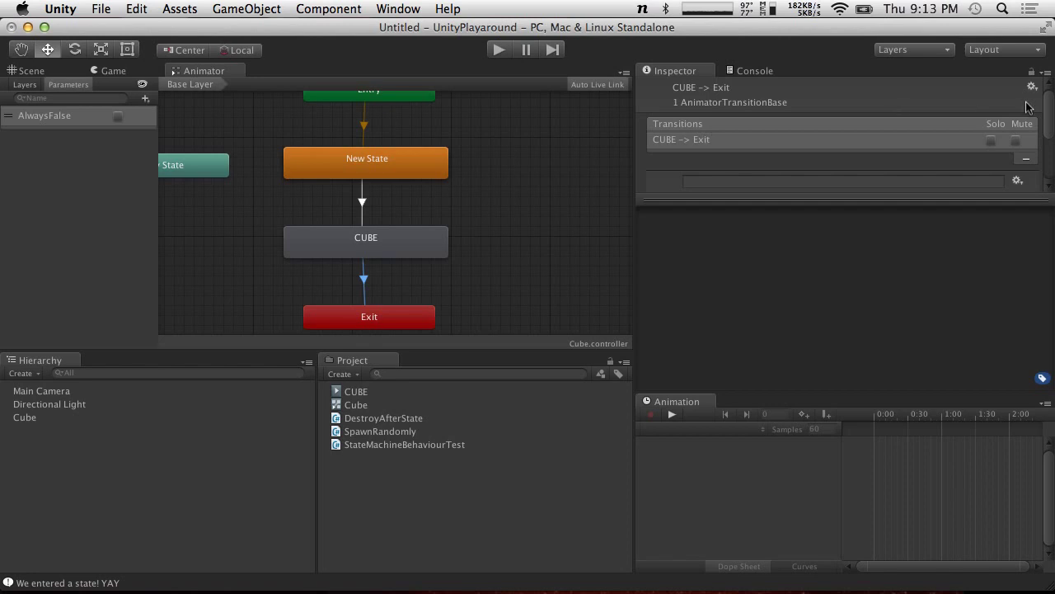
pyautogui.moveTo(1051, 115); pyautogui.dragTo(1051, 150)
pyautogui.scroll(1, 744, 160)
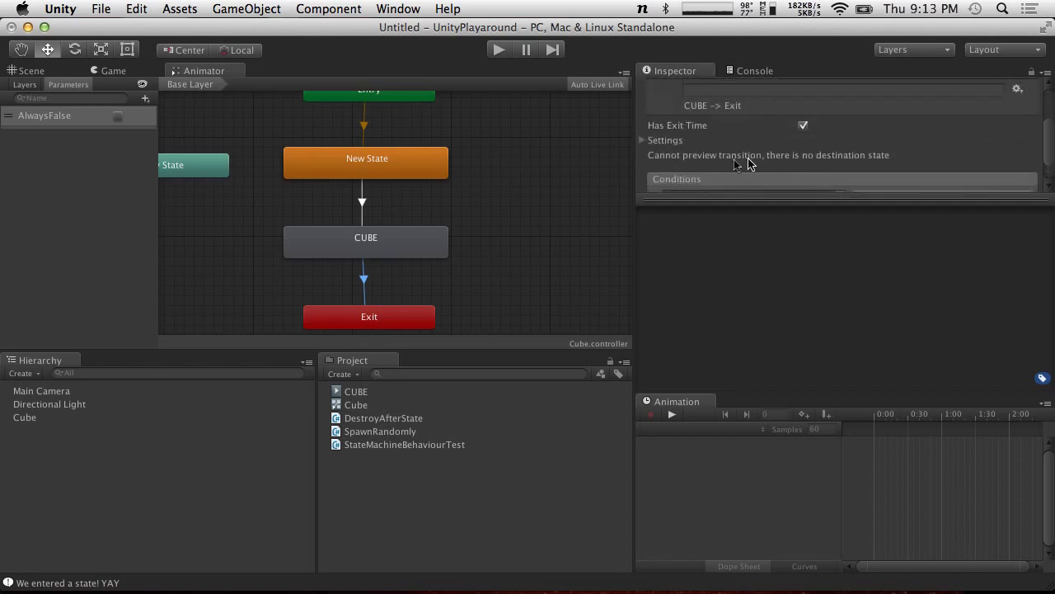
pyautogui.click(643, 140)
pyautogui.scroll(-2, 1052, 147)
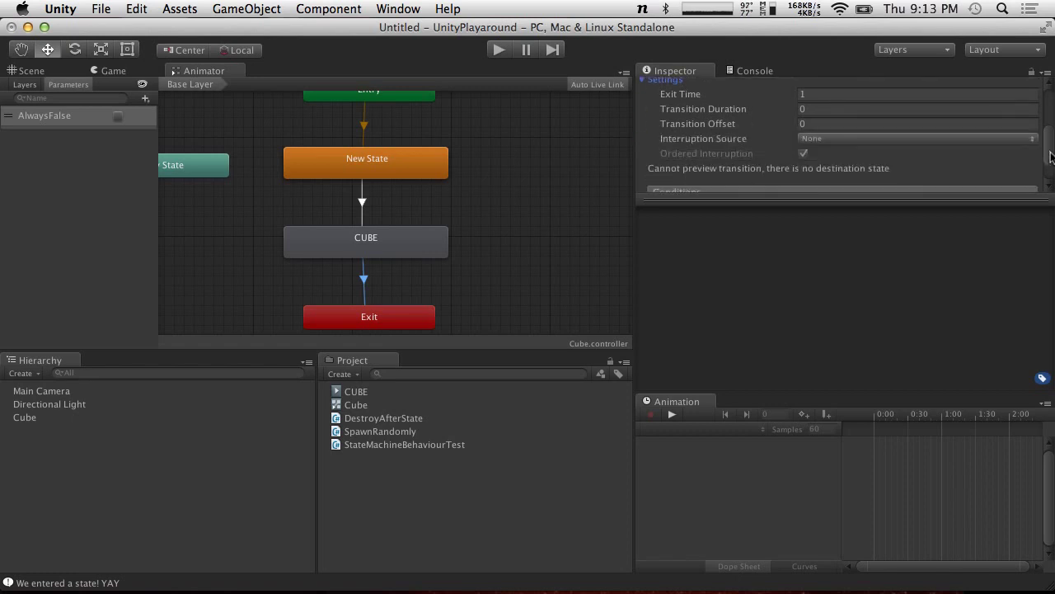
pyautogui.click(853, 140)
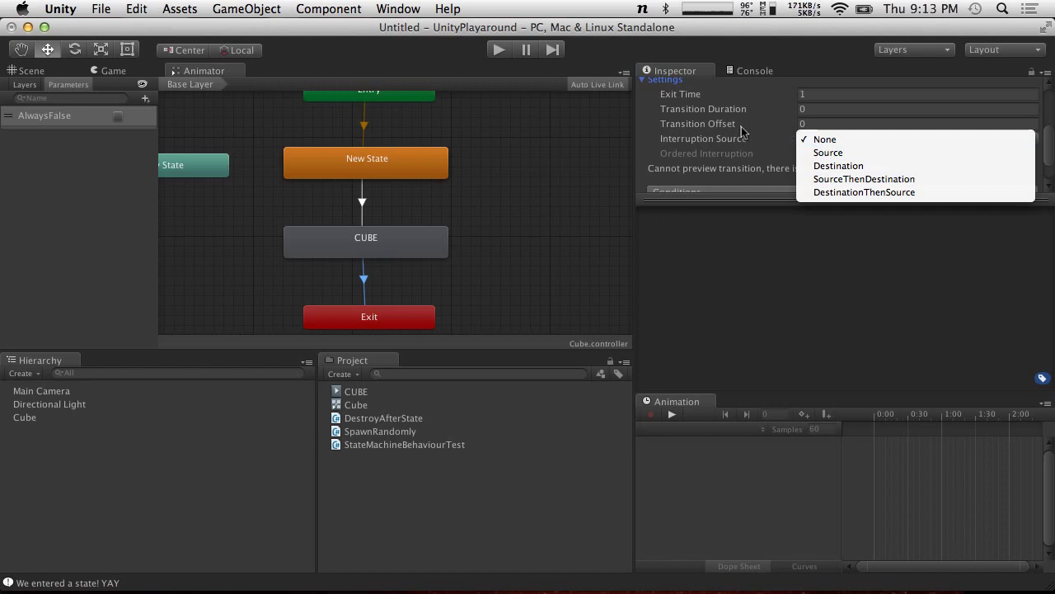
pyautogui.click(728, 152)
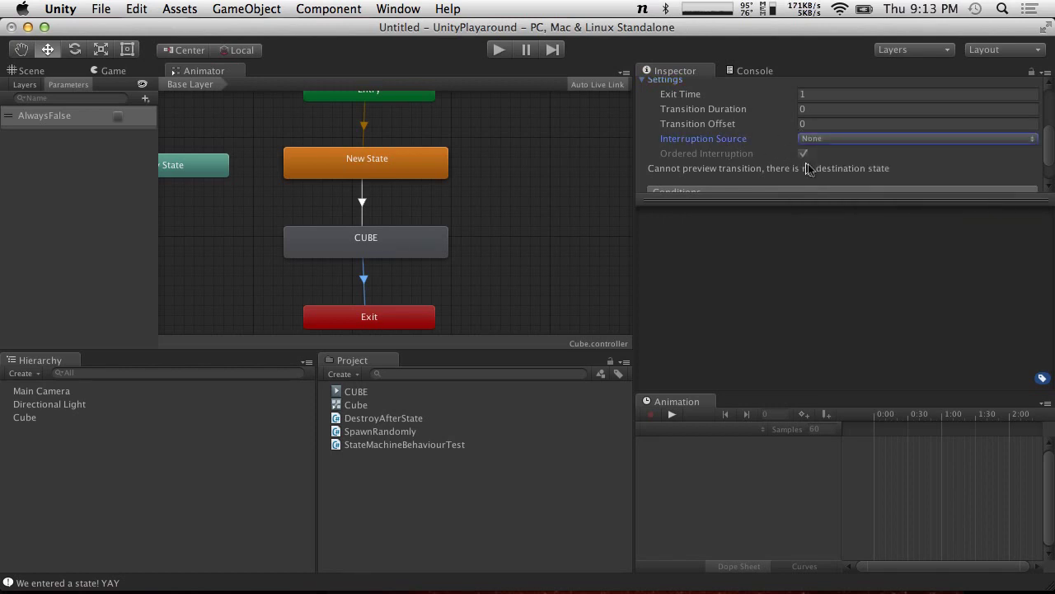
pyautogui.click(838, 140)
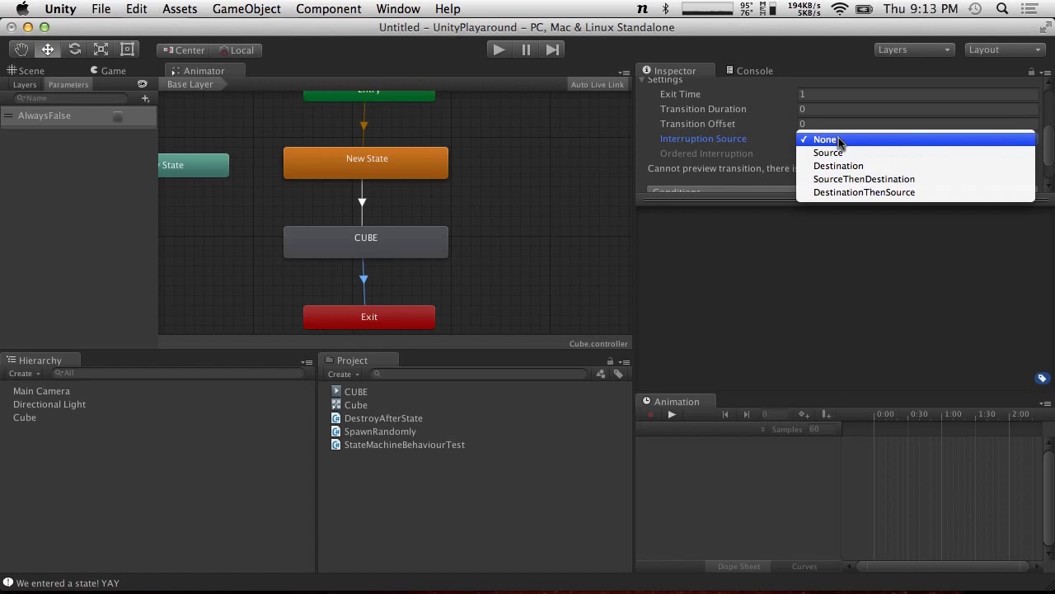
# Step: Collapse the settings of the CUBE -> Exit transition and show the Game view
pyautogui.click(697, 139)
pyautogui.scroll(3, 699, 138)
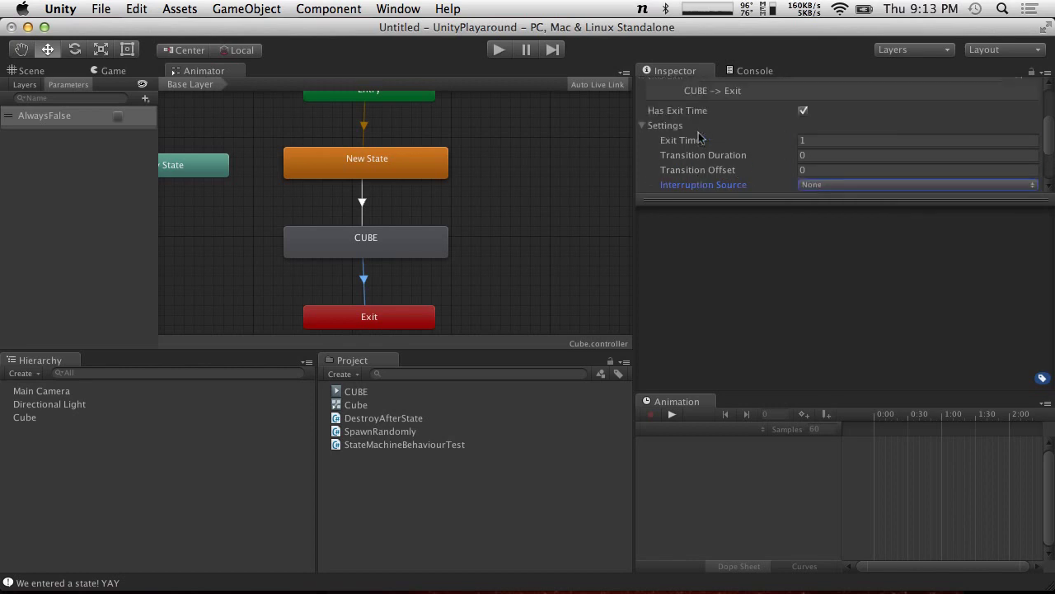
pyautogui.click(643, 126)
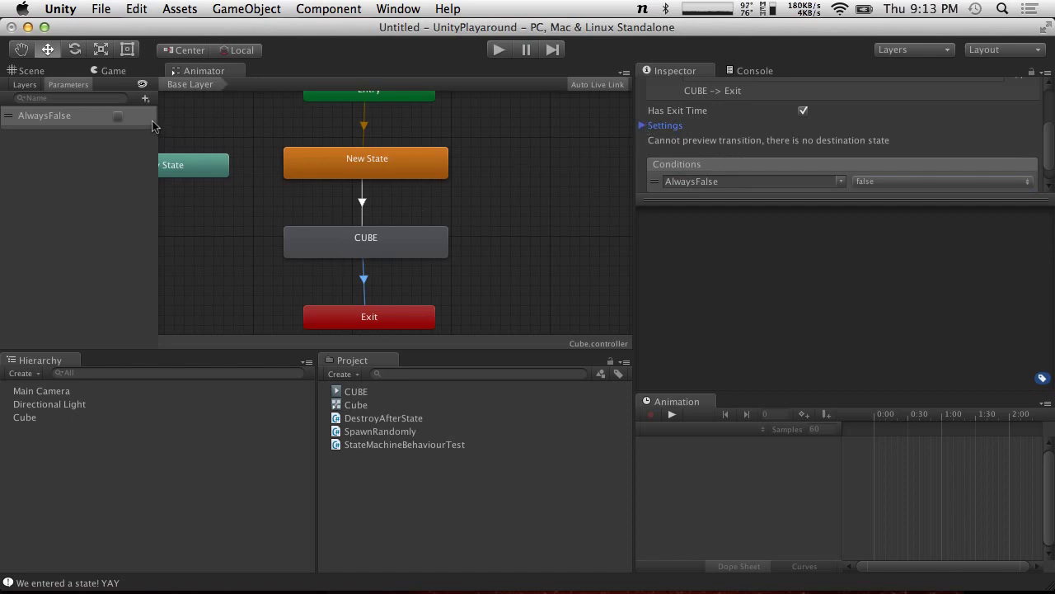
pyautogui.click(112, 71)
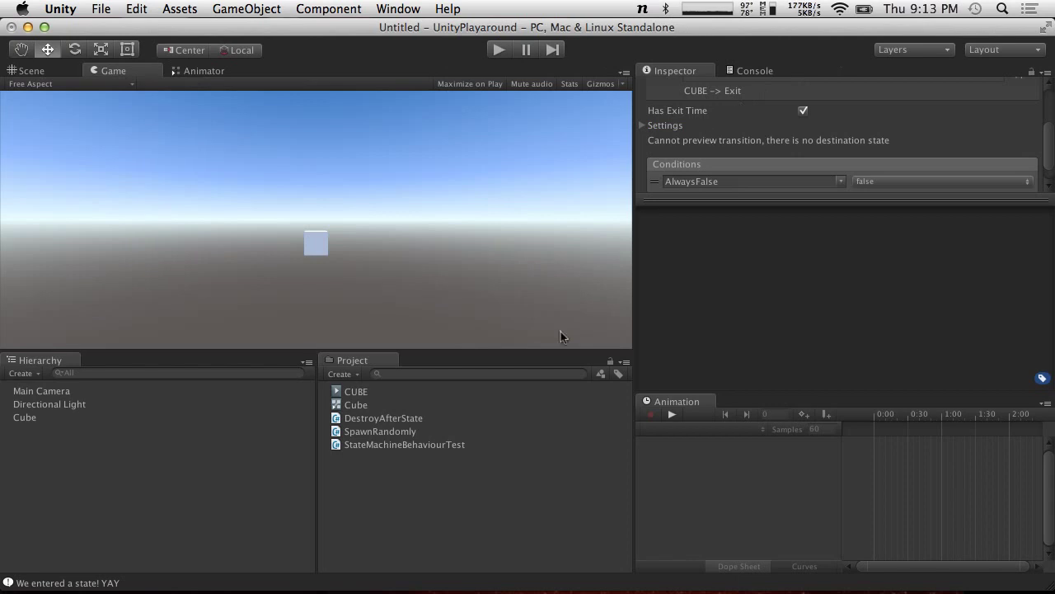
pyautogui.press('super+Tab')
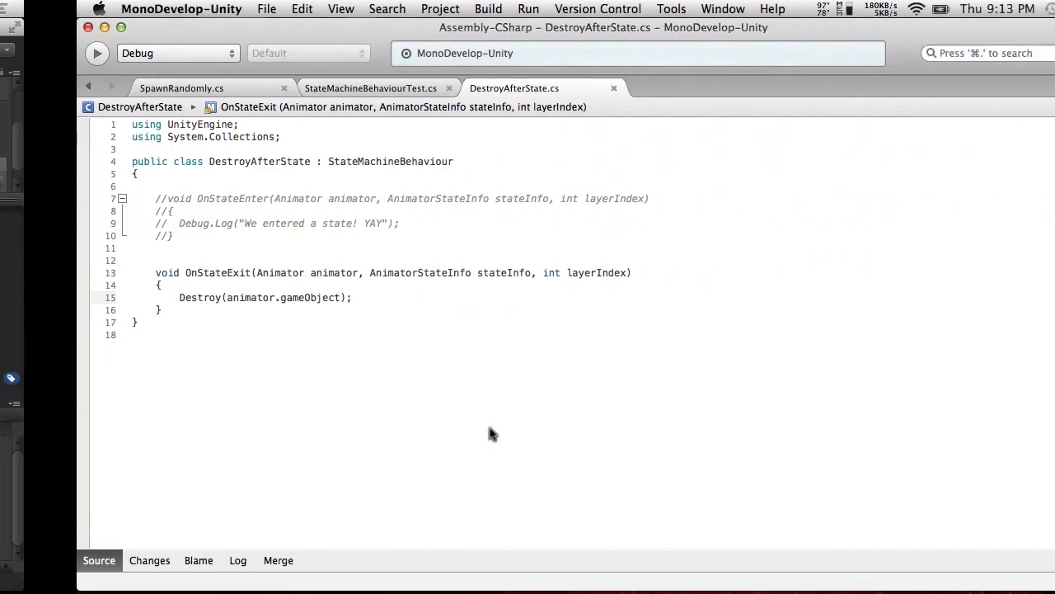
pyautogui.hotkey('ctrl', 'Right')
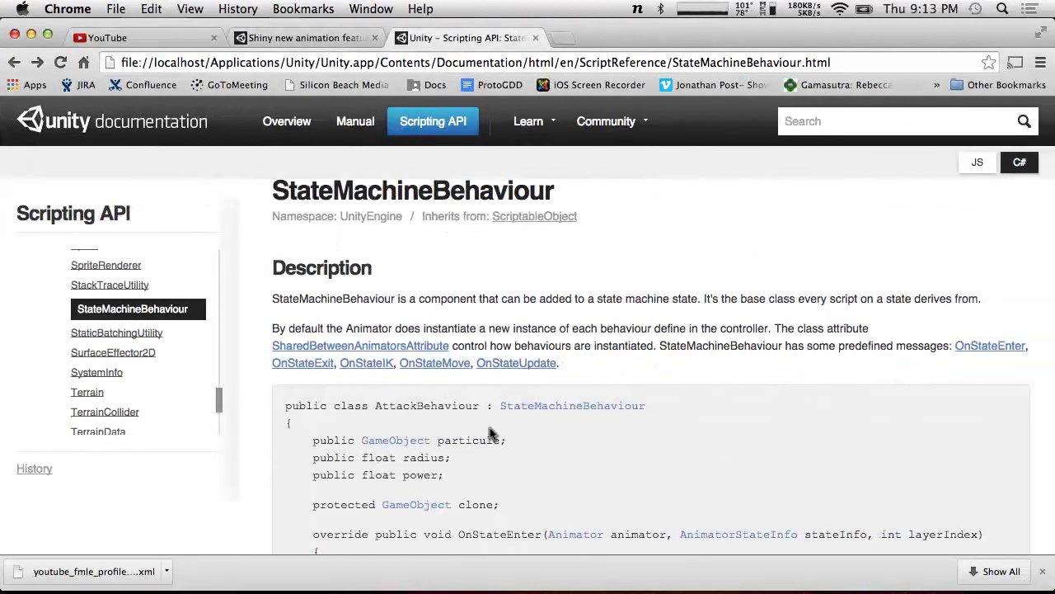
pyautogui.hotkey('ctrl', 'Left')
pyautogui.hotkey('ctrl', 'Left')
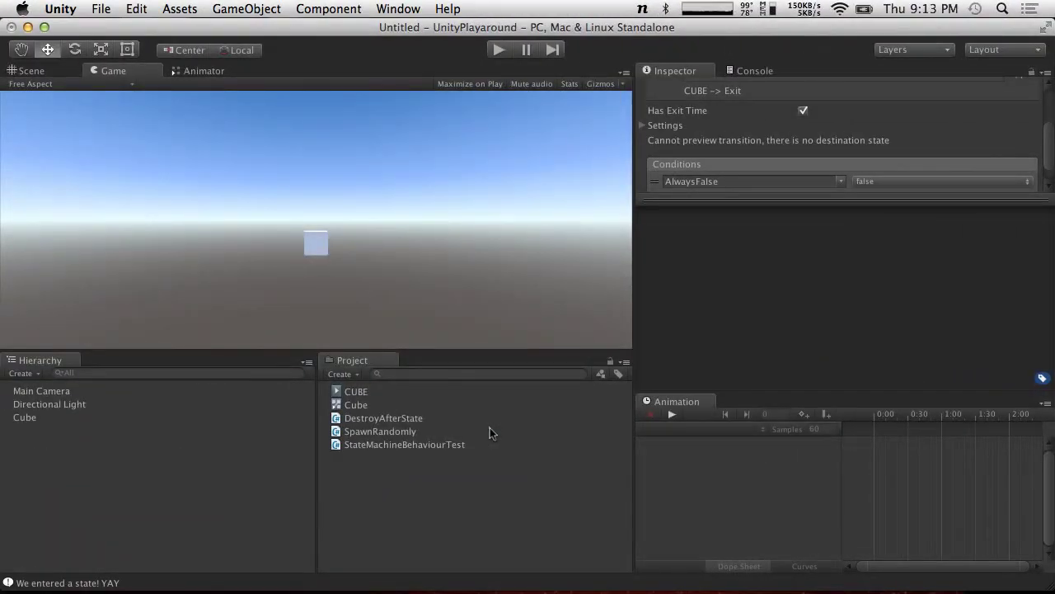
# Step: Delete the existing Cube from the scene and create a new 3D cube in its place
pyautogui.click(29, 419)
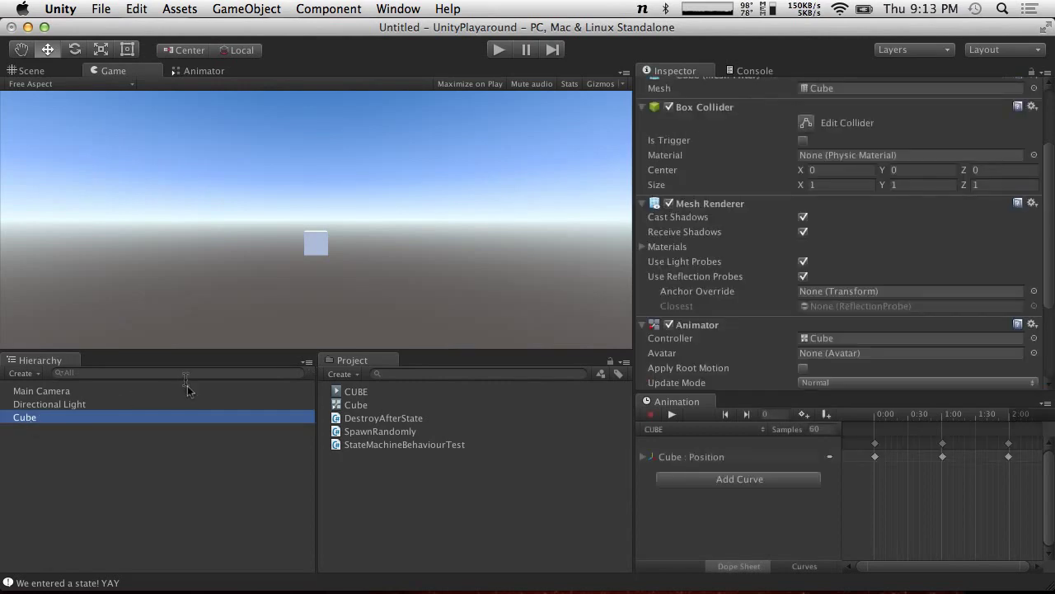
pyautogui.rightClick(41, 422)
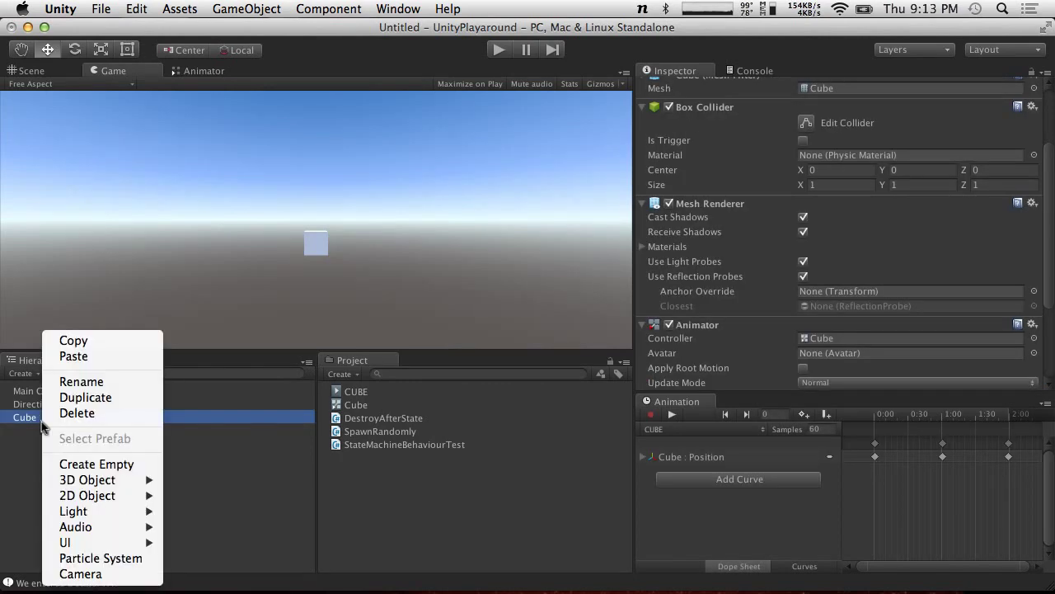
pyautogui.click(71, 410)
pyautogui.click(33, 374)
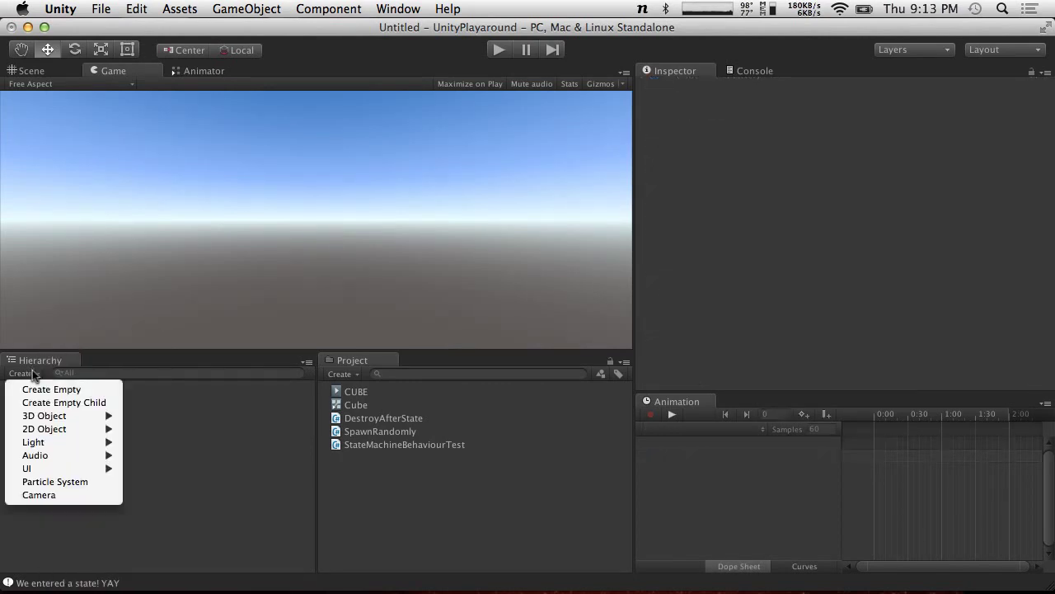
pyautogui.moveTo(63, 418)
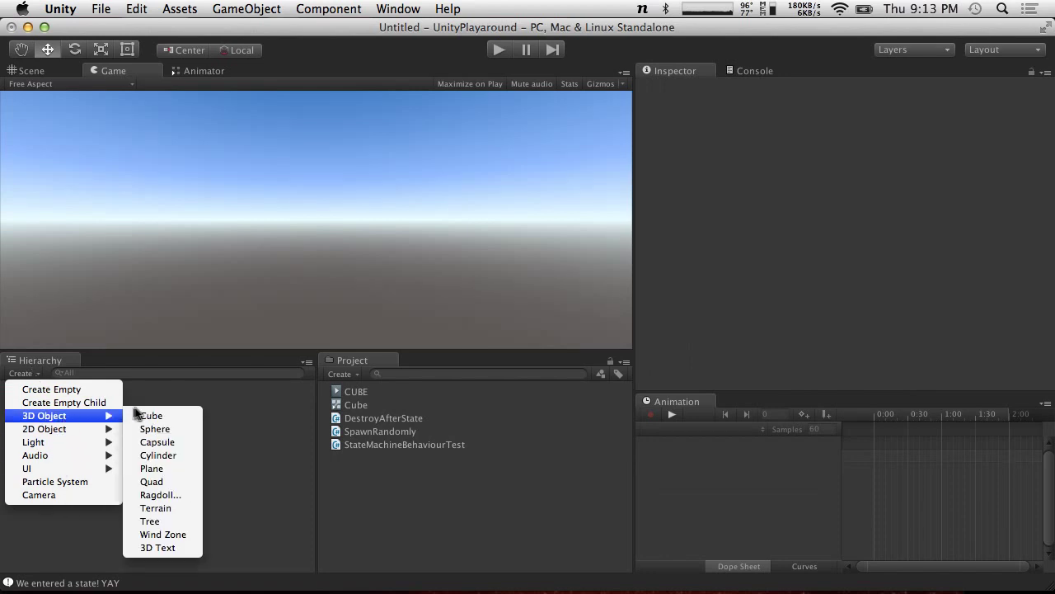
pyautogui.click(177, 416)
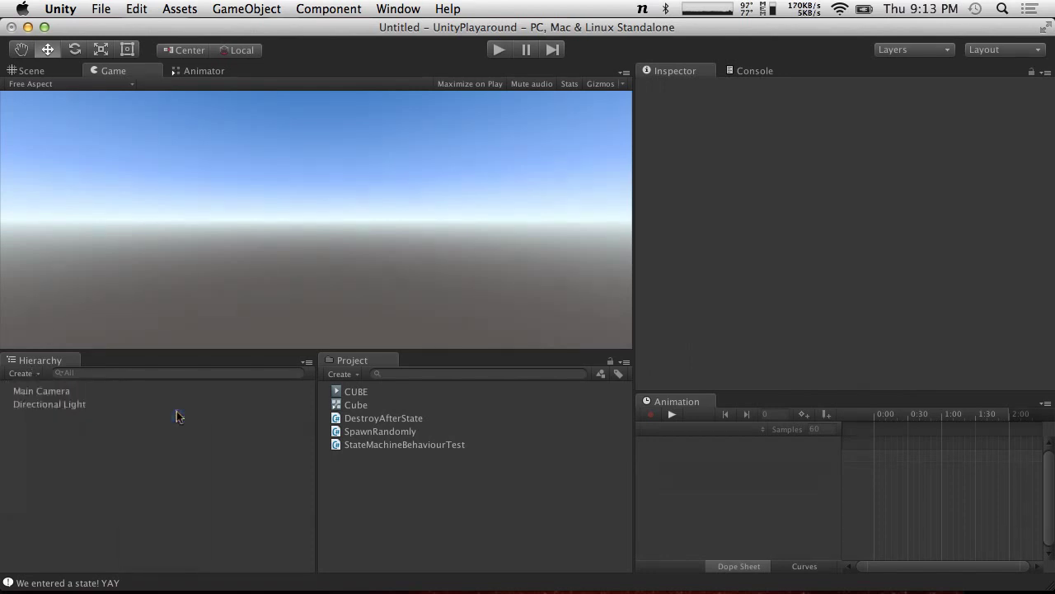
# Step: Add an Animator component to the new cube
pyautogui.click(328, 8)
pyautogui.moveTo(402, 7)
pyautogui.moveTo(297, 7)
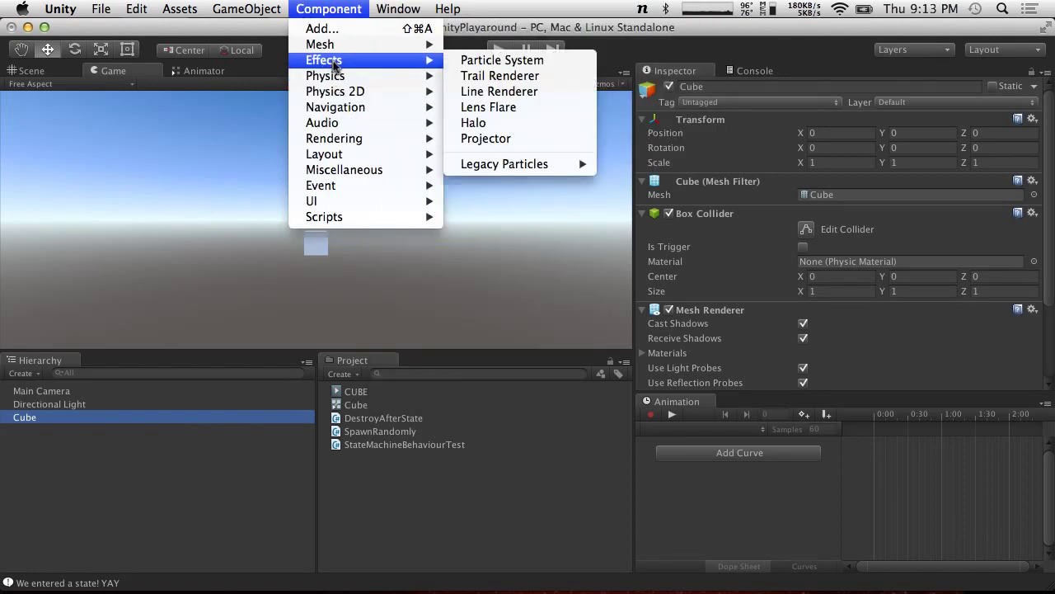
pyautogui.moveTo(338, 124)
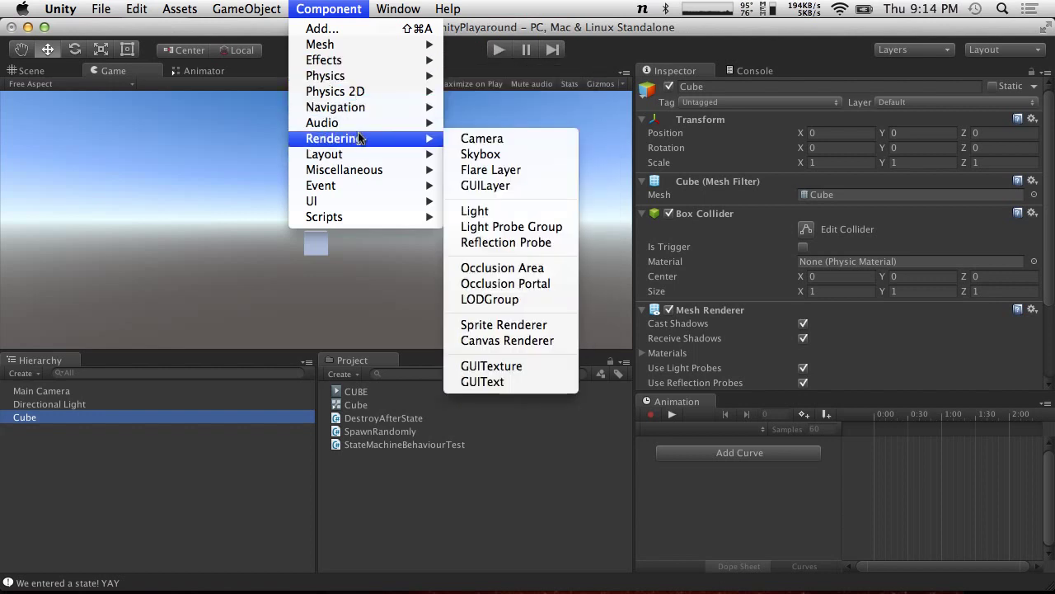
pyautogui.moveTo(381, 169)
pyautogui.click(518, 172)
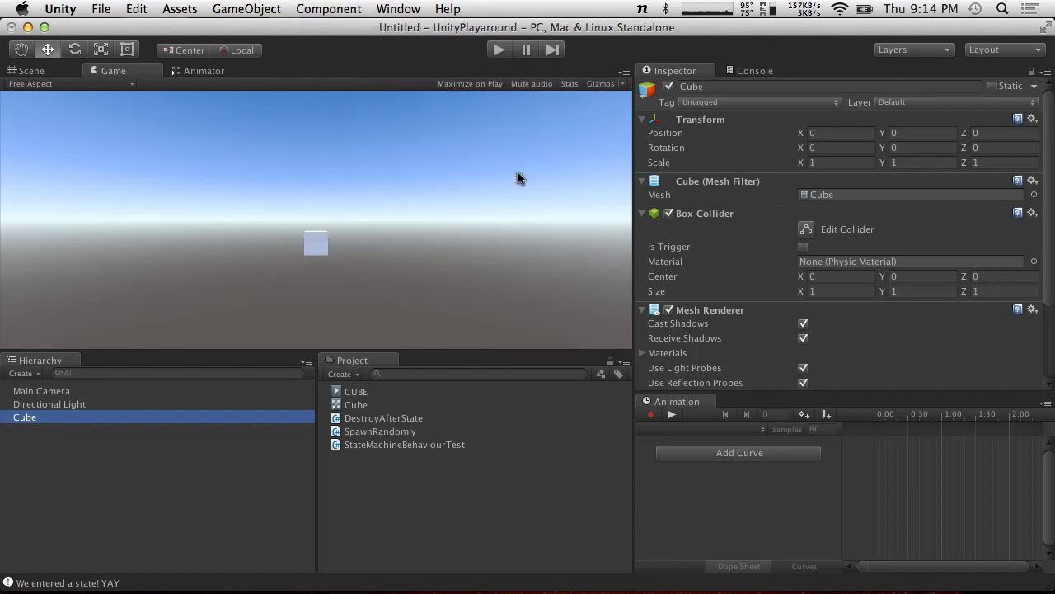
# Step: Assign the Cube controller to the new cube's Animator and open that controller for editing
pyautogui.scroll(-5, 958, 213)
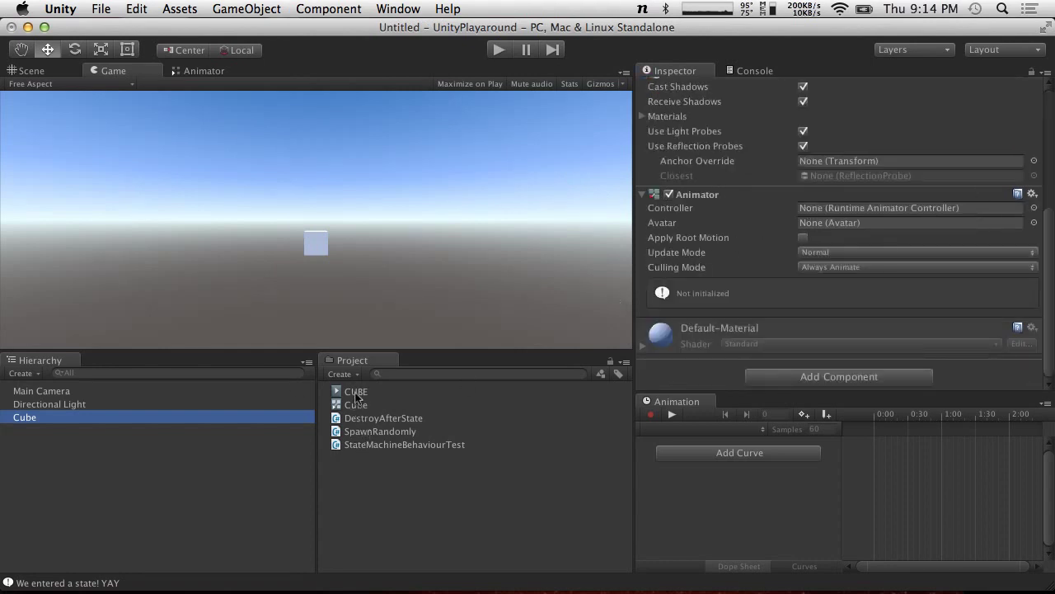
pyautogui.moveTo(354, 405); pyautogui.dragTo(827, 216)
pyautogui.click(830, 216)
pyautogui.doubleClick(829, 216)
# Step: Delete the CUBE state from the Base Layer of the controller
pyautogui.click(376, 176)
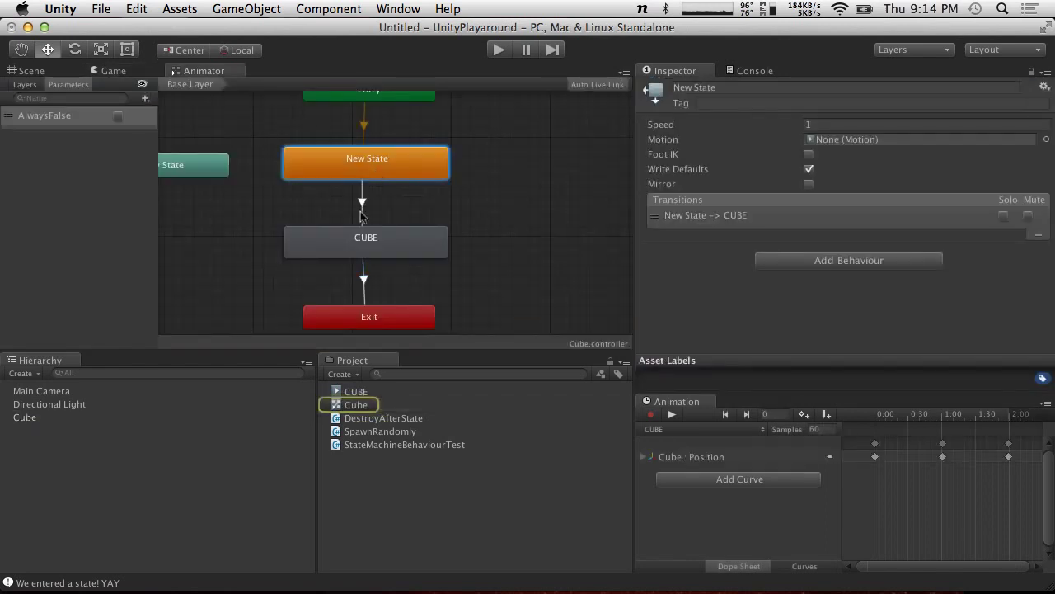
pyautogui.click(360, 191)
pyautogui.click(363, 169)
pyautogui.rightClick(360, 245)
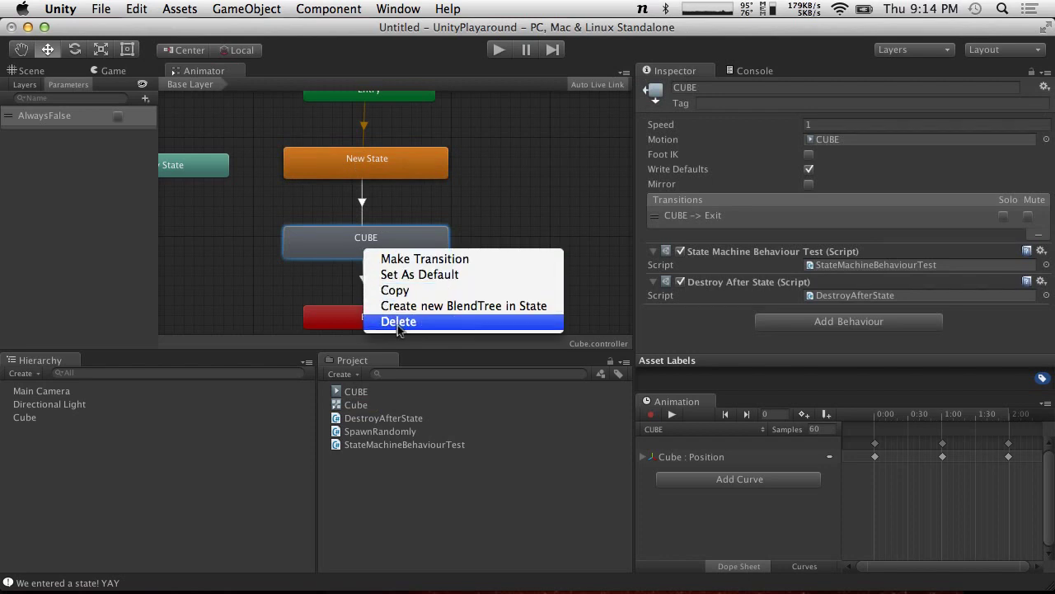
pyautogui.click(422, 138)
pyautogui.click(647, 231)
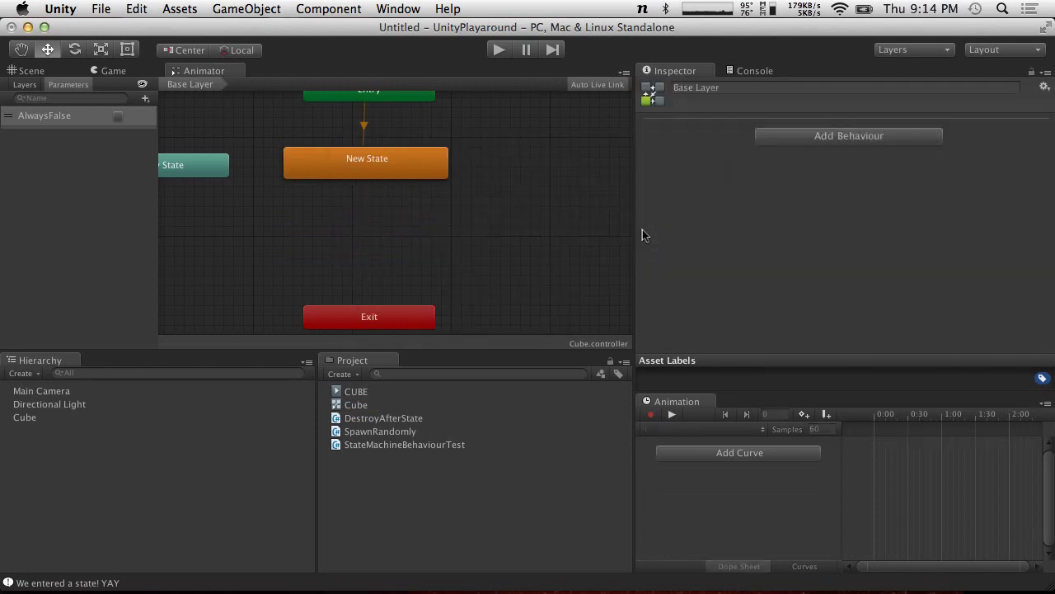
# Step: Move the New State node up and to the right, out of line with Entry and Exit
pyautogui.click(414, 168)
pyautogui.moveTo(414, 169); pyautogui.dragTo(494, 158)
pyautogui.click(414, 237)
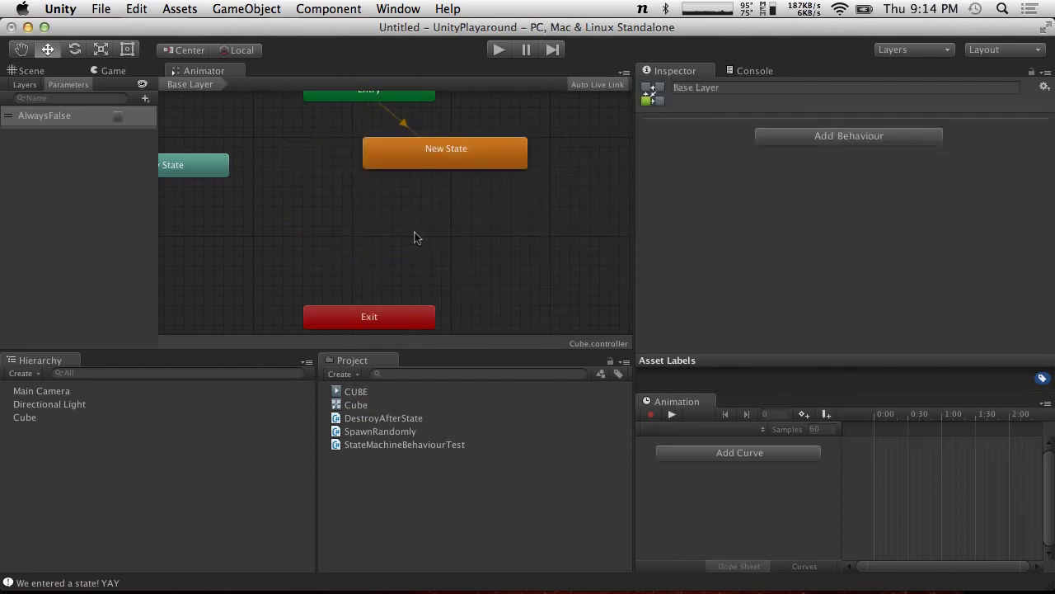
pyautogui.rightClick(407, 215)
pyautogui.moveTo(450, 220)
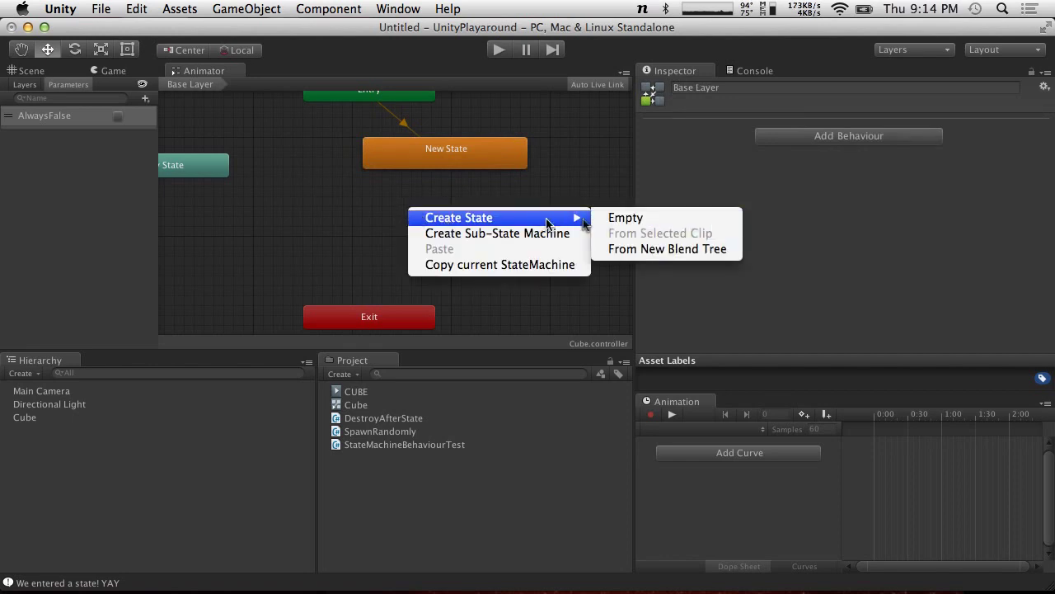
pyautogui.click(425, 192)
pyautogui.rightClick(457, 206)
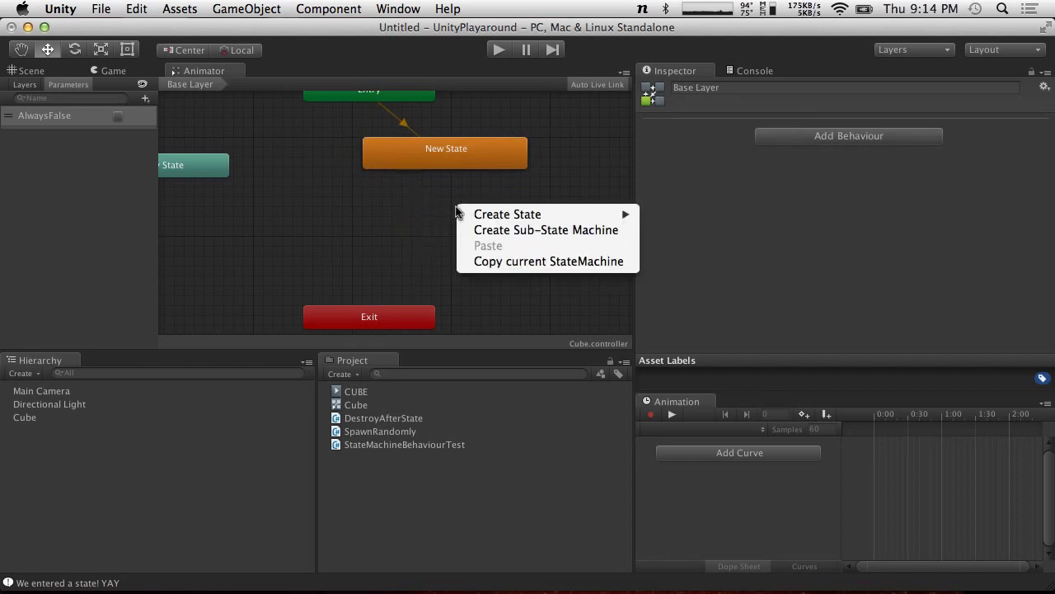
pyautogui.moveTo(521, 220)
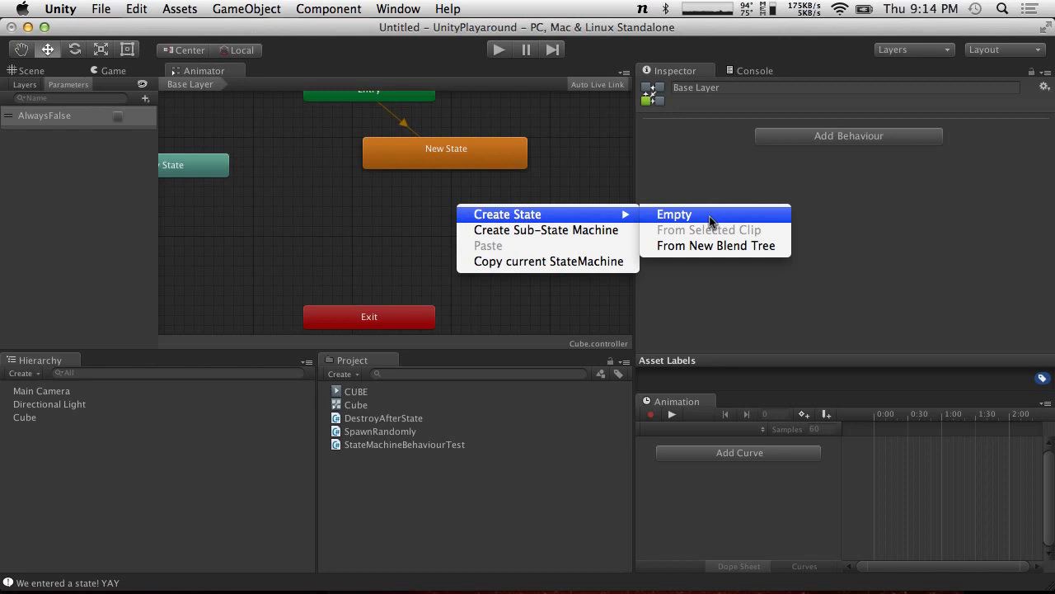
pyautogui.click(452, 156)
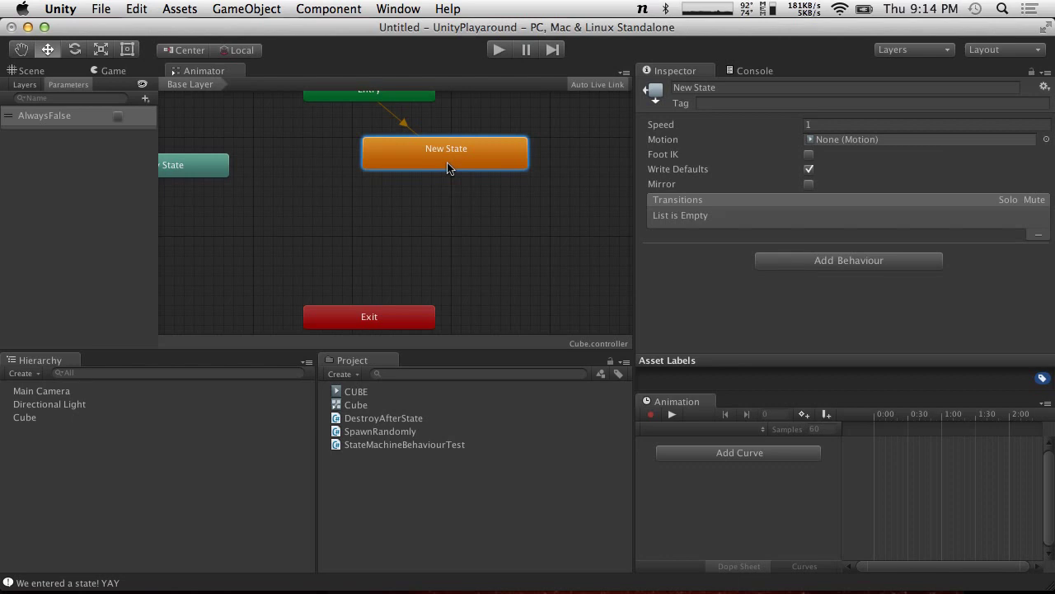
# Step: Create a C# script named MoveForwardState in the project
pyautogui.click(342, 374)
pyautogui.click(366, 412)
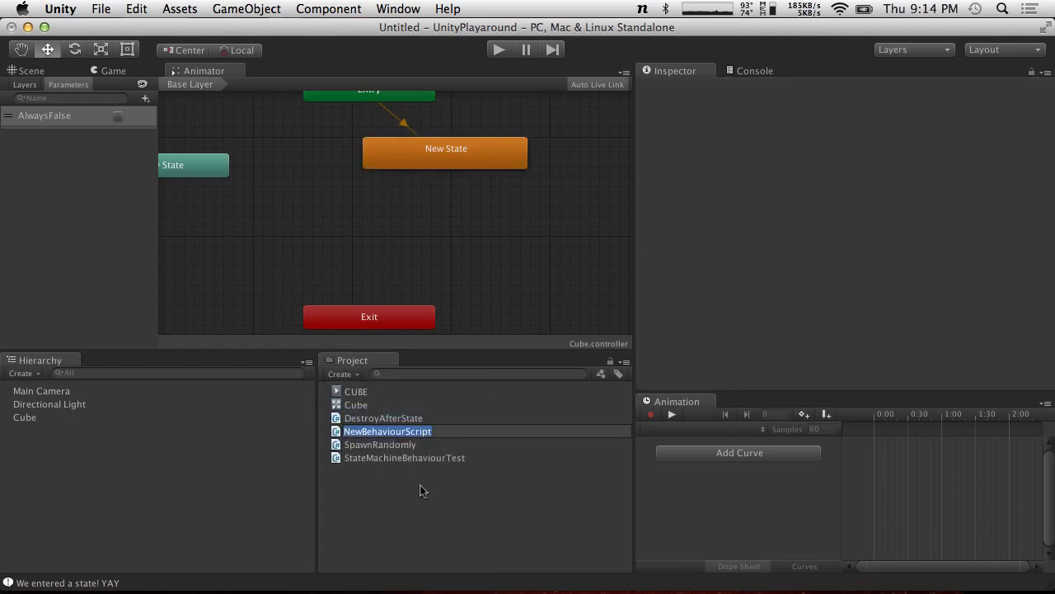
pyautogui.write('MoveForwardState')
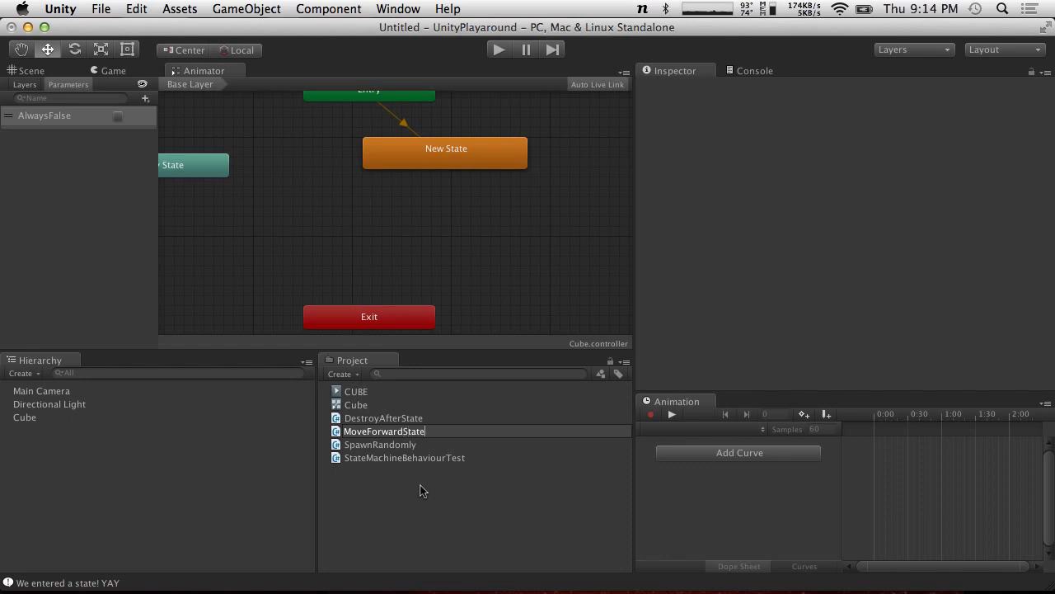
pyautogui.press('Return')
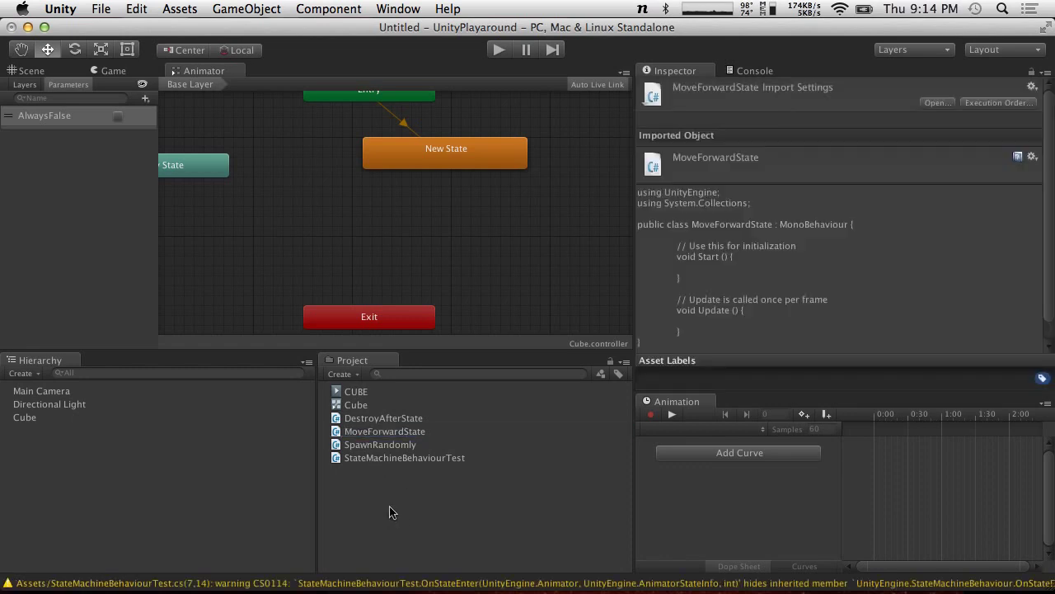
# Step: Open MoveForwardState in MonoDevelop, put the class brace on its own line and make the class inherit from StateMachineBehaviour
pyautogui.doubleClick(363, 433)
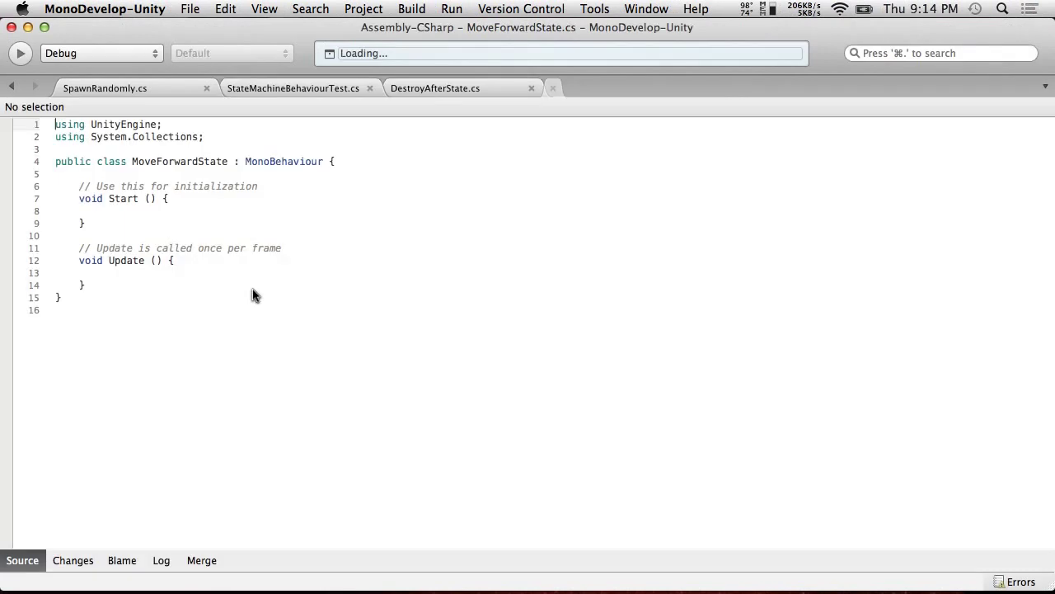
pyautogui.click(327, 161)
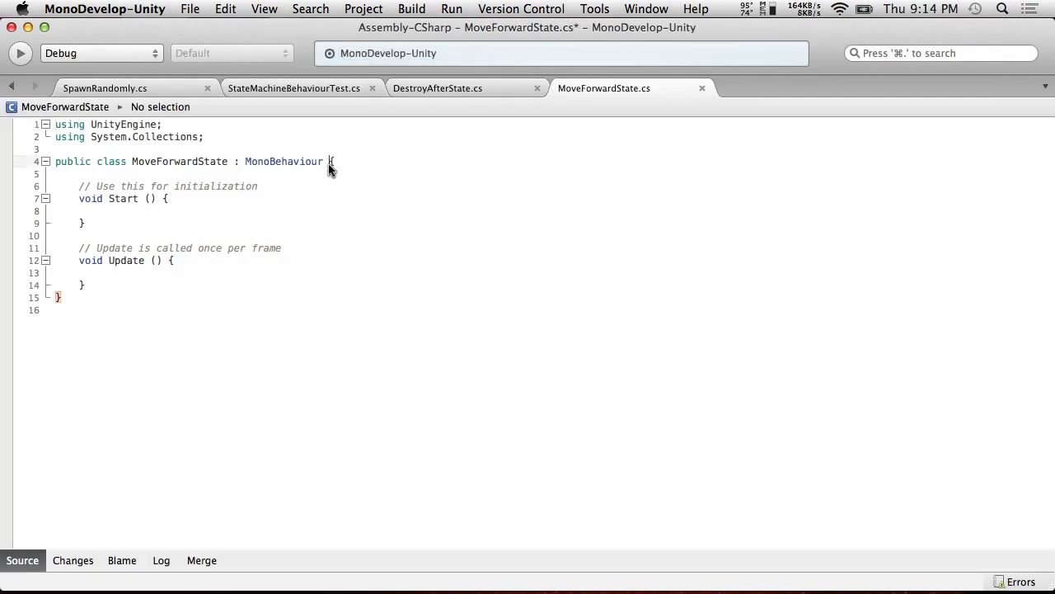
pyautogui.press('Return')
pyautogui.doubleClick(295, 160)
pyautogui.write('State')
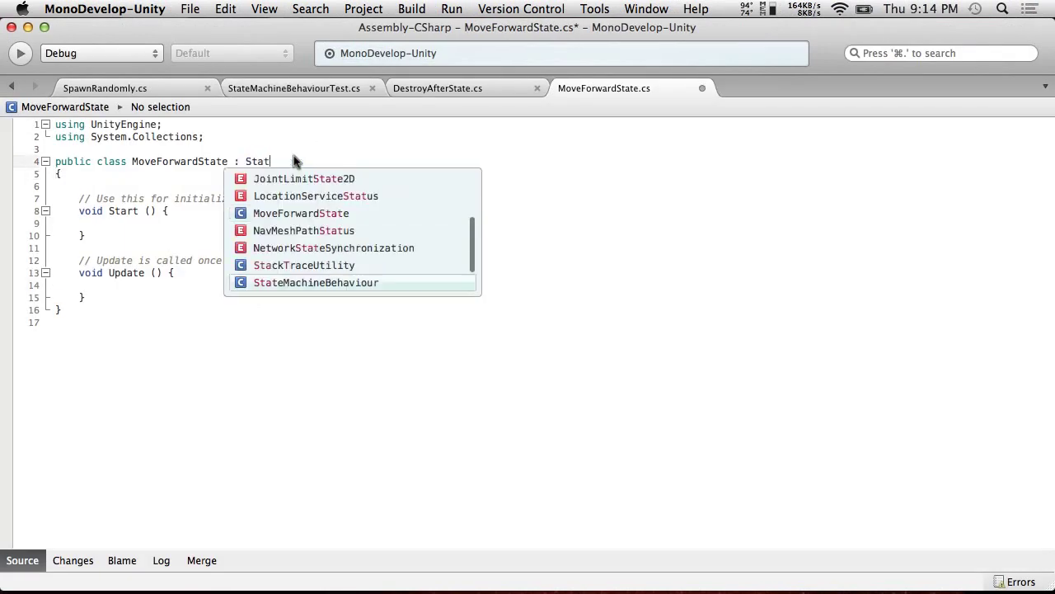
pyautogui.press('Return')
# Step: Begin a void OnStateUpdate method above Start, checking the message name in the StateMachineBehaviour documentation
pyautogui.click(158, 186)
pyautogui.press('Return')
pyautogui.press('Return')
pyautogui.press('Up')
pyautogui.write('void')
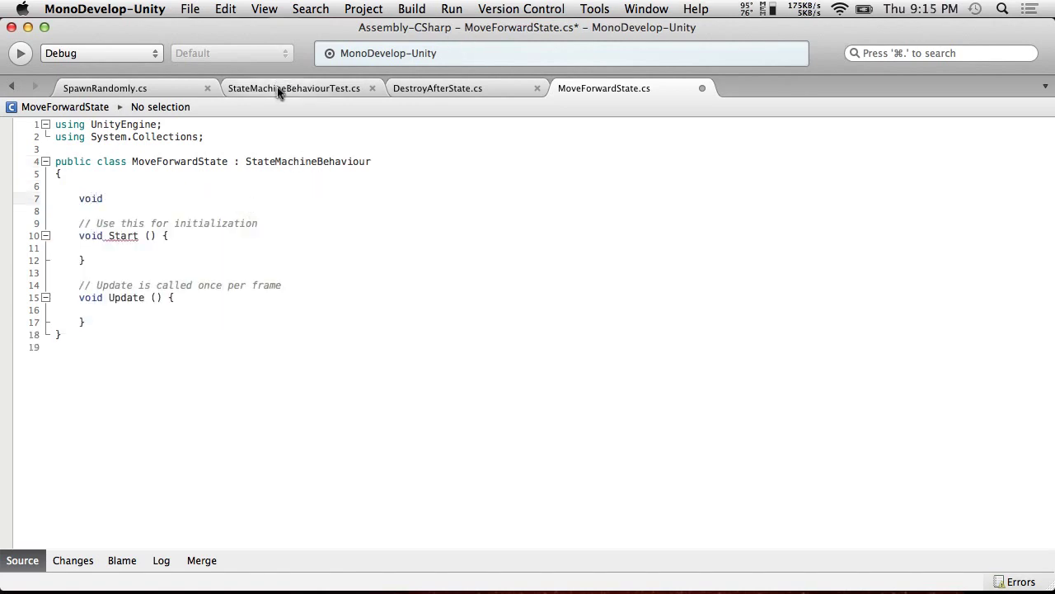
pyautogui.press('super+Tab')
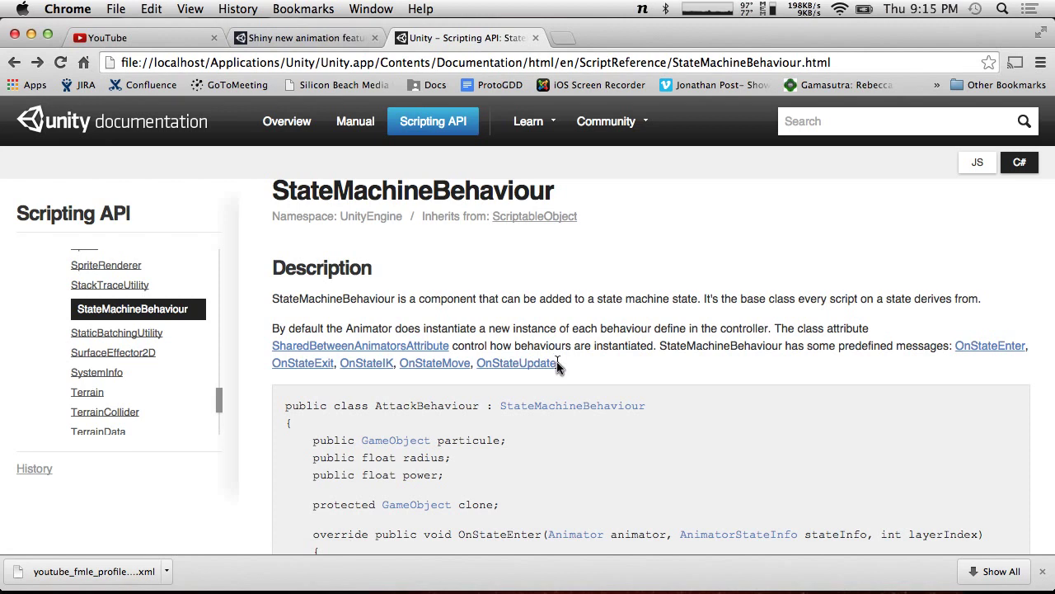
pyautogui.moveTo(558, 364); pyautogui.dragTo(461, 366)
pyautogui.press('super+Tab')
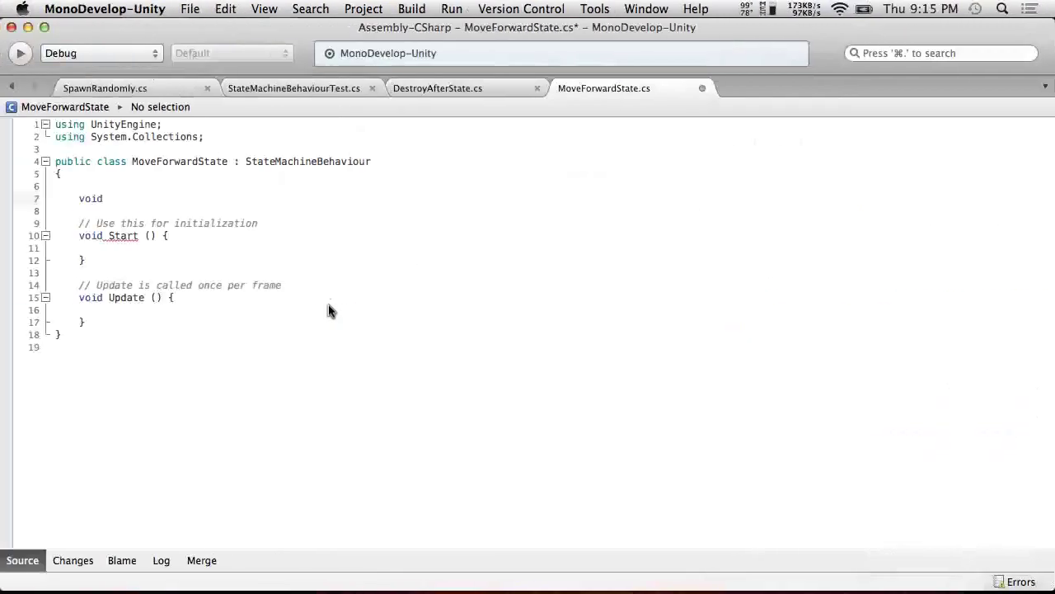
pyautogui.write('OnStateUpdate')
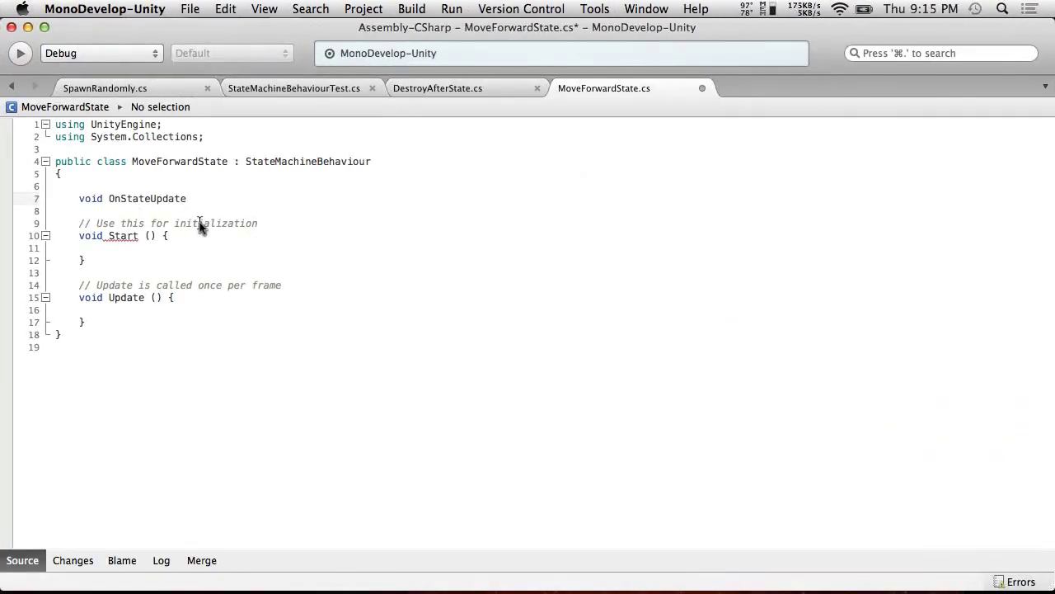
# Step: Copy the OnStateUpdate parameter list from its Unity documentation page and paste it after the method name in MoveForwardState
pyautogui.press('super+Tab')
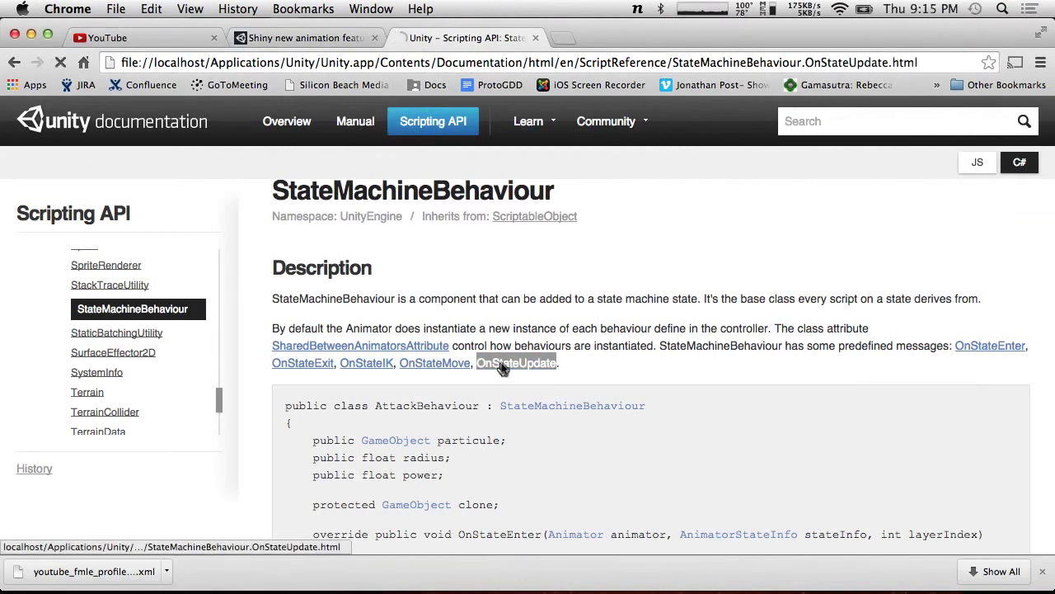
pyautogui.click(507, 367)
pyautogui.moveTo(751, 218); pyautogui.dragTo(869, 250)
pyautogui.press('super+c')
pyautogui.press('super+Tab')
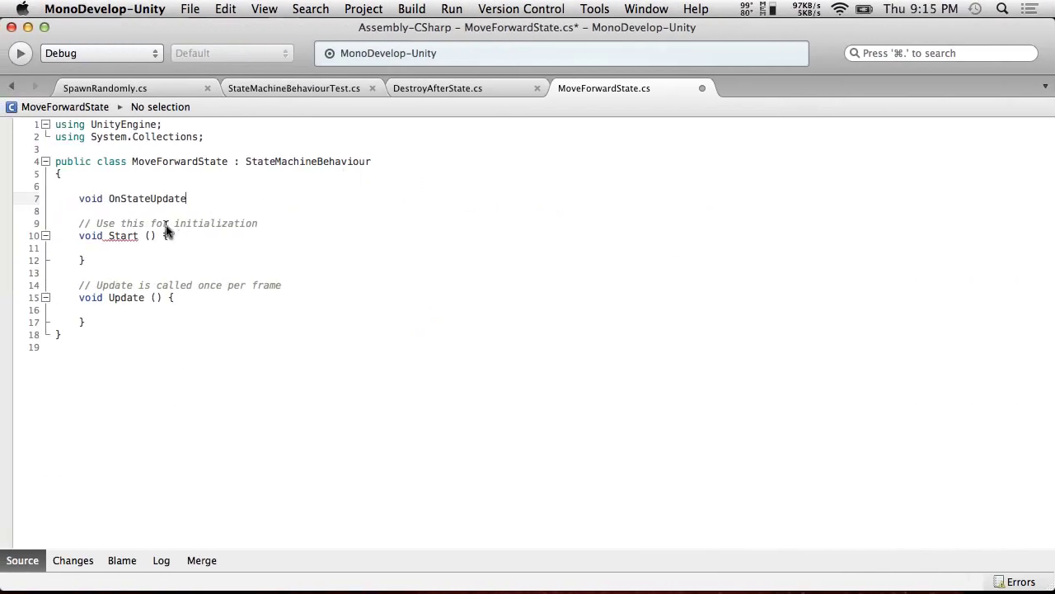
pyautogui.press('super+v')
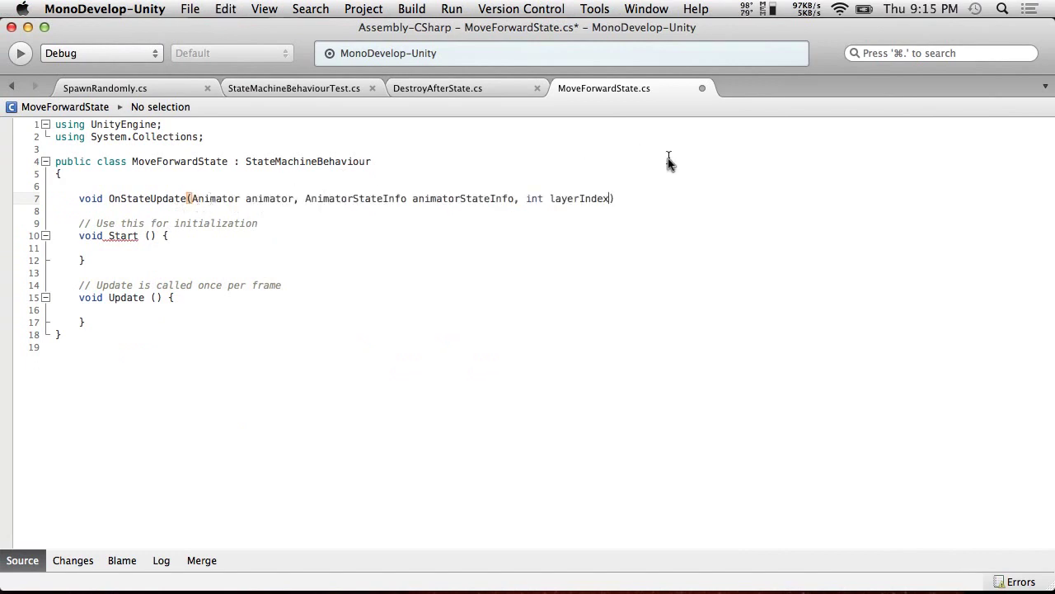
# Step: Give the OnStateUpdate method an empty body with opening and closing braces on their own lines
pyautogui.click(624, 199)
pyautogui.press('Return')
pyautogui.write('{')
pyautogui.press('Return')
pyautogui.write('}')
pyautogui.press('Up')
pyautogui.press('Return')
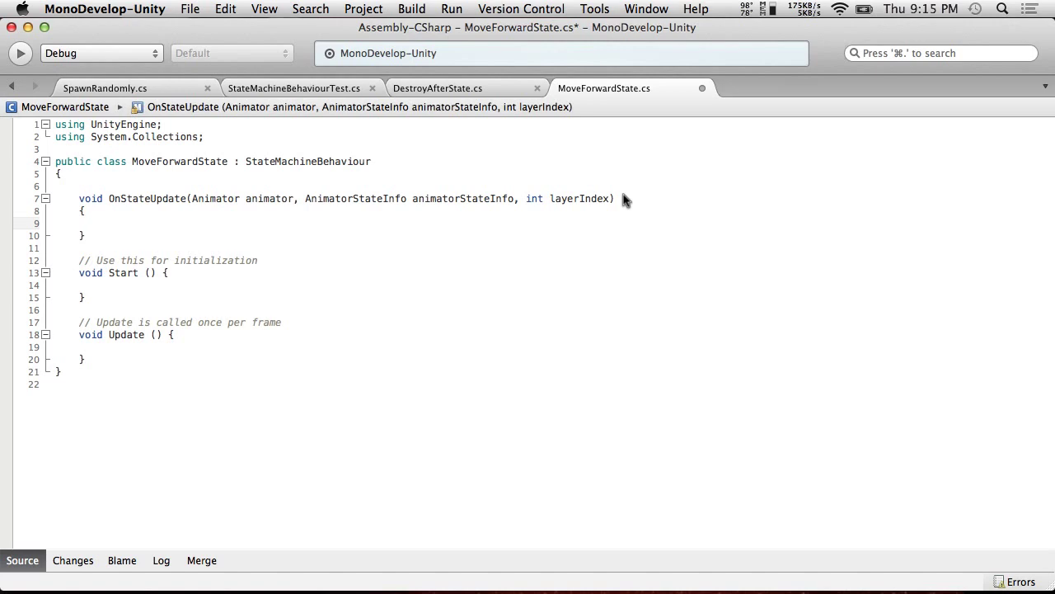
# Step: In the OnStateUpdate body, write animator.transform.position += animator.transform.forward*Time.deltaTime;
pyautogui.write('Transform')
pyautogui.press('BackSpace')
pyautogui.press('BackSpace')
pyautogui.write('ani')
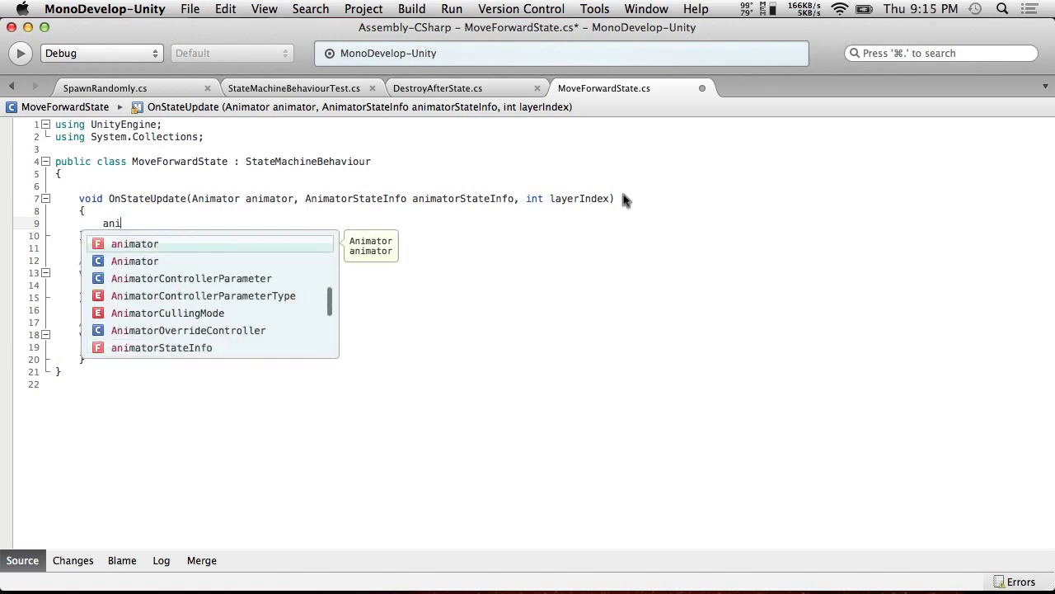
pyautogui.press('Return')
pyautogui.write('.tran')
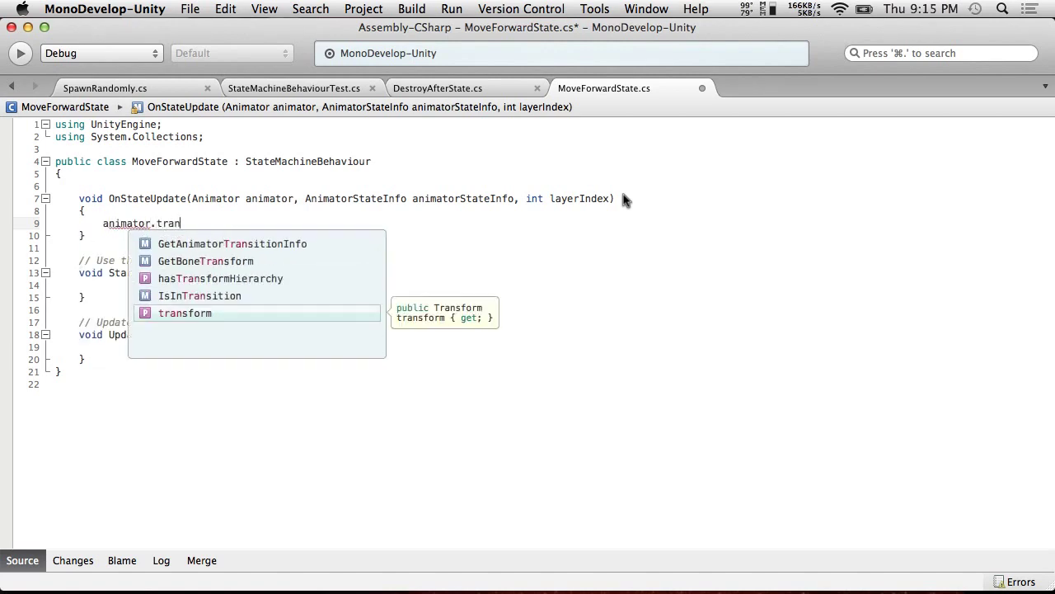
pyautogui.write('sform.po')
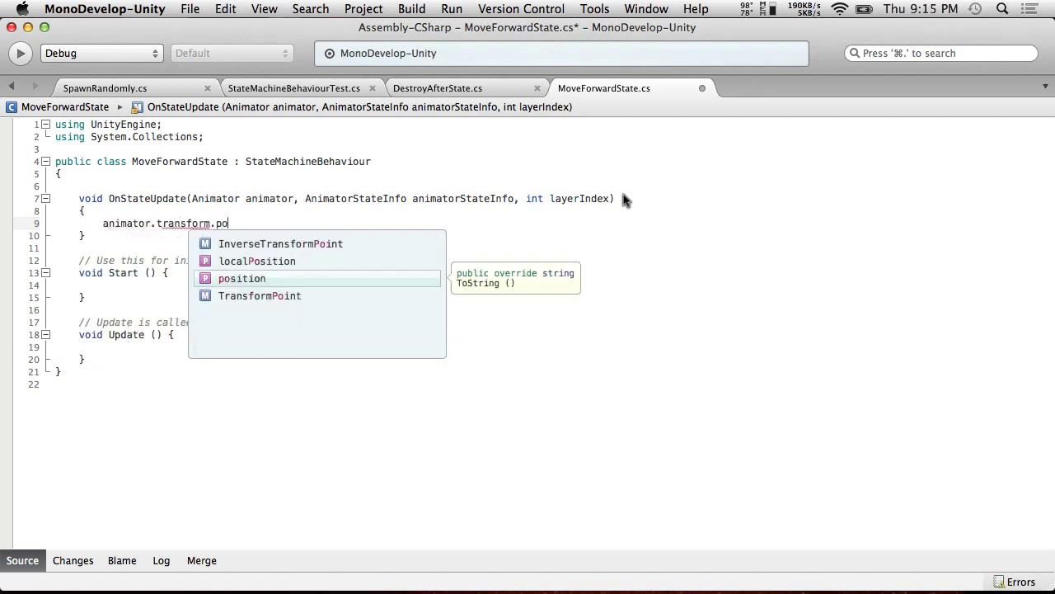
pyautogui.write('sition += ')
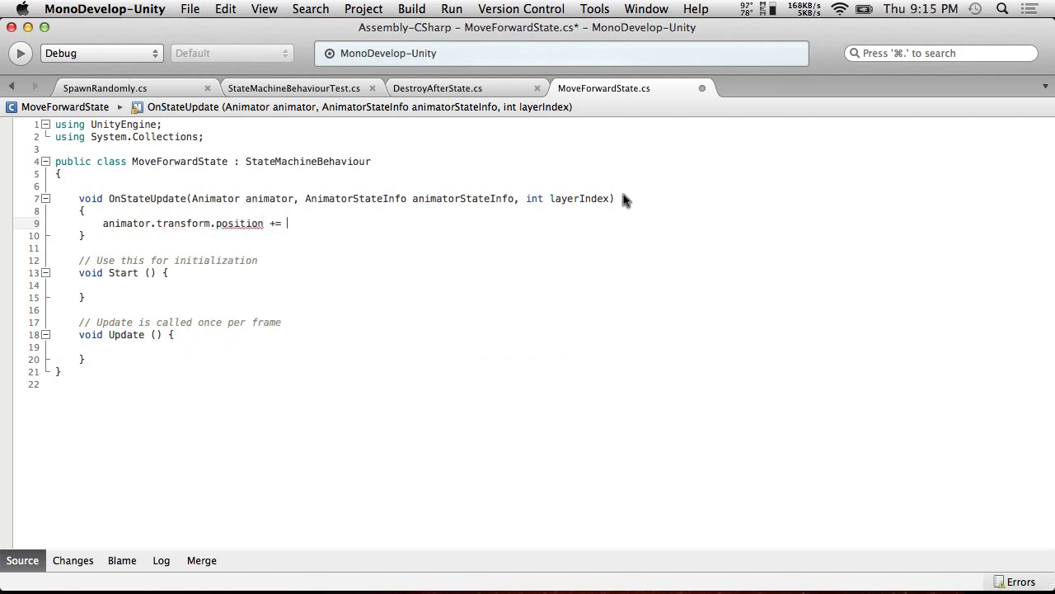
pyautogui.write('animator.tran')
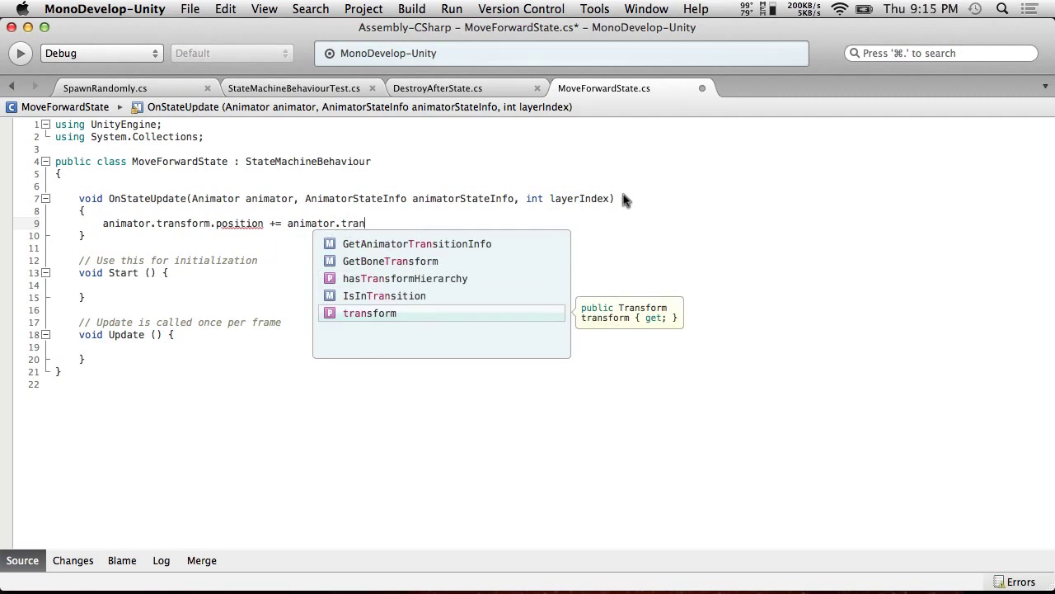
pyautogui.write('sform.forward')
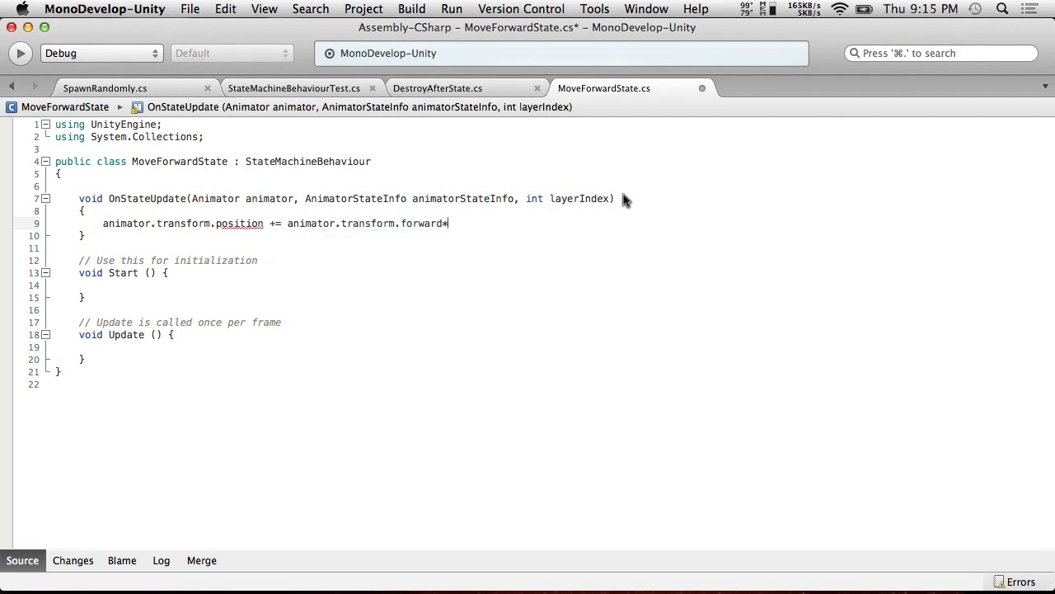
pyautogui.write('*Time.deltaTime;')
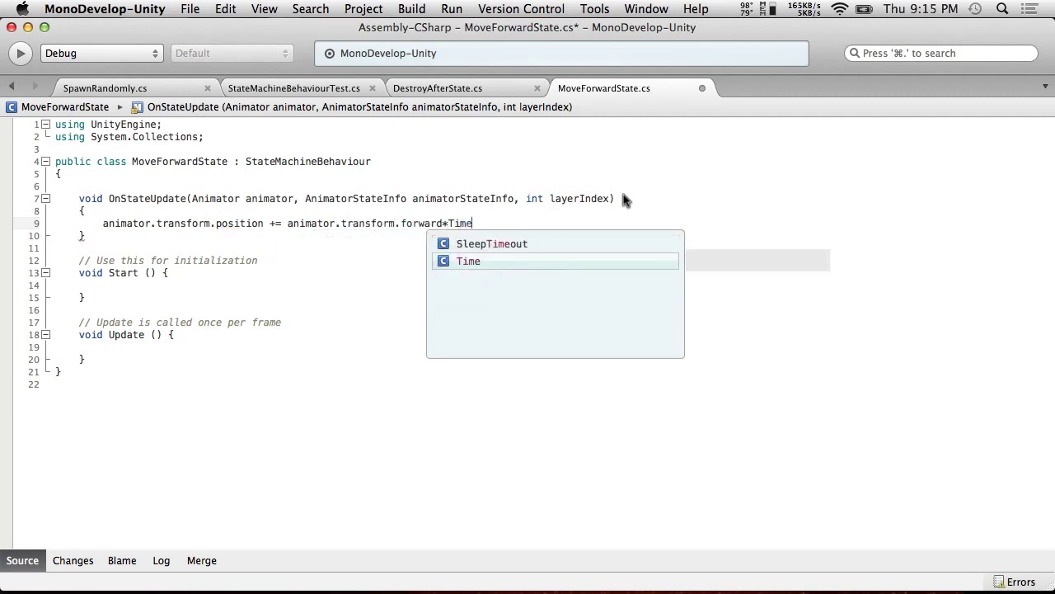
# Step: Declare a public float speed = 1.0f at the top of the class and multiply the forward movement by speed
pyautogui.click(235, 173)
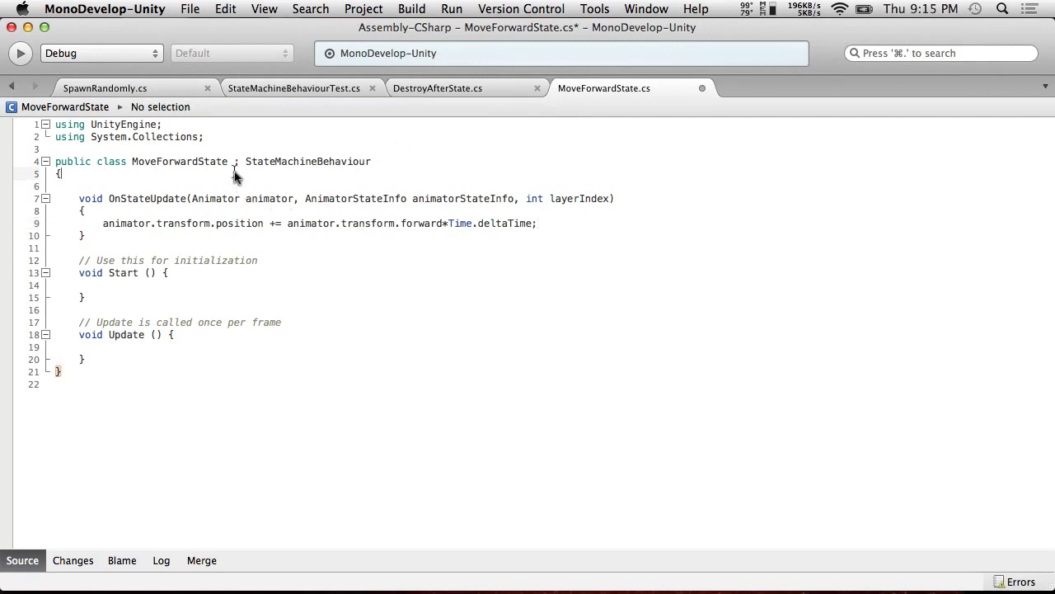
pyautogui.press('Return')
pyautogui.write('public')
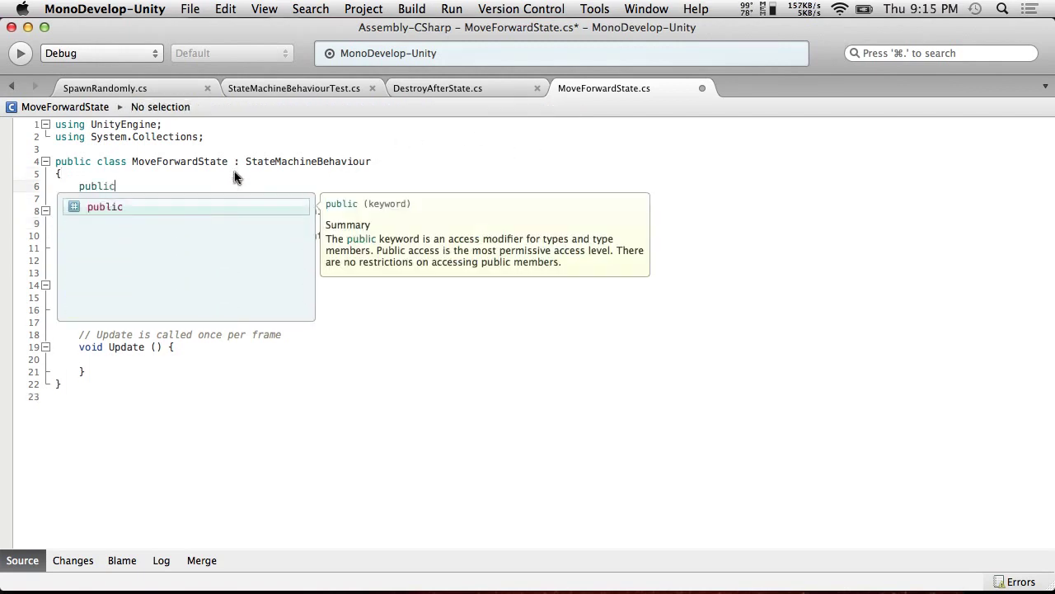
pyautogui.write('t speed = 1.0f;')
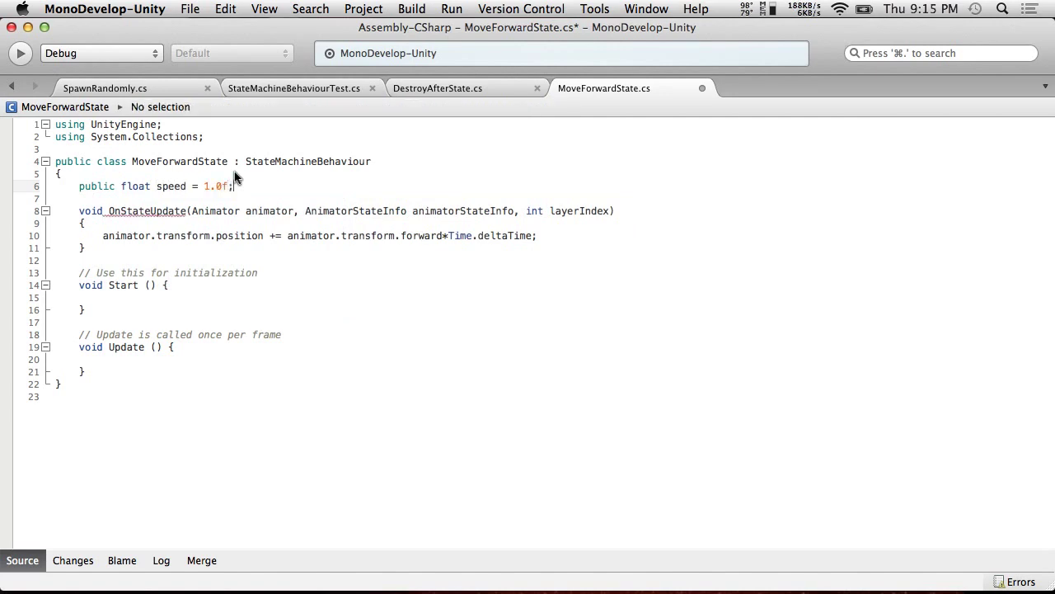
pyautogui.click(443, 236)
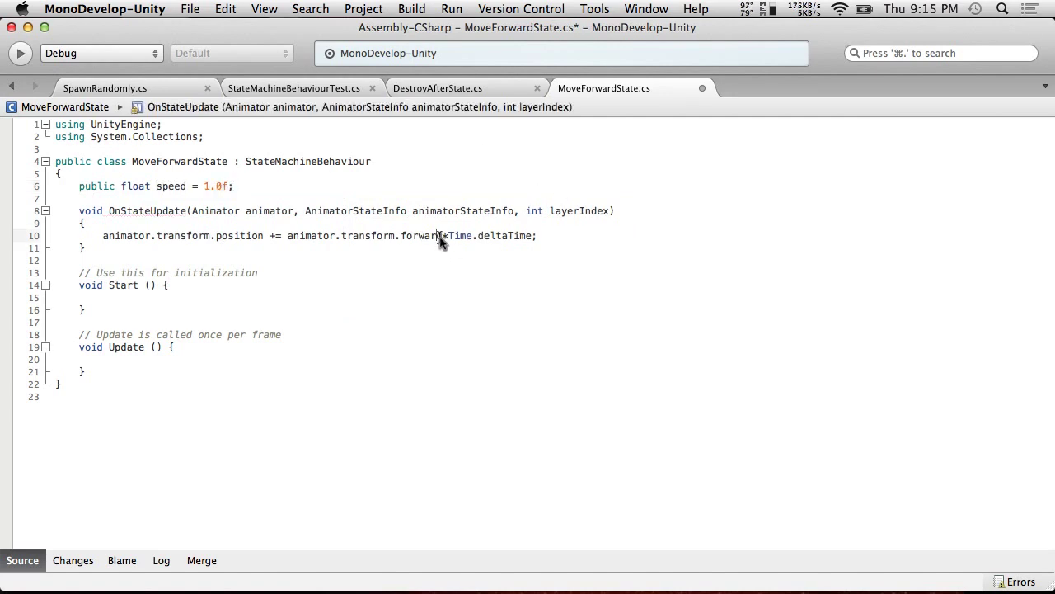
pyautogui.write('*spee')
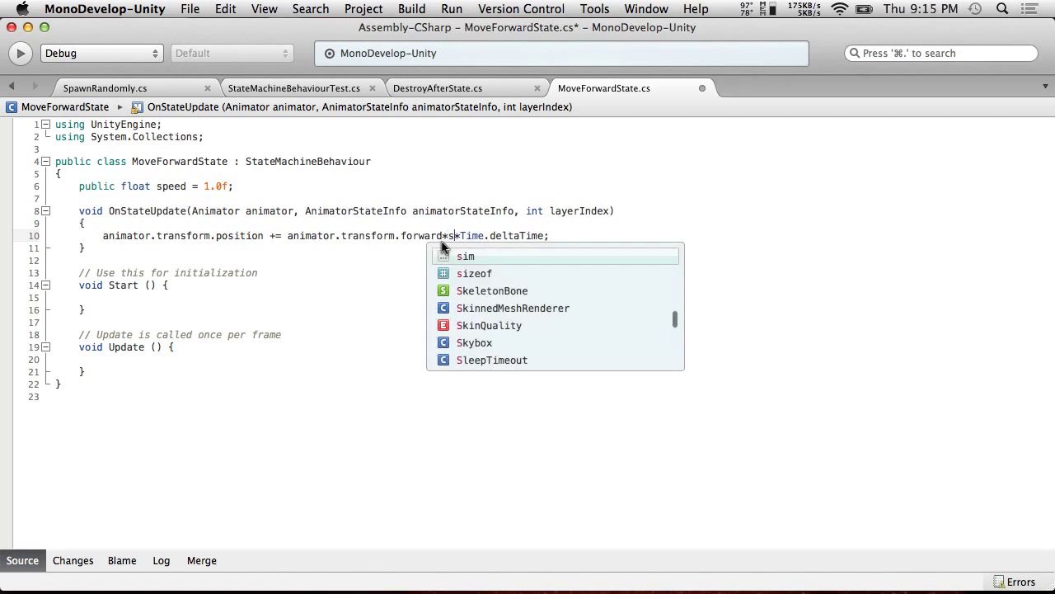
pyautogui.write('d')
pyautogui.click(272, 189)
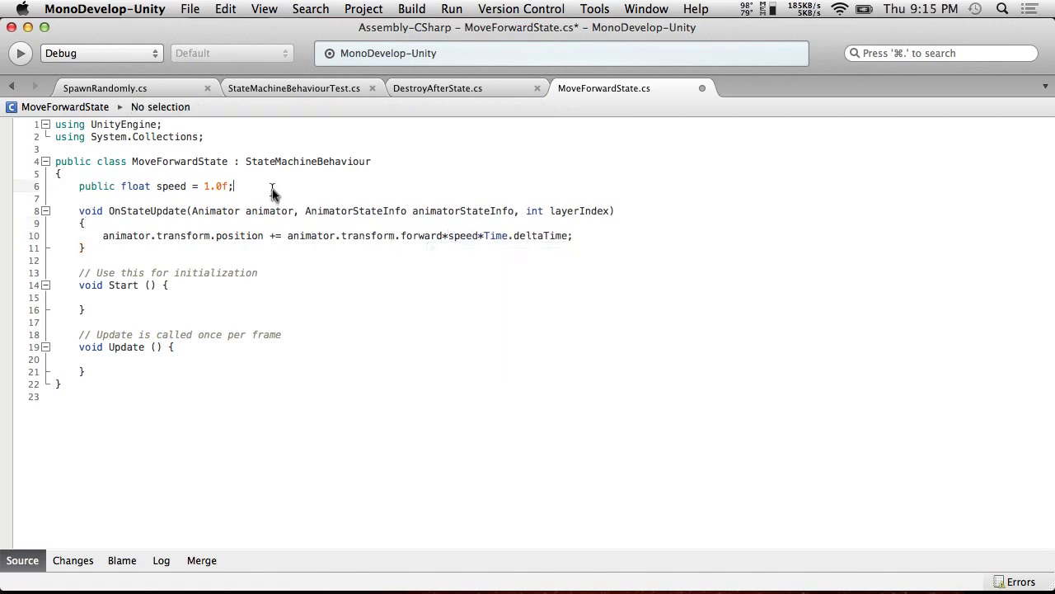
pyautogui.press('Return')
pyautogui.write('pub')
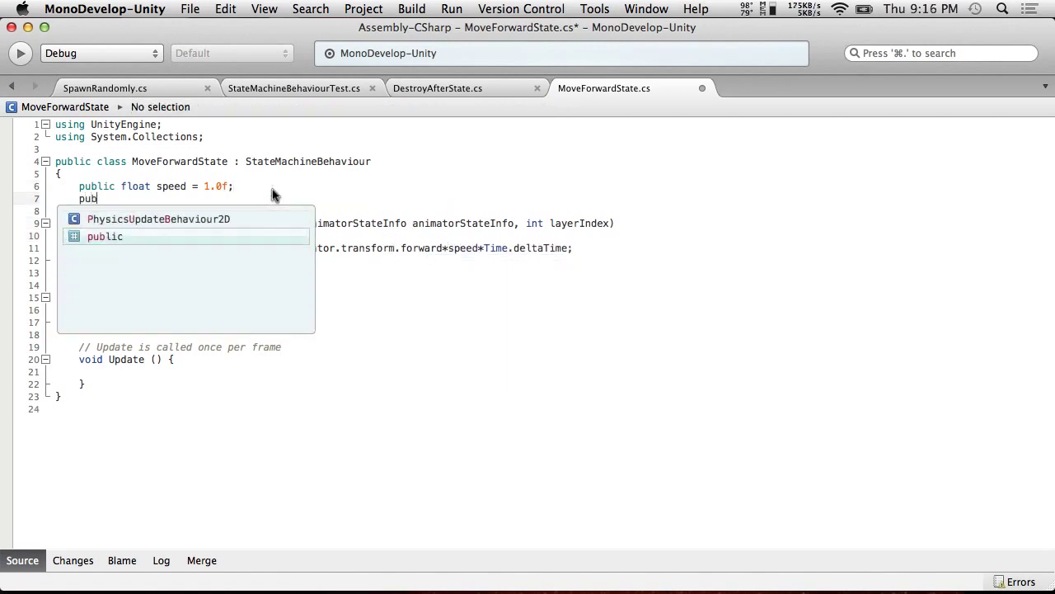
pyautogui.write('lic float framesToStay')
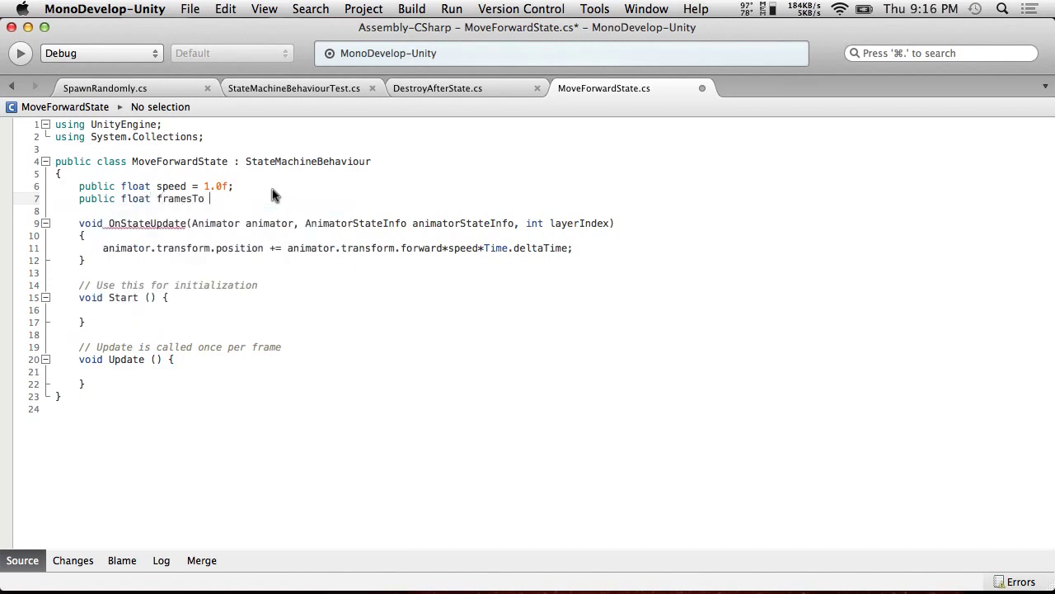
pyautogui.press('BackSpace')
pyautogui.press('BackSpace')
pyautogui.press('BackSpace')
pyautogui.press('BackSpace')
pyautogui.write('MoveForwar')
pyautogui.moveTo(264, 198); pyautogui.dragTo(47, 196)
pyautogui.press('BackSpace')
# Step: Delete the default Start and Update methods with their comments and save MoveForwardState
pyautogui.click(166, 375)
pyautogui.moveTo(166, 379); pyautogui.dragTo(47, 261)
pyautogui.press('BackSpace')
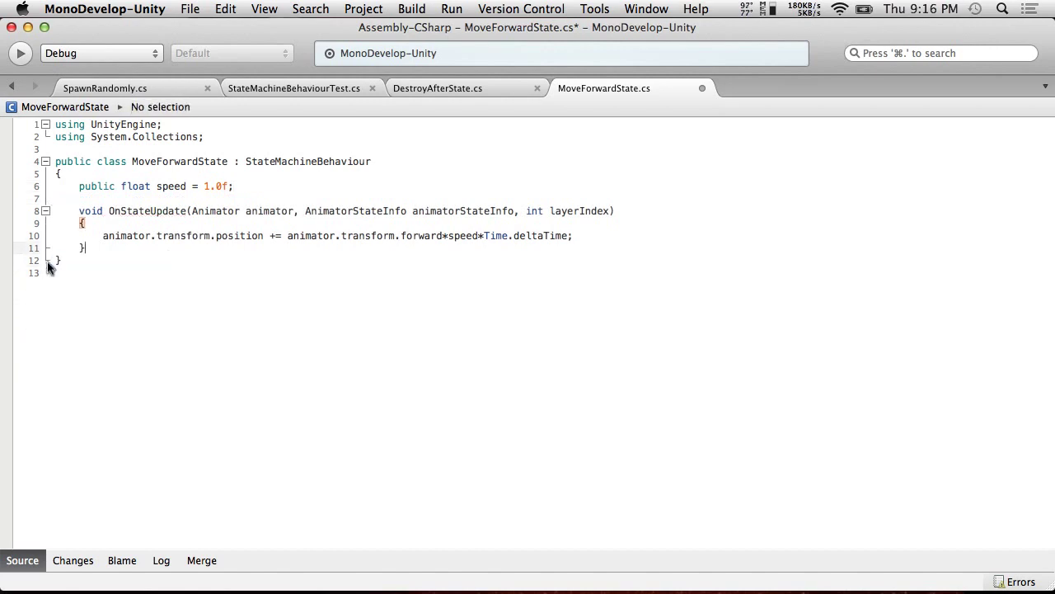
pyautogui.click(190, 8)
pyautogui.click(207, 70)
# Step: Switch to Unity, move the New State node down and to the left, and add the MoveForwardState behaviour with Speed 5
pyautogui.press('super+Tab')
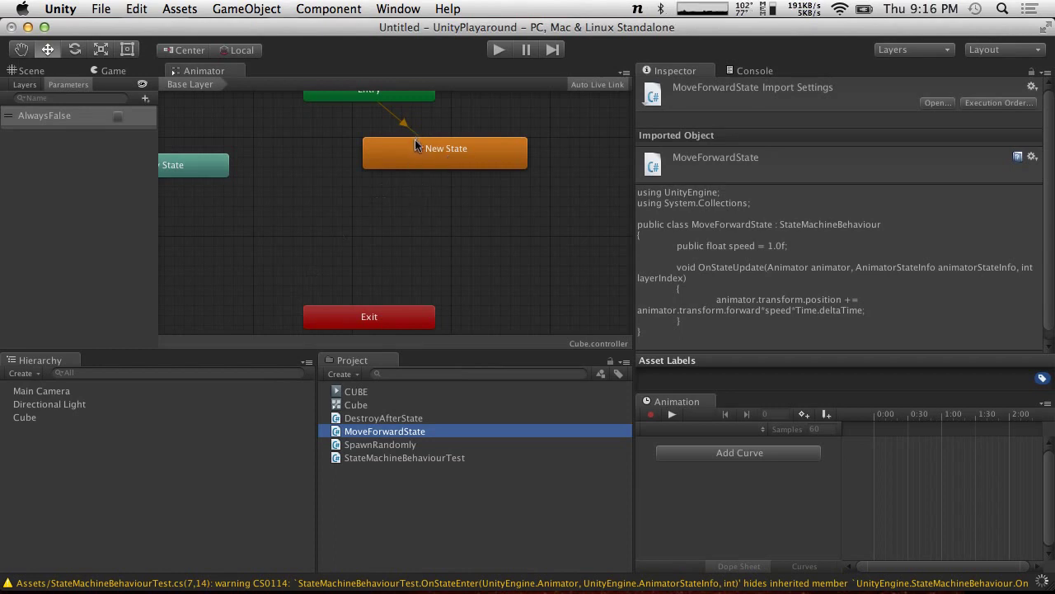
pyautogui.moveTo(411, 148); pyautogui.dragTo(320, 183)
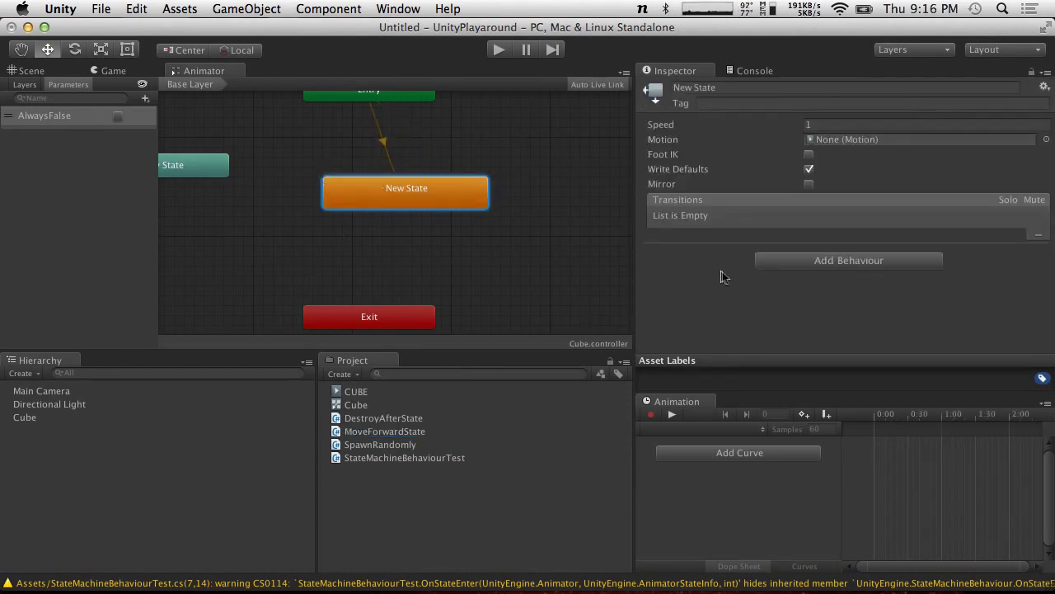
pyautogui.click(808, 260)
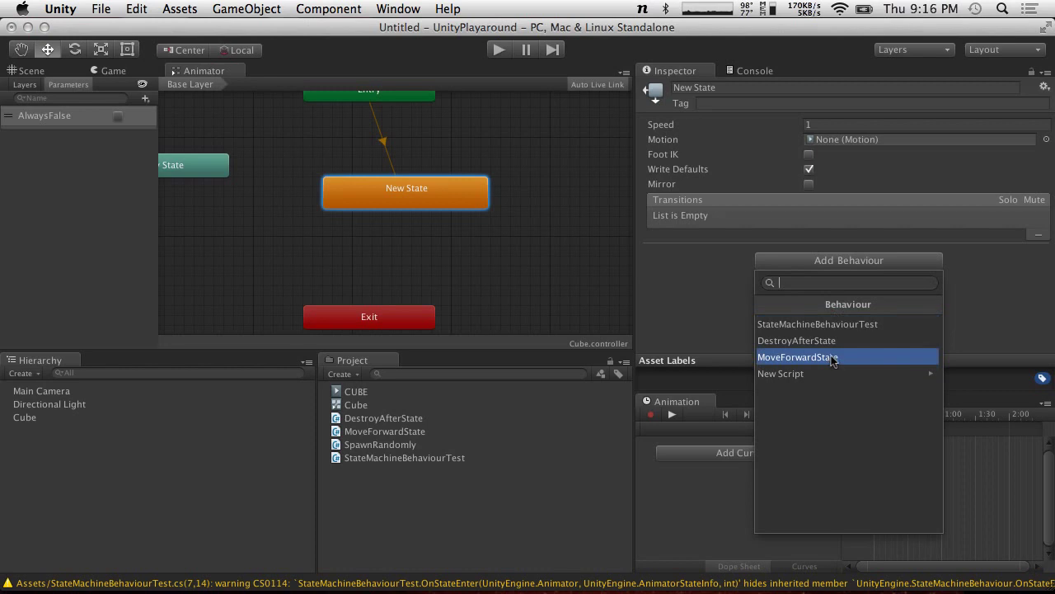
pyautogui.click(831, 357)
pyautogui.click(824, 280)
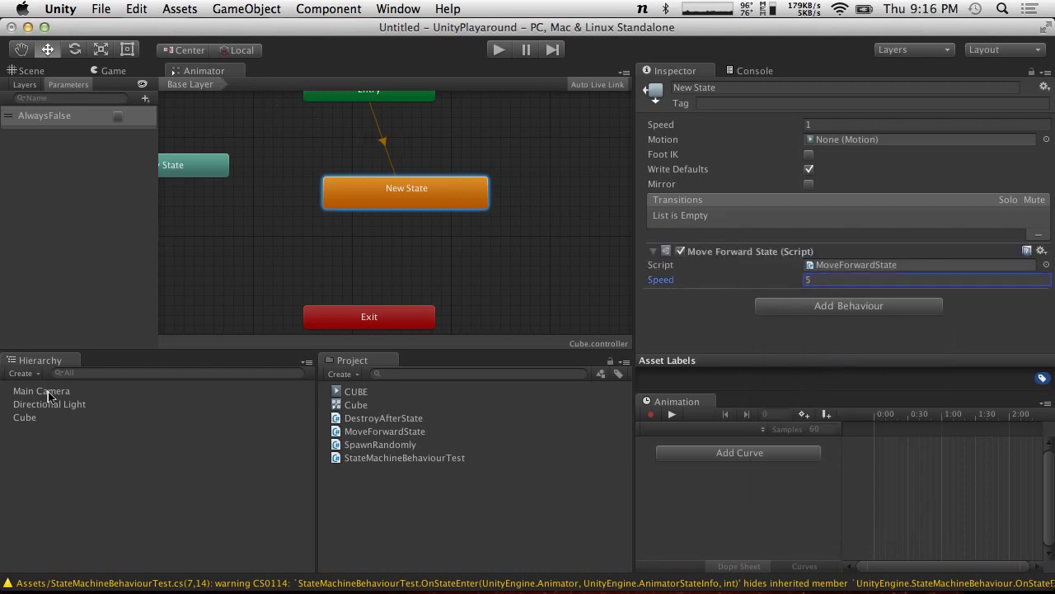
# Step: Select the Cube and run the scene to watch its Z position and movement, then stop playback
pyautogui.click(37, 418)
pyautogui.click(498, 49)
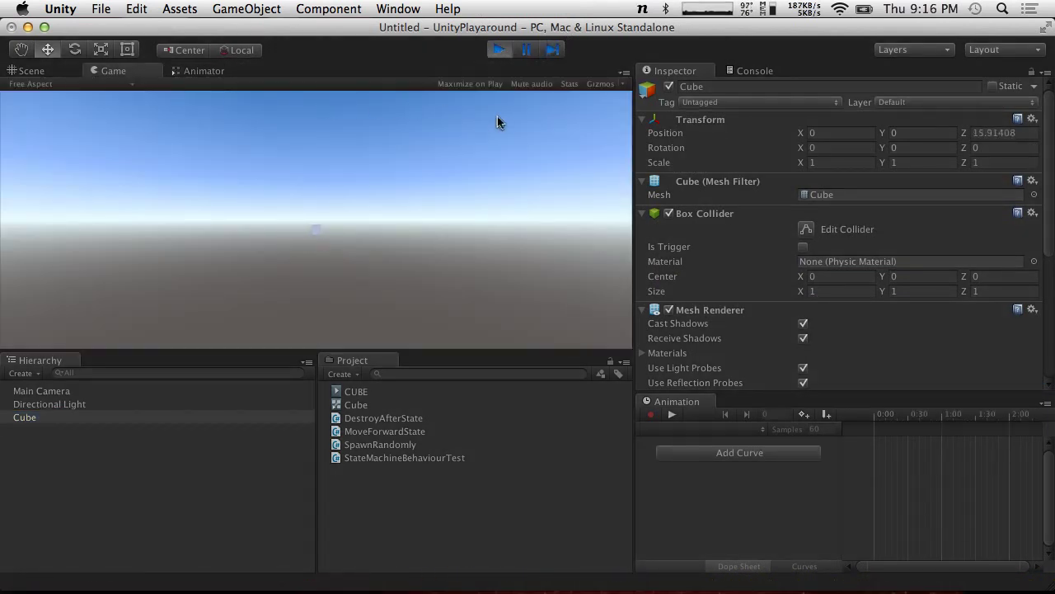
pyautogui.click(498, 51)
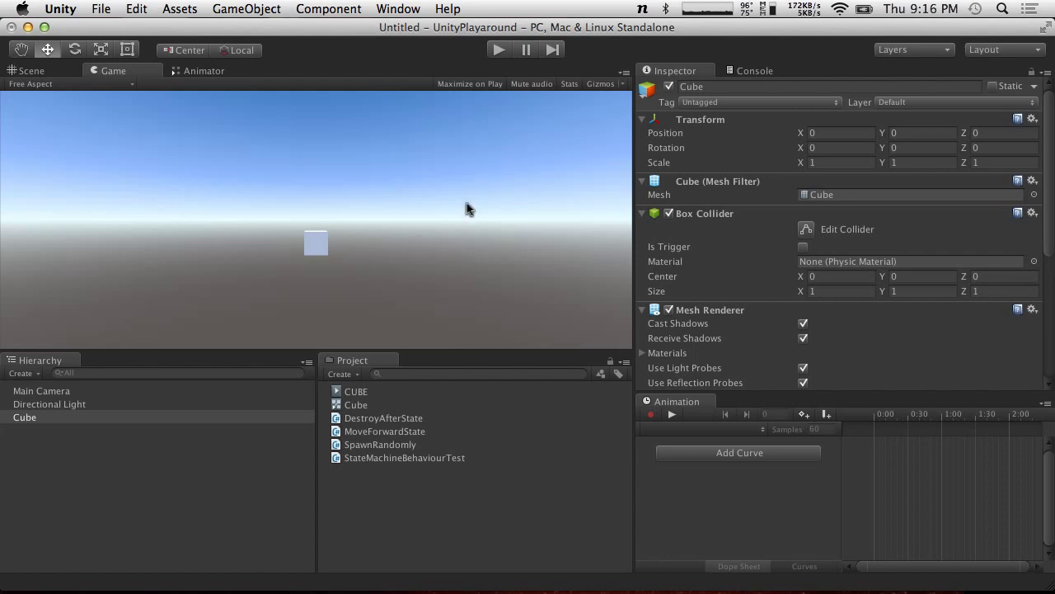
# Step: Create a second cube with its Z position at 10 and enable Is Trigger on its Box Collider
pyautogui.click(27, 373)
pyautogui.moveTo(70, 426)
pyautogui.click(168, 412)
pyautogui.click(989, 132)
pyautogui.write('10')
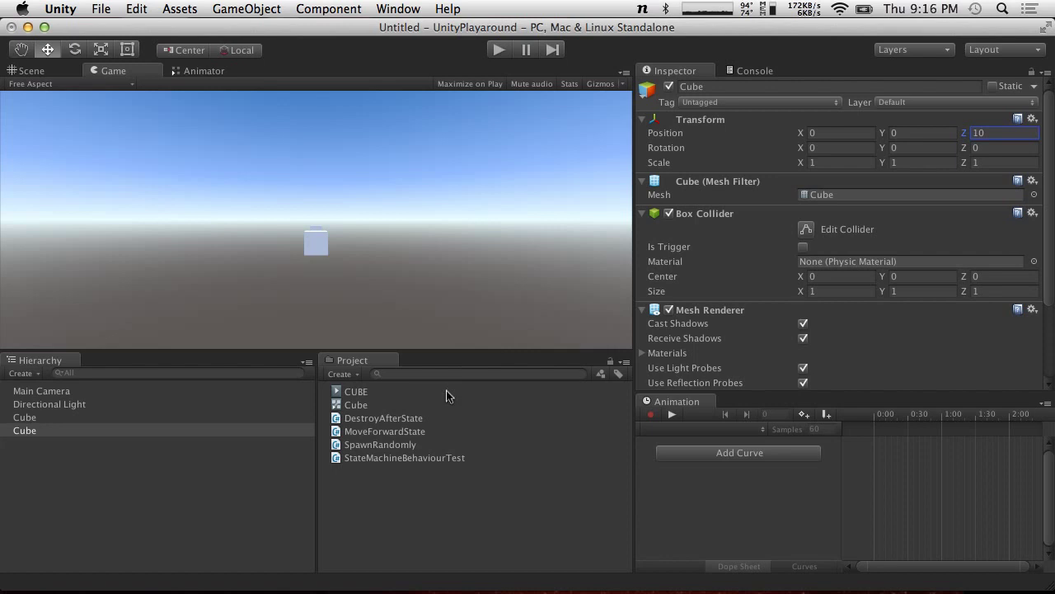
pyautogui.click(804, 249)
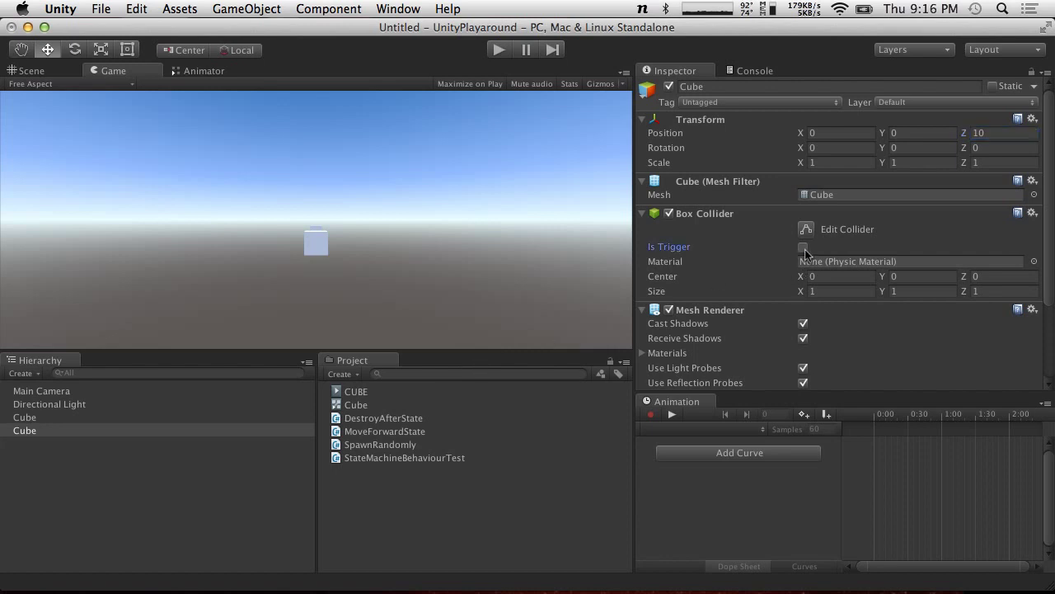
# Step: Create a C# script named SetAnimationTriggerOnTrigger in the project
pyautogui.click(338, 375)
pyautogui.click(360, 413)
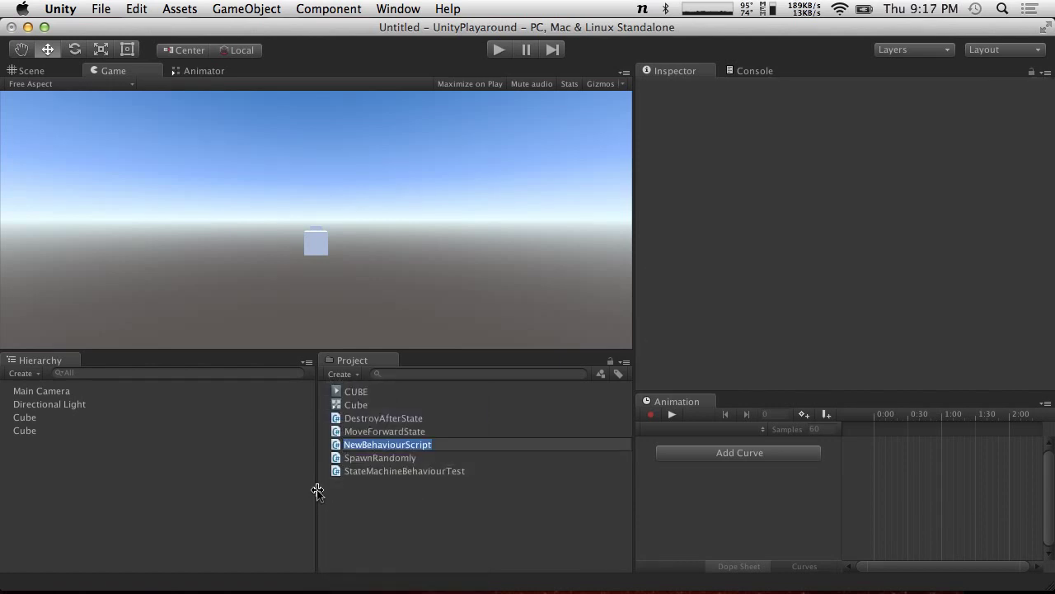
pyautogui.write('Set')
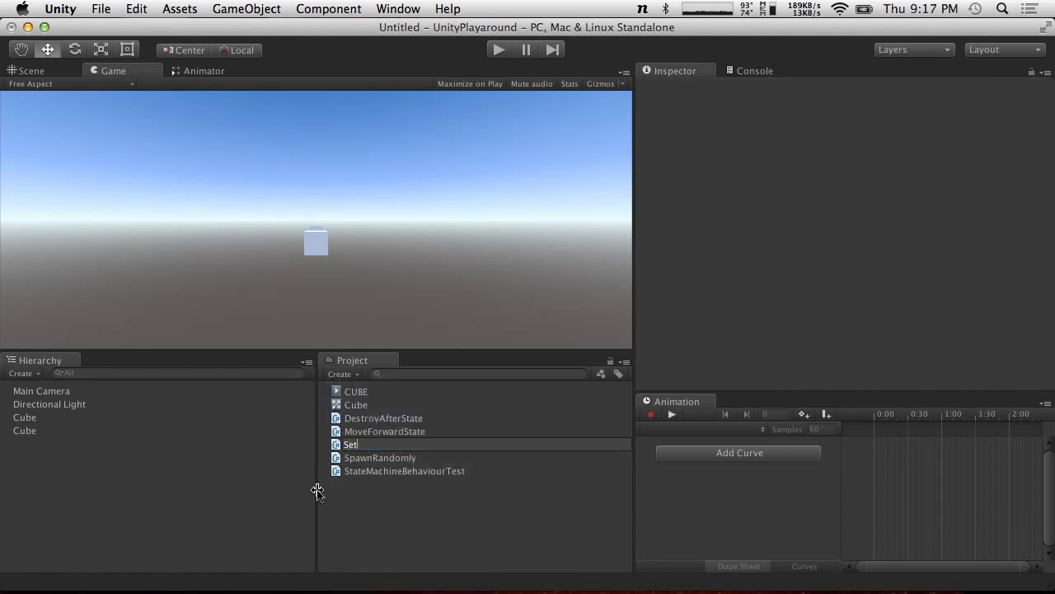
pyautogui.press('BackSpace')
pyautogui.press('BackSpace')
pyautogui.press('BackSpace')
pyautogui.write('SetAnimationTriggerOnTrigger')
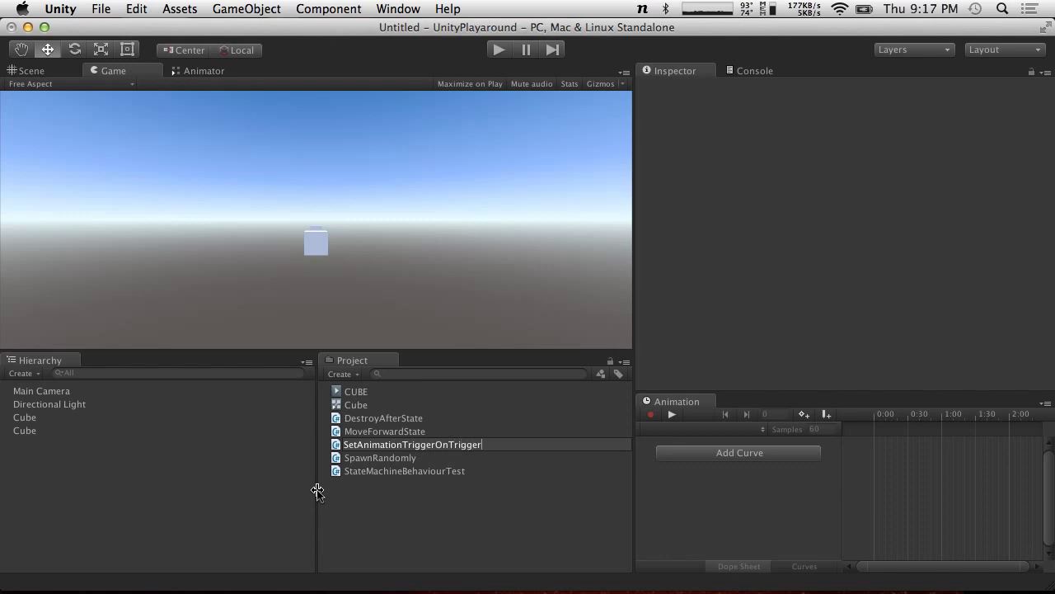
pyautogui.press('Return')
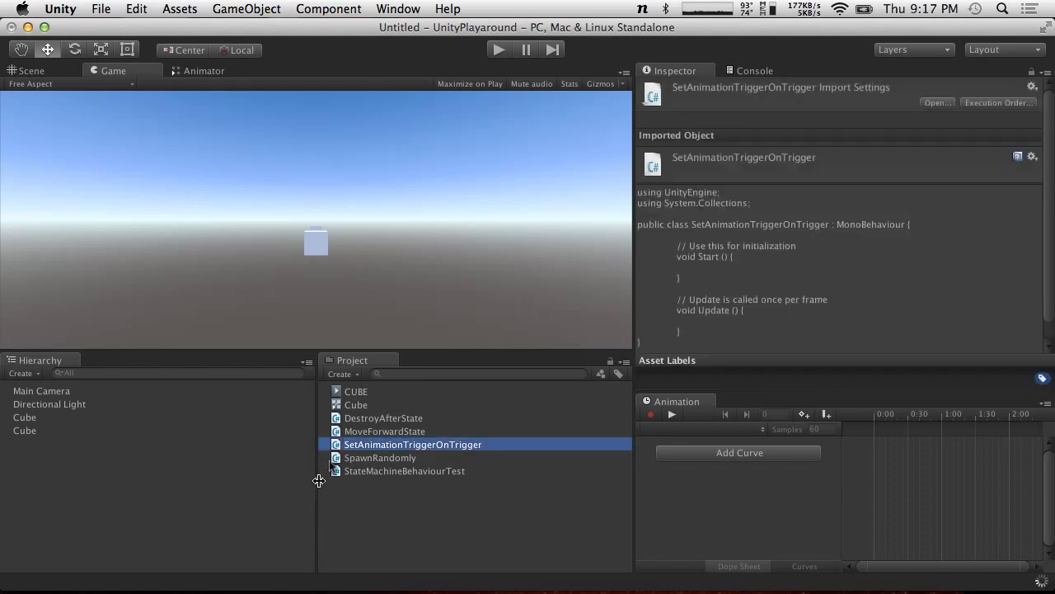
# Step: Open the SetAnimationTriggerOnTrigger script and replace its Start and Update methods with an empty void OnTriggerEnter() method, putting opening braces on their own lines
pyautogui.doubleClick(451, 443)
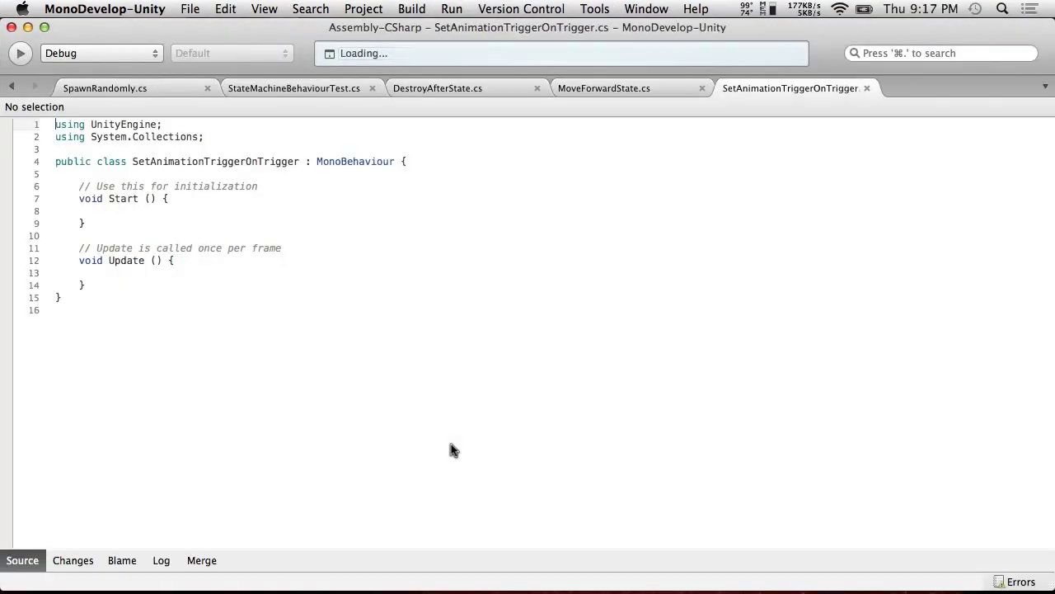
pyautogui.click(400, 160)
pyautogui.press('Return')
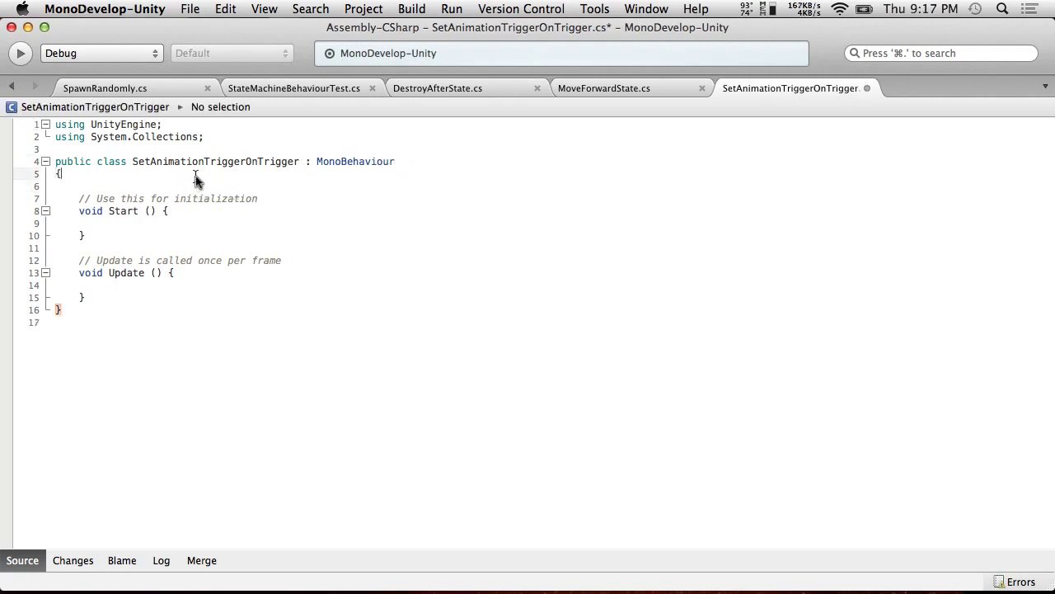
pyautogui.moveTo(149, 299); pyautogui.dragTo(78, 200)
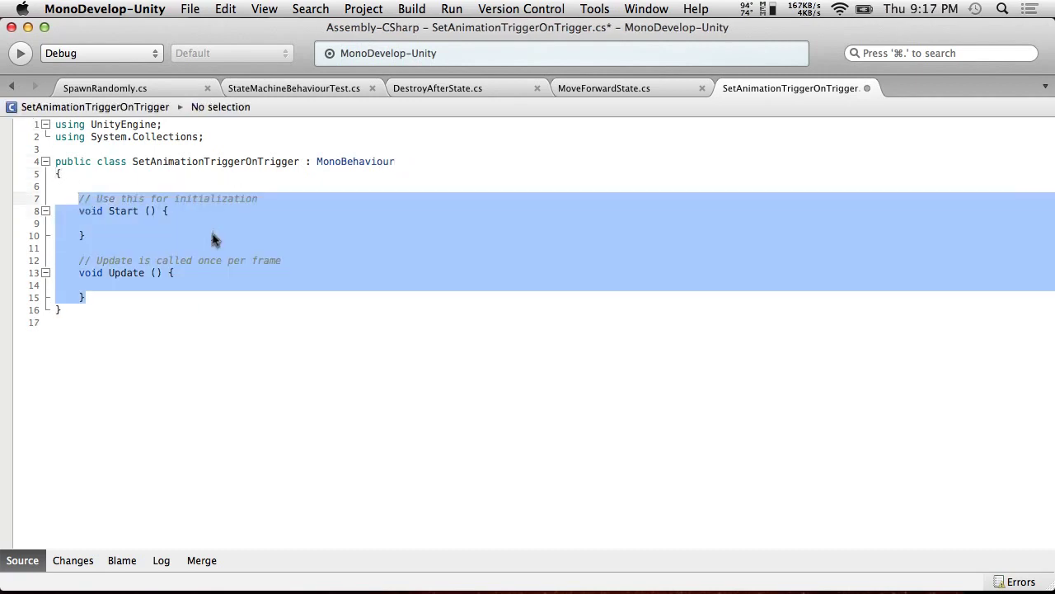
pyautogui.write('void OnTriggerEnter()')
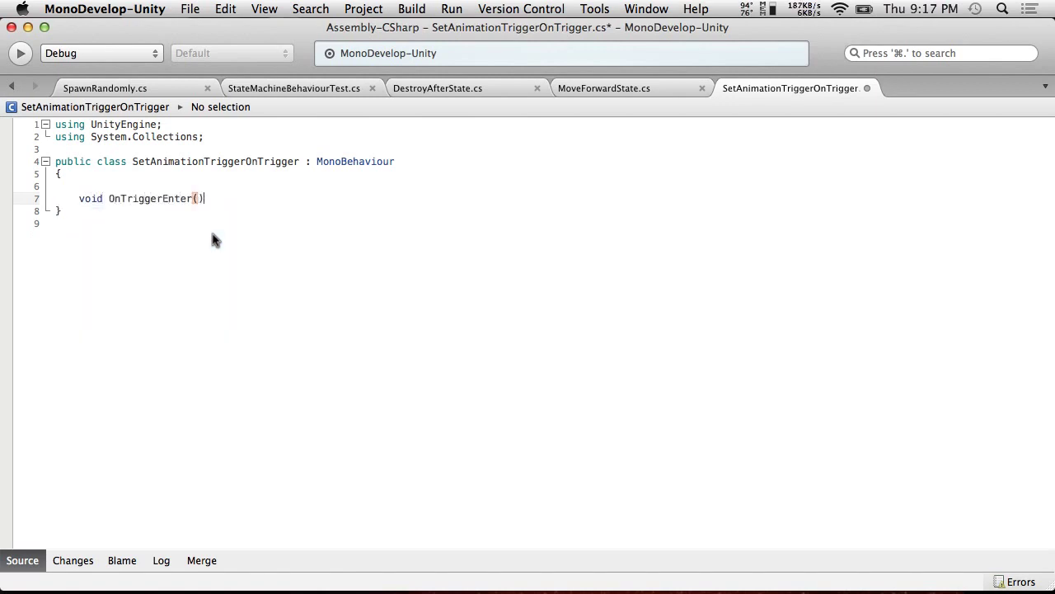
pyautogui.press('Return')
pyautogui.write('{')
pyautogui.press('Return')
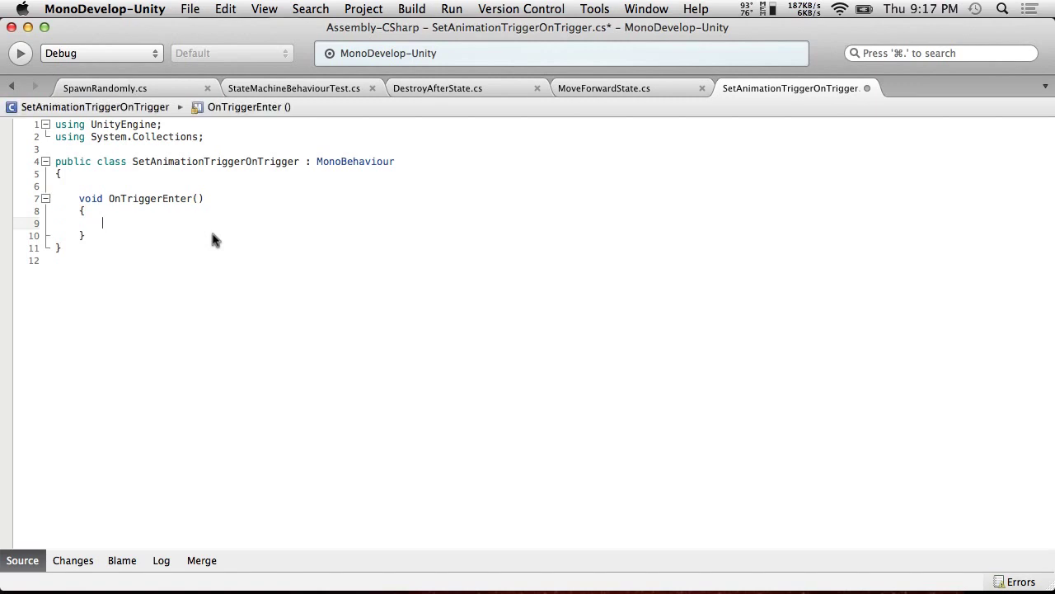
# Step: Begin a GetComponent<Animator>().SetTrigger( call inside the OnTriggerEnter method
pyautogui.write('GetCom')
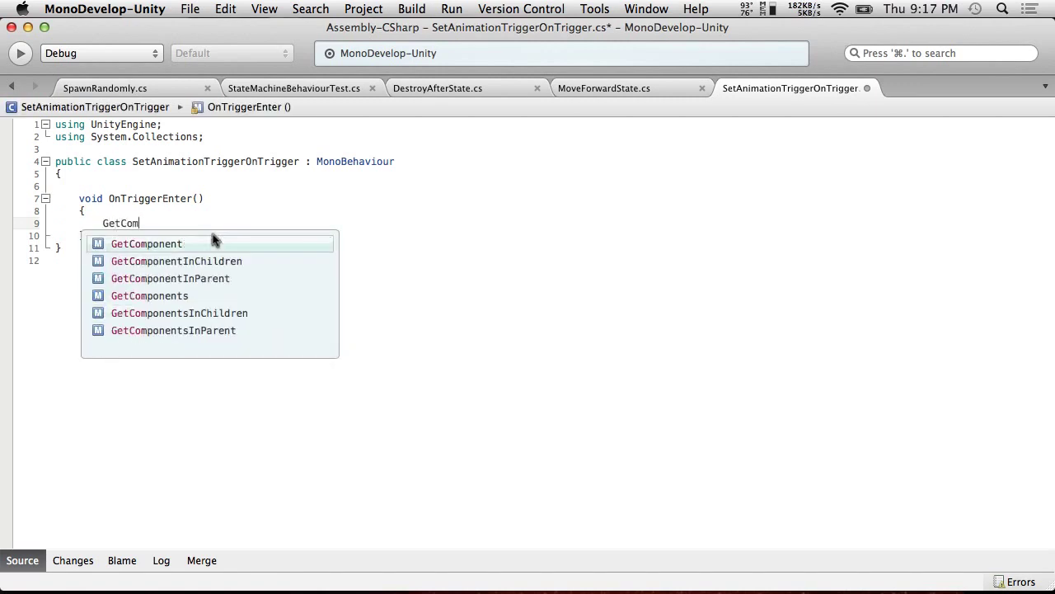
pyautogui.write('ponent<Anim')
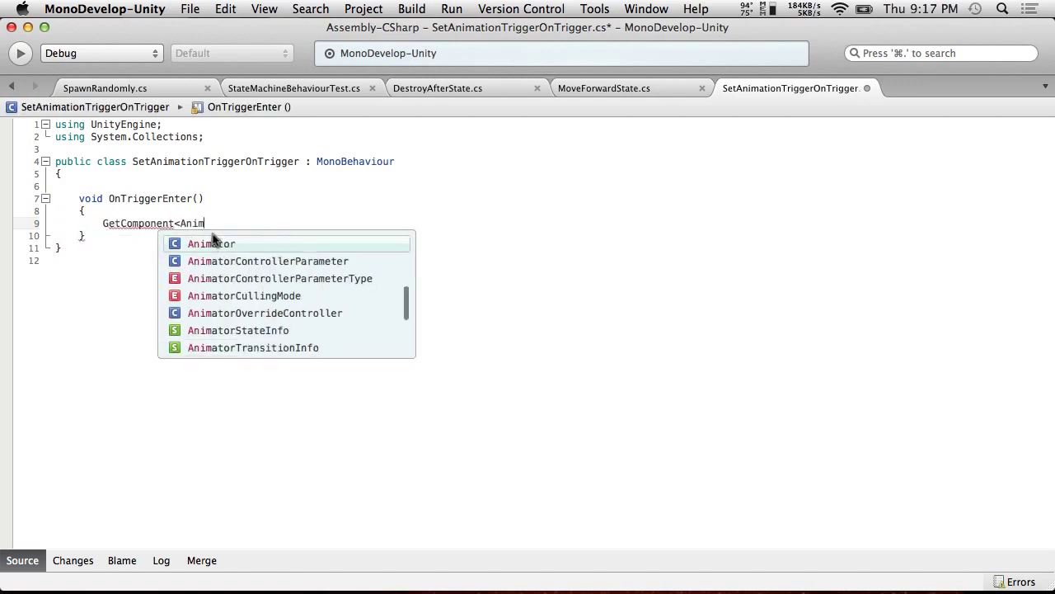
pyautogui.write('ator>().')
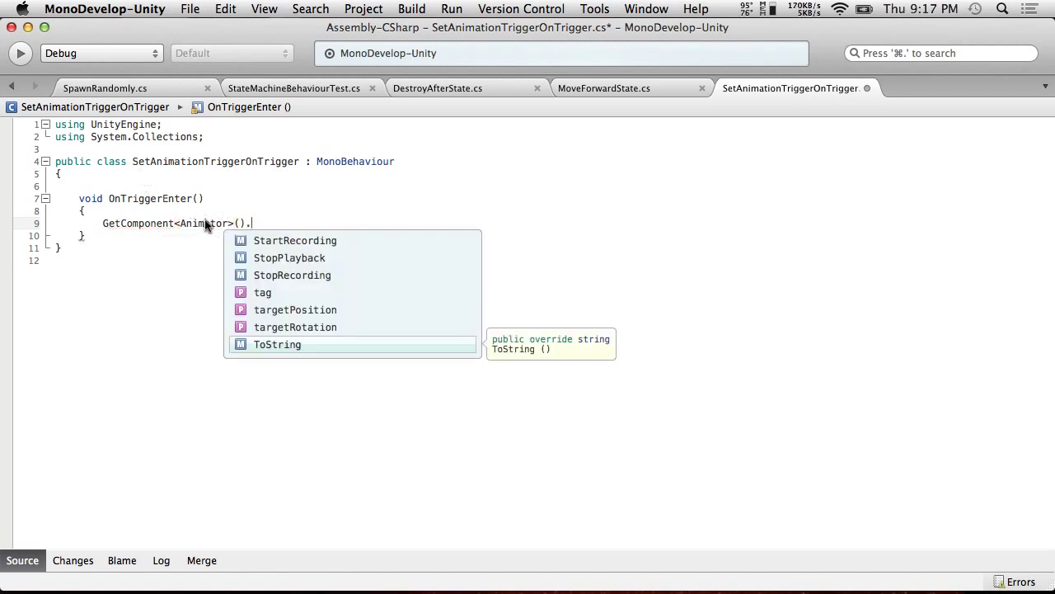
pyautogui.write('SetTri')
pyautogui.press('Return')
pyautogui.write('(')
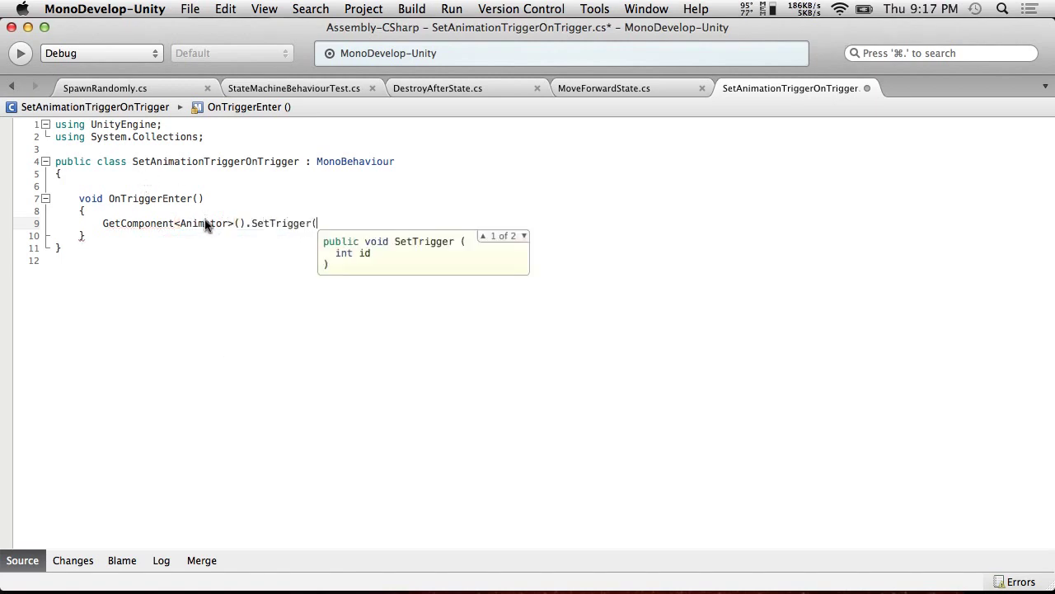
pyautogui.press('Down')
# Step: Declare a public string field named triggerName at the start of the SetAnimationTriggerOnTrigger class
pyautogui.click(69, 172)
pyautogui.press('Return')
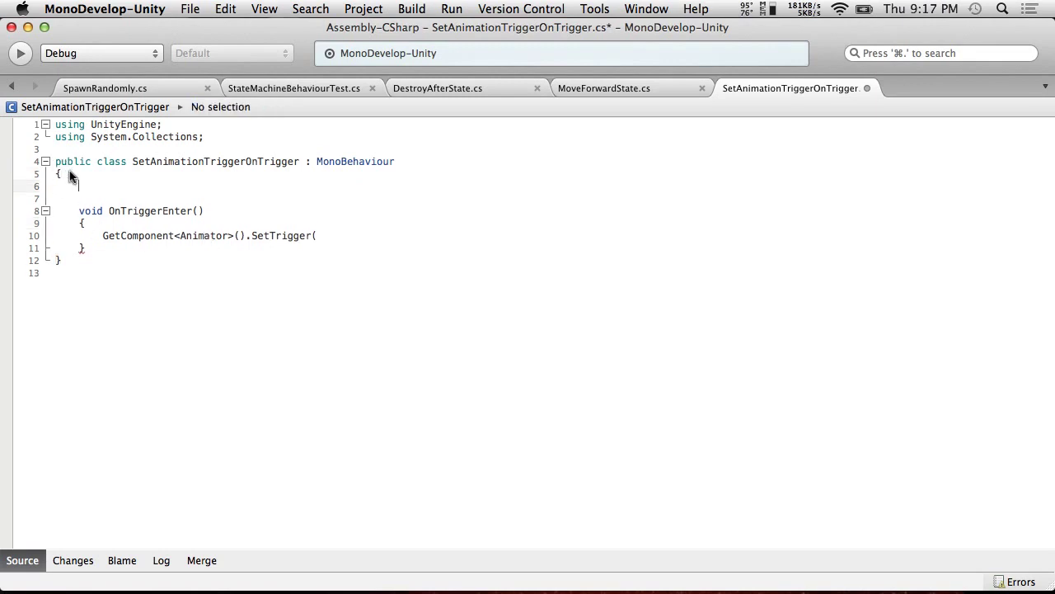
pyautogui.write('pib')
pyautogui.press('BackSpace')
pyautogui.press('BackSpace')
pyautogui.write('ub')
pyautogui.press('Return')
pyautogui.write('float')
pyautogui.press('BackSpace')
pyautogui.press('BackSpace')
pyautogui.press('BackSpace')
pyautogui.write('string name =')
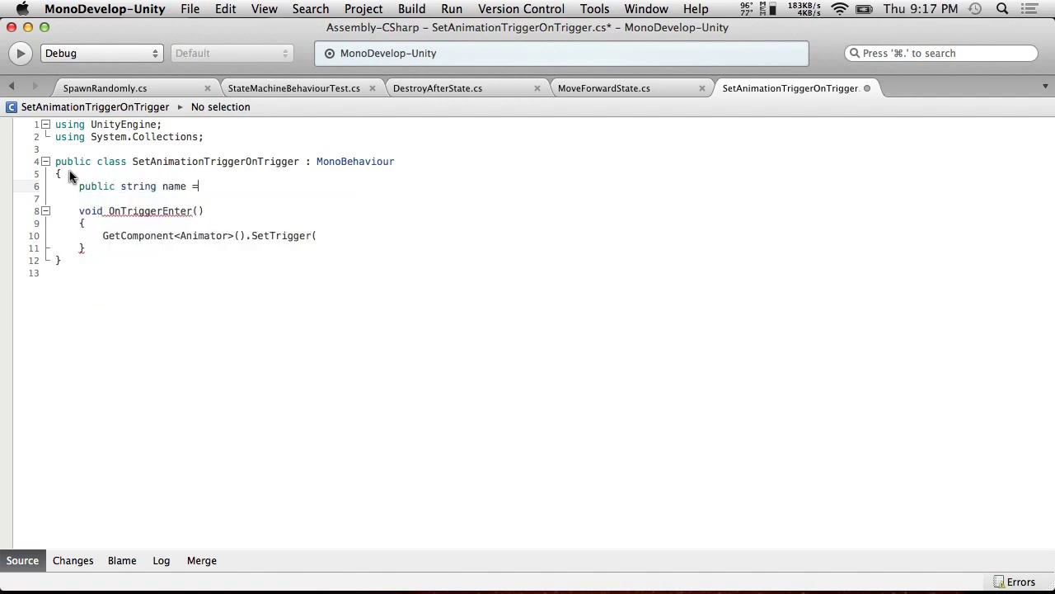
pyautogui.write('triggerN')
# Step: Complete the SetTrigger call with triggerName as its argument and save the script
pyautogui.click(325, 236)
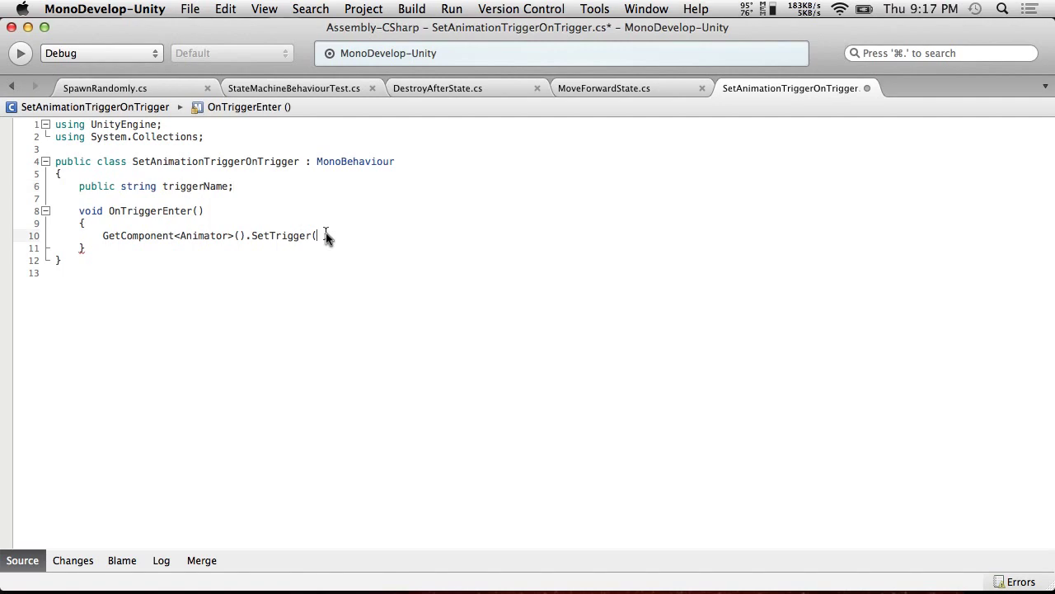
pyautogui.write('triggerN')
pyautogui.press('Return')
pyautogui.write(');')
pyautogui.click(189, 8)
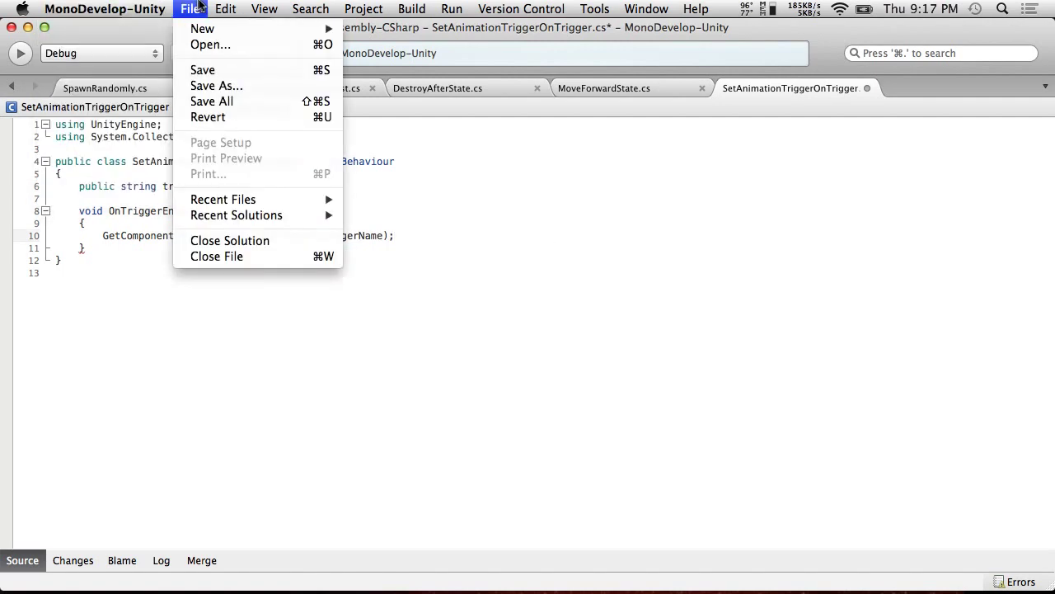
pyautogui.click(128, 266)
pyautogui.click(189, 7)
pyautogui.click(204, 70)
# Step: Switch to Unity and create a C# script named TurnLeftOnStateEnter in the project
pyautogui.press('super+Tab')
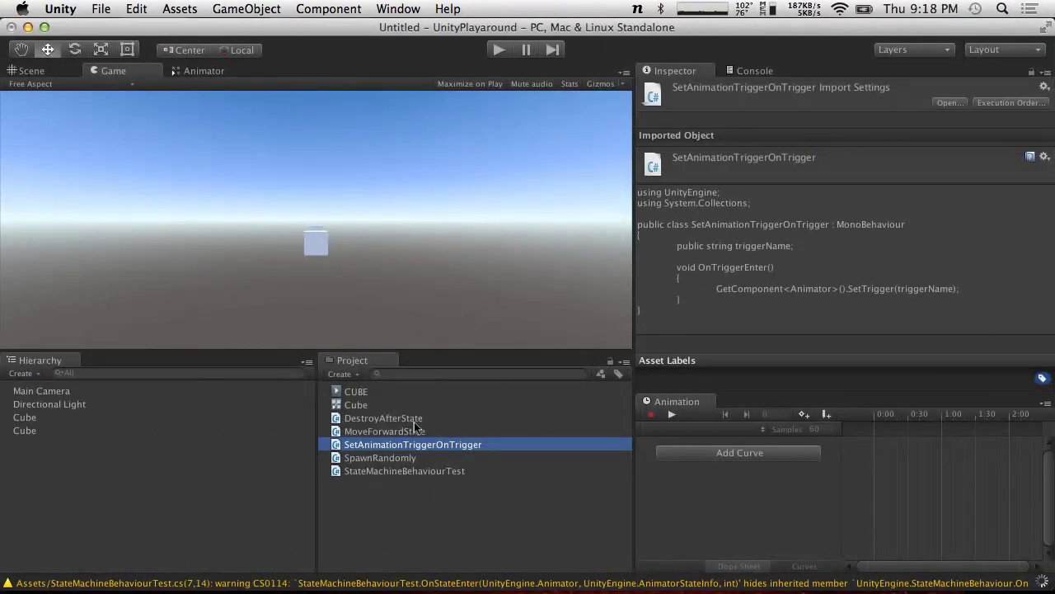
pyautogui.click(343, 374)
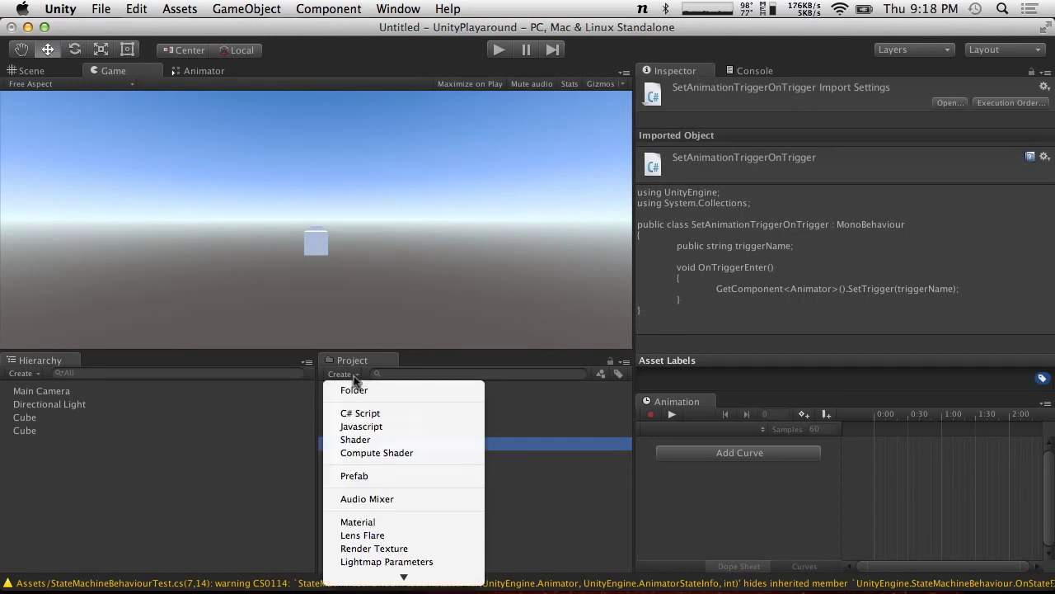
pyautogui.click(382, 413)
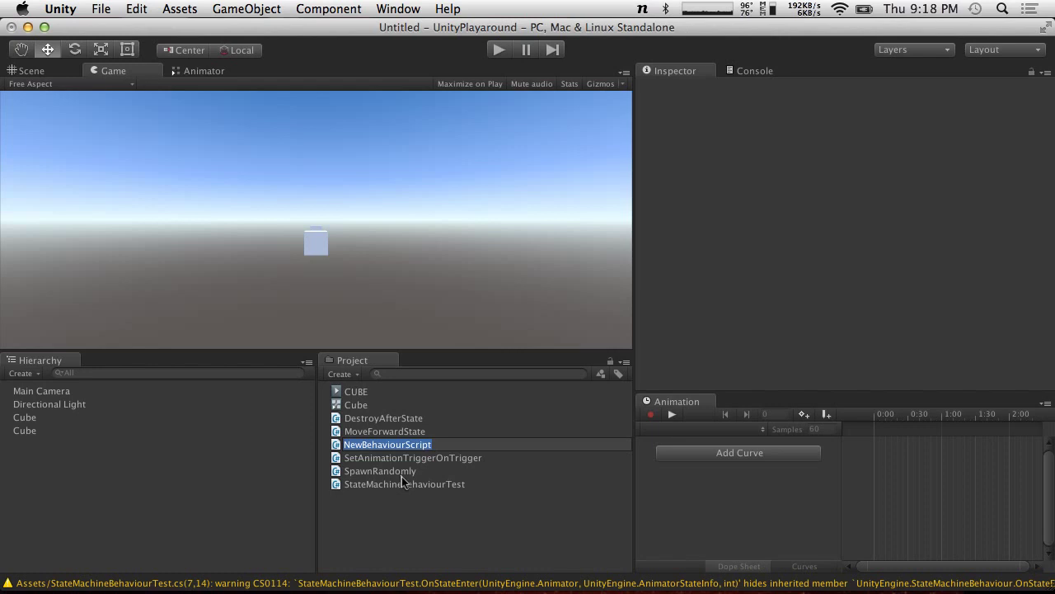
pyautogui.write('TurnLeft')
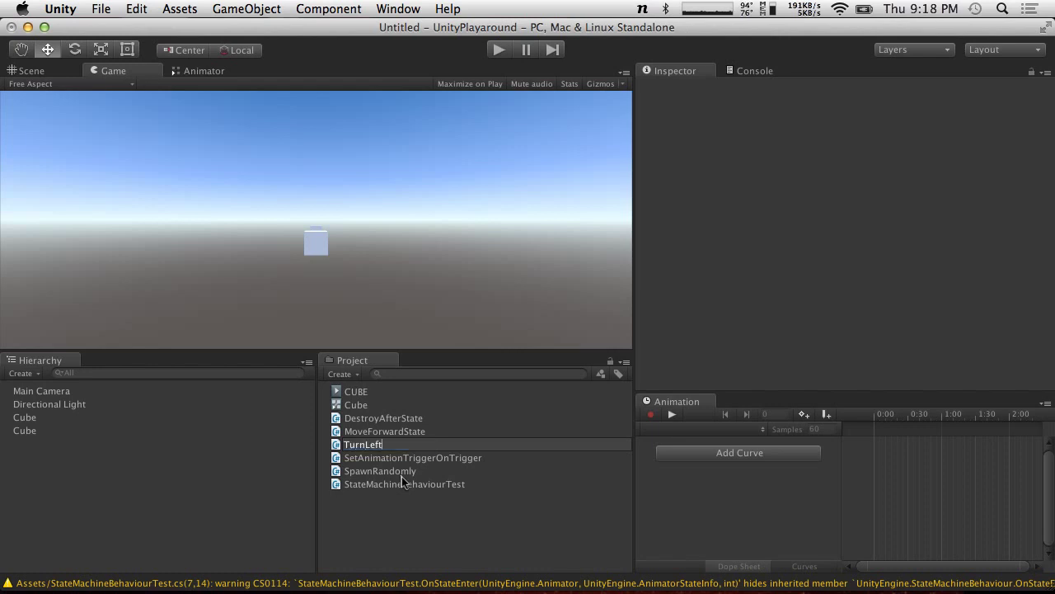
pyautogui.write('OnStateEnter')
pyautogui.press('Return')
# Step: Open the TurnLeftOnStateEnter script and move the class's opening brace onto its own line
pyautogui.doubleClick(388, 484)
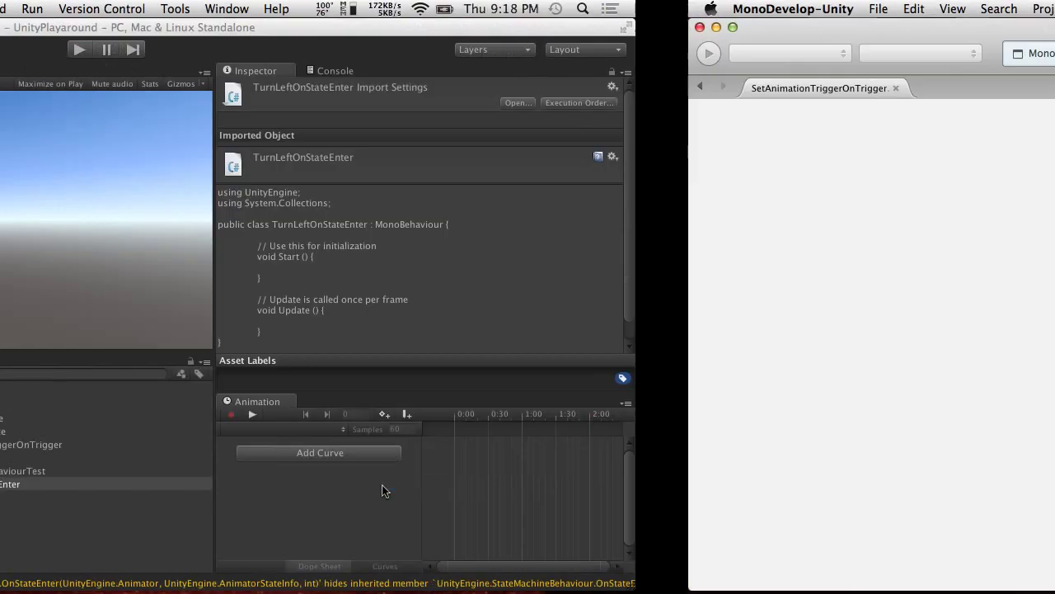
pyautogui.click(354, 162)
pyautogui.press('Return')
pyautogui.click(183, 175)
pyautogui.press('Return')
pyautogui.write('public')
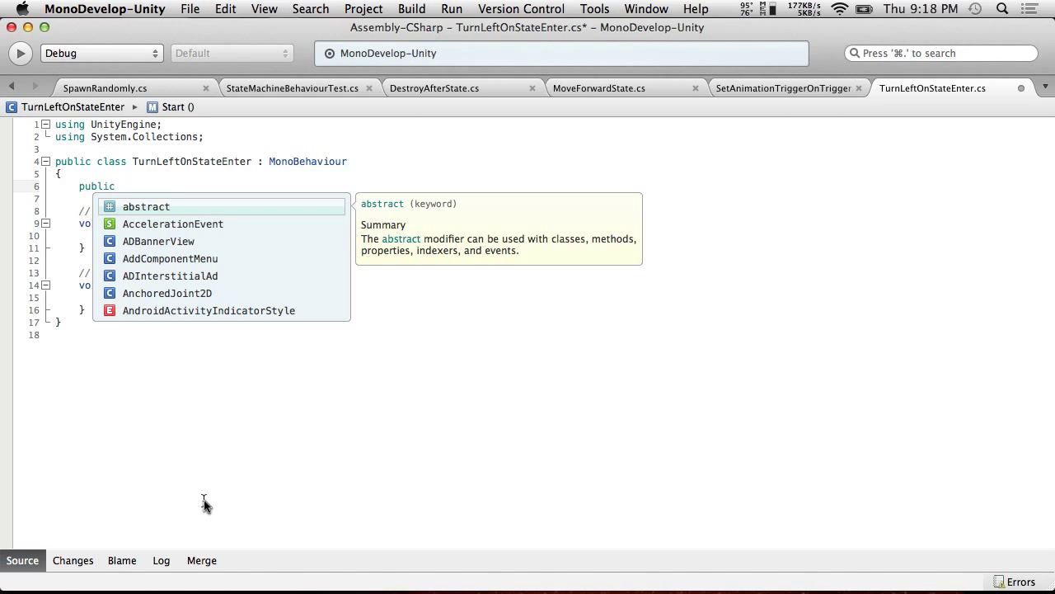
pyautogui.press('BackSpace')
pyautogui.press('BackSpace')
pyautogui.press('BackSpace')
pyautogui.press('BackSpace')
pyautogui.press('BackSpace')
pyautogui.press('BackSpace')
pyautogui.press('BackSpace')
pyautogui.press('BackSpace')
pyautogui.press('BackSpace')
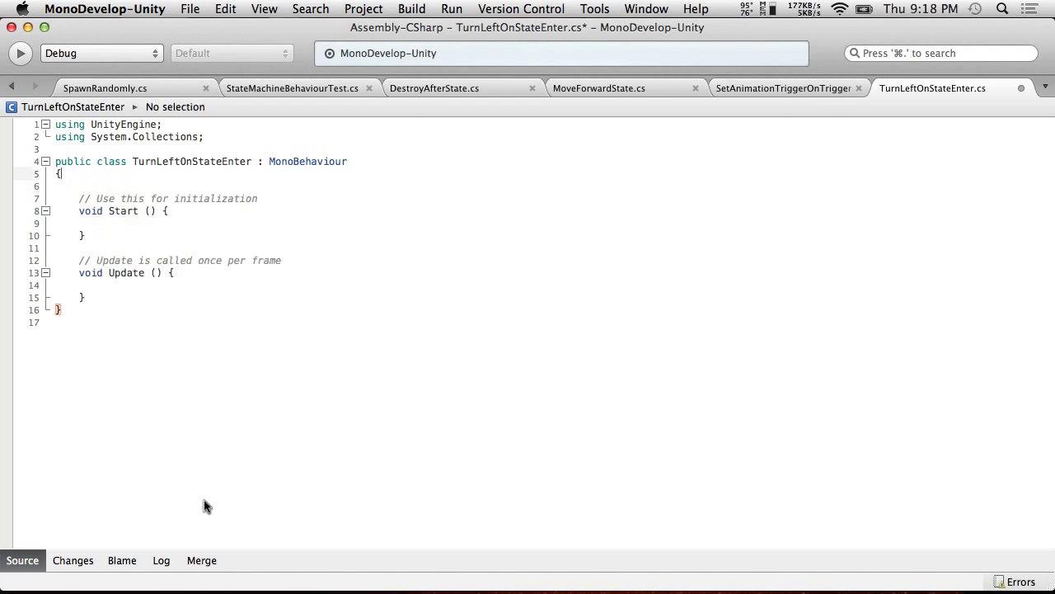
# Step: Replace the Start and Update methods with the OnStateEnter method copied from StateMachineBehaviourTest.cs
pyautogui.moveTo(106, 301); pyautogui.dragTo(78, 198)
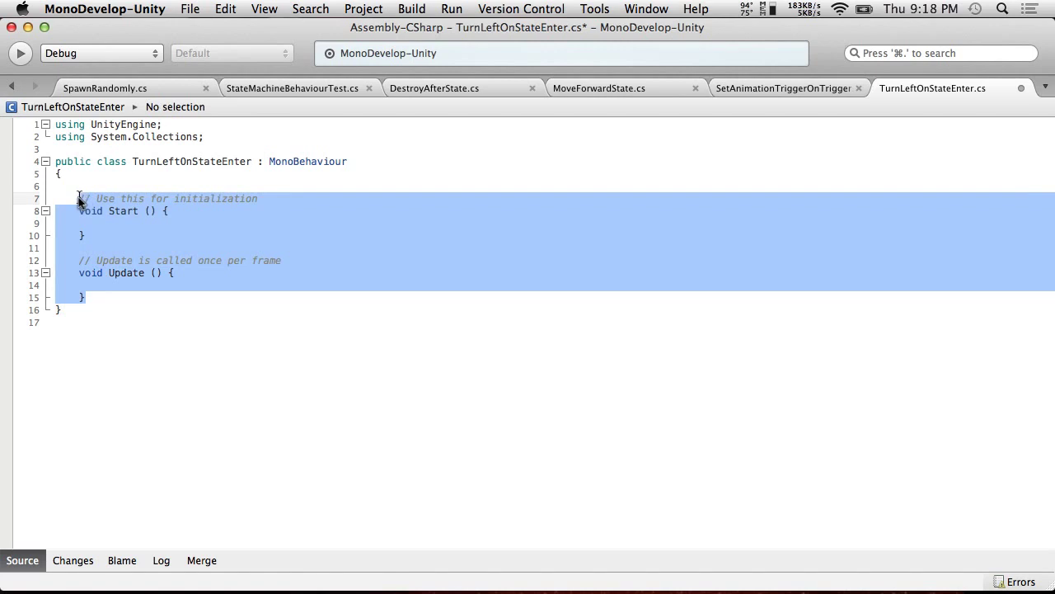
pyautogui.click(303, 86)
pyautogui.moveTo(87, 238); pyautogui.dragTo(33, 201)
pyautogui.press('super+c')
pyautogui.click(933, 87)
pyautogui.press('super+v')
# Step: Change the base class of TurnLeftOnStateEnter from MonoBehaviour to StateMachineBehaviour
pyautogui.click(270, 162)
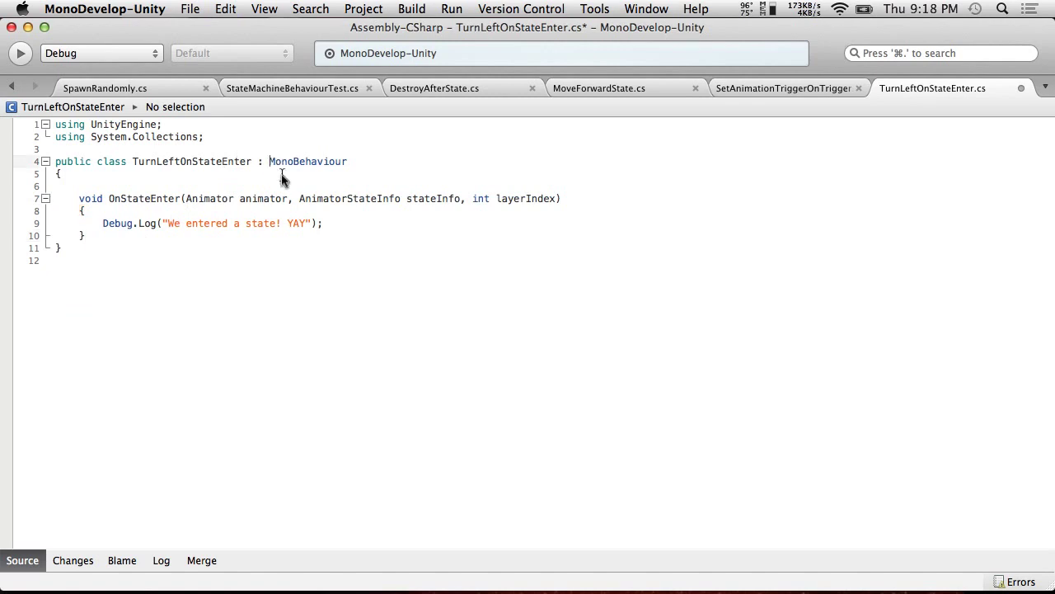
pyautogui.write('Stat')
pyautogui.press('BackSpace')
pyautogui.press('BackSpace')
pyautogui.press('BackSpace')
pyautogui.press('BackSpace')
pyautogui.press('Left')
pyautogui.write('Stat')
pyautogui.press('Down')
pyautogui.press('Up')
pyautogui.press('Return')
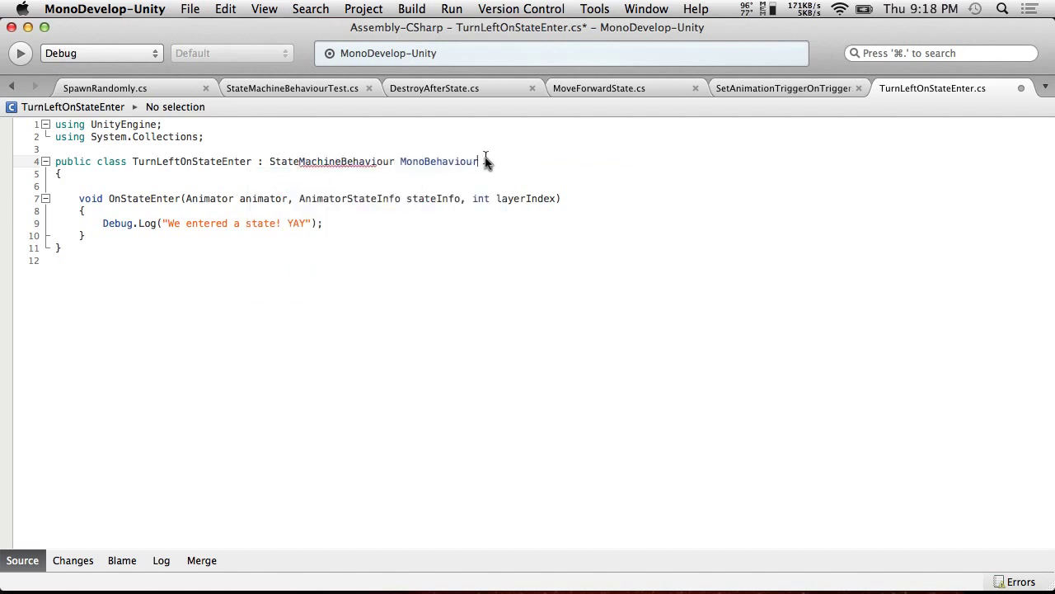
pyautogui.moveTo(484, 162); pyautogui.dragTo(390, 163)
pyautogui.press('BackSpace')
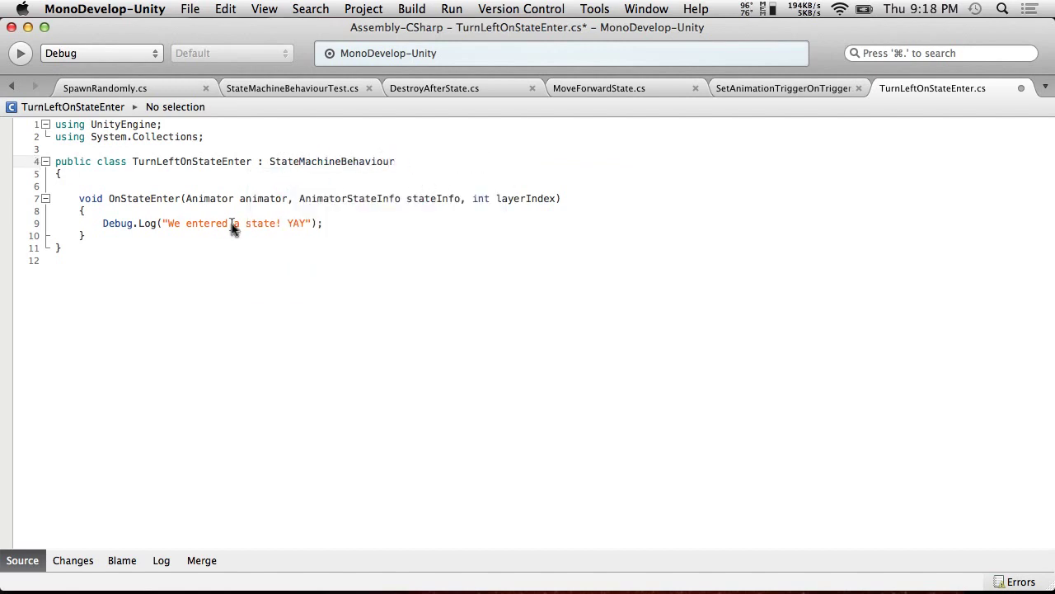
# Step: Clear the Debug.Log statement out of the OnStateEnter method
pyautogui.moveTo(326, 224); pyautogui.dragTo(102, 223)
pyautogui.write('tran')
pyautogui.press('Return')
pyautogui.write('.rot')
pyautogui.press('BackSpace')
pyautogui.press('BackSpace')
pyautogui.press('BackSpace')
pyautogui.press('BackSpace')
pyautogui.press('BackSpace')
pyautogui.press('BackSpace')
pyautogui.press('BackSpace')
pyautogui.press('BackSpace')
pyautogui.press('BackSpace')
pyautogui.press('BackSpace')
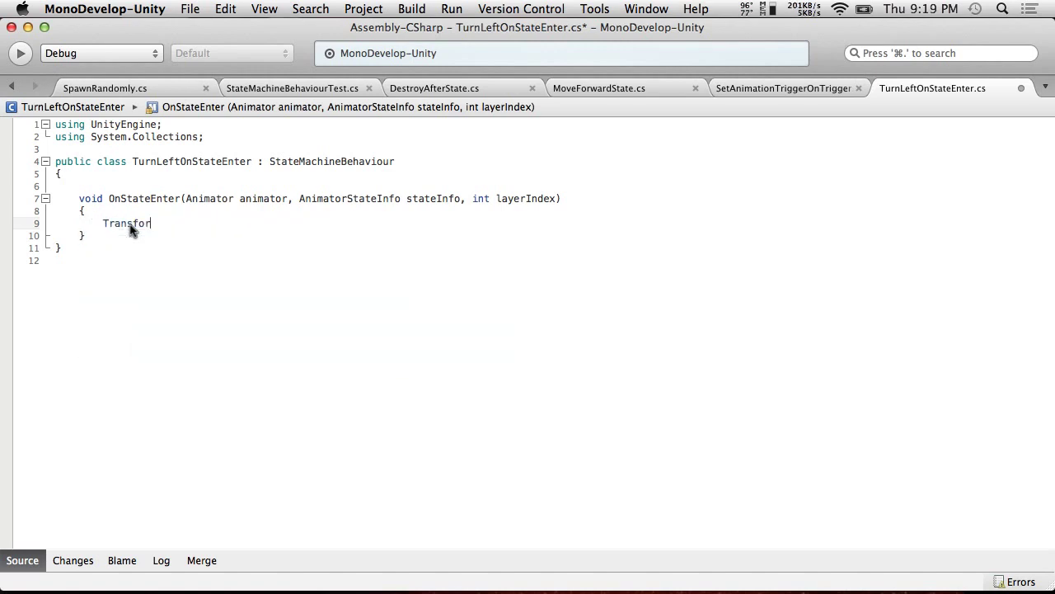
# Step: Write animator.transform.Rotate(Vector3.up*90.0f); as the body of the OnStateEnter method
pyautogui.write('animator.tran')
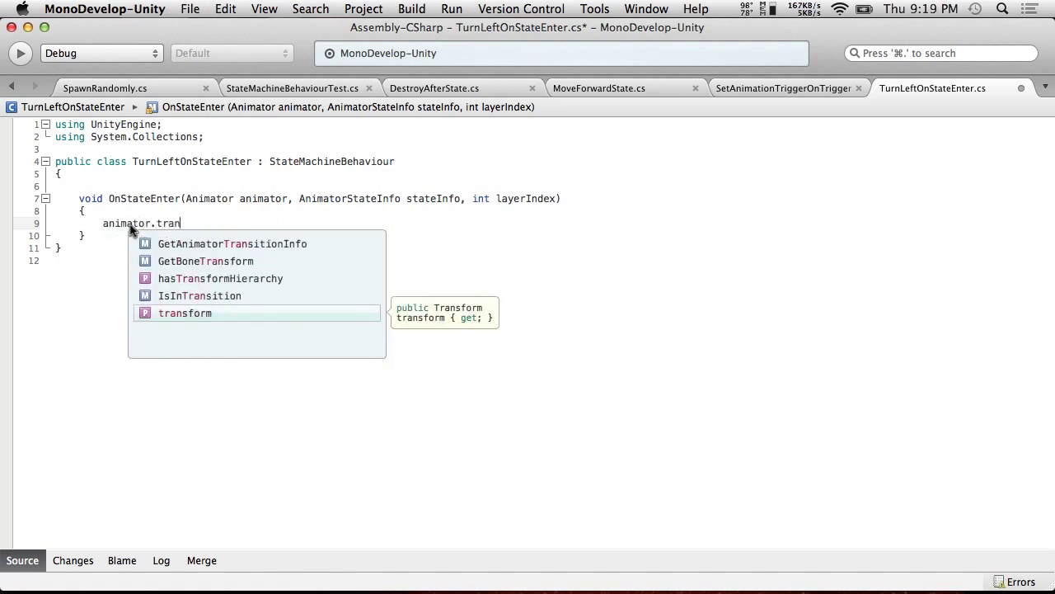
pyautogui.press('Return')
pyautogui.write('.rota')
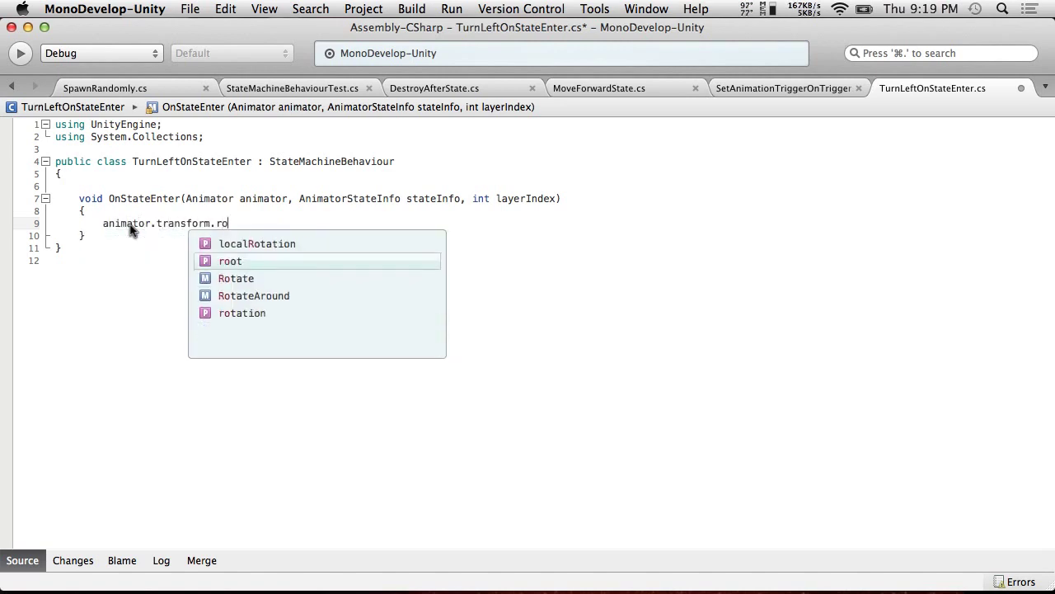
pyautogui.press('Up')
pyautogui.press('Up')
pyautogui.press('Return')
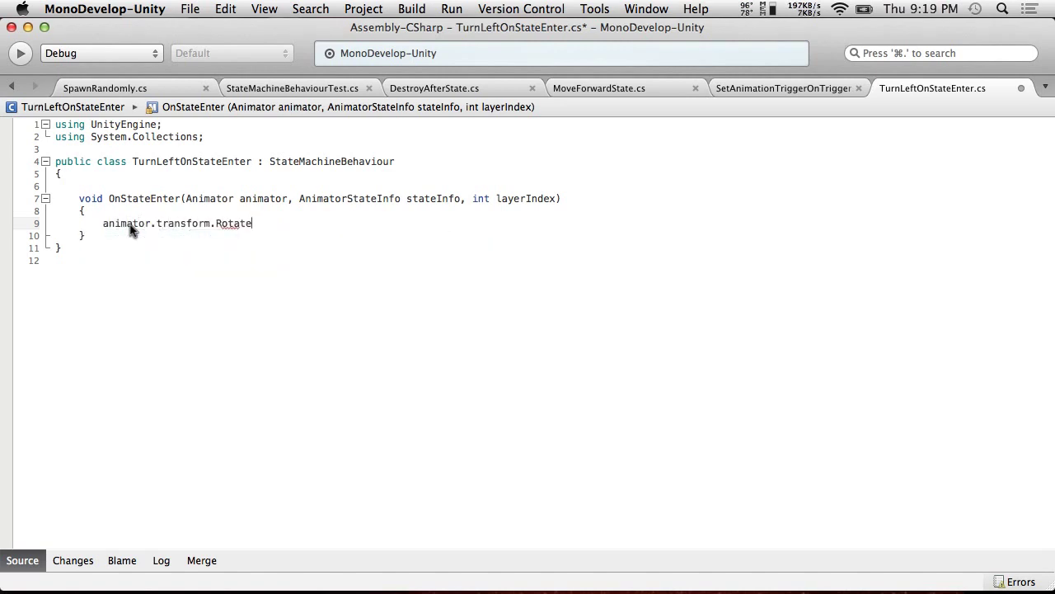
pyautogui.write('(')
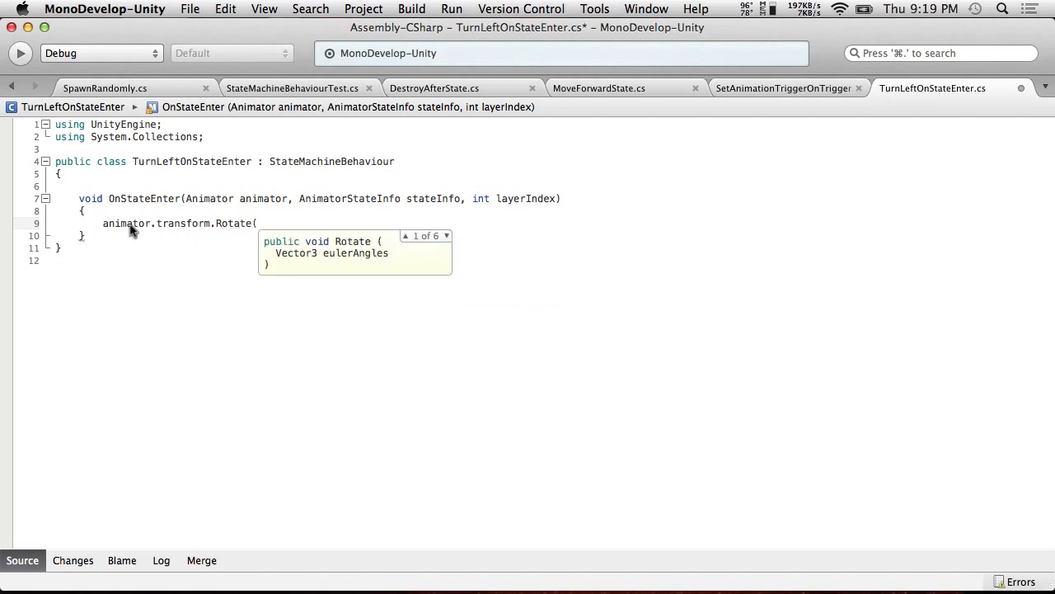
pyautogui.press('Down')
pyautogui.press('Down')
pyautogui.press('Down')
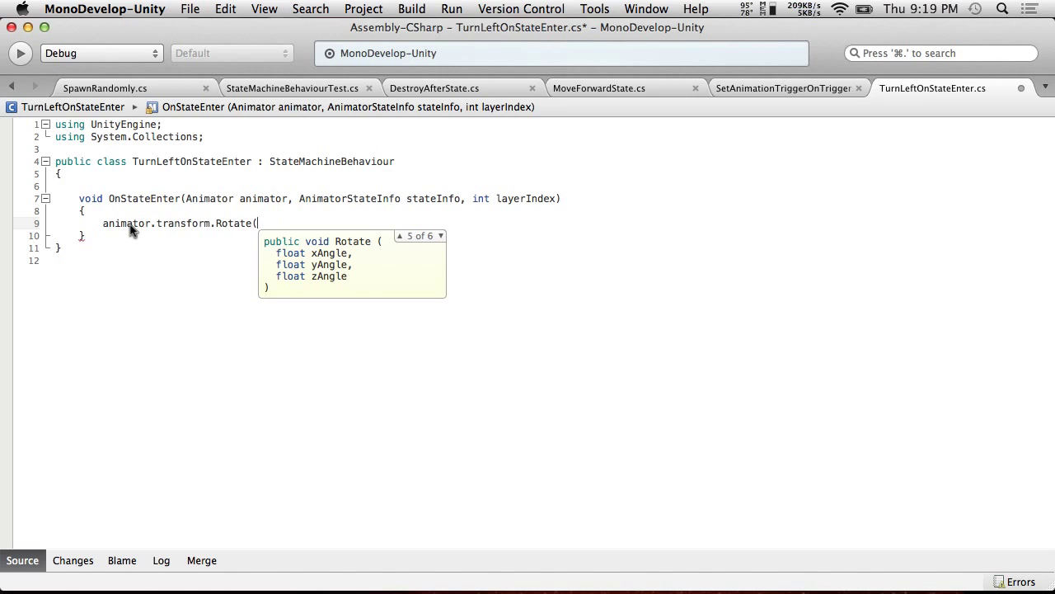
pyautogui.write('Vector3.up')
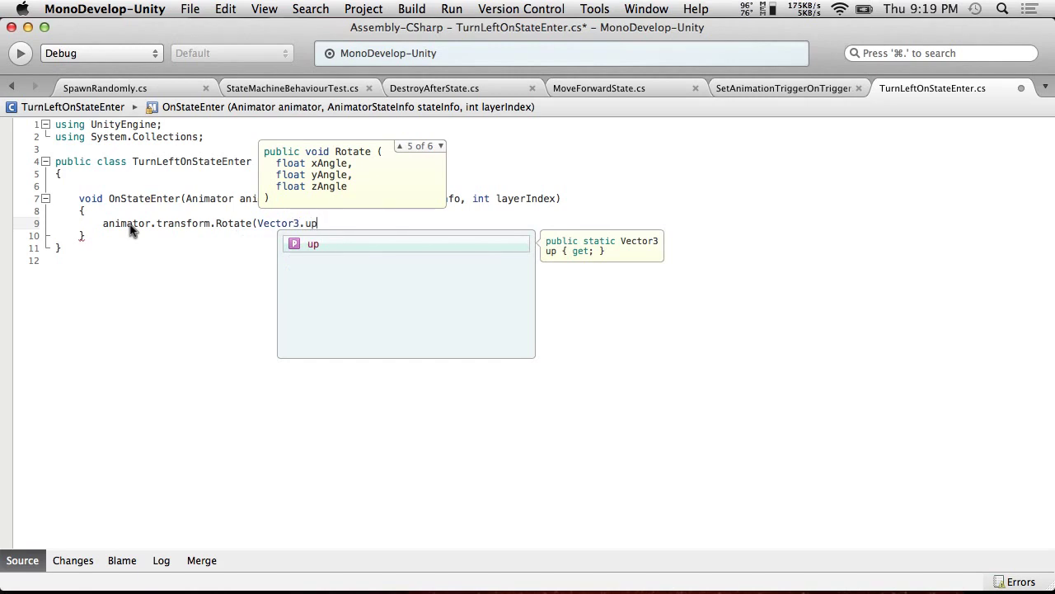
pyautogui.write('*90')
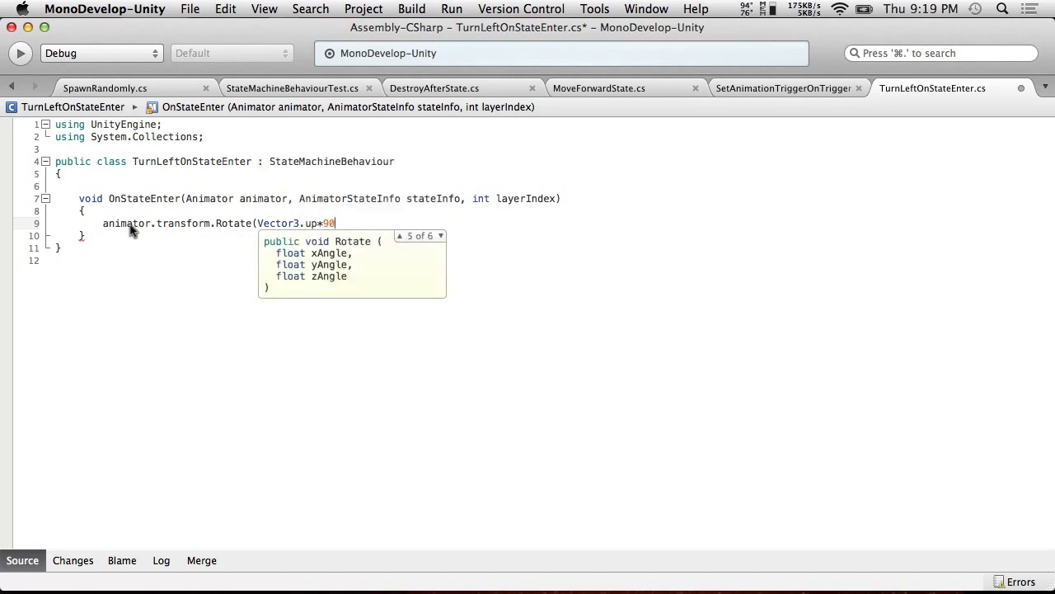
pyautogui.write('.0f);')
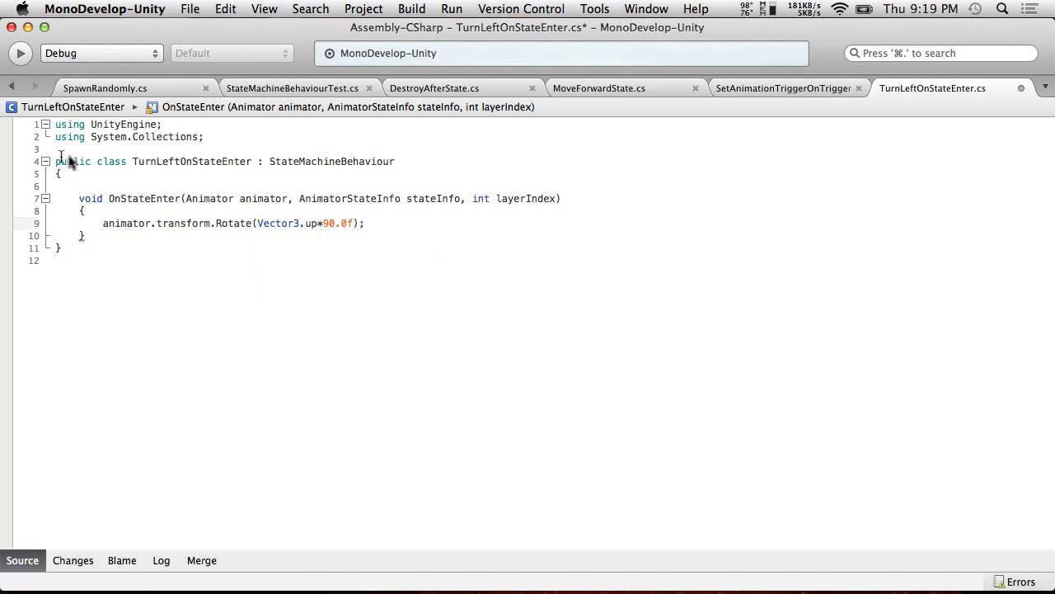
# Step: Negate the rotation in OnStateEnter so it reads Vector3.up*-90.0f, and save the script
pyautogui.click(95, 9)
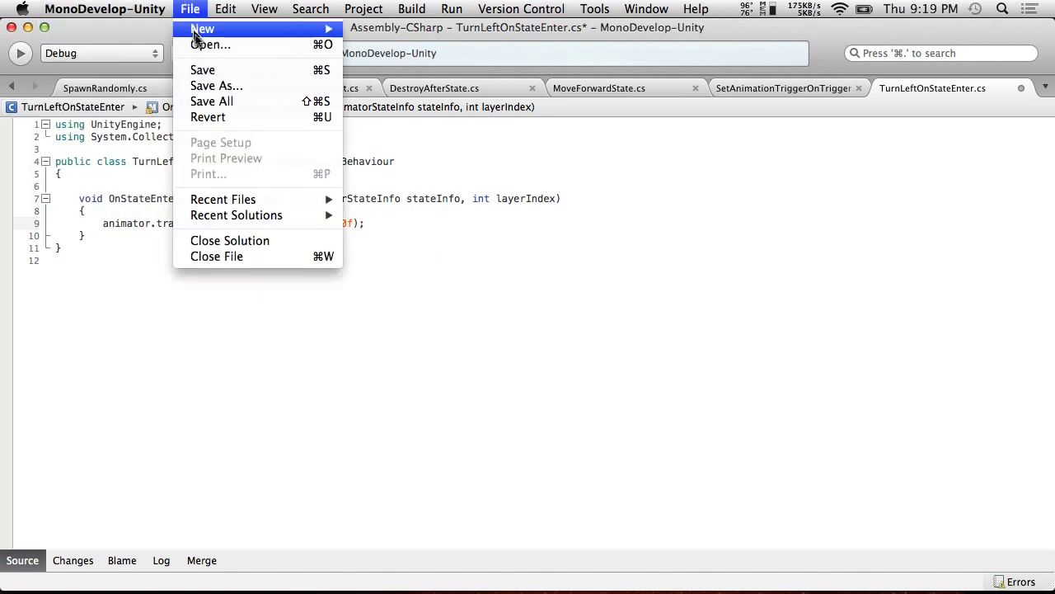
pyautogui.click(221, 72)
pyautogui.click(322, 223)
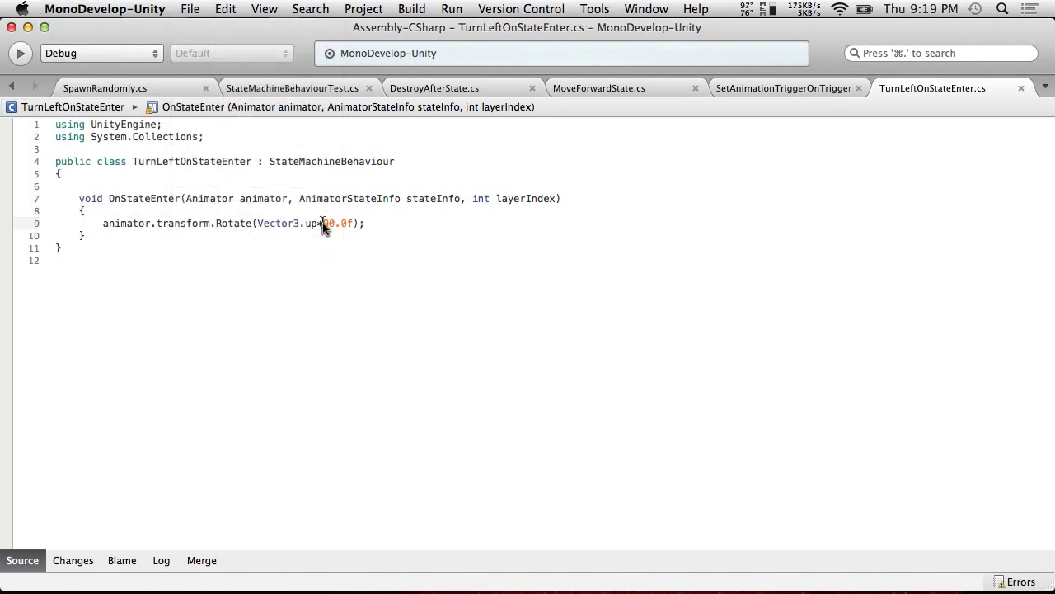
pyautogui.write('-')
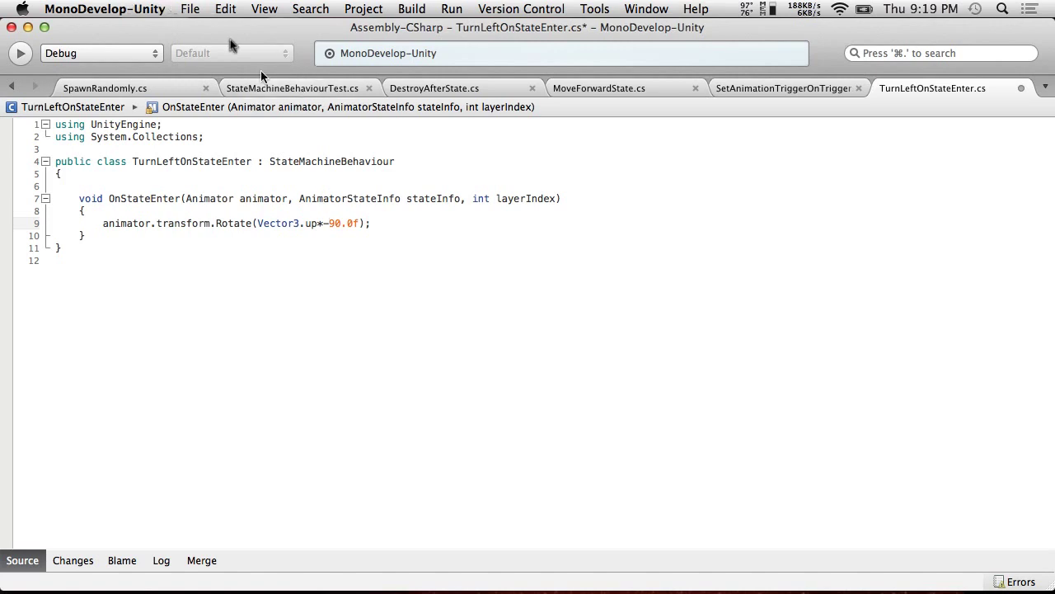
pyautogui.click(162, 8)
pyautogui.click(216, 72)
# Step: Switch to Unity, open the Cube animator controller and create an empty state beneath the default state
pyautogui.press('super+Tab')
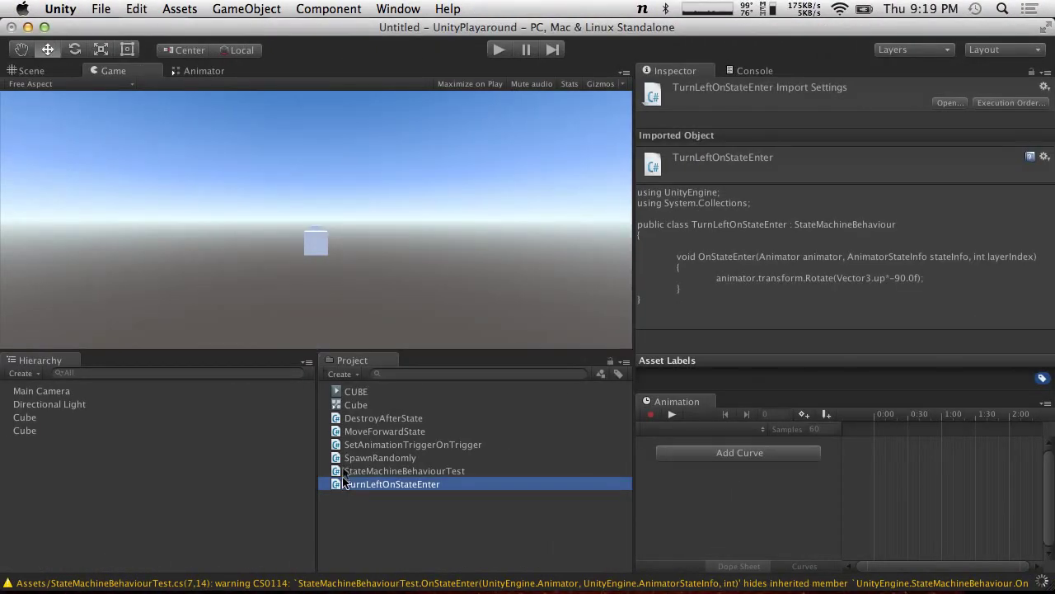
pyautogui.click(25, 431)
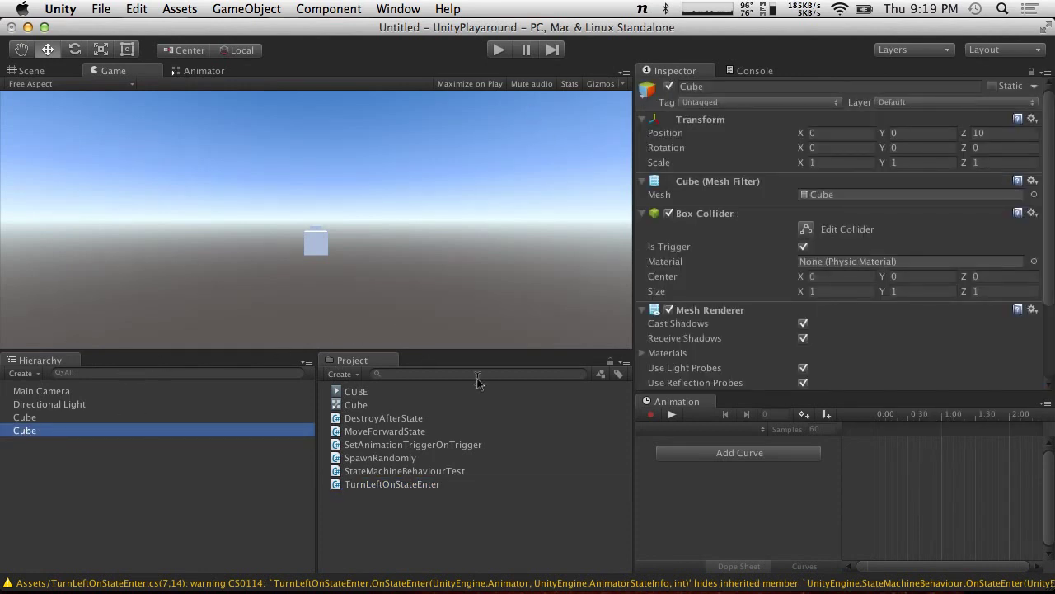
pyautogui.doubleClick(355, 405)
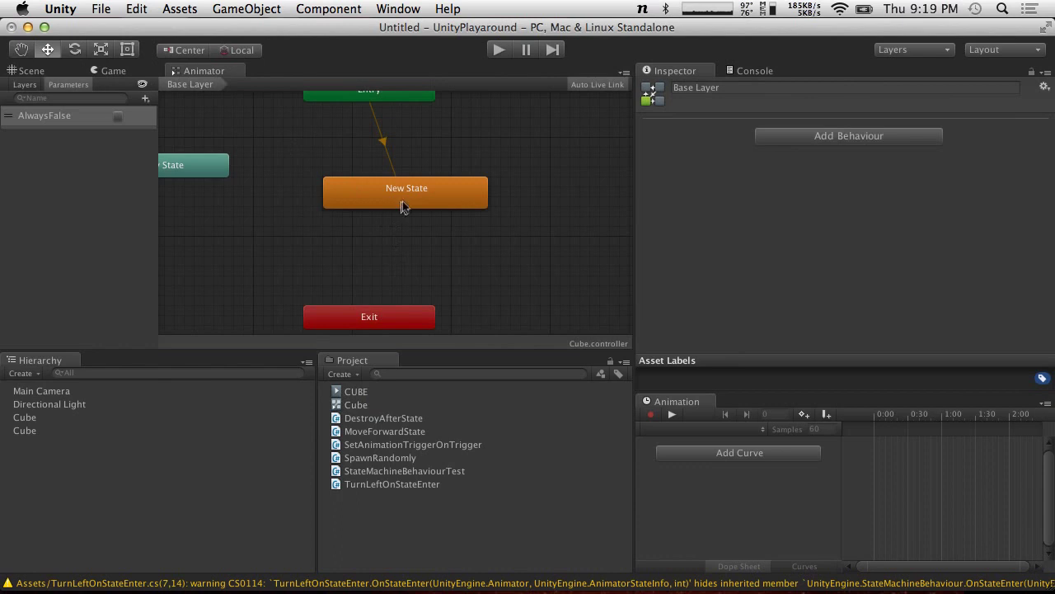
pyautogui.moveTo(402, 200); pyautogui.dragTo(435, 159)
pyautogui.rightClick(421, 190)
pyautogui.moveTo(456, 197)
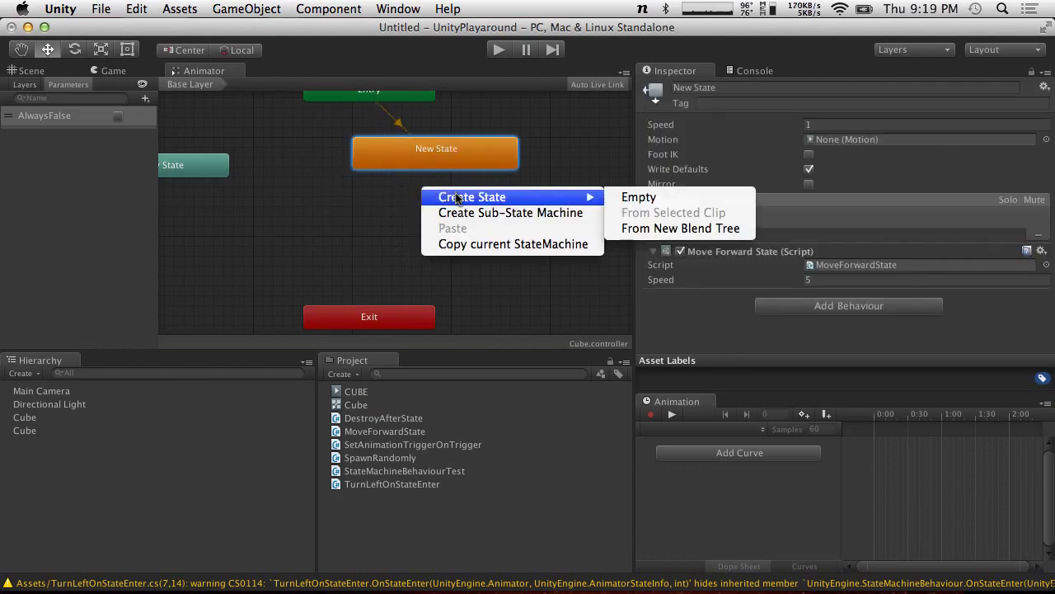
pyautogui.click(639, 197)
pyautogui.click(449, 211)
pyautogui.moveTo(450, 211); pyautogui.dragTo(404, 231)
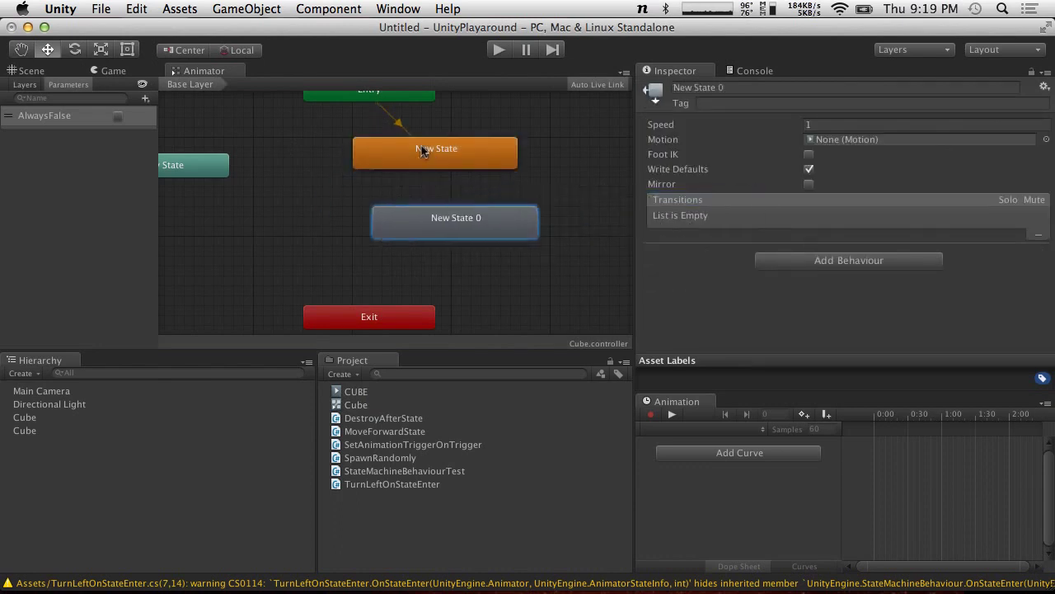
# Step: Rename the default state as MoveForward and make a transition from it to New State 0
pyautogui.click(422, 155)
pyautogui.click(730, 103)
pyautogui.click(735, 89)
pyautogui.write('MoveForward')
pyautogui.rightClick(482, 170)
pyautogui.click(528, 168)
pyautogui.click(450, 230)
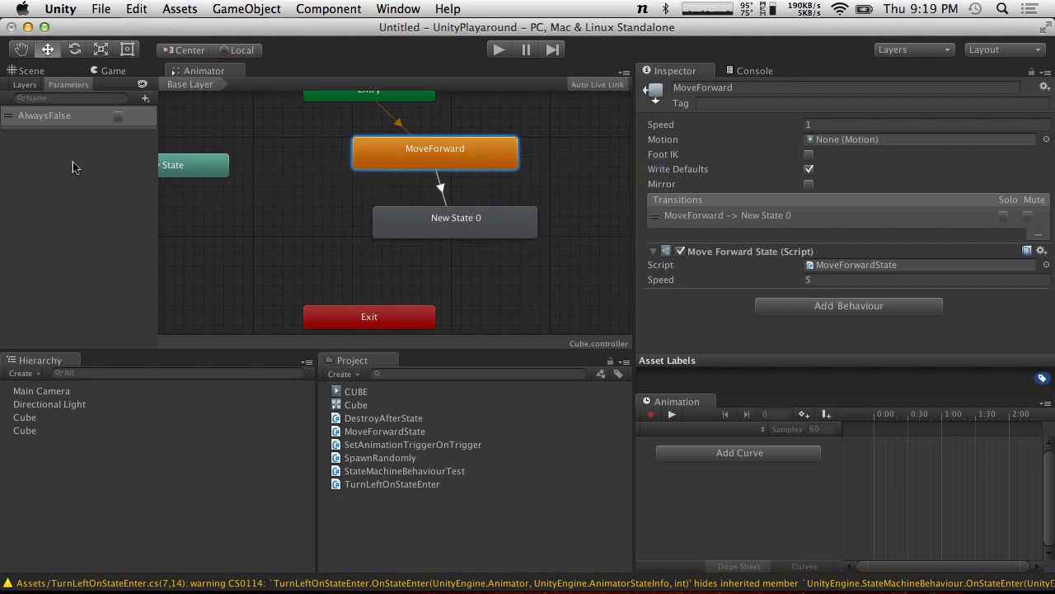
# Step: Add a Trigger parameter named TurnLeft to the animator controller
pyautogui.click(145, 98)
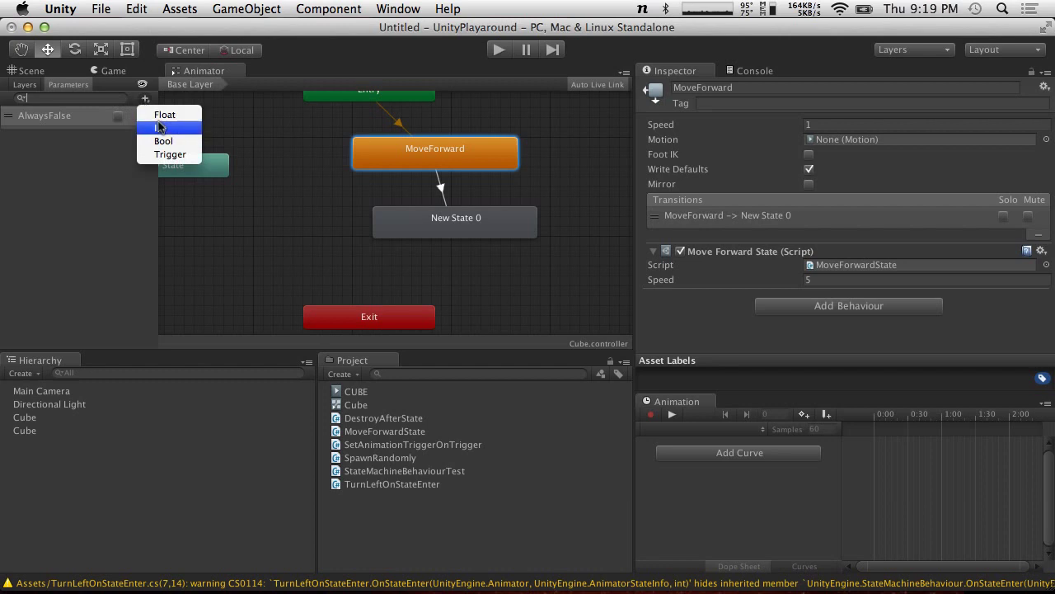
pyautogui.click(169, 154)
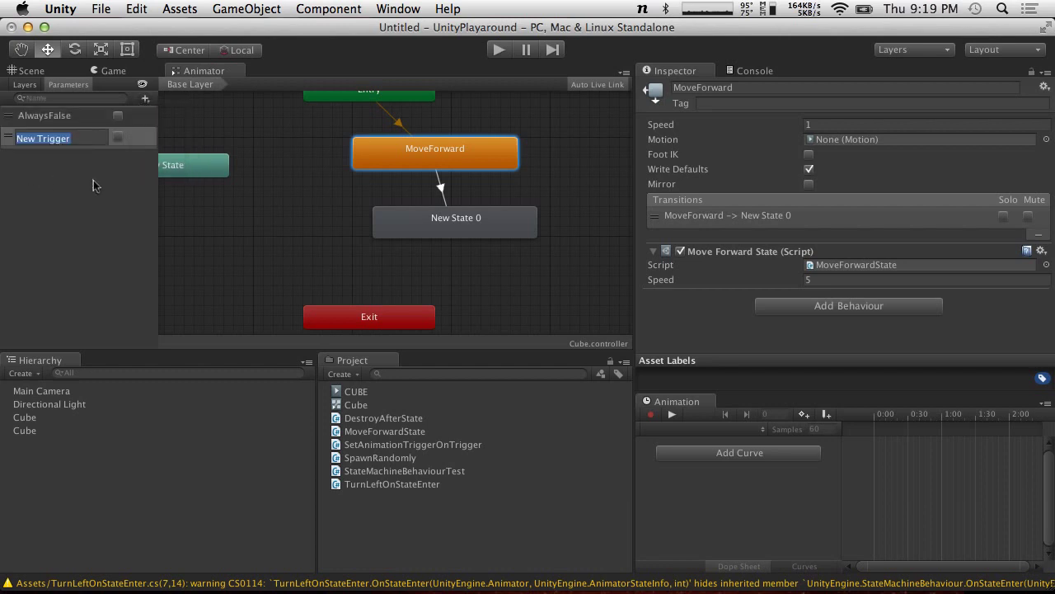
pyautogui.write('TurnLeft')
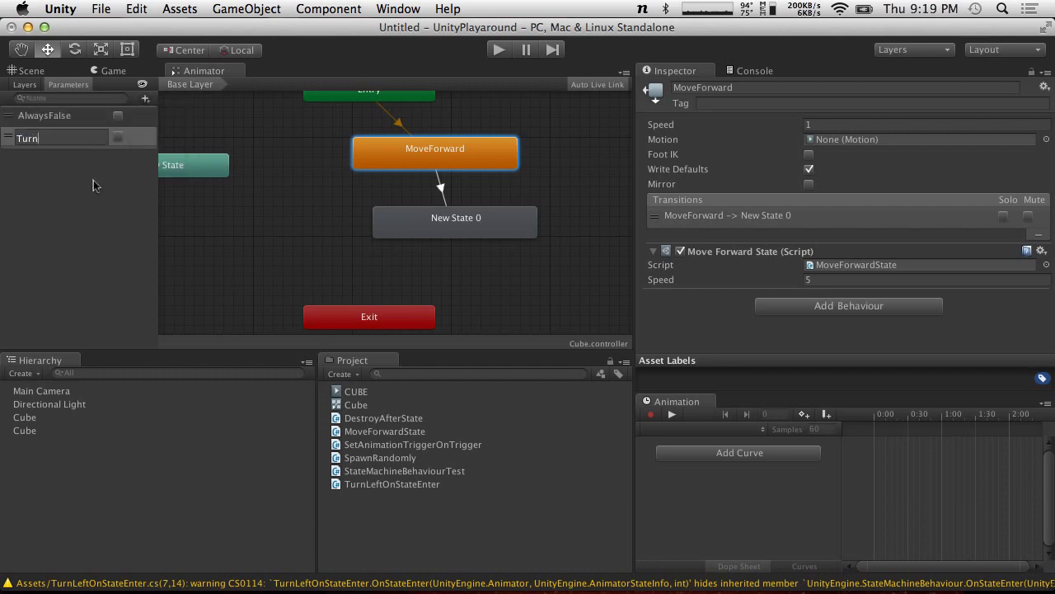
pyautogui.press('Return')
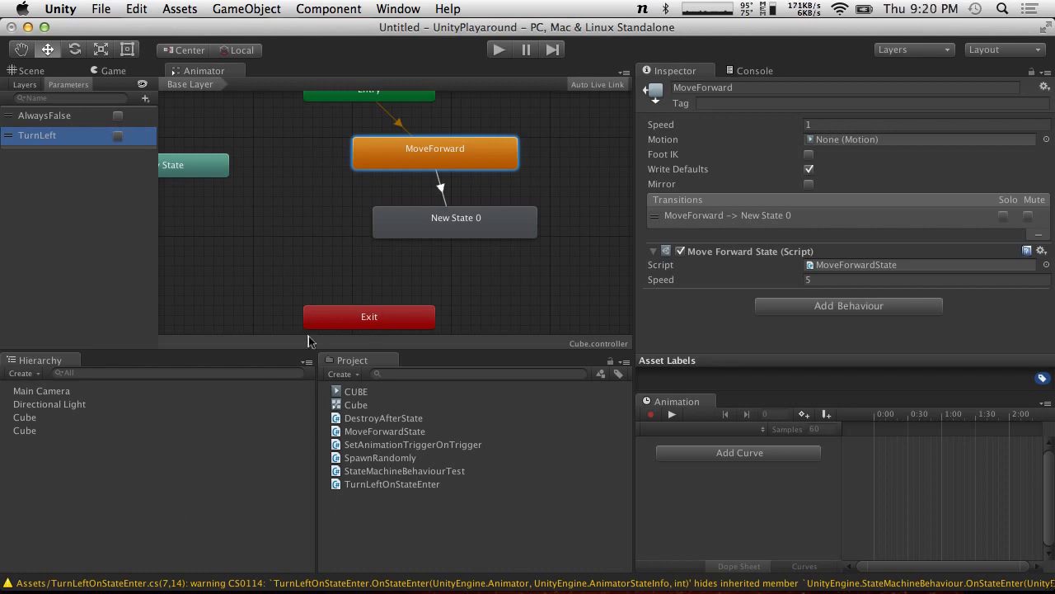
# Step: Turn off Has Exit Time on the MoveForward to New State 0 transition and set its Transition Duration to 0
pyautogui.click(446, 221)
pyautogui.click(440, 185)
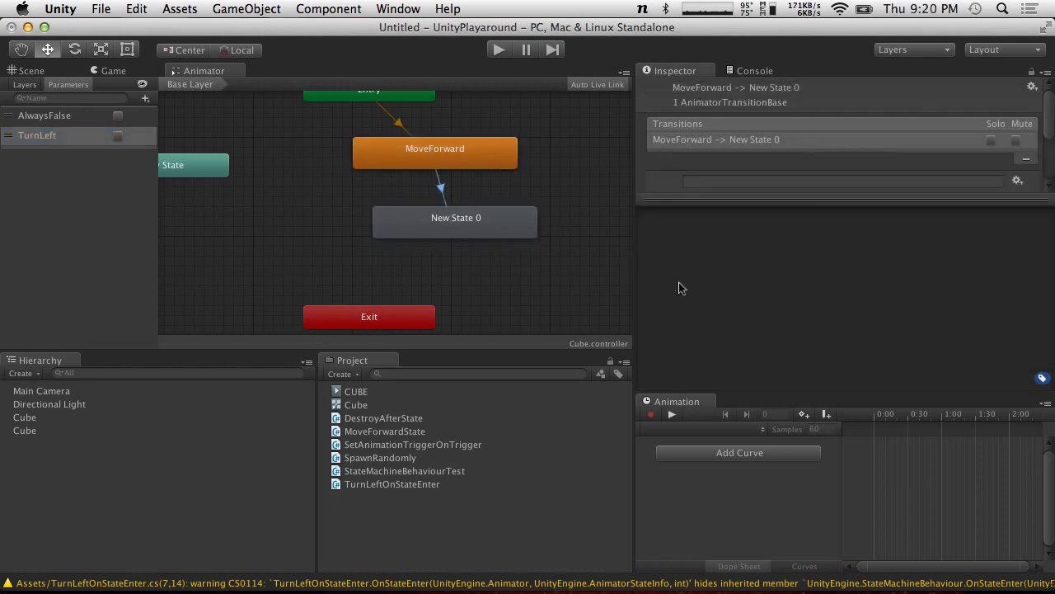
pyautogui.scroll(-3, 728, 178)
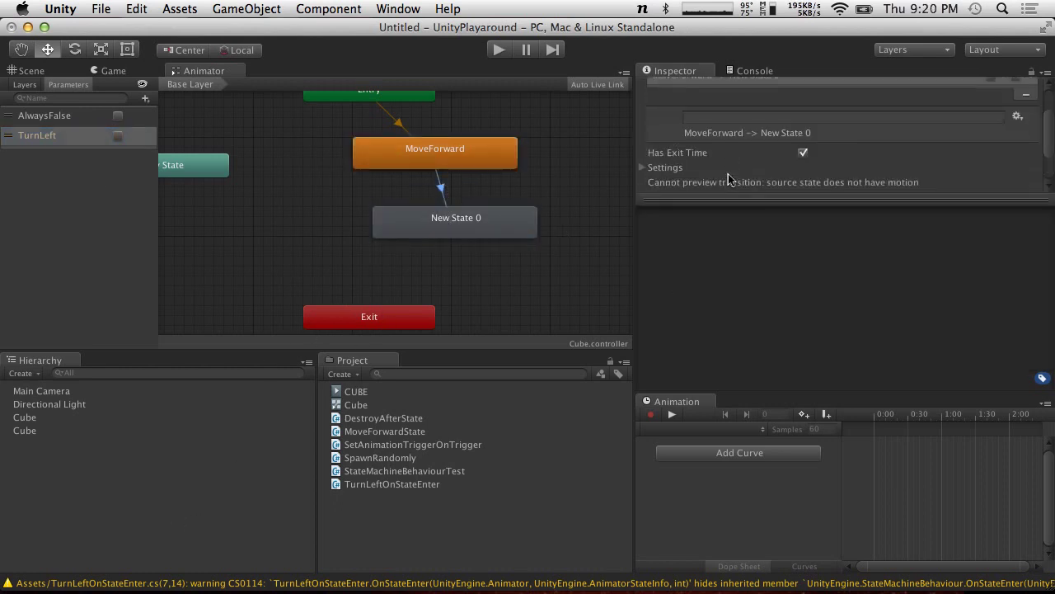
pyautogui.scroll(-2, 728, 178)
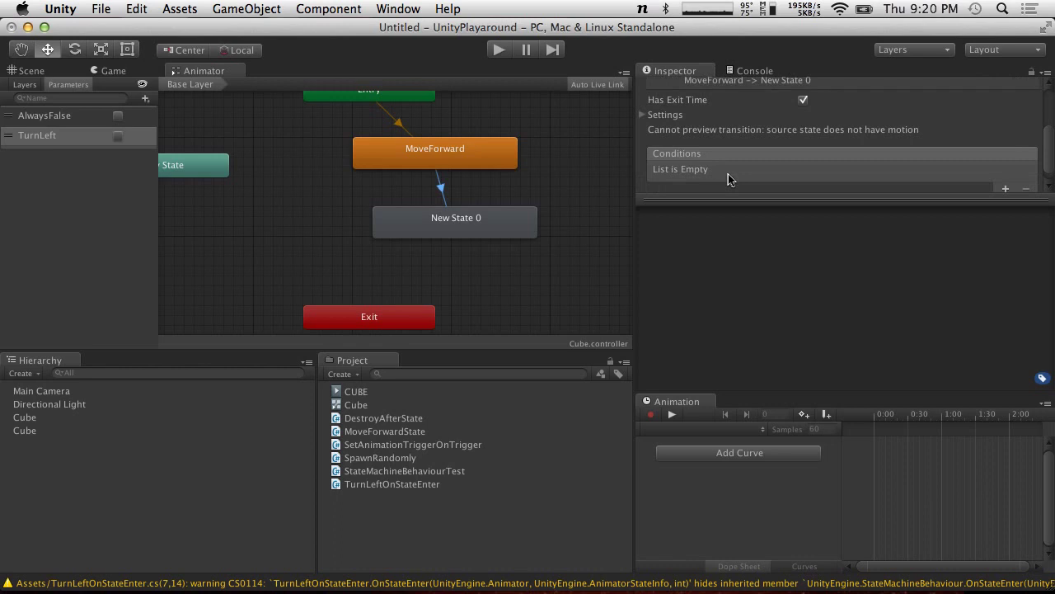
pyautogui.click(803, 101)
pyautogui.click(643, 115)
pyautogui.click(835, 144)
pyautogui.write('0')
pyautogui.click(643, 115)
# Step: Add a TurnLeft condition to the MoveForward to New State 0 transition
pyautogui.click(1006, 175)
pyautogui.click(840, 157)
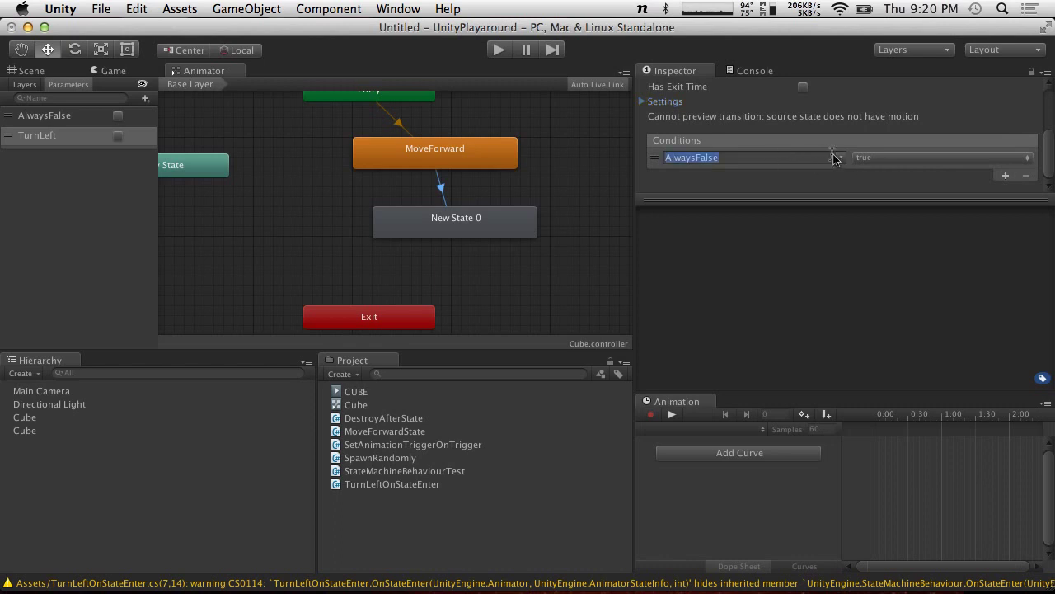
pyautogui.click(858, 185)
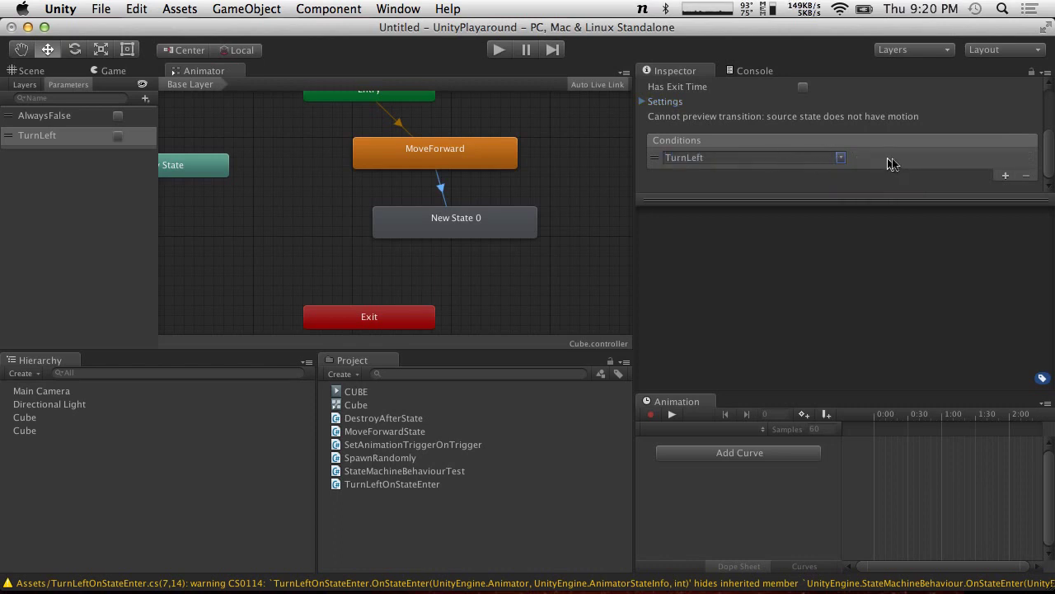
# Step: Move New State 0 further below MoveForward and make a transition from it back to MoveForward
pyautogui.moveTo(427, 218); pyautogui.dragTo(389, 243)
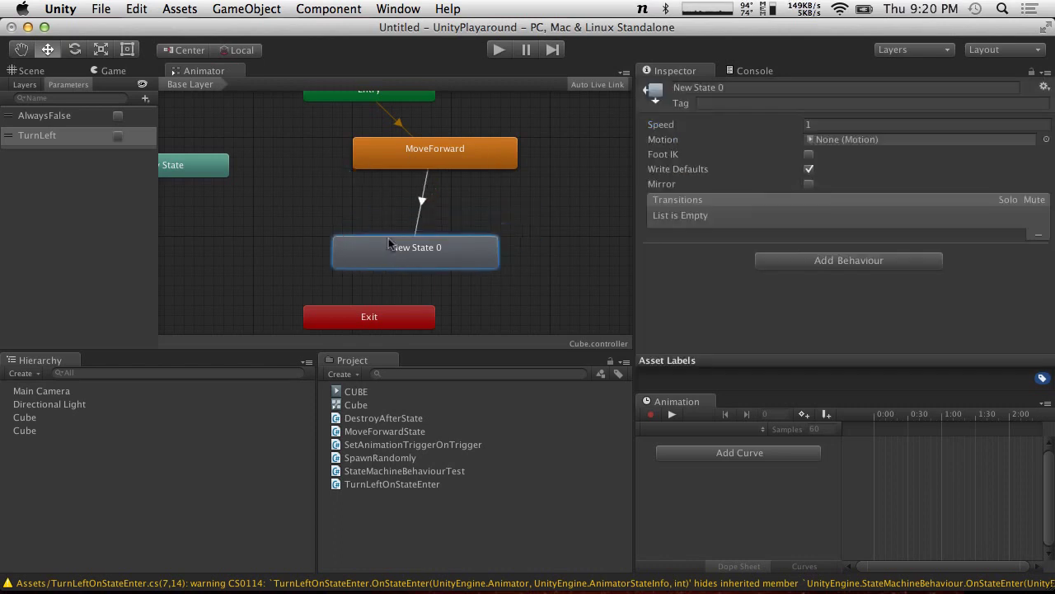
pyautogui.rightClick(389, 243)
pyautogui.click(404, 244)
pyautogui.click(470, 151)
# Step: Set the return transition's Exit Time to 1 and its Transition Duration to 0, keeping Has Exit Time on
pyautogui.click(426, 203)
pyautogui.scroll(-1, 752, 165)
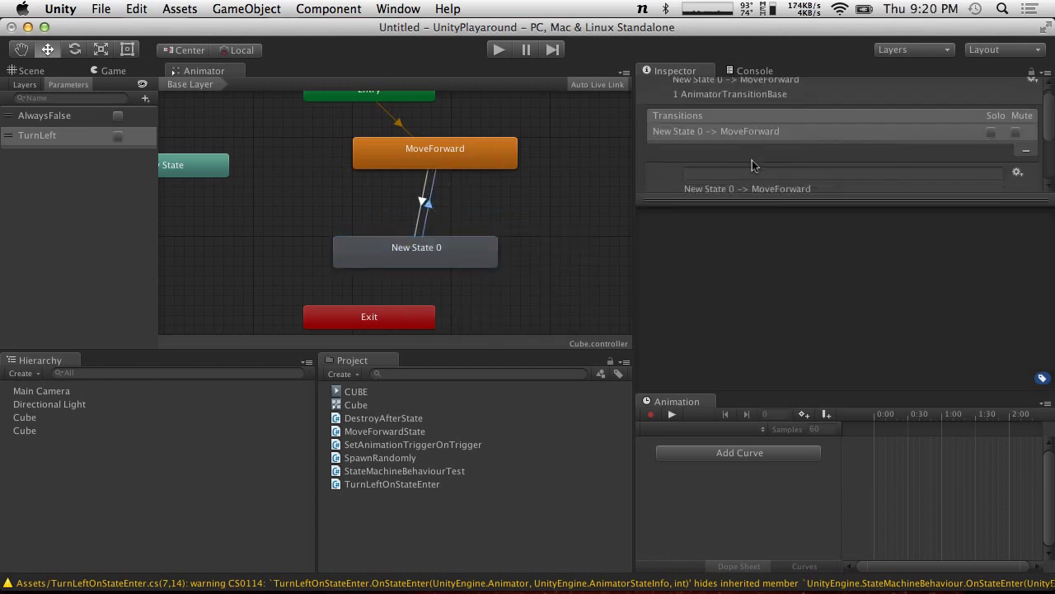
pyautogui.scroll(-3, 751, 165)
pyautogui.click(640, 146)
pyautogui.click(714, 161)
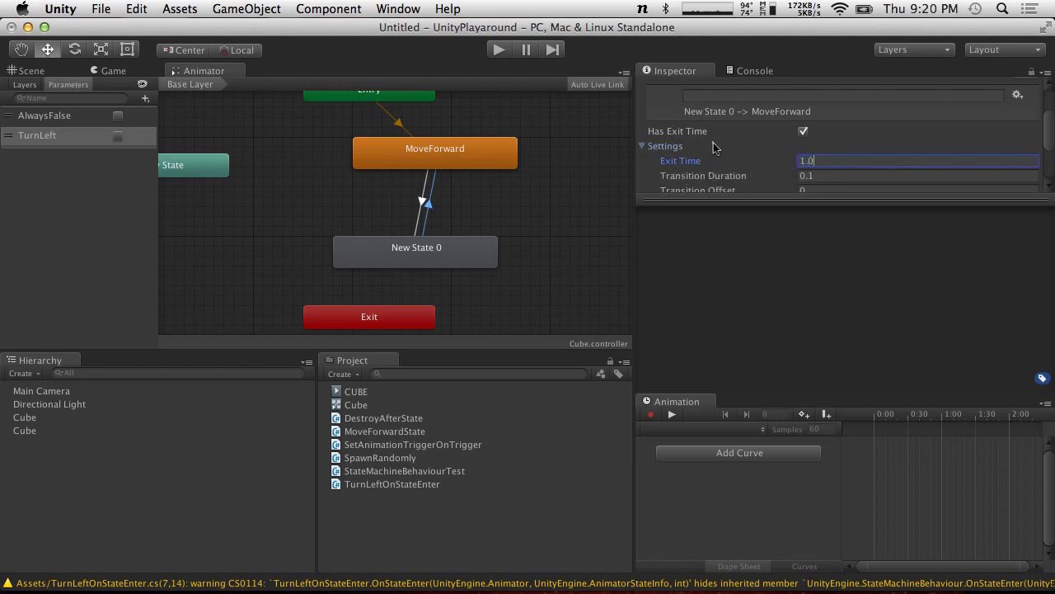
pyautogui.click(716, 176)
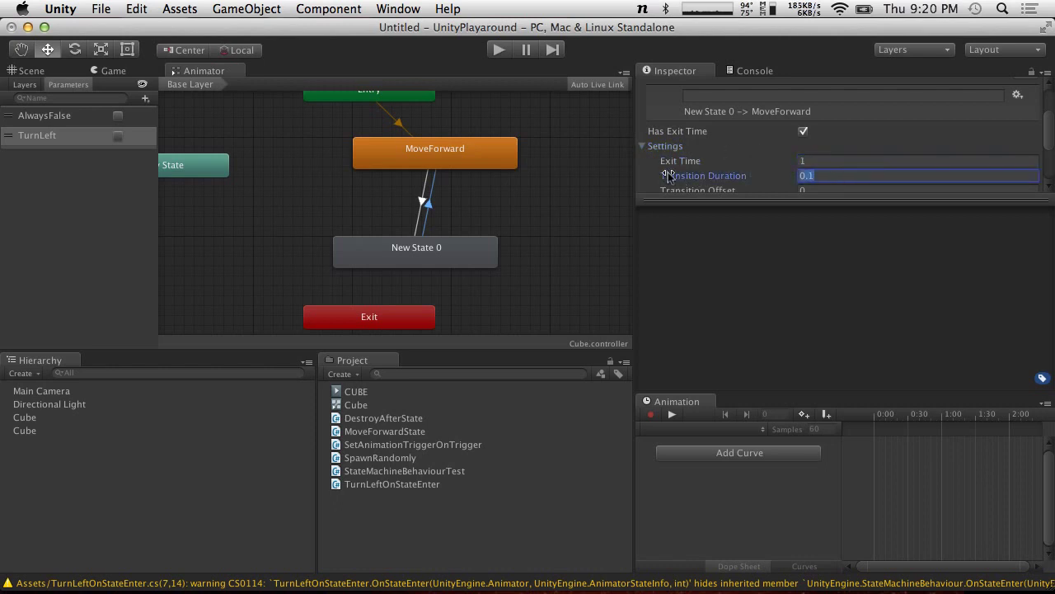
pyautogui.scroll(-3, 669, 176)
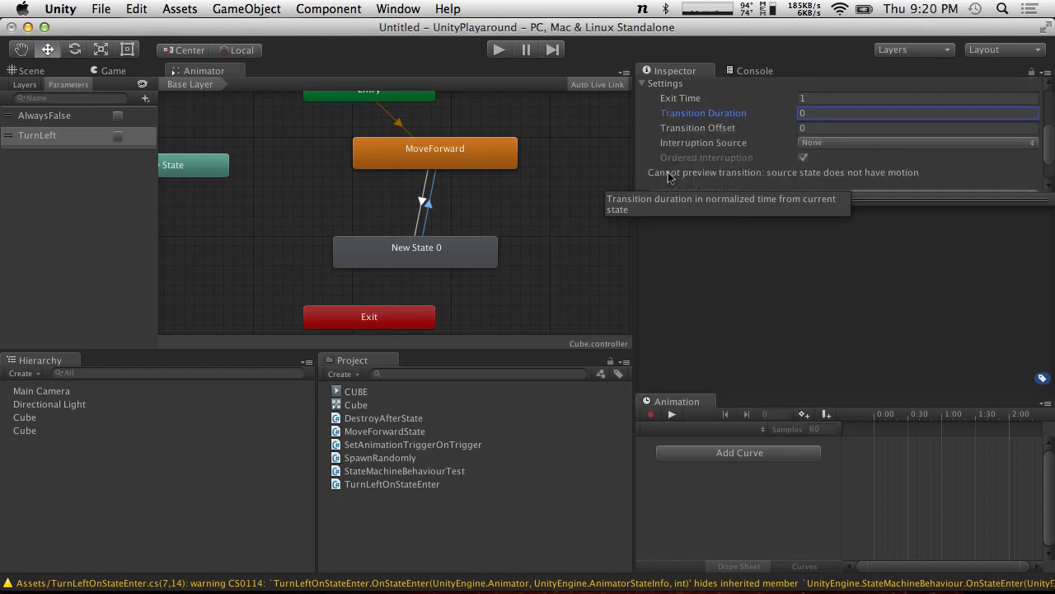
pyautogui.click(793, 99)
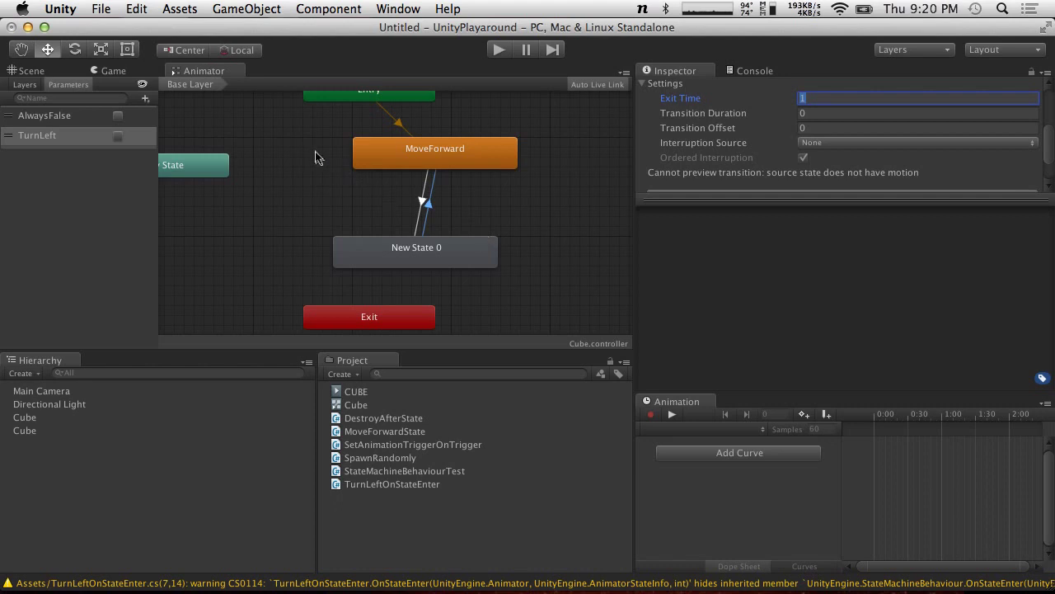
# Step: Try to attach the TurnLeftOnStateEnter script to the Cube that carries the Animator component
pyautogui.click(76, 428)
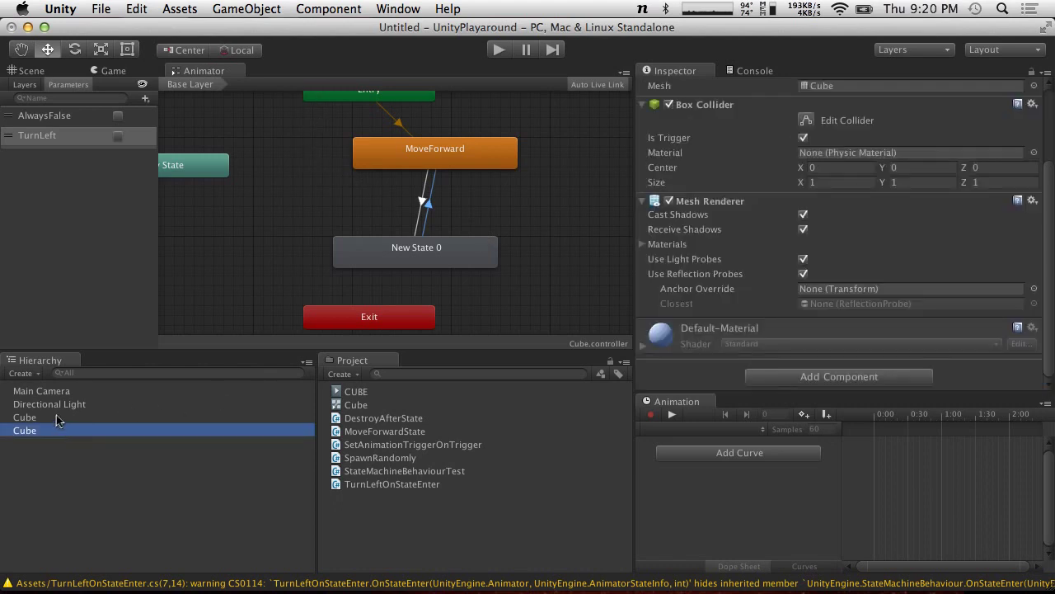
pyautogui.click(66, 417)
pyautogui.click(33, 71)
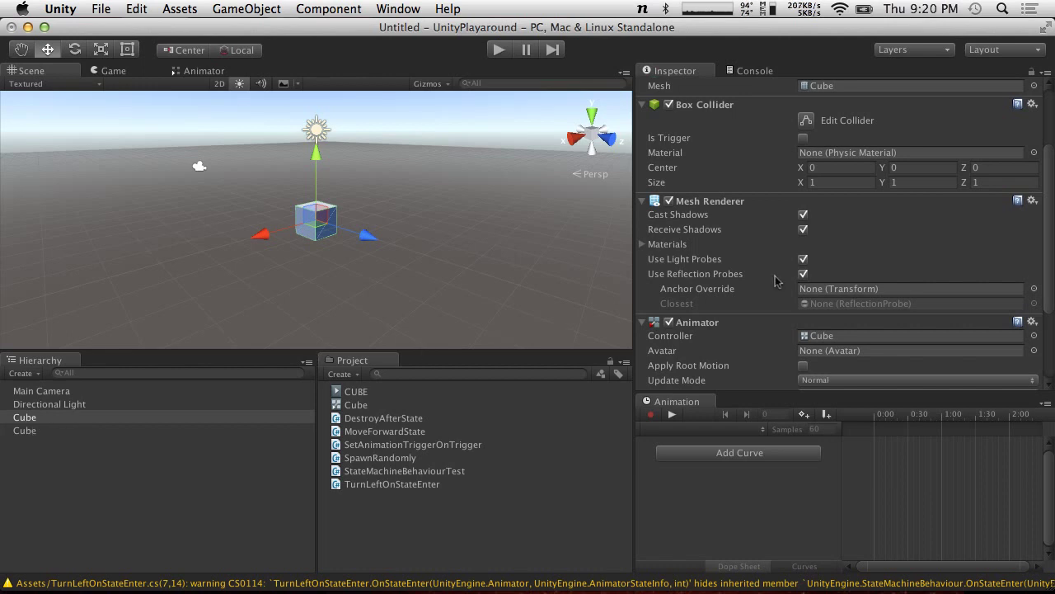
pyautogui.scroll(-5, 775, 281)
pyautogui.click(30, 429)
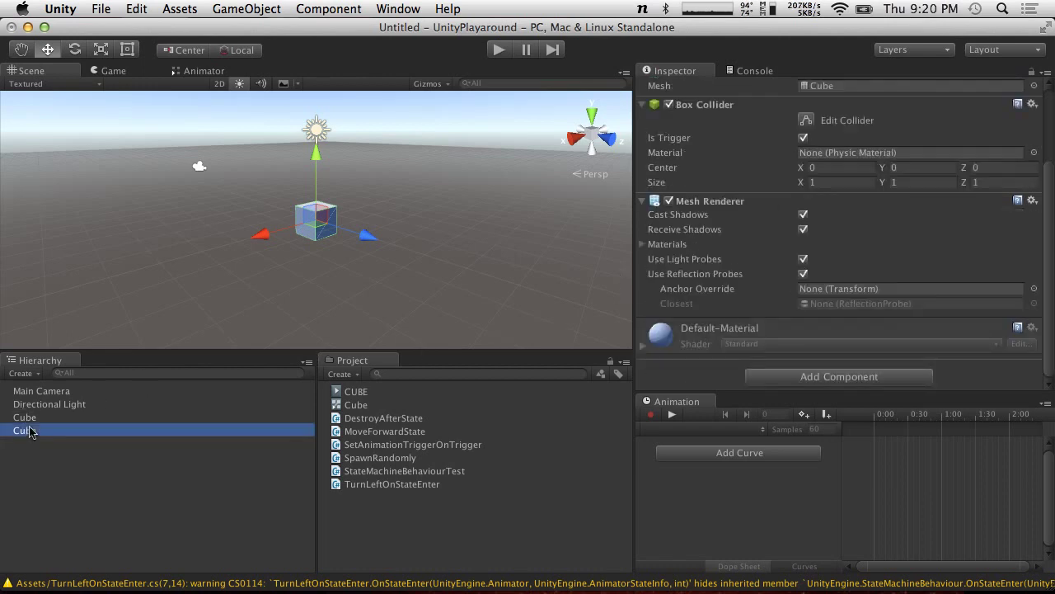
pyautogui.click(31, 417)
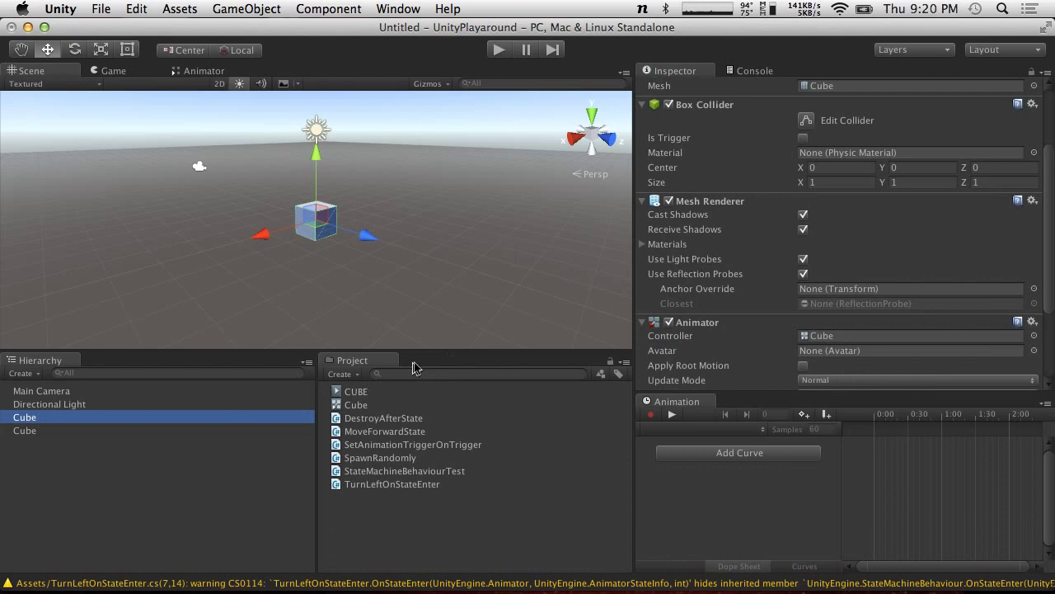
pyautogui.scroll(-3, 730, 298)
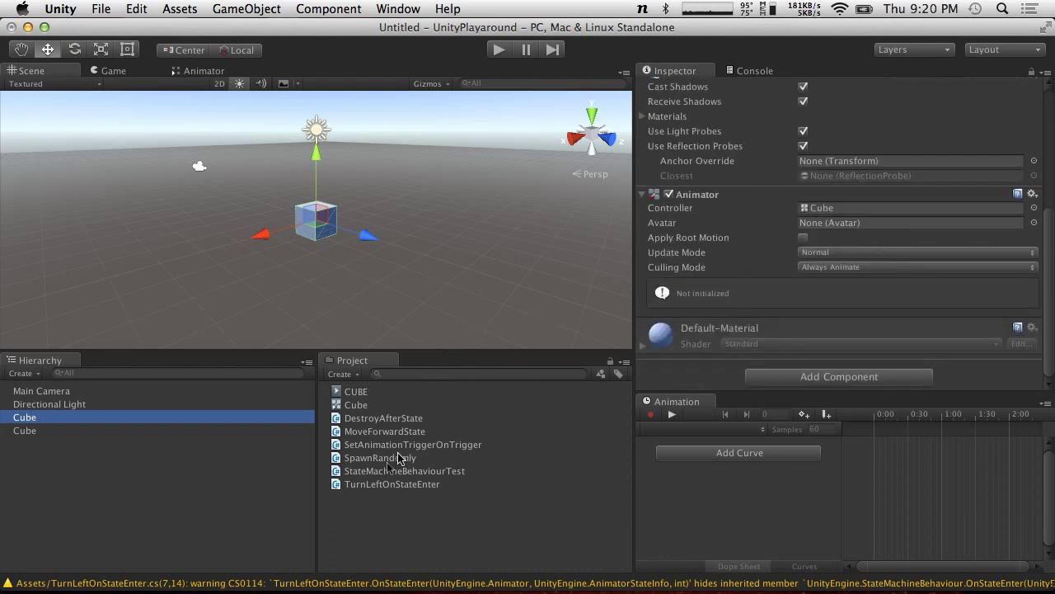
pyautogui.moveTo(393, 484); pyautogui.dragTo(66, 421)
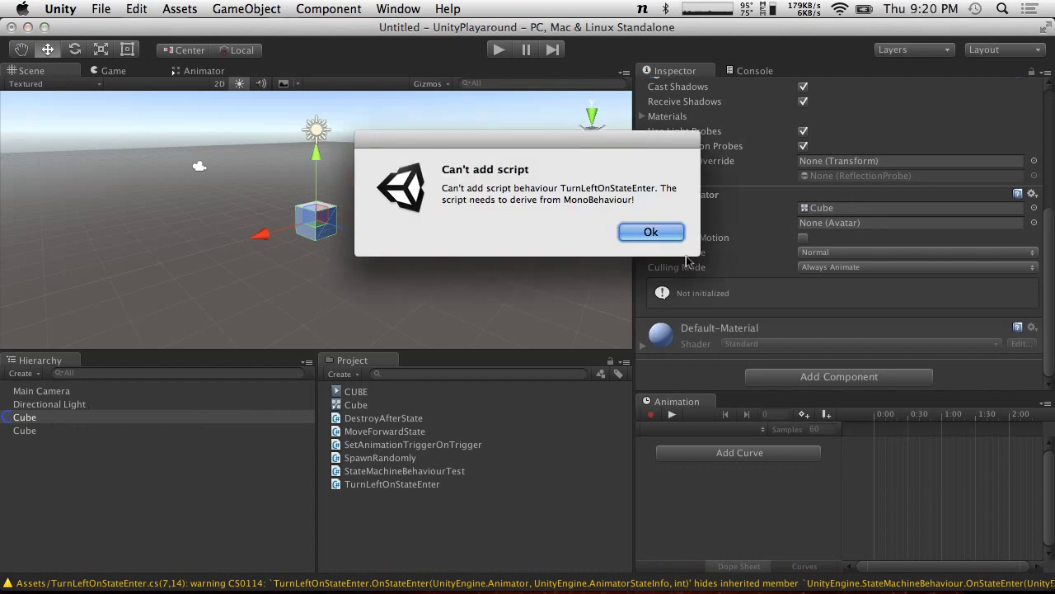
pyautogui.click(651, 233)
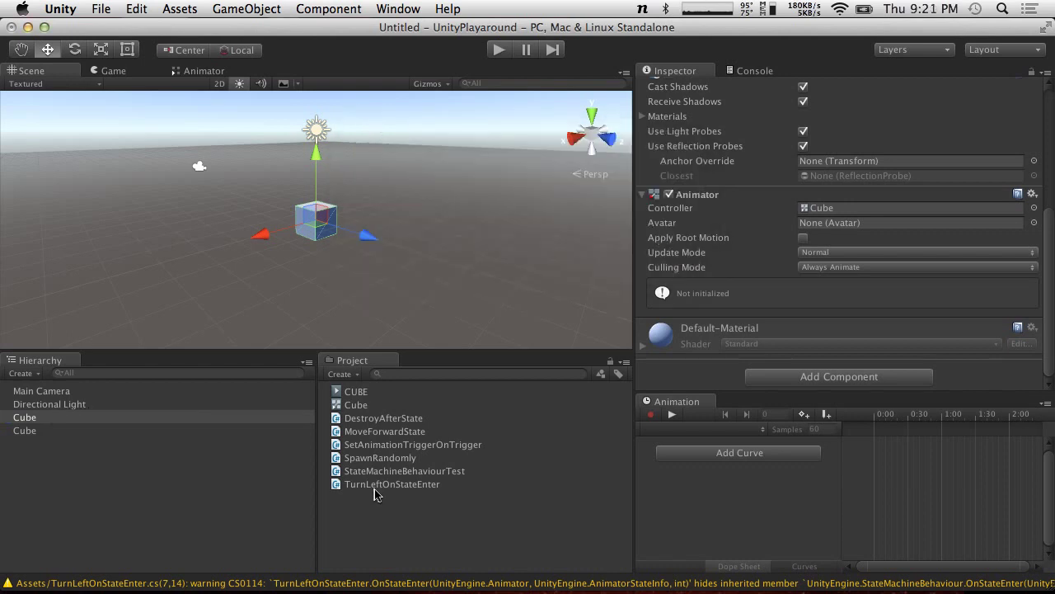
# Step: Attach the SetAnimationTriggerOnTrigger script to the Cube with the Animator and set its Trigger Name to TurnLeft
pyautogui.moveTo(396, 445); pyautogui.dragTo(74, 418)
pyautogui.scroll(-2, 762, 277)
pyautogui.click(839, 305)
pyautogui.write('TurnLeft')
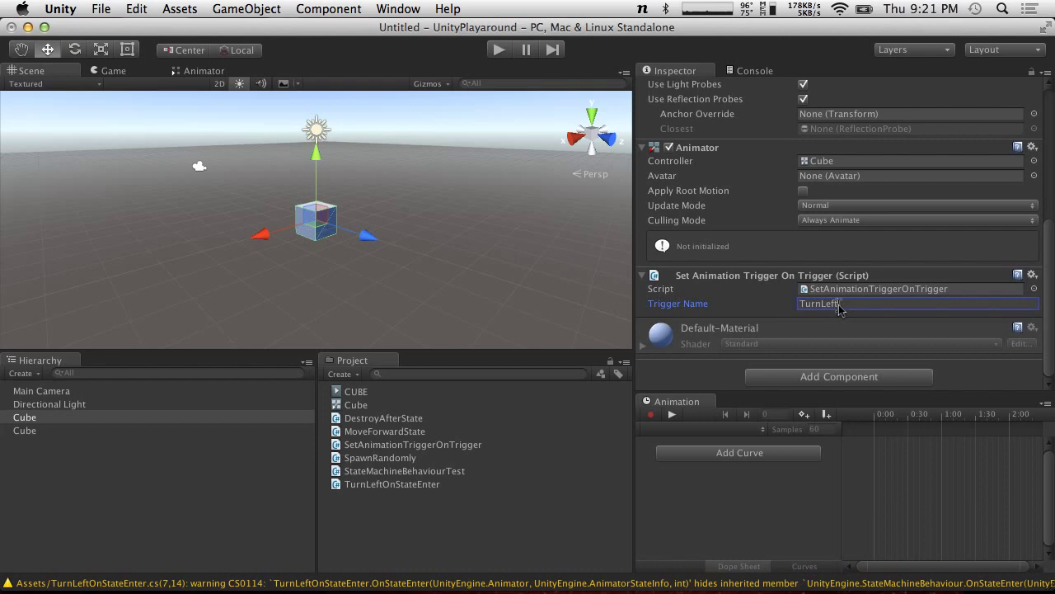
# Step: Rename New State 0 in the animator controller as Turn Left
pyautogui.click(185, 72)
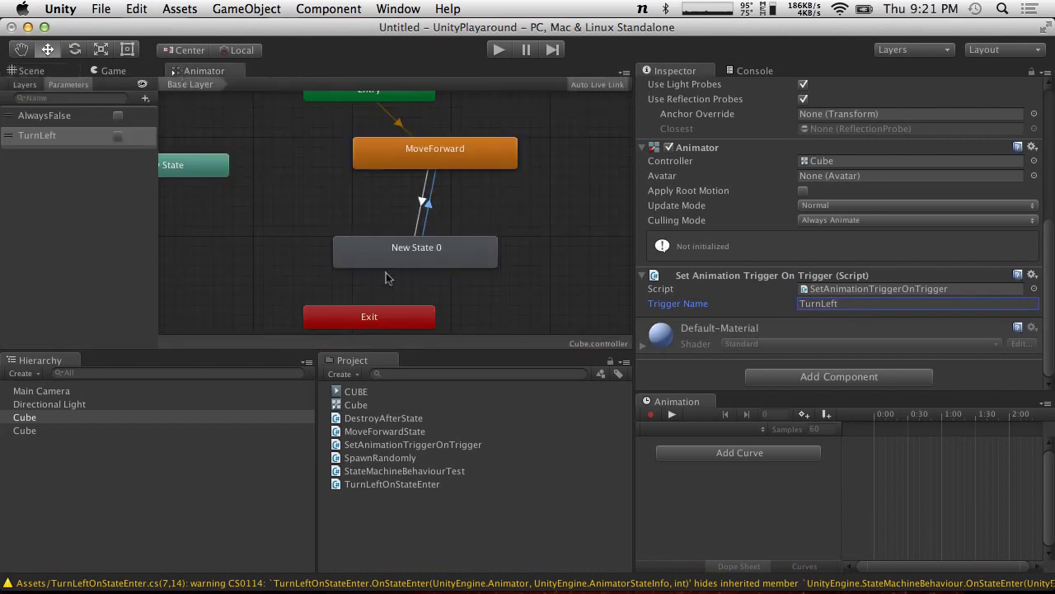
pyautogui.click(437, 256)
pyautogui.click(768, 89)
pyautogui.write('Turn')
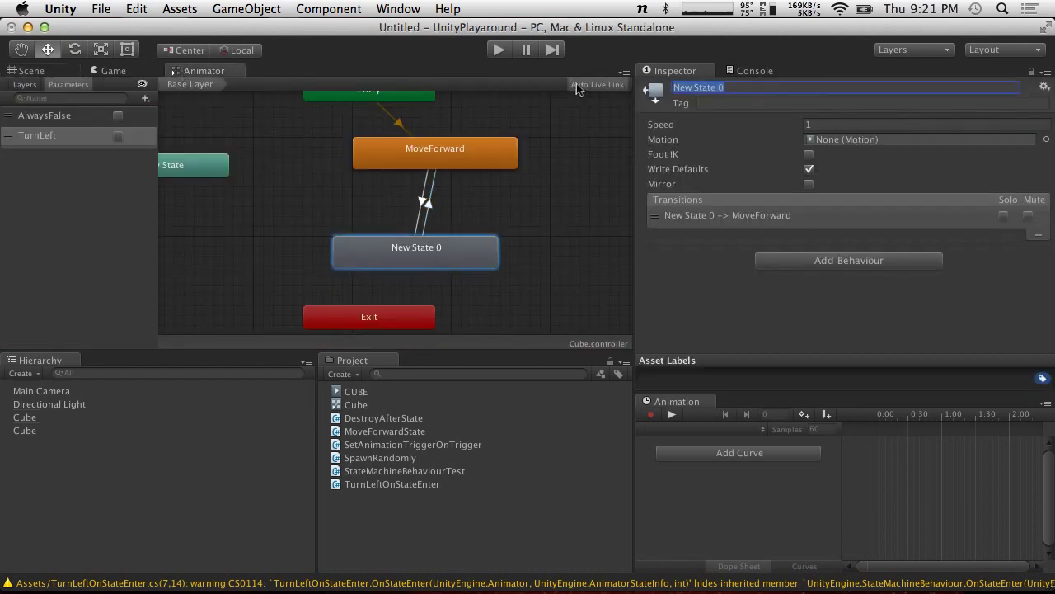
pyautogui.write(' Left')
pyautogui.press('Return')
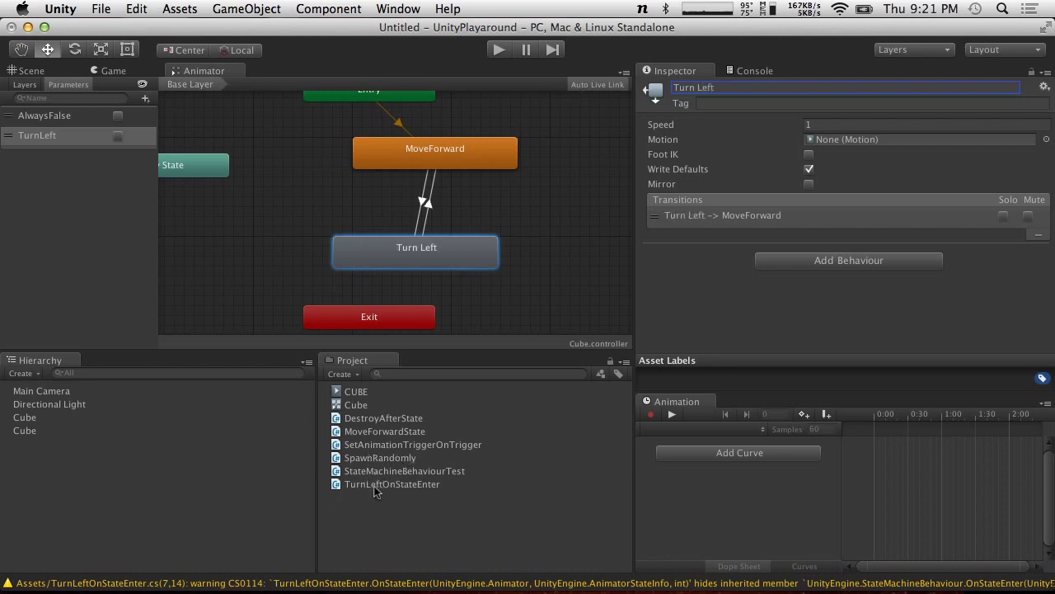
# Step: Add the TurnLeftOnStateEnter behaviour to the Turn Left state in the animator controller
pyautogui.moveTo(381, 487); pyautogui.dragTo(793, 266)
pyautogui.click(793, 264)
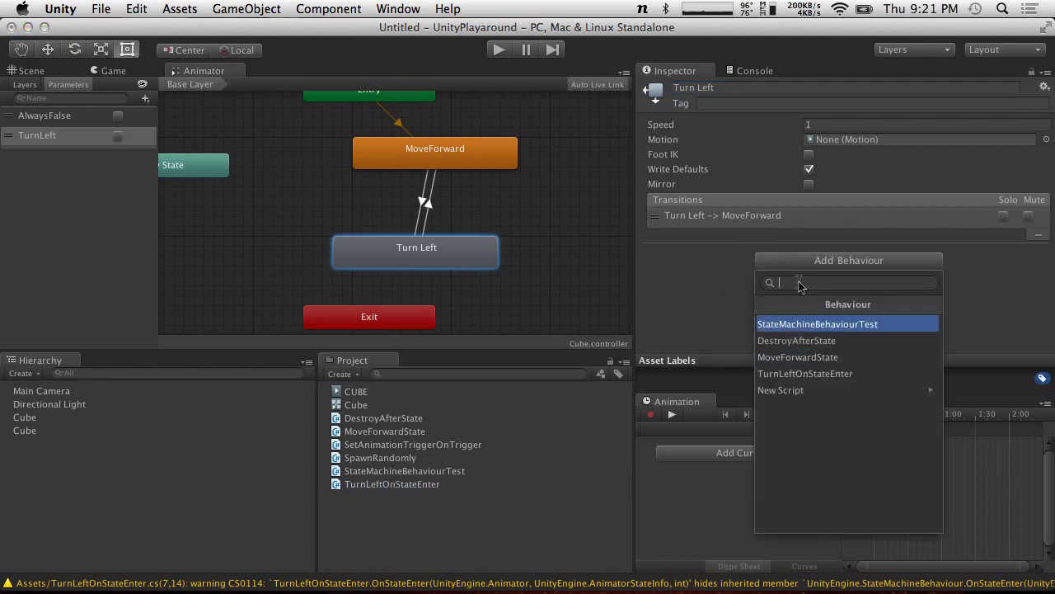
pyautogui.write('Tru')
pyautogui.press('BackSpace')
pyautogui.press('BackSpace')
pyautogui.write('urn')
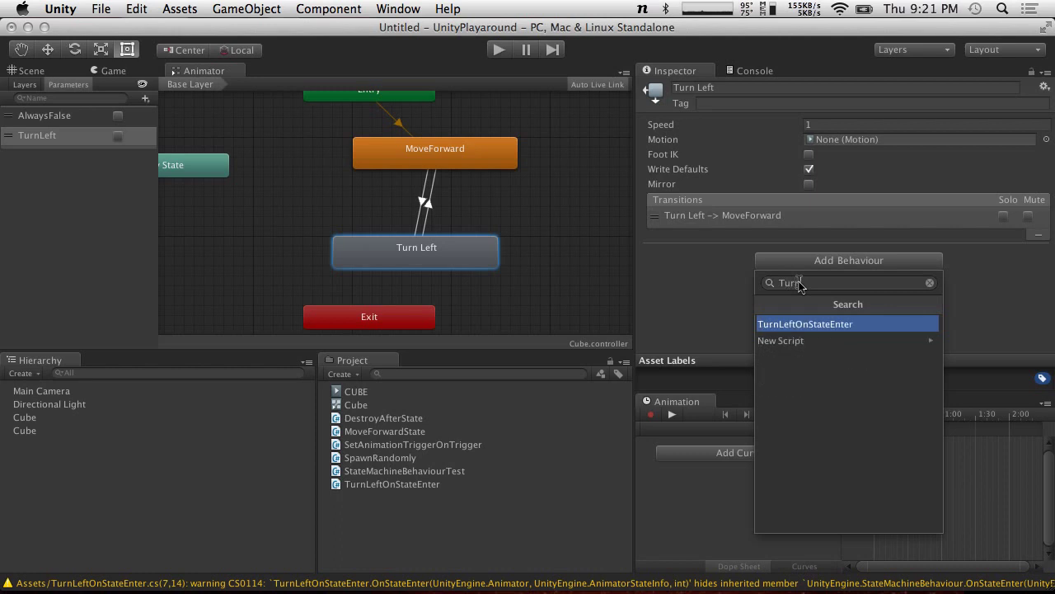
pyautogui.press('Return')
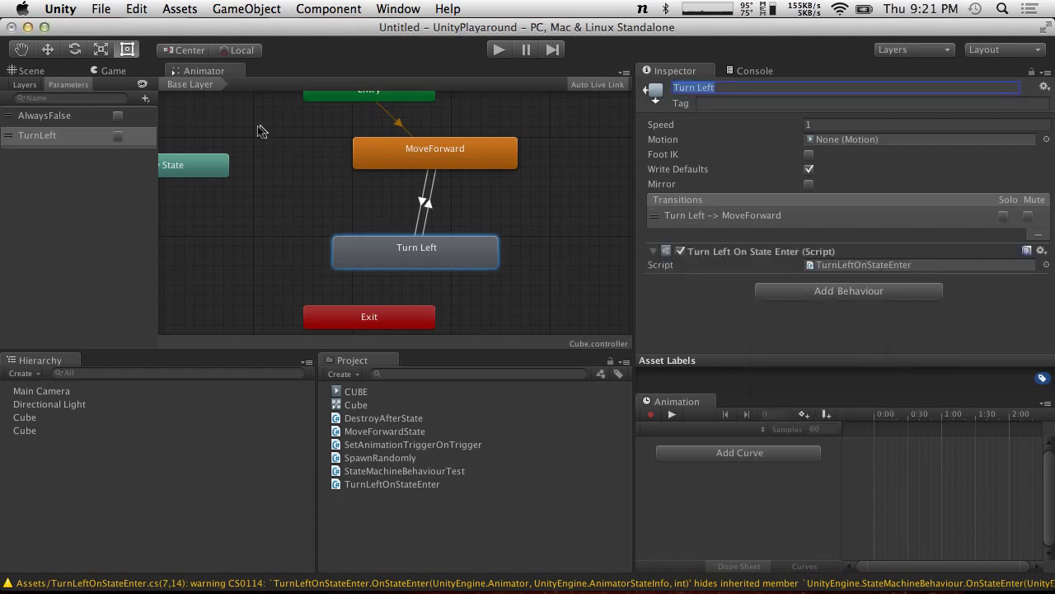
# Step: Play-test the scene to check whether the moving cube turns left on contact, and stop the run
pyautogui.click(48, 71)
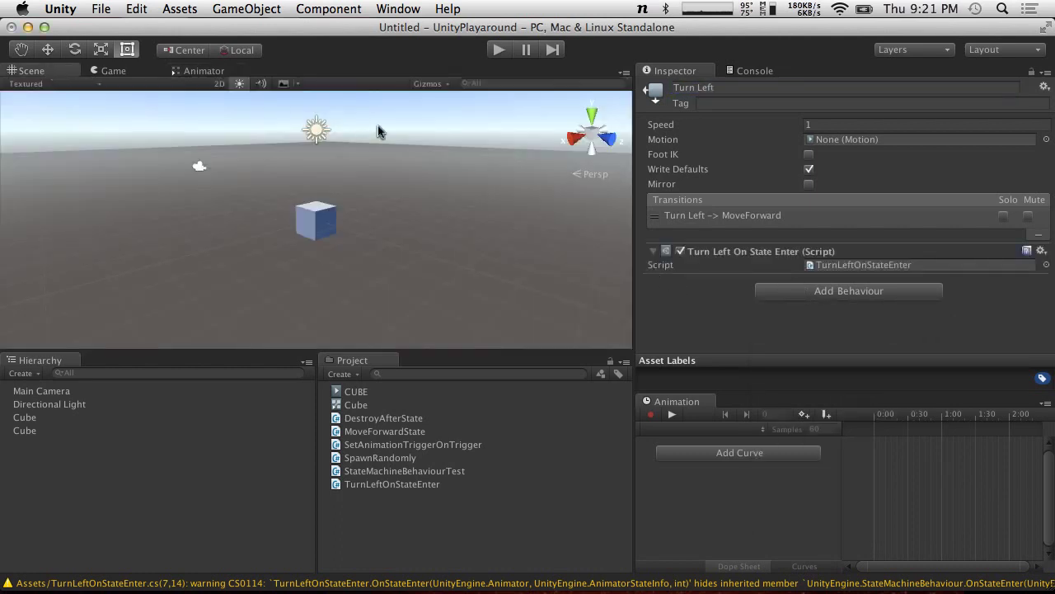
pyautogui.click(501, 54)
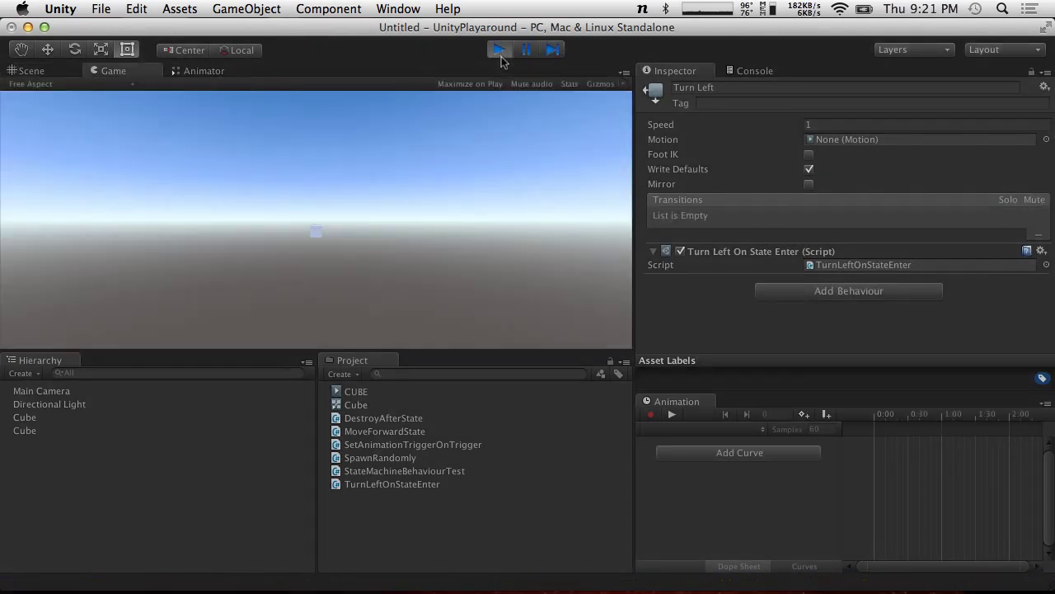
pyautogui.click(499, 51)
# Step: Add a Rigidbody to the Cube with the Animator, with Is Kinematic on and Use Gravity off
pyautogui.click(23, 418)
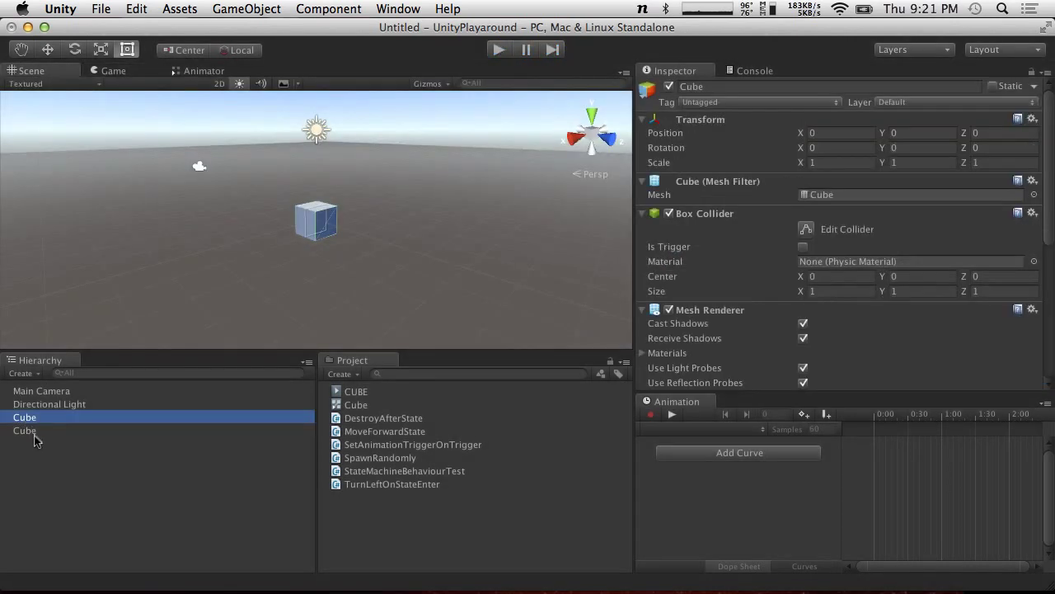
pyautogui.scroll(-8, 675, 360)
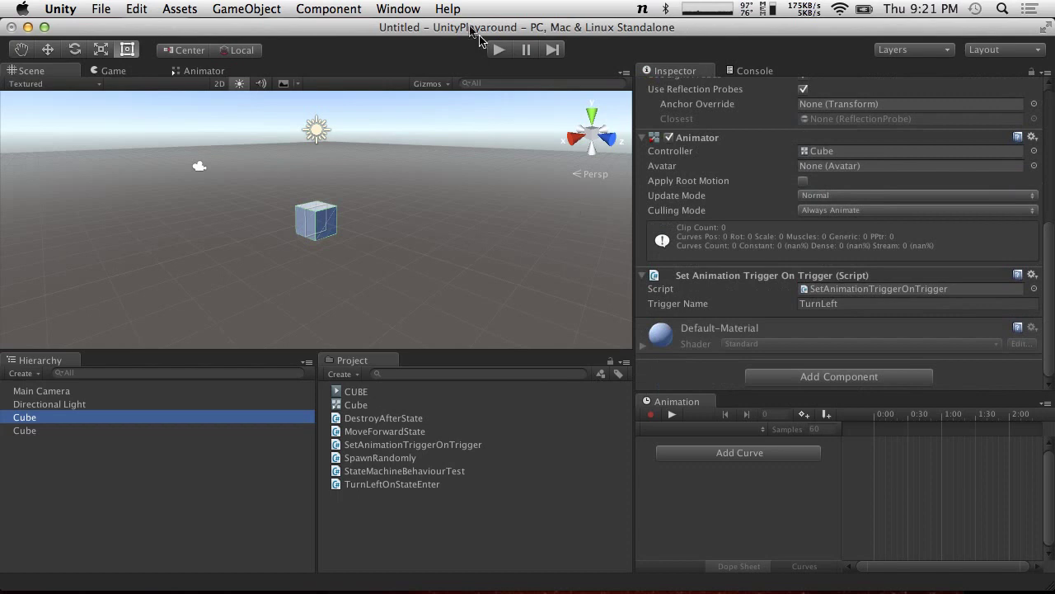
pyautogui.click(328, 9)
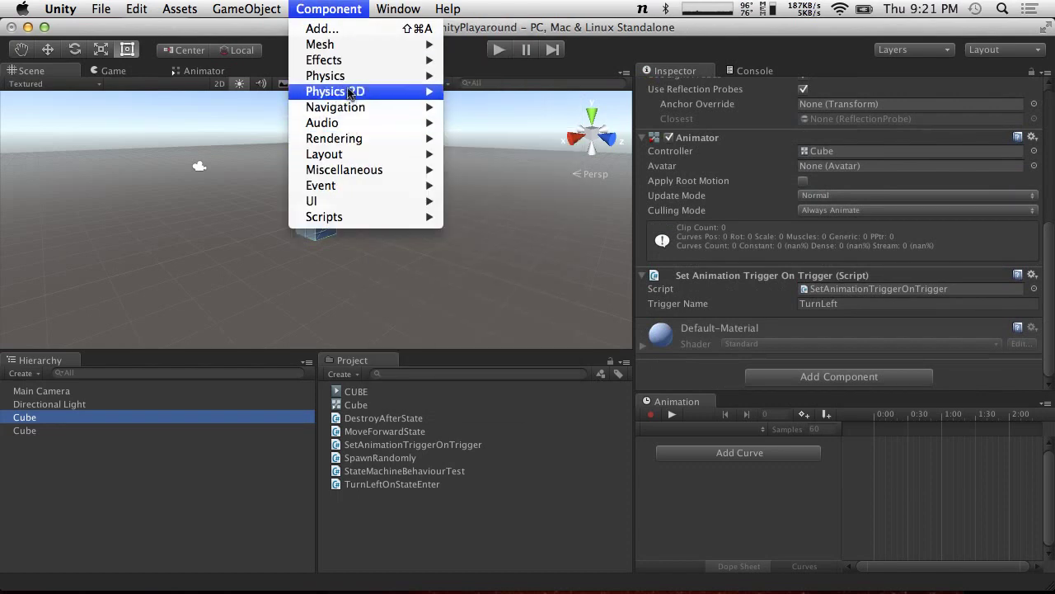
pyautogui.moveTo(360, 113)
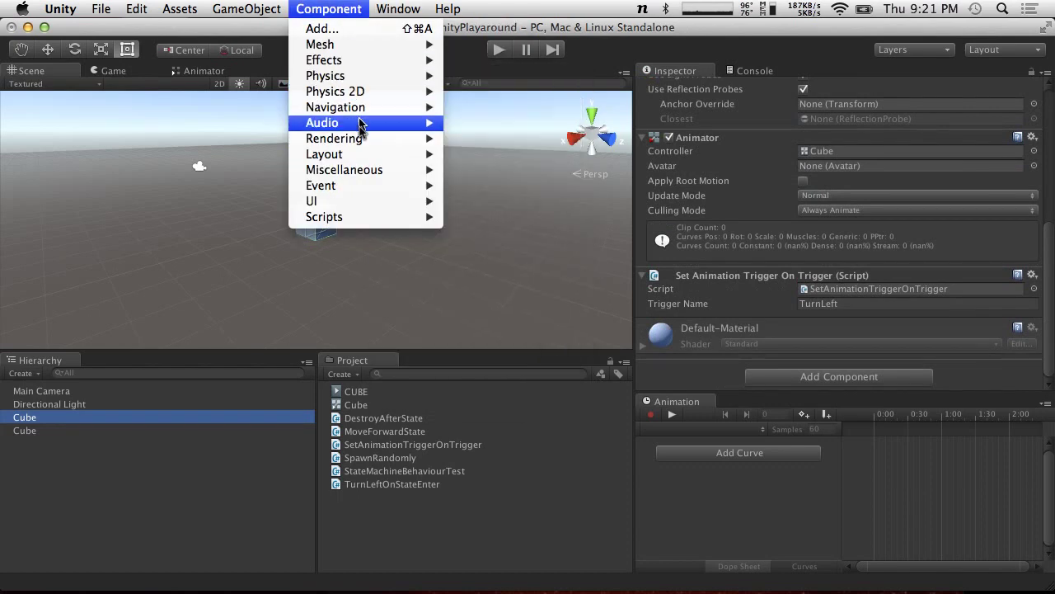
pyautogui.moveTo(357, 88)
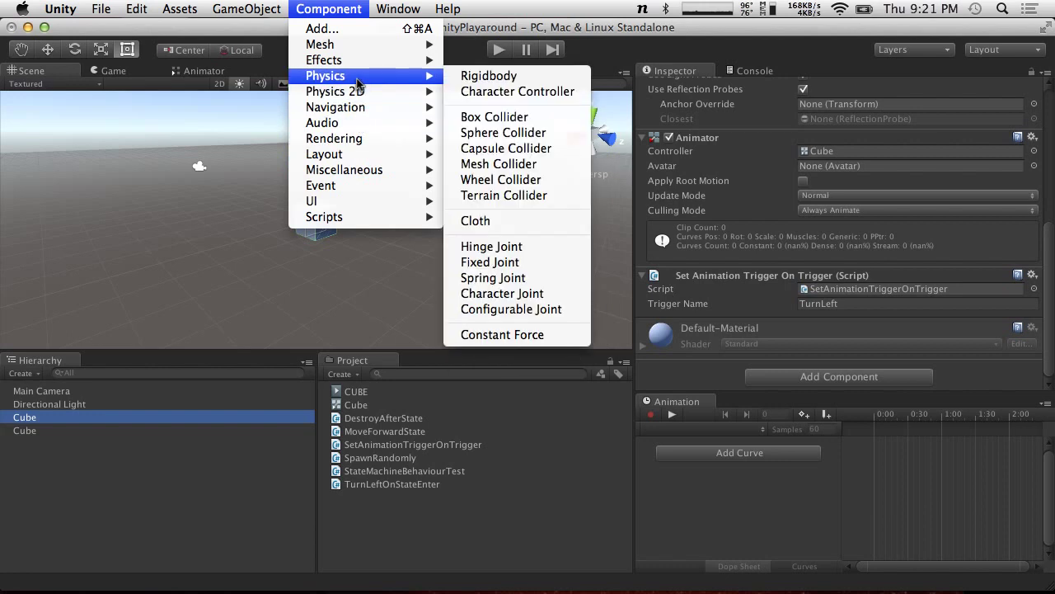
pyautogui.click(465, 77)
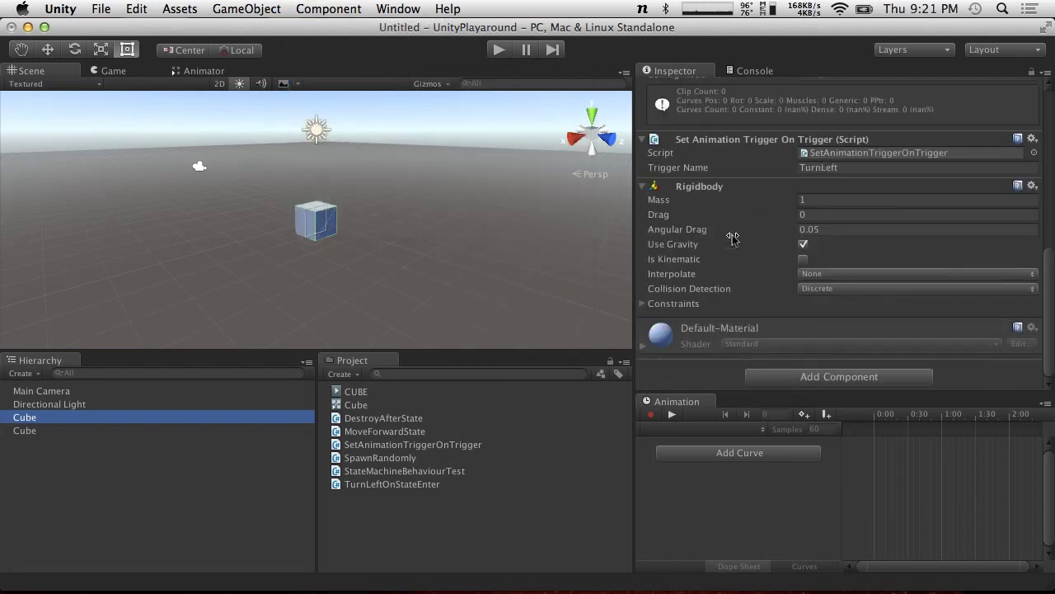
pyautogui.click(803, 259)
pyautogui.click(802, 244)
# Step: Play-test the scene twice with the new Rigidbody, stopping after each run
pyautogui.click(496, 50)
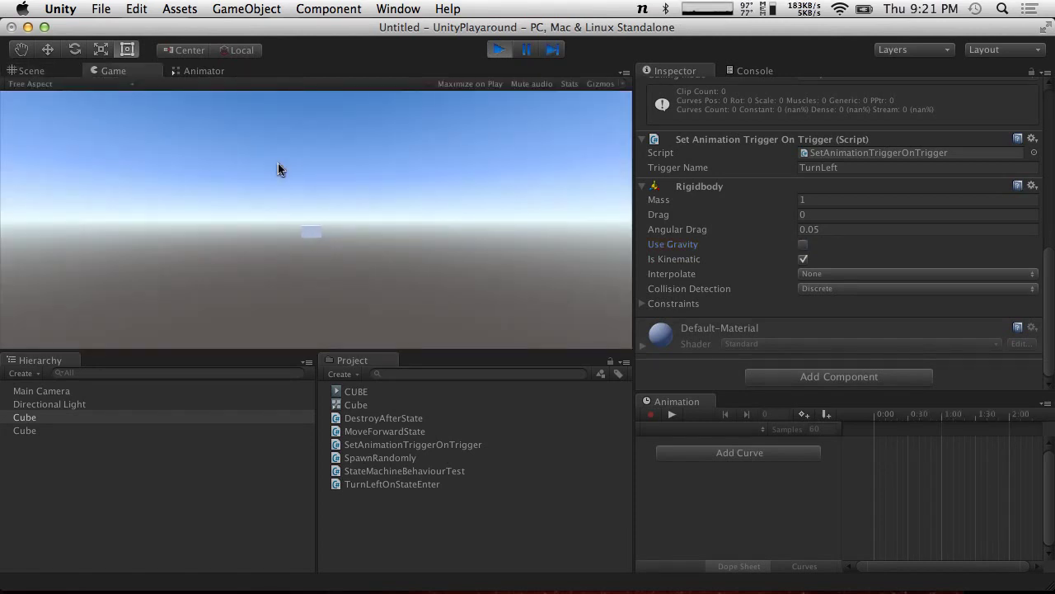
pyautogui.click(499, 51)
pyautogui.click(500, 52)
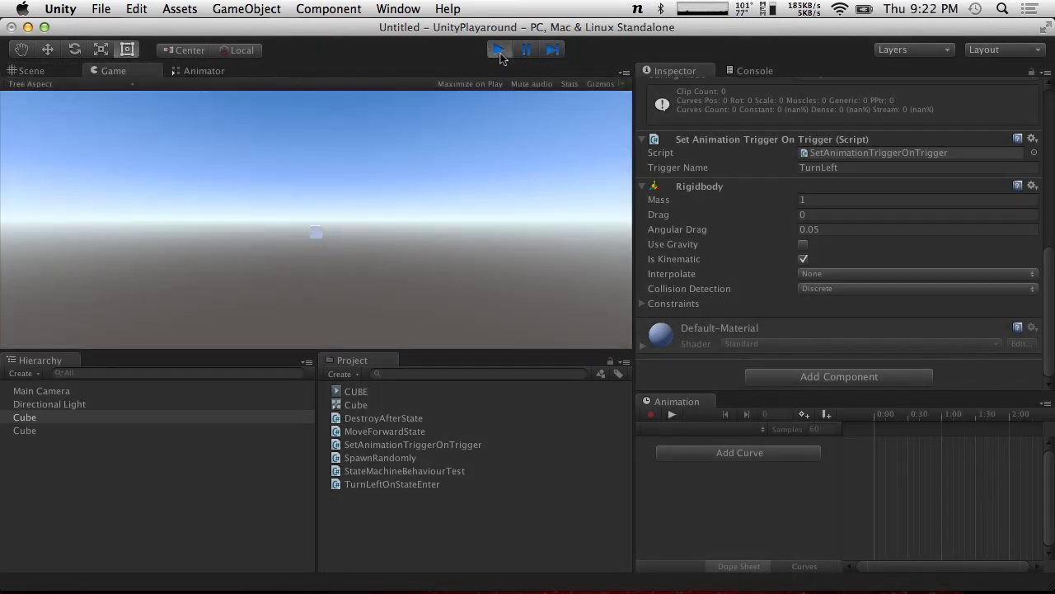
pyautogui.click(499, 51)
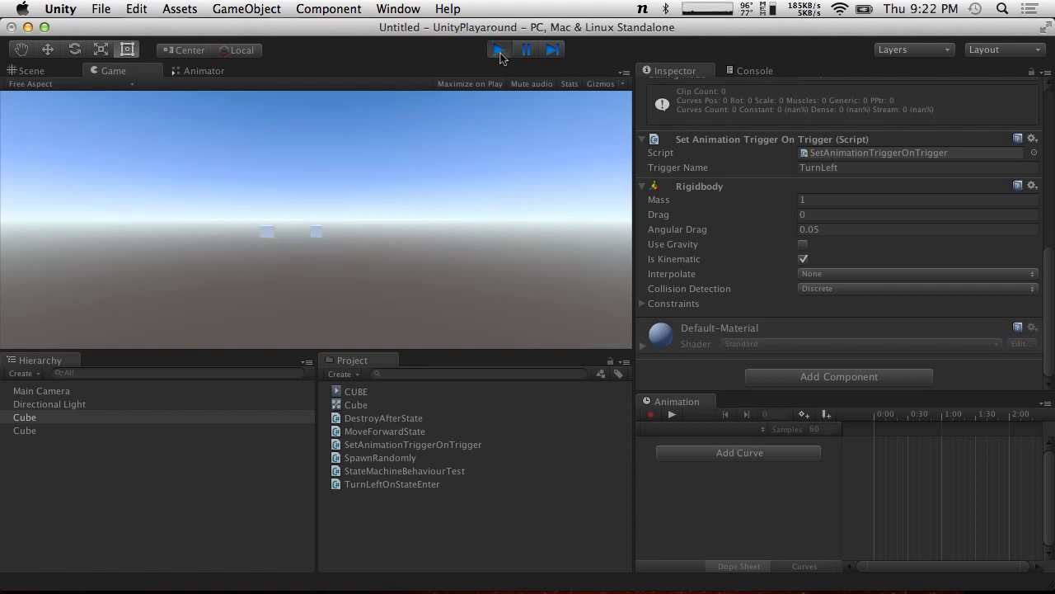
# Step: Turn off Has Exit Time on the Turn Left to MoveForward transition and run the scene briefly to test it
pyautogui.click(198, 70)
pyautogui.click(454, 249)
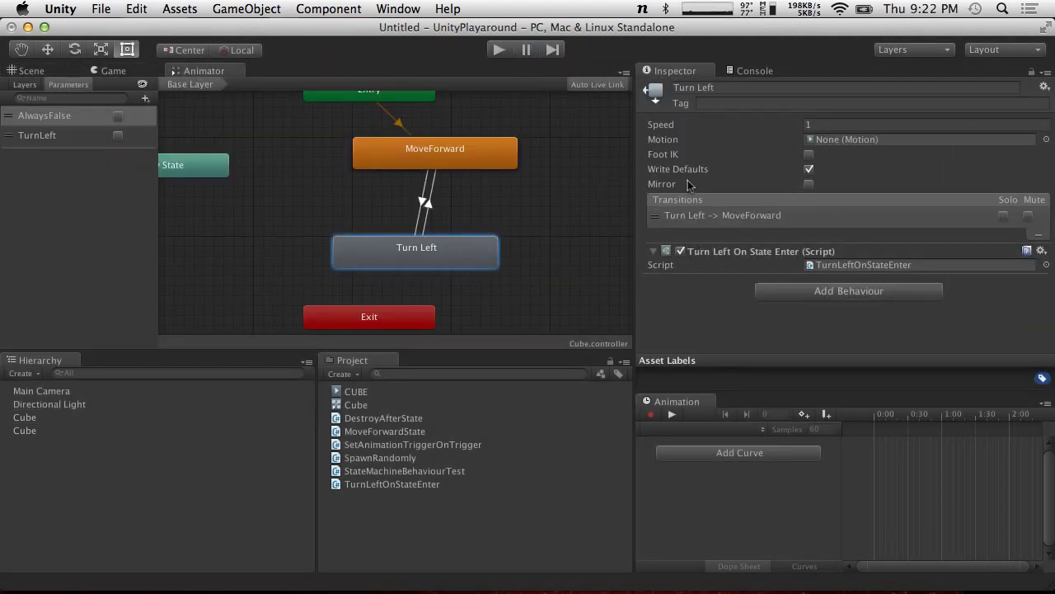
pyautogui.click(429, 208)
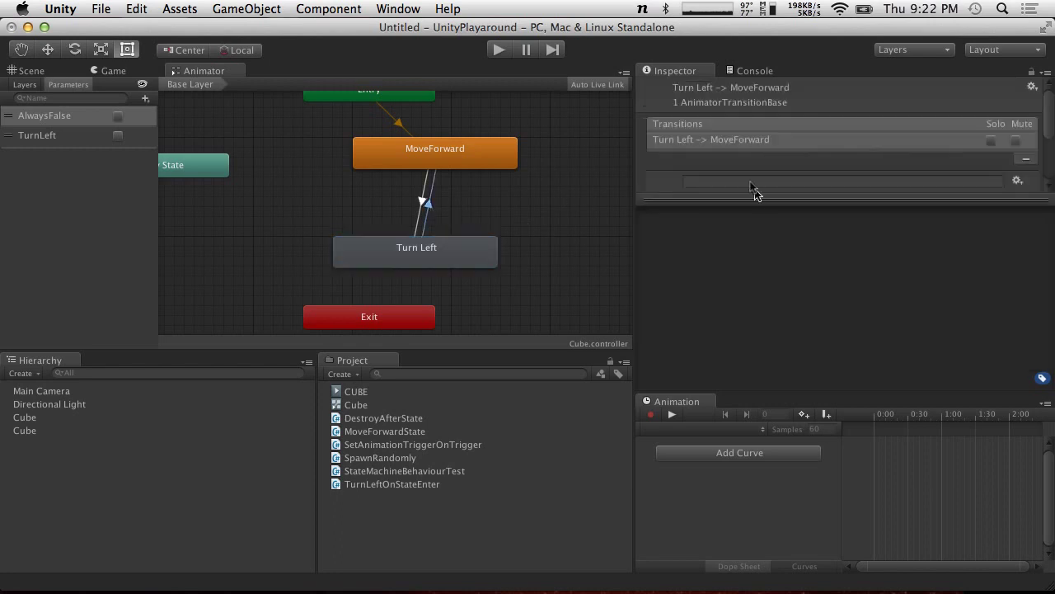
pyautogui.scroll(-3, 746, 177)
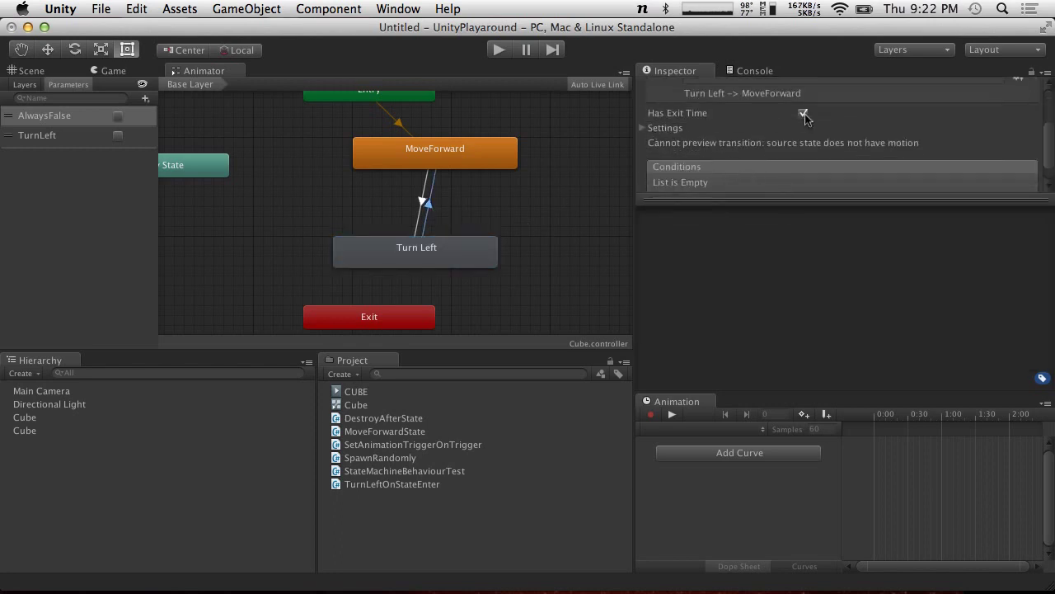
pyautogui.click(643, 128)
pyautogui.click(818, 143)
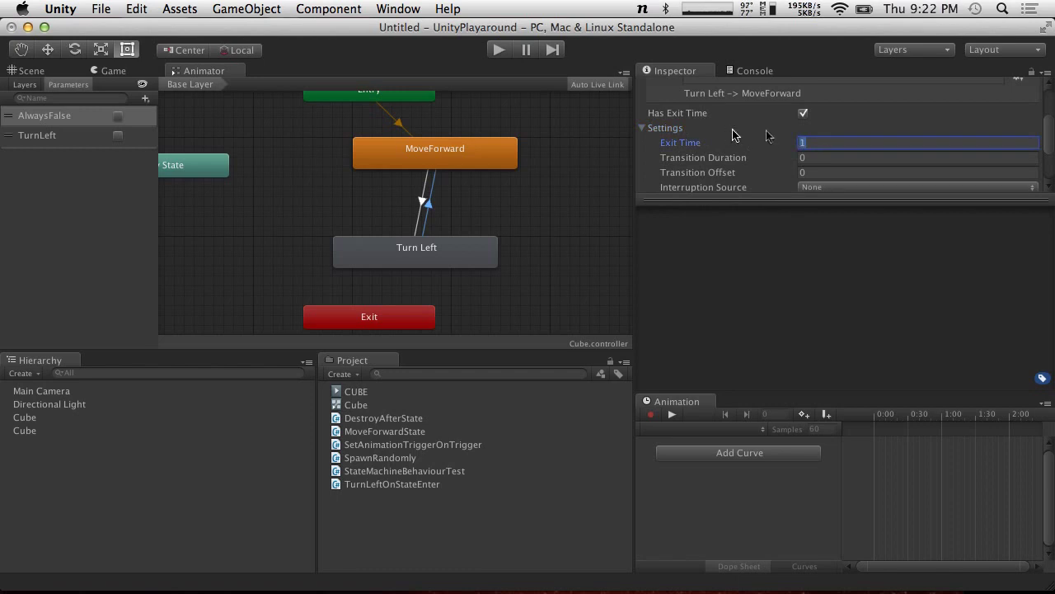
pyautogui.click(803, 113)
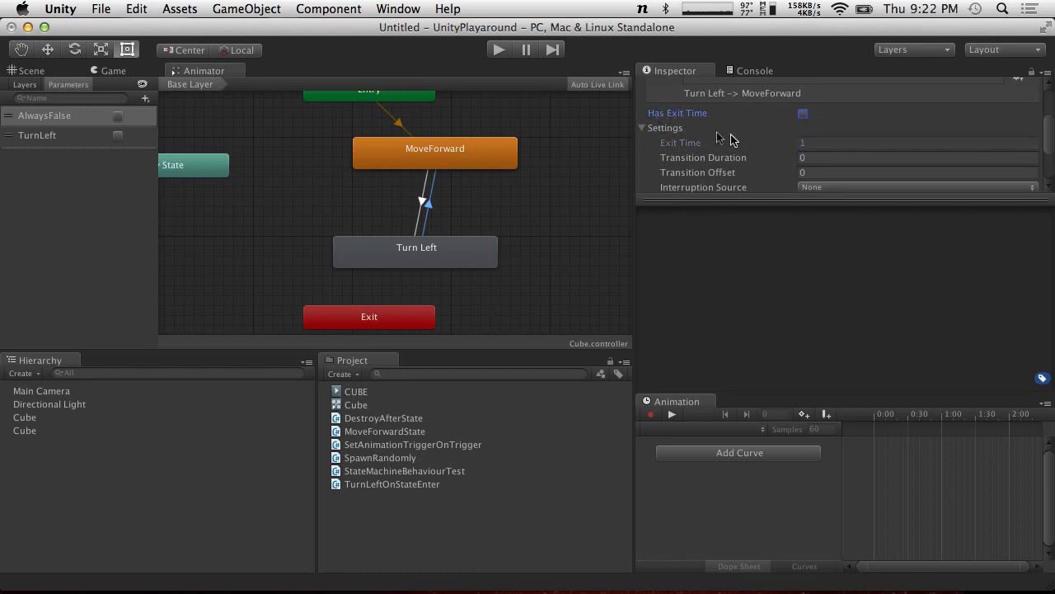
pyautogui.click(498, 51)
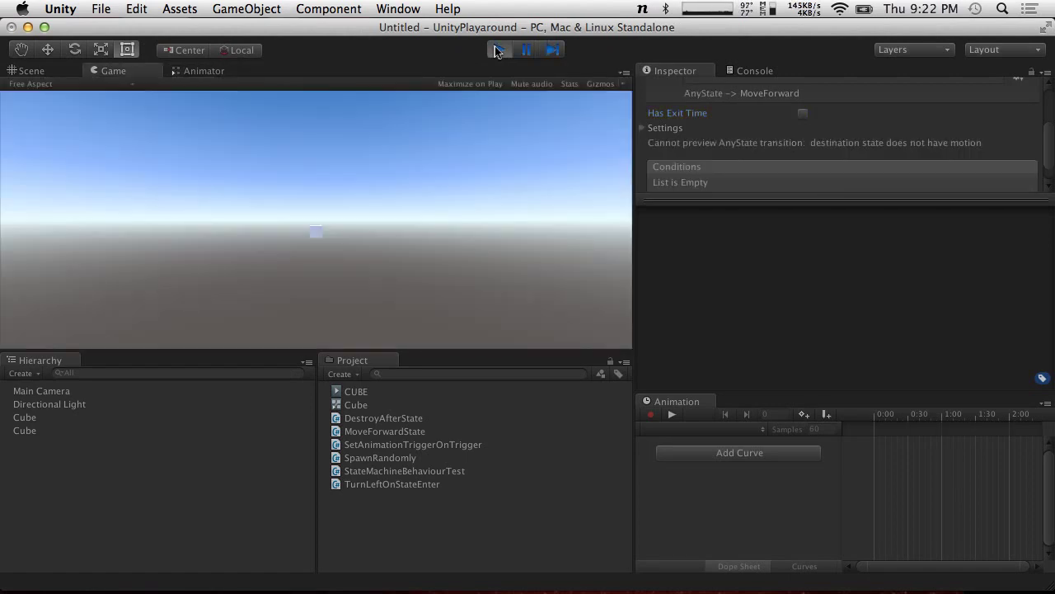
pyautogui.click(498, 50)
# Step: Turn Has Exit Time back on for the return transition to MoveForward and run the scene again
pyautogui.click(803, 113)
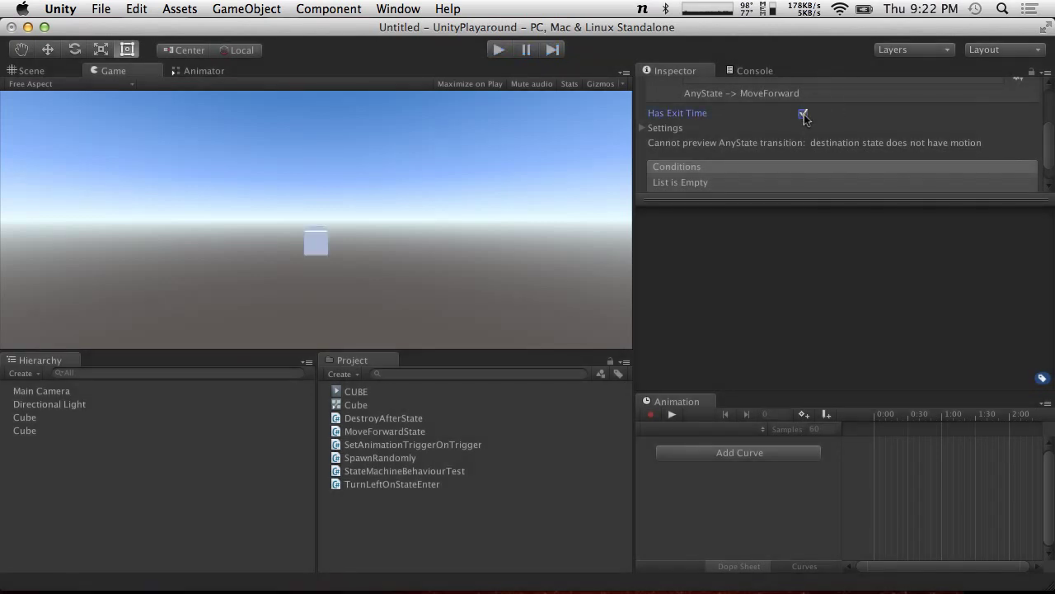
pyautogui.click(643, 129)
pyautogui.click(774, 141)
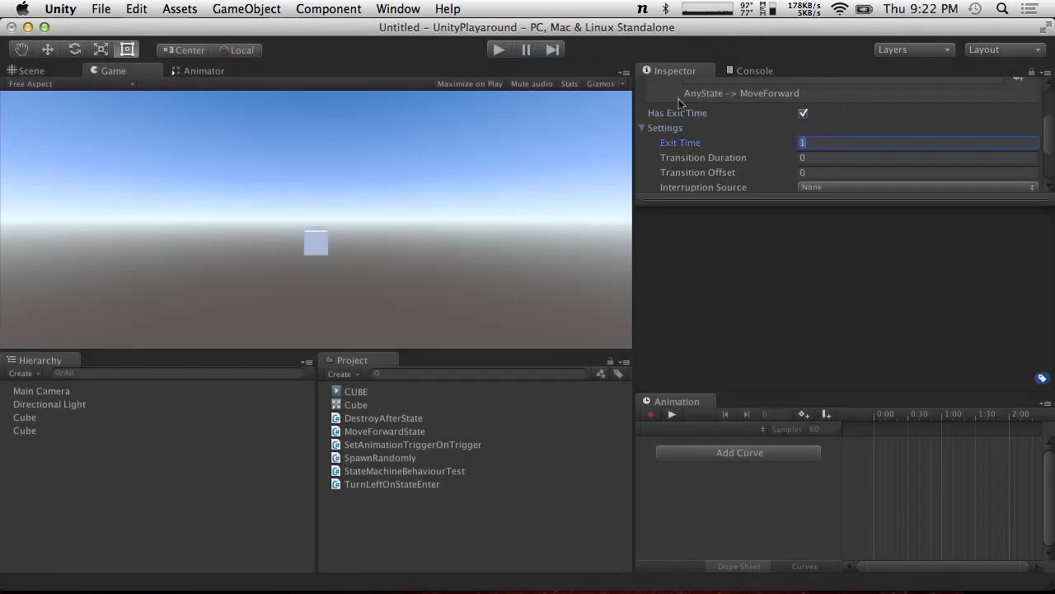
pyautogui.click(498, 51)
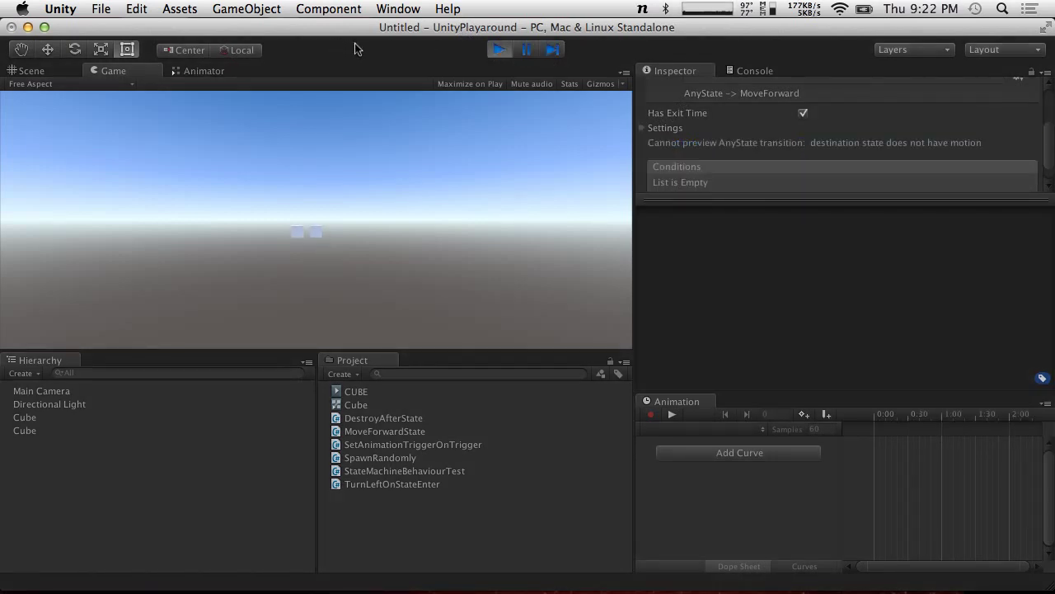
pyautogui.click(499, 49)
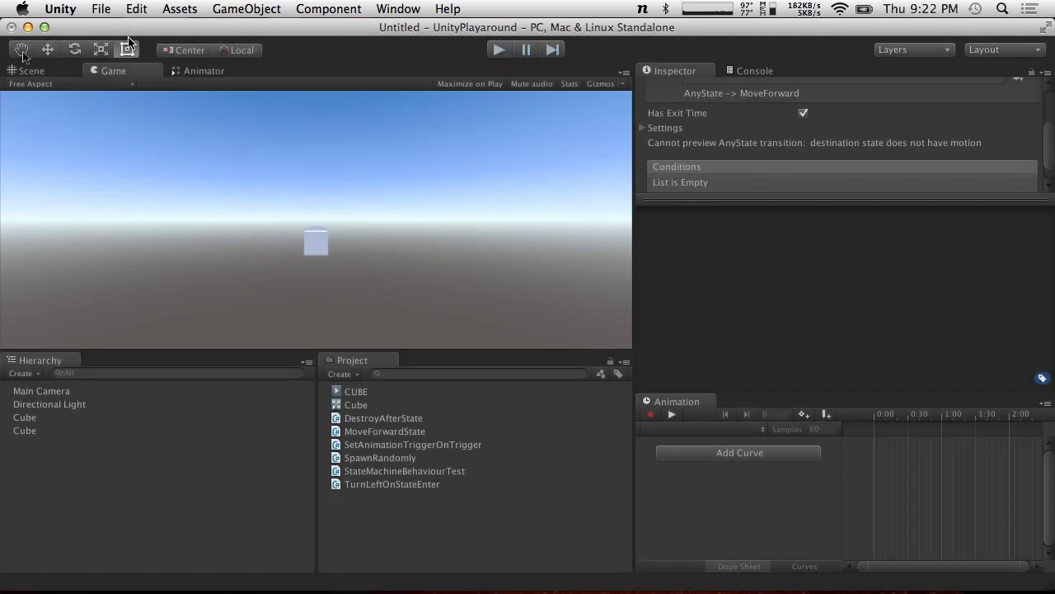
# Step: Frame the trigger Cube in the Scene view and watch a test run from there
pyautogui.click(33, 71)
pyautogui.doubleClick(49, 429)
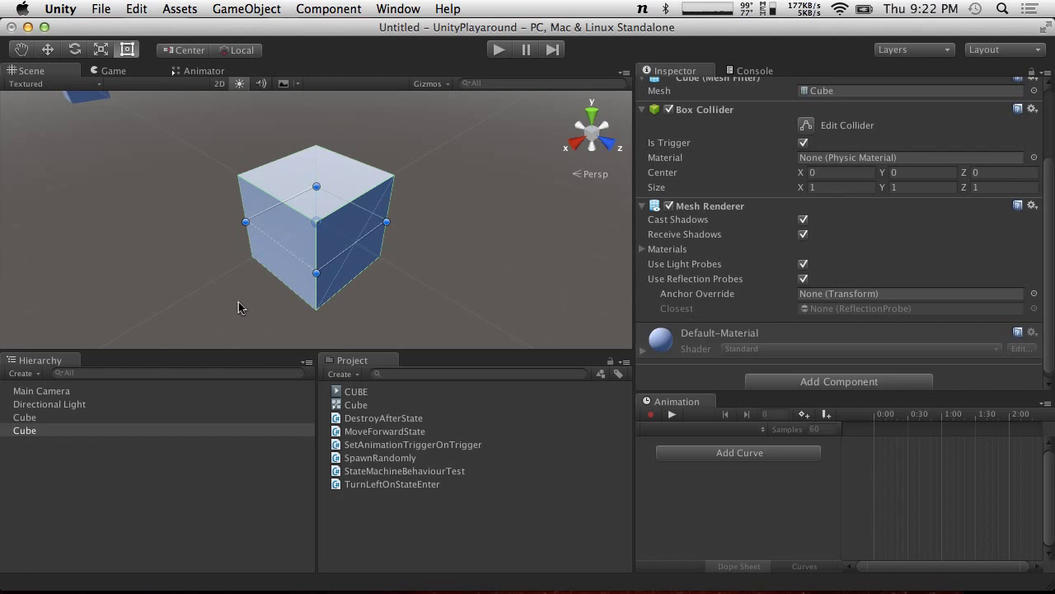
pyautogui.scroll(-5, 238, 301)
pyautogui.click(499, 49)
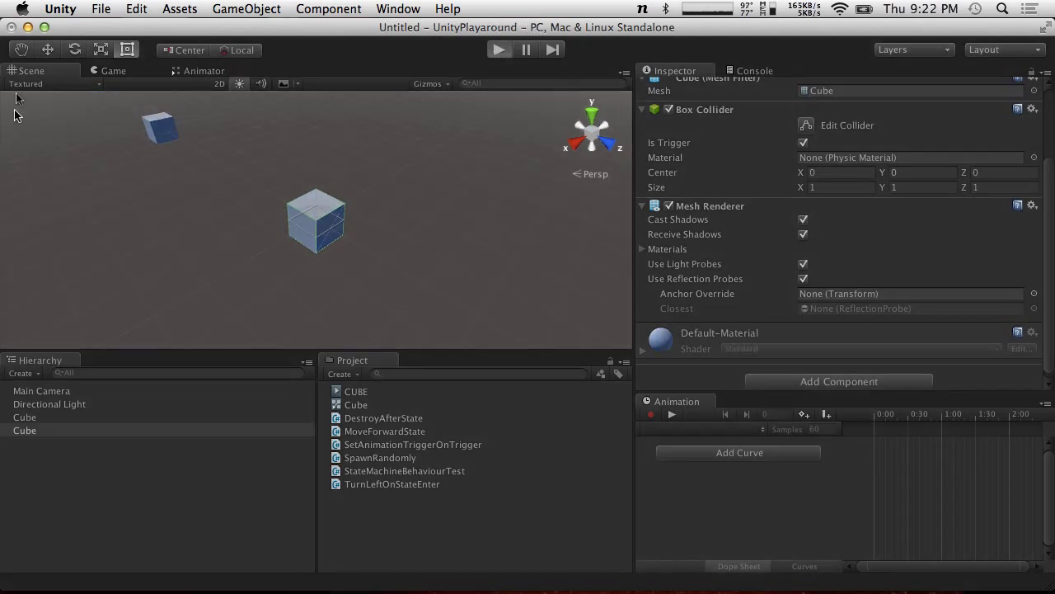
pyautogui.click(33, 72)
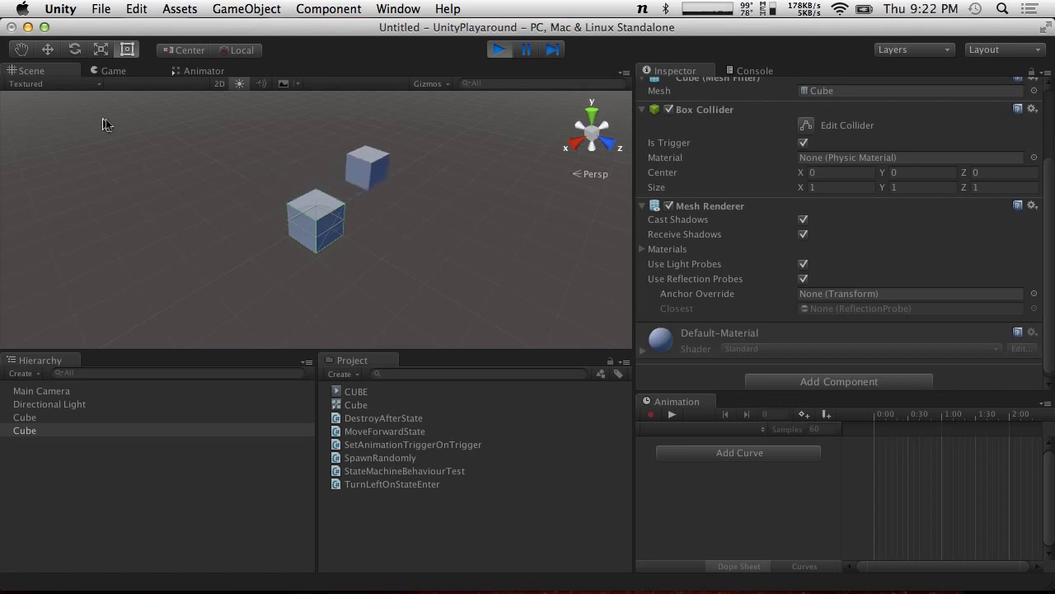
pyautogui.click(497, 52)
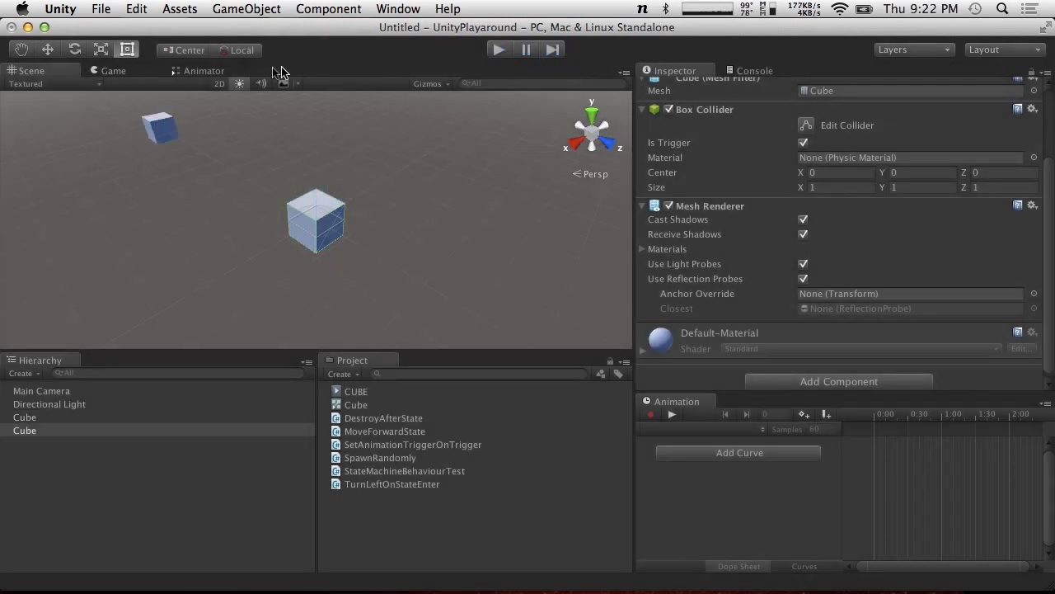
# Step: Examine the exit time and conditions of the MoveForward to Turn Left transition
pyautogui.click(216, 71)
pyautogui.click(426, 203)
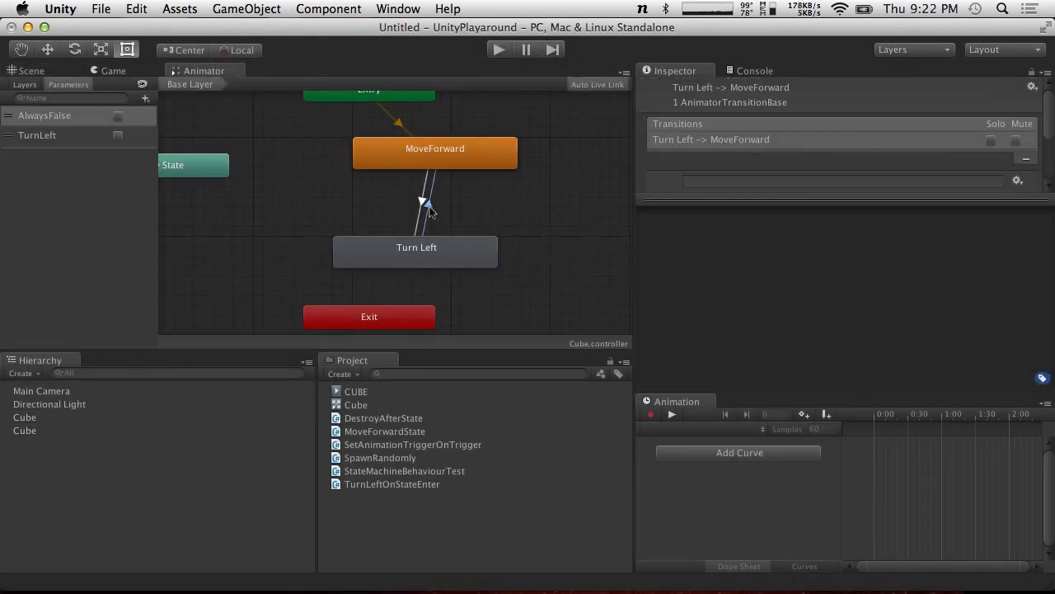
pyautogui.click(421, 208)
pyautogui.scroll(-3, 713, 163)
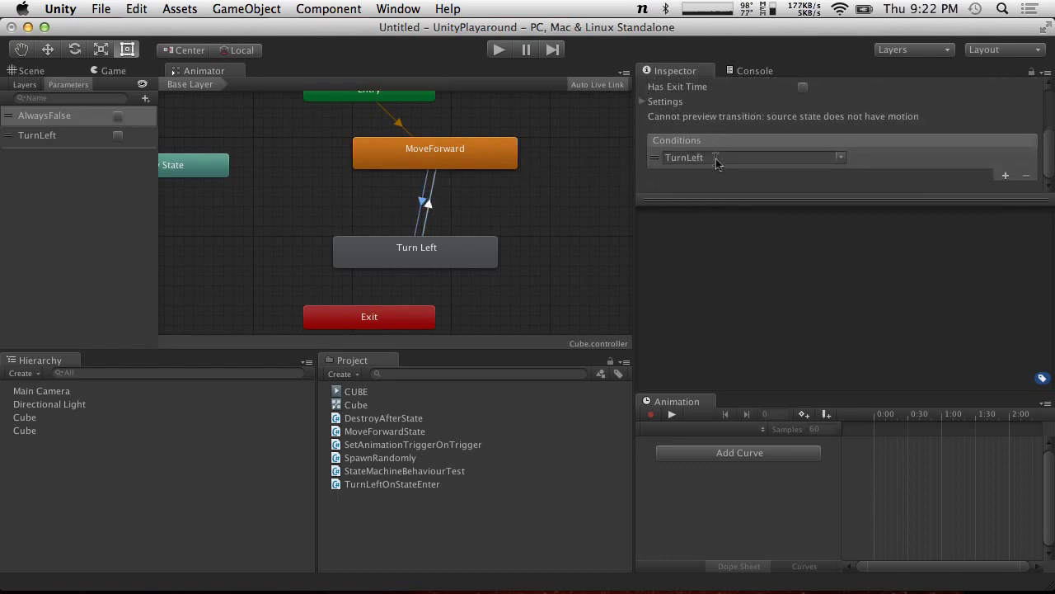
pyautogui.scroll(3, 716, 163)
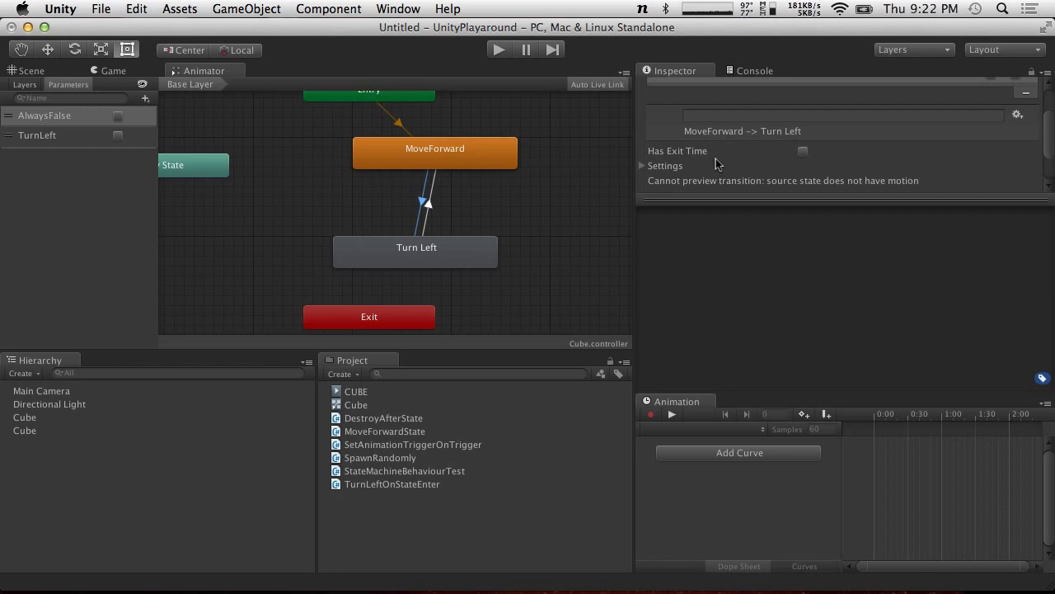
pyautogui.scroll(-3, 717, 163)
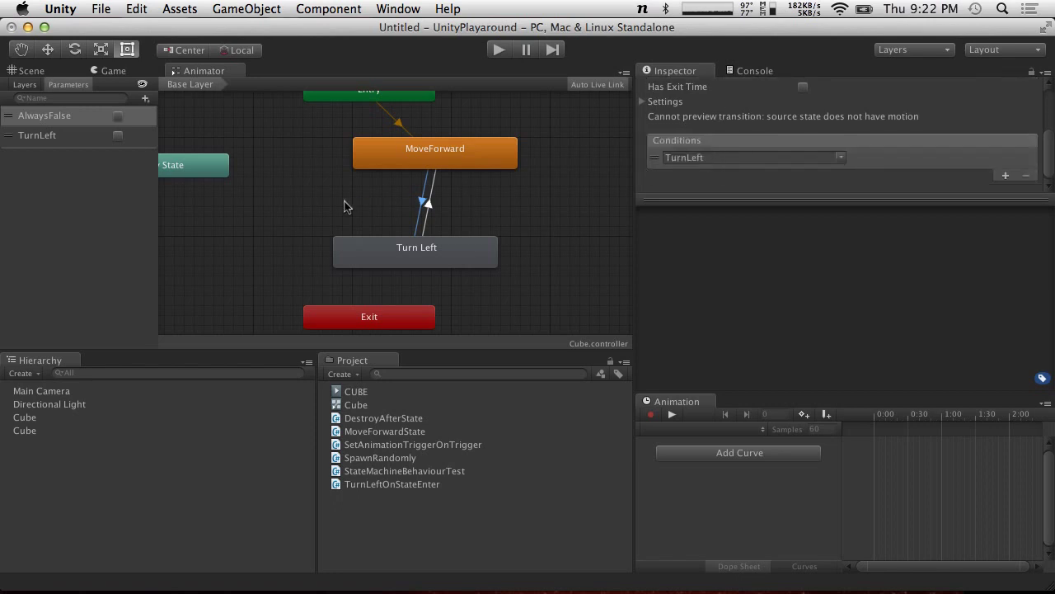
# Step: Play-test the scene once more, and dock the Game view beside the Scene view so both show together
pyautogui.click(41, 73)
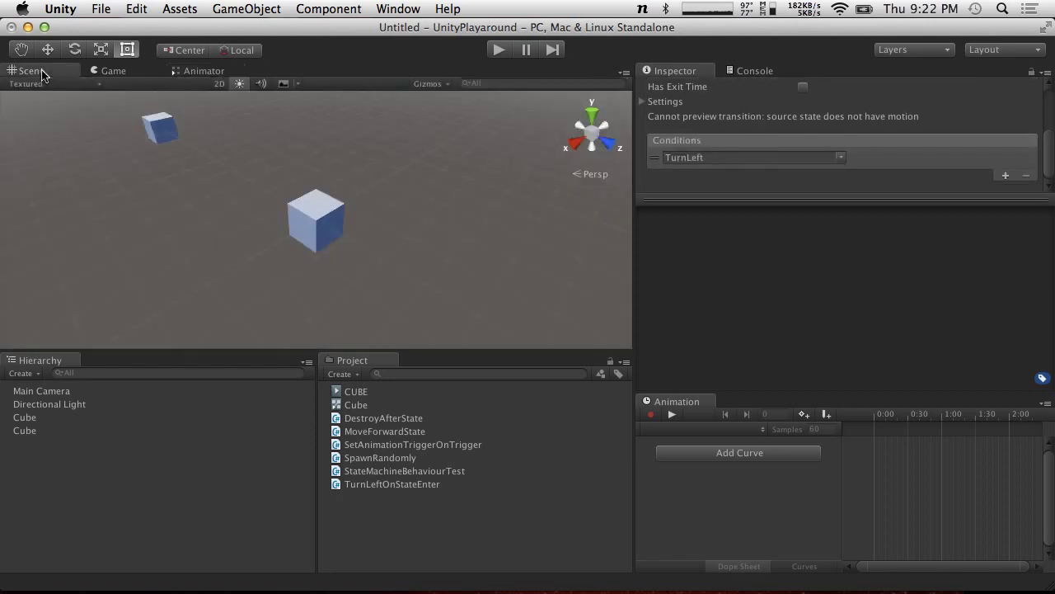
pyautogui.click(500, 50)
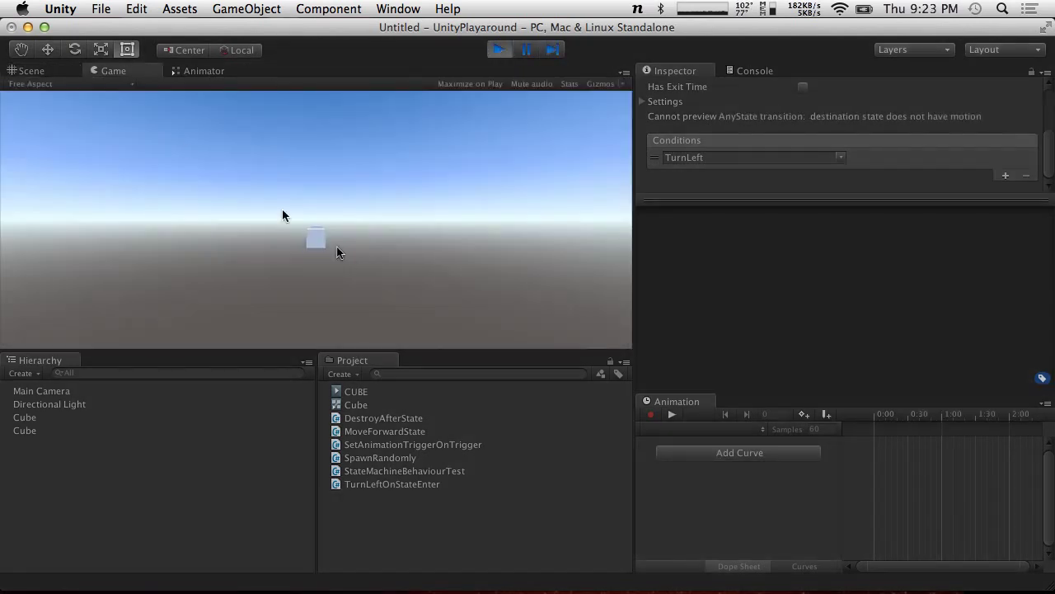
pyautogui.click(497, 51)
pyautogui.moveTo(113, 71); pyautogui.dragTo(562, 160)
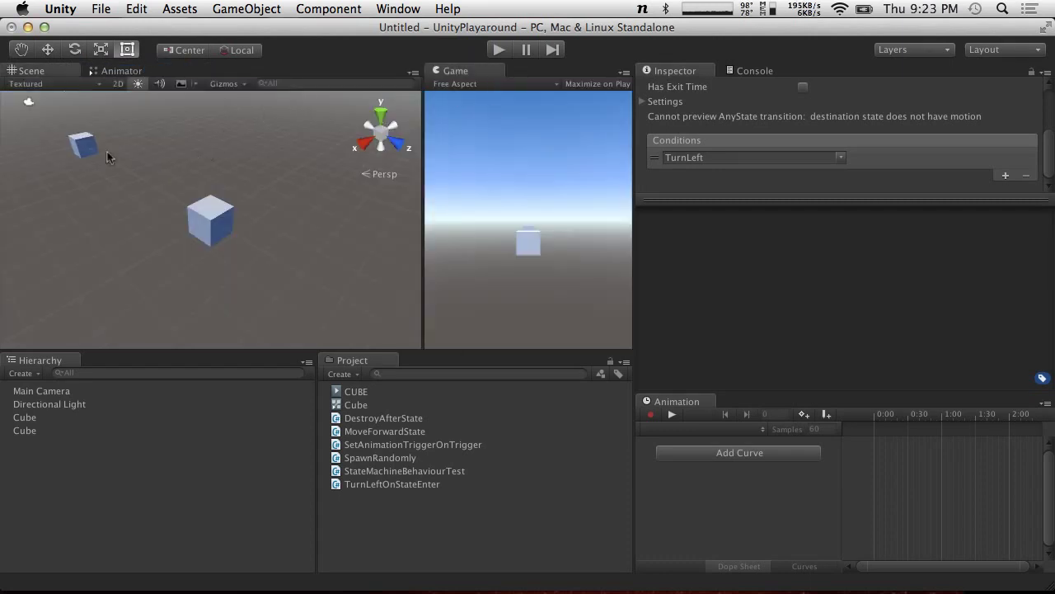
# Step: Select the moving Cube, activate the Move tool and watch the cube in the Scene view during a test run
pyautogui.click(83, 144)
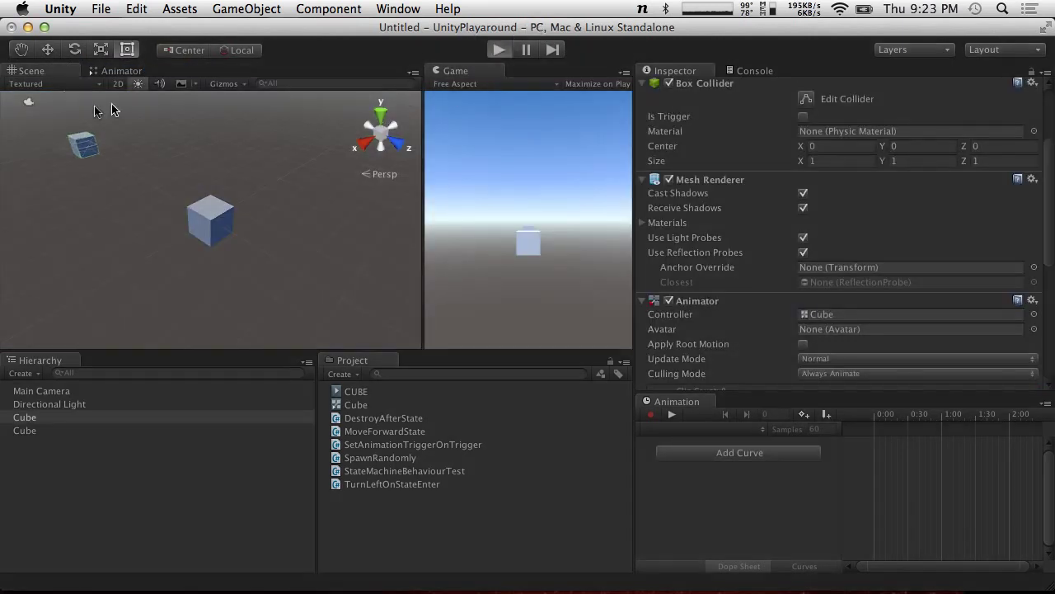
pyautogui.press('super+p')
pyautogui.click(48, 50)
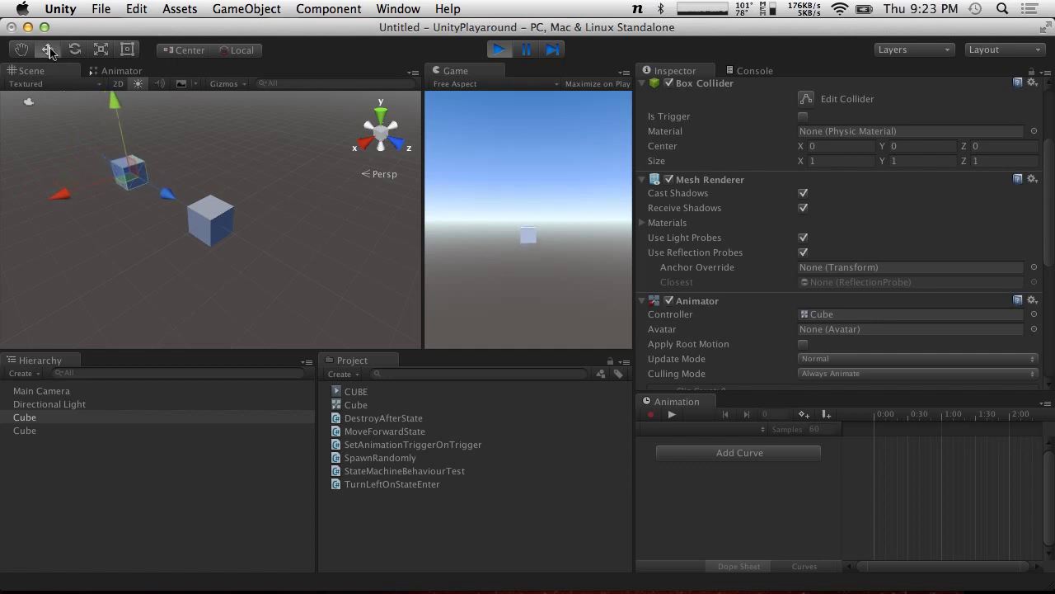
pyautogui.click(499, 50)
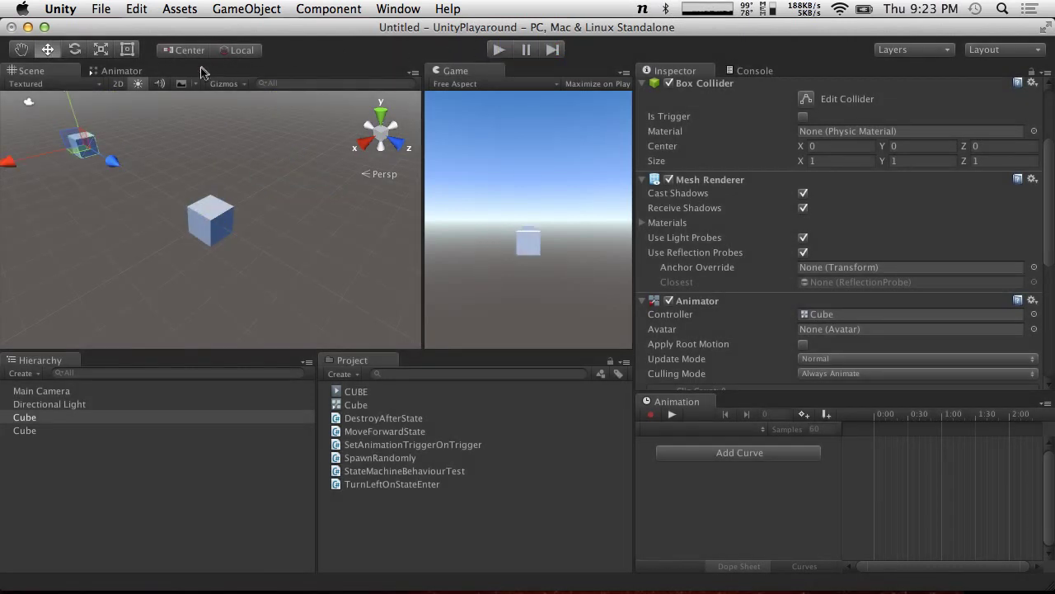
# Step: Dock the Game view back beside the Animator as a tab and examine the Turn Left to MoveForward transition's exit time and duration settings
pyautogui.moveTo(476, 74); pyautogui.dragTo(114, 71)
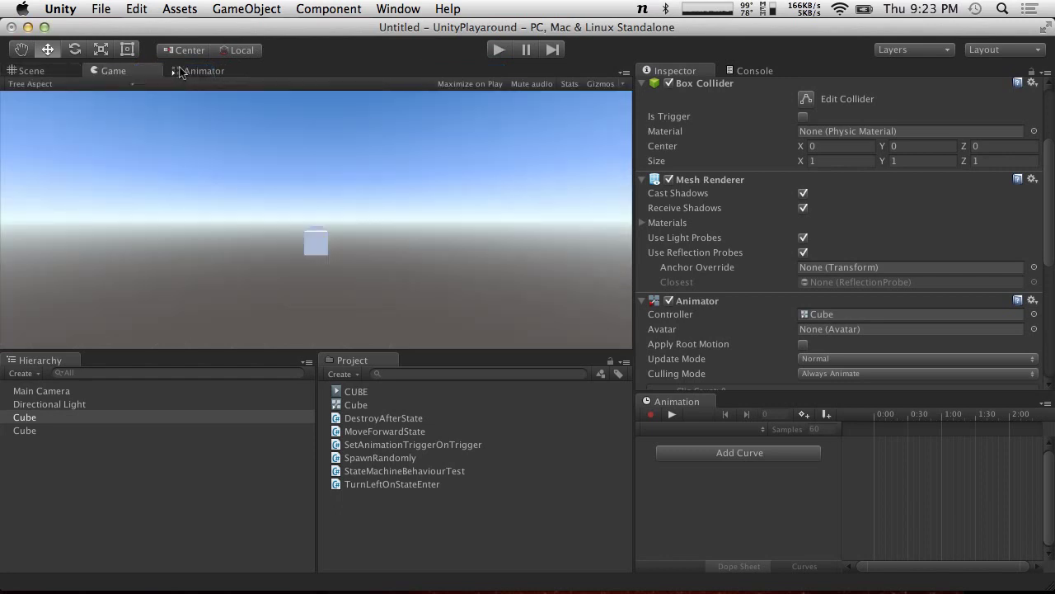
pyautogui.click(183, 72)
pyautogui.click(429, 254)
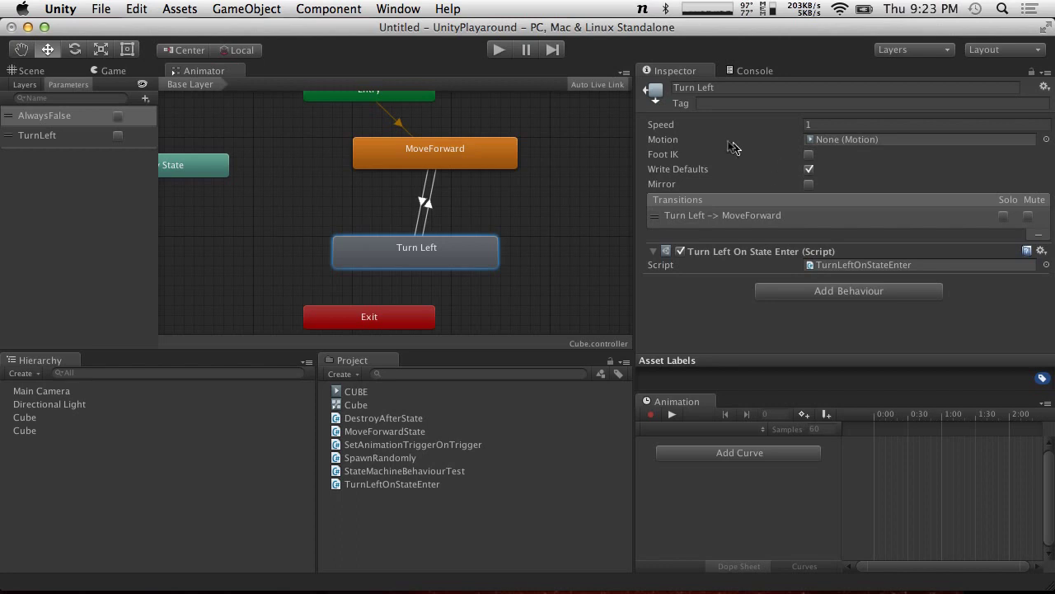
pyautogui.click(427, 204)
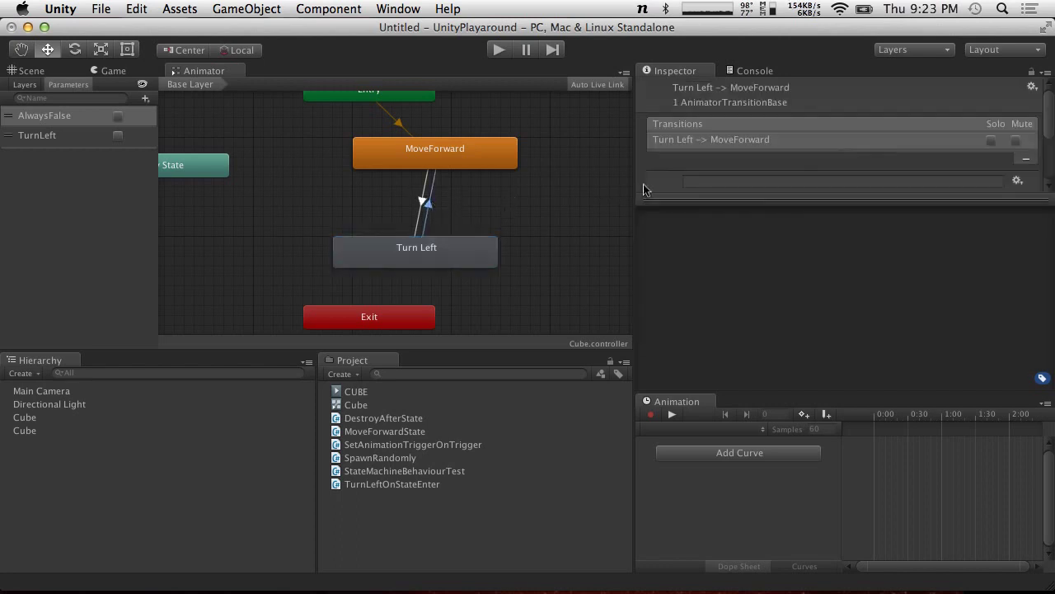
pyautogui.scroll(-3, 661, 169)
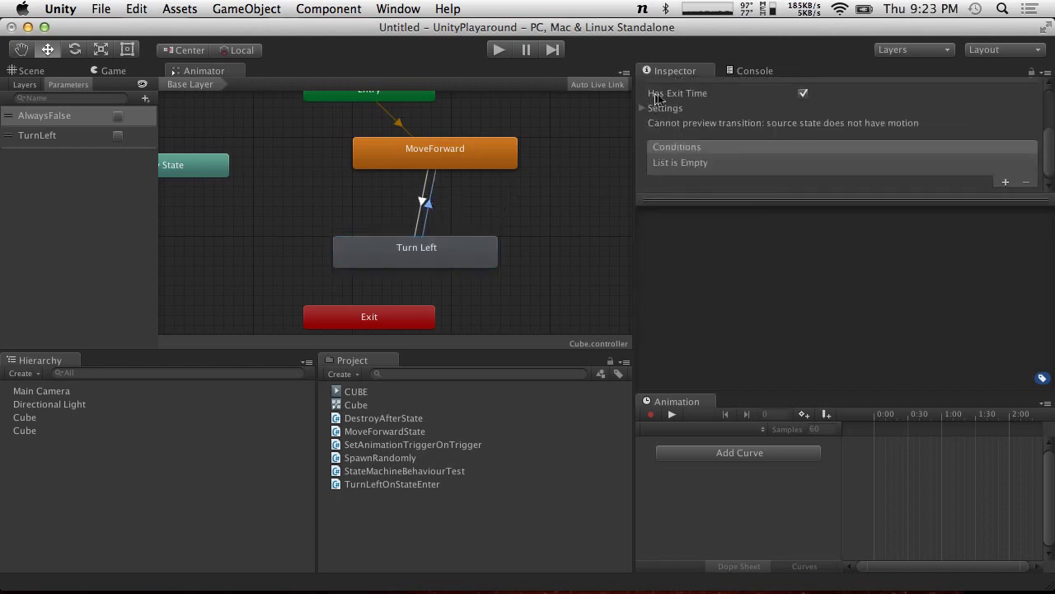
pyautogui.moveTo(718, 198); pyautogui.dragTo(754, 383)
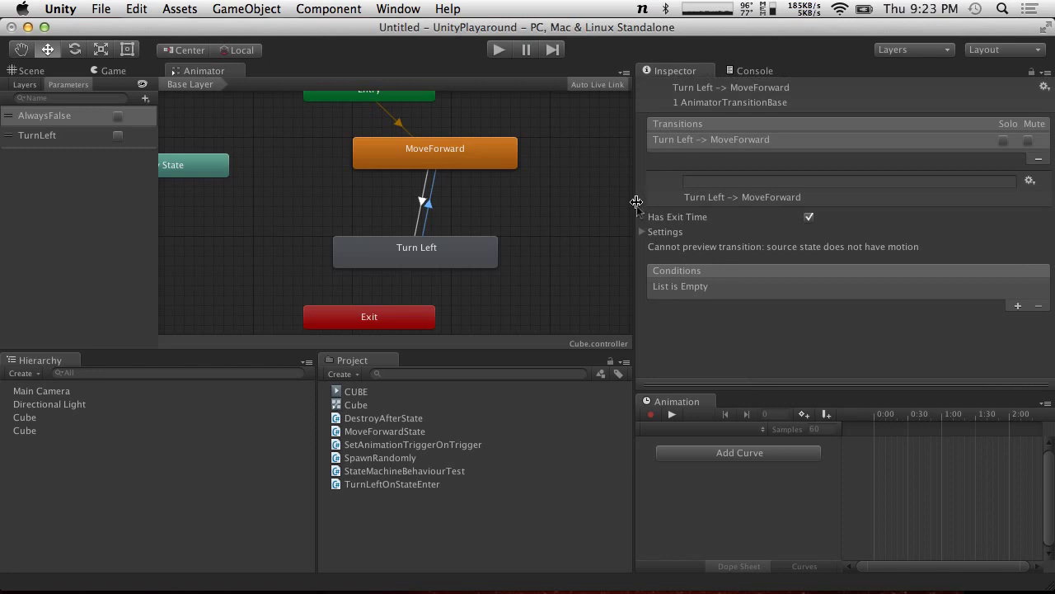
pyautogui.click(643, 232)
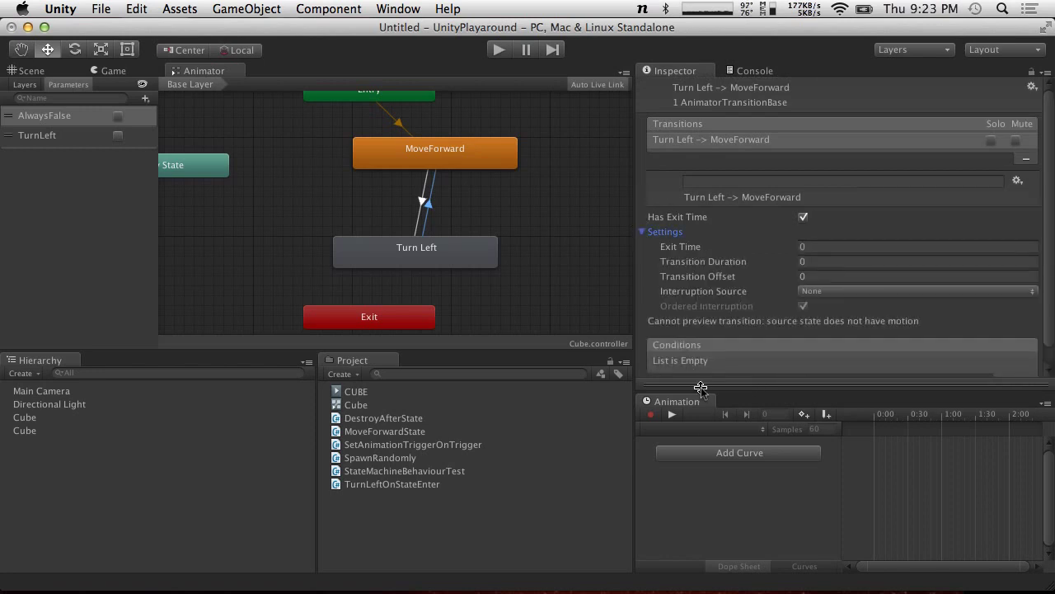
pyautogui.moveTo(700, 385); pyautogui.dragTo(700, 402)
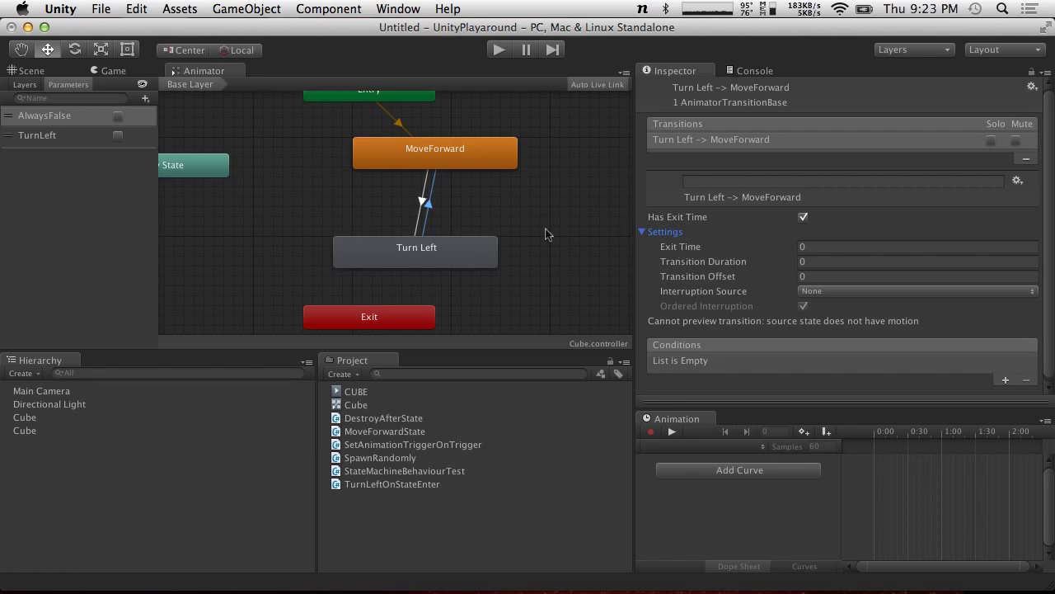
# Step: Turn off Has Exit Time on the Turn Left to MoveForward transition and add the condition AlwaysFalse equals false
pyautogui.click(442, 252)
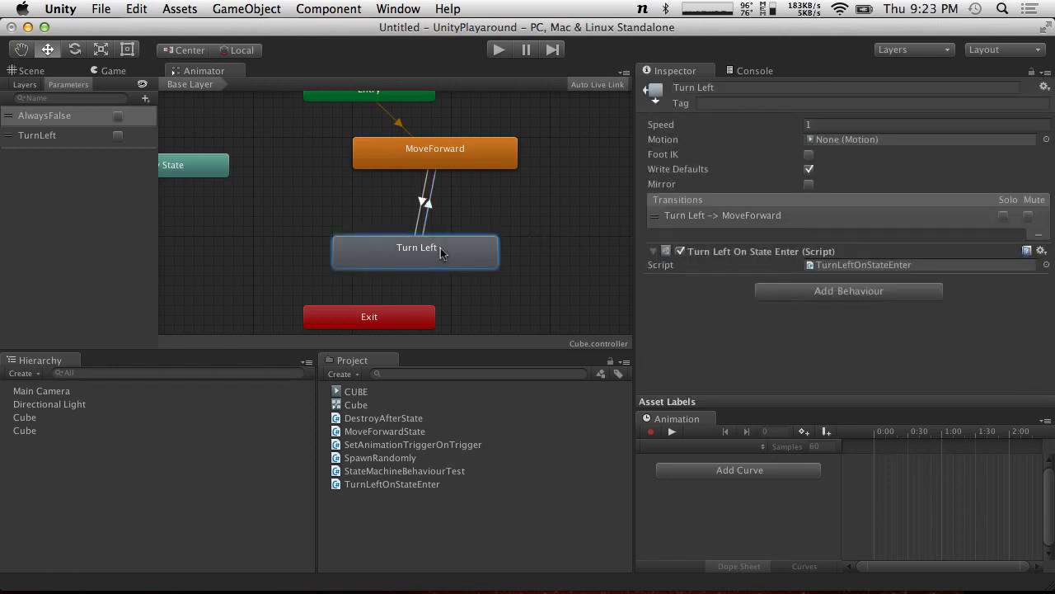
pyautogui.click(428, 205)
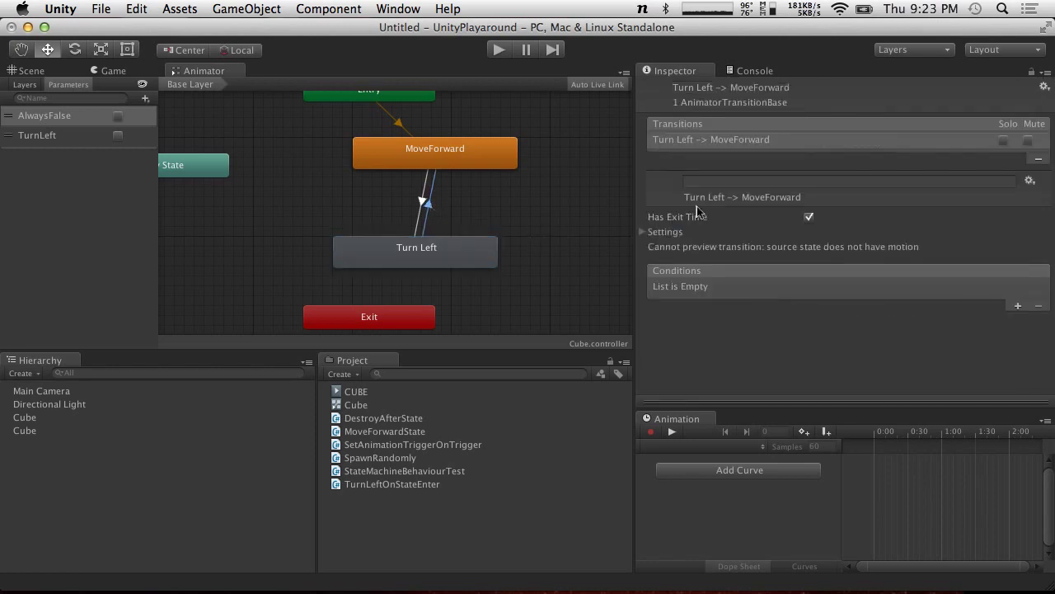
pyautogui.click(809, 217)
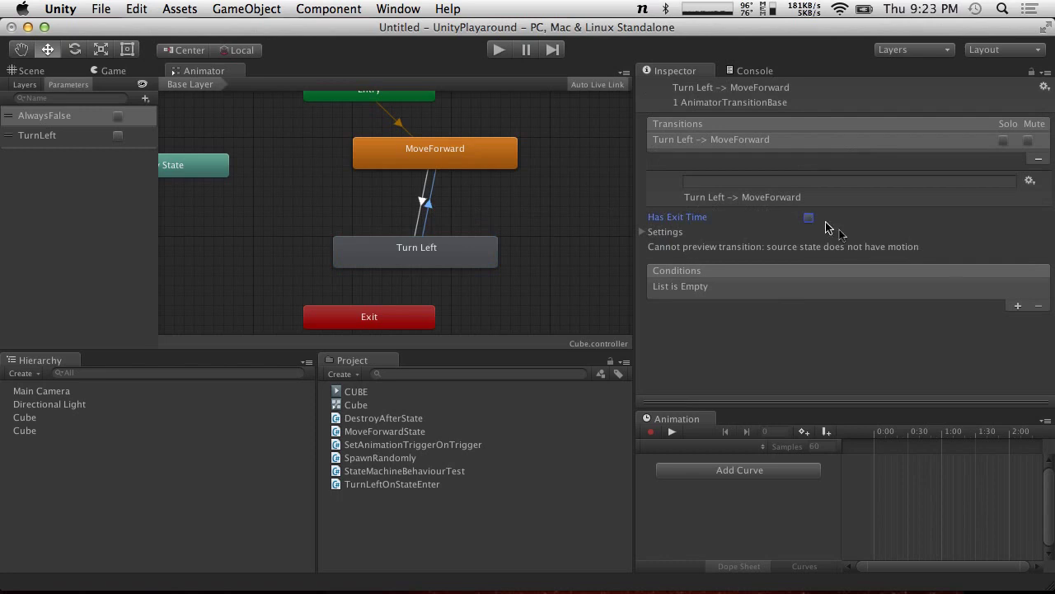
pyautogui.click(1018, 306)
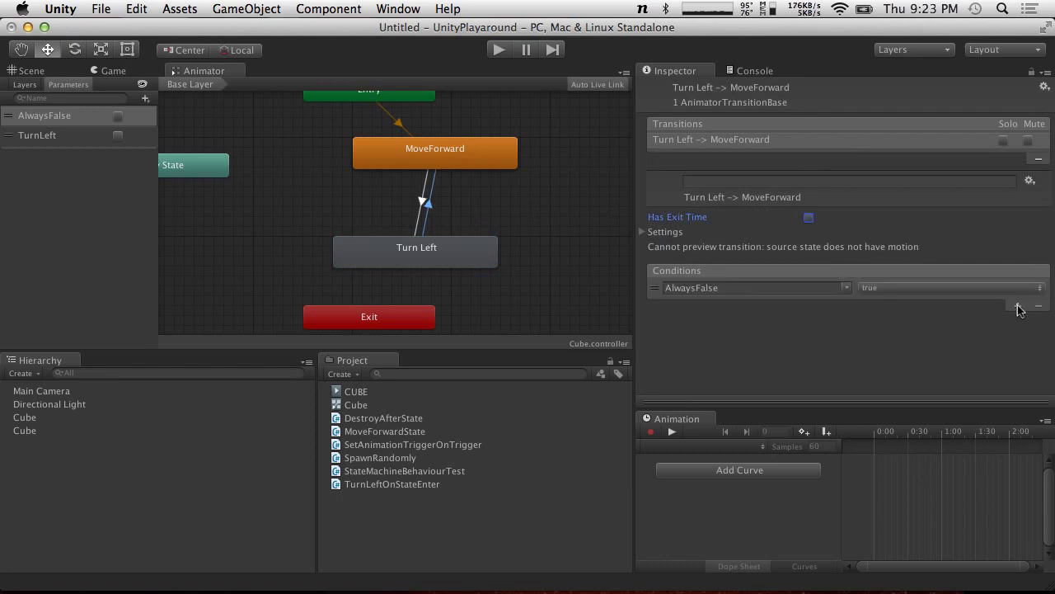
pyautogui.click(809, 288)
pyautogui.click(872, 289)
pyautogui.click(872, 305)
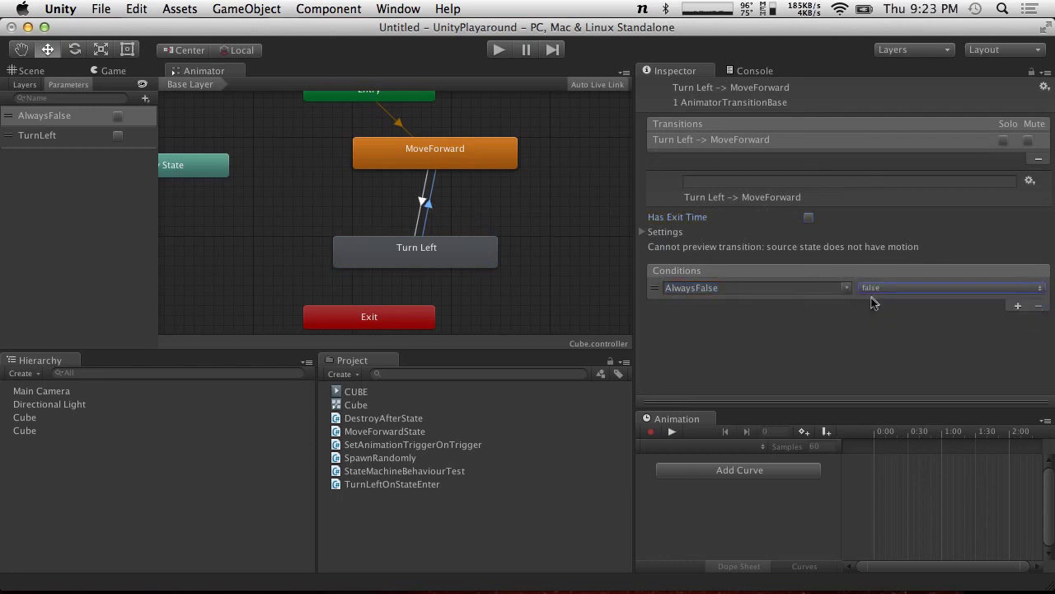
# Step: Play-test the new transition condition, and split the Game view off again to show it alongside the Scene view
pyautogui.click(498, 50)
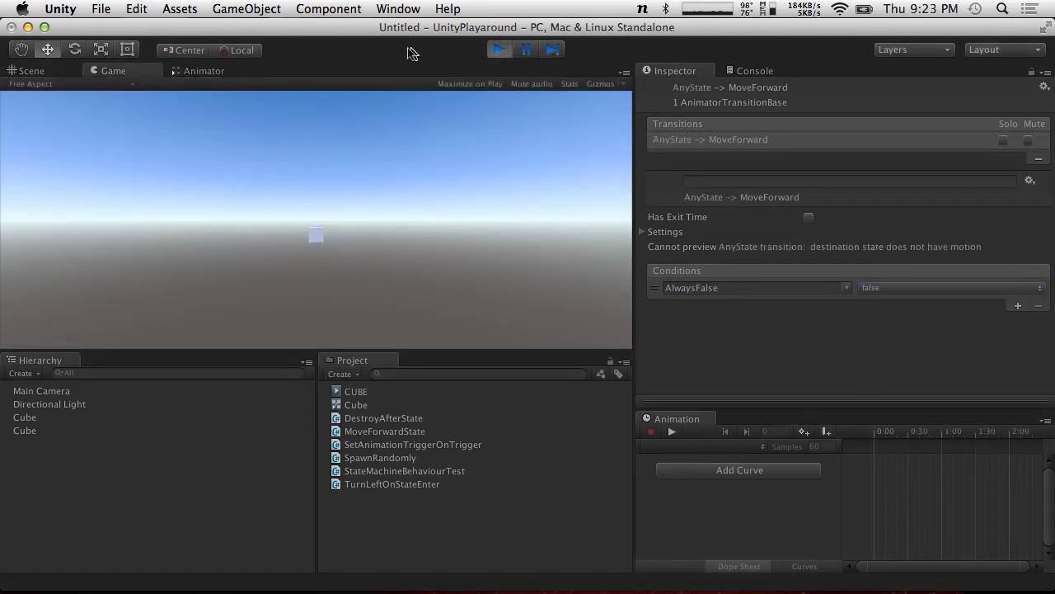
pyautogui.click(498, 50)
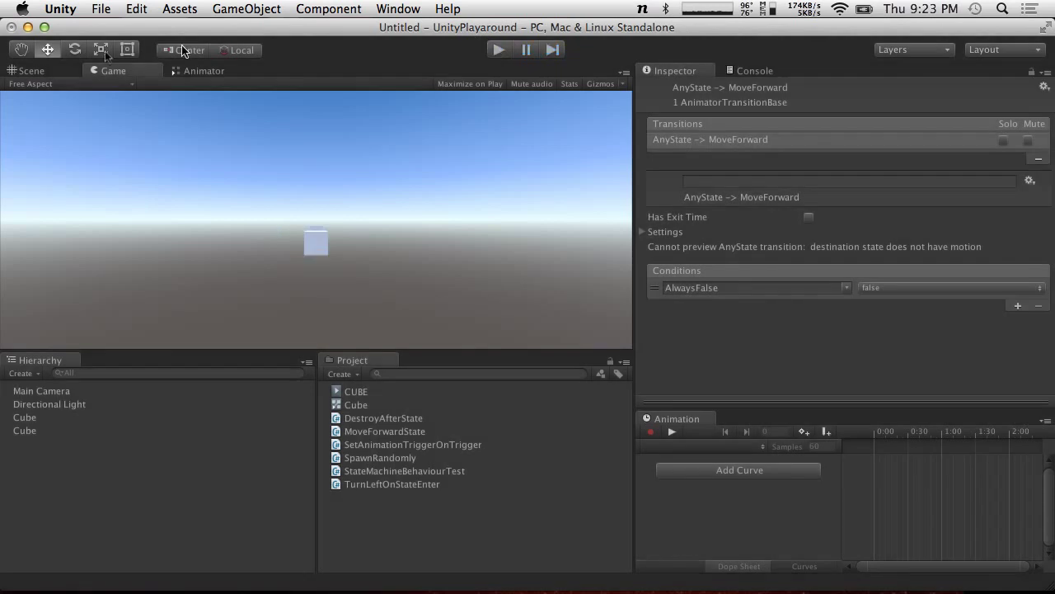
pyautogui.click(32, 71)
pyautogui.moveTo(124, 72); pyautogui.dragTo(558, 168)
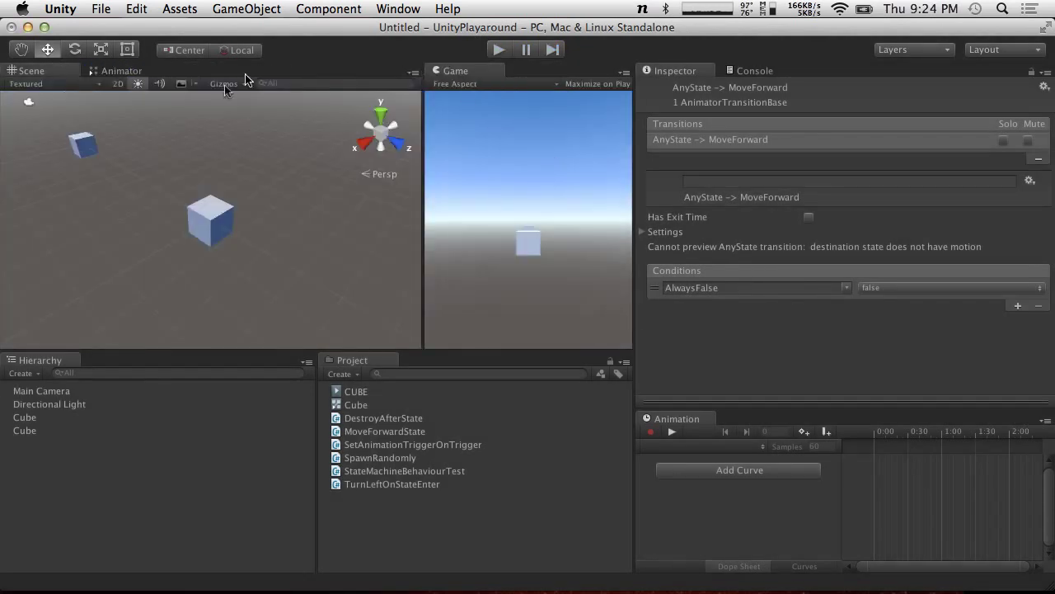
# Step: Select the moving Cube and run the scene twice, watching its Transform position and rotation as it turns
pyautogui.click(81, 147)
pyautogui.click(498, 49)
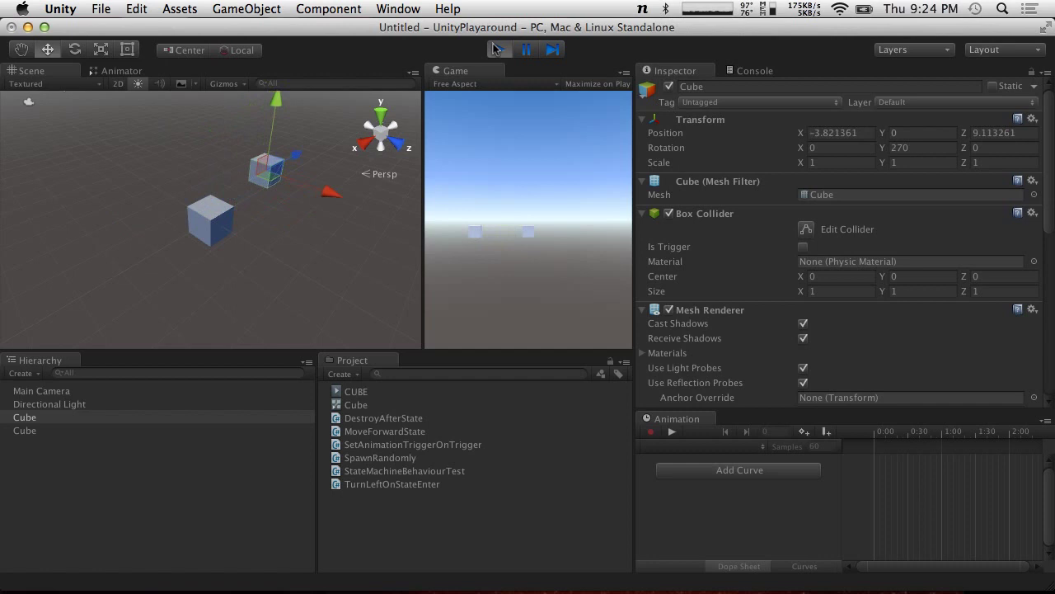
pyautogui.click(495, 50)
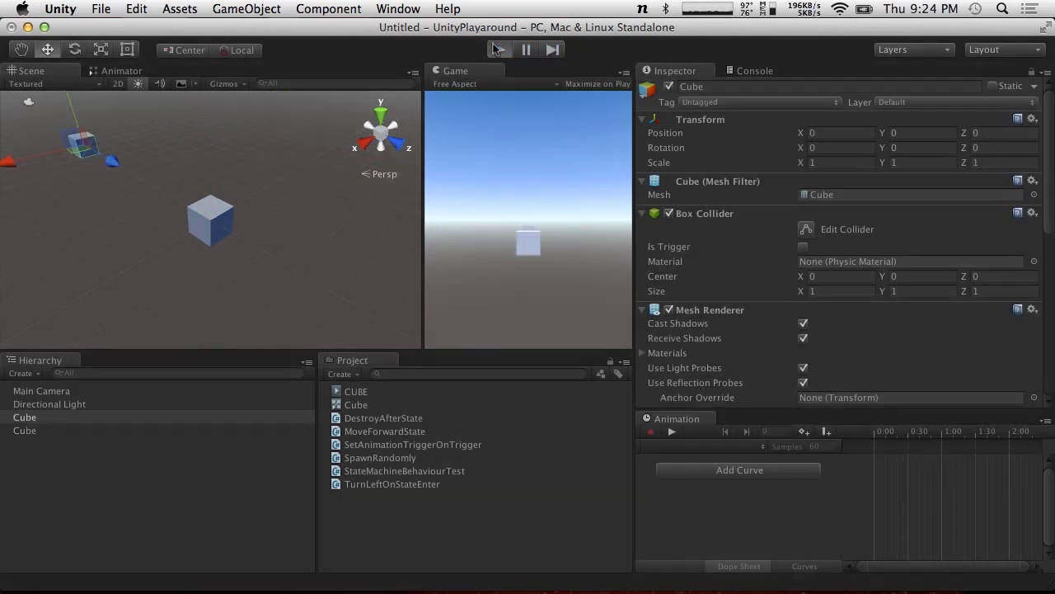
pyautogui.click(495, 50)
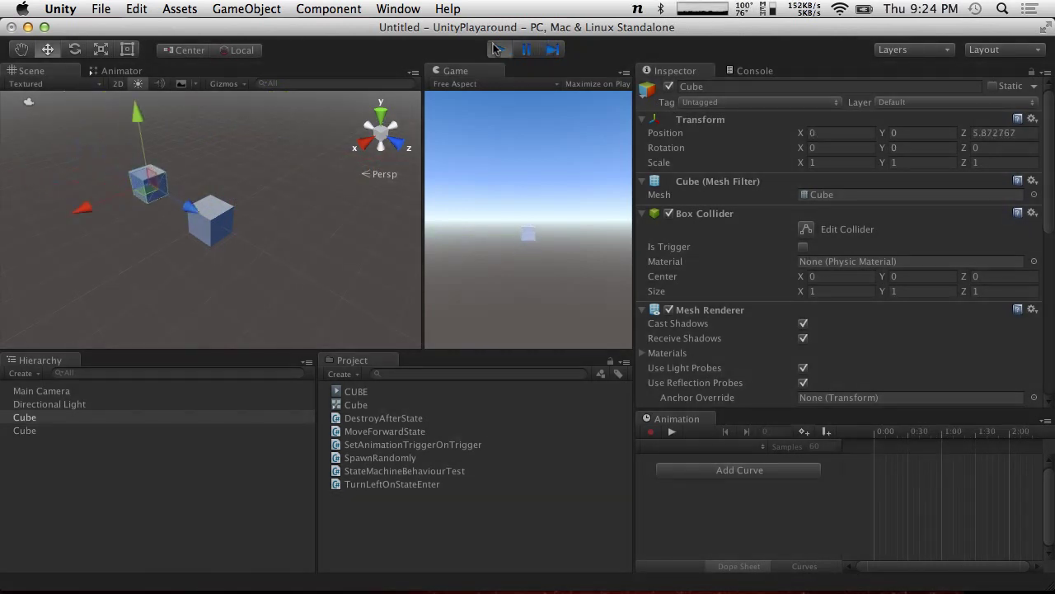
pyautogui.click(495, 49)
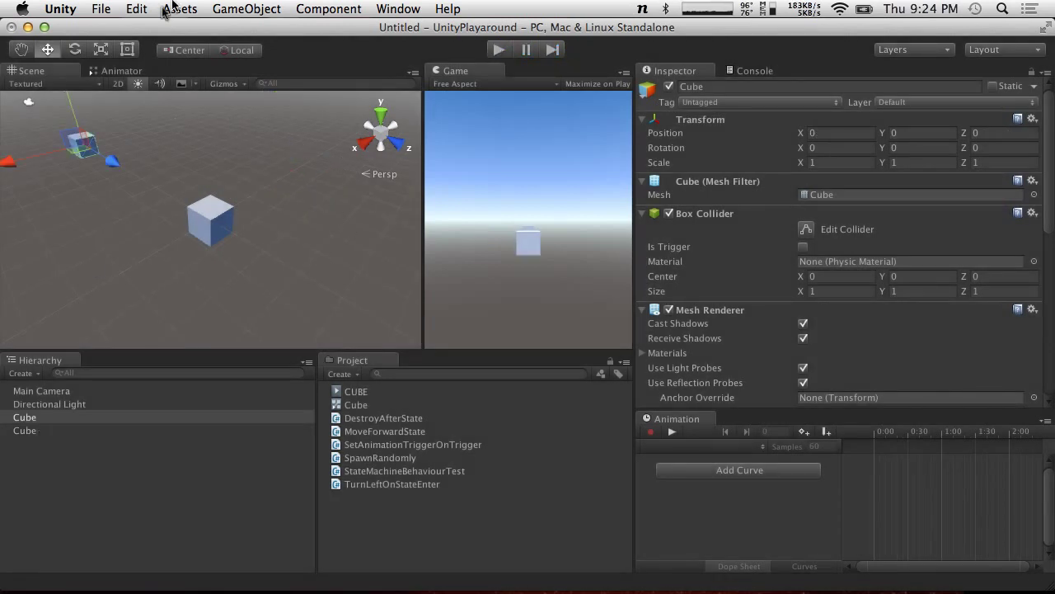
# Step: Move the MoveForward and Turn Left states fully into view in the Animator graph and watch the state changes during test runs
pyautogui.click(113, 71)
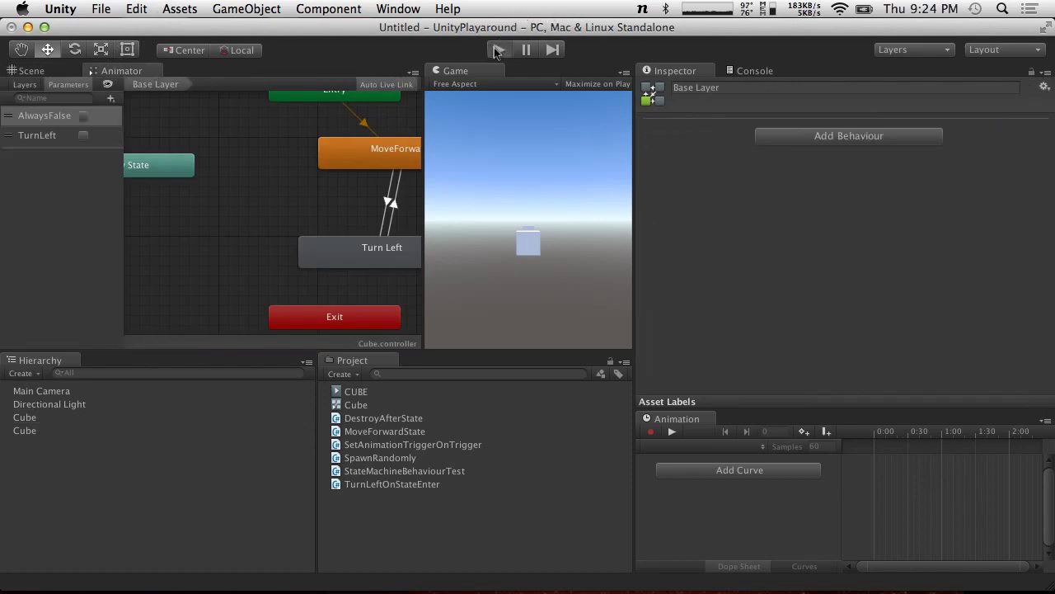
pyautogui.click(497, 50)
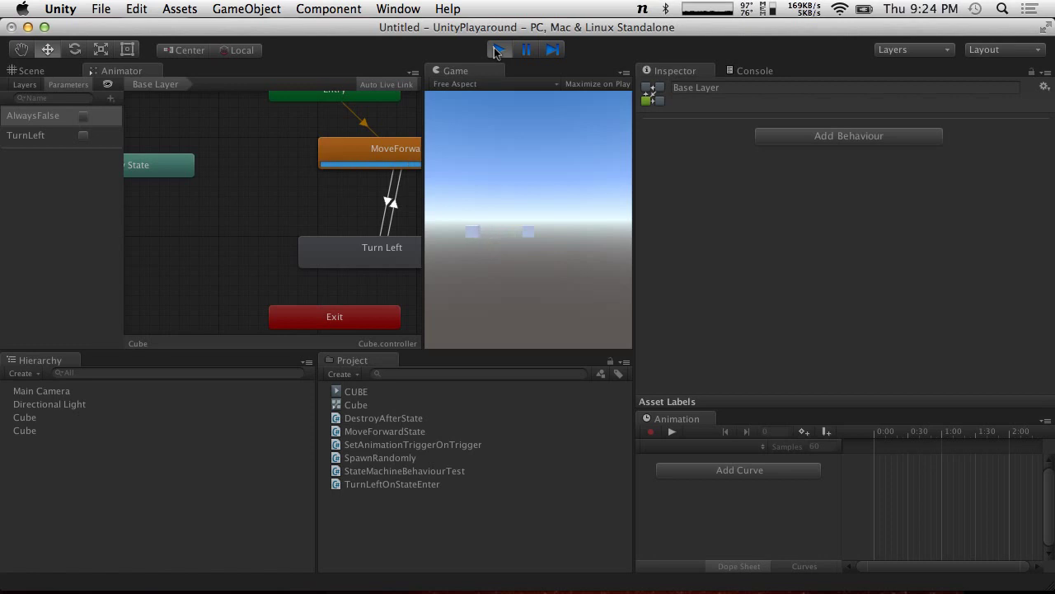
pyautogui.click(497, 50)
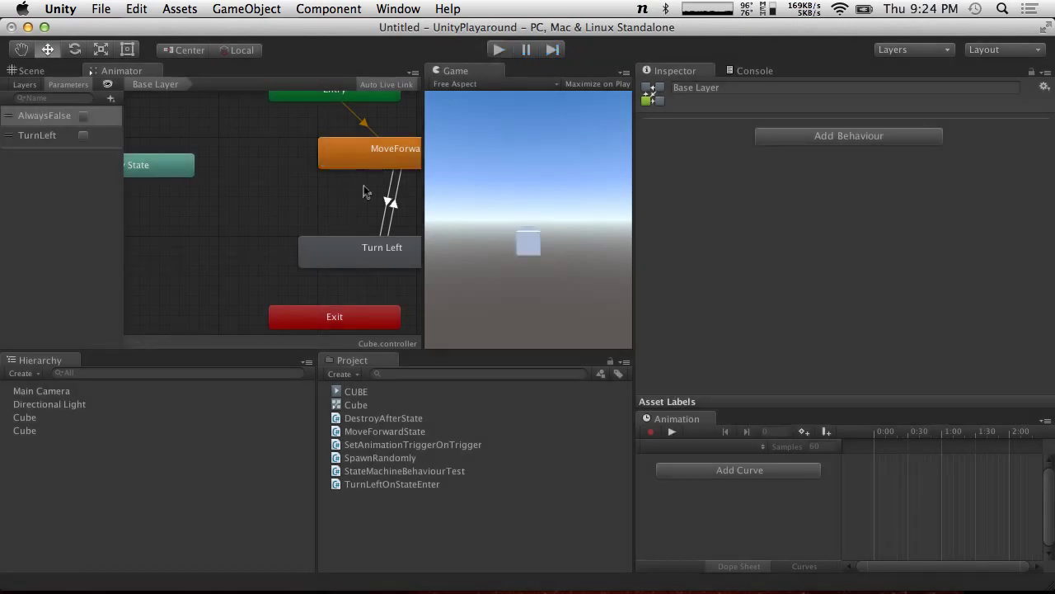
pyautogui.moveTo(322, 162); pyautogui.dragTo(277, 169)
pyautogui.moveTo(346, 247); pyautogui.dragTo(266, 249)
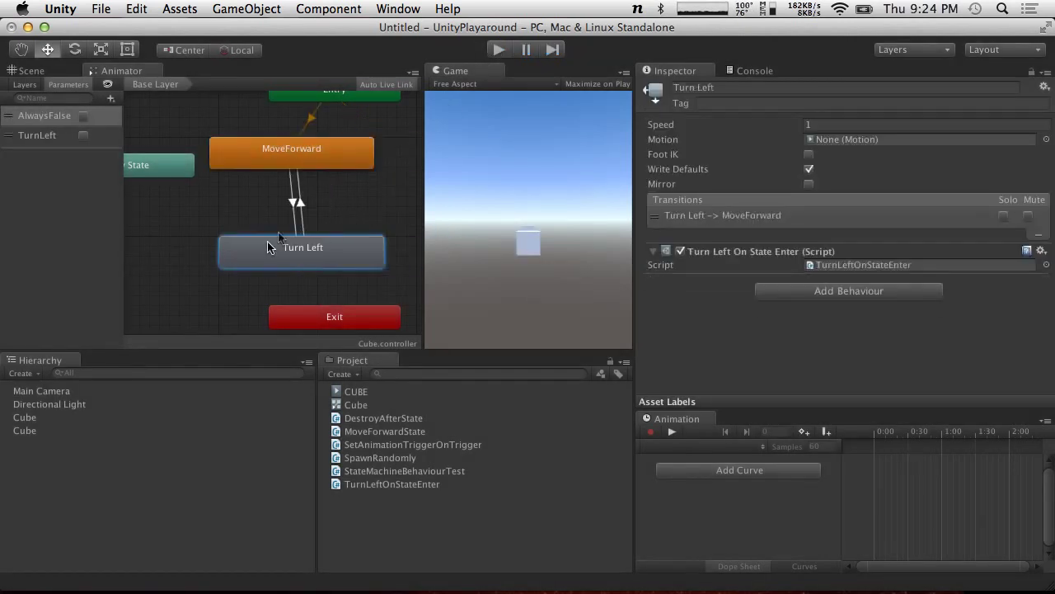
pyautogui.click(498, 50)
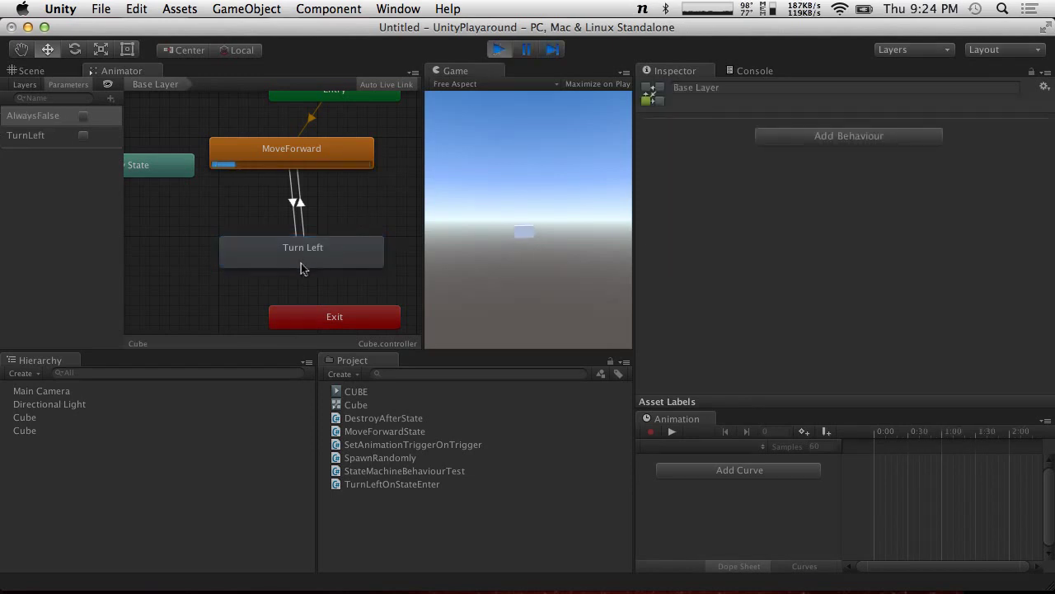
pyautogui.click(501, 51)
# Step: Remove the AlwaysFalse condition from the Turn Left to MoveForward transition
pyautogui.click(305, 207)
pyautogui.click(644, 235)
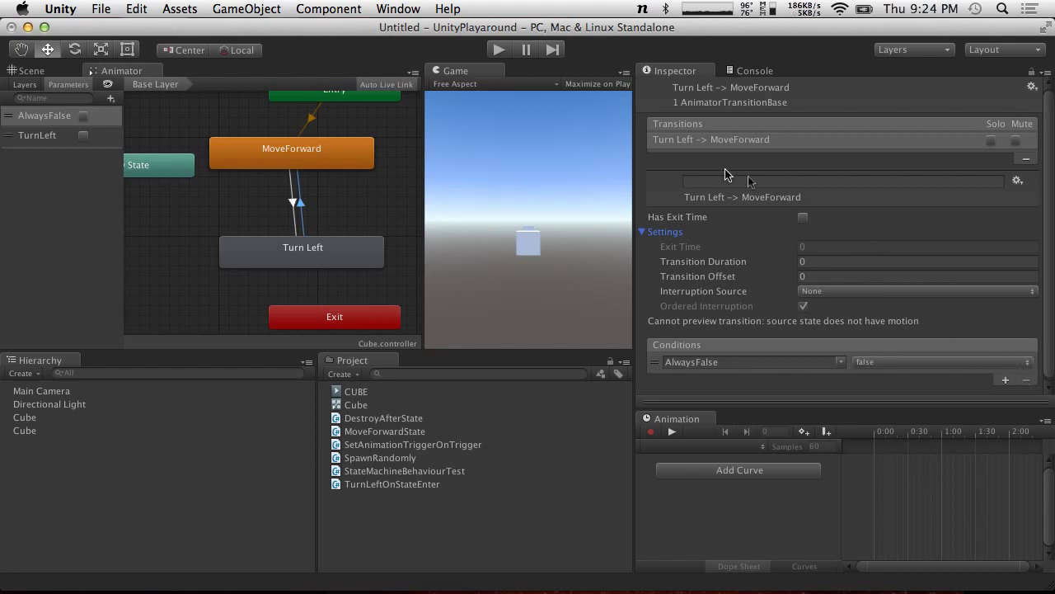
pyautogui.click(963, 364)
pyautogui.click(1027, 363)
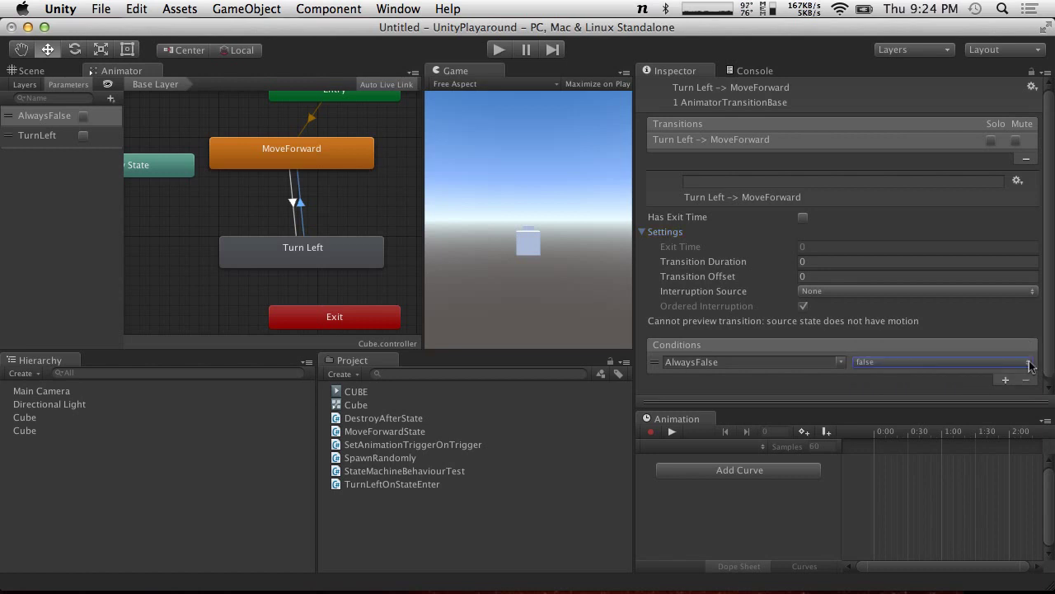
pyautogui.click(1037, 363)
pyautogui.click(1027, 384)
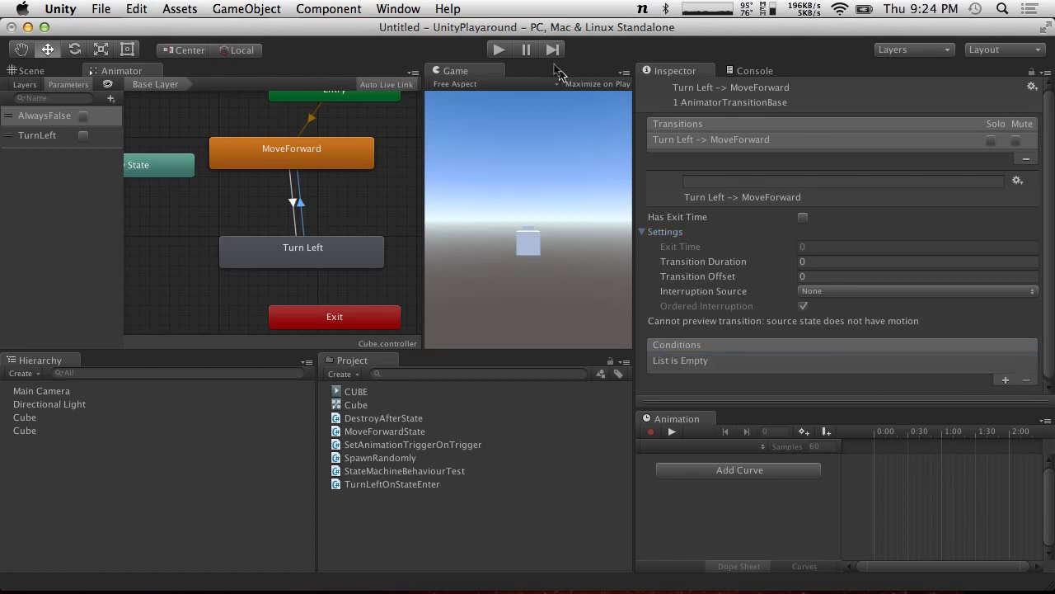
# Step: Run the scene without the condition and inspect the Turn Left state, its return transition settings and the MoveForward state
pyautogui.click(494, 49)
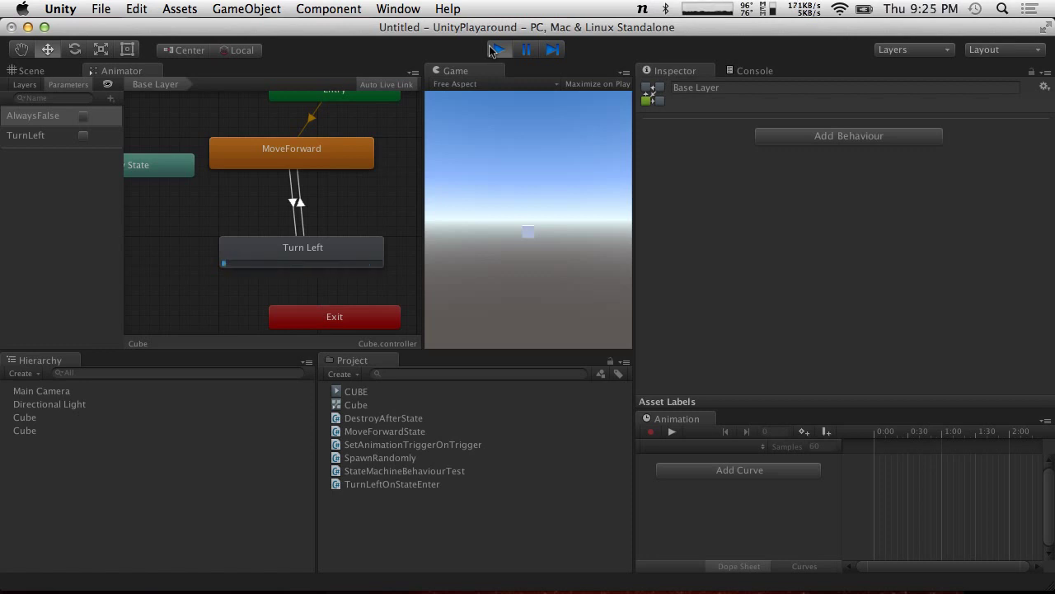
pyautogui.click(338, 246)
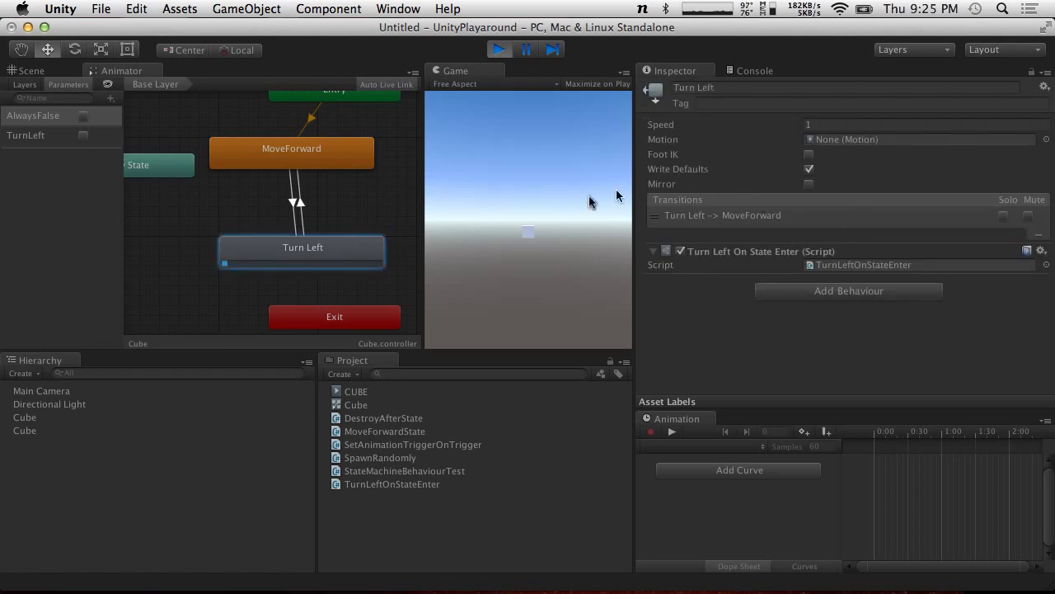
pyautogui.click(298, 203)
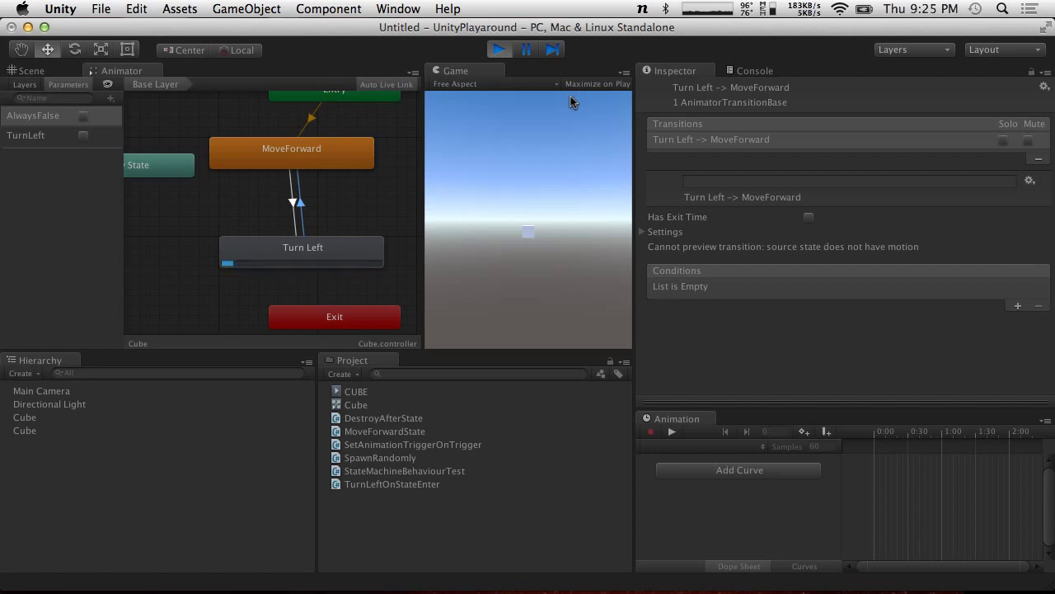
pyautogui.click(643, 232)
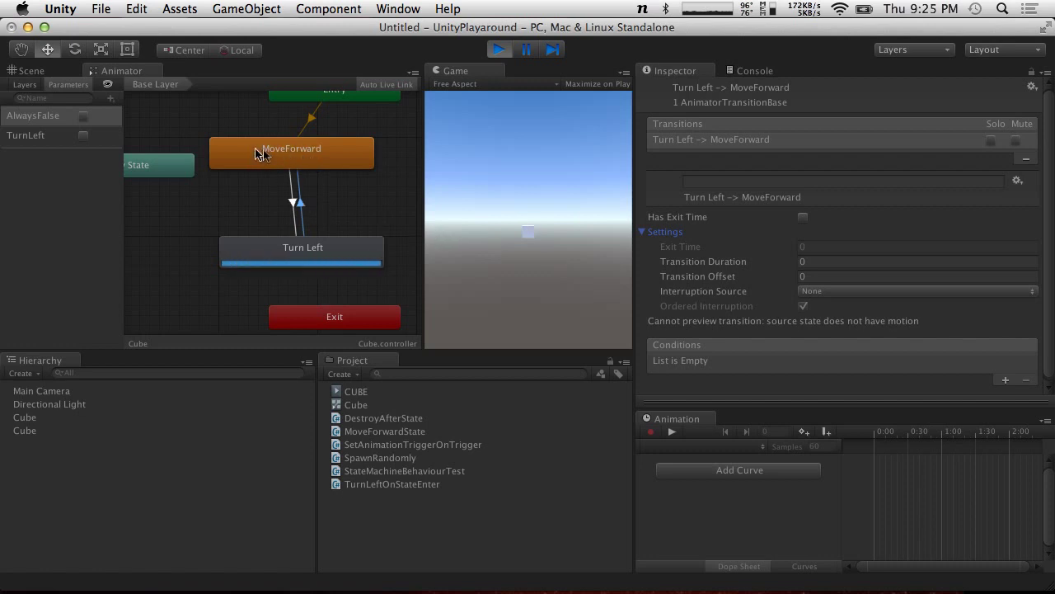
pyautogui.click(288, 161)
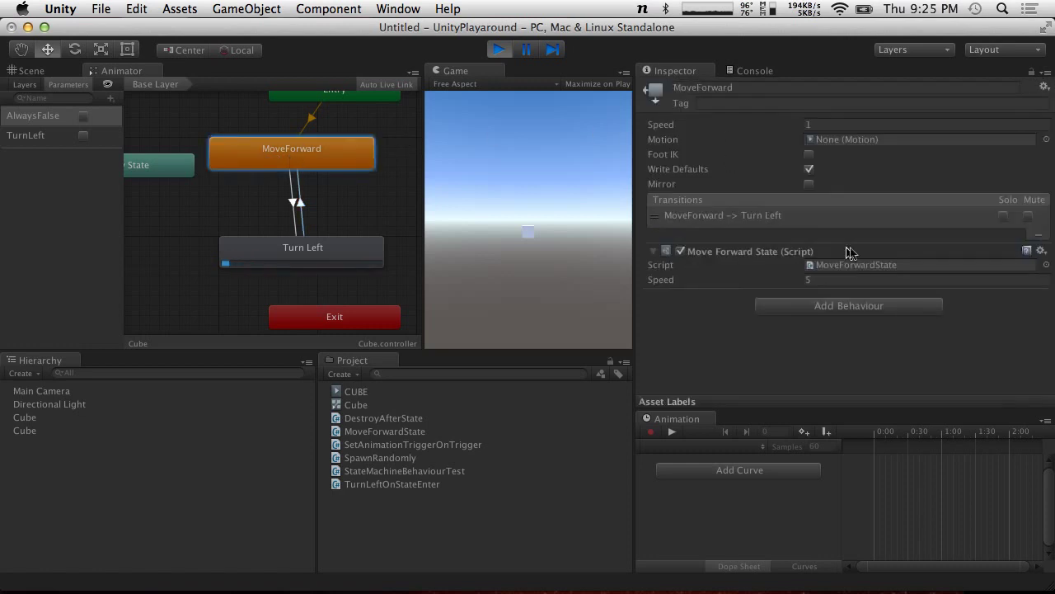
# Step: Compare the Turn Left and MoveForward states in the running scene and expand the Turn Left to MoveForward transition's settings
pyautogui.click(304, 259)
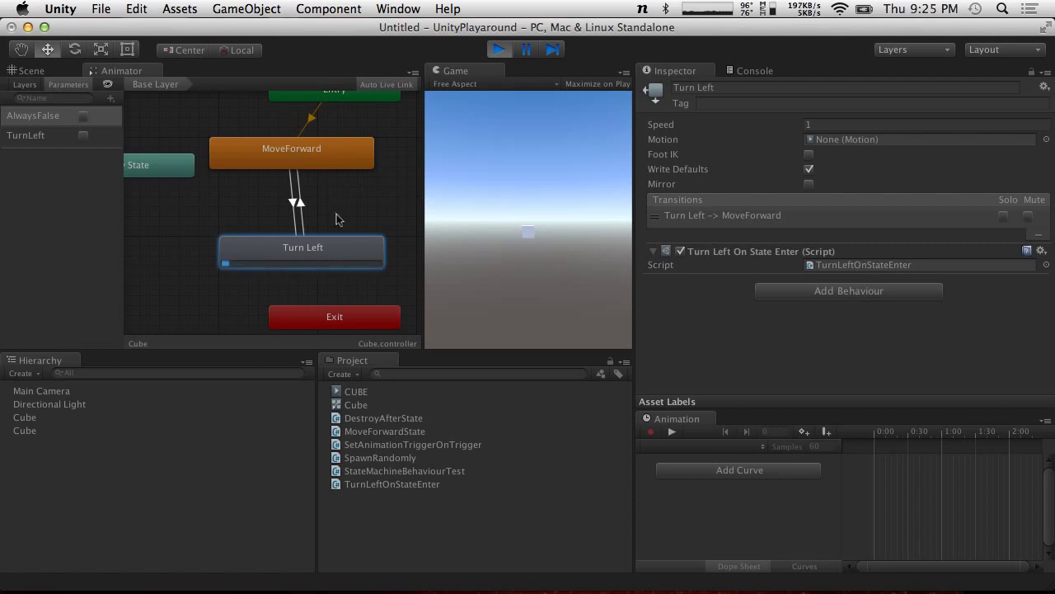
pyautogui.click(312, 164)
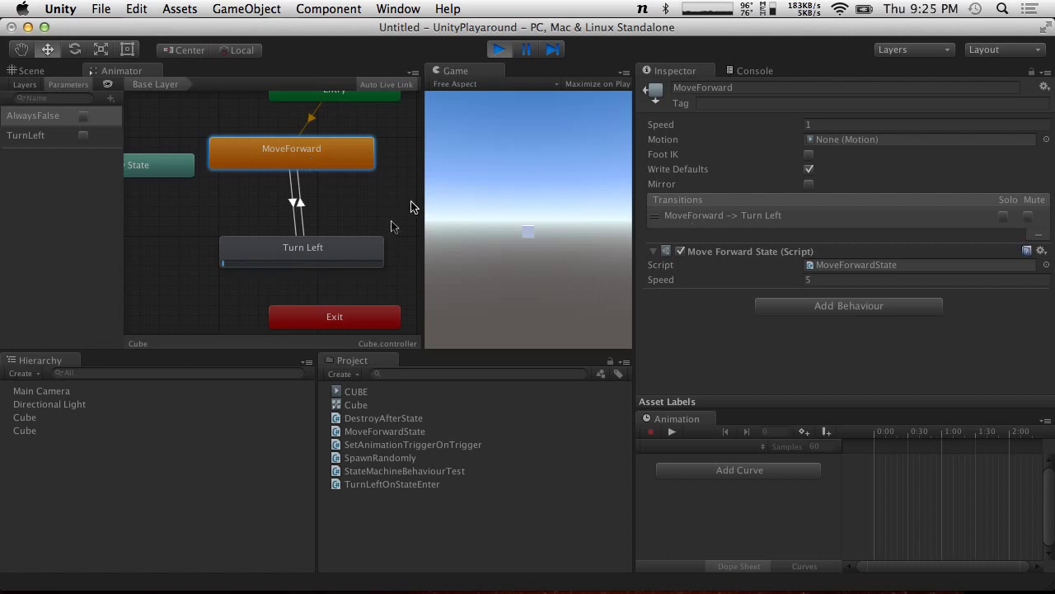
pyautogui.click(346, 245)
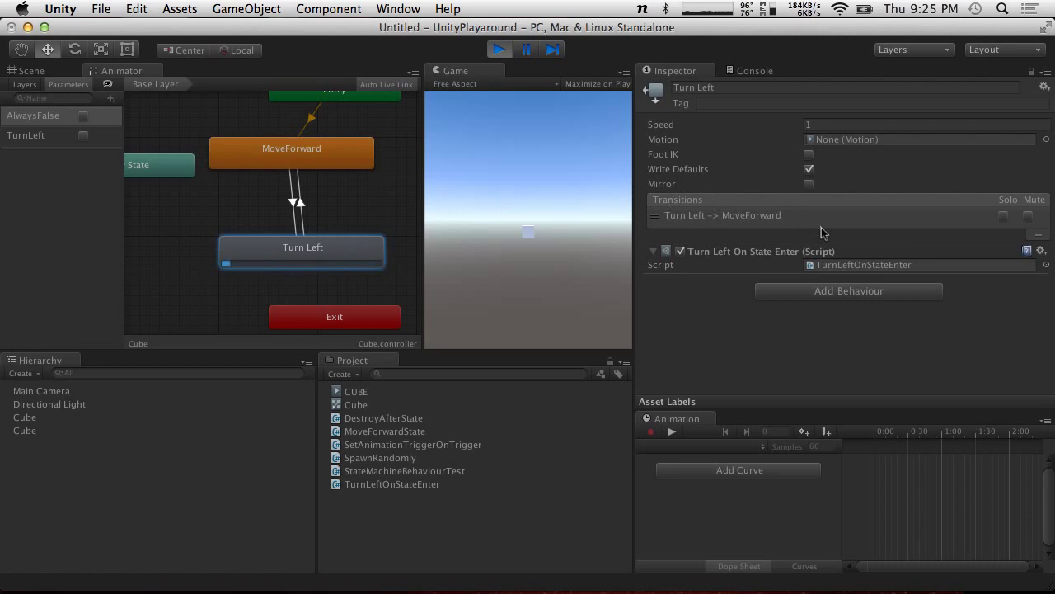
pyautogui.click(306, 206)
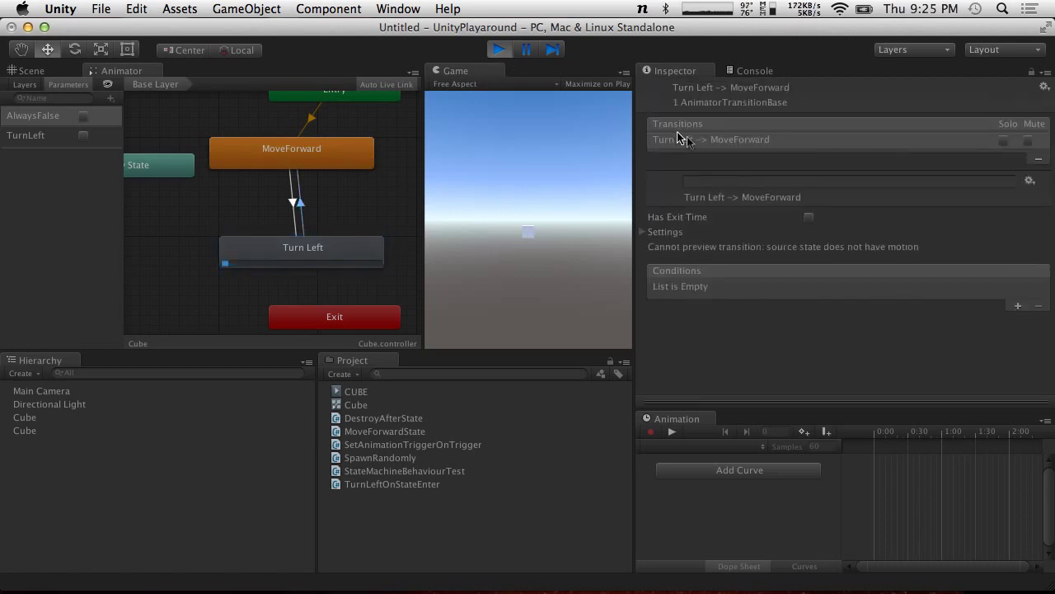
pyautogui.click(641, 232)
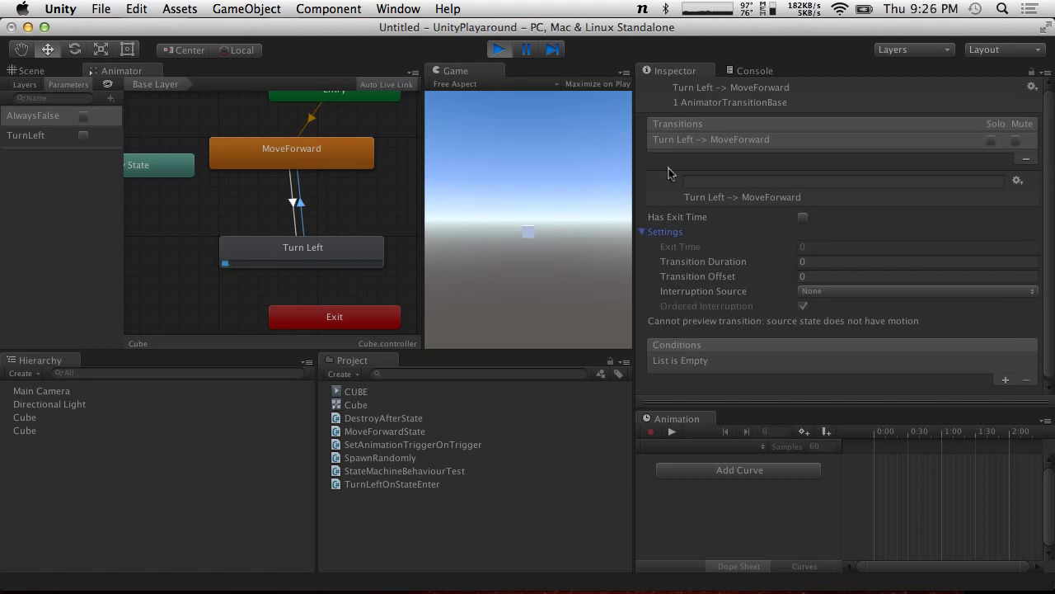
# Step: Restart the scene and inspect the Turn Left state once the cube enters it
pyautogui.click(498, 50)
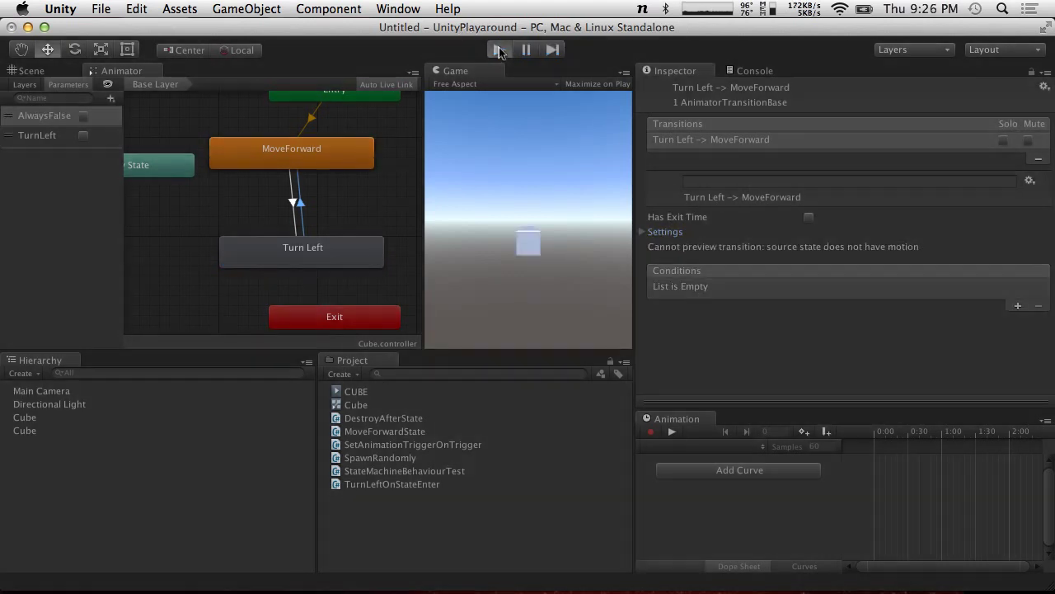
pyautogui.click(498, 49)
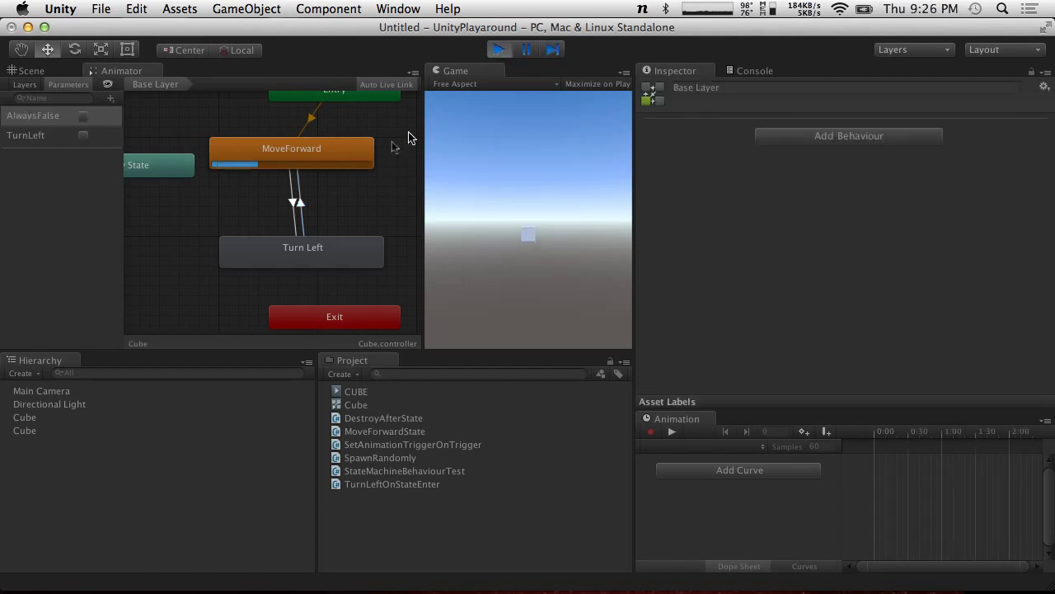
pyautogui.click(319, 260)
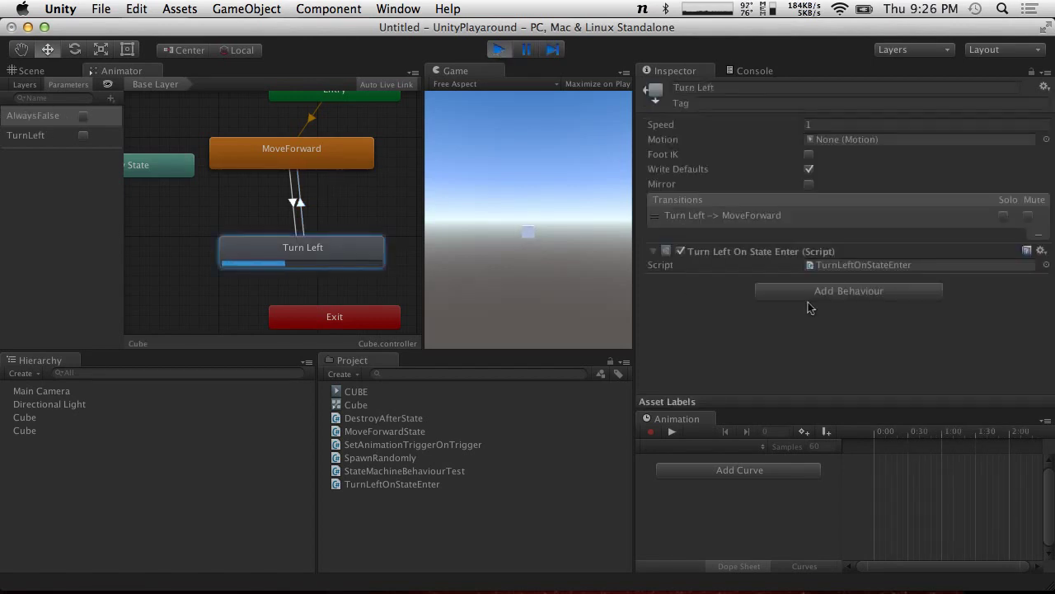
# Step: Add a condition to the Turn Left to MoveForward transition that requires AlwaysFalse to be false
pyautogui.click(302, 211)
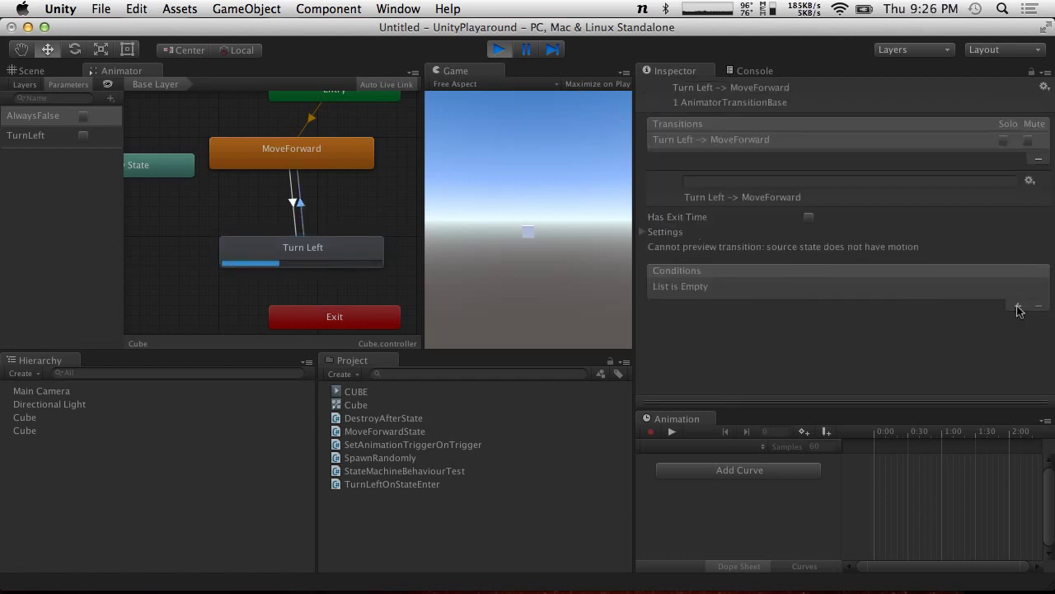
pyautogui.click(644, 231)
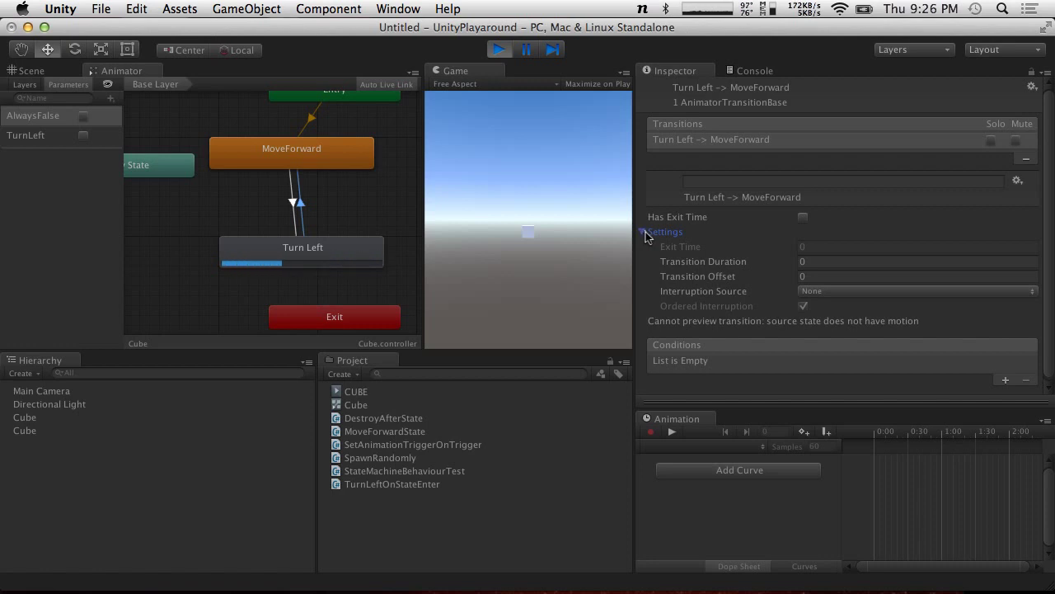
pyautogui.click(644, 232)
pyautogui.click(1019, 307)
pyautogui.click(864, 287)
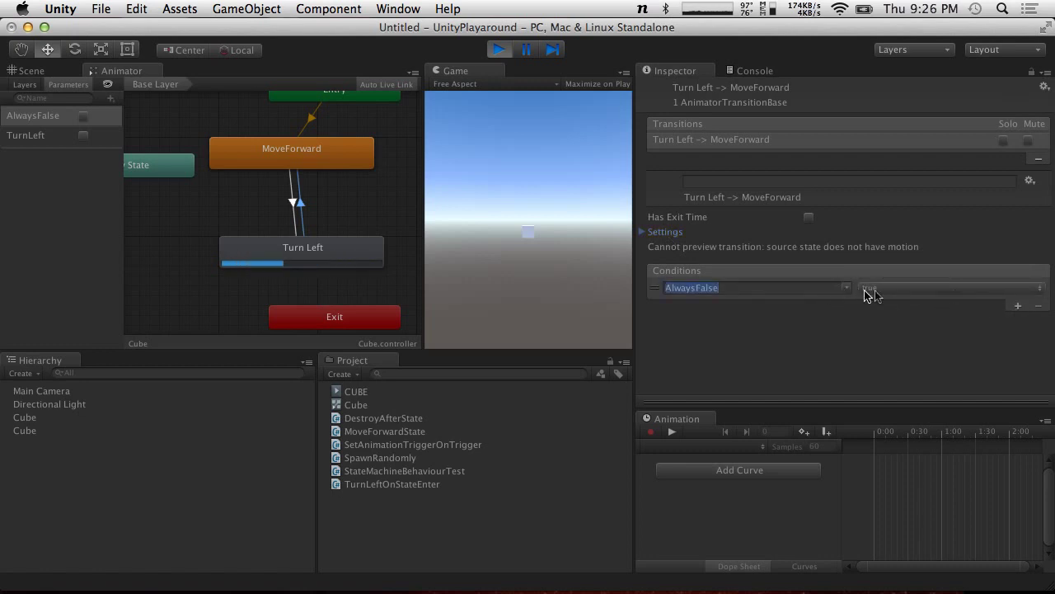
pyautogui.click(897, 304)
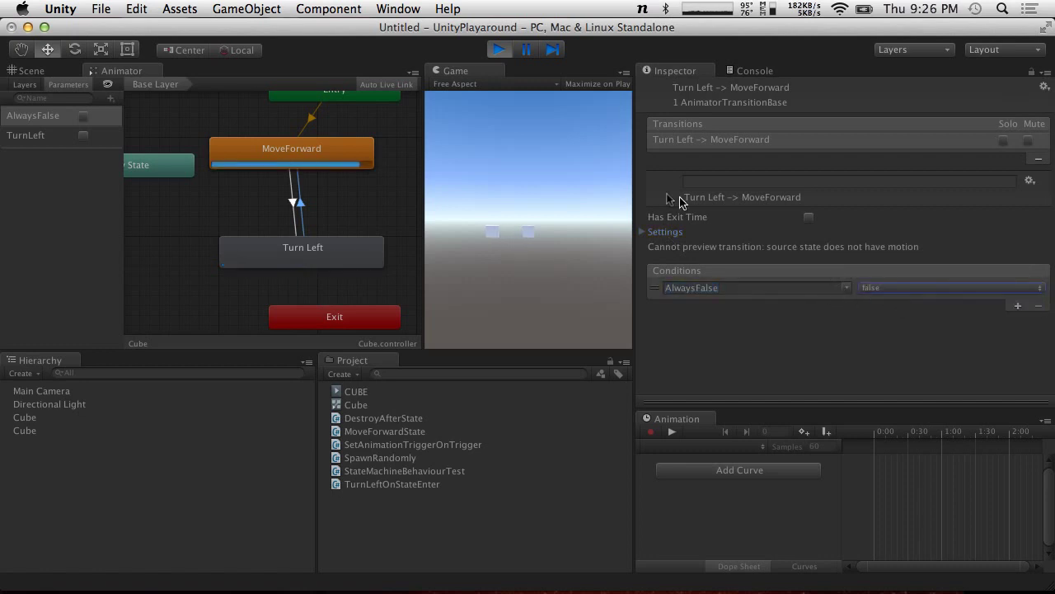
# Step: Test the new condition by running the scene again, once in the Animator graph and once in the Scene view
pyautogui.click(500, 49)
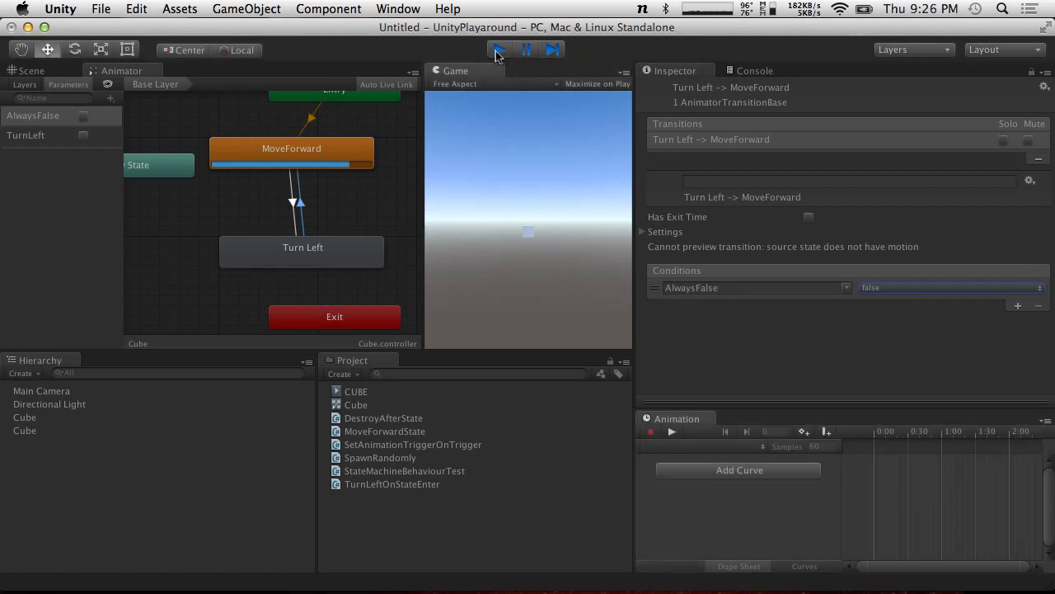
pyautogui.click(501, 50)
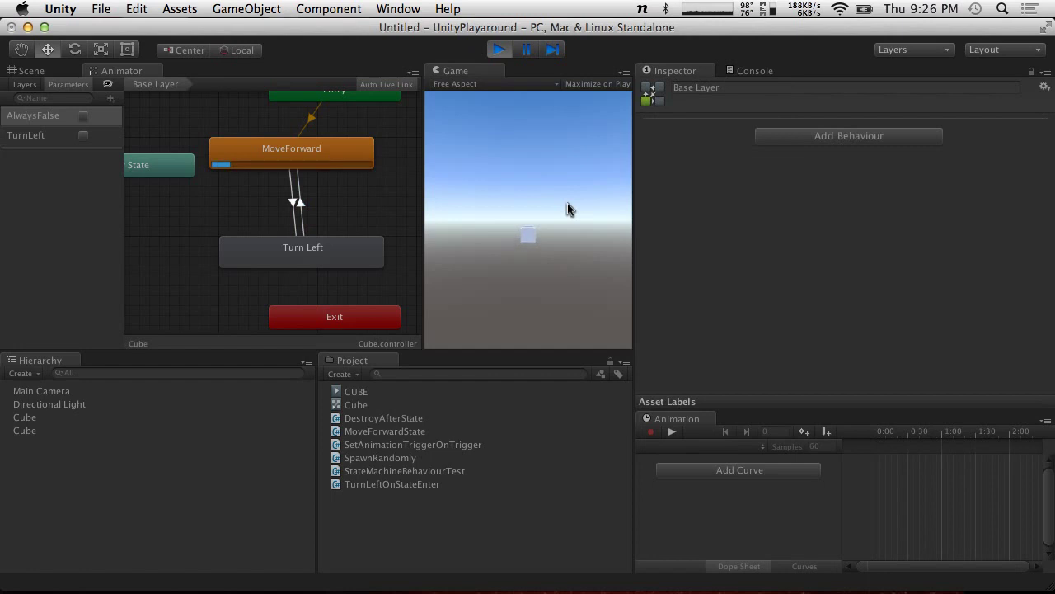
pyautogui.click(494, 49)
pyautogui.click(29, 71)
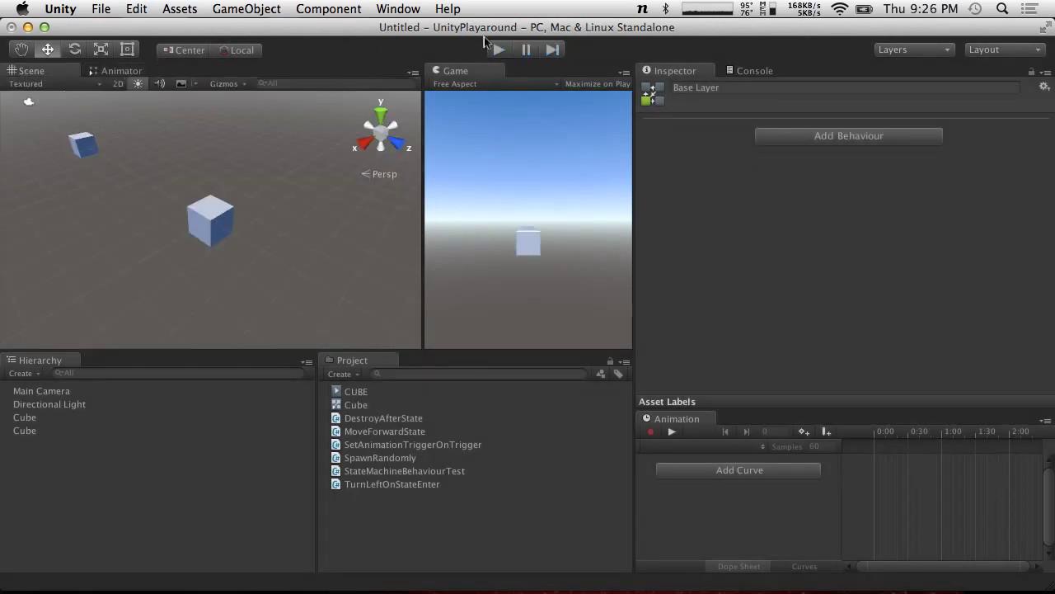
pyautogui.click(501, 49)
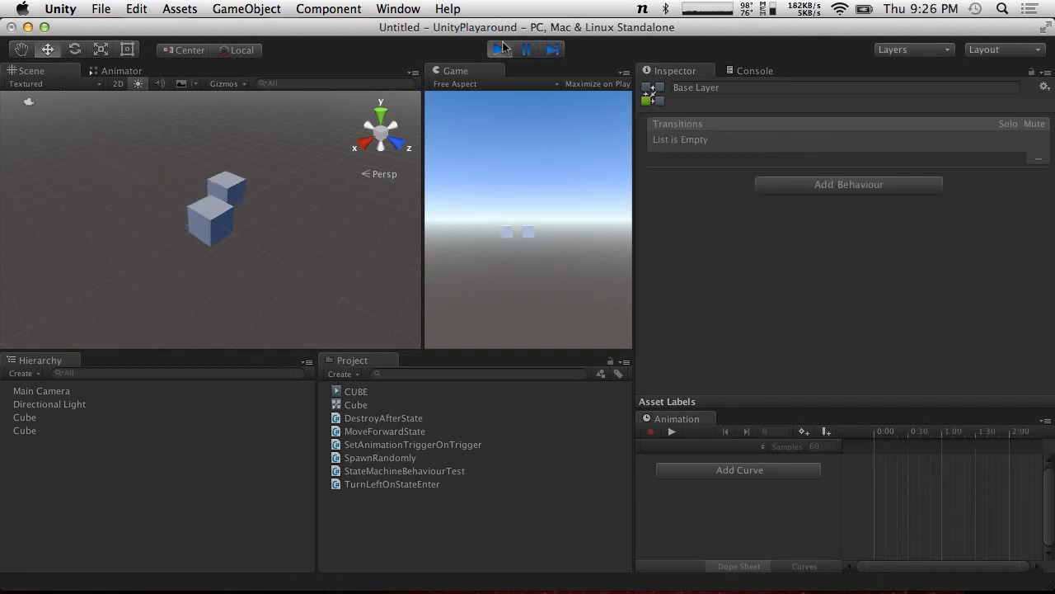
pyautogui.click(502, 48)
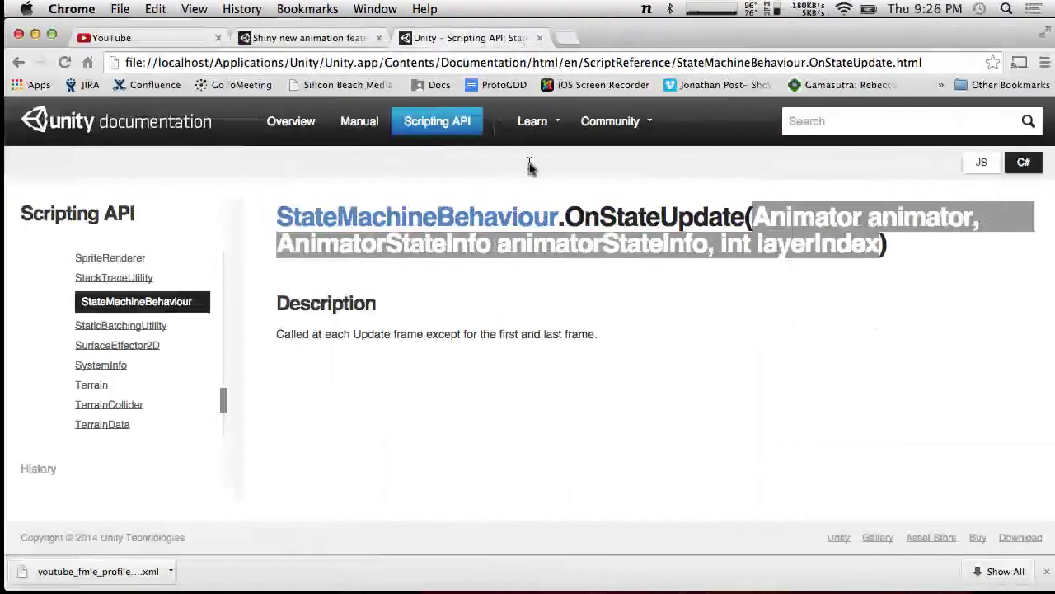
# Step: Open the OnStateUpdate page from the StateMachineBehaviour reference in Chrome and read when it is called
pyautogui.click(14, 63)
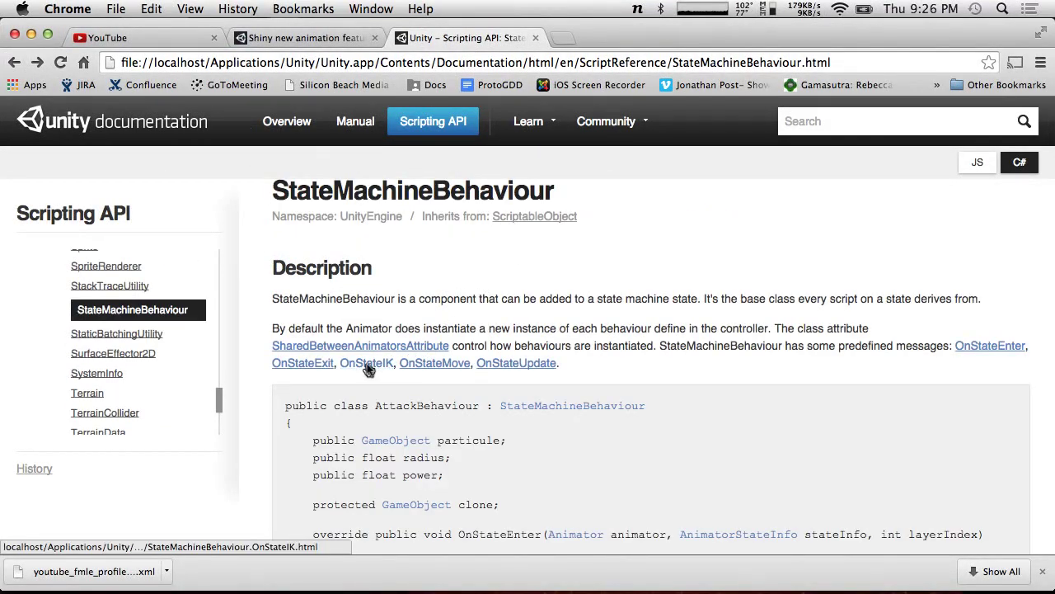
pyautogui.click(516, 363)
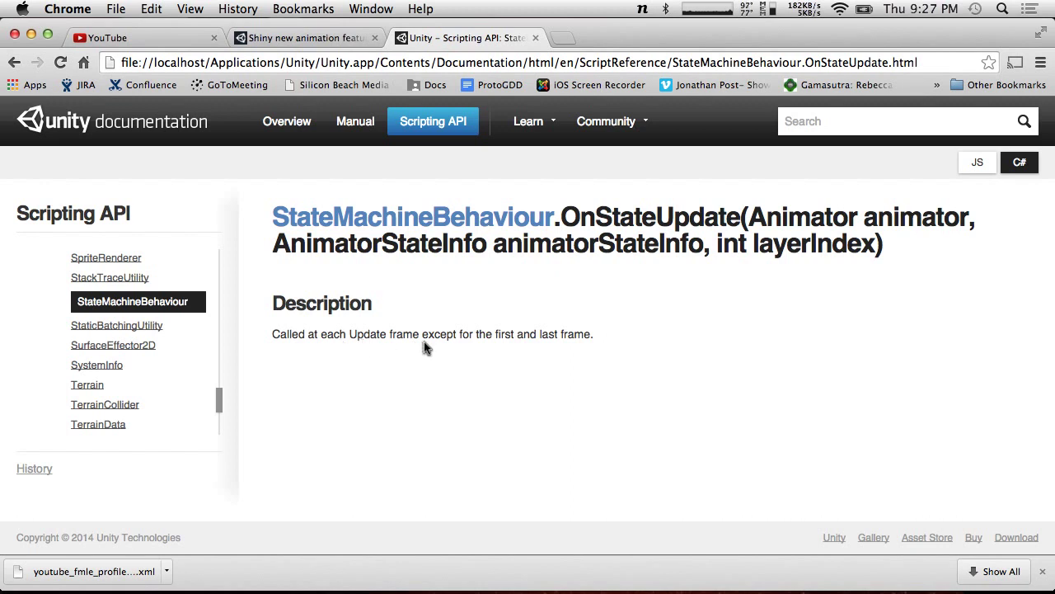
# Step: Switch to MonoDevelop and make room for a new method below the speed field in MoveForwardState.cs
pyautogui.hotkey('ctrl', 'Left')
pyautogui.hotkey('ctrl', 'Left')
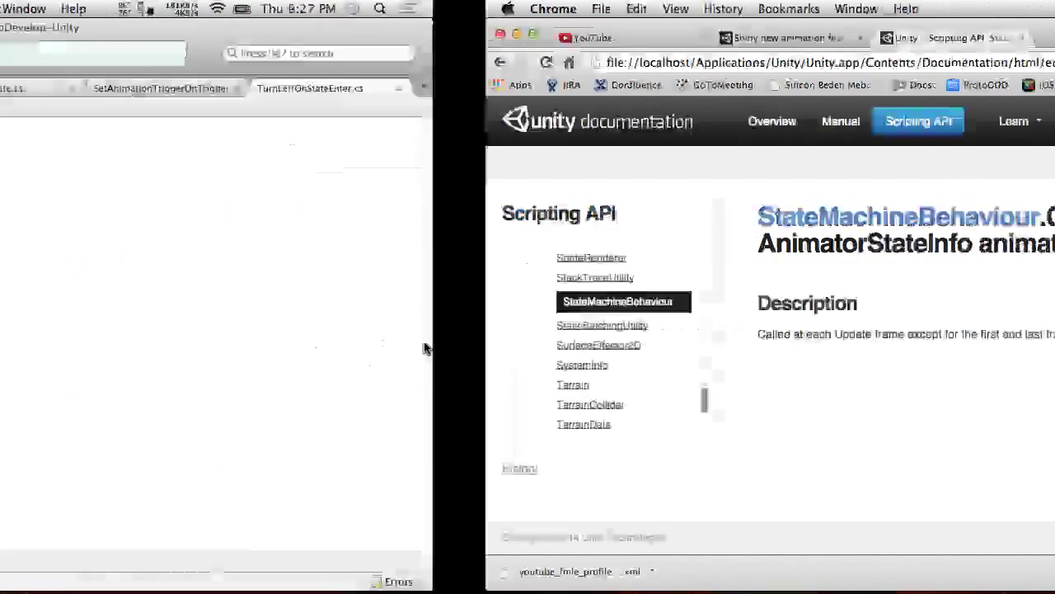
pyautogui.hotkey('ctrl', 'Right')
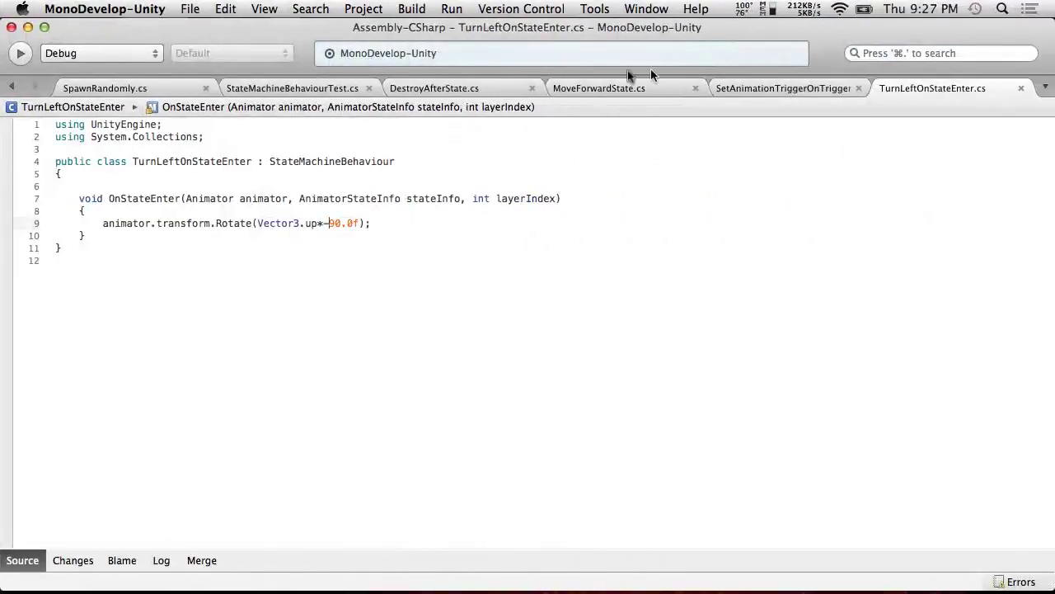
pyautogui.click(588, 88)
pyautogui.click(206, 198)
pyautogui.press('Return')
pyautogui.press('Return')
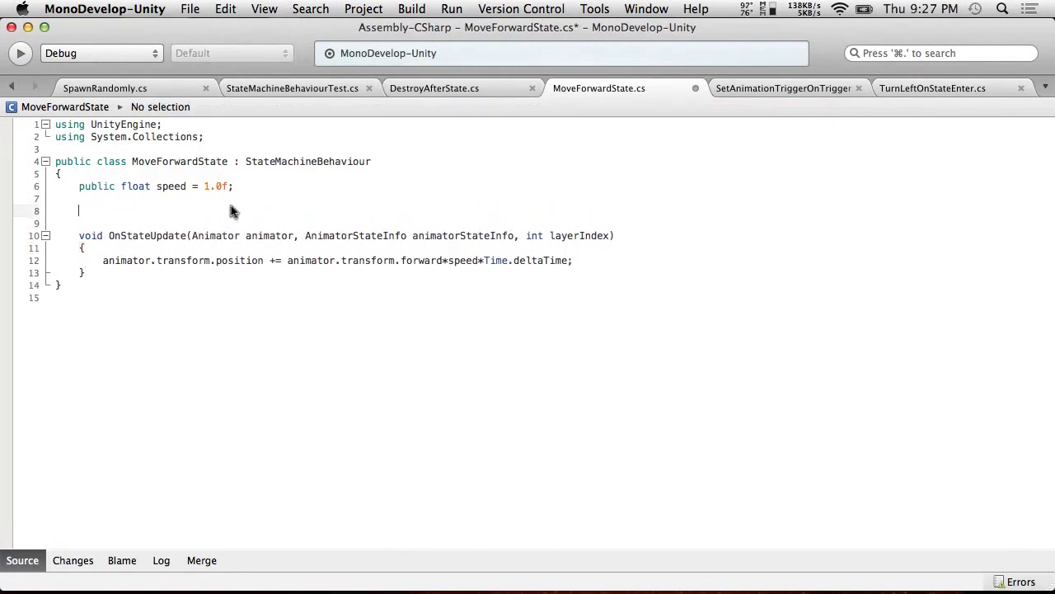
# Step: Add an empty void Move() method after OnStateUpdate in the MoveForwardState class
pyautogui.click(108, 274)
pyautogui.press('Return')
pyautogui.press('Return')
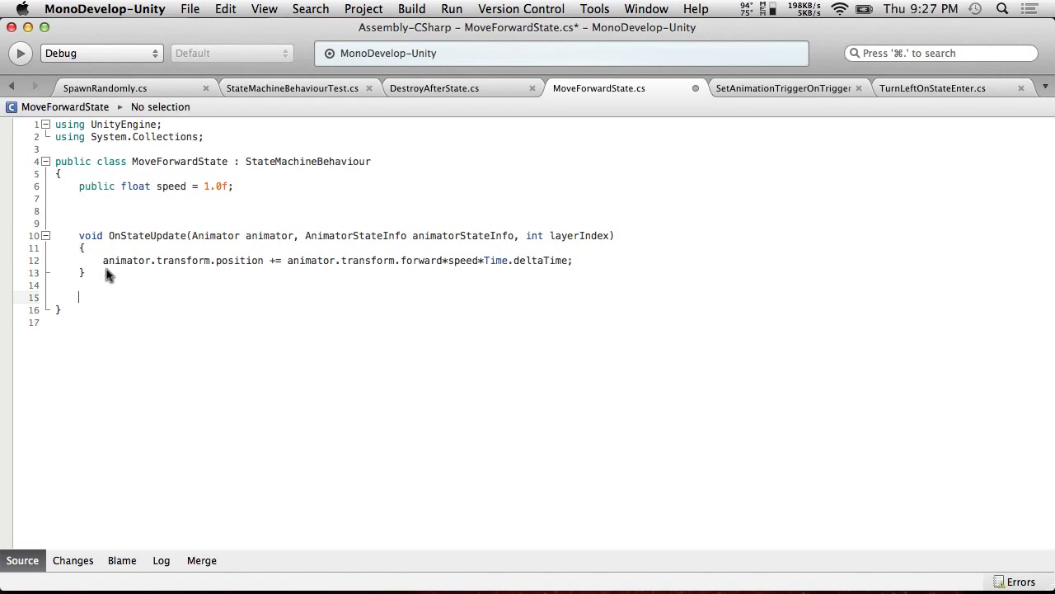
pyautogui.write('void Move()')
pyautogui.press('Return')
pyautogui.write('{')
pyautogui.press('Return')
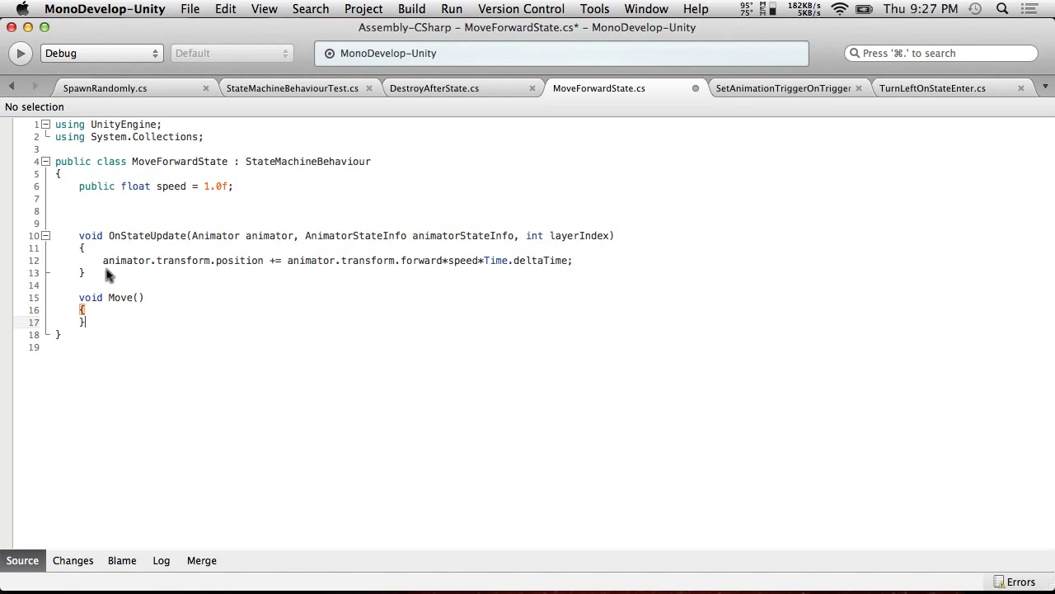
# Step: Copy the position update line from OnStateUpdate into Move and give the method an "Animator animator" parameter
pyautogui.moveTo(102, 262); pyautogui.dragTo(608, 262)
pyautogui.press('super+c')
pyautogui.click(123, 322)
pyautogui.press('super+v')
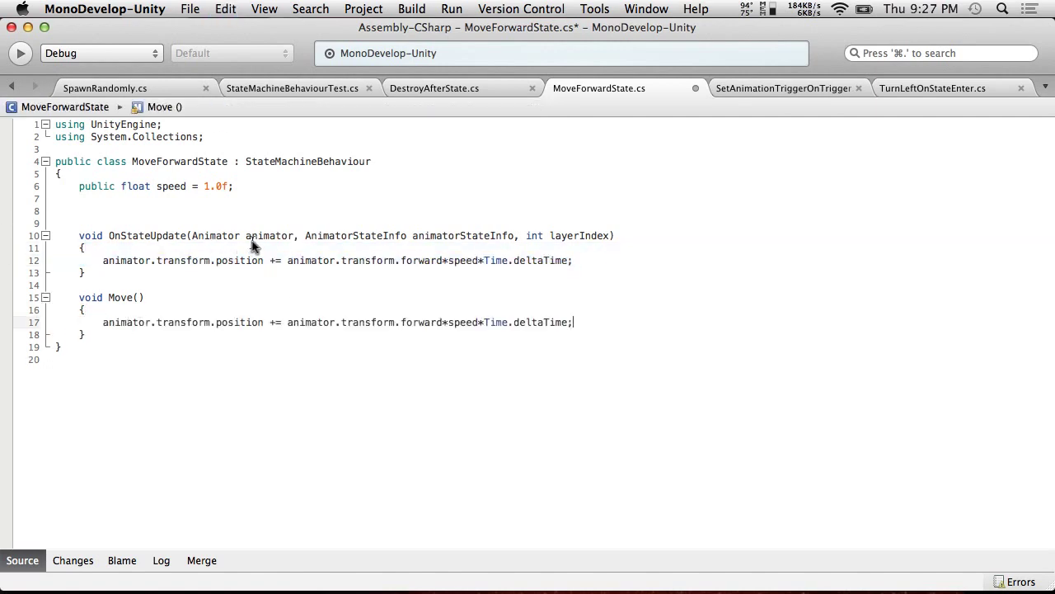
pyautogui.doubleClick(267, 235)
pyautogui.press('super+c')
pyautogui.click(138, 299)
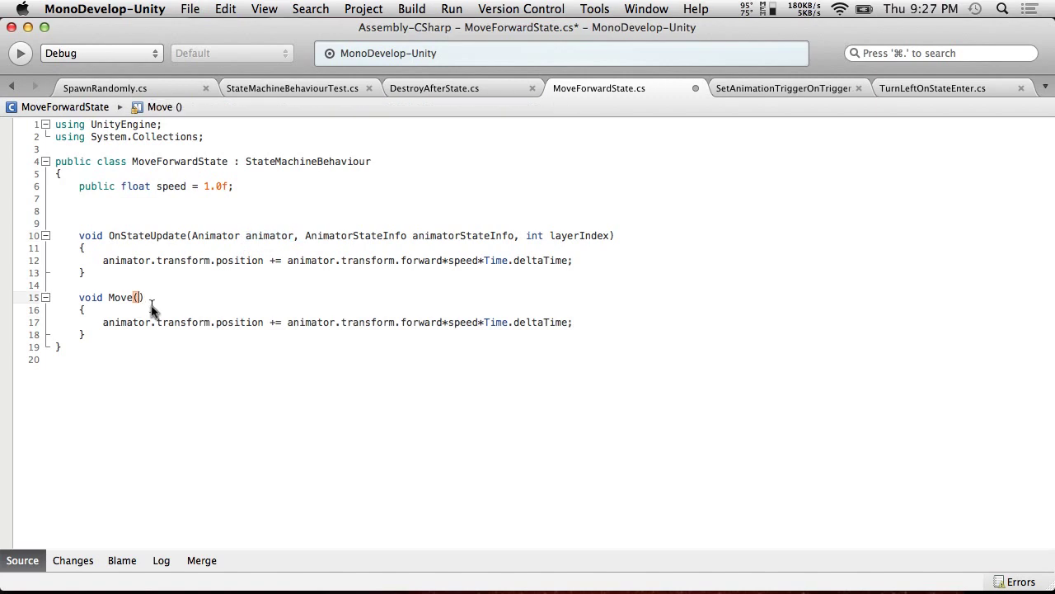
pyautogui.write('Animator animator')
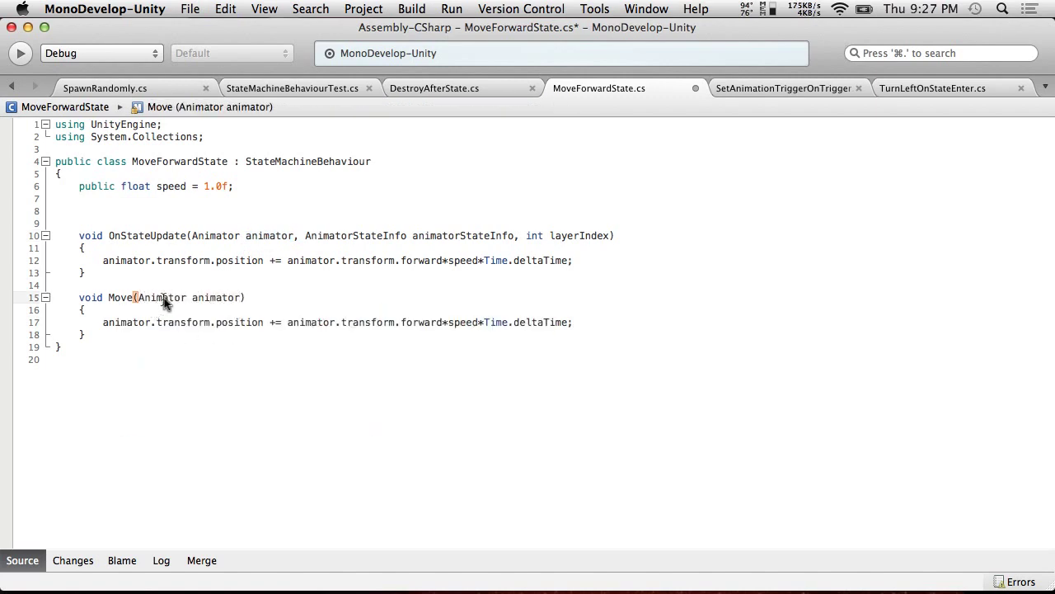
# Step: Replace the body of OnStateUpdate with the call "Move (animator);"
pyautogui.moveTo(570, 258); pyautogui.dragTo(118, 258)
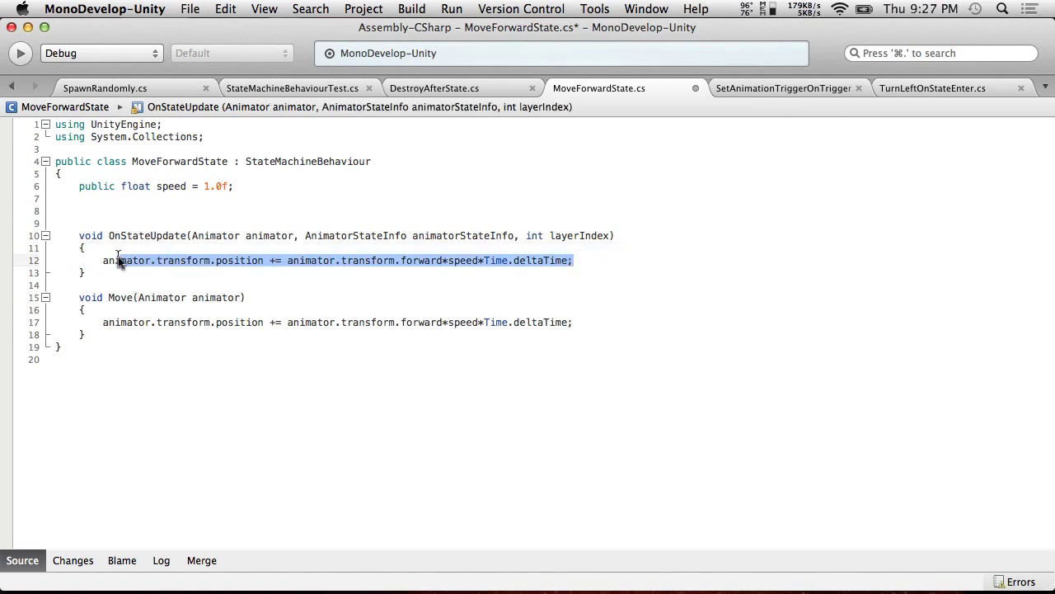
pyautogui.write('Move (')
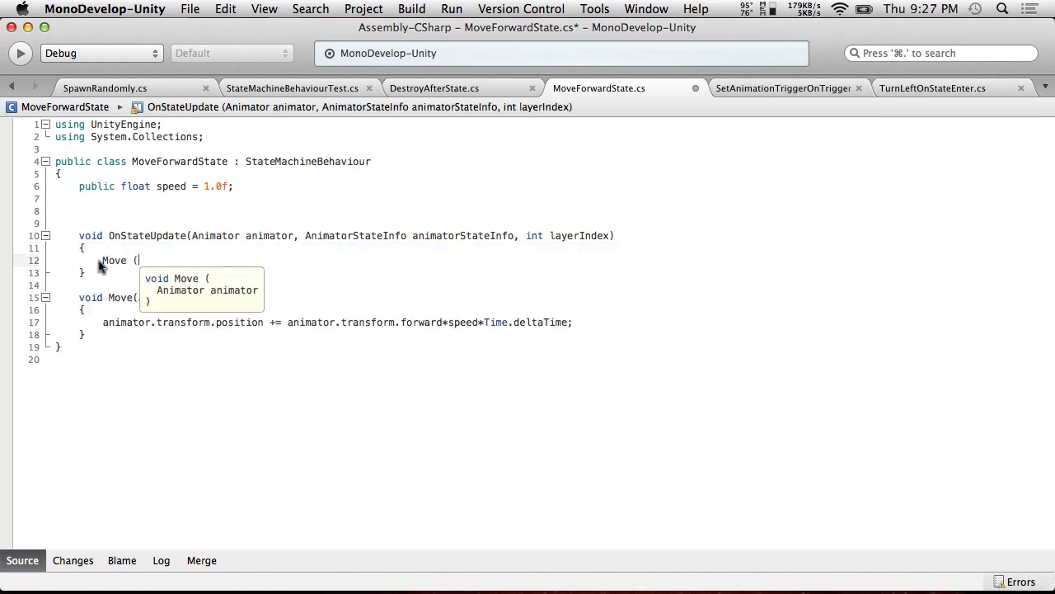
pyautogui.write('animator);')
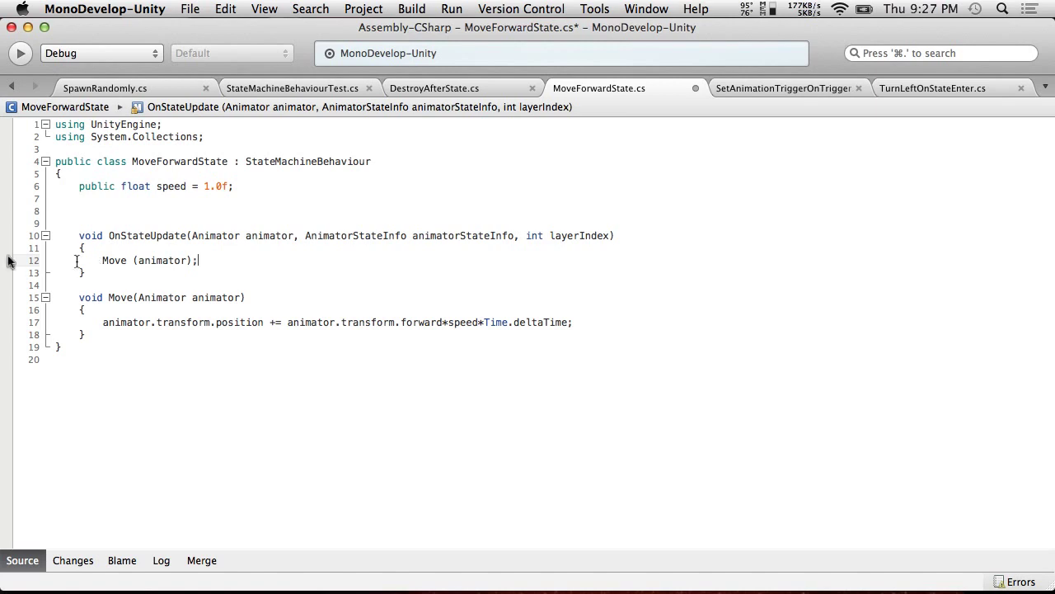
# Step: Duplicate OnStateUpdate below the speed field, rename the copy OnStateEnter, and save MoveForwardState.cs
pyautogui.moveTo(112, 273); pyautogui.dragTo(28, 234)
pyautogui.press('super+c')
pyautogui.click(107, 210)
pyautogui.press('super+v')
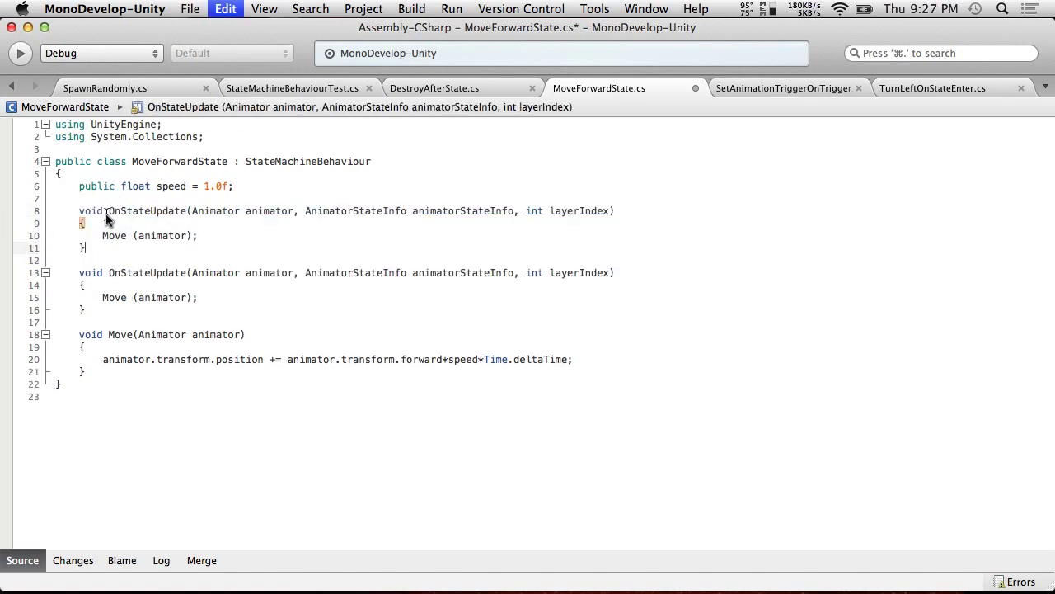
pyautogui.click(188, 211)
pyautogui.press('BackSpace')
pyautogui.press('BackSpace')
pyautogui.press('BackSpace')
pyautogui.press('BackSpace')
pyautogui.press('BackSpace')
pyautogui.press('BackSpace')
pyautogui.write('Enter')
pyautogui.click(189, 8)
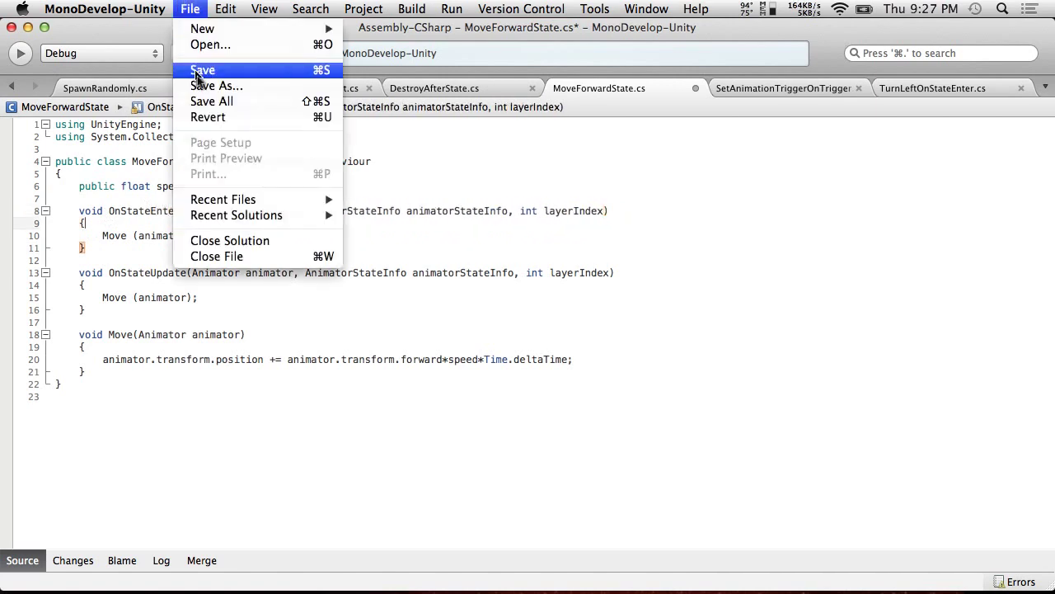
pyautogui.click(203, 71)
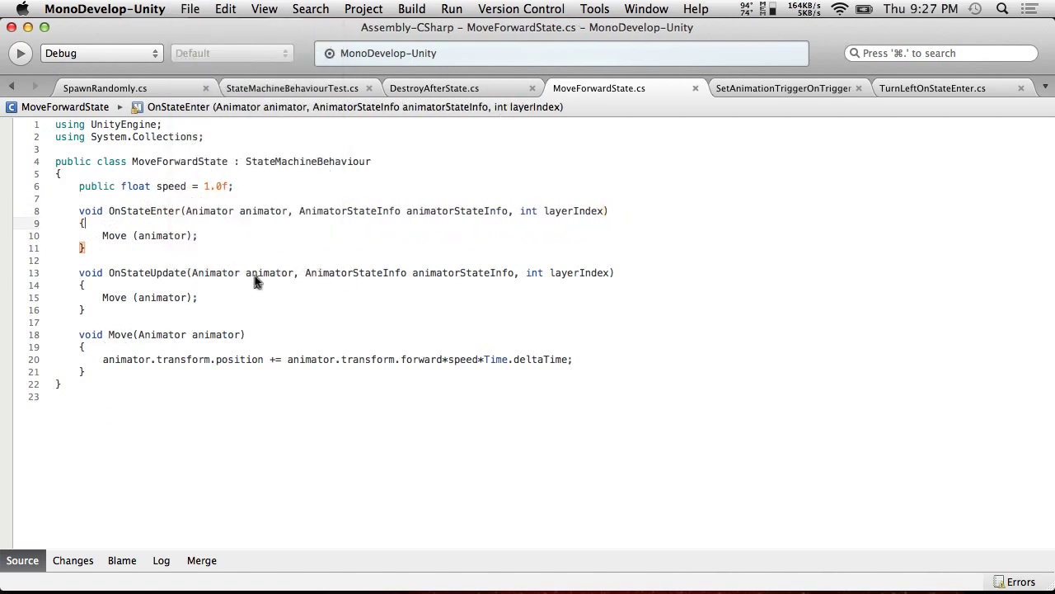
# Step: Switch to Unity and run the scene with the updated MoveForwardState script
pyautogui.press('super+Tab')
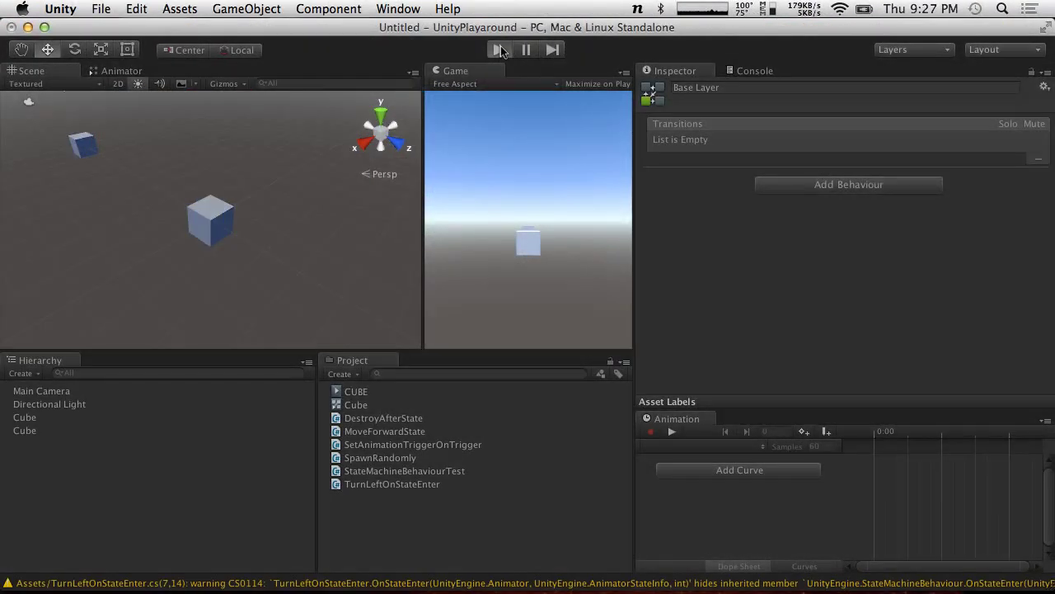
pyautogui.click(500, 50)
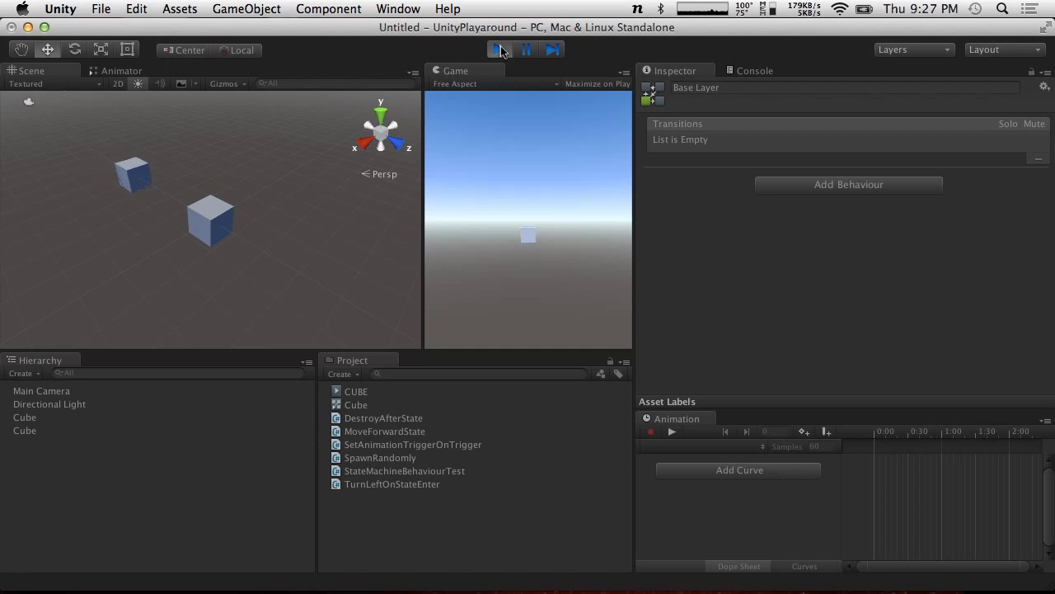
# Step: Stop the running scene, replay it from the start to watch the cube's motion, and stop it again
pyautogui.click(500, 50)
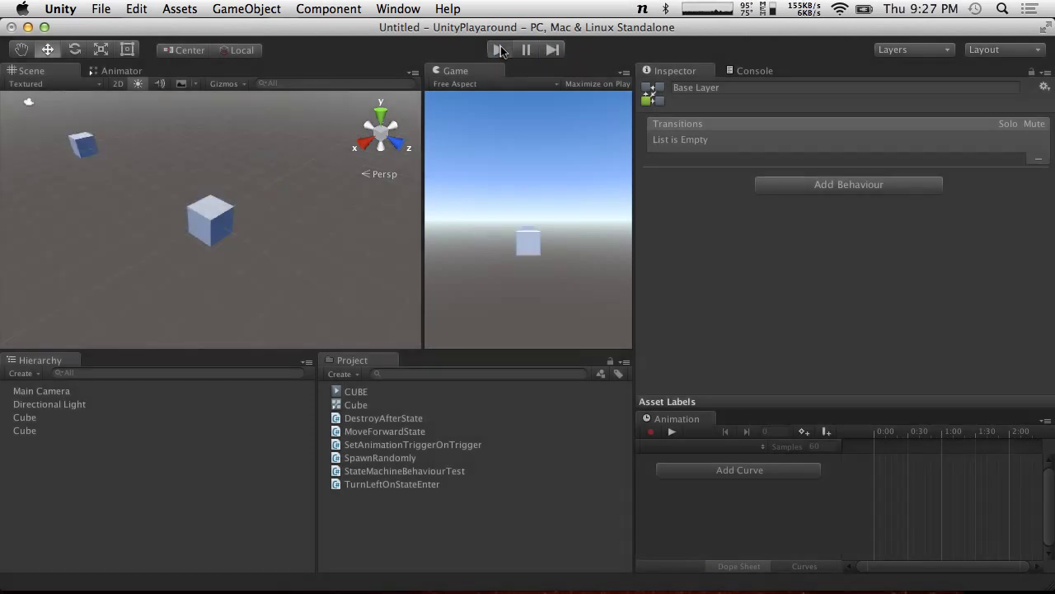
pyautogui.click(500, 50)
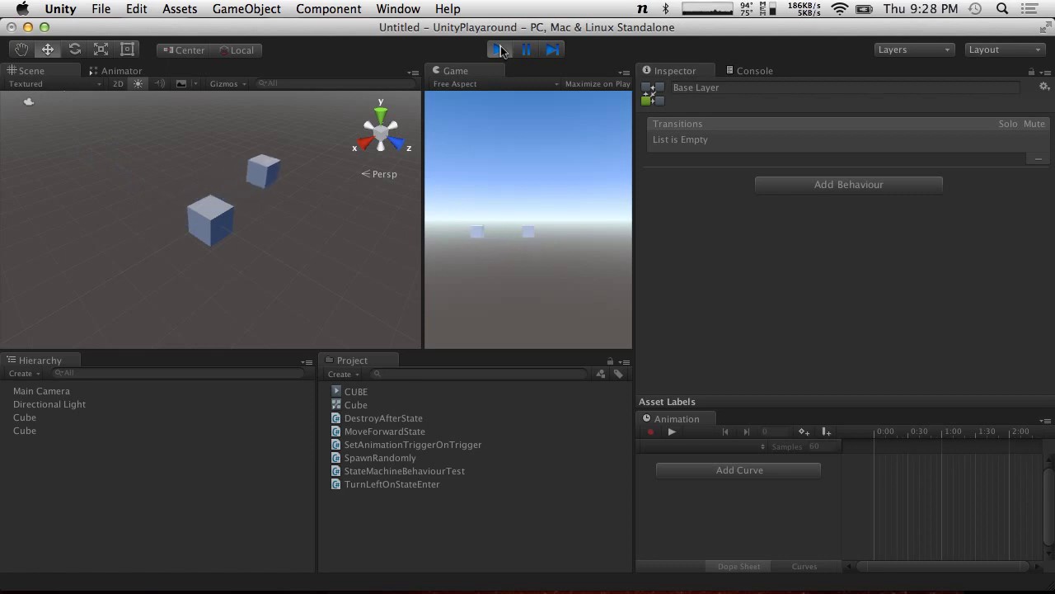
pyautogui.click(501, 49)
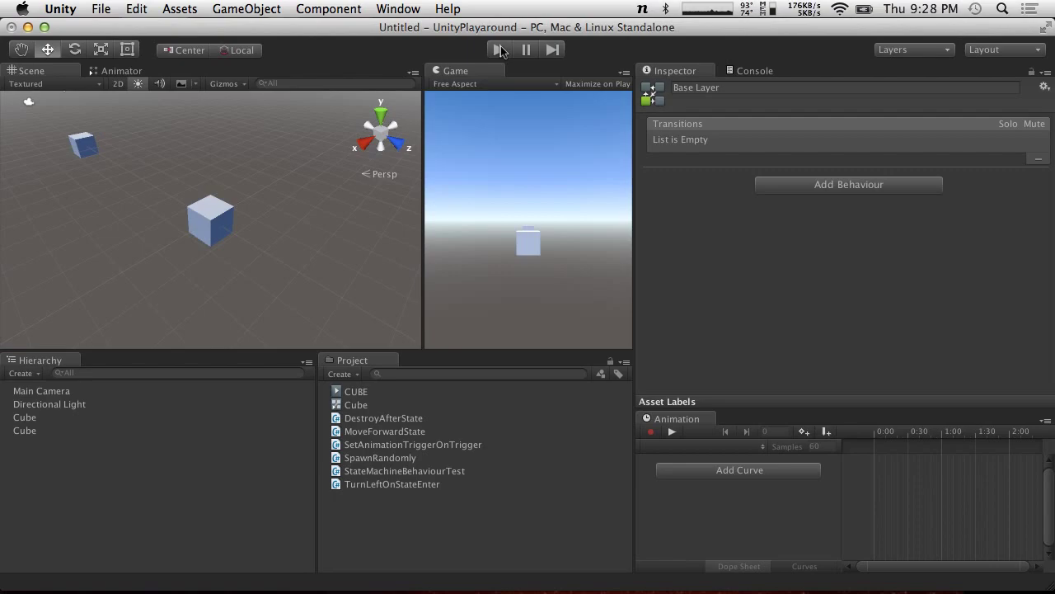
# Step: Switch to Chrome, search for "addmixingtransform" in a new tab, and open Unity's AnimationState.AddMixingTransform documentation page
pyautogui.hotkey('ctrl', 'Right')
pyautogui.hotkey('ctrl', 'Right')
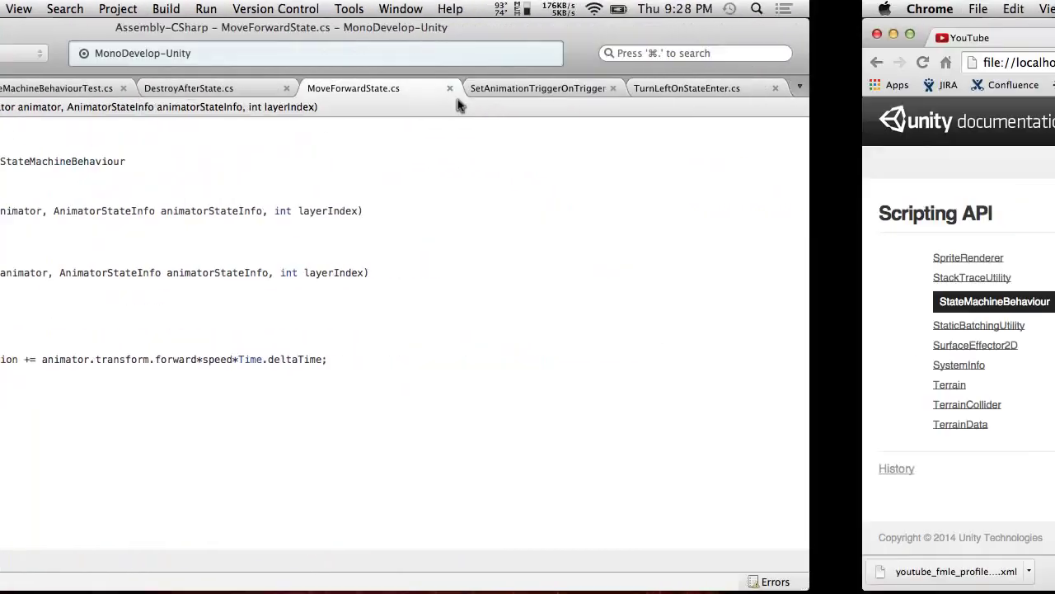
pyautogui.press('super+t')
pyautogui.write('addmixingt')
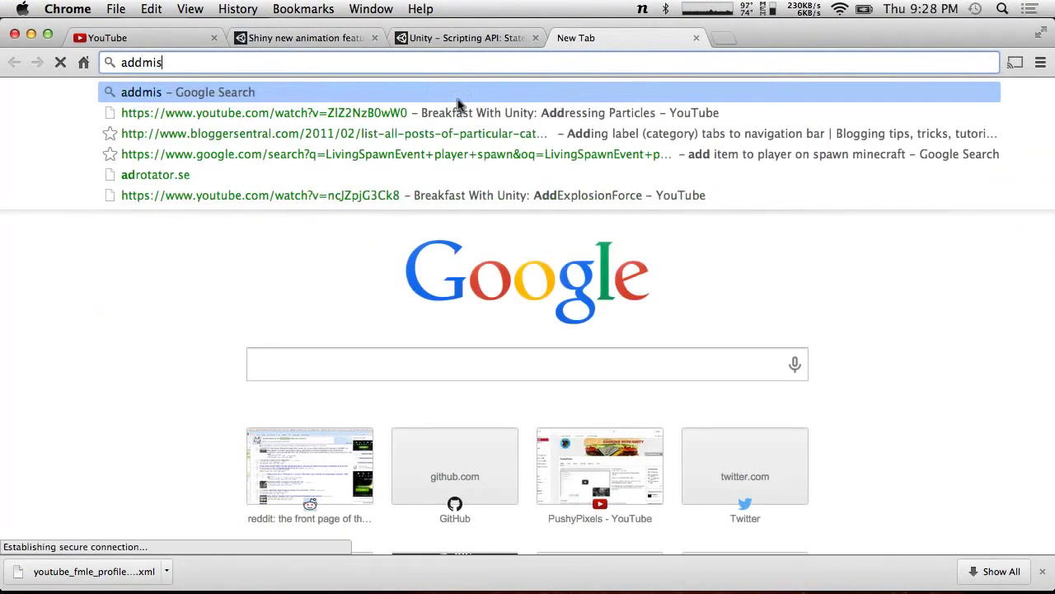
pyautogui.write('ransform')
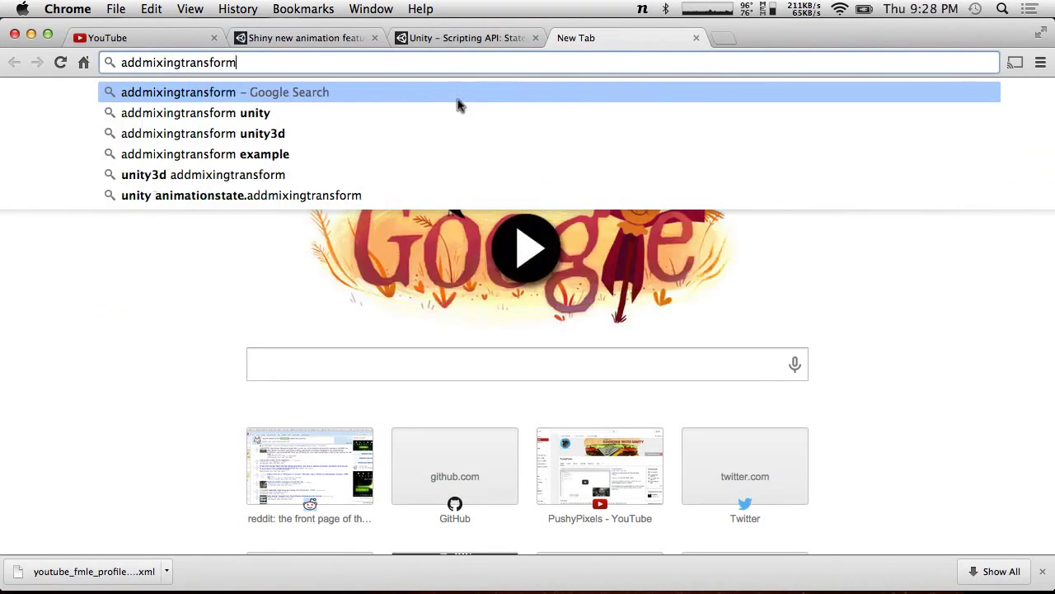
pyautogui.press('Return')
pyautogui.click(292, 264)
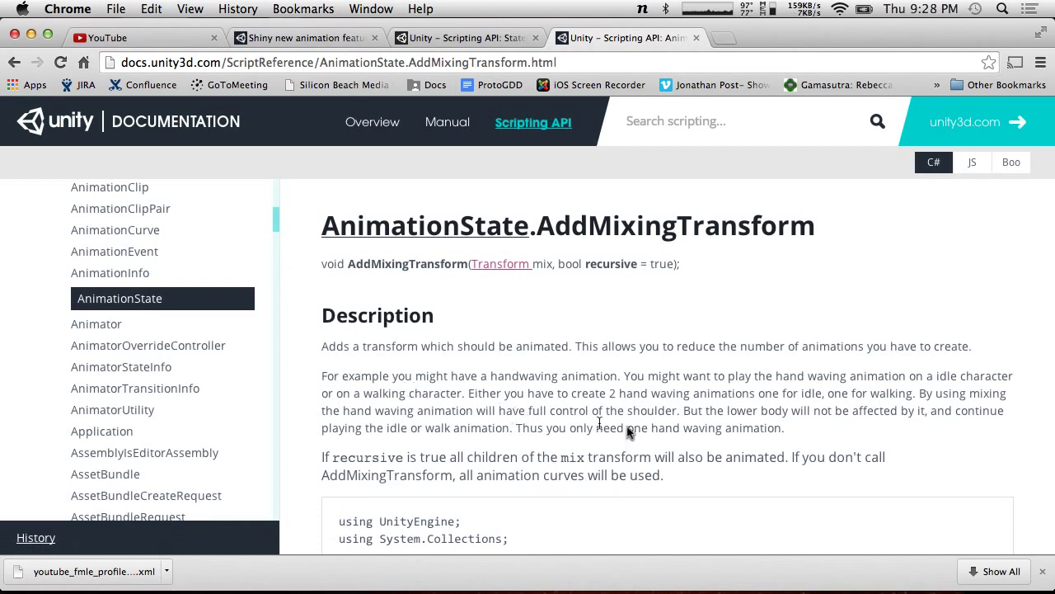
# Step: Read the AddMixingTransform description and its shoulder and path-based code examples
pyautogui.scroll(-2, 637, 429)
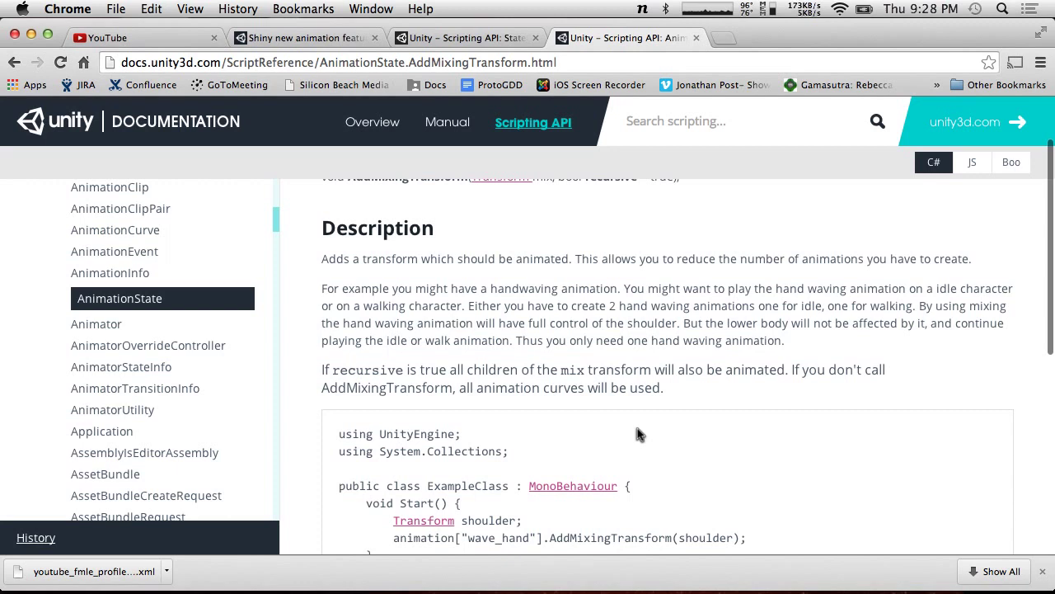
pyautogui.scroll(-5, 638, 428)
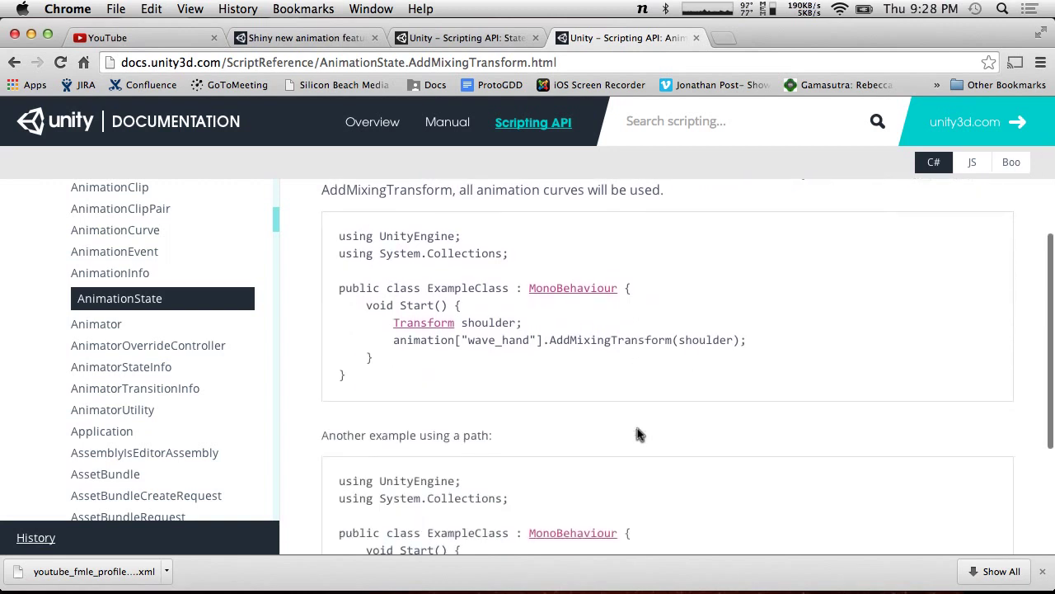
pyautogui.scroll(2, 637, 435)
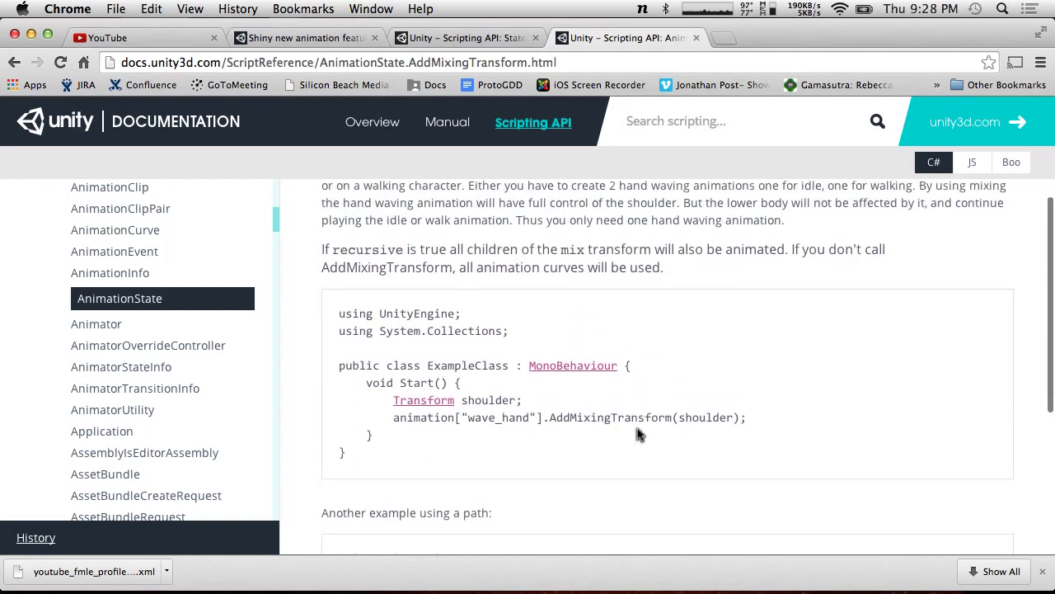
pyautogui.scroll(-7, 638, 434)
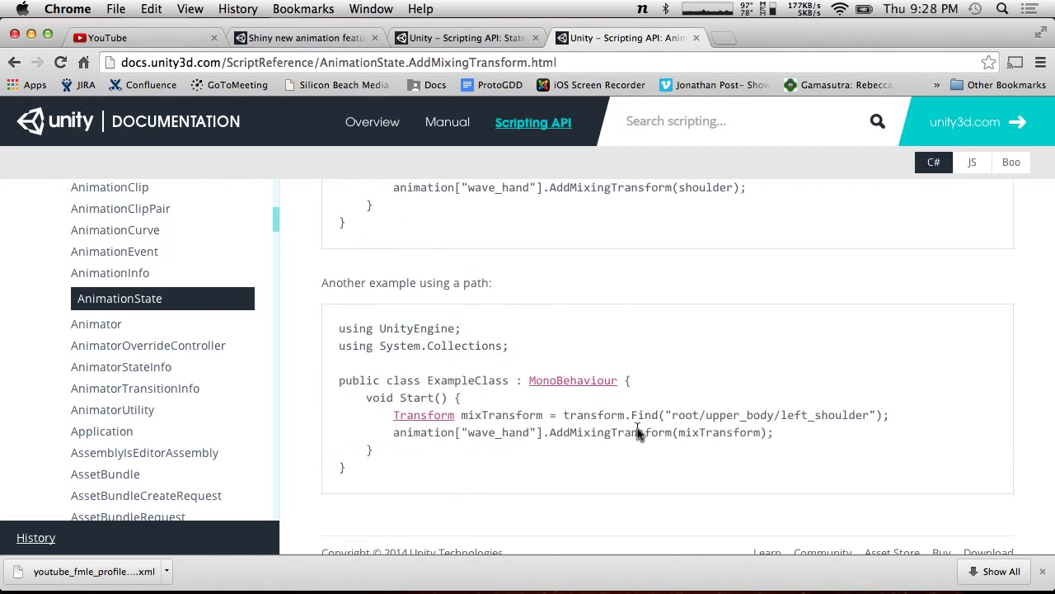
pyautogui.scroll(10, 638, 434)
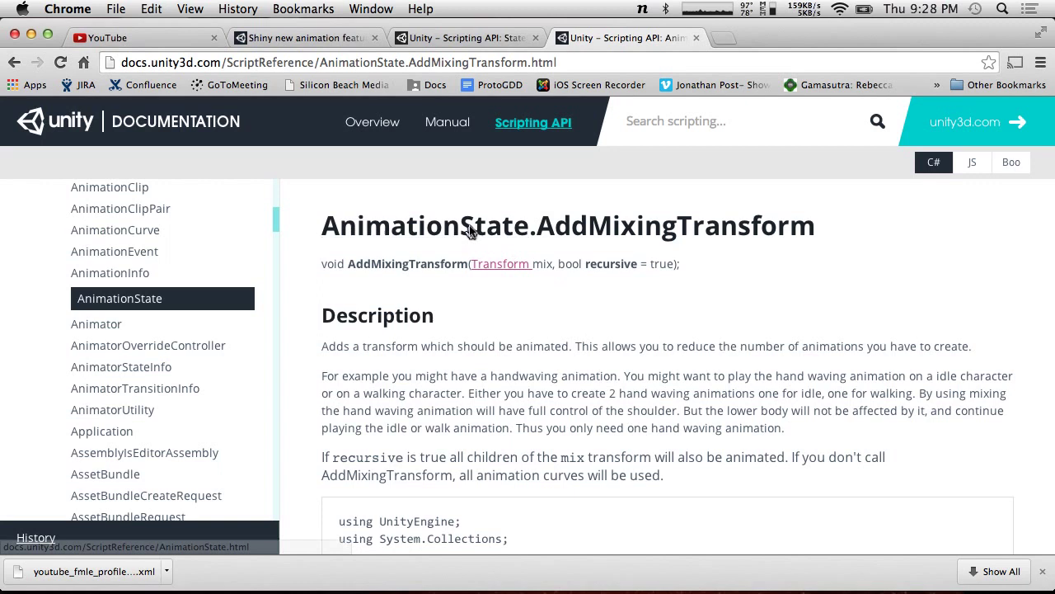
# Step: Open the AnimationState class reference and look over its description and variables
pyautogui.click(433, 232)
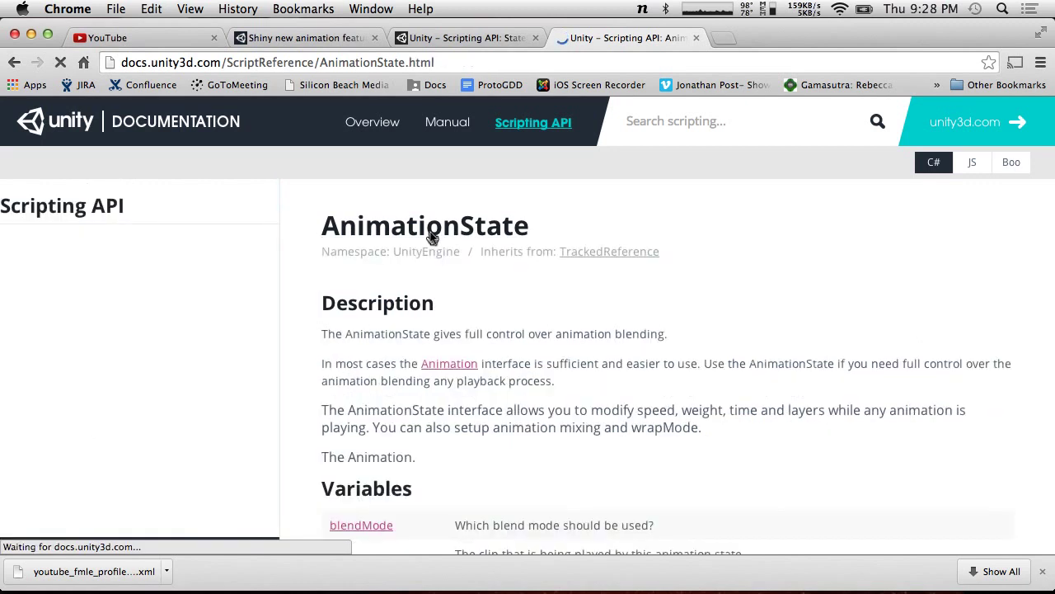
pyautogui.scroll(-5, 405, 417)
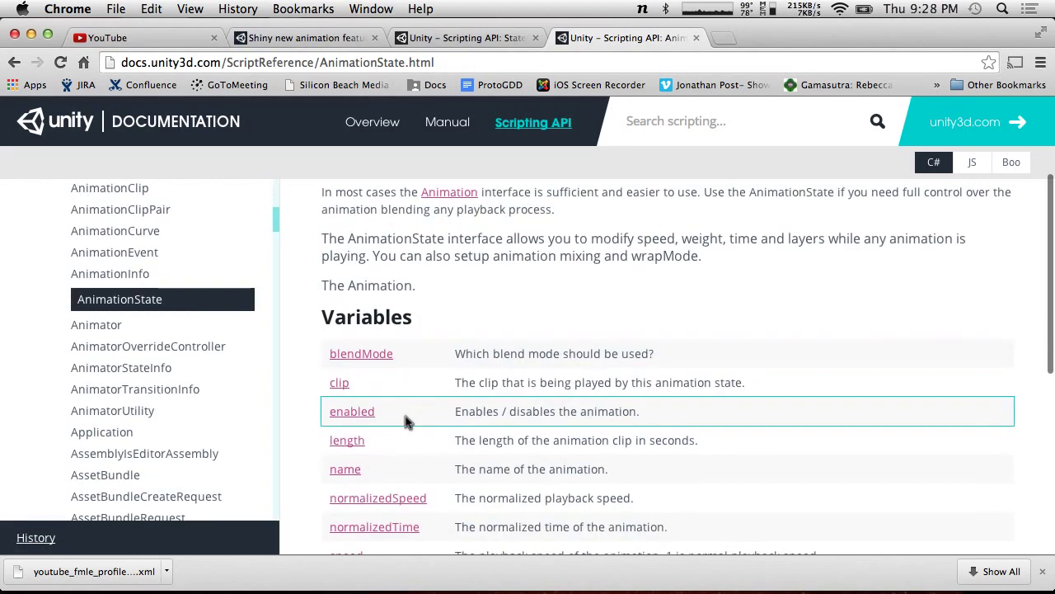
pyautogui.scroll(5, 406, 422)
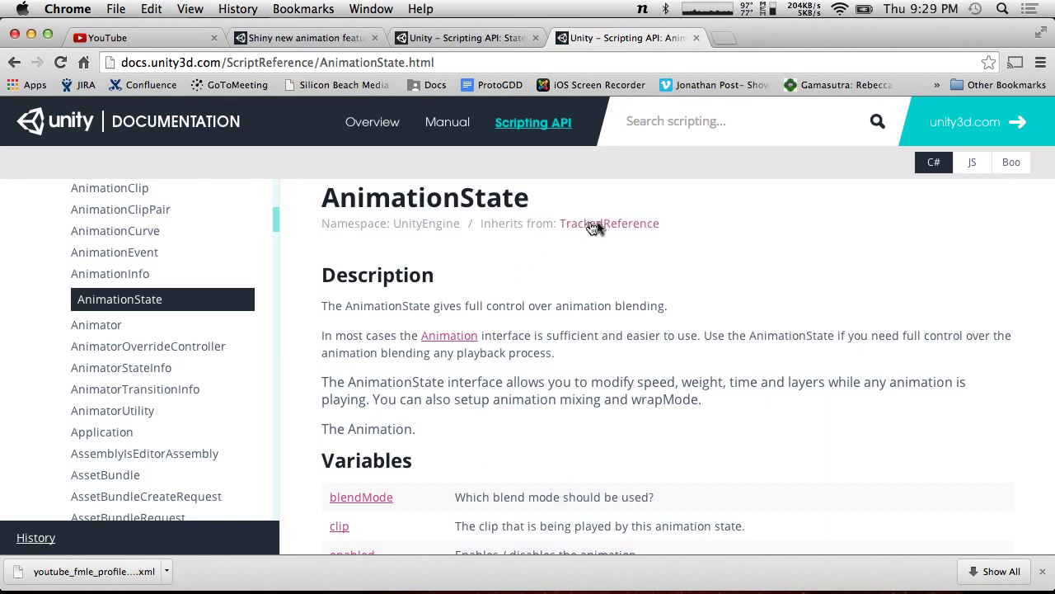
# Step: Switch back to Unity, run the scene to watch the cube's turn, and stop it
pyautogui.hotkey('ctrl', 'Left')
pyautogui.hotkey('ctrl', 'Left')
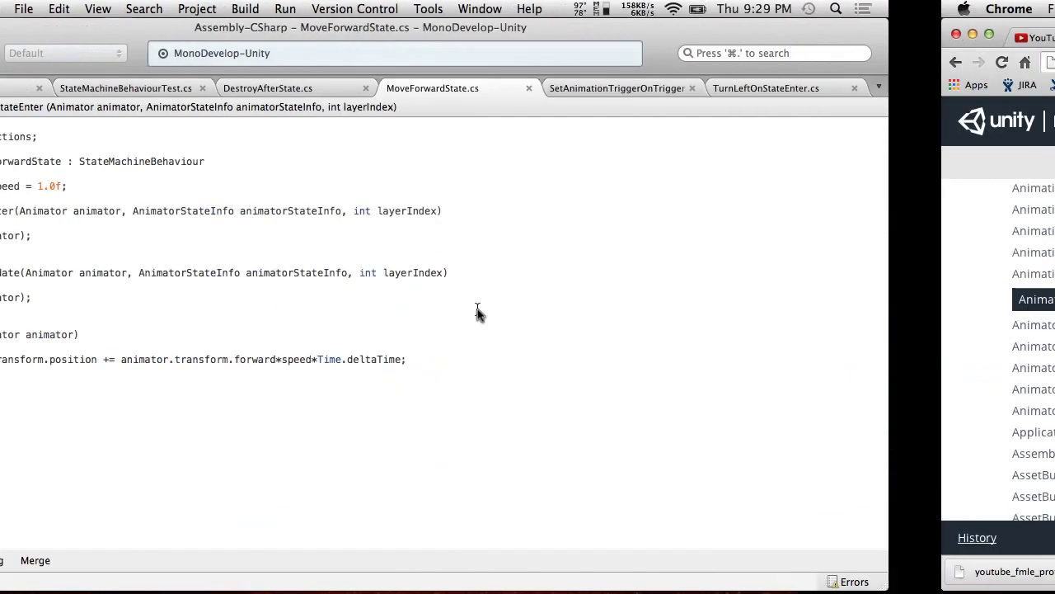
pyautogui.click(499, 50)
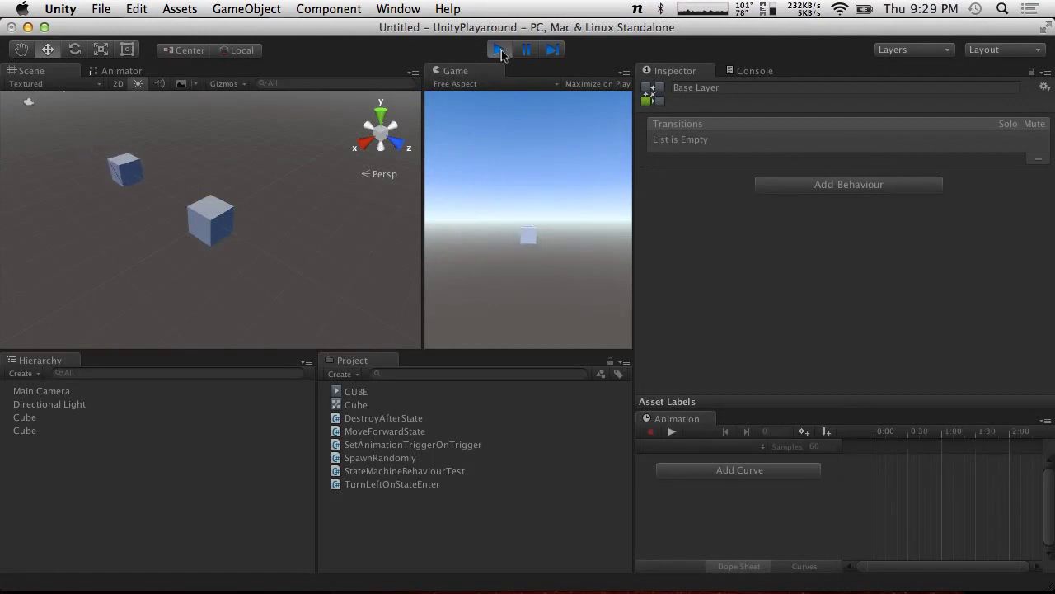
pyautogui.click(499, 50)
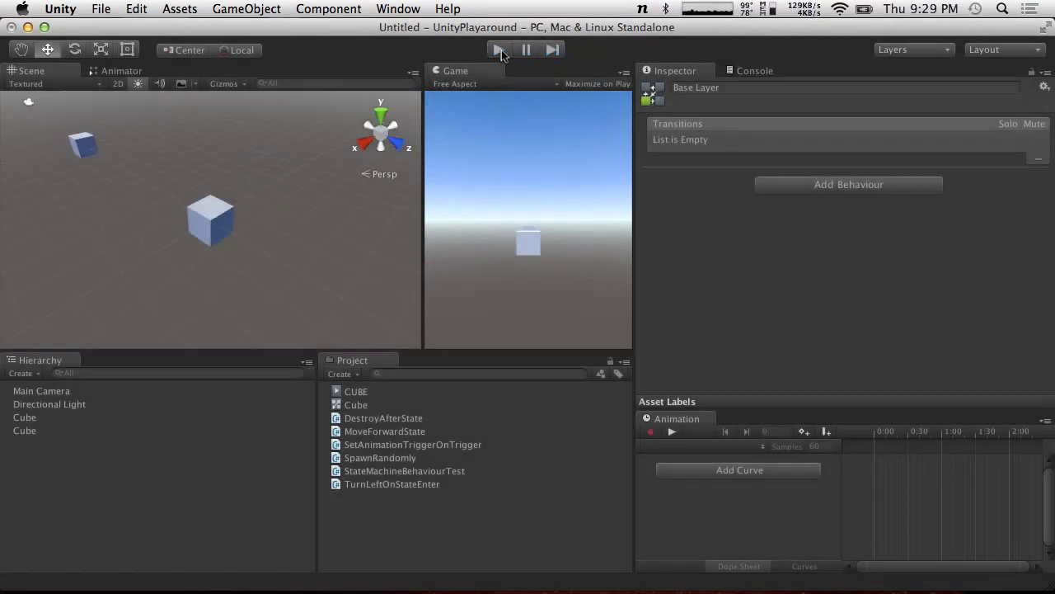
# Step: Run the scene, pause it before the cubes touch, select the moving cube, and advance frame by frame through its turn
pyautogui.click(502, 49)
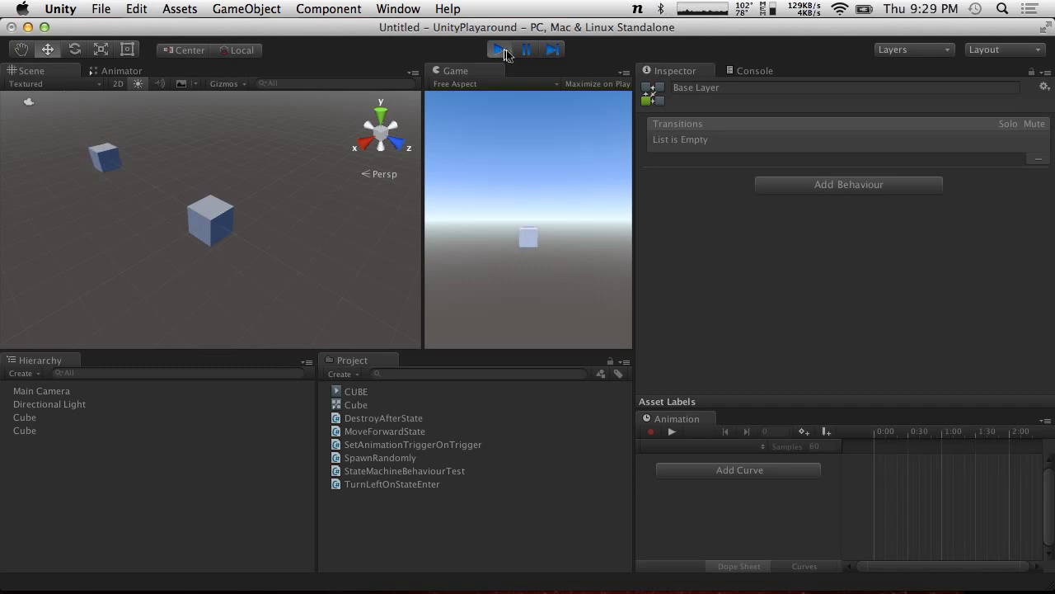
pyautogui.click(527, 50)
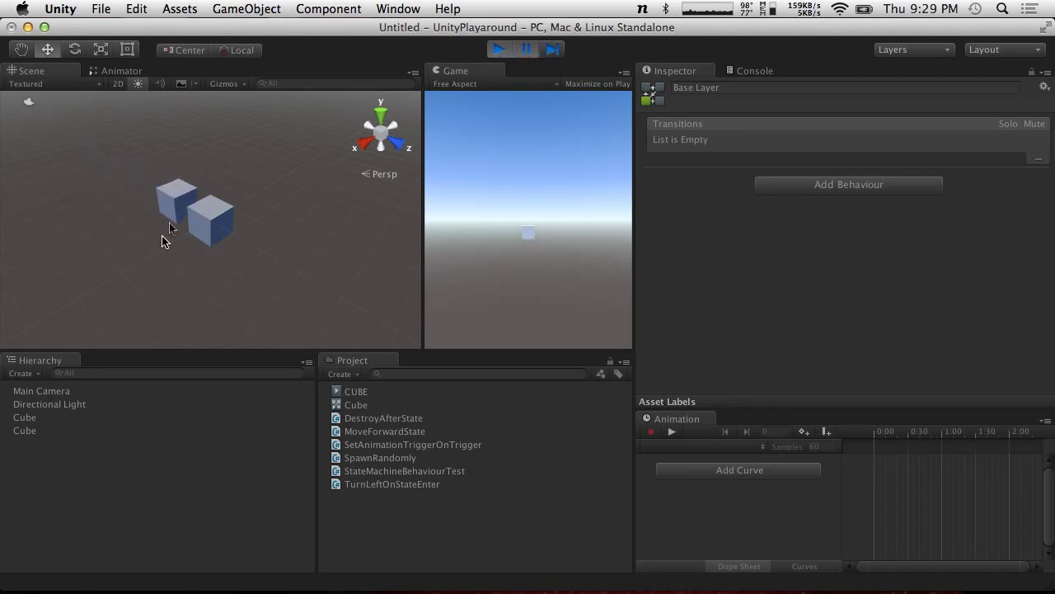
pyautogui.click(181, 196)
pyautogui.click(556, 51)
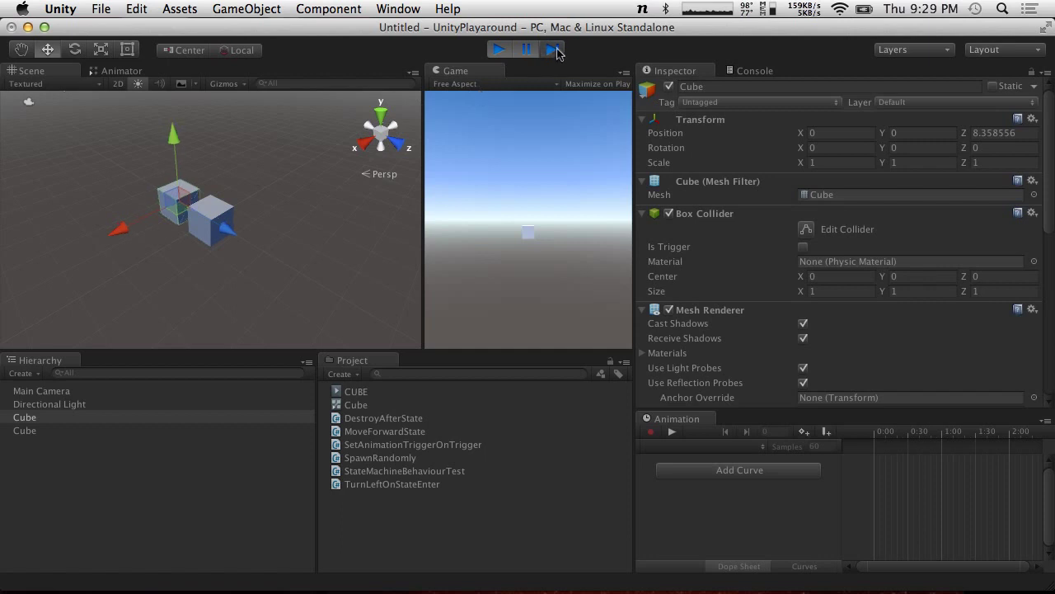
pyautogui.click(556, 51)
pyautogui.click(556, 51)
pyautogui.click(557, 51)
pyautogui.click(556, 51)
pyautogui.click(556, 51)
pyautogui.click(556, 52)
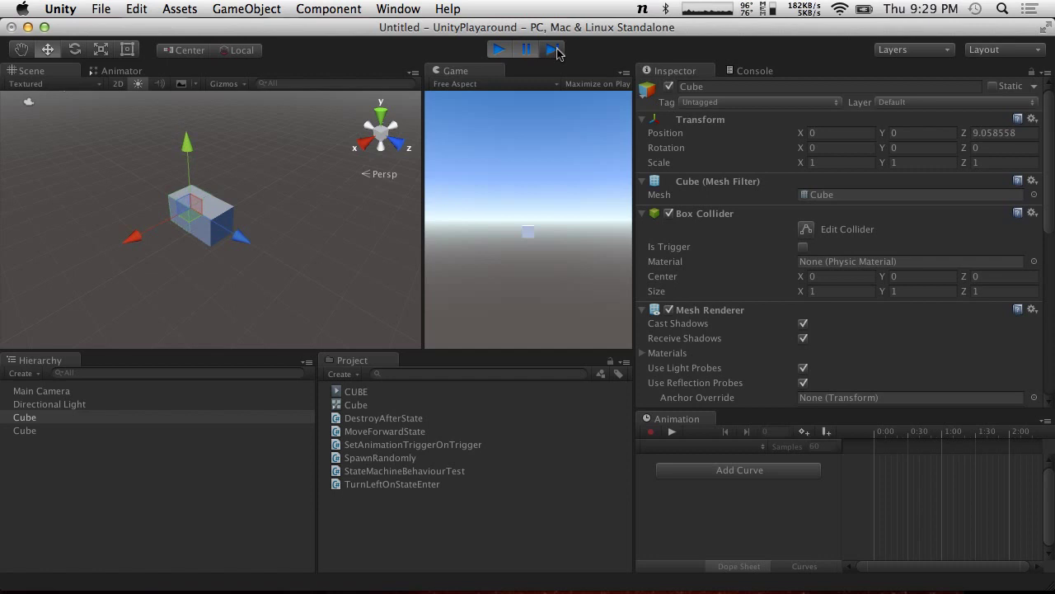
pyautogui.click(557, 51)
pyautogui.click(556, 51)
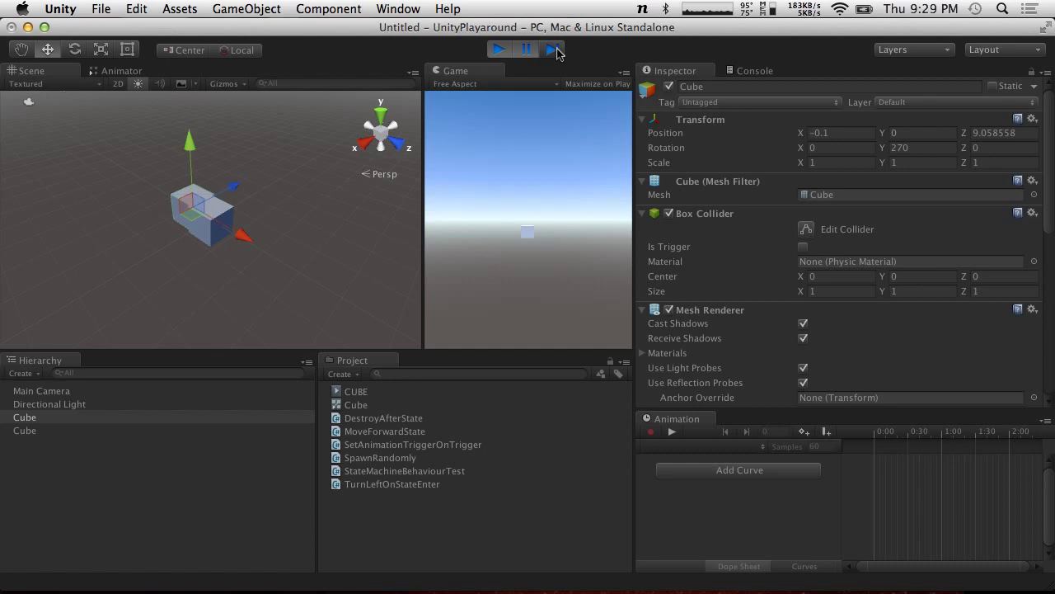
# Step: Advance a few more frames to inspect the cube's movement after the turn, and stop the scene
pyautogui.click(556, 51)
pyautogui.click(556, 51)
pyautogui.click(556, 51)
pyautogui.click(556, 51)
pyautogui.click(500, 51)
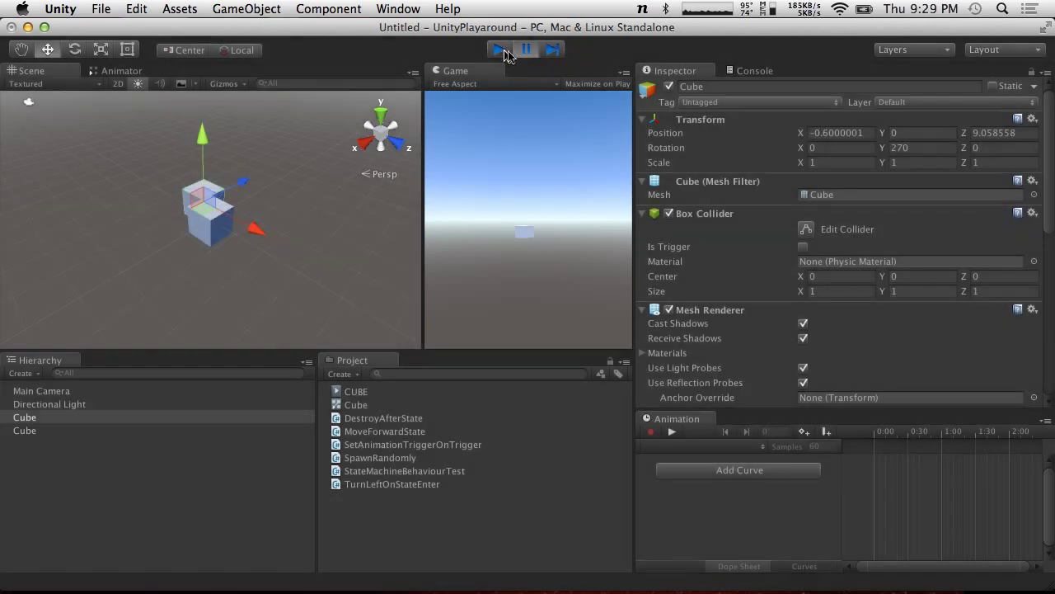
# Step: Duplicate the stationary trigger cube and move the copy to about X -7.55, Z 8.8
pyautogui.click(214, 230)
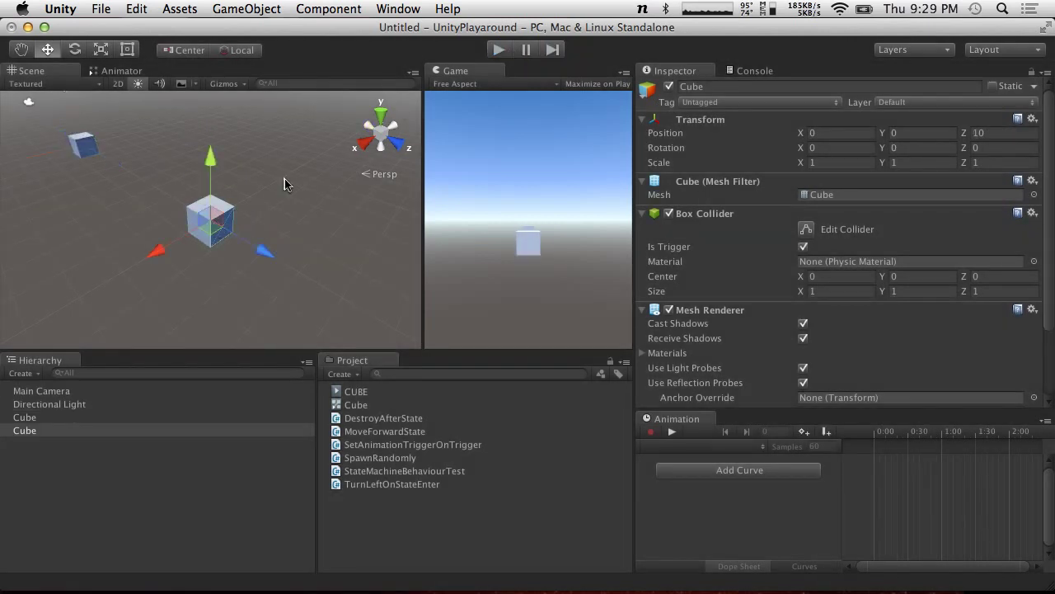
pyautogui.press('super+d')
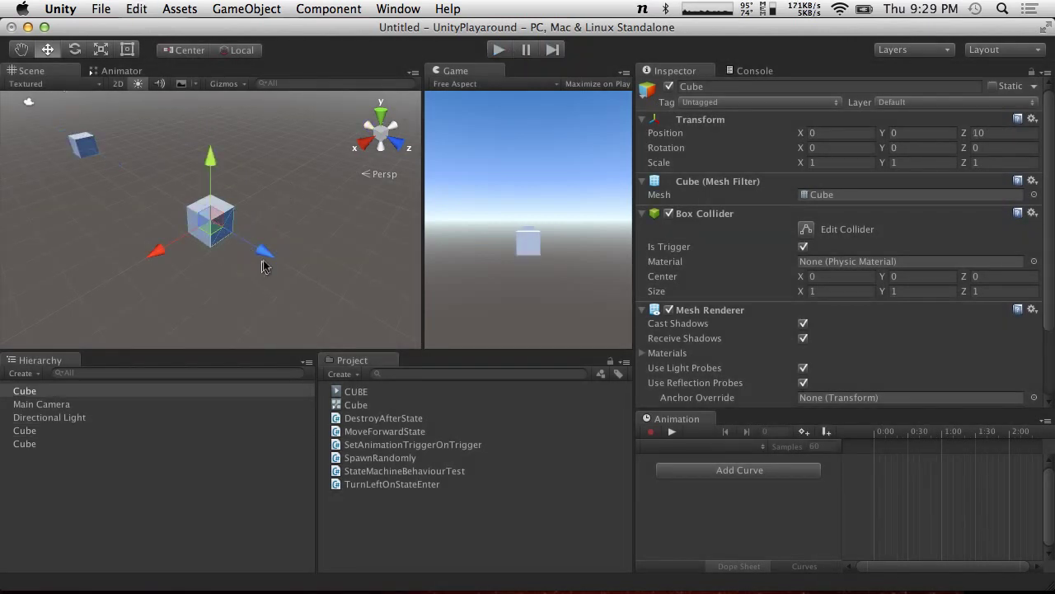
pyautogui.moveTo(154, 252); pyautogui.dragTo(368, 180)
# Step: Duplicate the new trigger cube and move this copy to about X -6.05, Z 2.39
pyautogui.press('super+d')
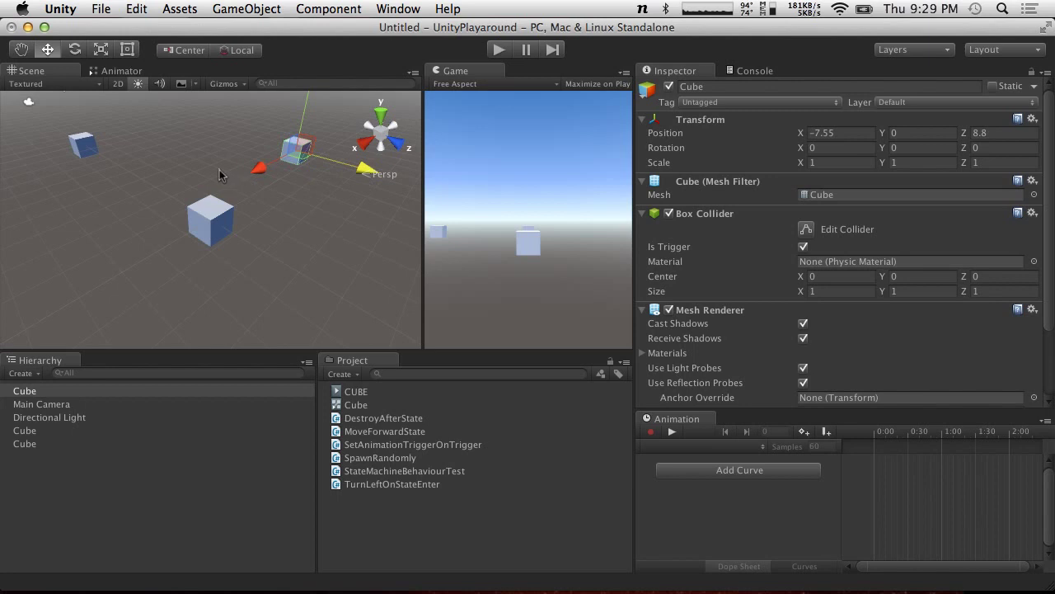
pyautogui.keyDown('alt'); pyautogui.moveTo(220, 169); pyautogui.dragTo(228, 165); pyautogui.keyUp('alt')
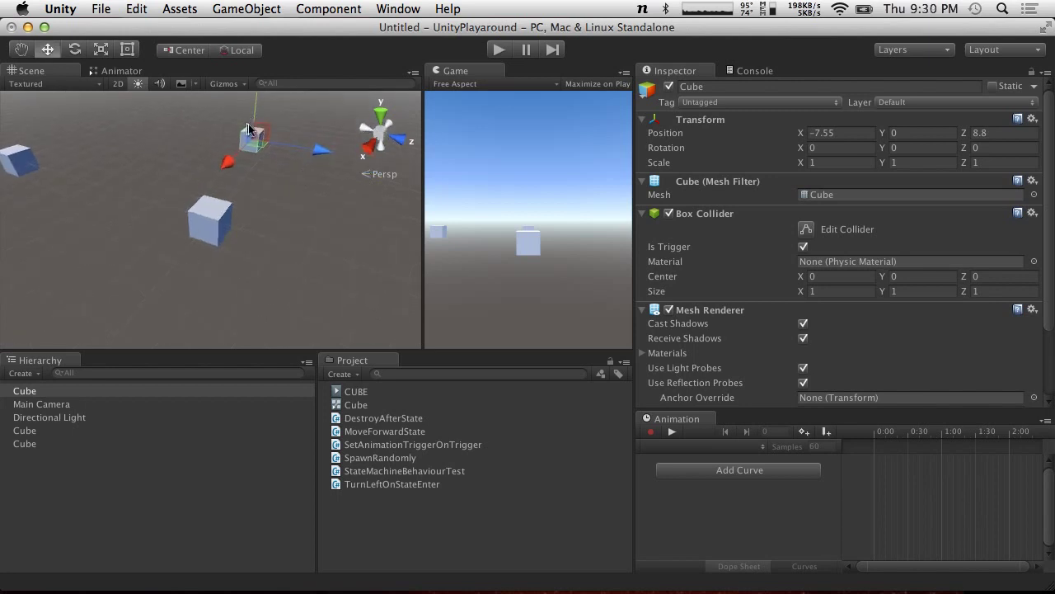
pyautogui.press('super+d')
pyautogui.moveTo(330, 153); pyautogui.dragTo(211, 126)
pyautogui.moveTo(121, 149); pyautogui.dragTo(102, 154)
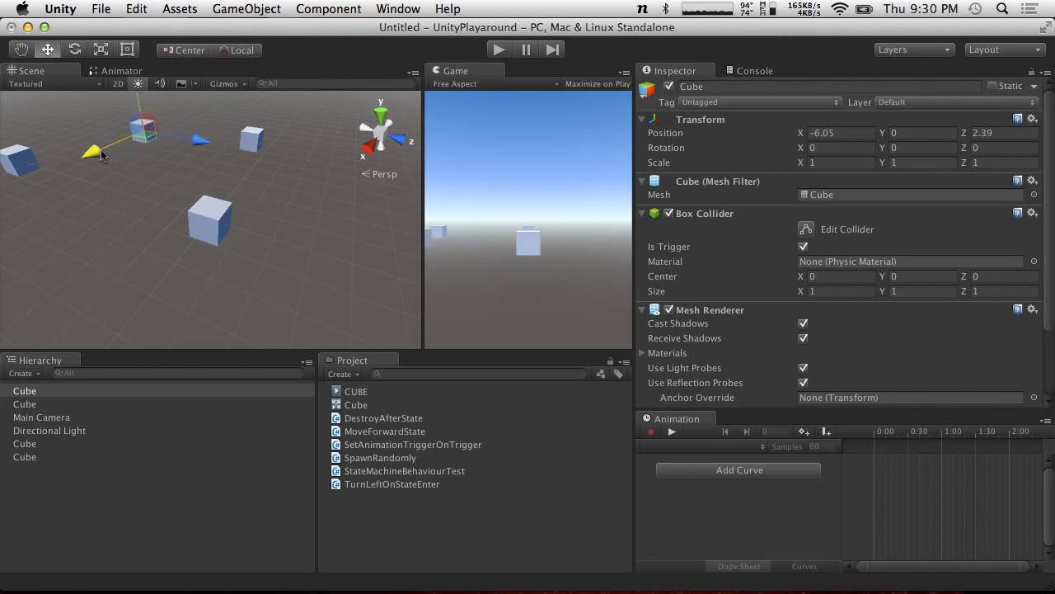
# Step: Duplicate the latest trigger cube, place the copy at about X 1.43, Z 4.56, and test-run the scene
pyautogui.press('super+d')
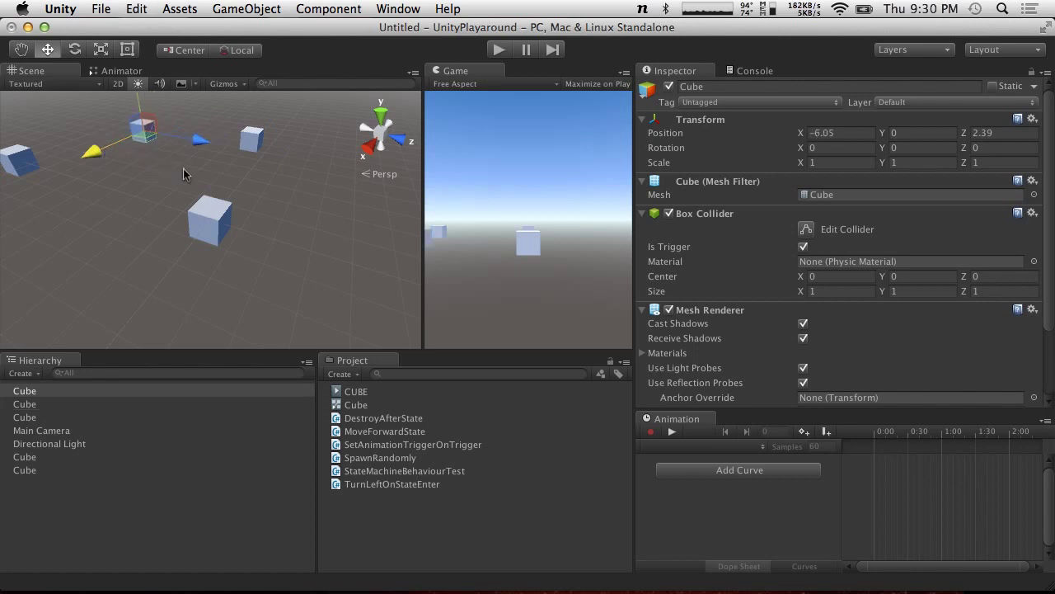
pyautogui.moveTo(115, 151); pyautogui.dragTo(10, 232)
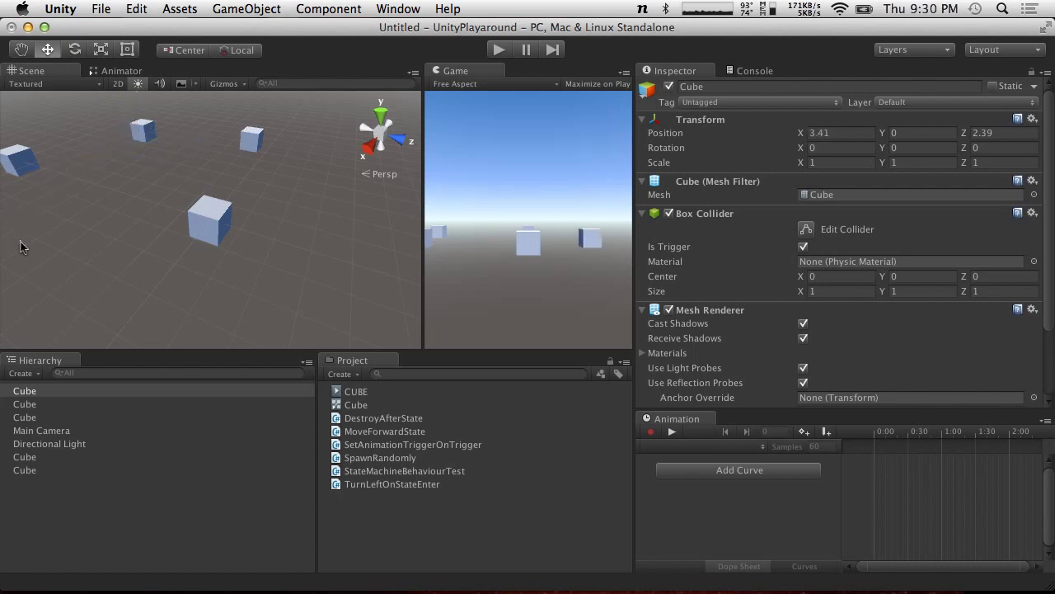
pyautogui.scroll(-2, 21, 246)
pyautogui.click(65, 235)
pyautogui.click(4, 222)
pyautogui.moveTo(40, 229); pyautogui.dragTo(71, 243)
pyautogui.moveTo(6, 251); pyautogui.dragTo(64, 232)
pyautogui.click(498, 51)
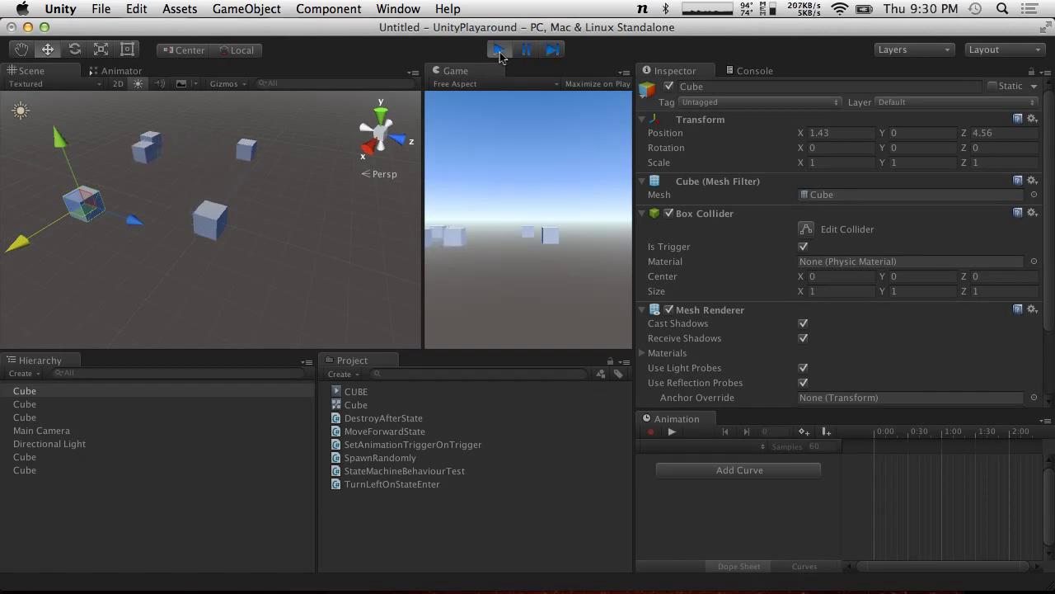
pyautogui.click(499, 50)
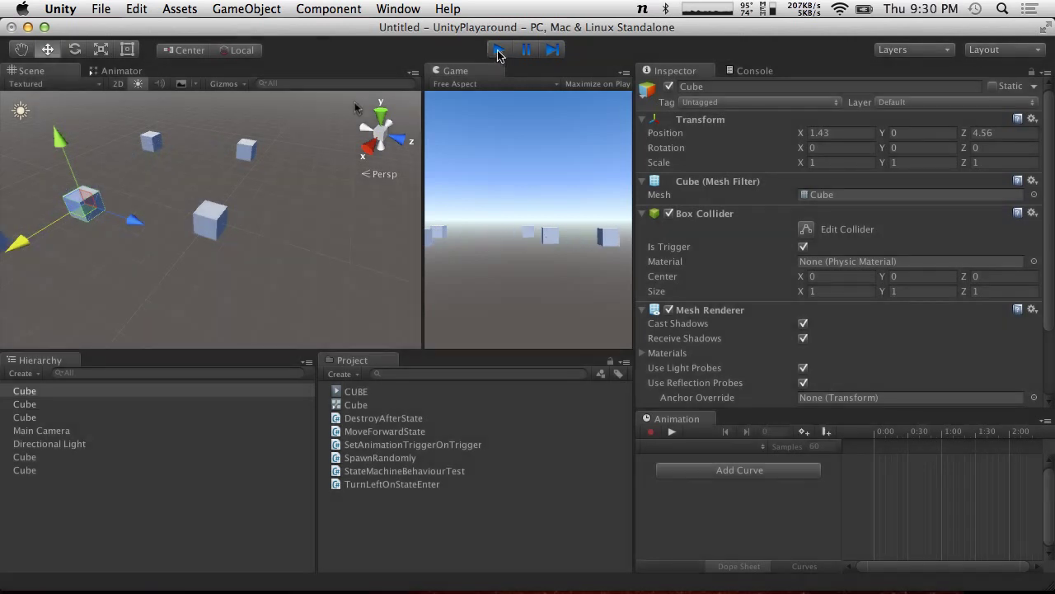
# Step: Move the last trigger cube along its Z axis to about 3.2 and run the scene again
pyautogui.moveTo(130, 225); pyautogui.dragTo(112, 216)
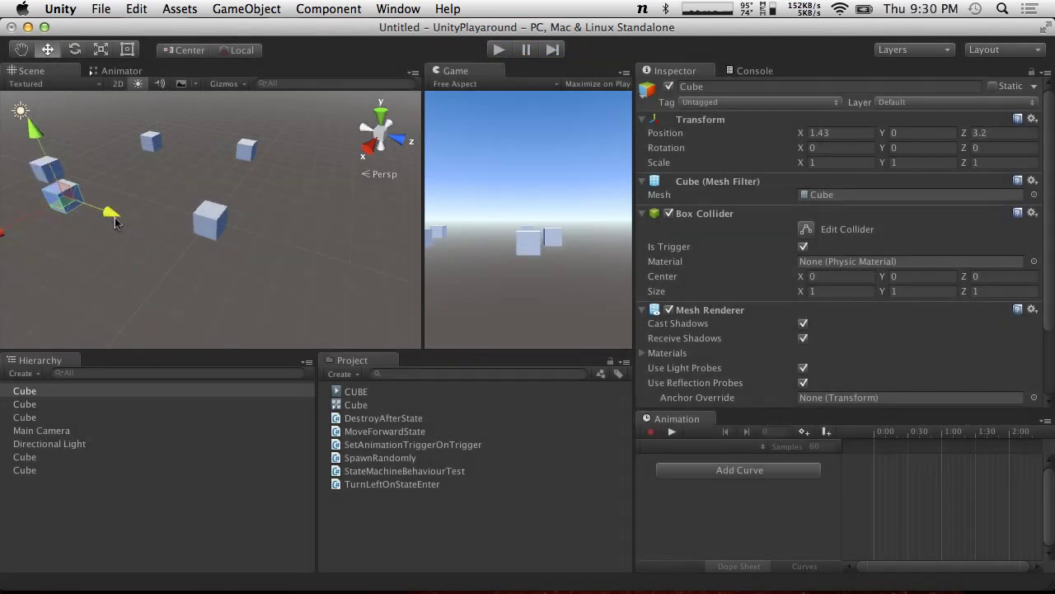
pyautogui.click(499, 52)
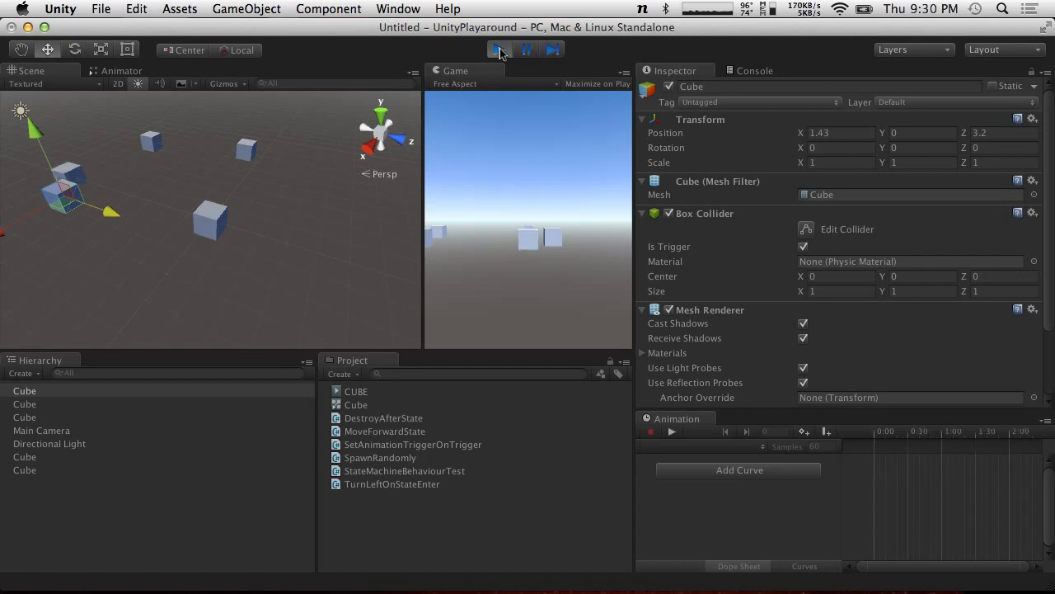
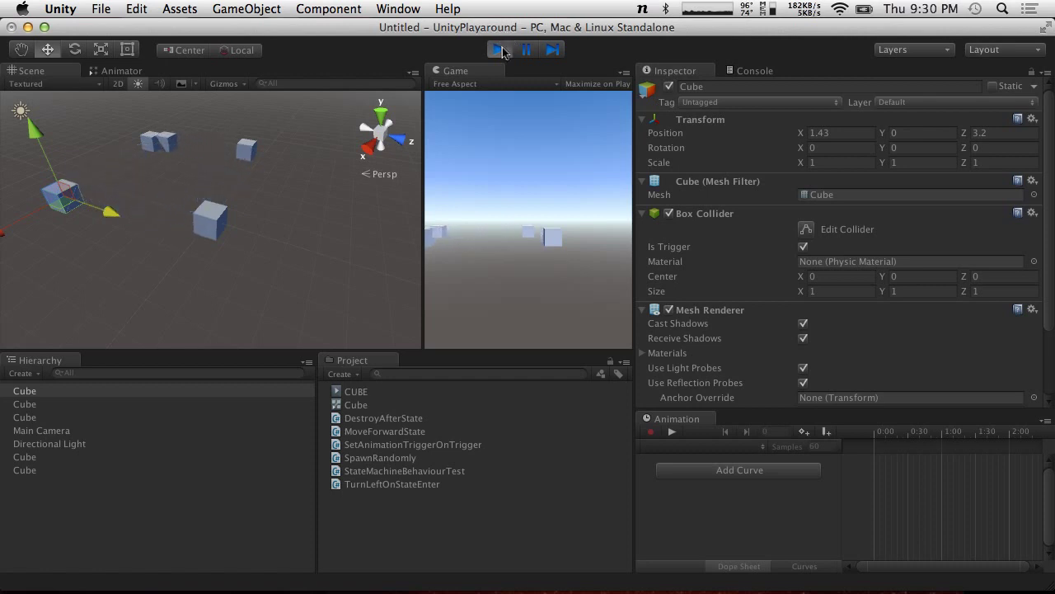
# Step: Stop the test run and save the scene as CubeStateMachine in the Assets folder
pyautogui.click(502, 51)
pyautogui.click(141, 8)
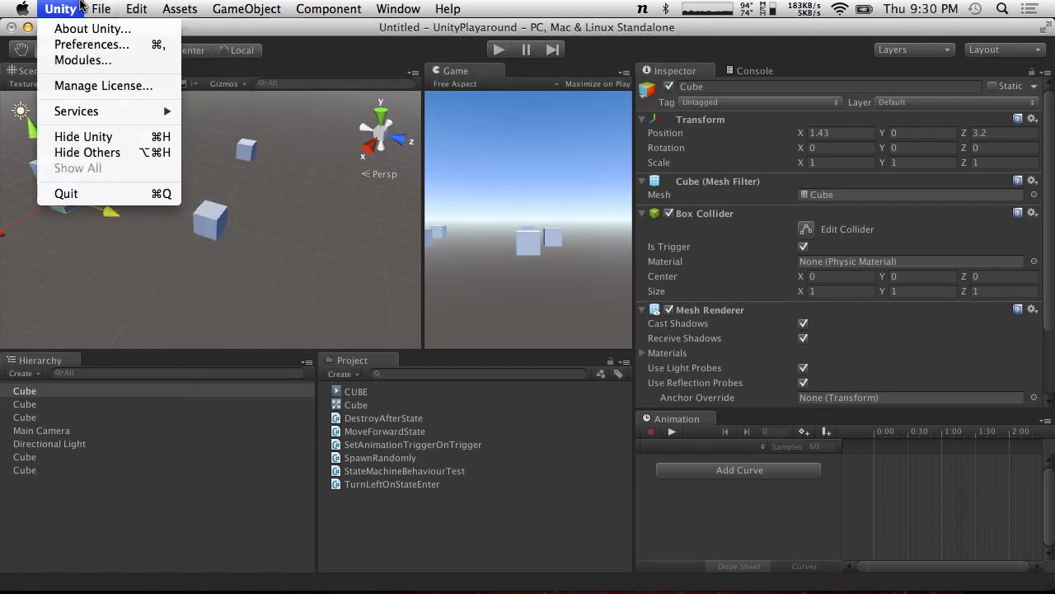
pyautogui.moveTo(101, 9)
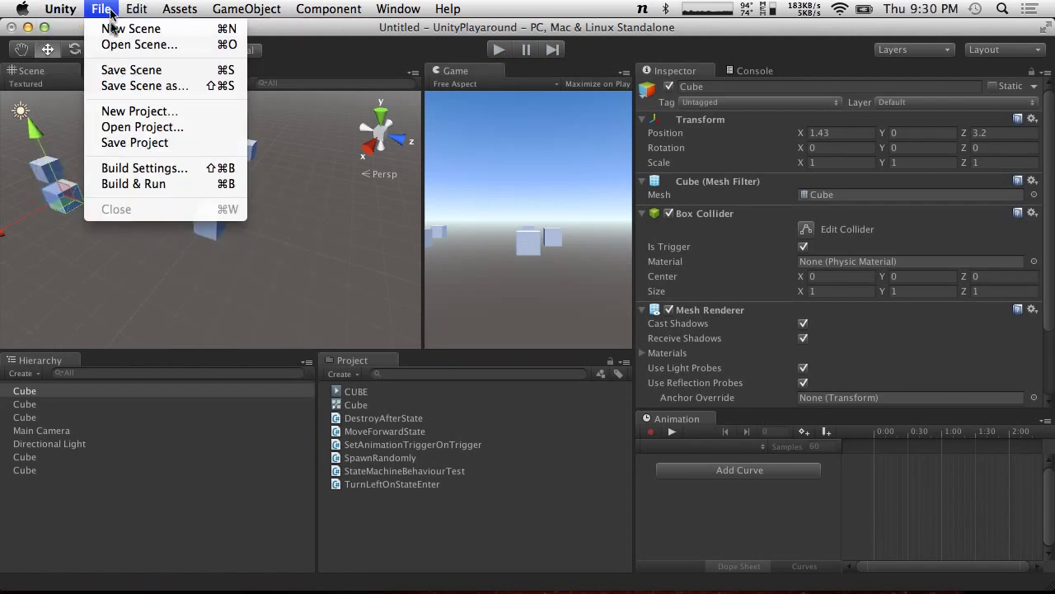
pyautogui.click(132, 70)
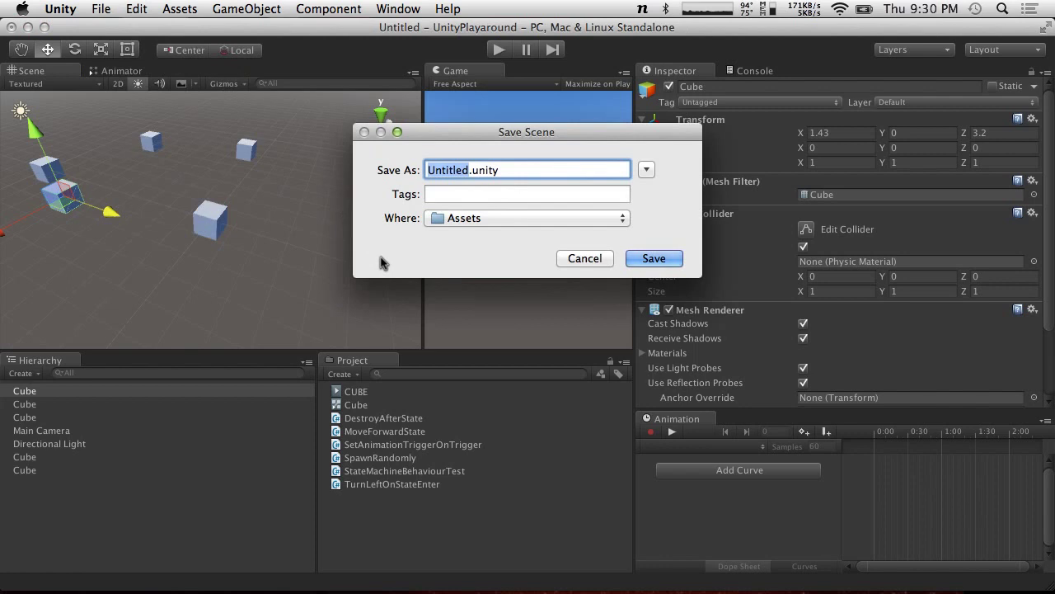
pyautogui.write('CubeStateMachine')
pyautogui.press('Return')
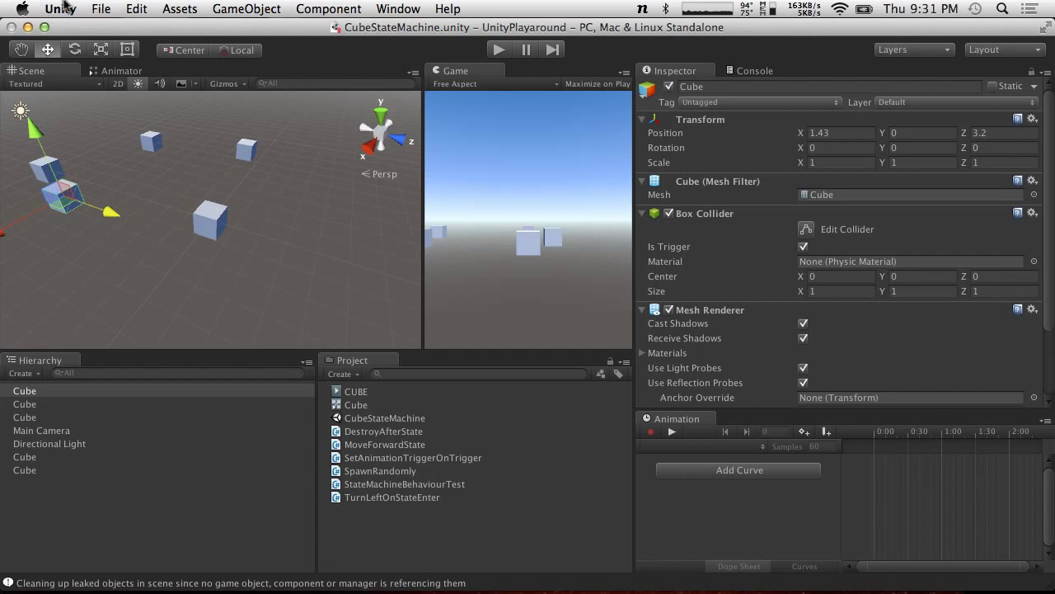
# Step: Switch to CamTwist and select the saved setup JustTheFace
pyautogui.hotkey('ctrl', 'Right')
pyautogui.hotkey('ctrl', 'Right')
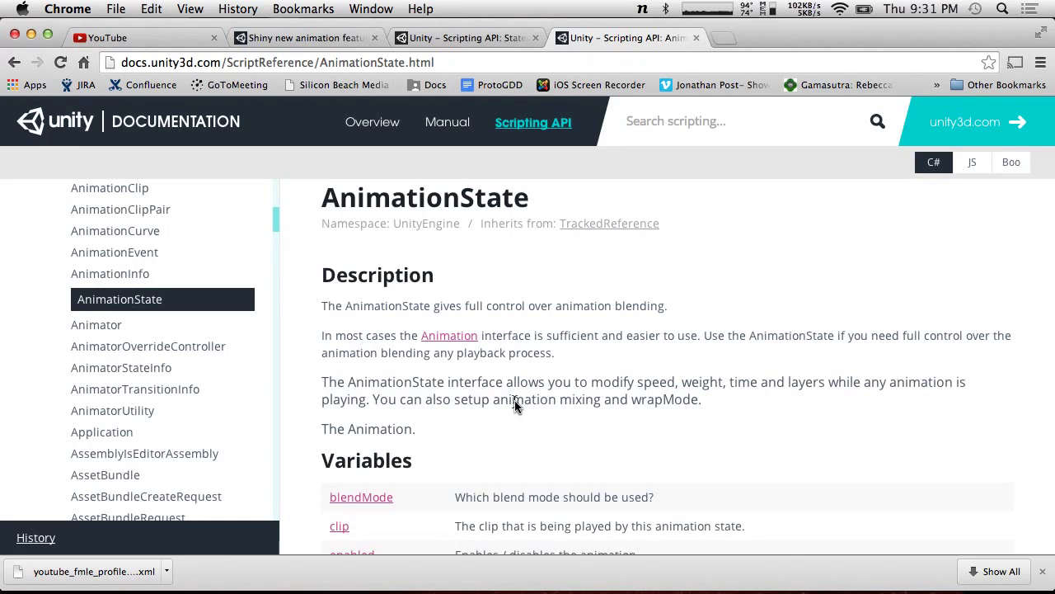
pyautogui.hotkey('ctrl', 'Right')
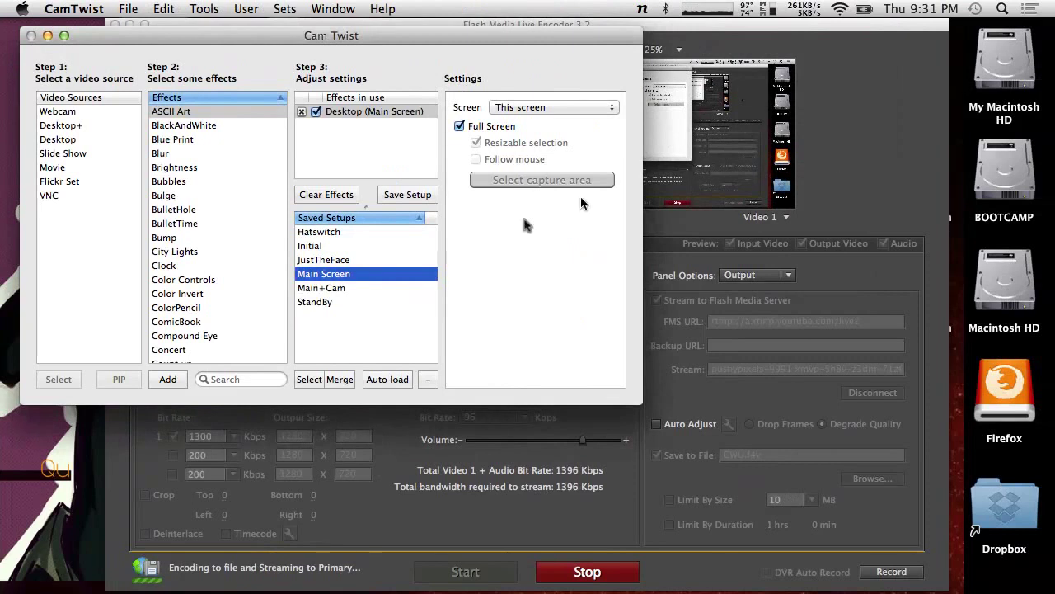
pyautogui.click(330, 261)
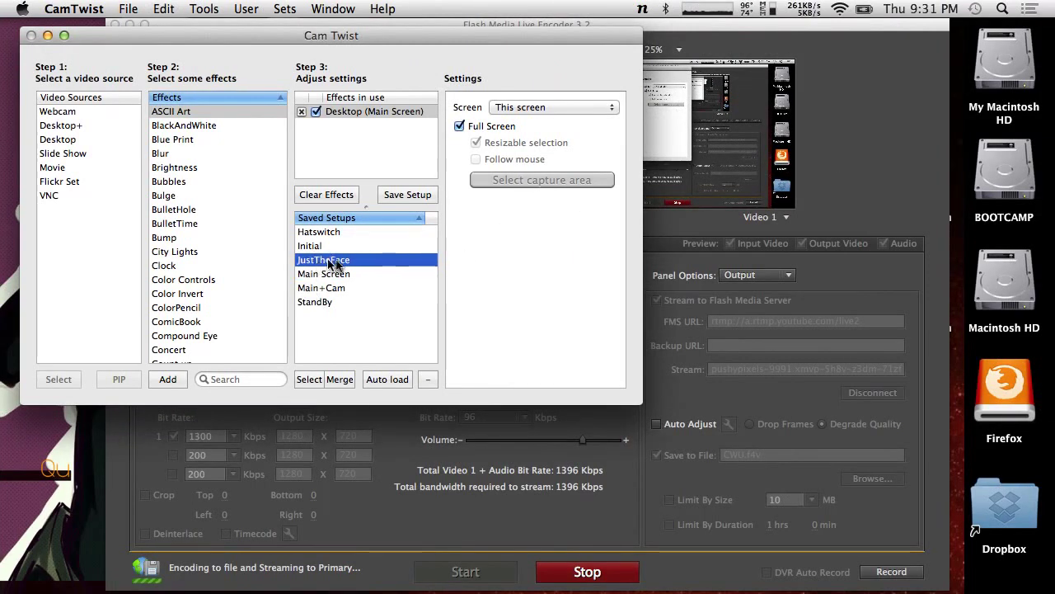